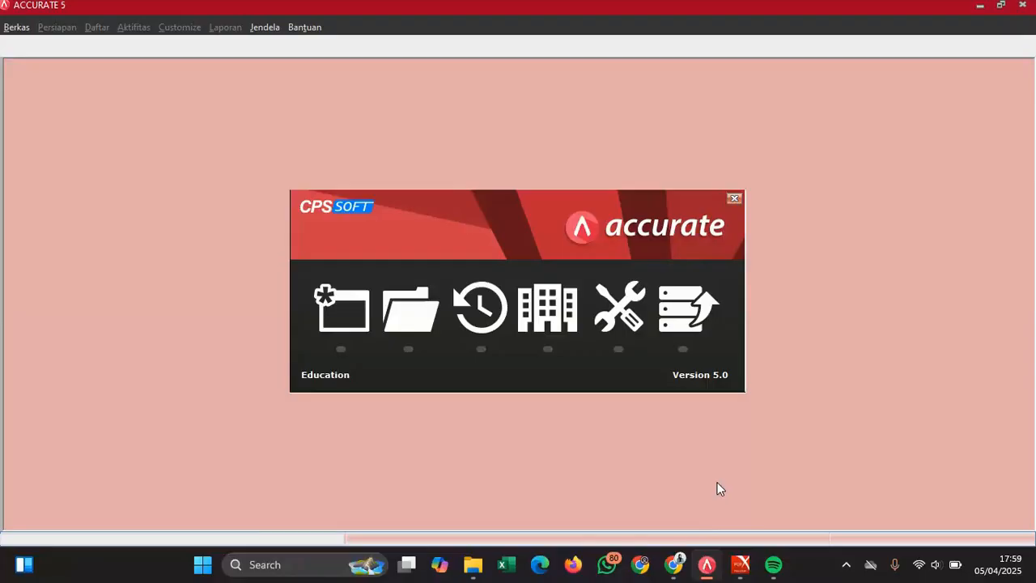
- Browse to Documents\Accurate\TO and select the company .GDB file as the database to open
left_click(397, 315)
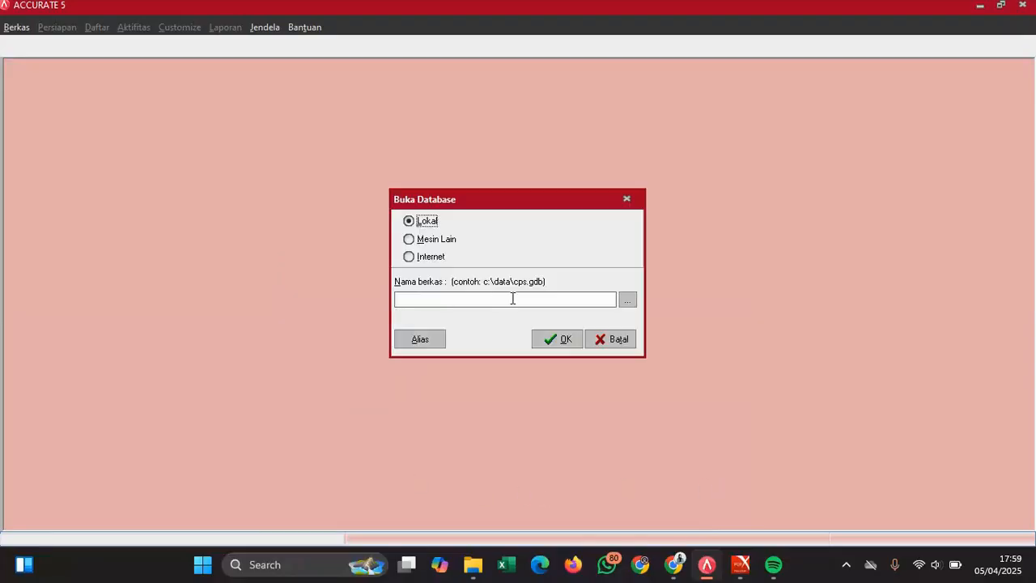
left_click(629, 301)
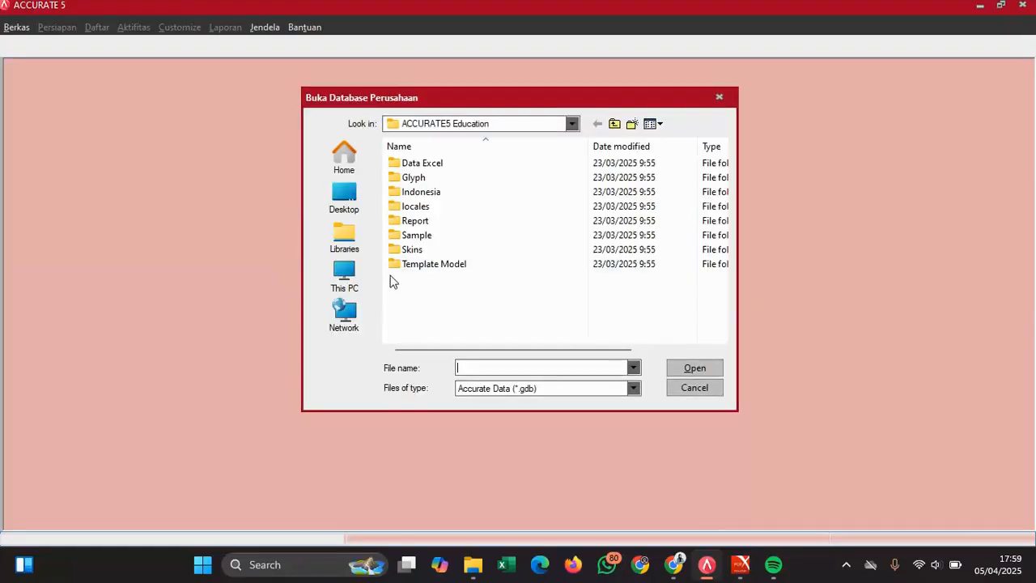
left_click(357, 250)
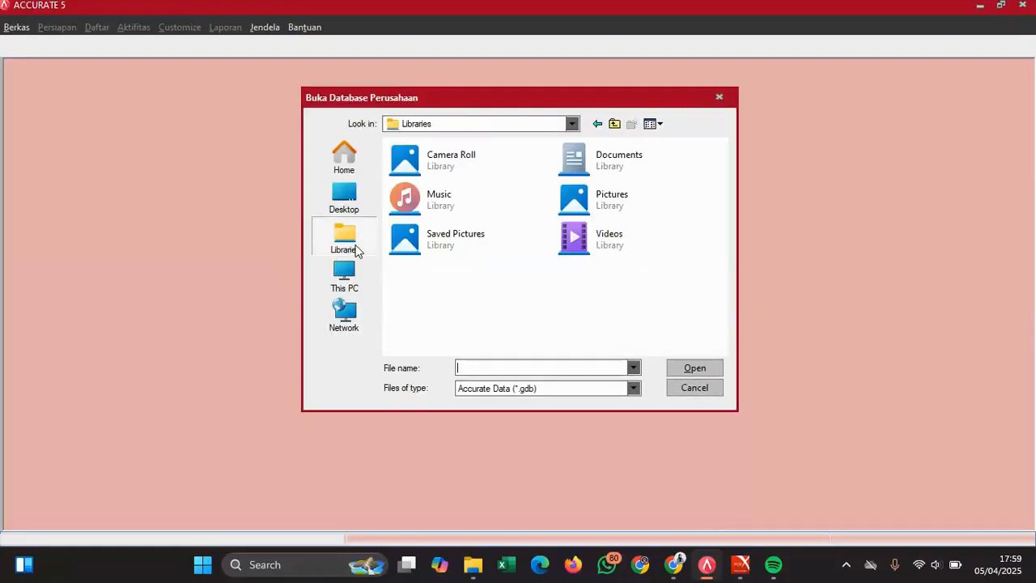
double_click(634, 177)
double_click(449, 182)
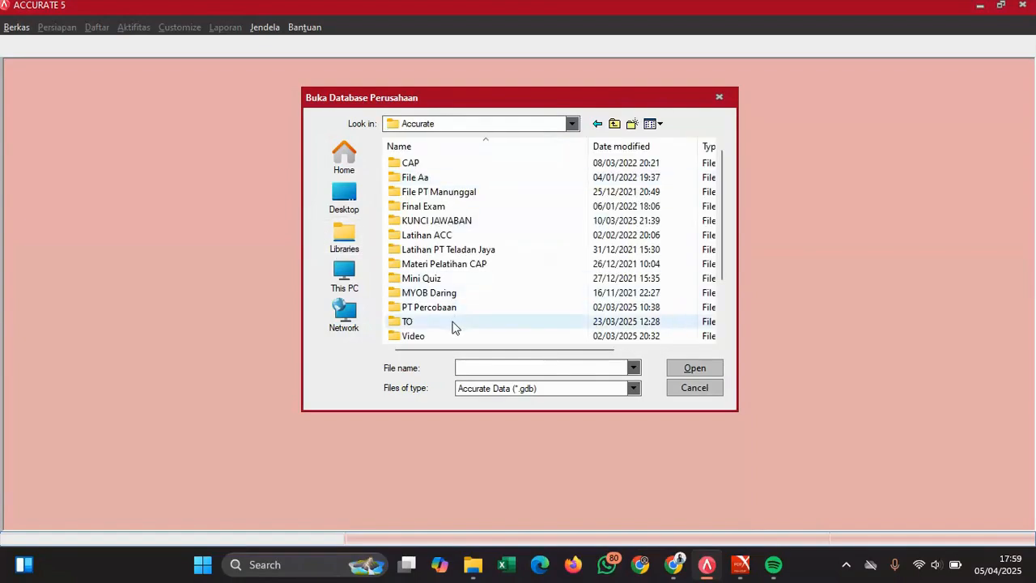
double_click(453, 324)
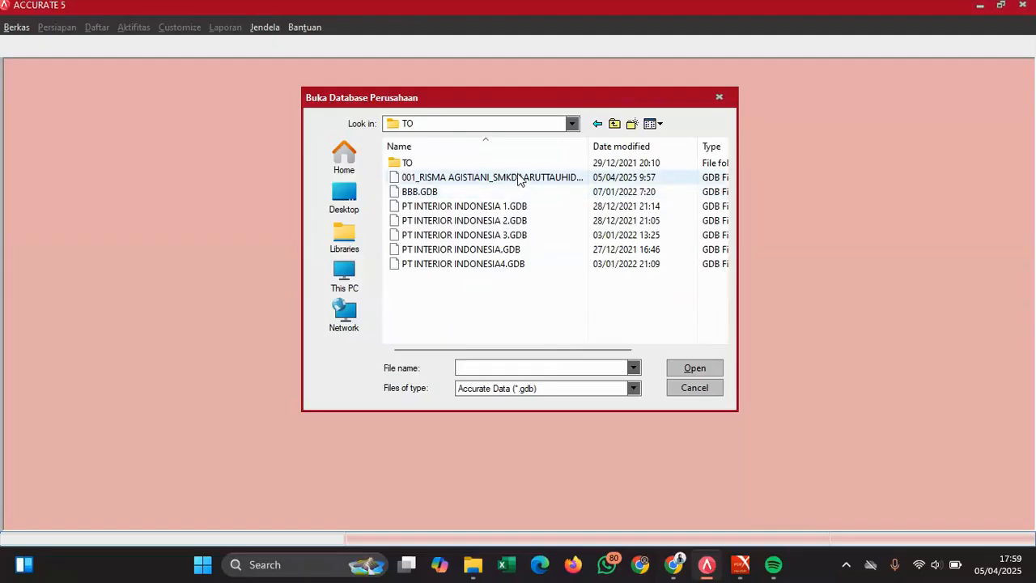
double_click(518, 177)
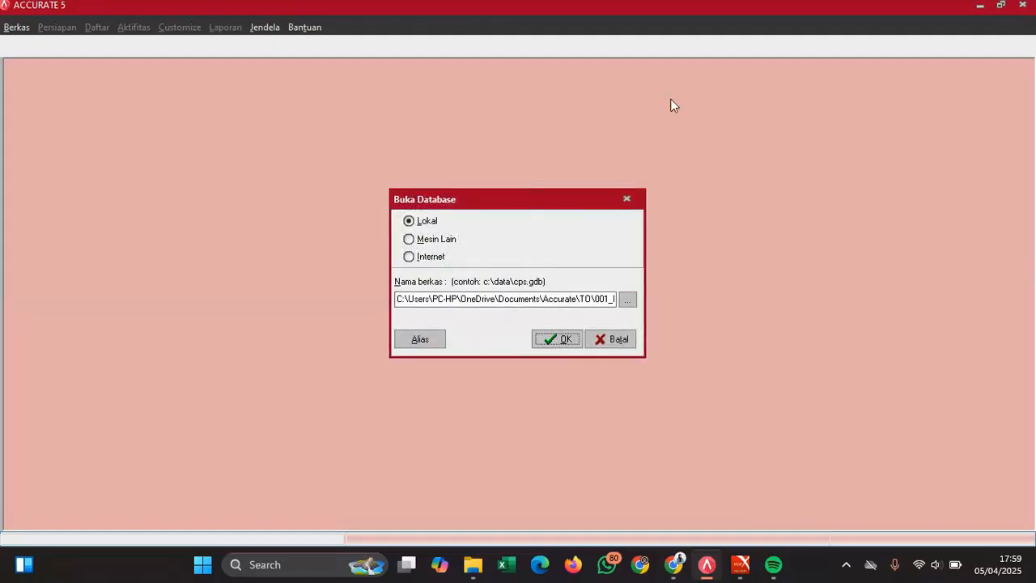
- Open the selected database and log in with the existing user name and its password
left_click(556, 340)
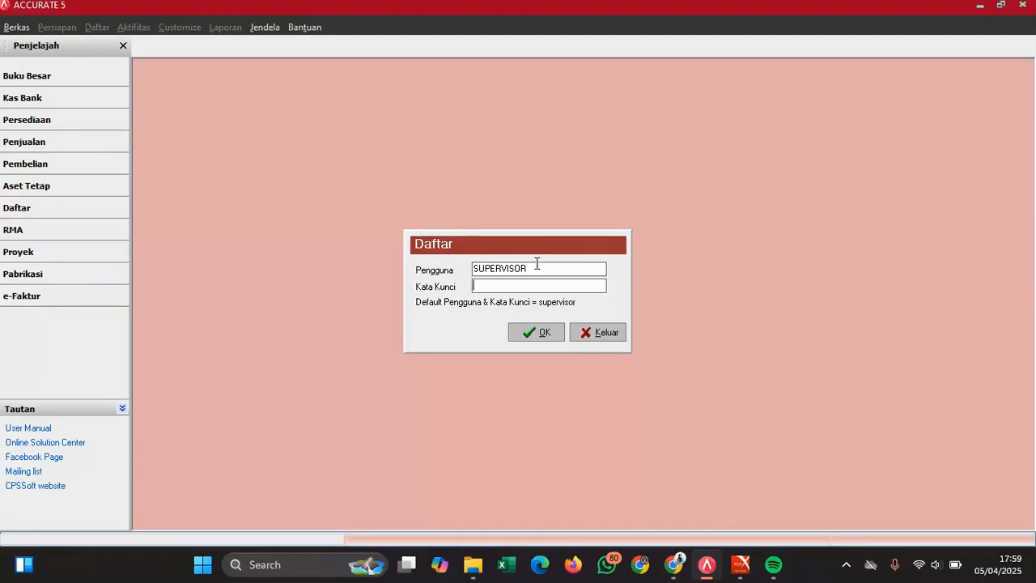
left_click_drag(531, 268, 436, 290)
left_click(480, 287)
type("supervisor")
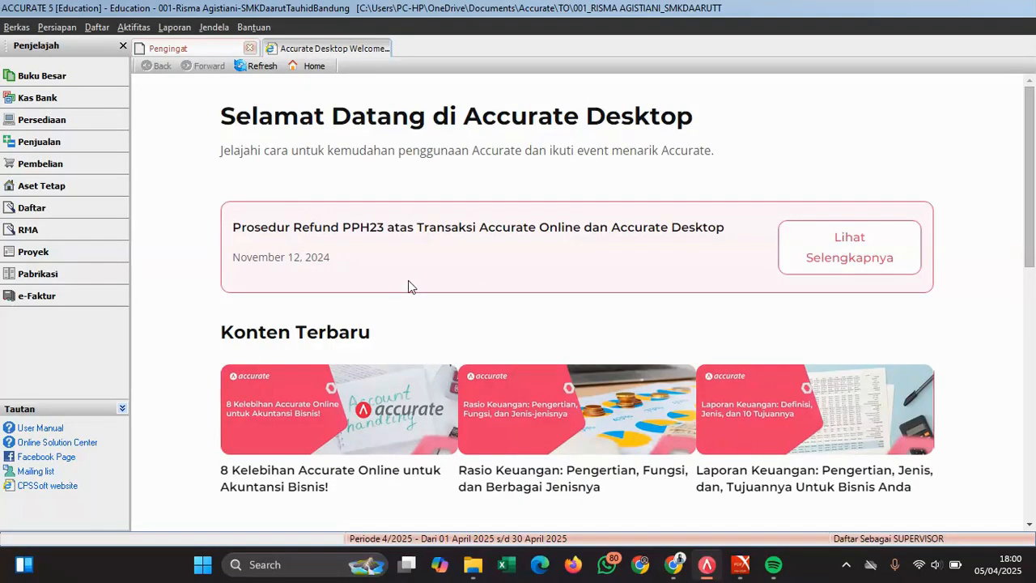
- Show the Ujikom 2024 exam PDF at Dokumen 1's Bukti Kas Keluar receipt and dismiss the Java notification
mouse_move(741, 564)
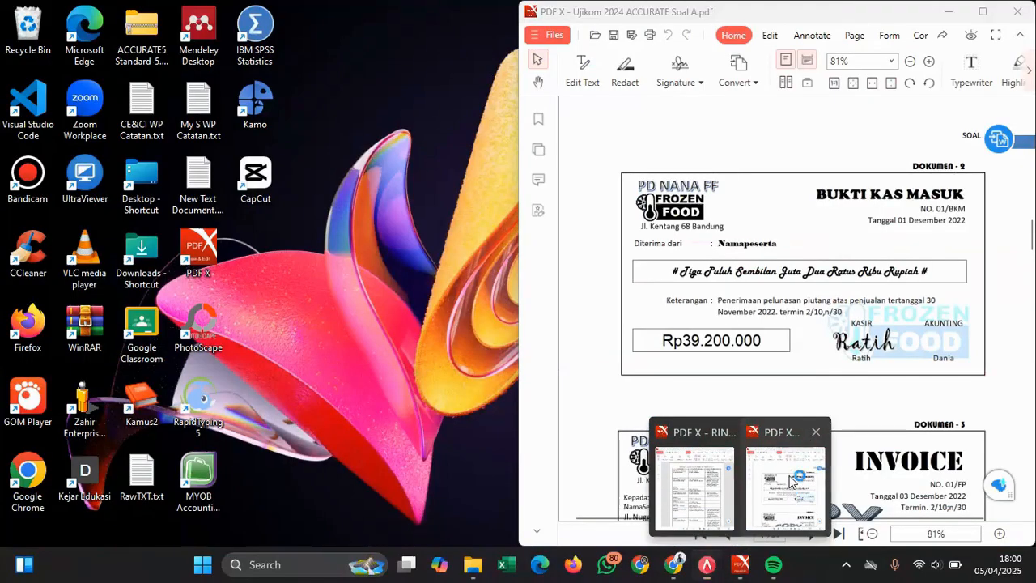
left_click(784, 500)
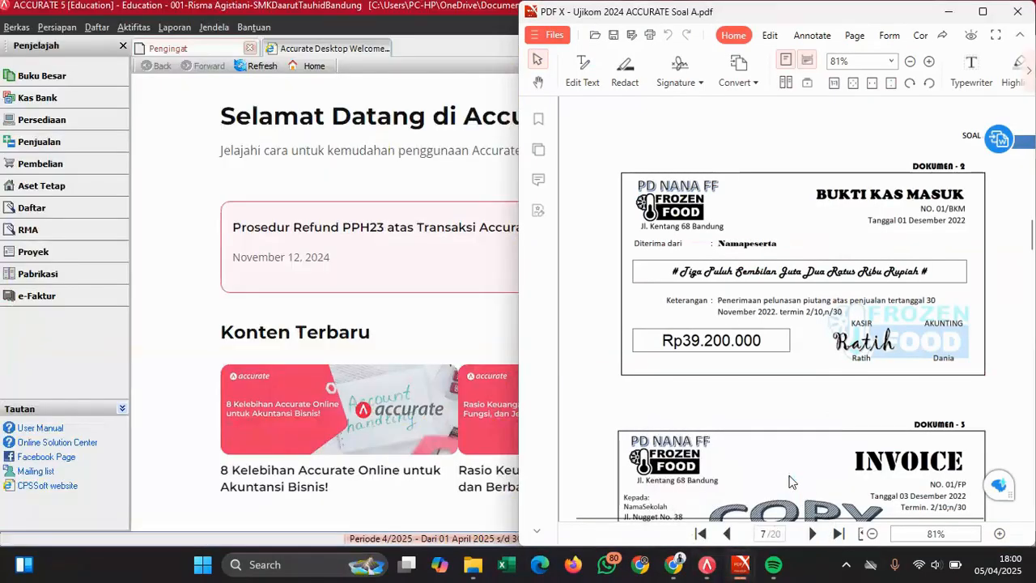
scroll(787, 364, "up", 8)
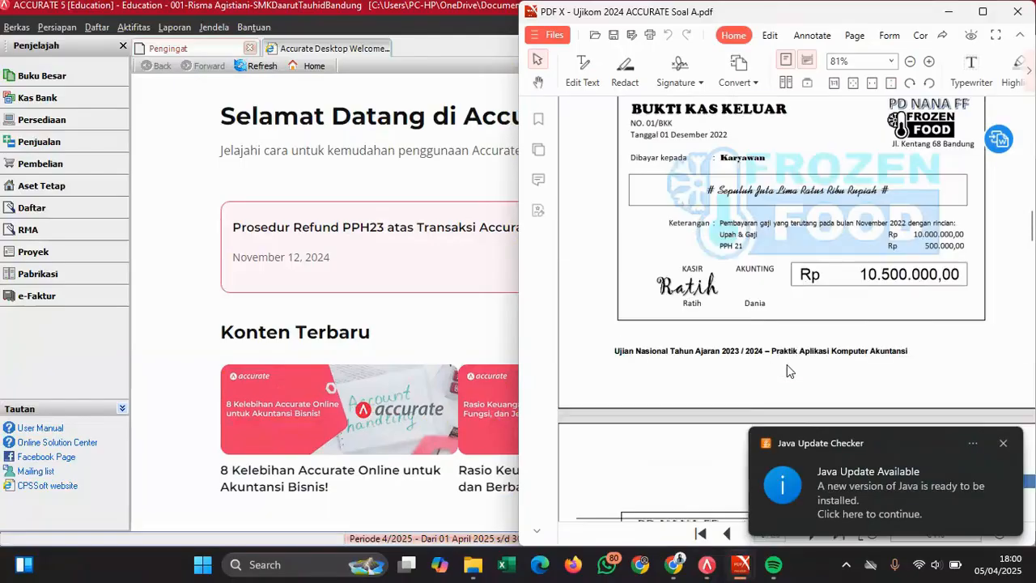
scroll(787, 364, "up", 1)
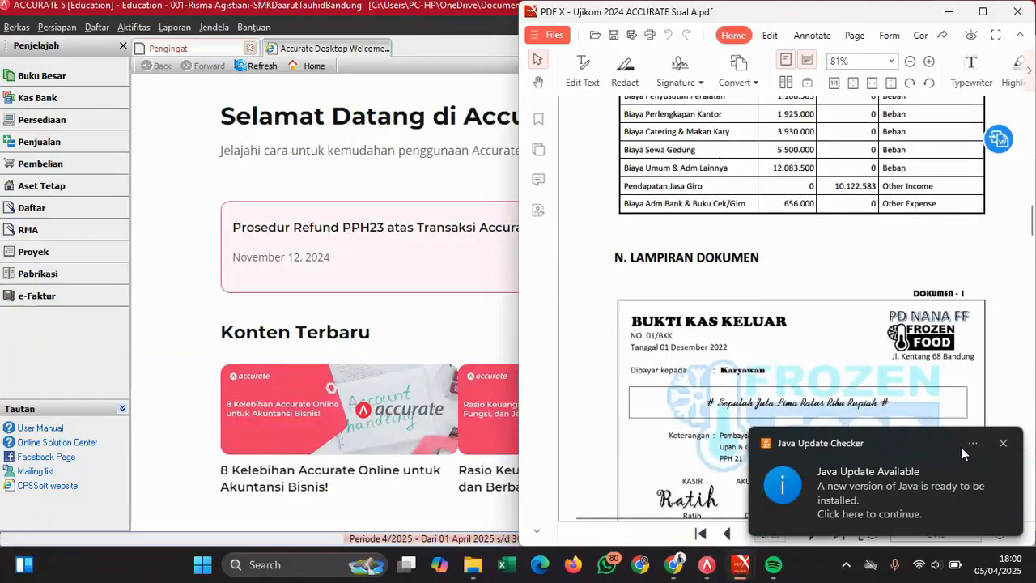
left_click(1005, 444)
scroll(894, 356, "down", 2)
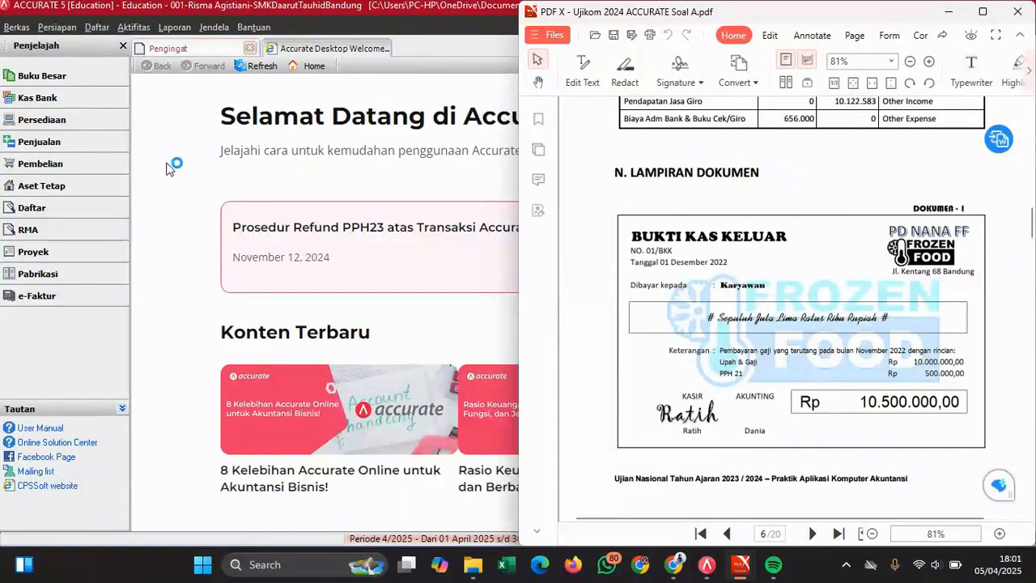
- Start a new Kas Bank payment paid from bank account 1000.02 (Bank Risma)
left_click(55, 106)
left_click(56, 106)
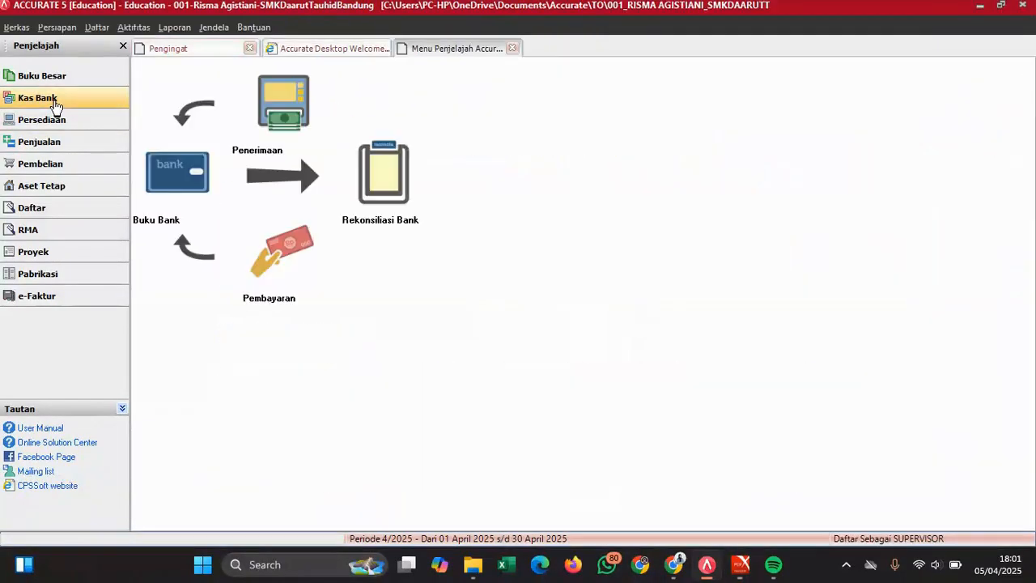
left_click(270, 270)
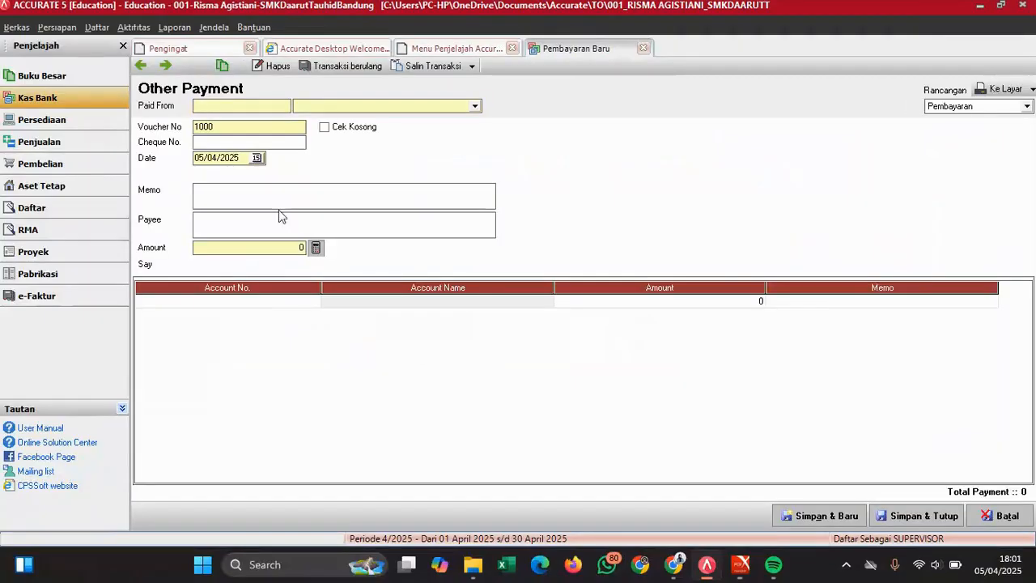
left_click(340, 106)
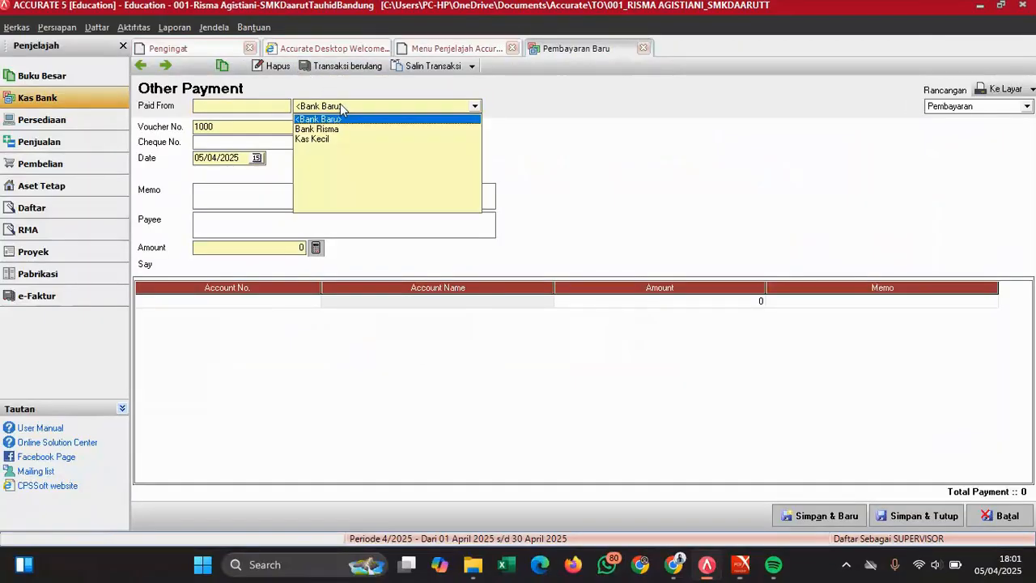
left_click(332, 130)
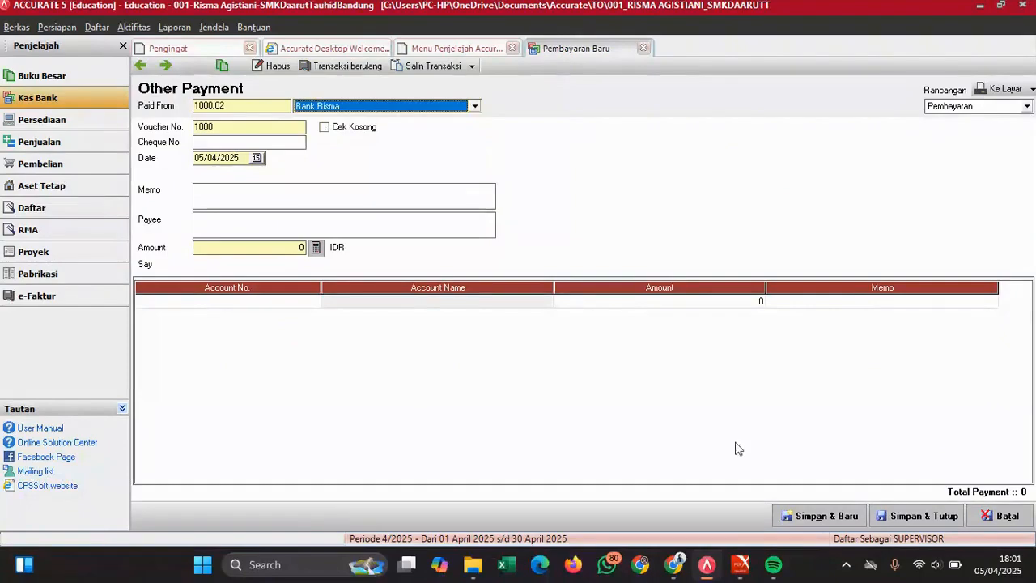
left_click(741, 564)
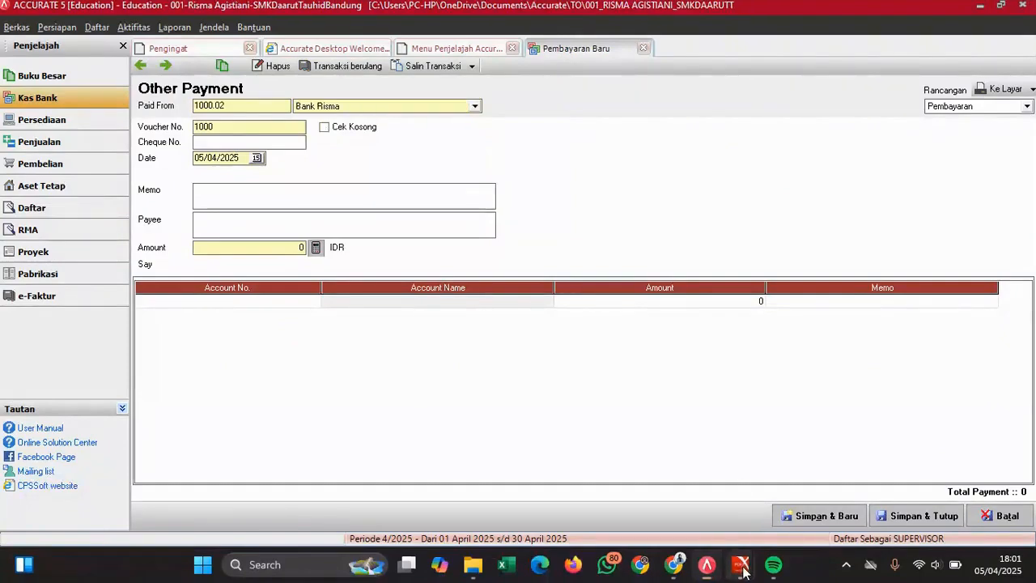
- Scroll through the exam's accounting rules and customer and supplier lists, then return to Dokumen 1 on page 6
left_click(809, 469)
scroll(777, 310, "up", 10)
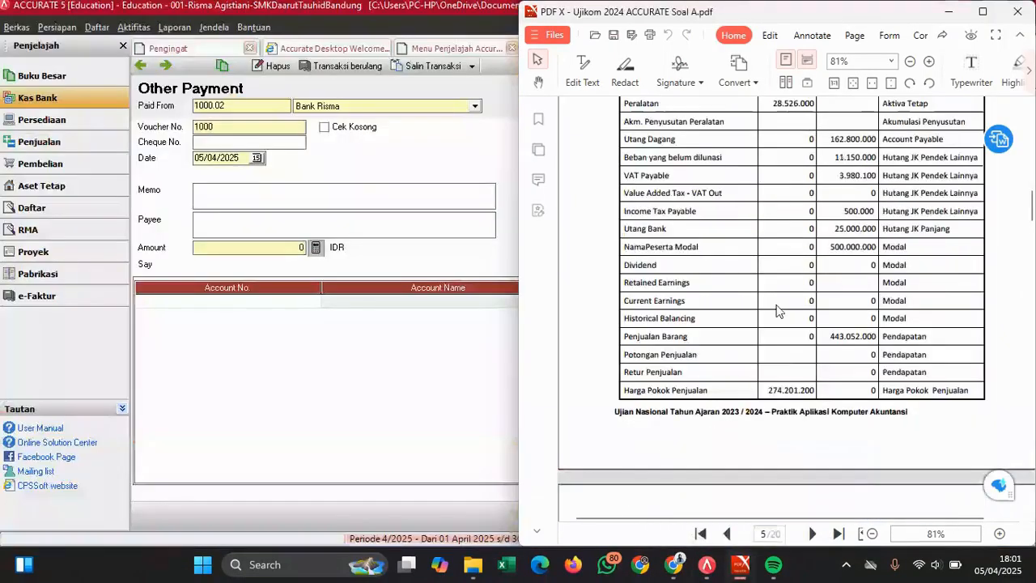
scroll(777, 311, "up", 15)
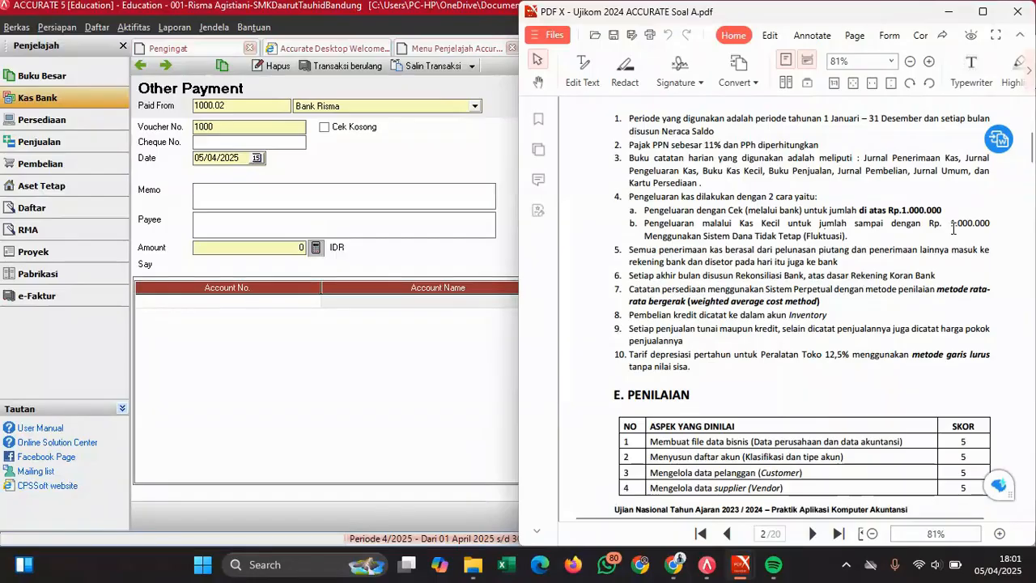
scroll(954, 229, "down", 20)
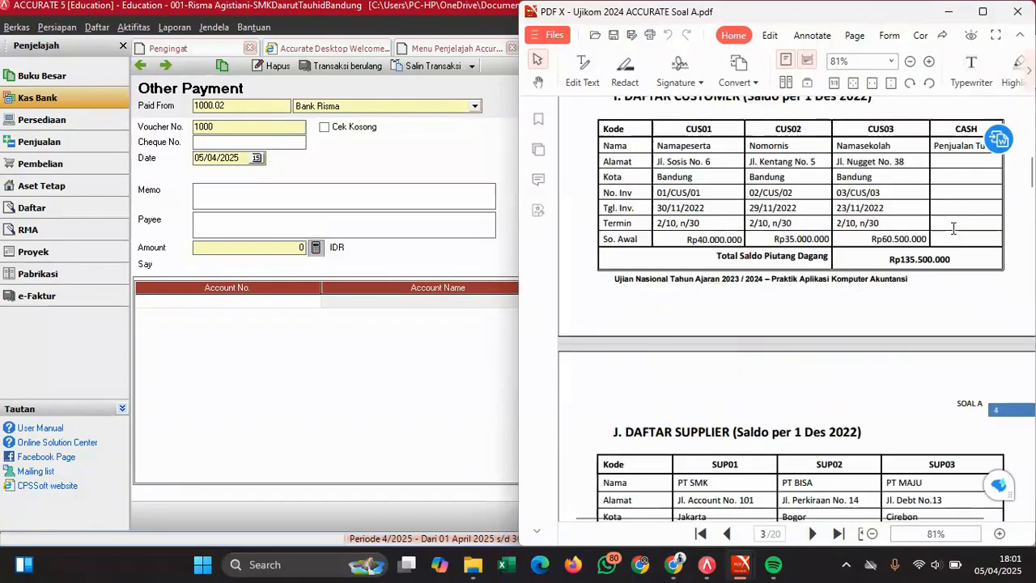
scroll(954, 229, "down", 10)
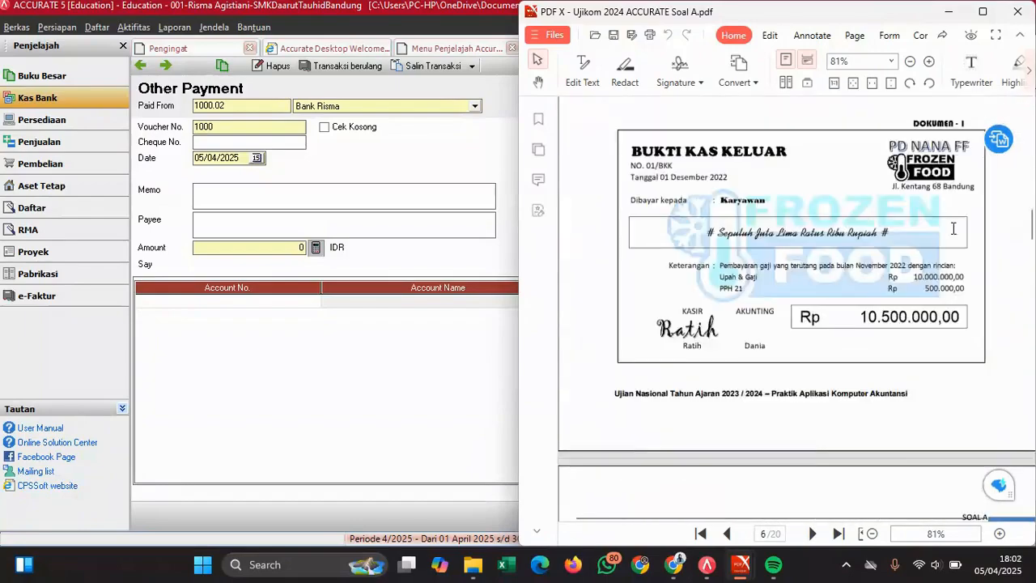
scroll(954, 229, "up", 2)
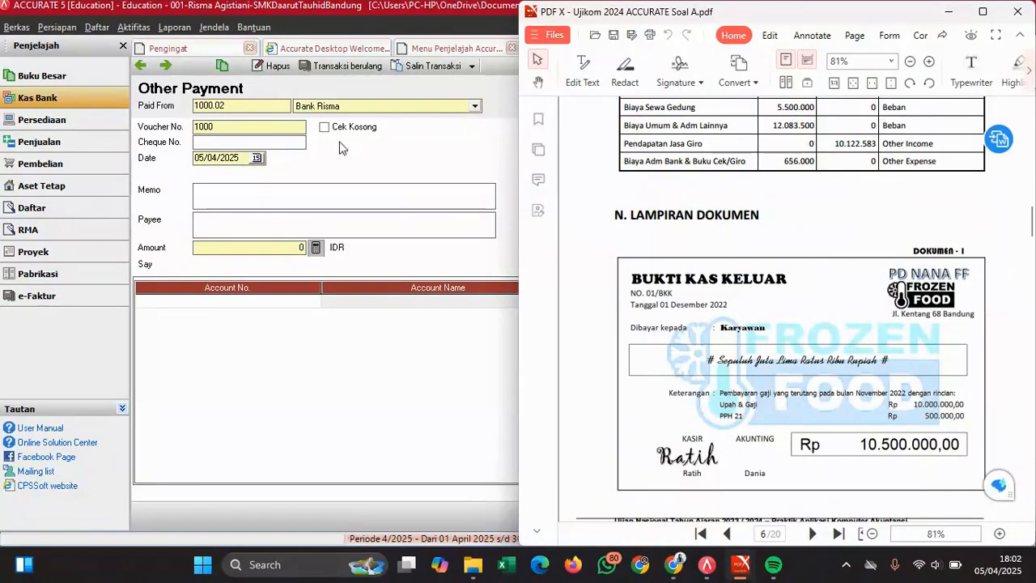
- Replace the payment's voucher number with 01/BKK
left_click(227, 127)
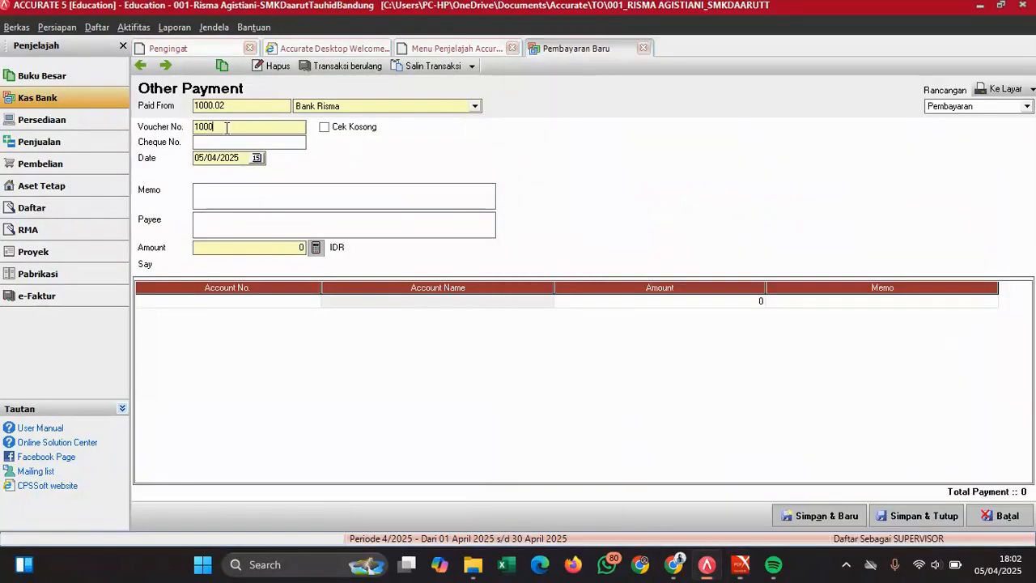
double_click(216, 128)
mouse_move(740, 564)
mouse_move(783, 486)
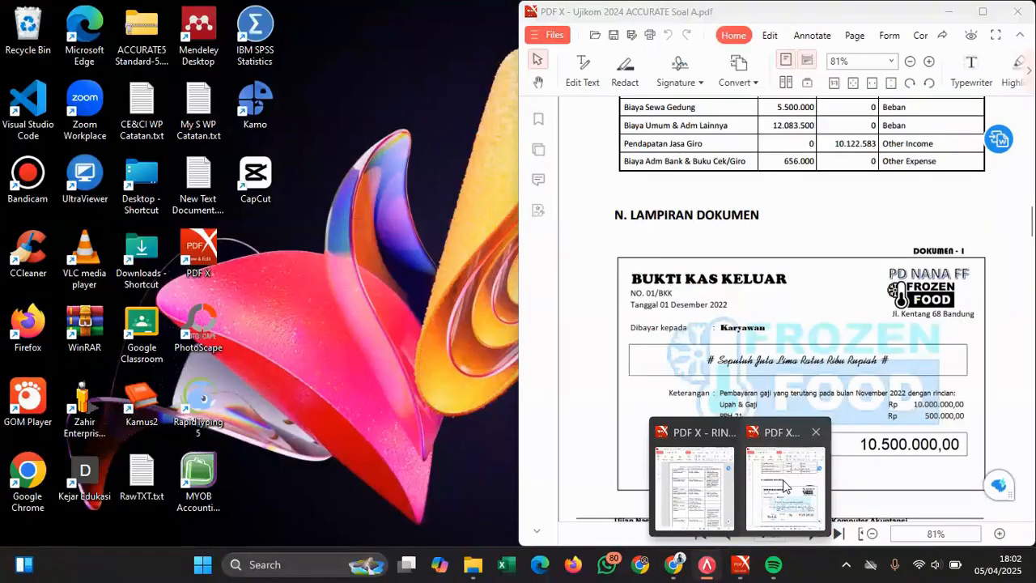
type("01")
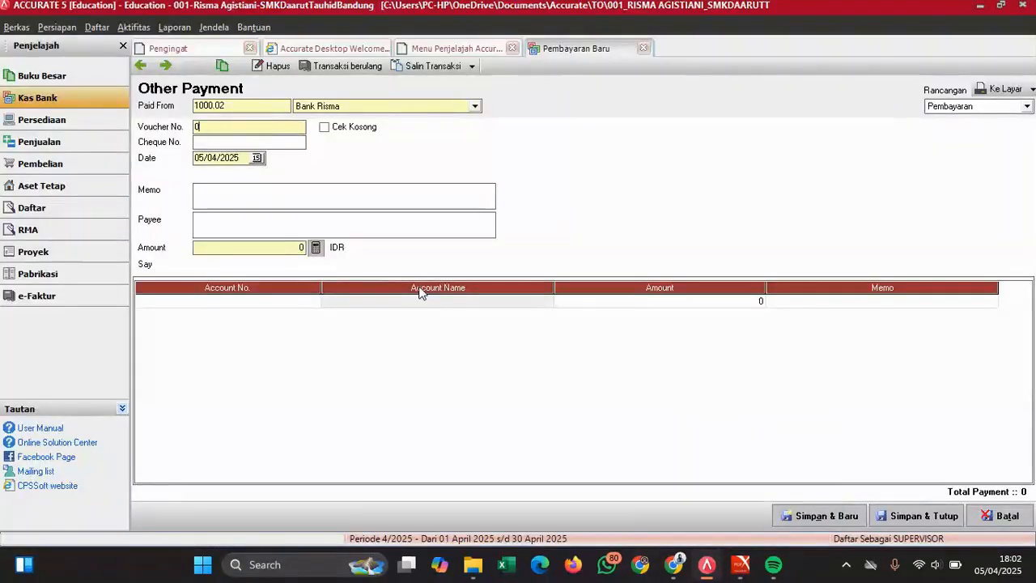
type("/BKK")
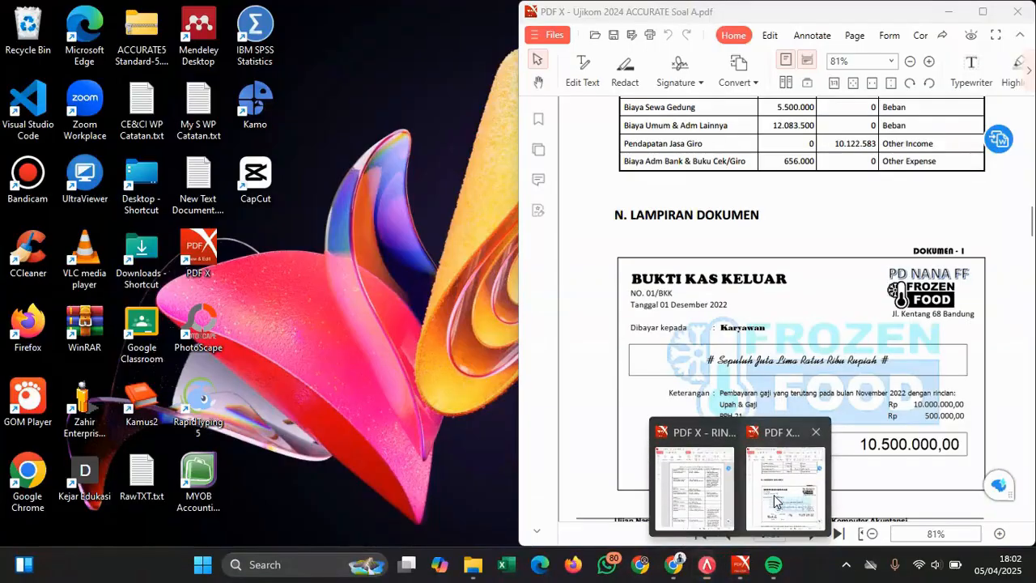
- Set the payment date to 01/12/2022, checking it against the receipt
left_click(769, 458)
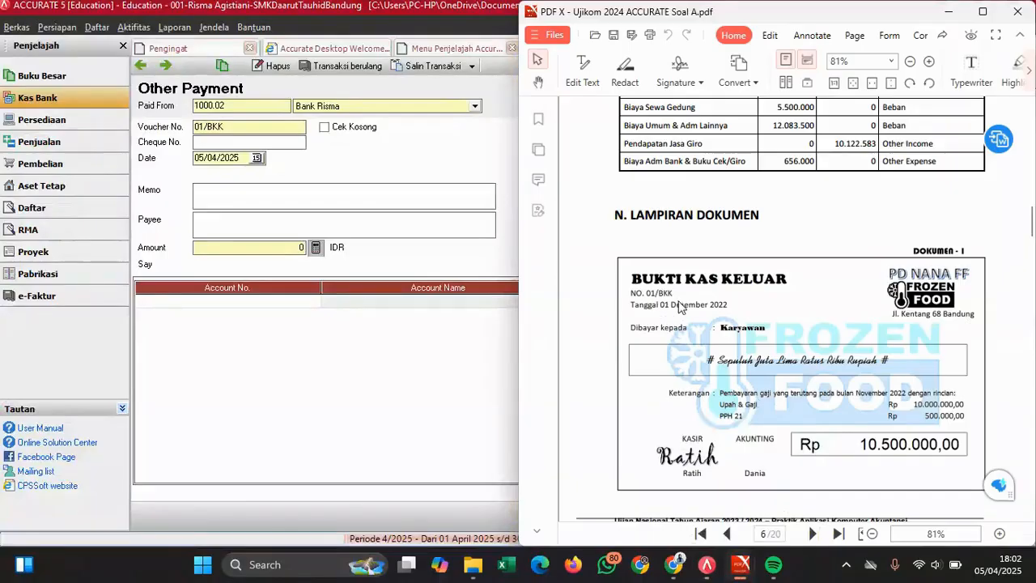
left_click(243, 157)
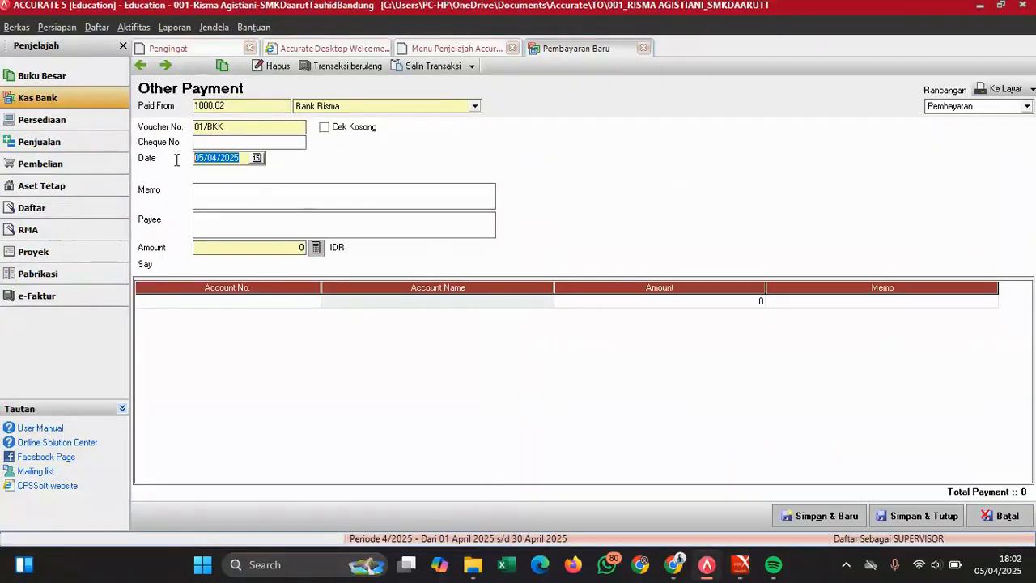
type("01/12/2022")
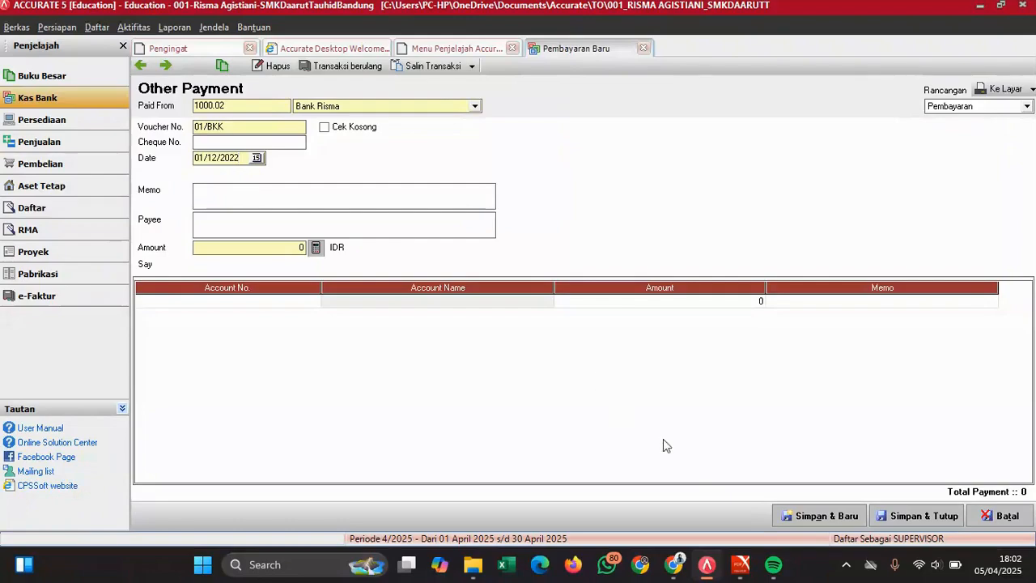
mouse_move(746, 573)
left_click(753, 455)
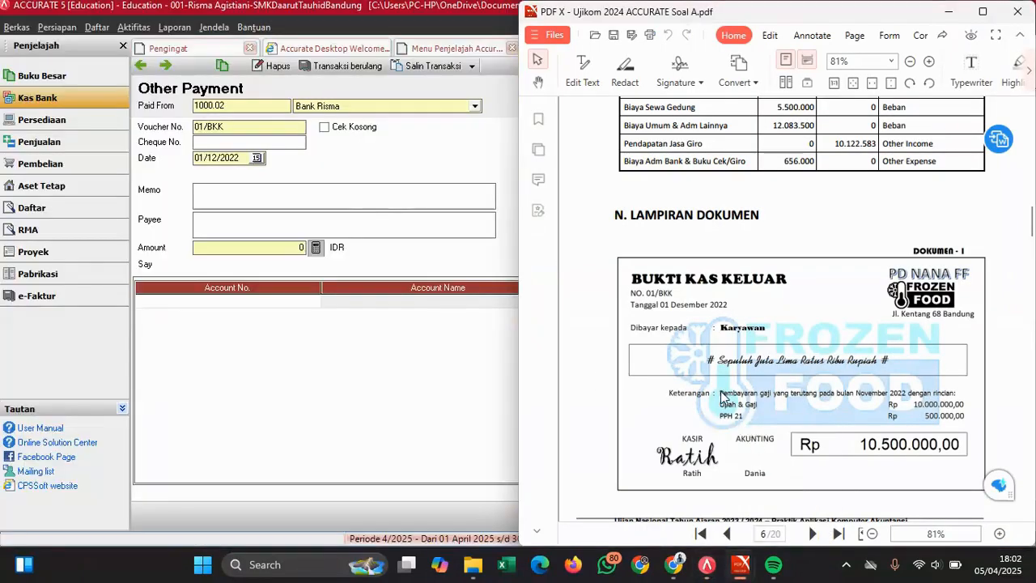
- Enter the memo 'Pembayaran gaji terutang bulan November', fixing the capital O typo
left_click(282, 195)
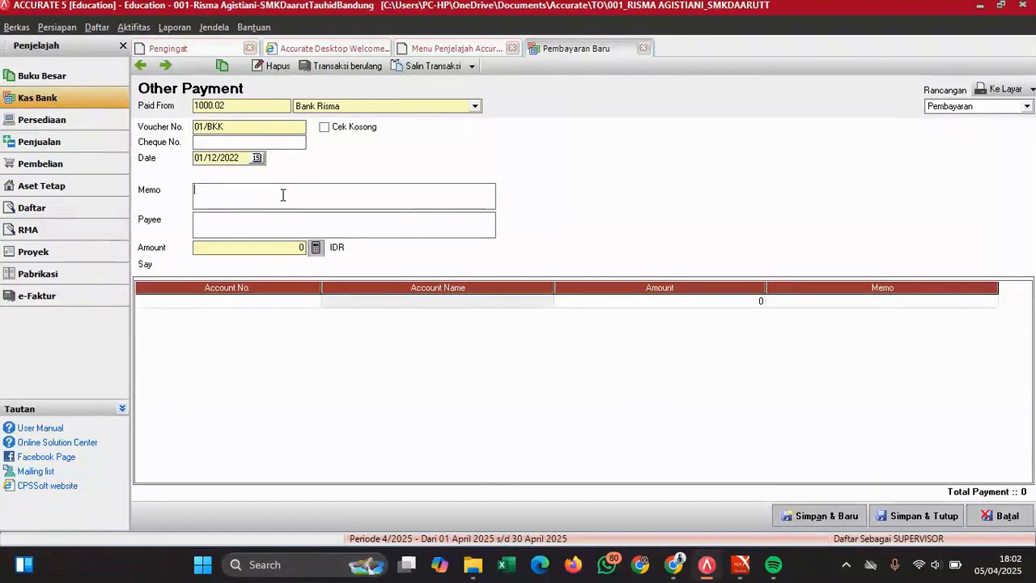
type("Pembayaran gaji ter")
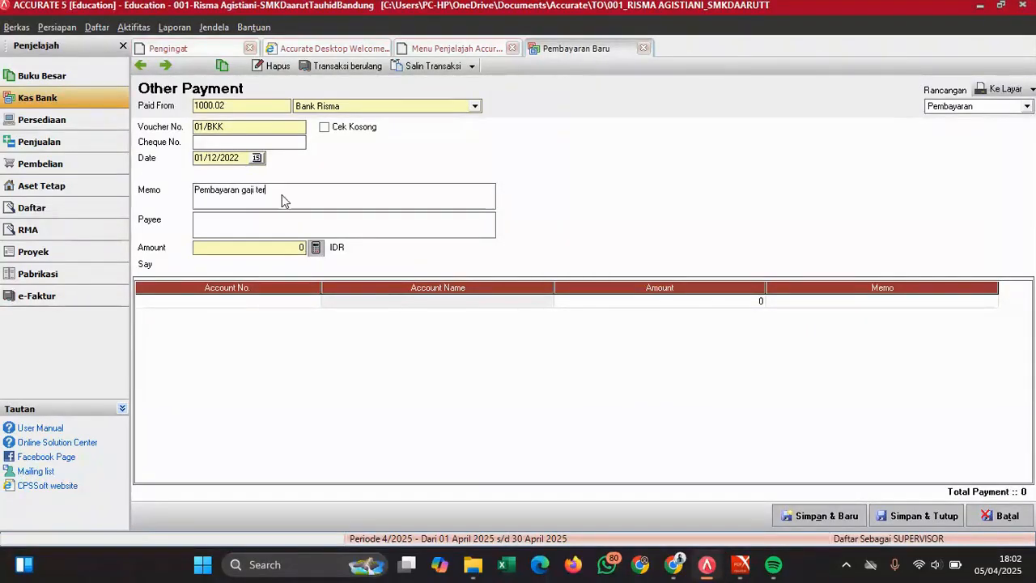
type("utang bulan NOvember")
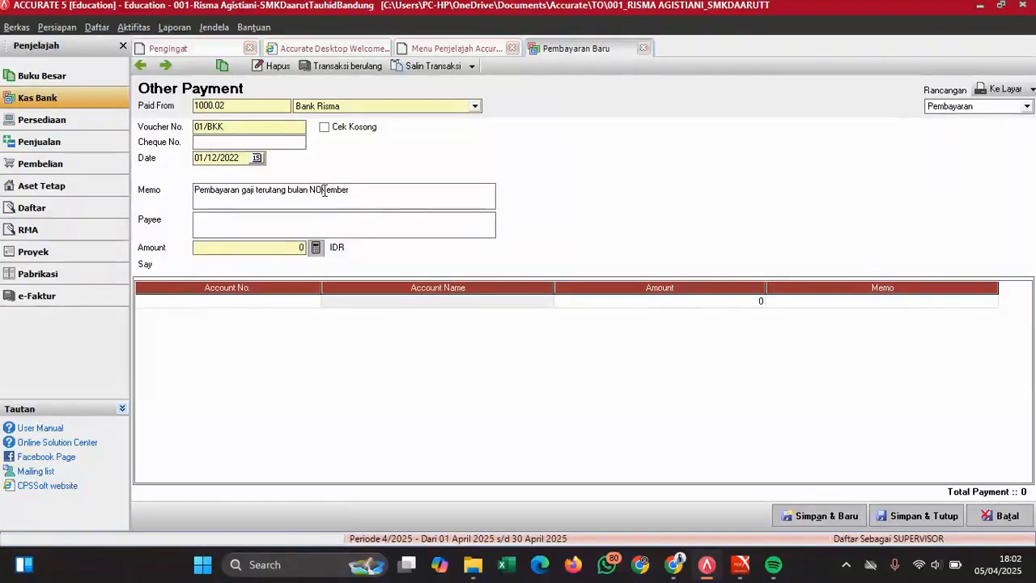
left_click(324, 191)
key("BackSpace")
type("o")
- Set the payee to Karyawan after checking the receipt
left_click(331, 227)
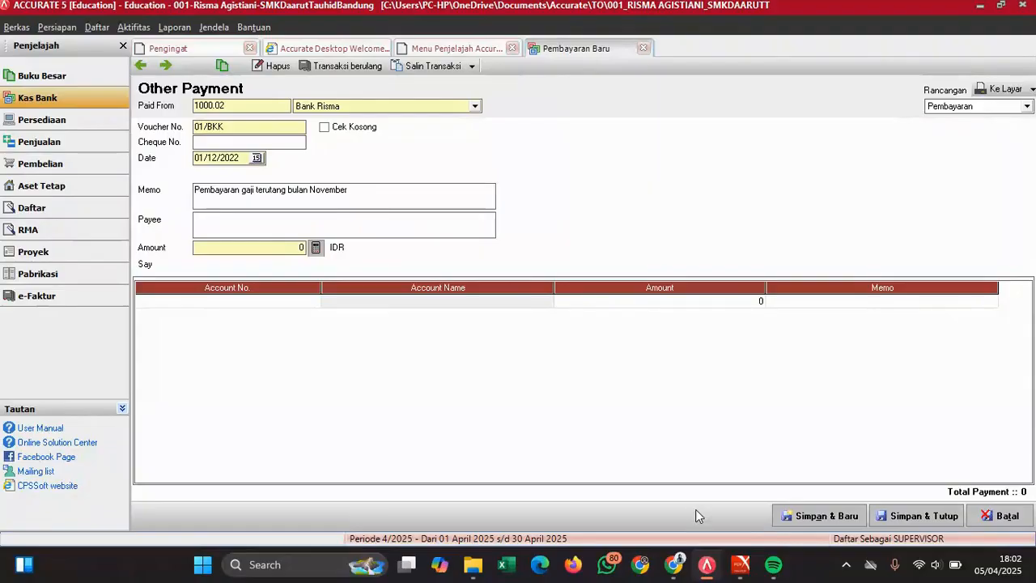
mouse_move(741, 562)
left_click(772, 483)
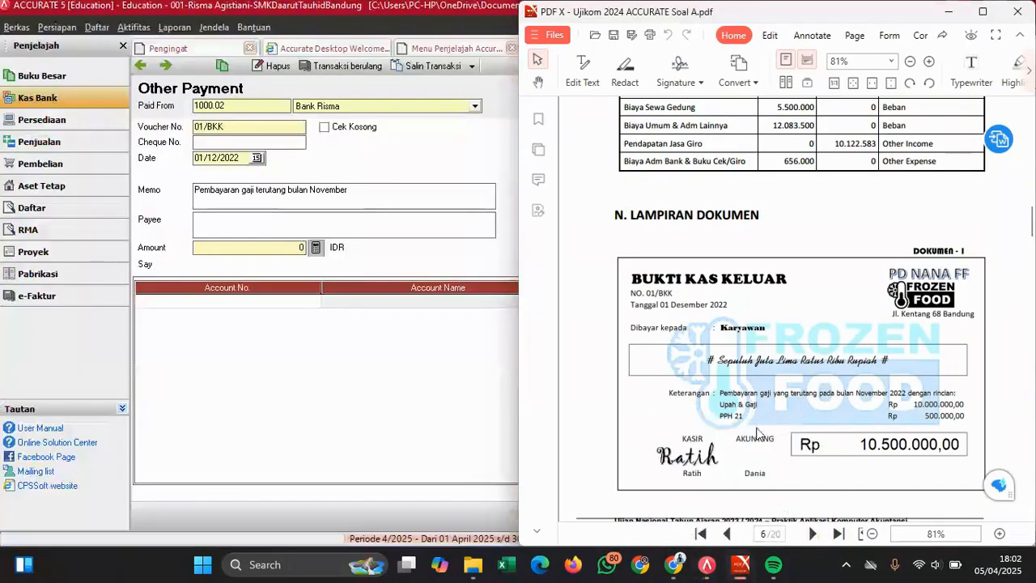
left_click(263, 221)
type("Kar")
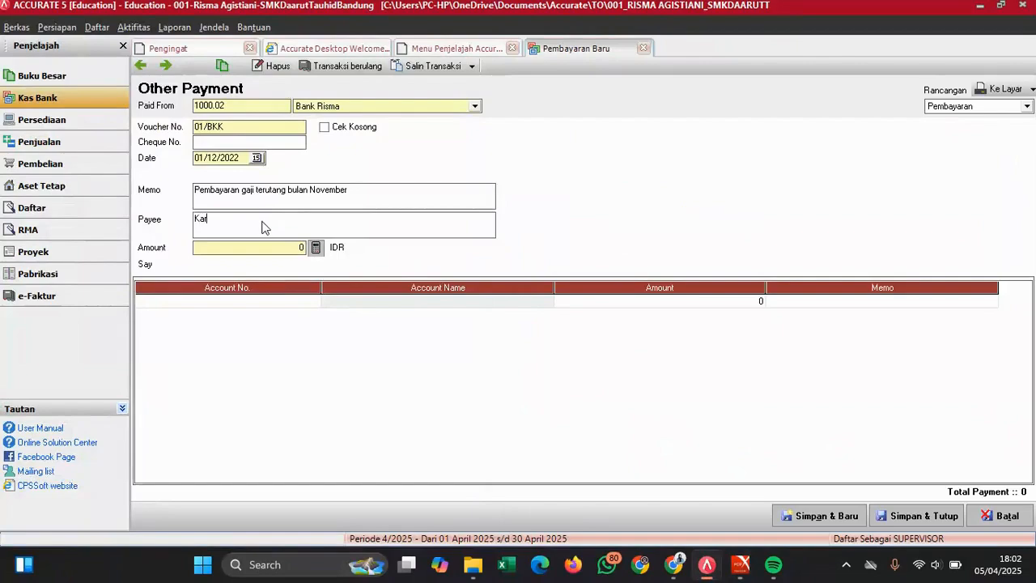
type("yawan")
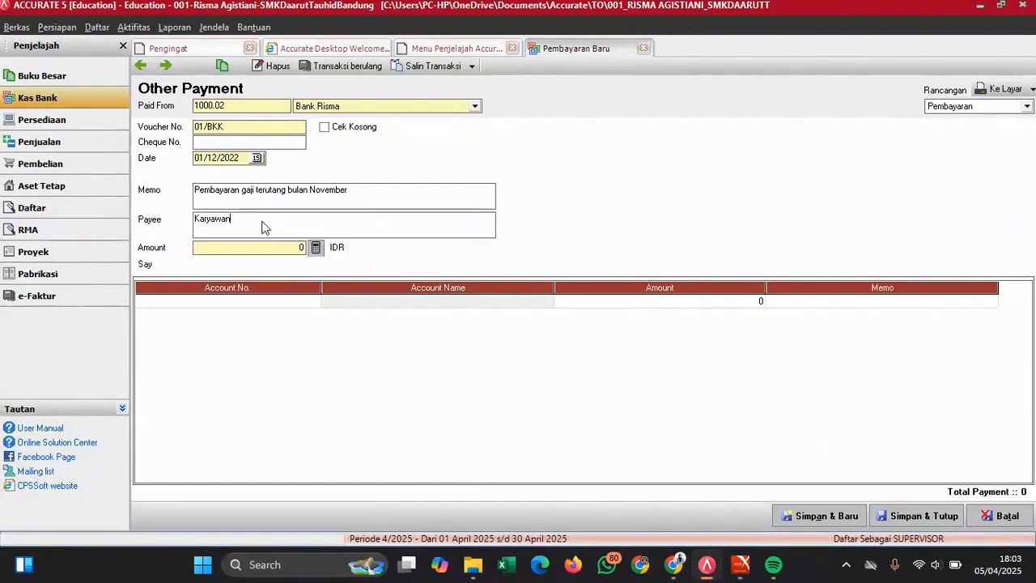
left_click(301, 248)
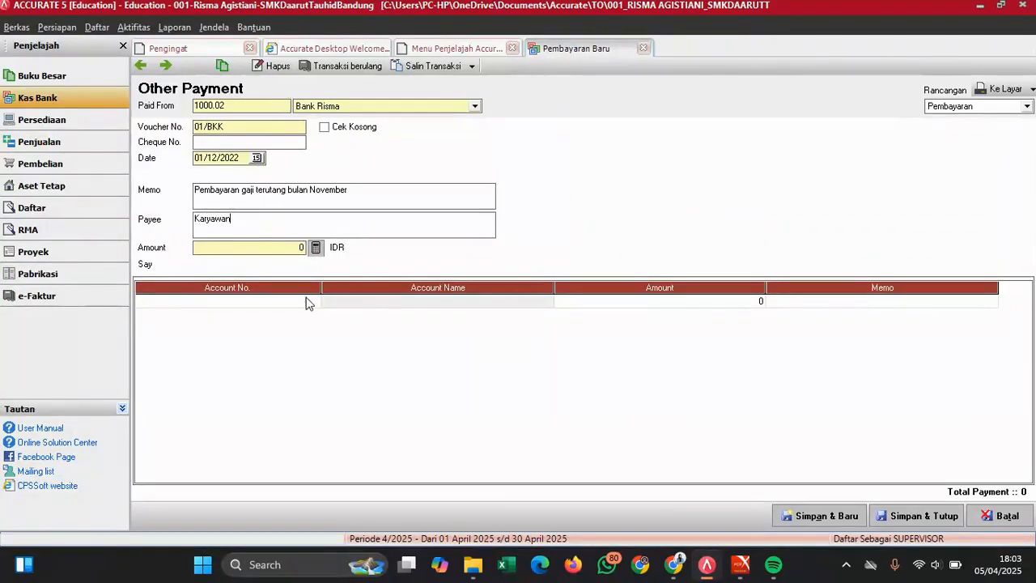
left_click(310, 304)
- Search 'beb' in the account list and assign account 2102 Beban yang belum dilunasi to line one
left_click(313, 301)
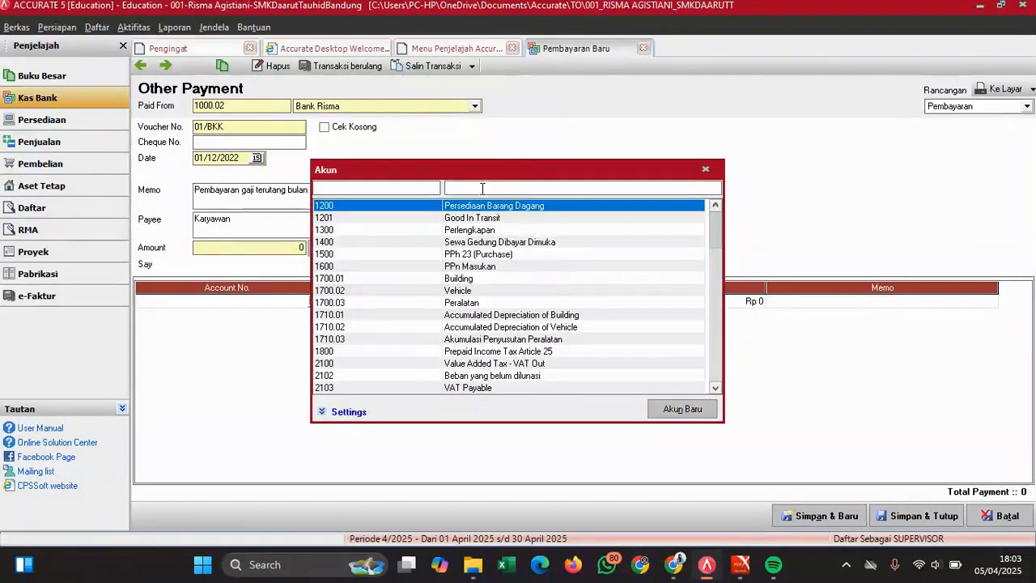
type("beban")
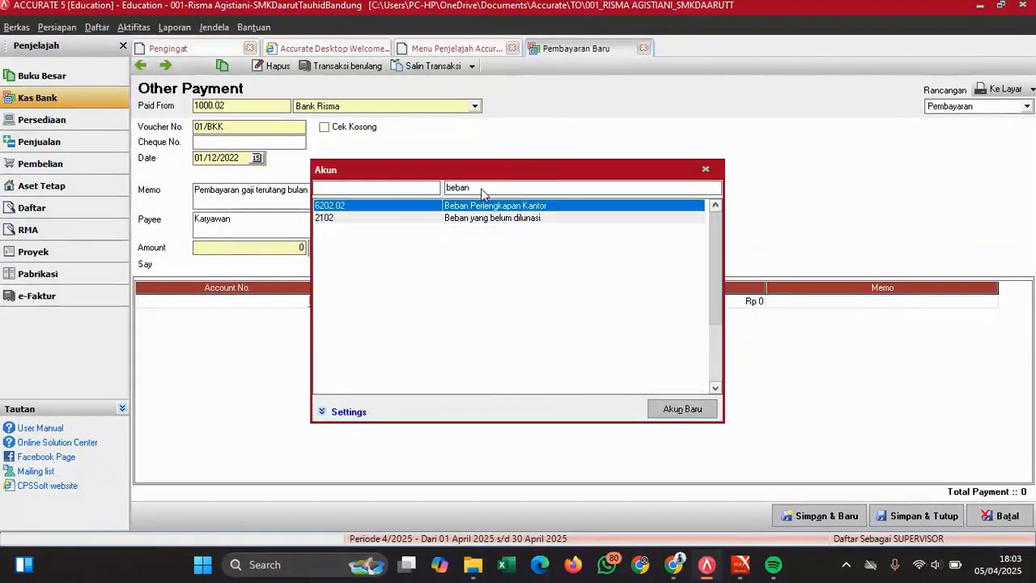
key("Down")
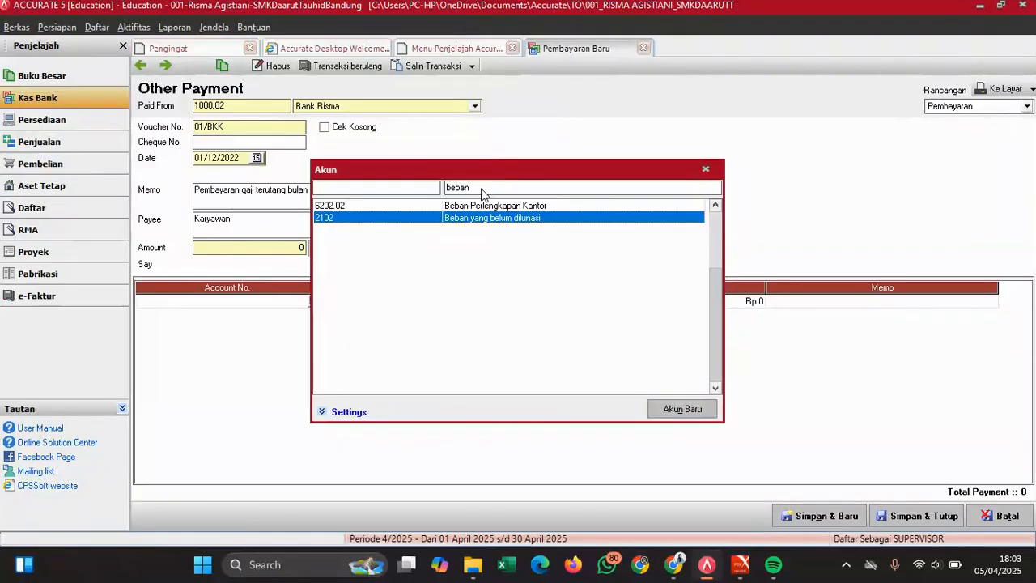
key("Return")
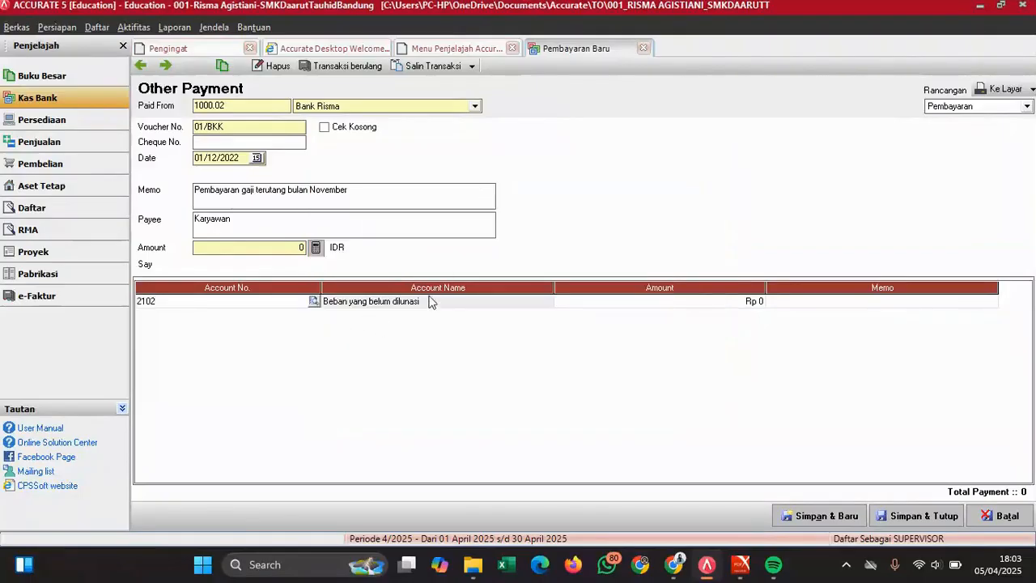
- Set the first line's amount to Rp 10.000.000
left_click(747, 301)
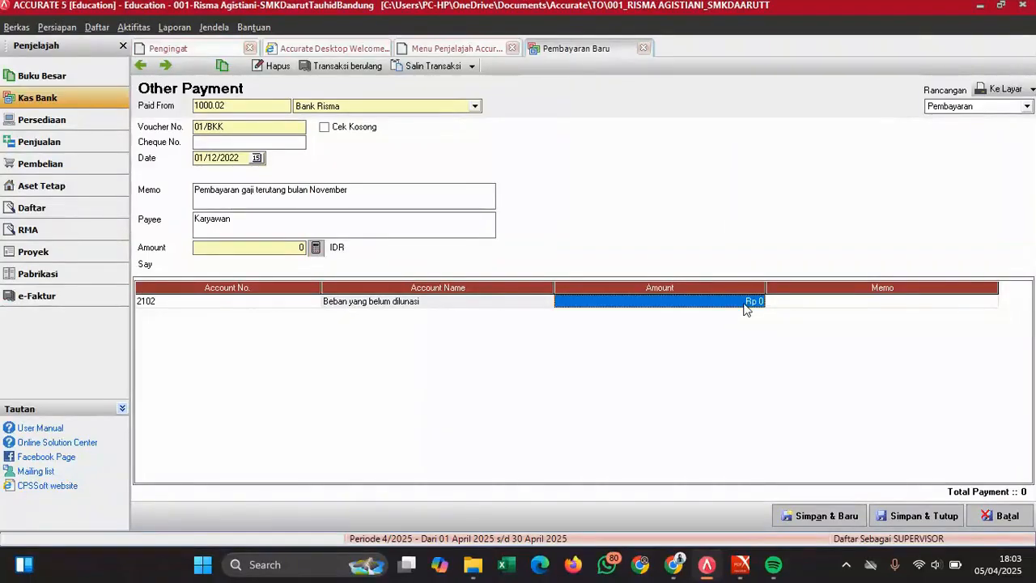
type("1000000")
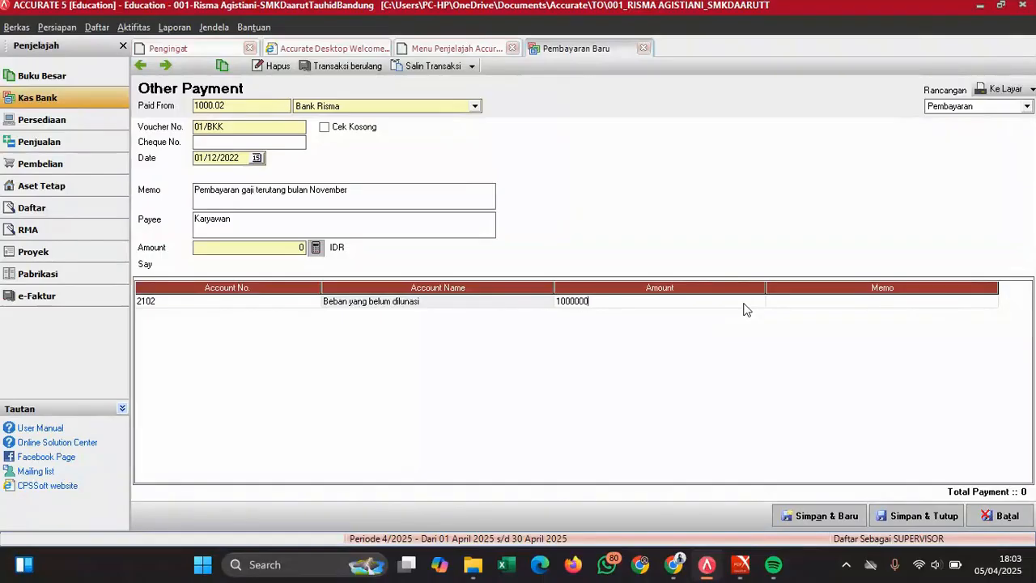
key("Tab")
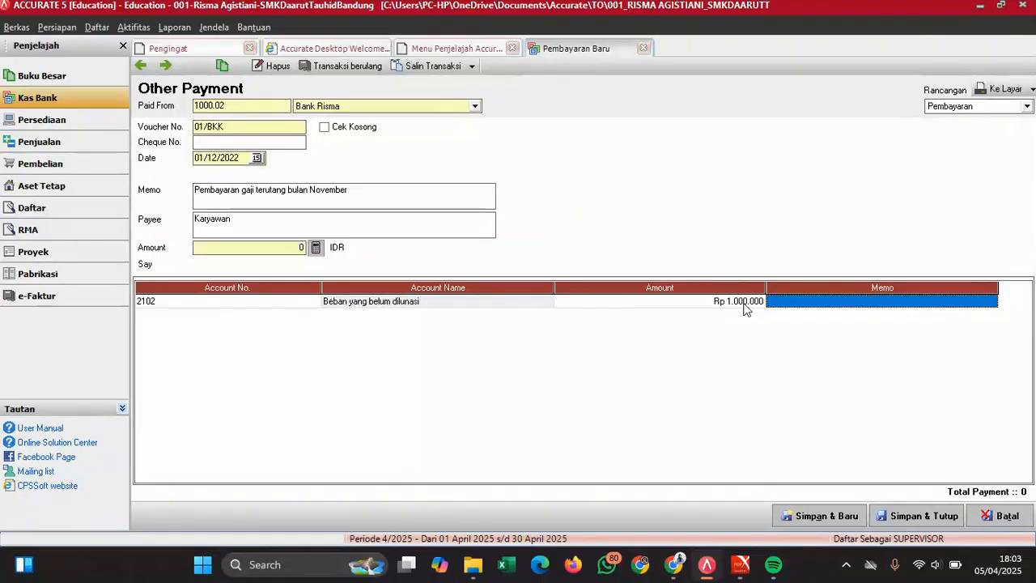
left_click(745, 305)
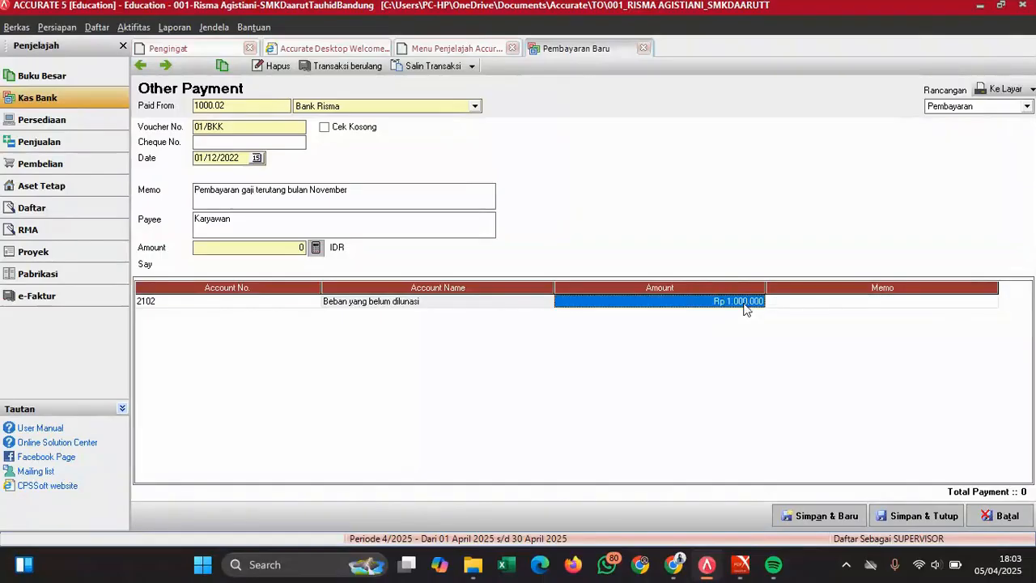
type("1000")
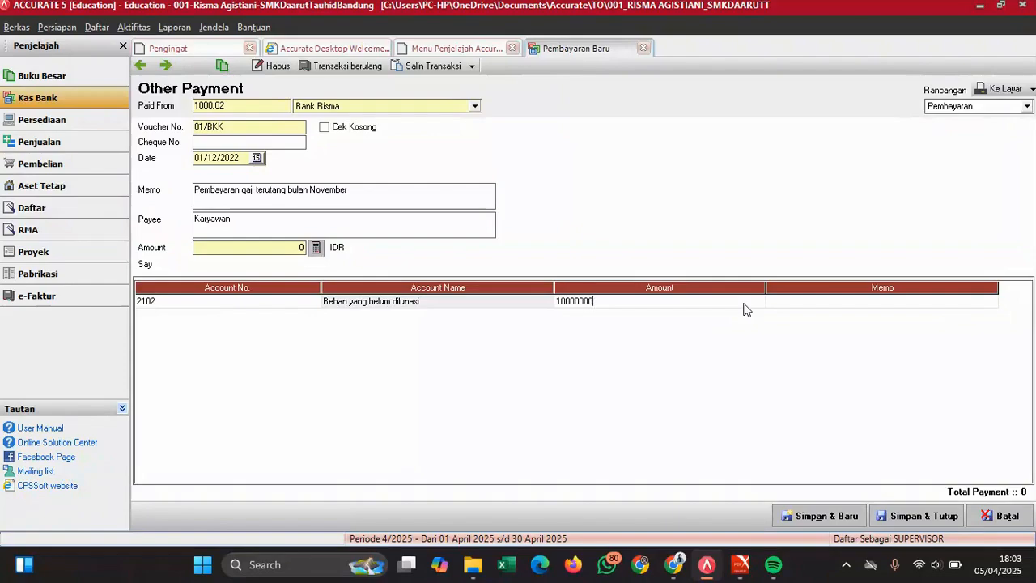
key("Tab")
key("Tab")
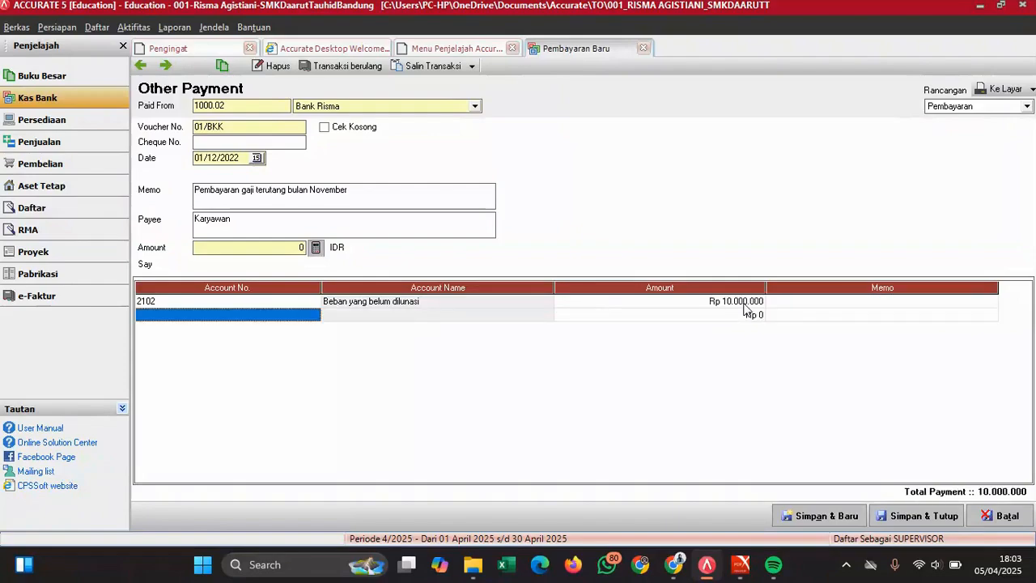
- Add a second line for account 2104 Income Tax Payable via an 'incom' search
left_click(307, 315)
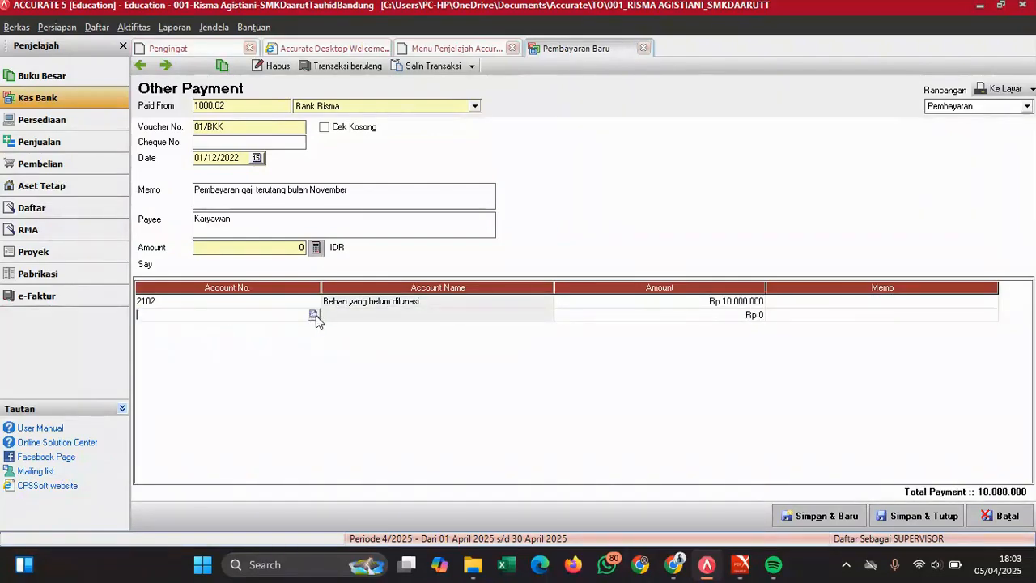
left_click(314, 315)
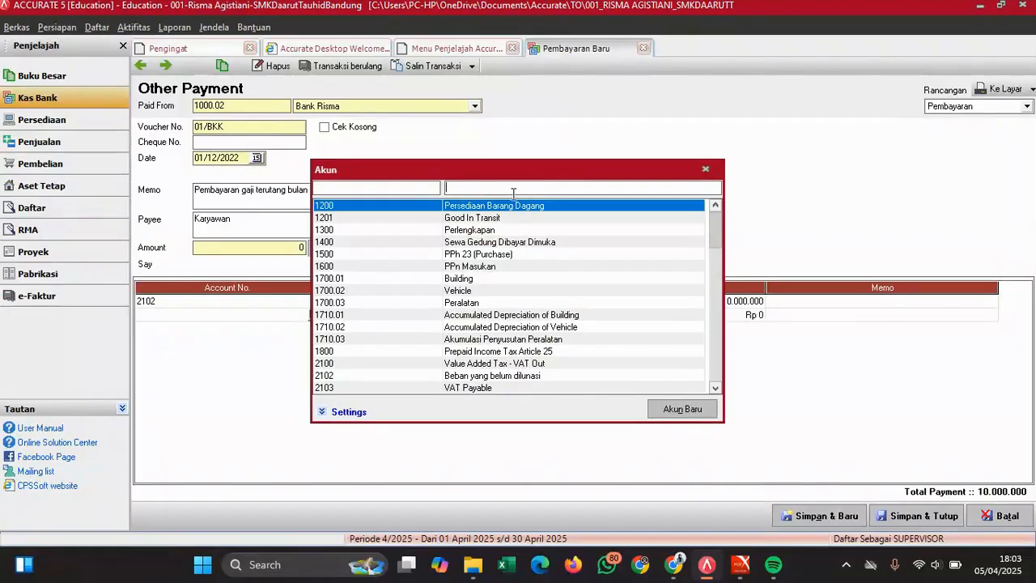
type("incom")
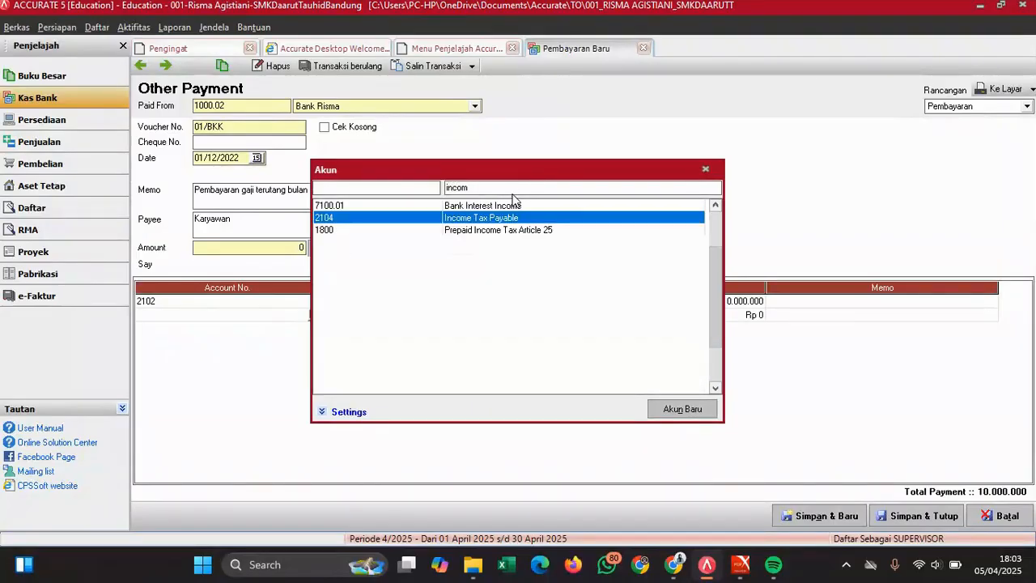
key("Return")
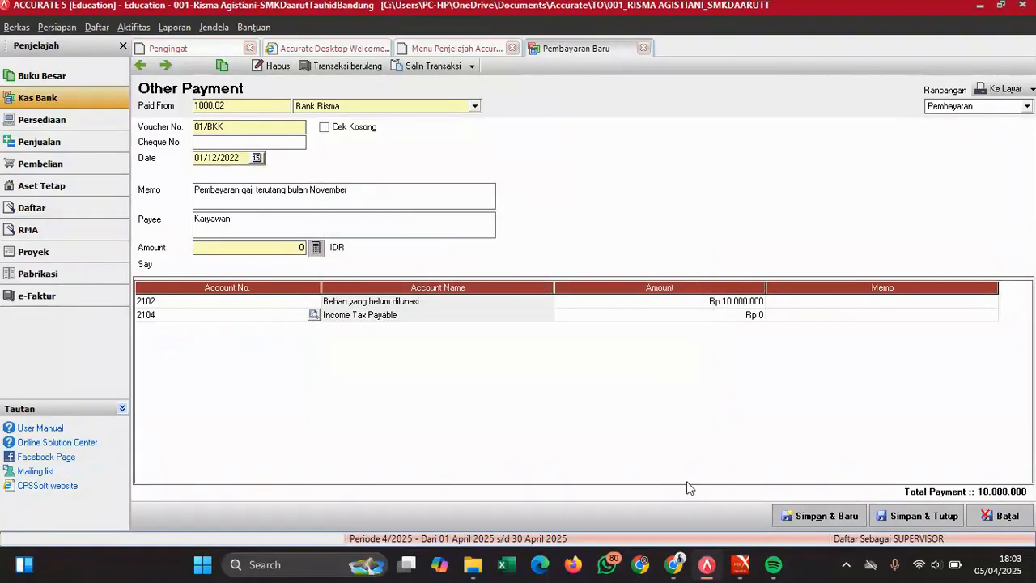
- Enter Rp 500.000 as the amount on the 2104 Income Tax Payable line
mouse_move(740, 564)
left_click(814, 482)
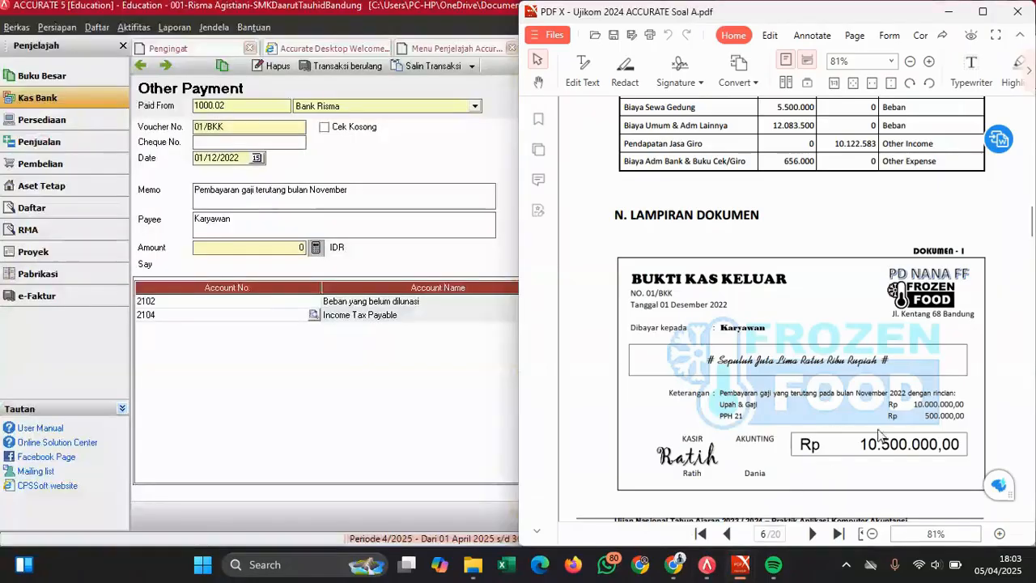
left_click(434, 390)
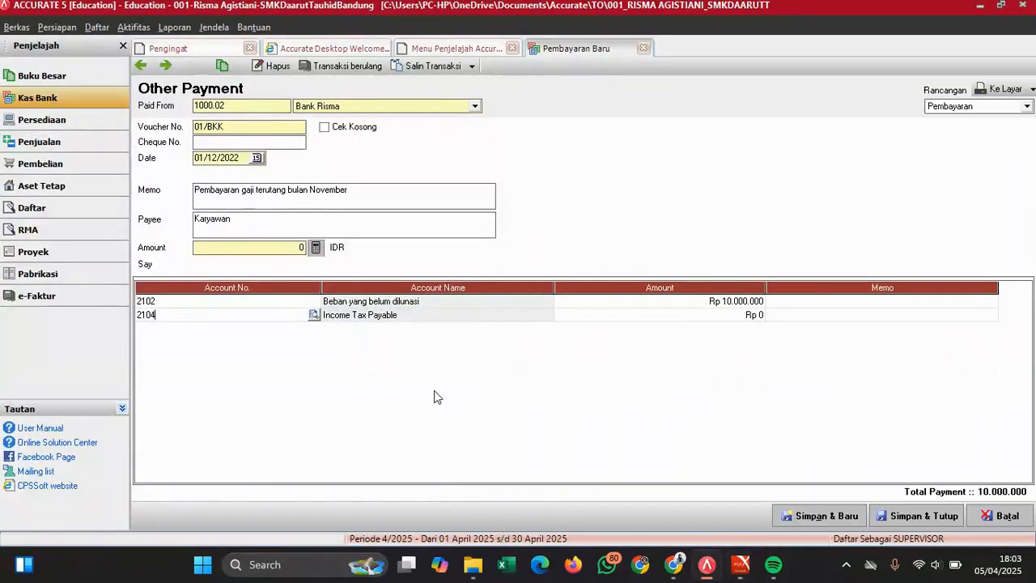
left_click(746, 315)
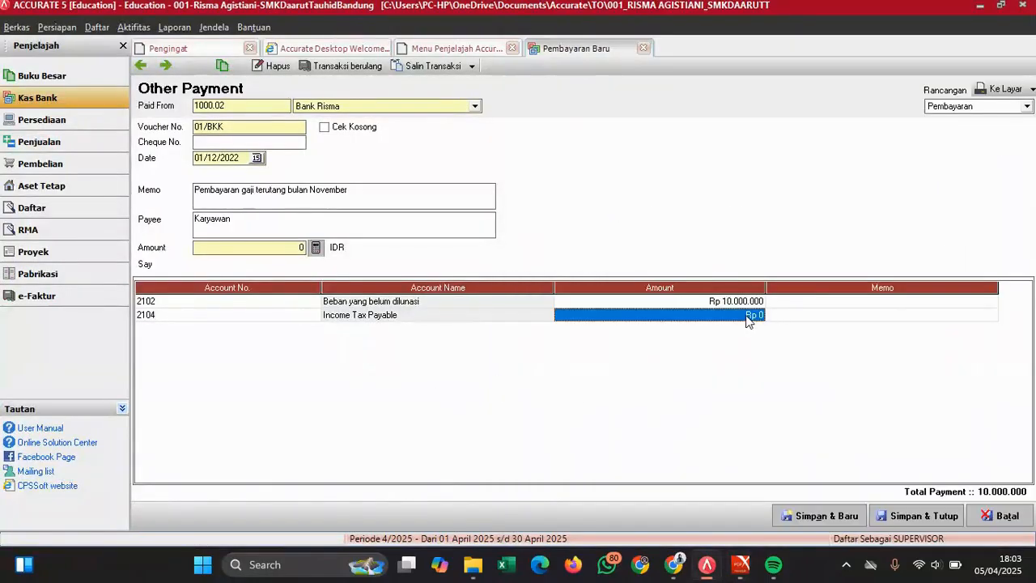
type("500.000")
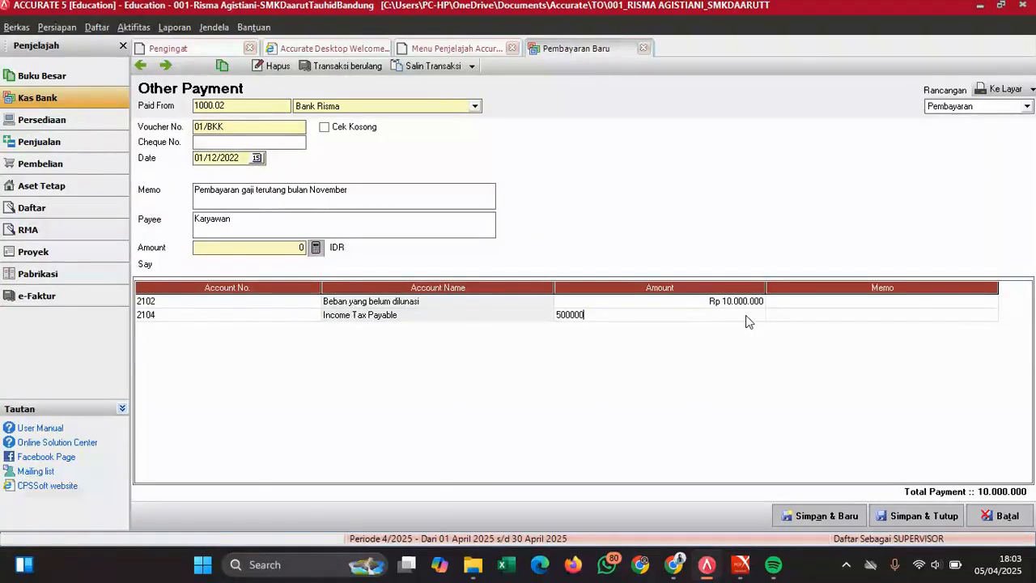
key("Tab")
left_click(747, 315)
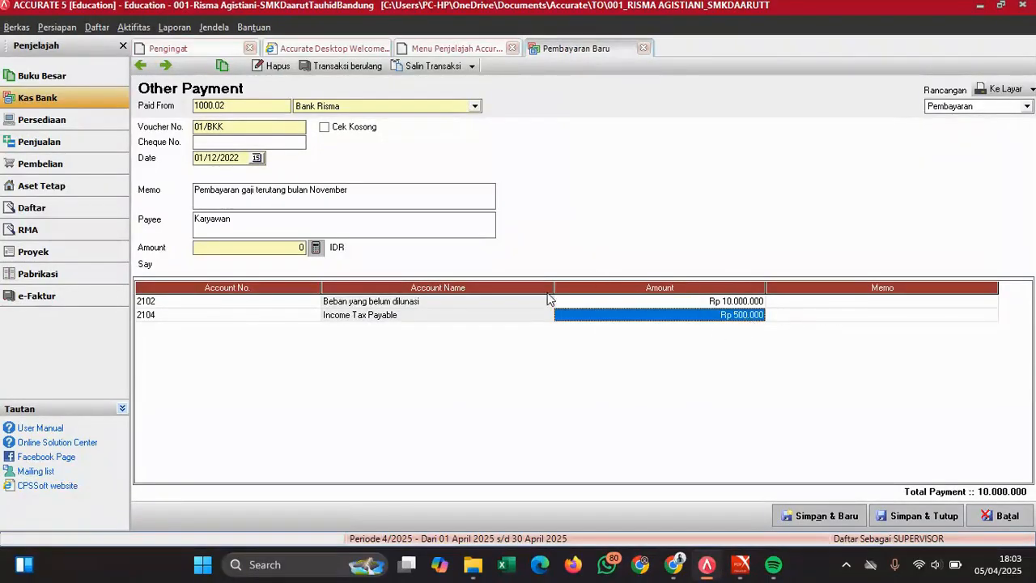
- Fill the payment total to Rp 10.500.000 and compare it with the receipt
left_click(317, 247)
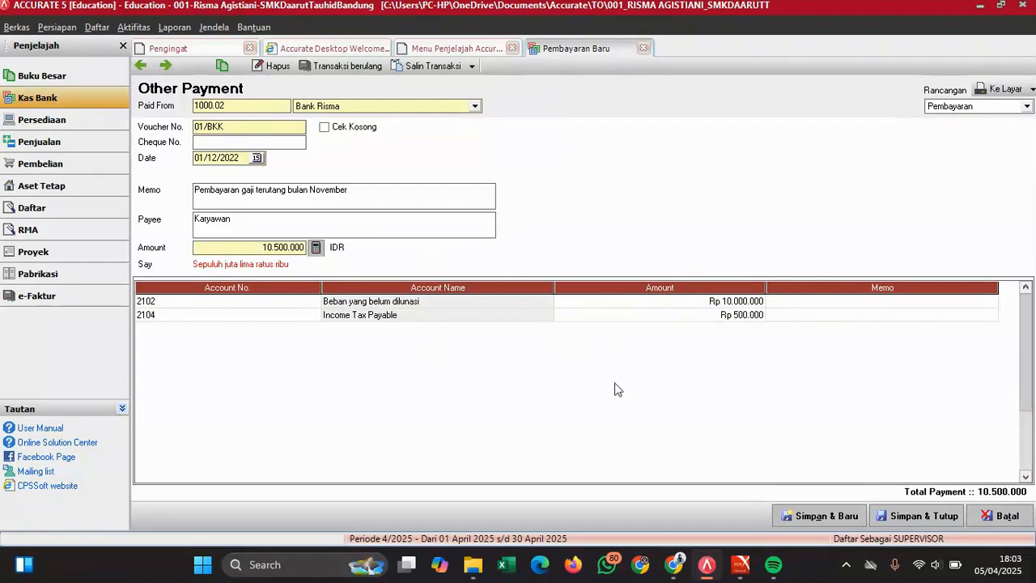
mouse_move(738, 566)
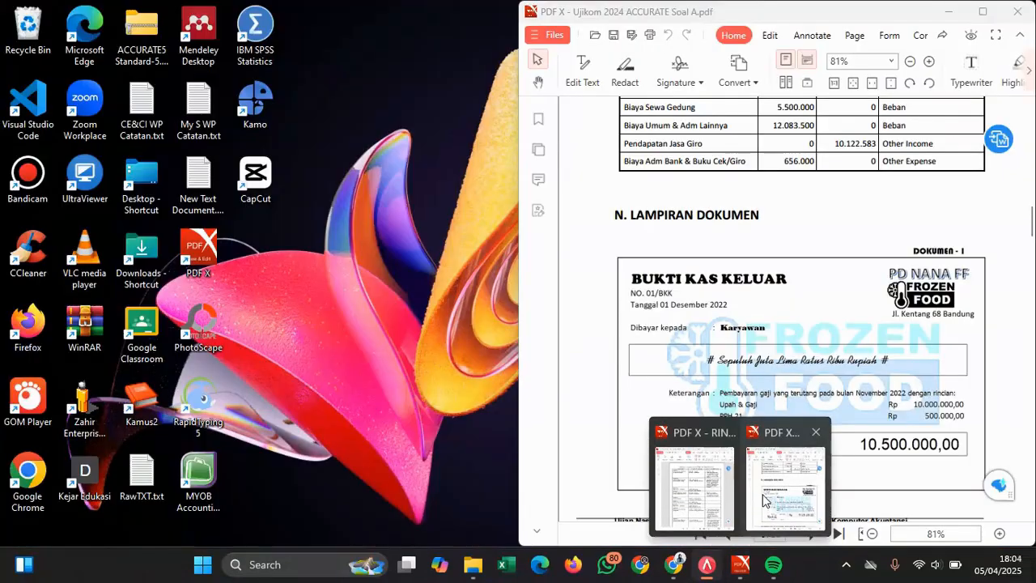
left_click(764, 500)
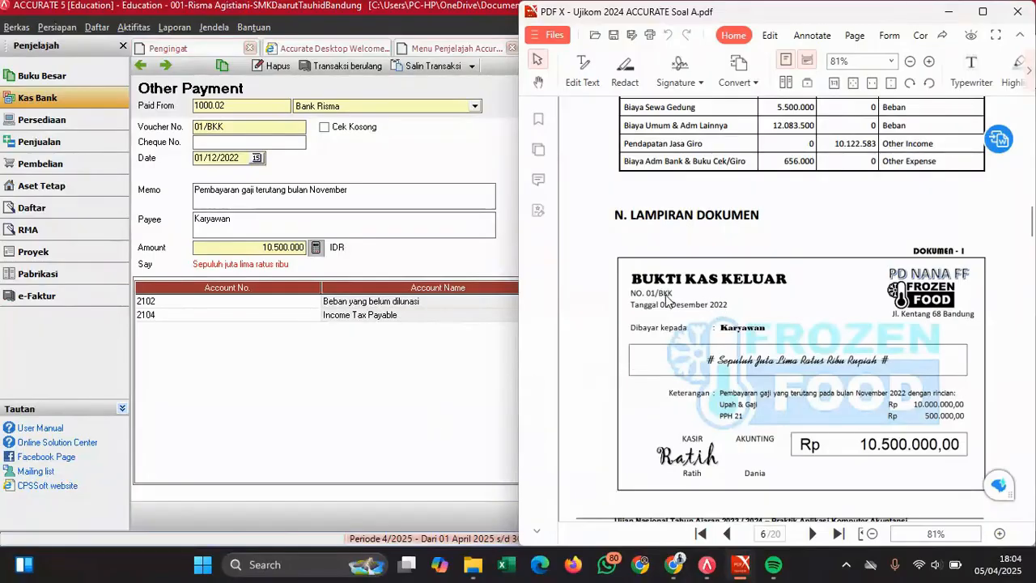
left_click(364, 353)
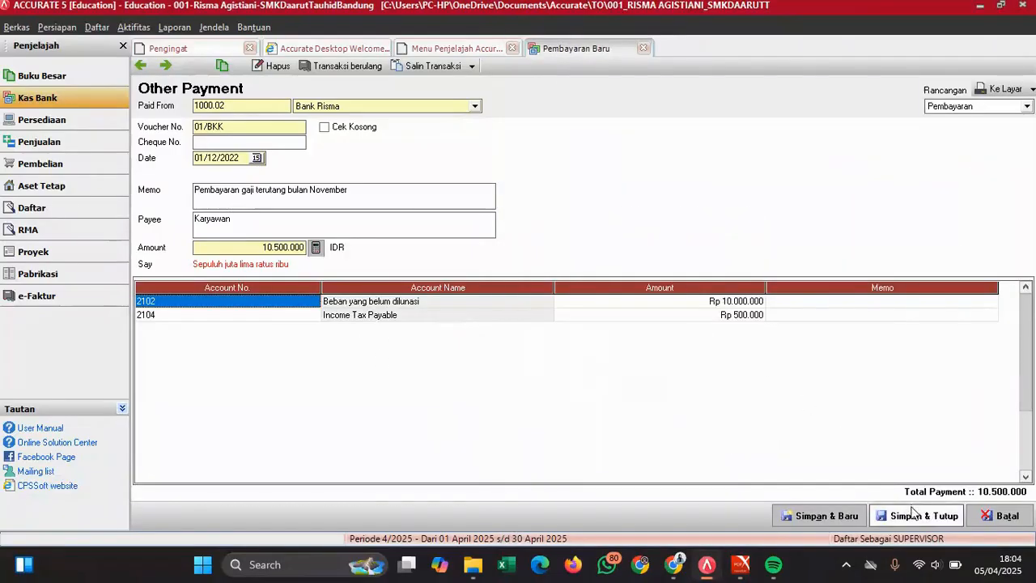
- Save the 01/BKK salary payment, read the exam PDF's next document, then go to Penjualan
left_click(915, 519)
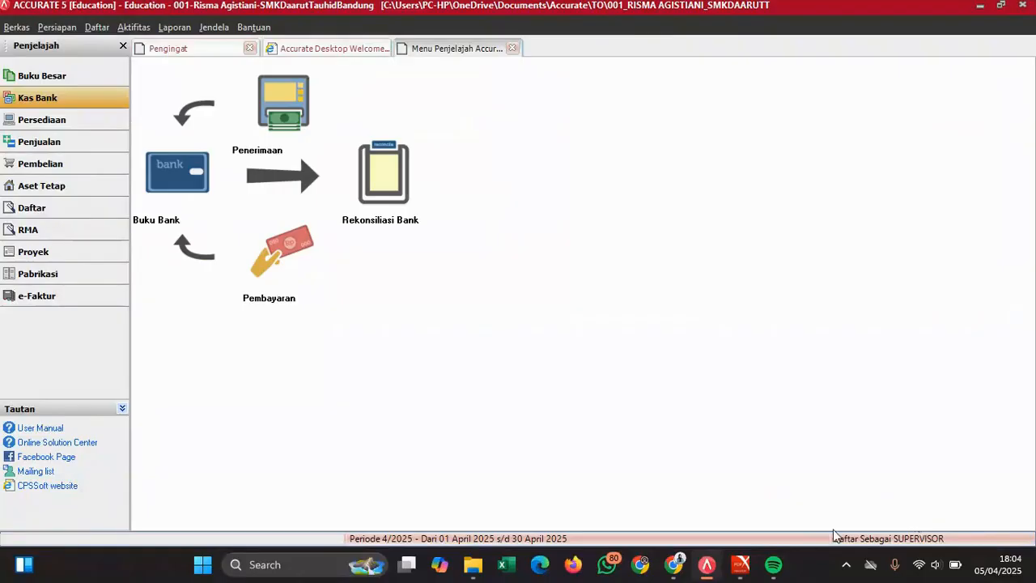
mouse_move(740, 564)
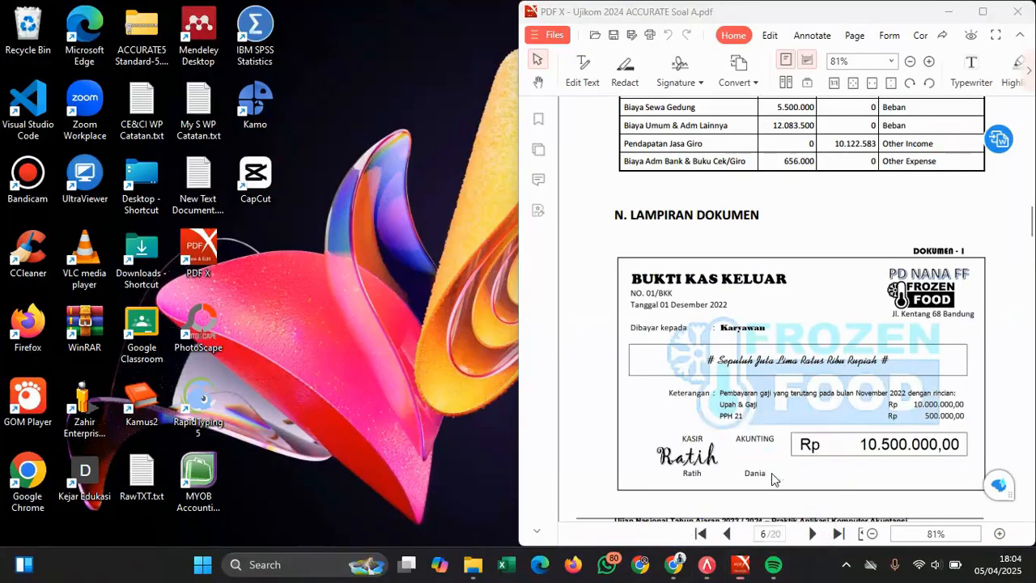
left_click(773, 479)
scroll(791, 335, "down", 5)
scroll(791, 335, "down", 2)
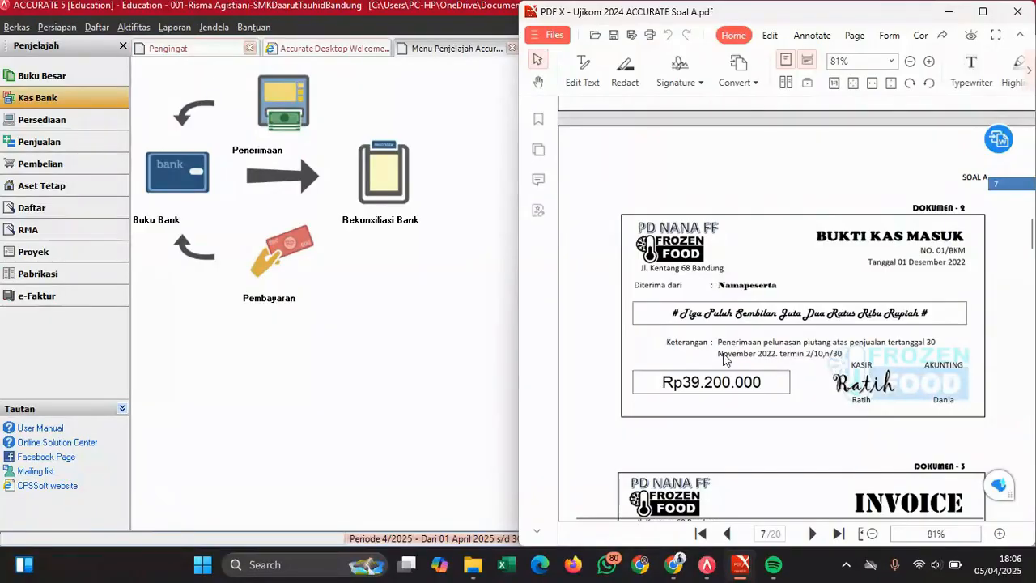
left_click(78, 154)
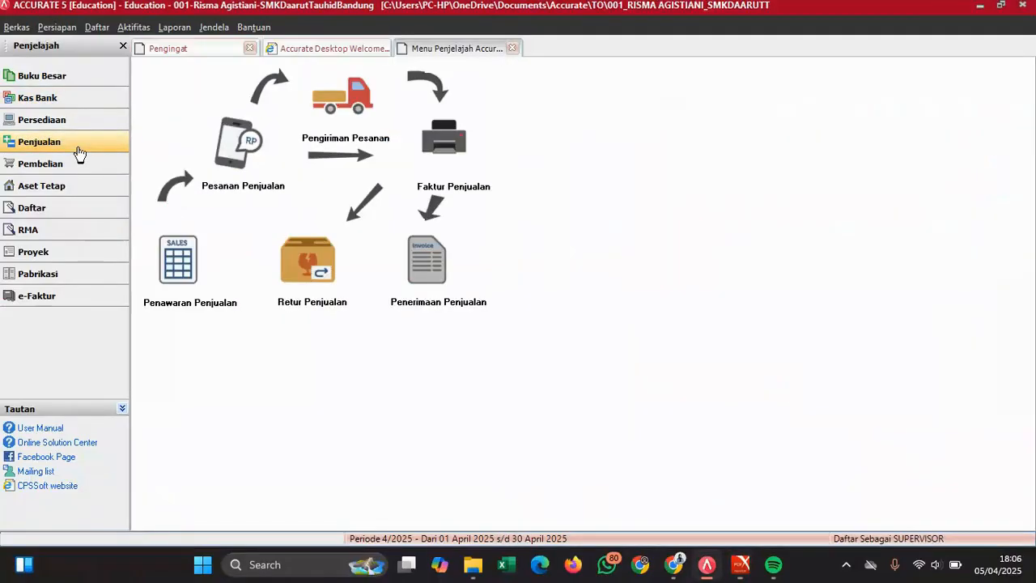
- Start a new customer receipt for the customer owing invoice 01/CUS/01
left_click(423, 270)
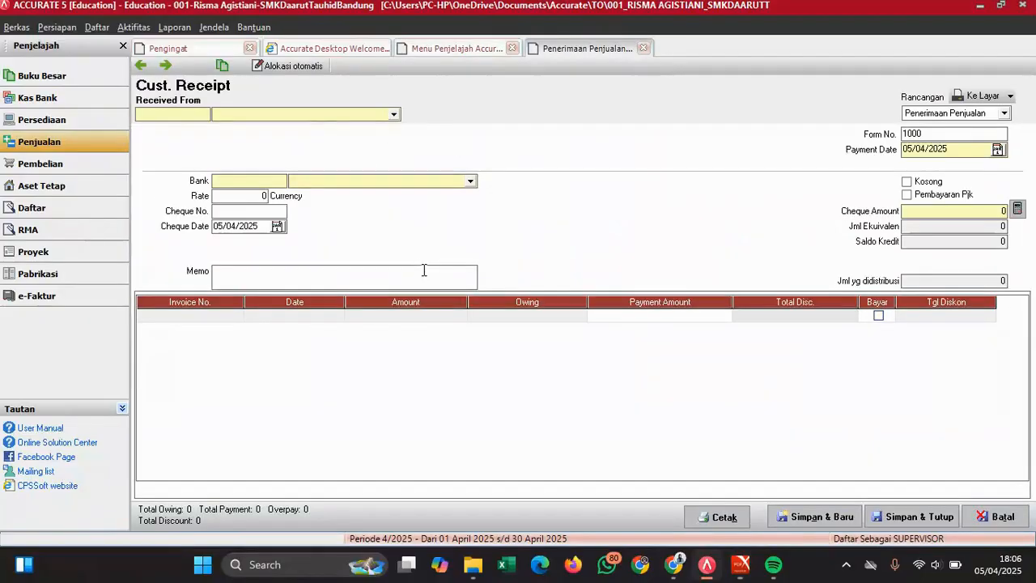
left_click(391, 116)
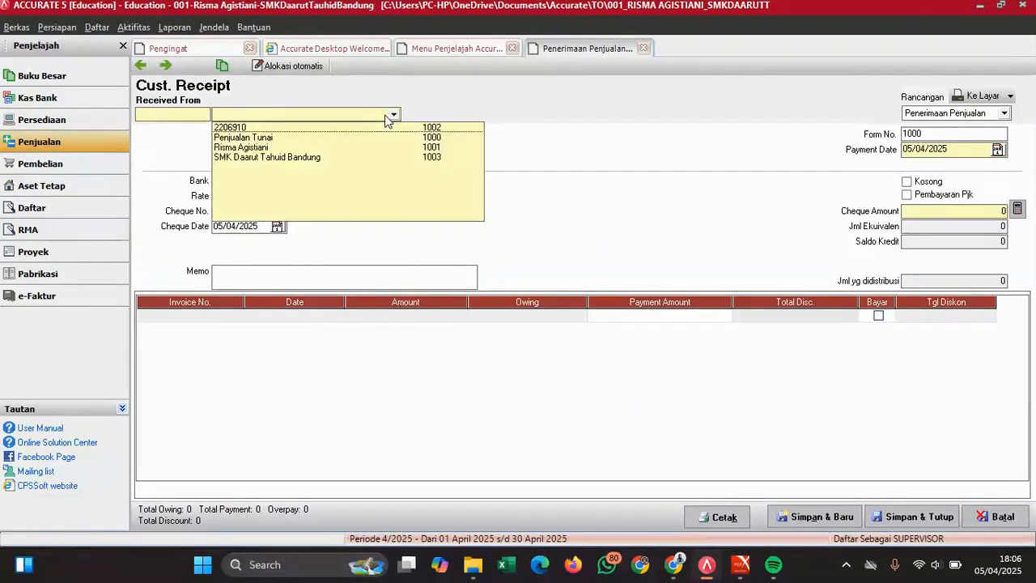
left_click(239, 149)
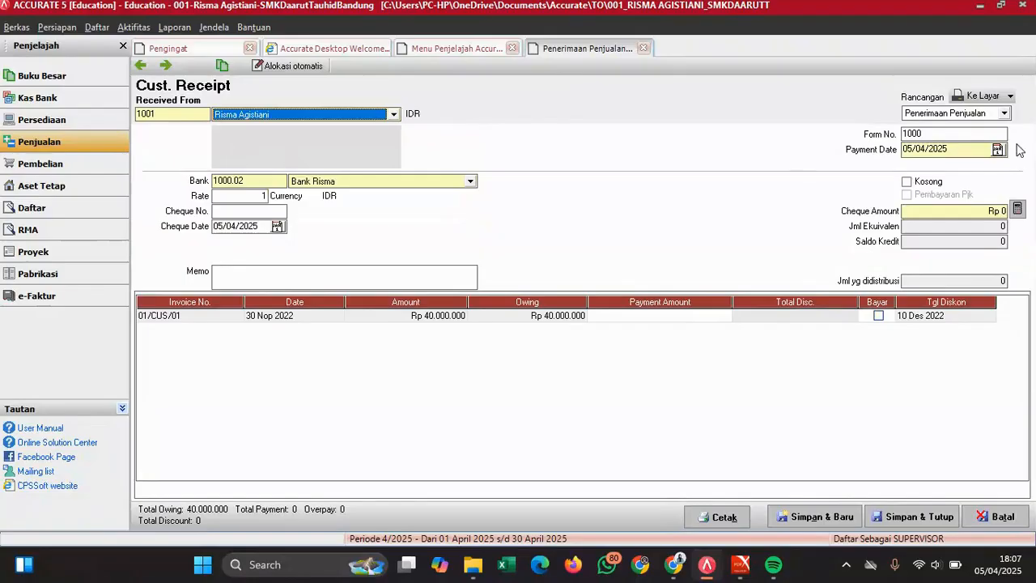
- Set form number 01/BKM, with payment date and cheque date 01/12/2022
left_click(931, 138)
left_click_drag(931, 138, 872, 141)
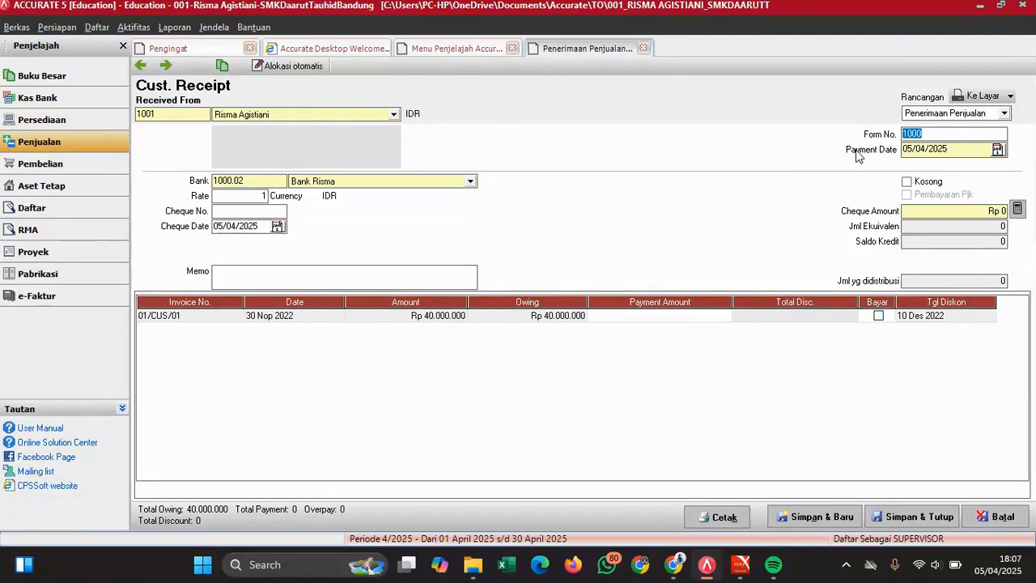
type("01/BKM")
key("Tab")
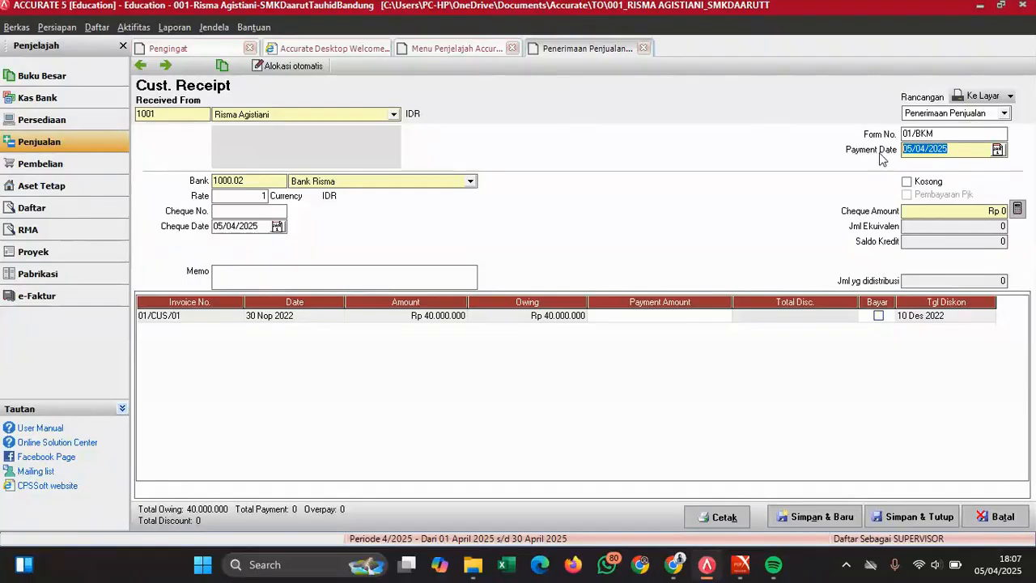
type("01/12/20")
left_click(260, 221)
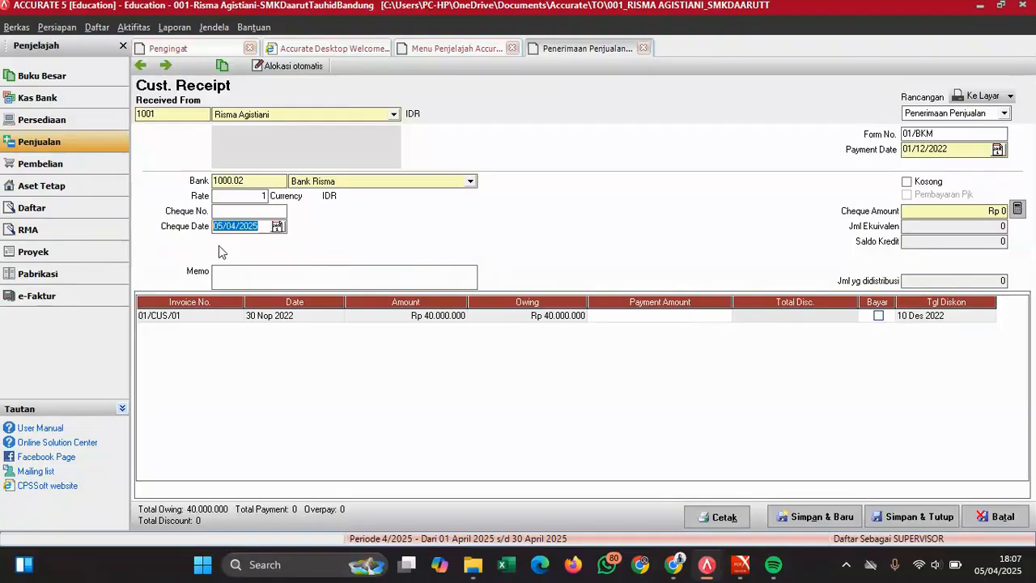
type("01/12/2022")
- Write the memo 'Pembayaran piutang tanggal 30 Nov' followed by the customer's name
left_click(411, 280)
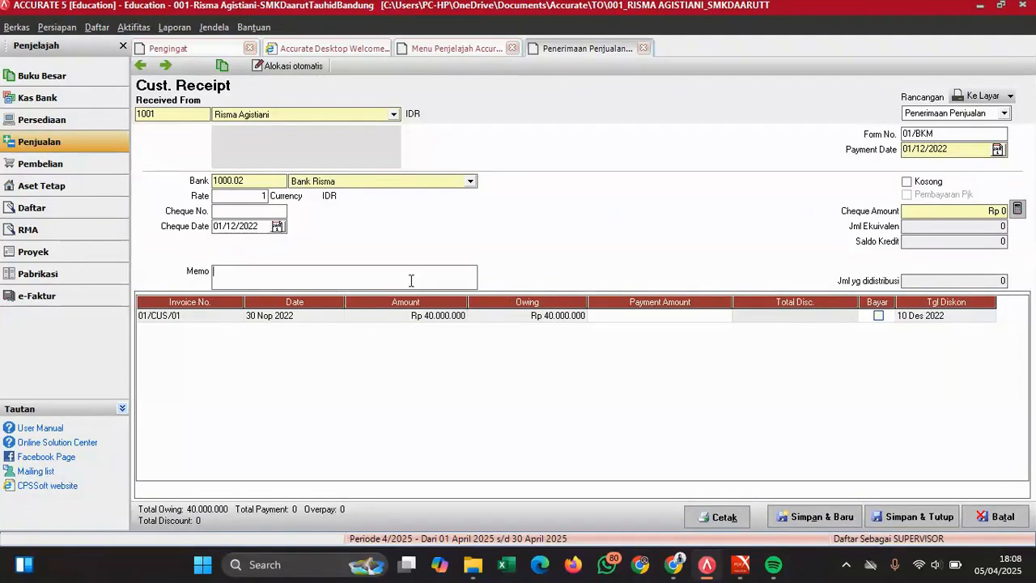
type("Pembayaran piutab")
key("BackSpace")
key("BackSpace")
type("ng tanggal")
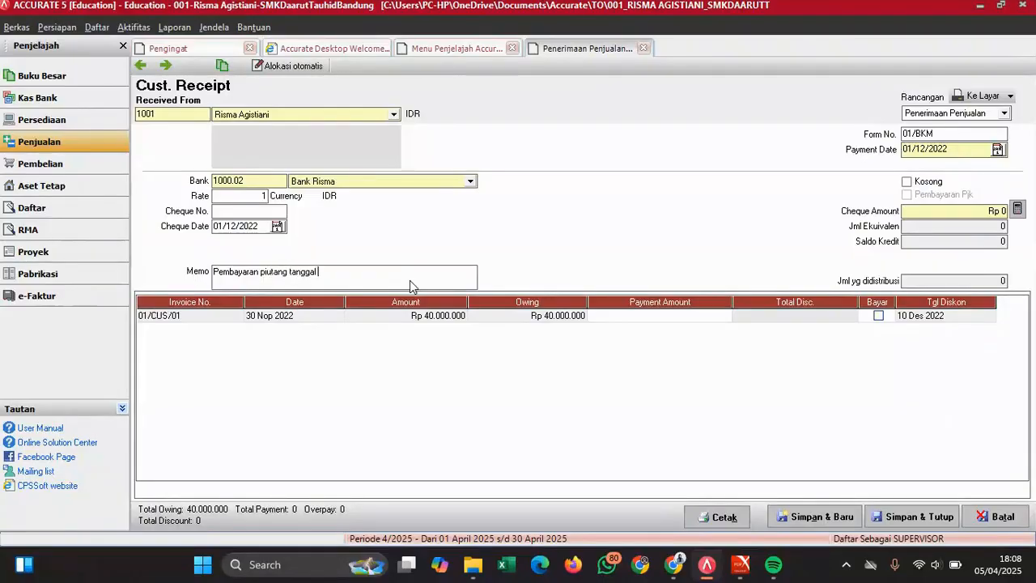
mouse_move(741, 565)
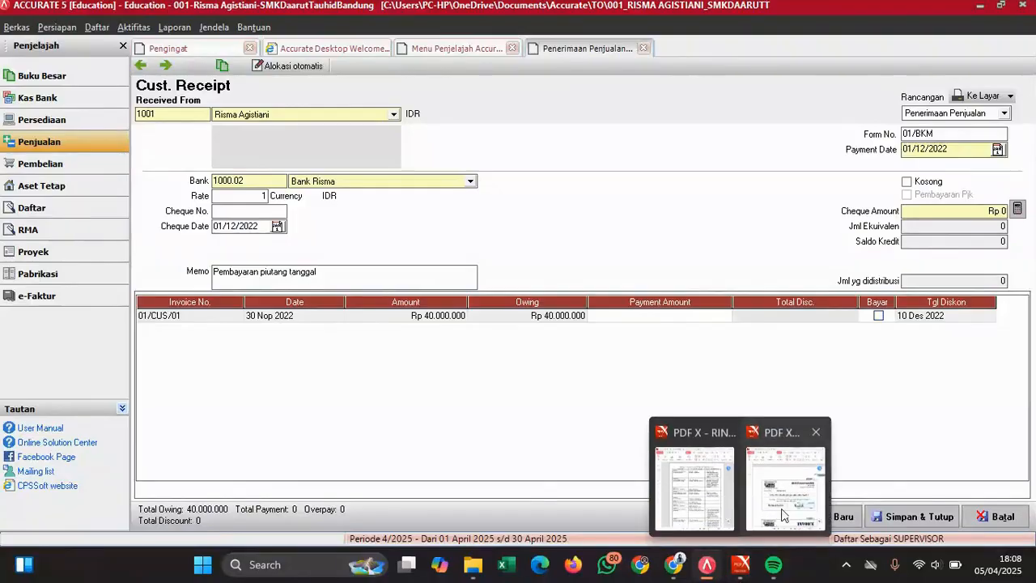
mouse_move(790, 508)
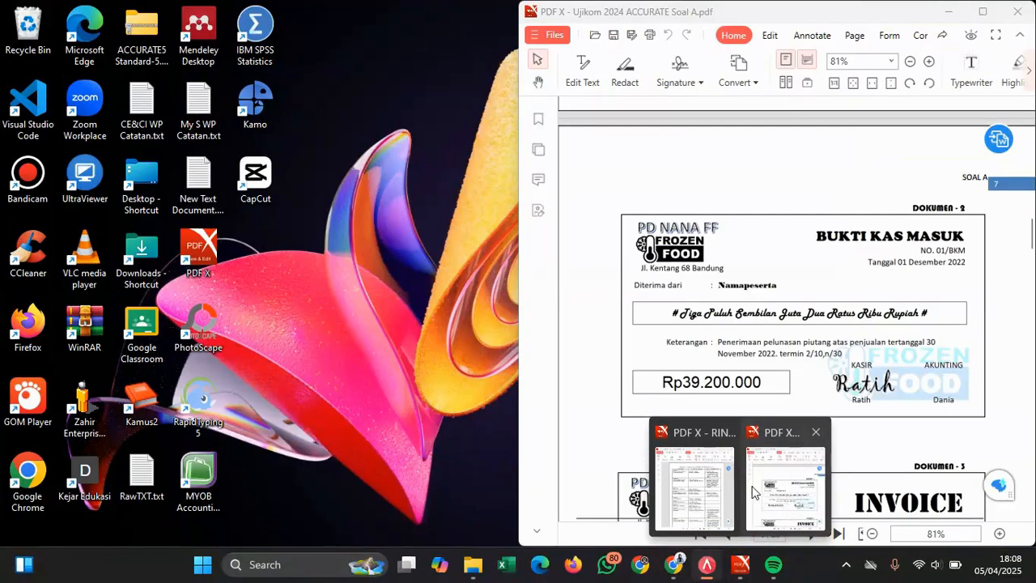
type("30")
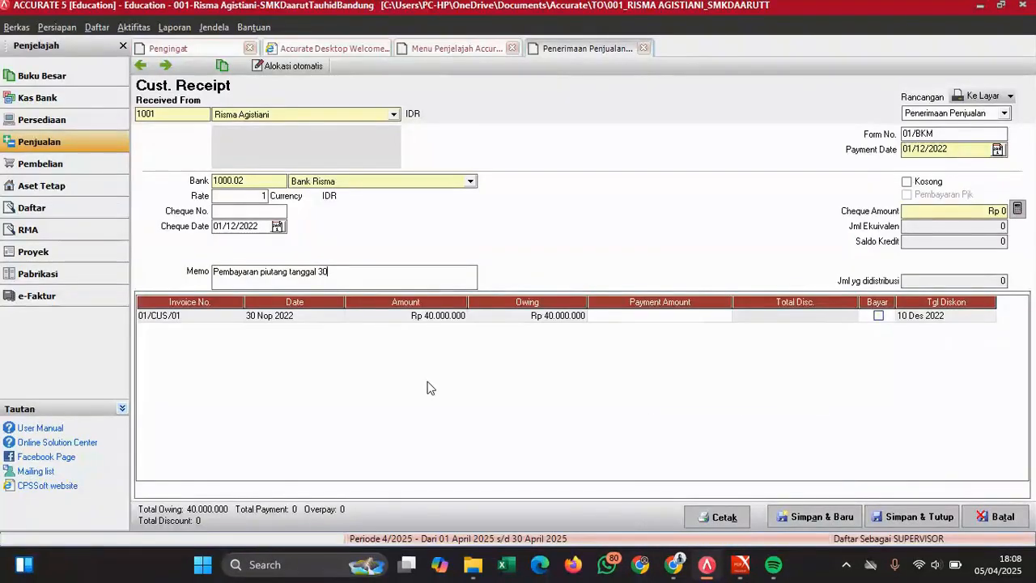
type(" Nov; Risma")
- Mark invoice 01/CUS/01 as paid and select its Total Disc. cell
left_click(879, 316)
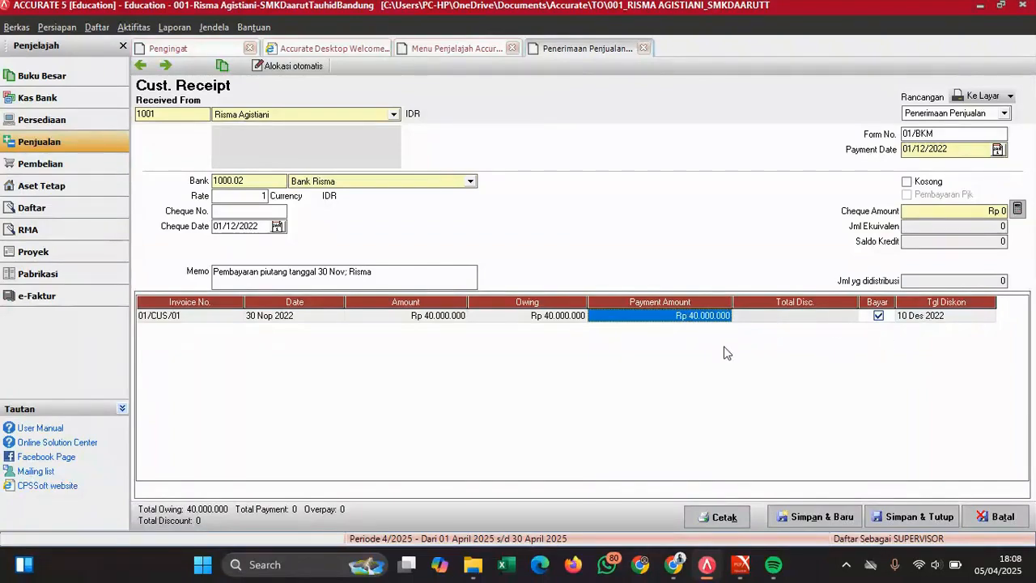
left_click(941, 321)
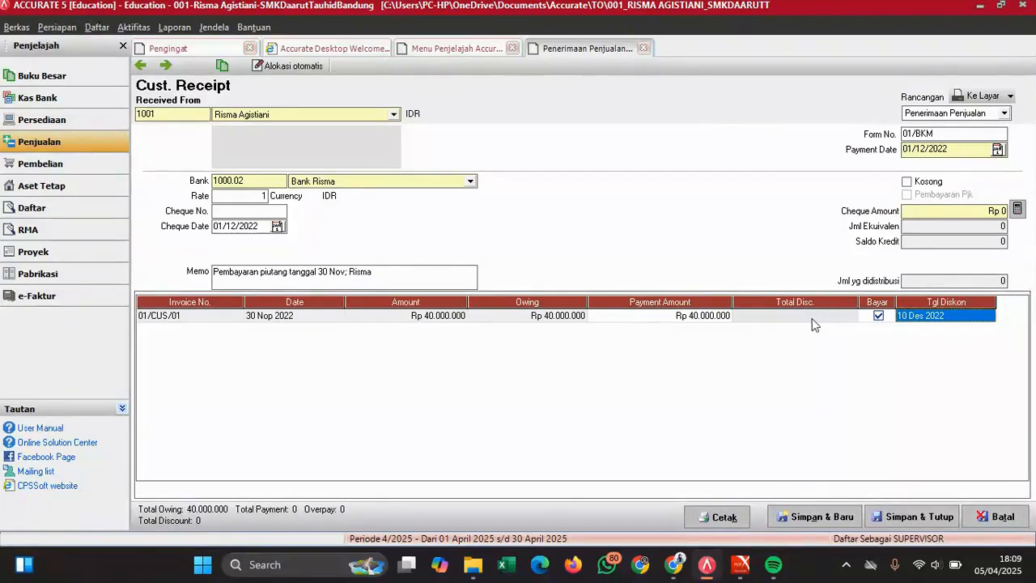
left_click(845, 321)
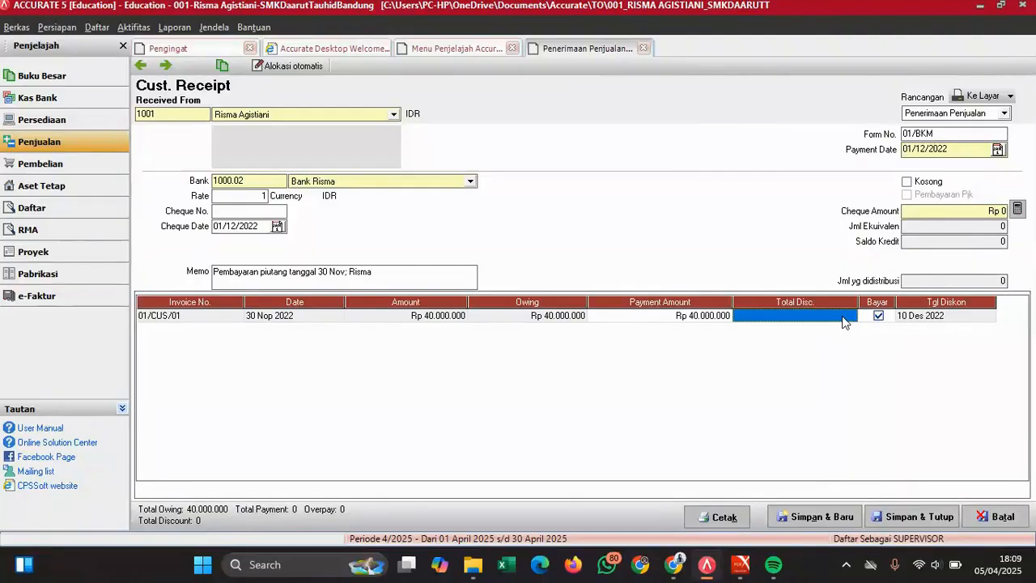
- Enter an 800.000 discount on invoice 01/CUS/01, charged to Potongan Penjualan
right_click(843, 321)
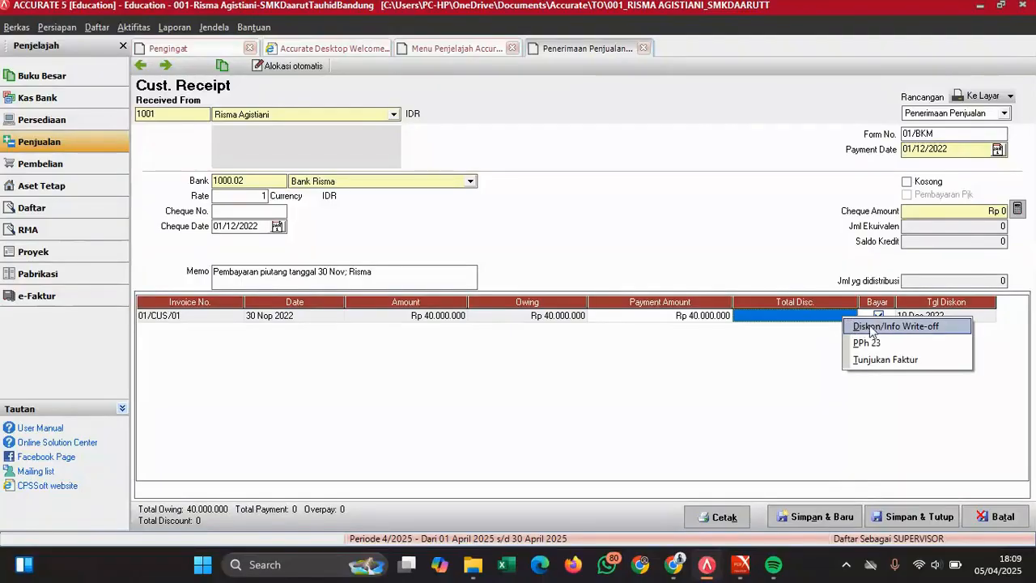
left_click(950, 332)
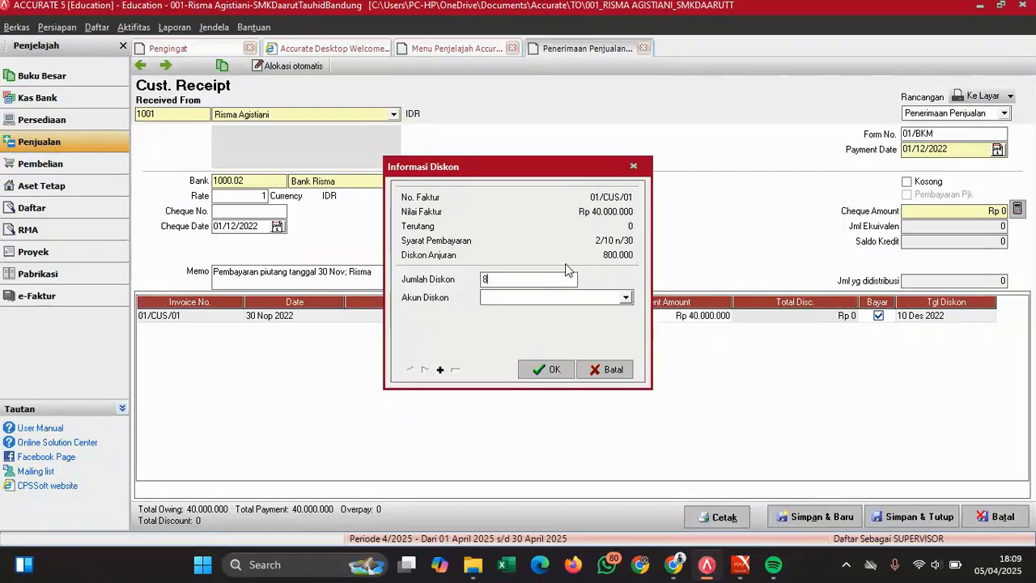
type("00000")
left_click(526, 298)
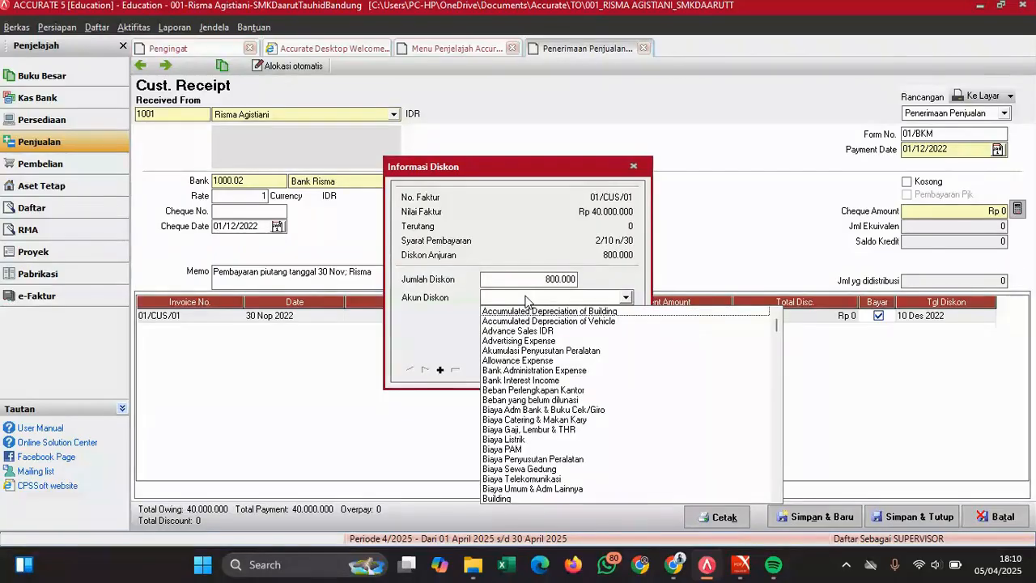
type("P")
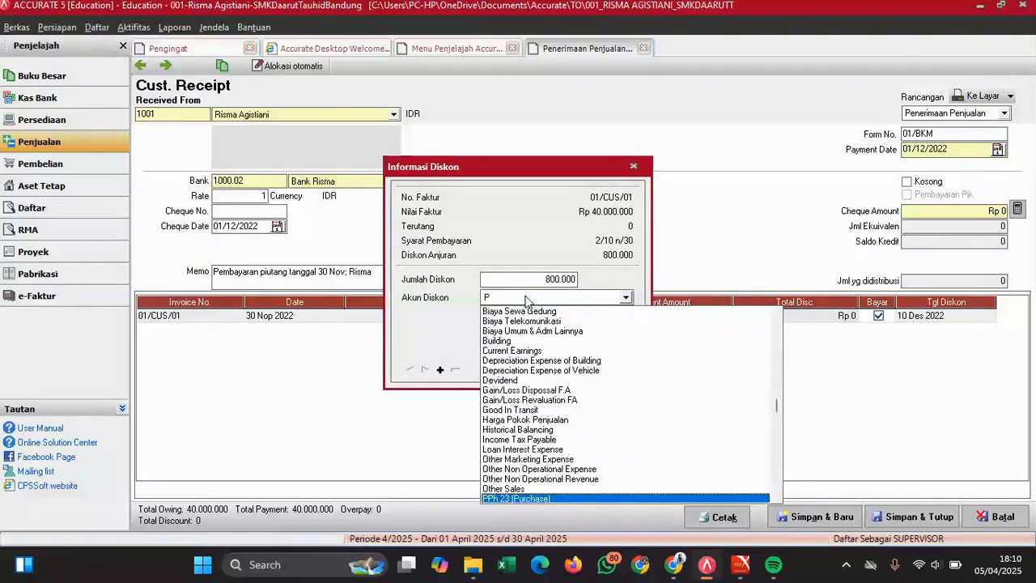
type("otong")
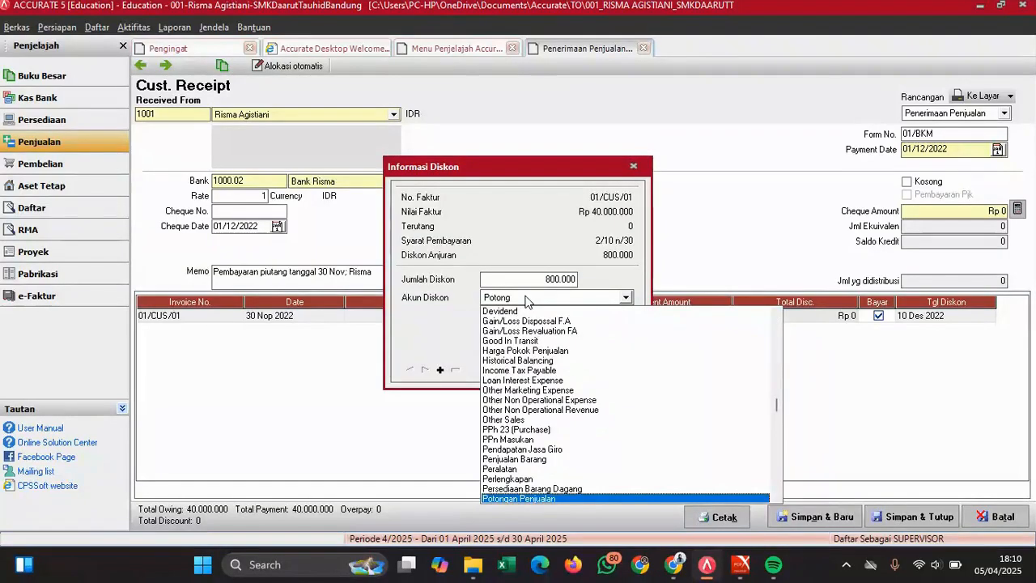
key("Return")
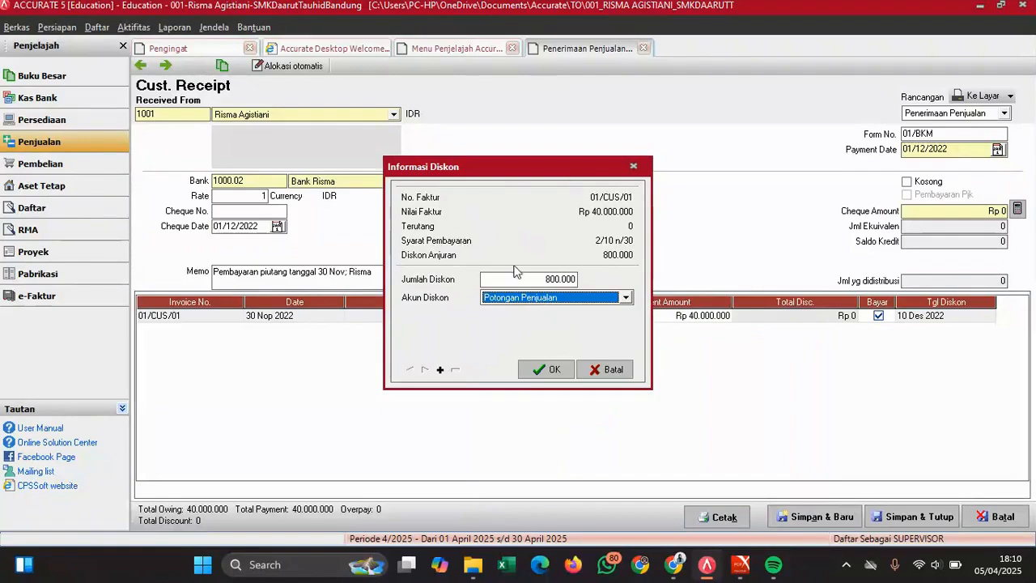
- Confirm the 800.000 discount and fill the cheque amount with Rp 39.200.000
left_click(546, 370)
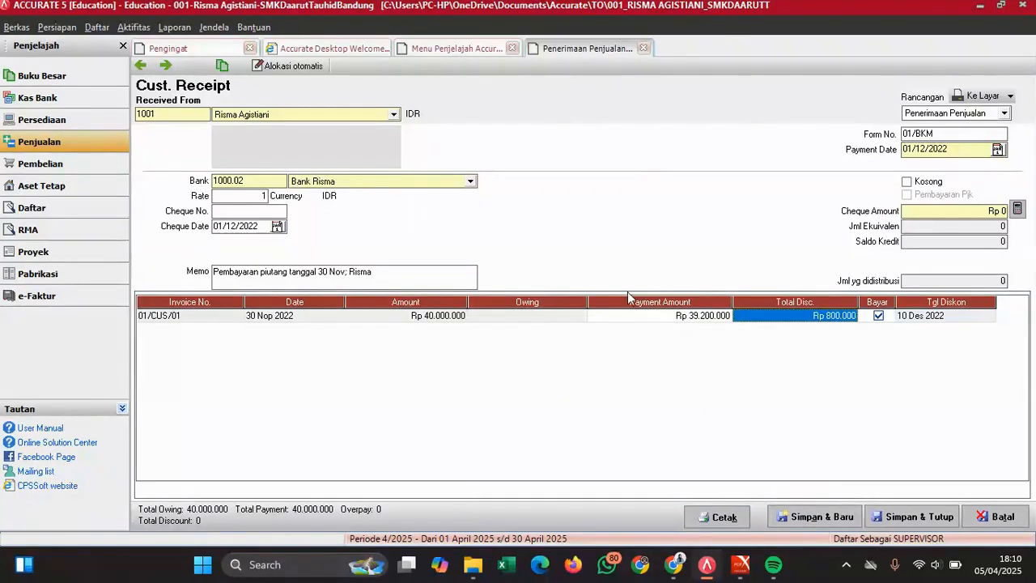
left_click(704, 320)
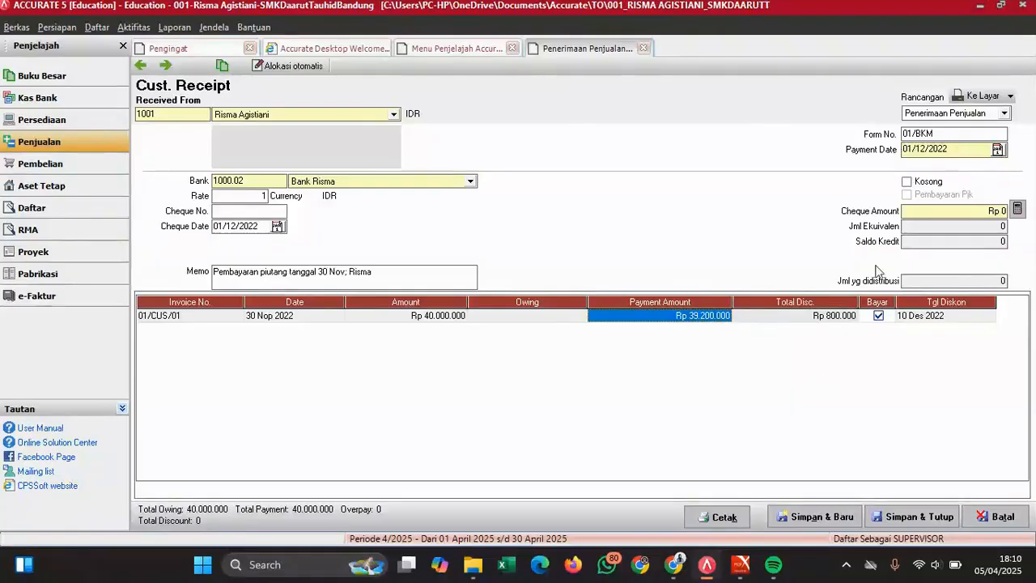
left_click(1019, 211)
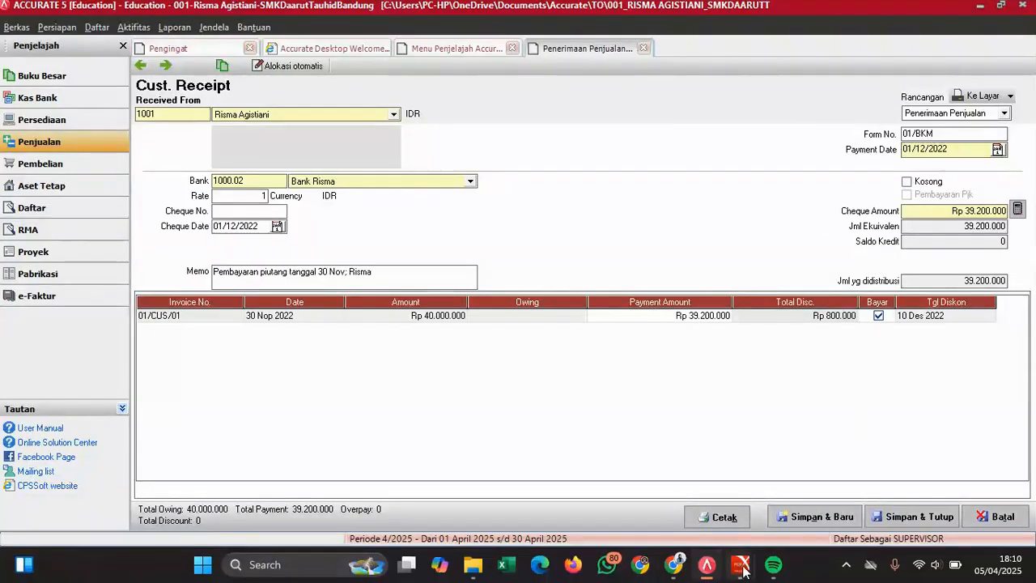
- Check the amount against the exam PDF, then save and close receipt 01/BKM
mouse_move(741, 564)
left_click(792, 492)
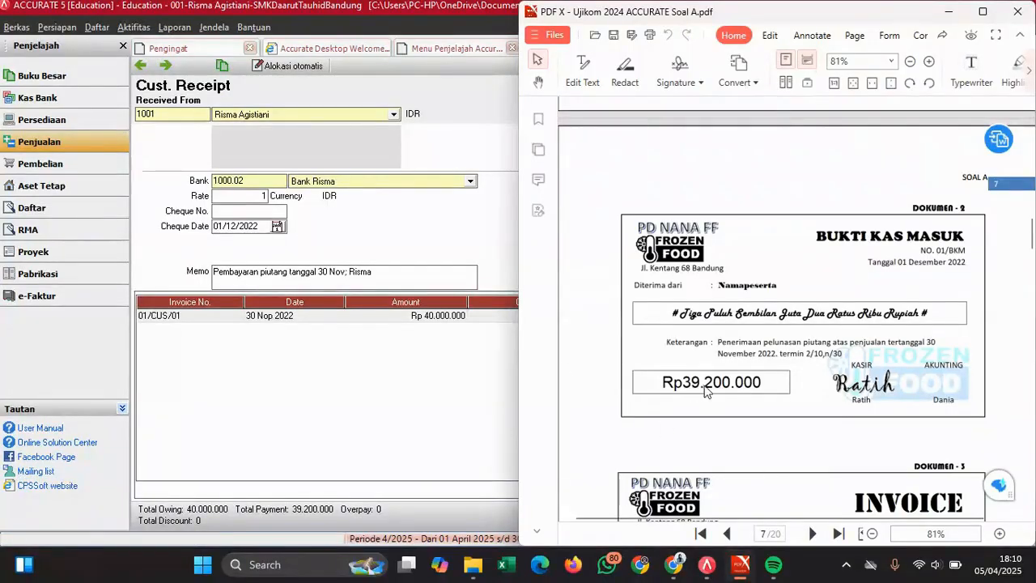
left_click(440, 418)
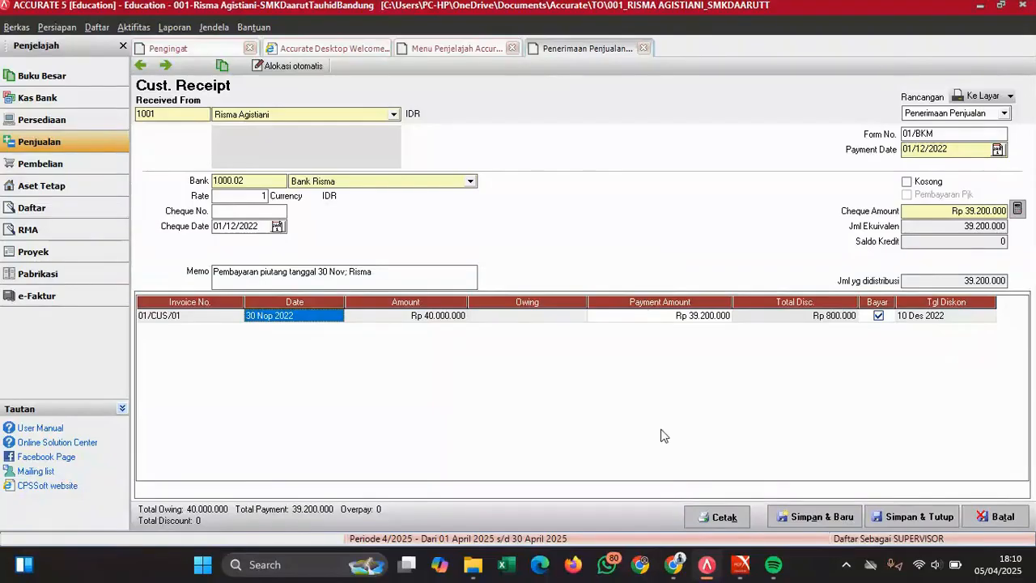
left_click(913, 516)
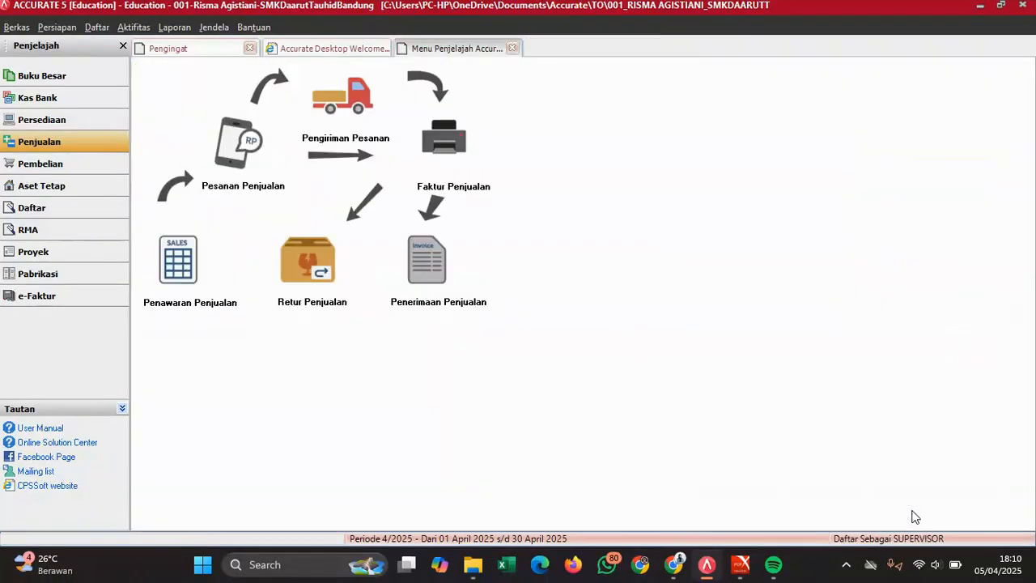
- Scroll the exam PDF to Dokumen 3, invoice 01/FP dated 03 Desember 2022 totalling 92.130.000
mouse_move(753, 573)
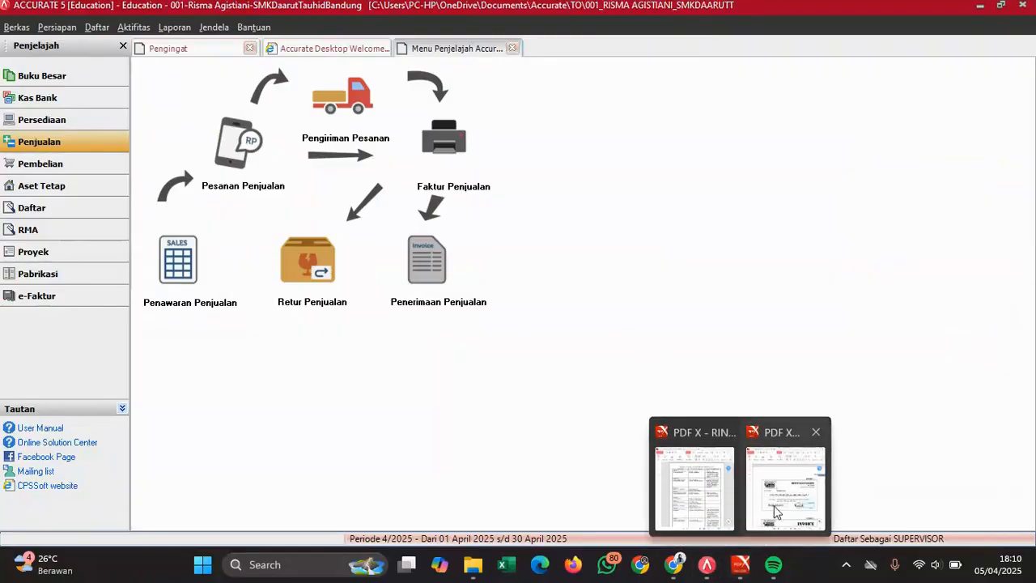
left_click(784, 495)
scroll(830, 335, "down", 3)
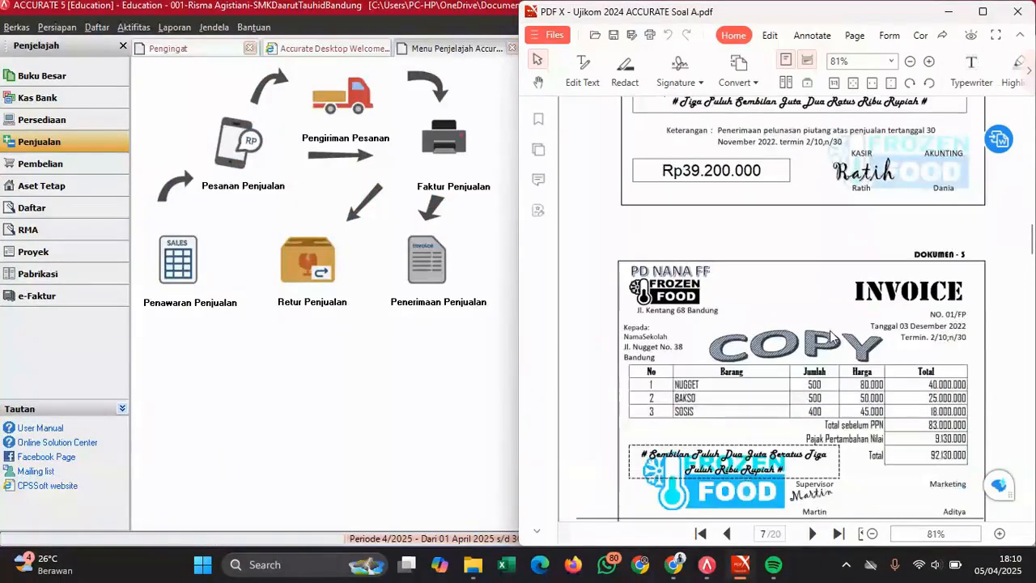
scroll(829, 335, "down", 1)
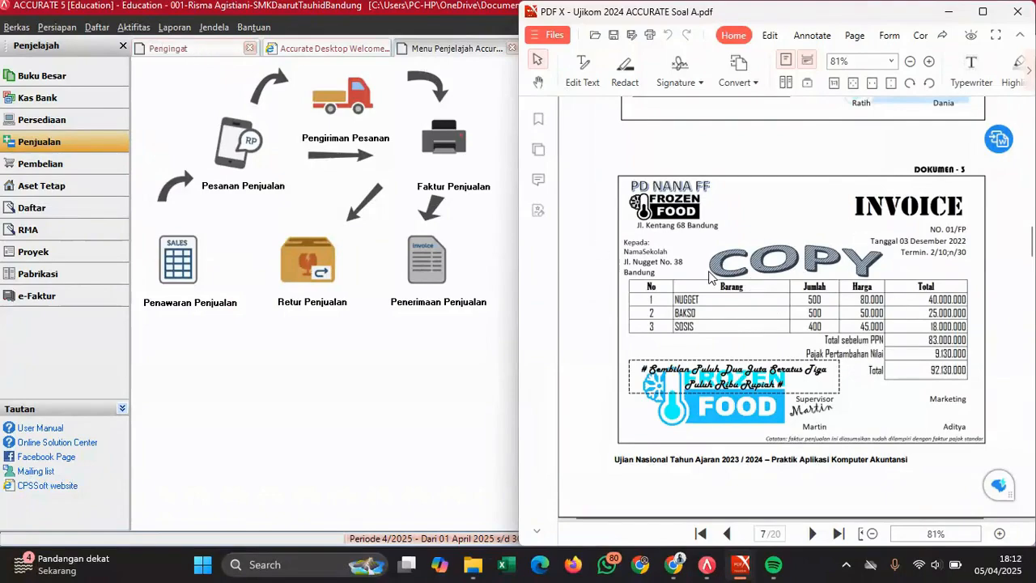
- Start a new sales invoice for customer SMK Daarut Tahuid Bandung
left_click(91, 149)
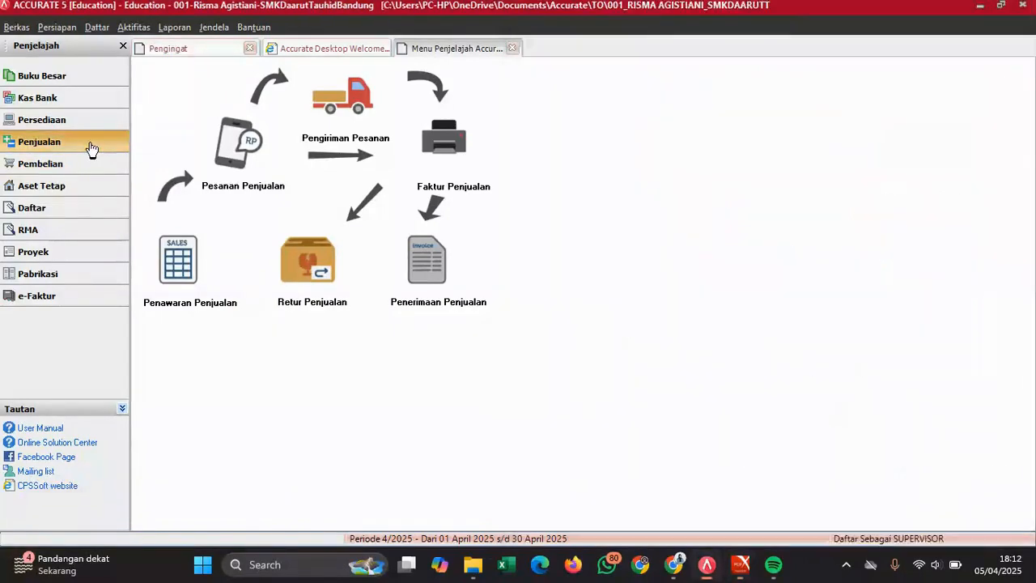
left_click(453, 129)
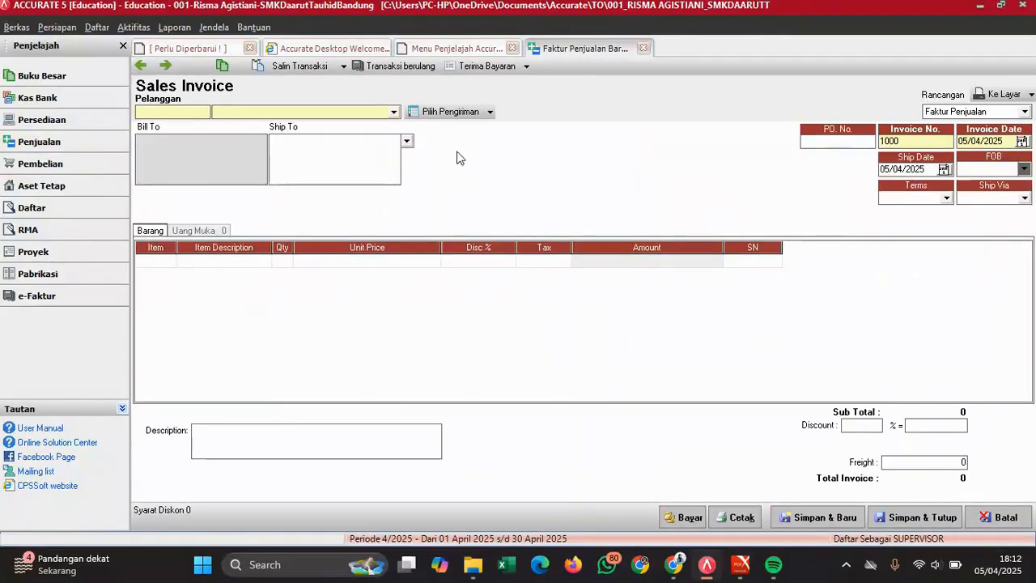
mouse_move(741, 564)
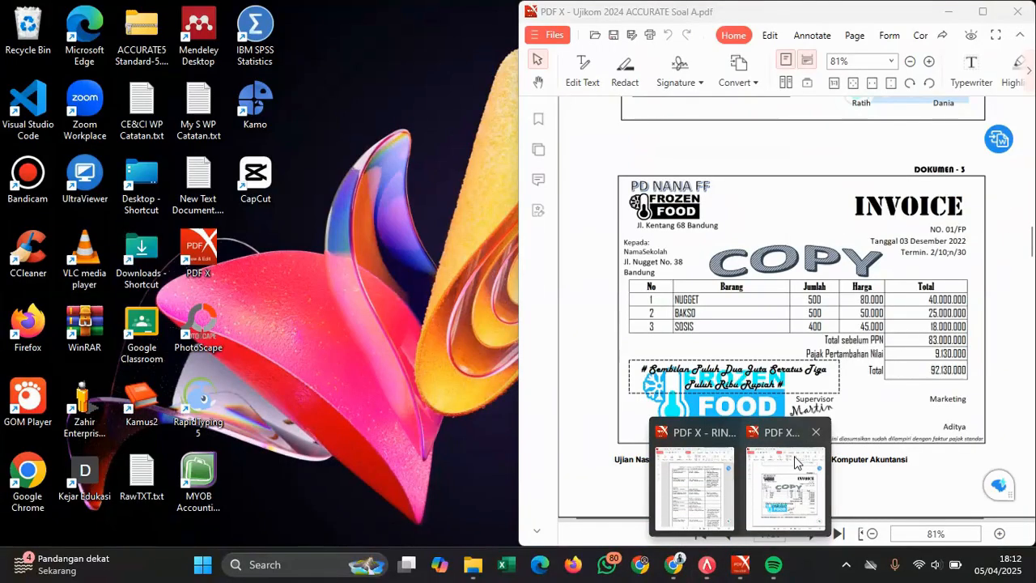
left_click(794, 462)
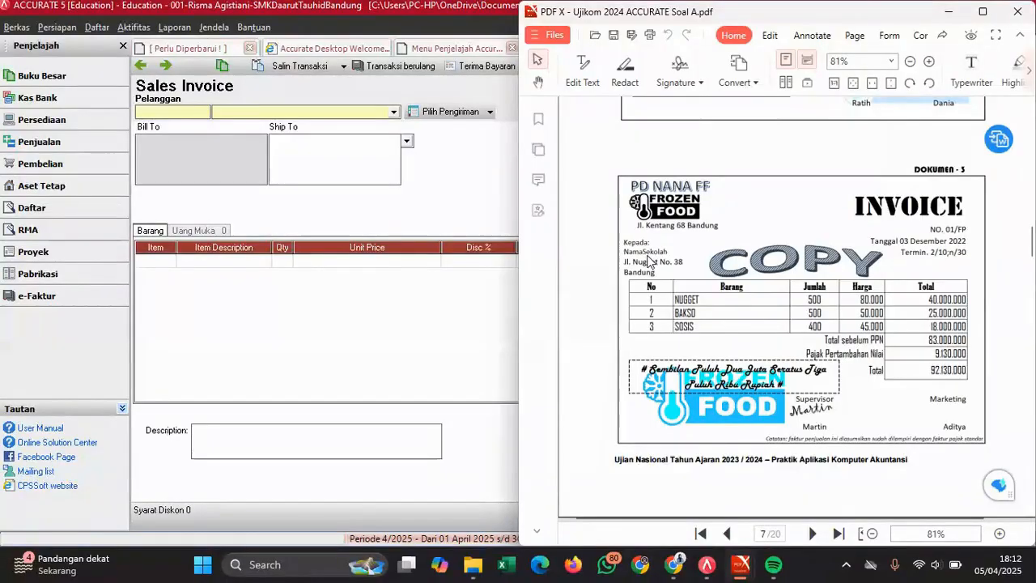
left_click(312, 113)
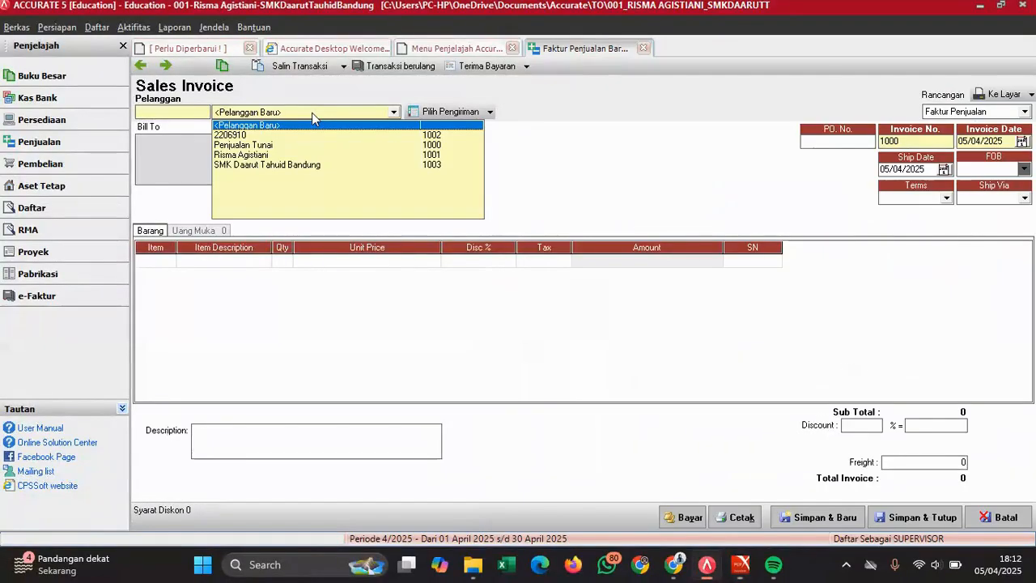
left_click(299, 165)
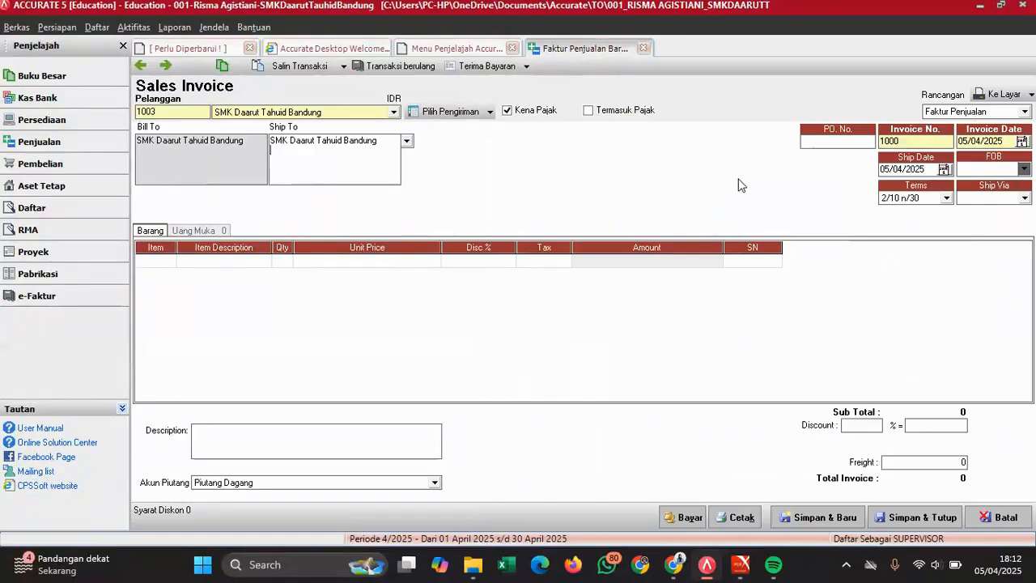
- Enter invoice number 01/FP with invoice date and ship date 03/12/2022
mouse_move(744, 562)
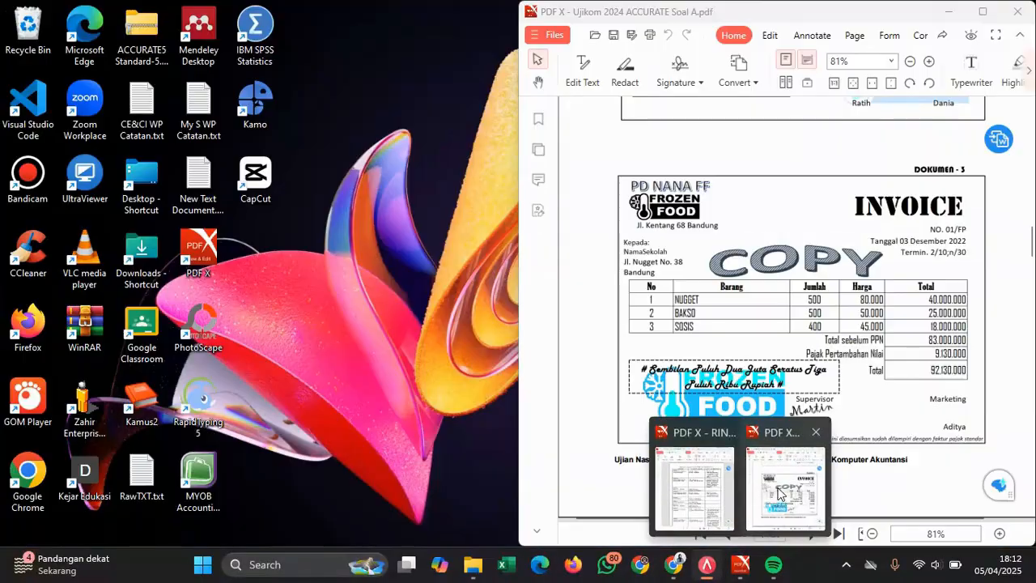
left_click(785, 485)
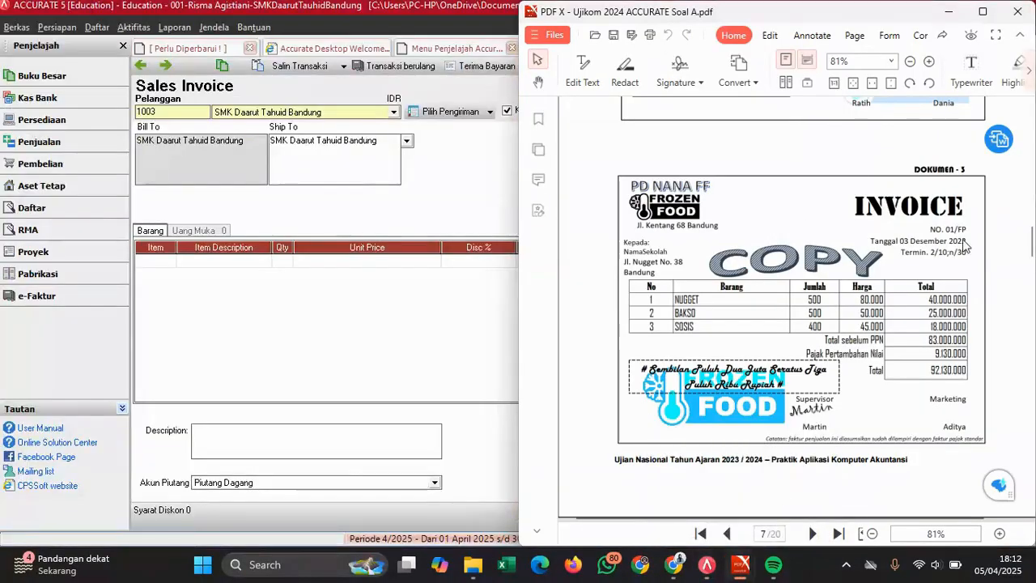
left_click(444, 191)
key("Tab")
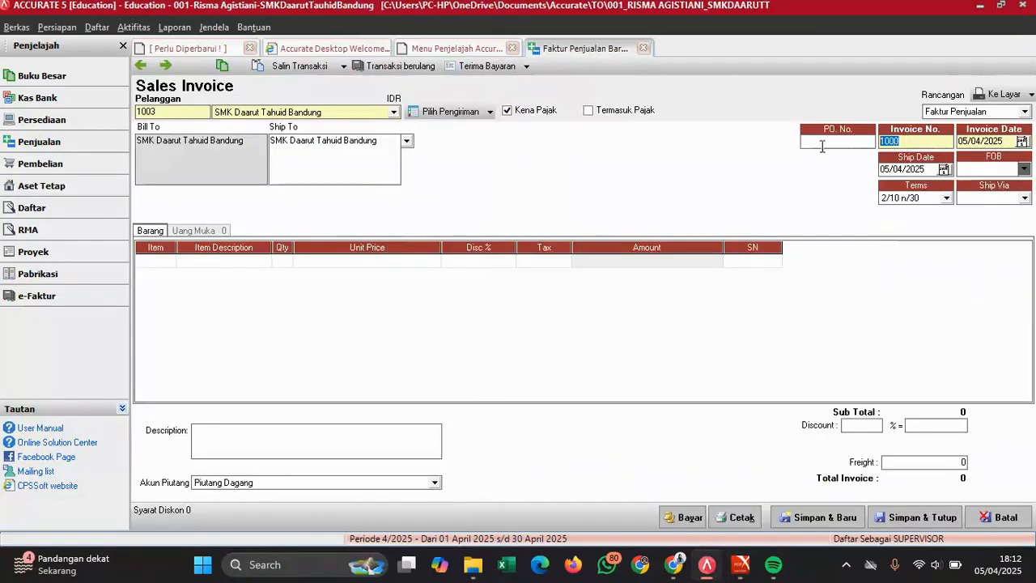
type("01")
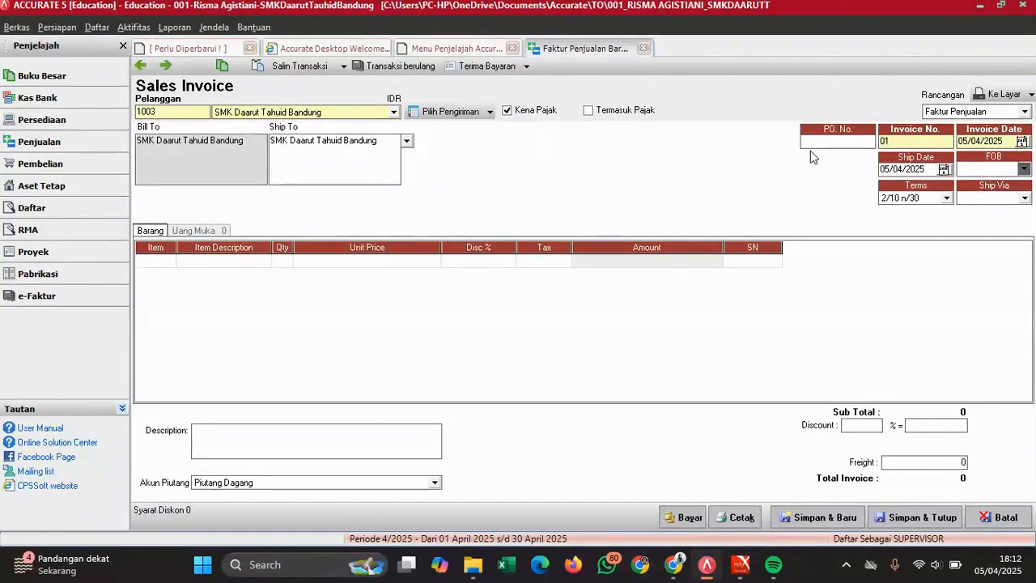
type("/FP")
key("Tab")
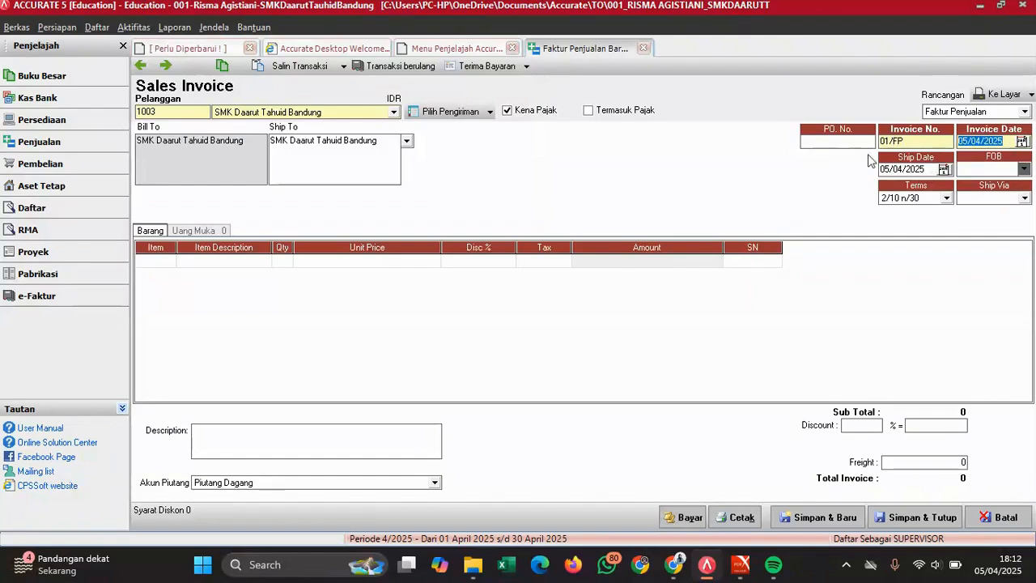
type("03")
key("BackSpace")
type("12/")
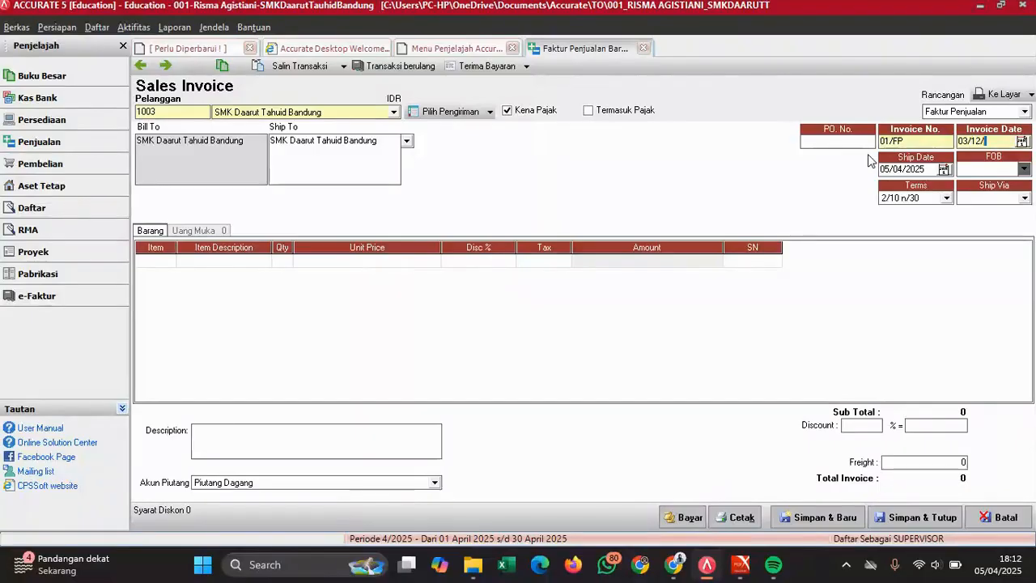
type("2022")
left_click_drag(930, 171, 837, 184)
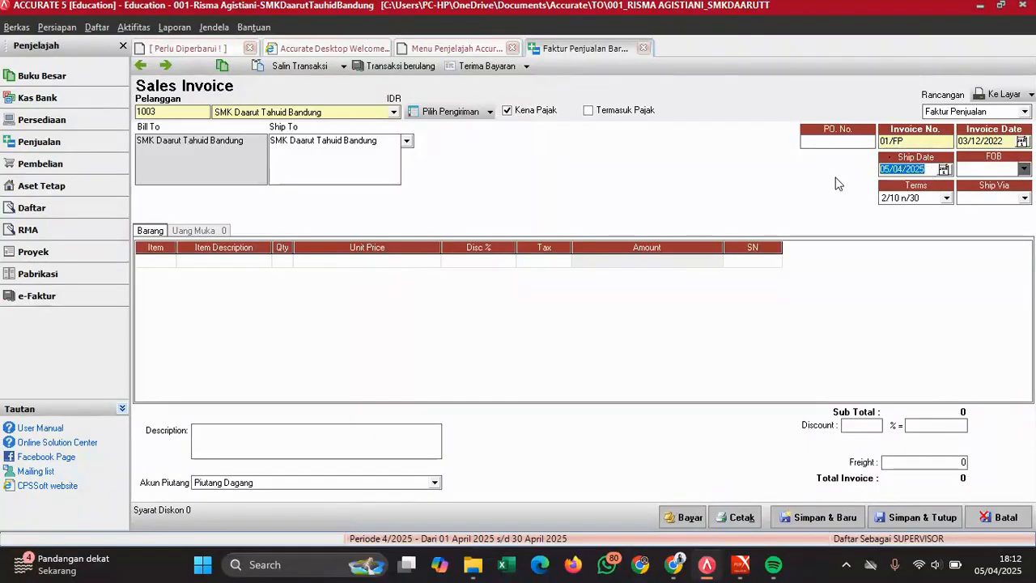
type("03/12/2022")
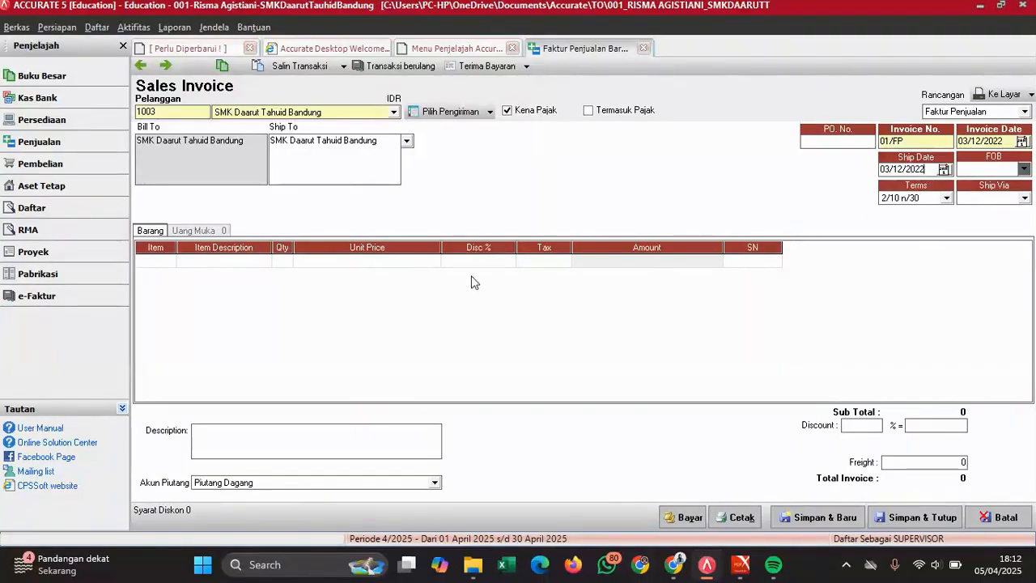
- Select the first item line and check the exam invoice's item details
left_click(168, 267)
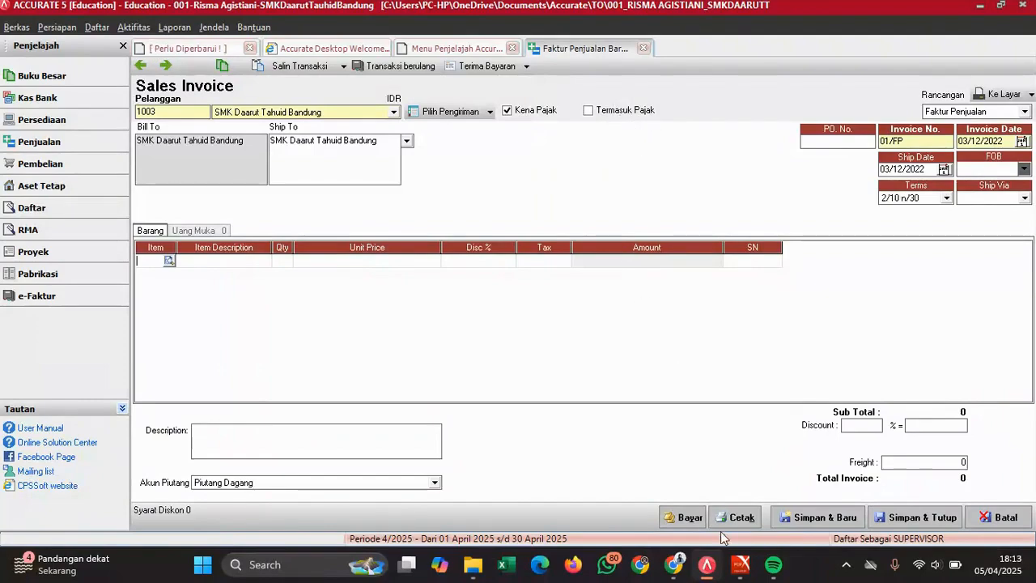
mouse_move(739, 564)
left_click(768, 484)
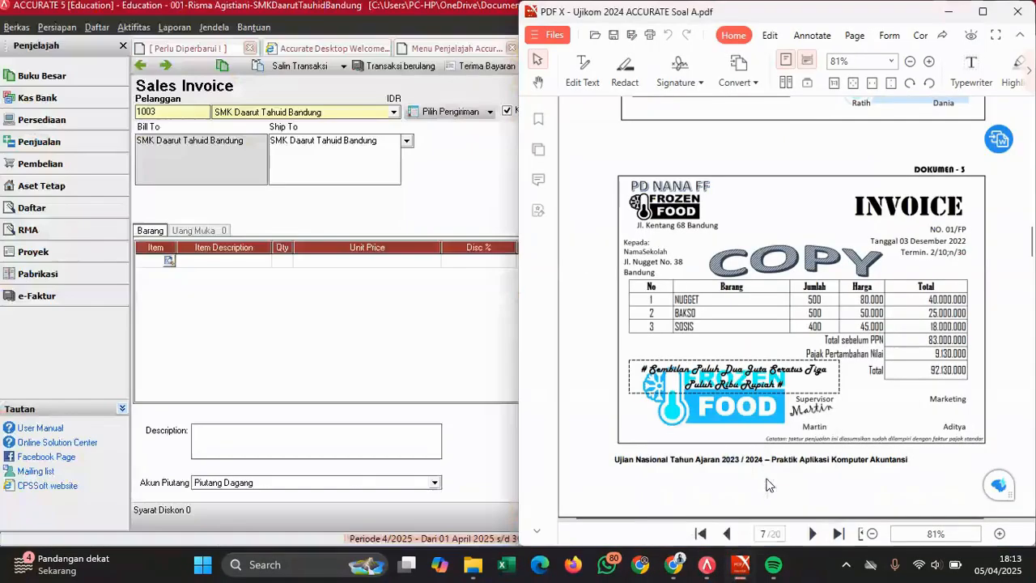
- Add NUGGET and BAKSO item lines, each with quantity 500
left_click(172, 267)
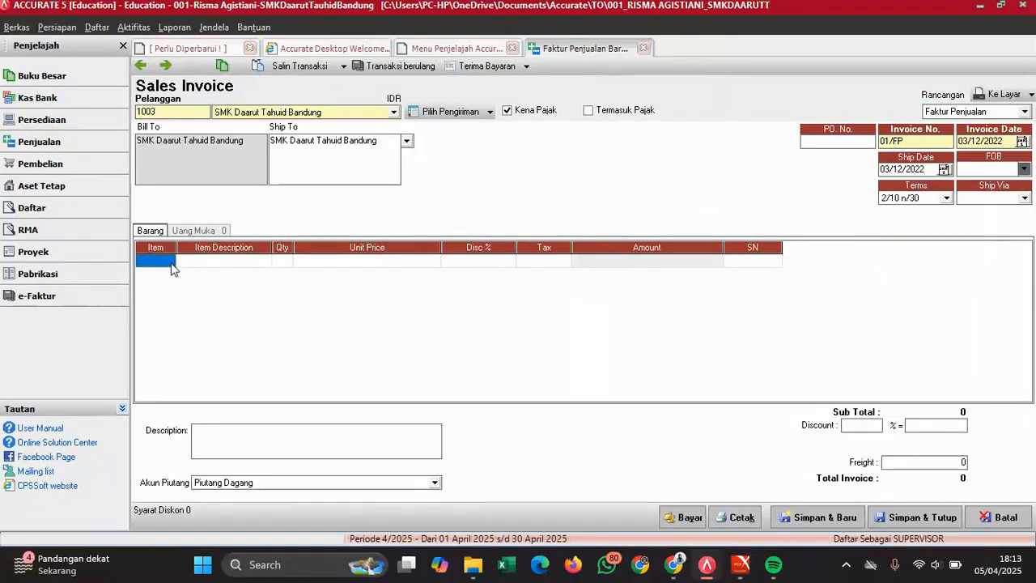
double_click(172, 266)
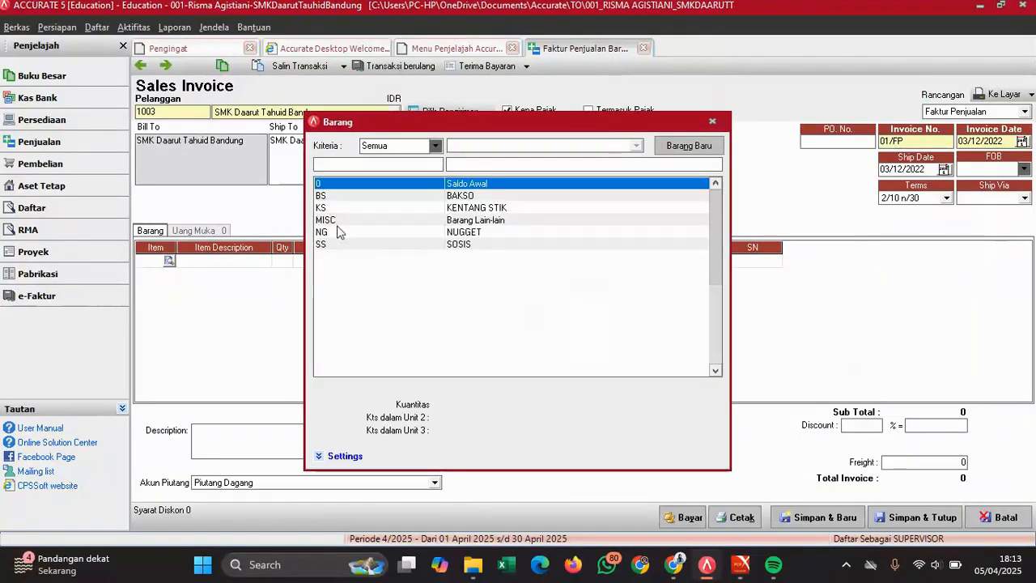
double_click(474, 231)
left_click(283, 261)
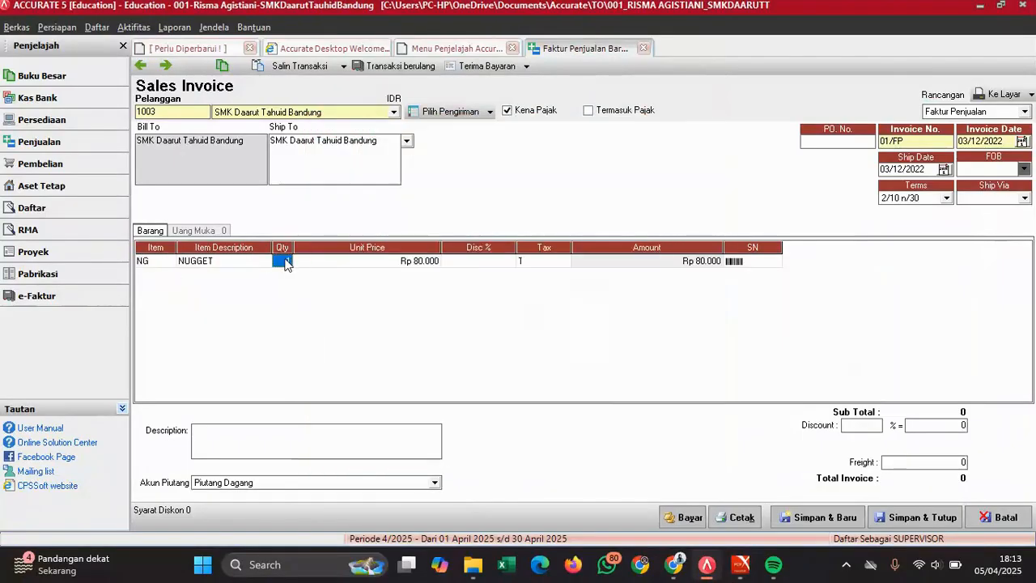
type("500")
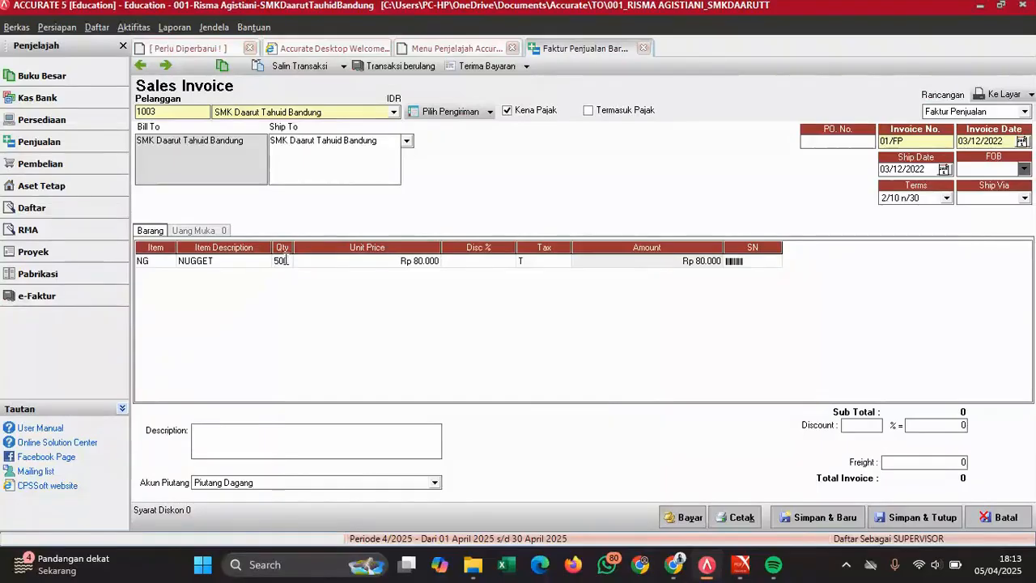
key("Tab")
key("Tab")
key("Tab")
key("Tab")
key("Tab")
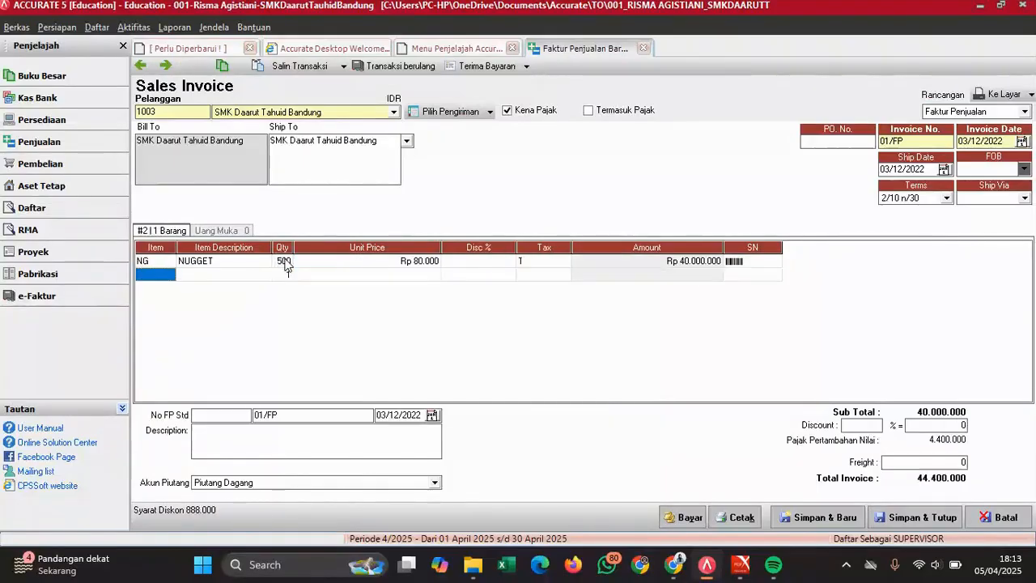
left_click(170, 275)
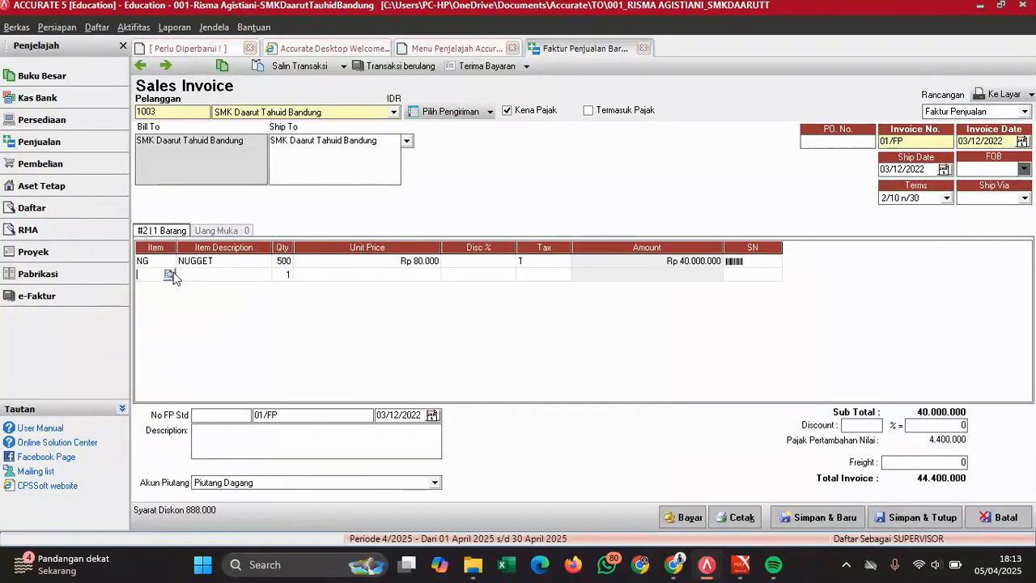
left_click(168, 274)
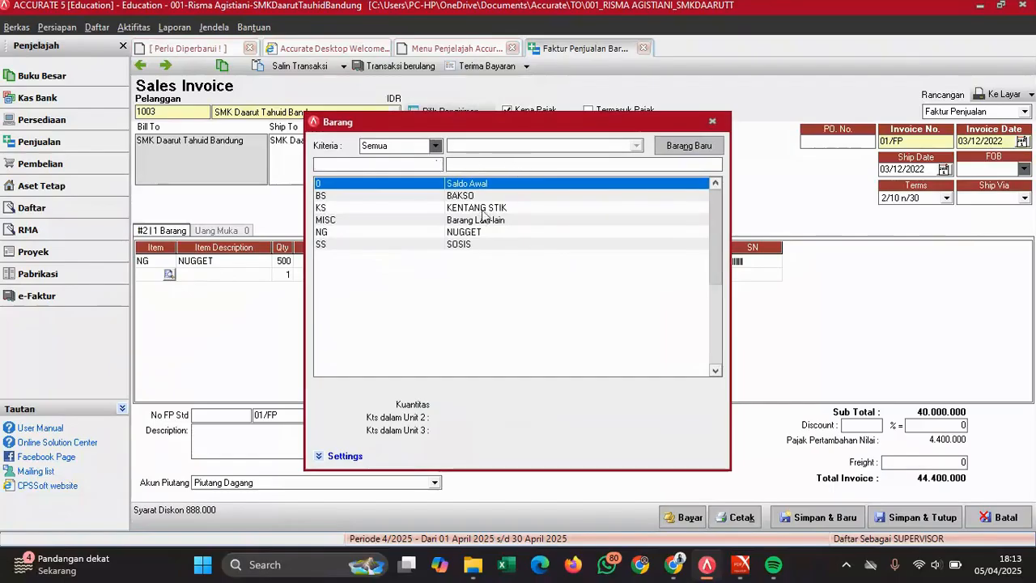
double_click(458, 195)
left_click(283, 275)
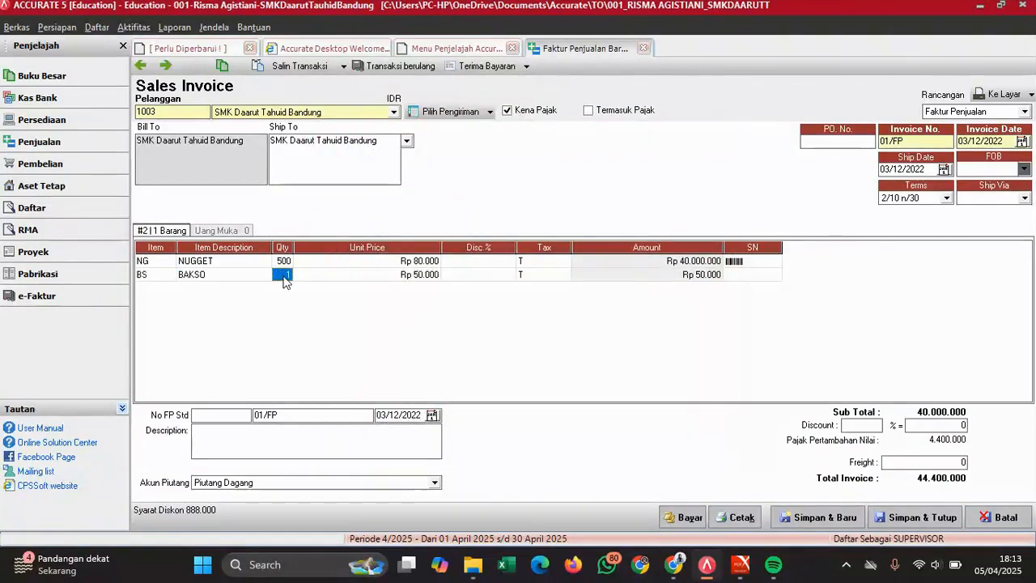
type("500")
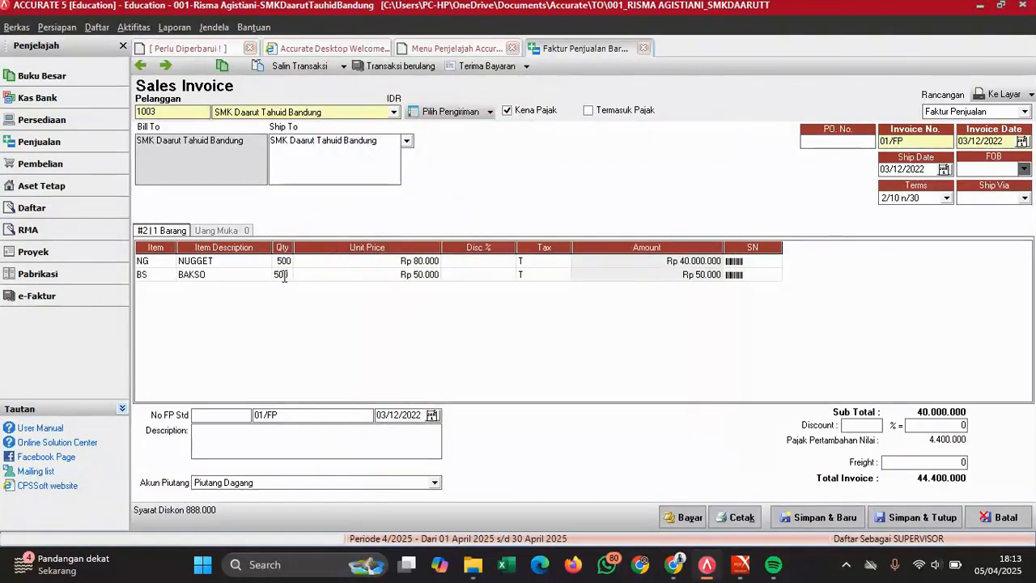
key("Tab")
key("Tab")
key("Tab")
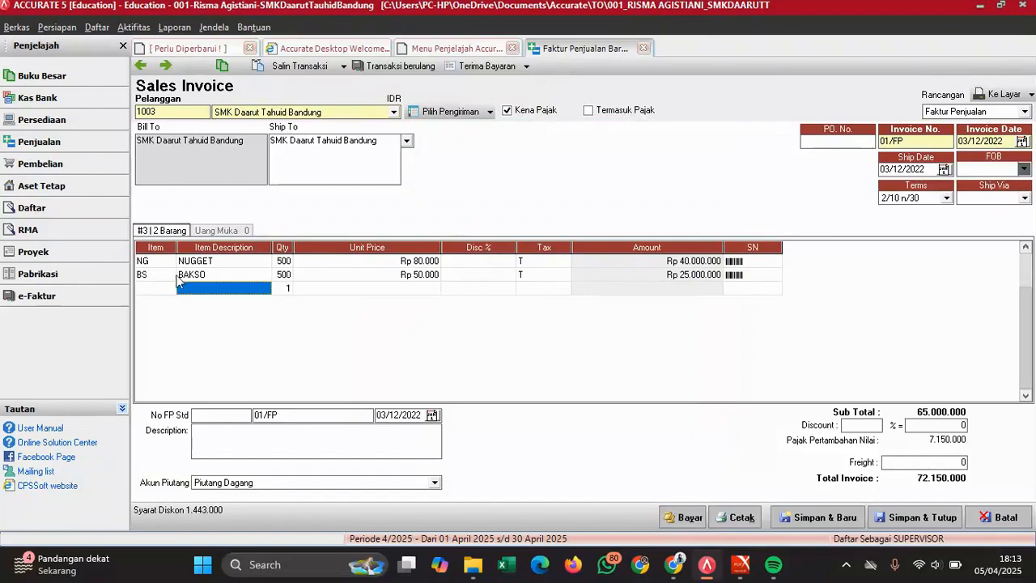
- Add a SOSIS item line with quantity 400
left_click(171, 290)
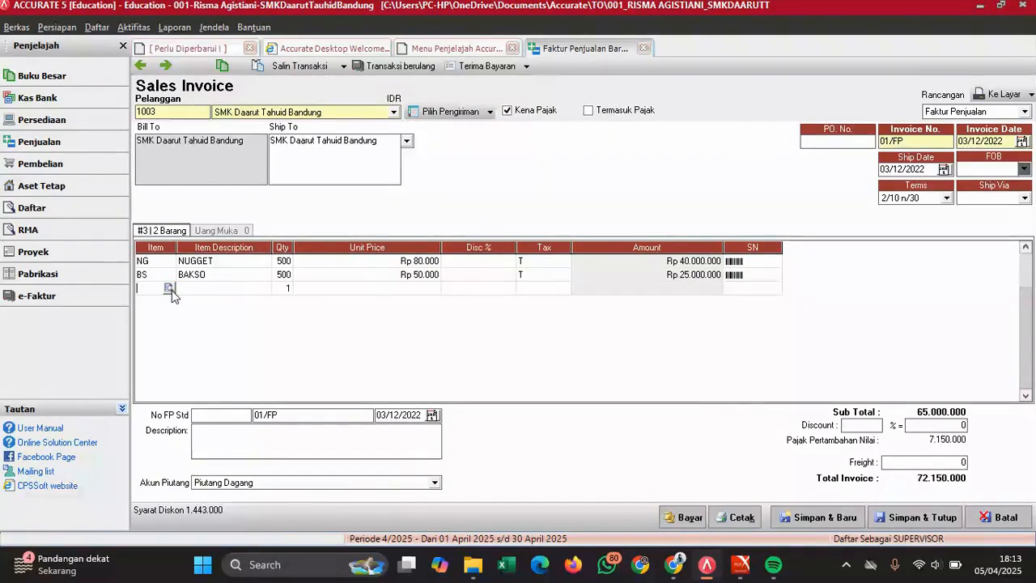
left_click(170, 288)
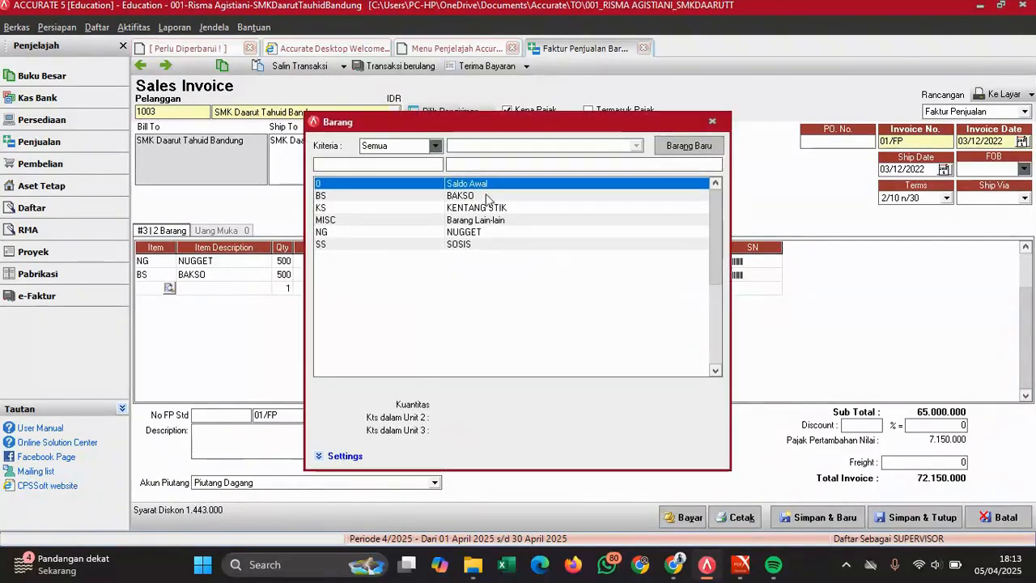
double_click(468, 244)
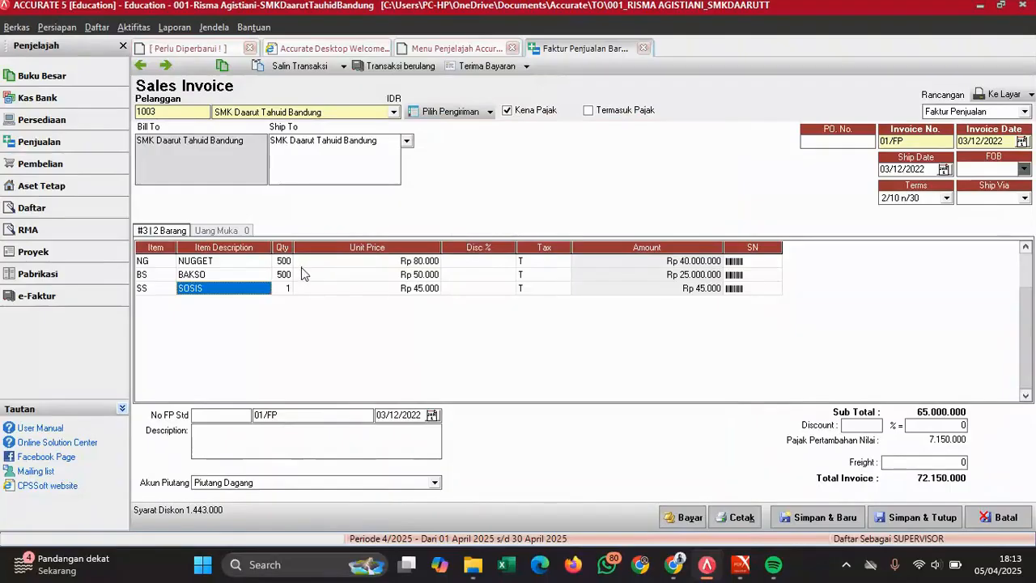
left_click(285, 289)
type("4")
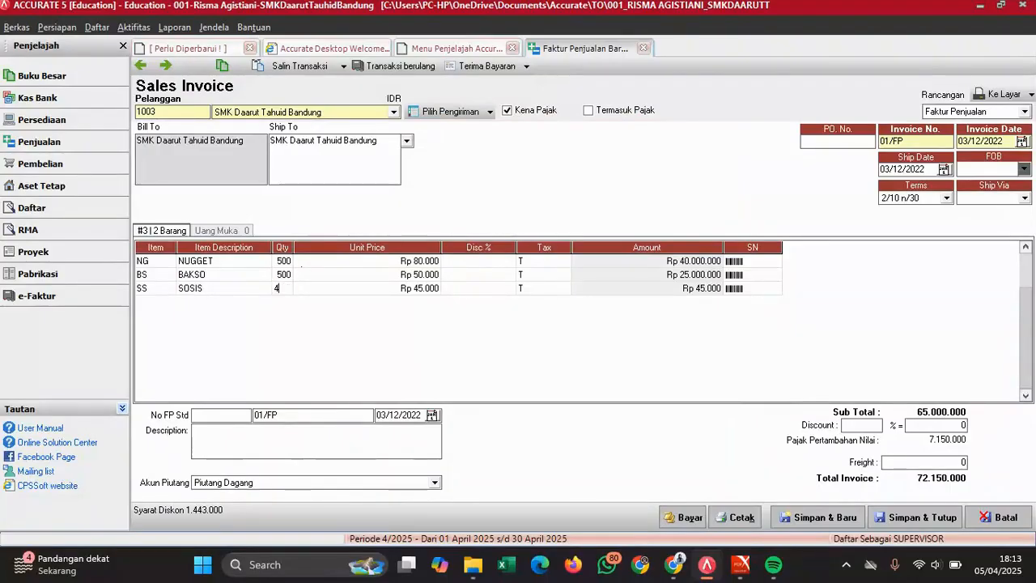
type("00")
key("Tab")
key("Tab")
key("Tab")
key("Tab")
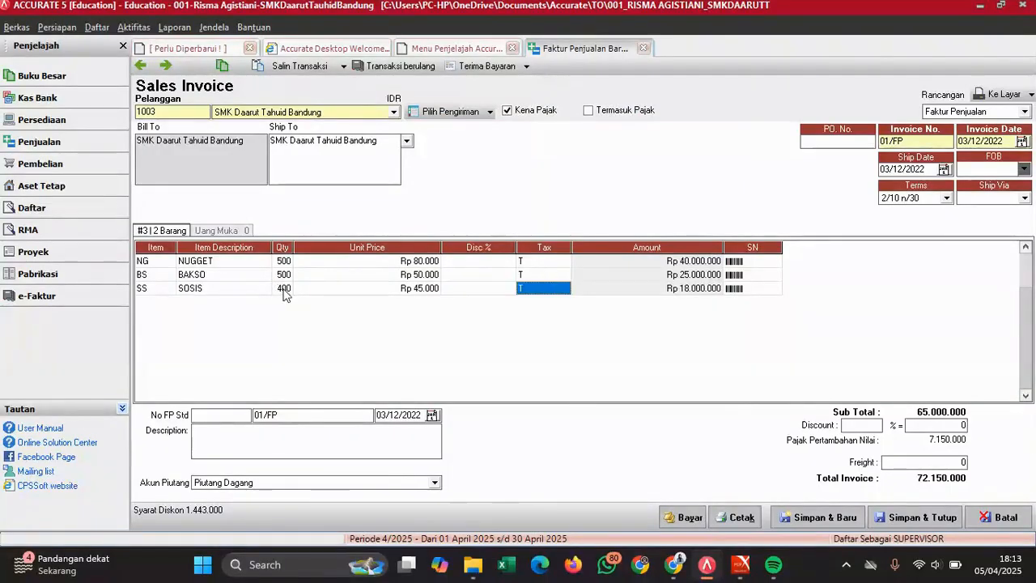
- Drop the blank fourth line and compare the three items with the Dokumen 3 invoice
left_click(303, 291)
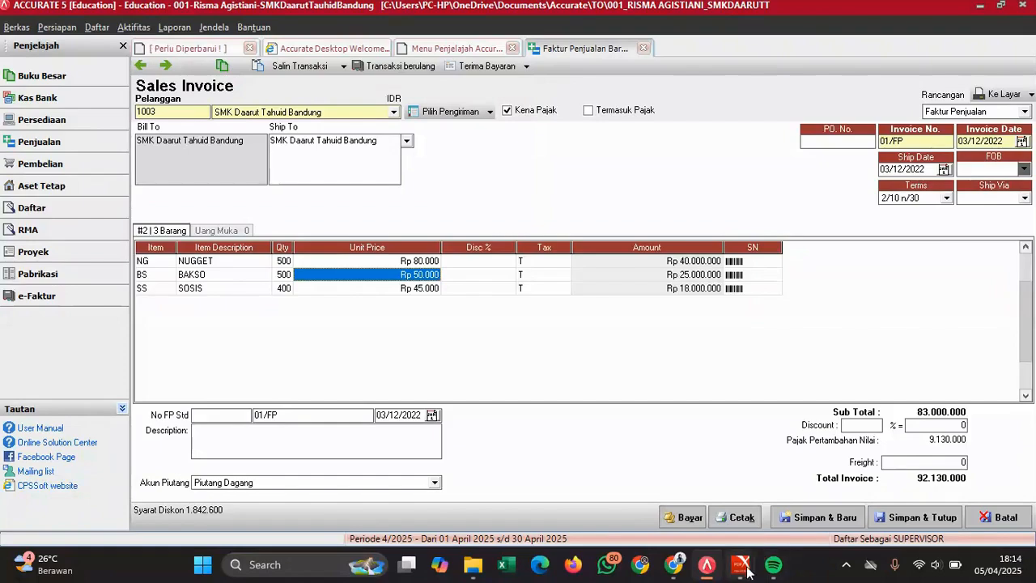
mouse_move(746, 571)
left_click(786, 486)
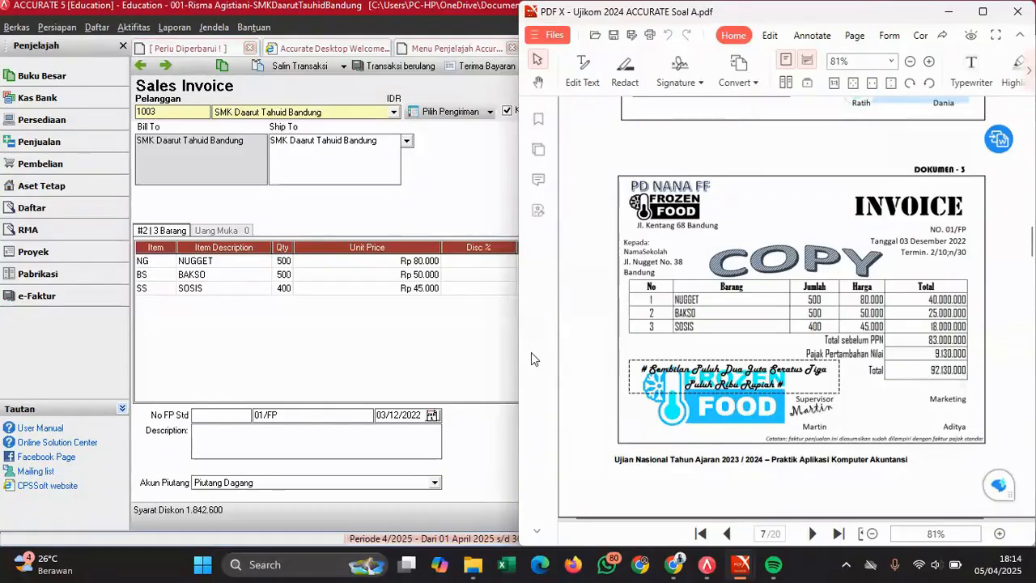
left_click(472, 349)
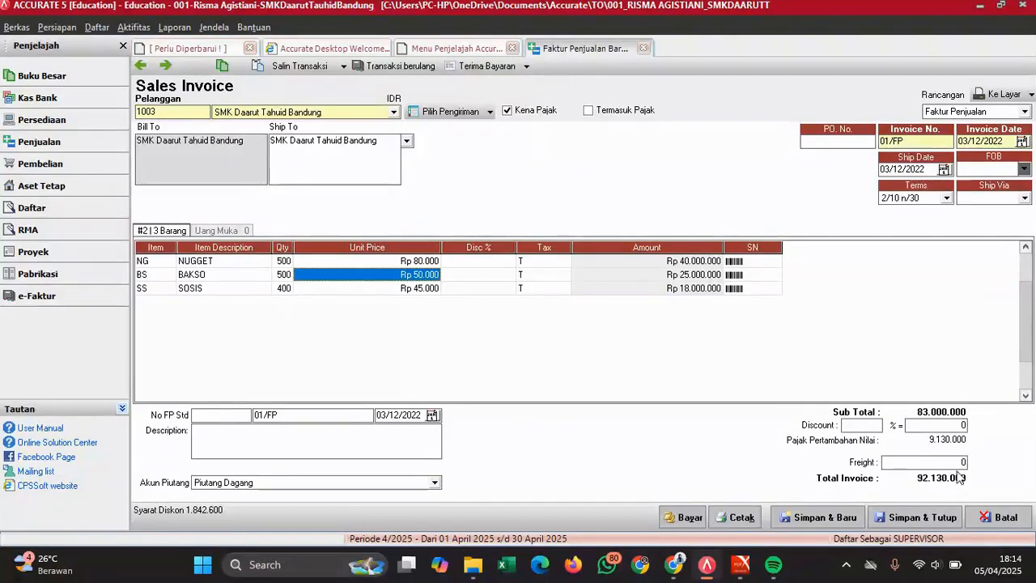
left_click(742, 566)
left_click(785, 485)
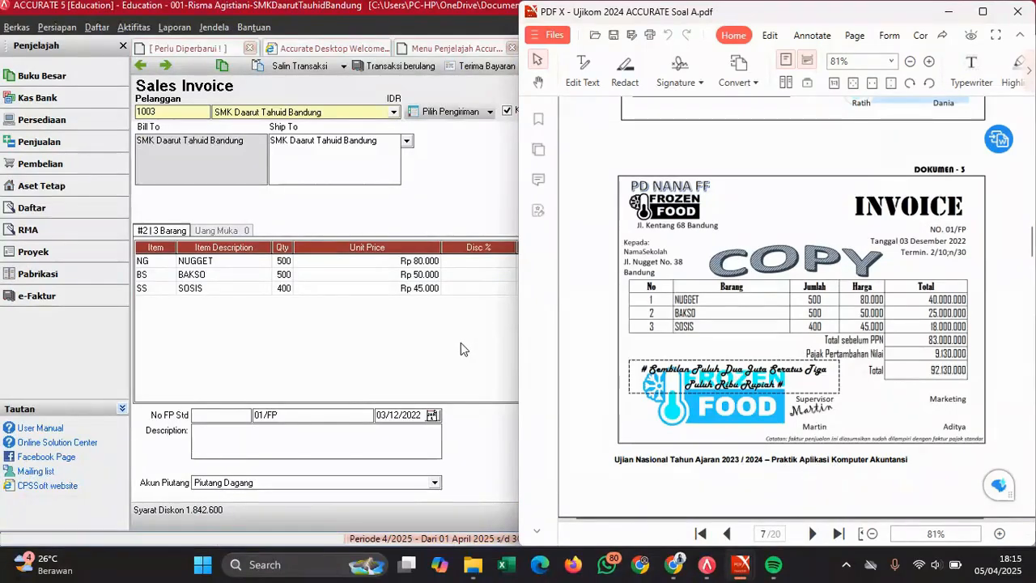
- Maximize the window, then save and close invoice 01/FP totalling 92.130.000
key("super+Up")
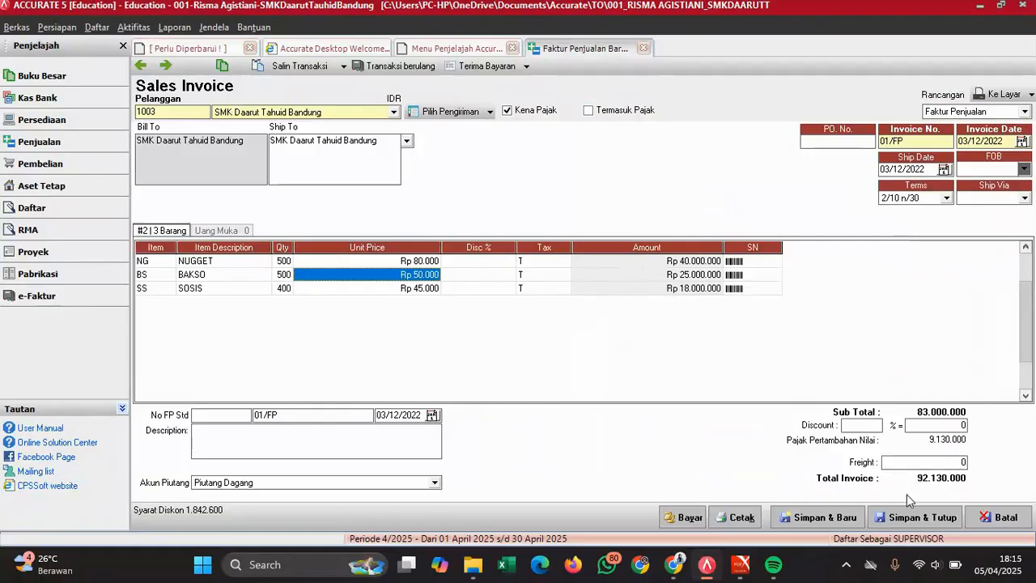
left_click(929, 521)
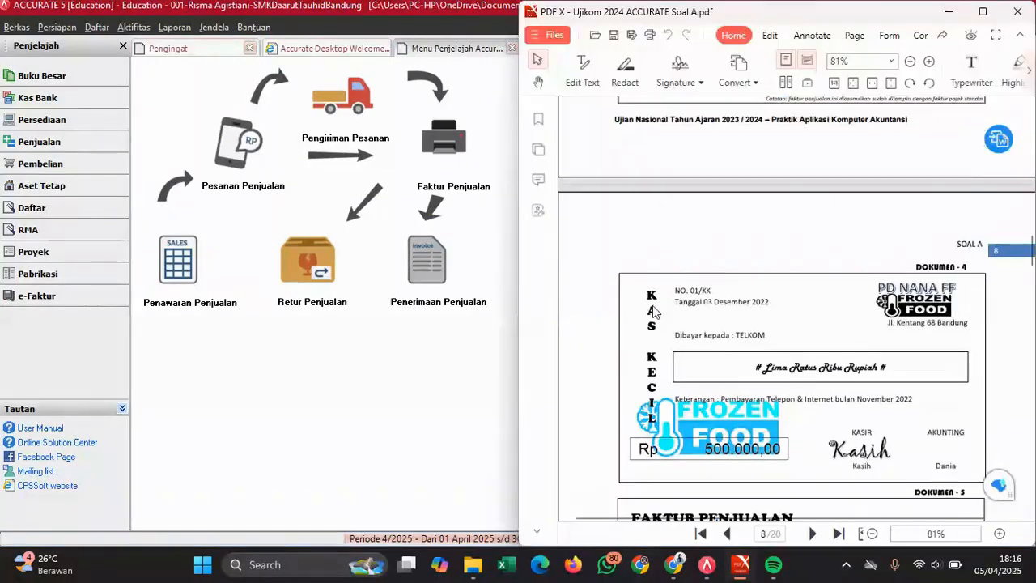
- Scroll the PDF to Dokumen 4, the petty-cash voucher 01/KK paid to TELKOM
scroll(654, 311, "down", 4)
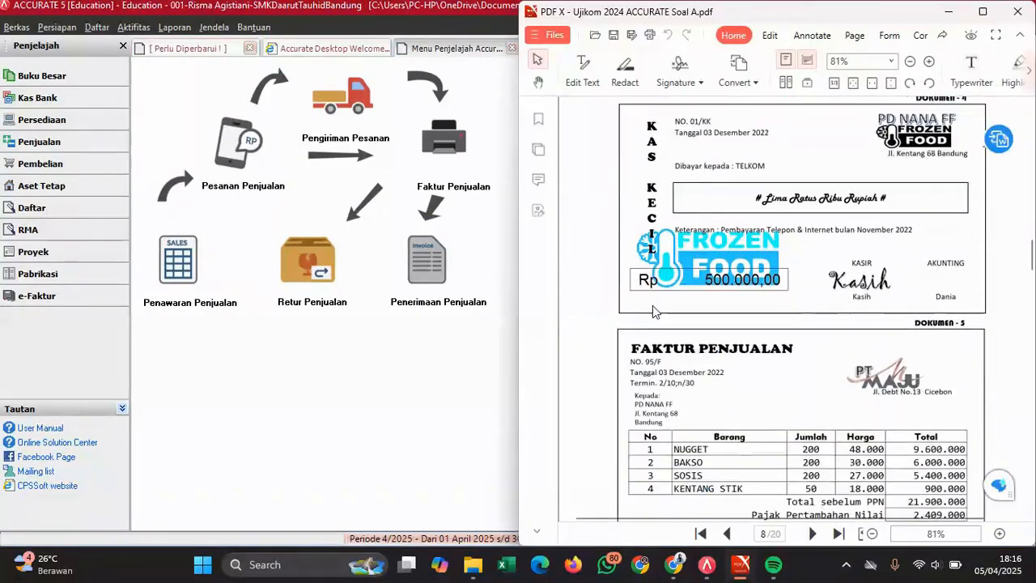
scroll(654, 312, "up", 2)
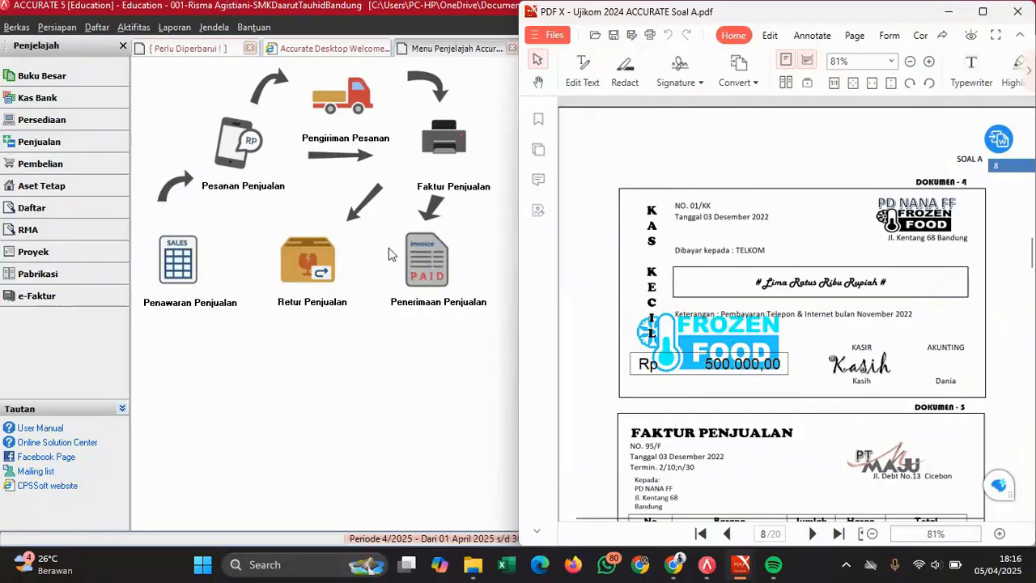
- From the Kas Bank overview, start a new Other Payment paid from Kas Kecil
left_click(50, 110)
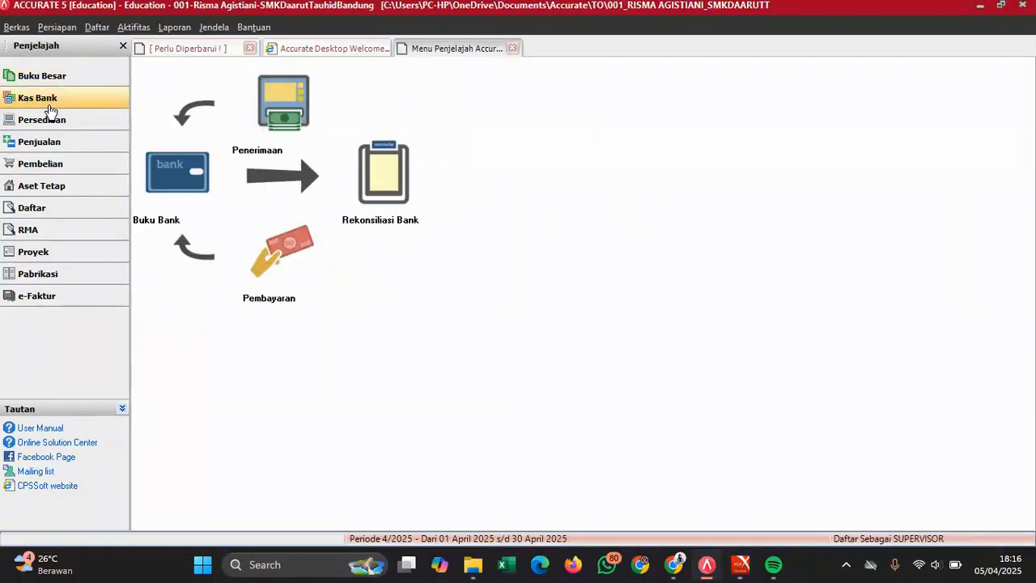
left_click(264, 255)
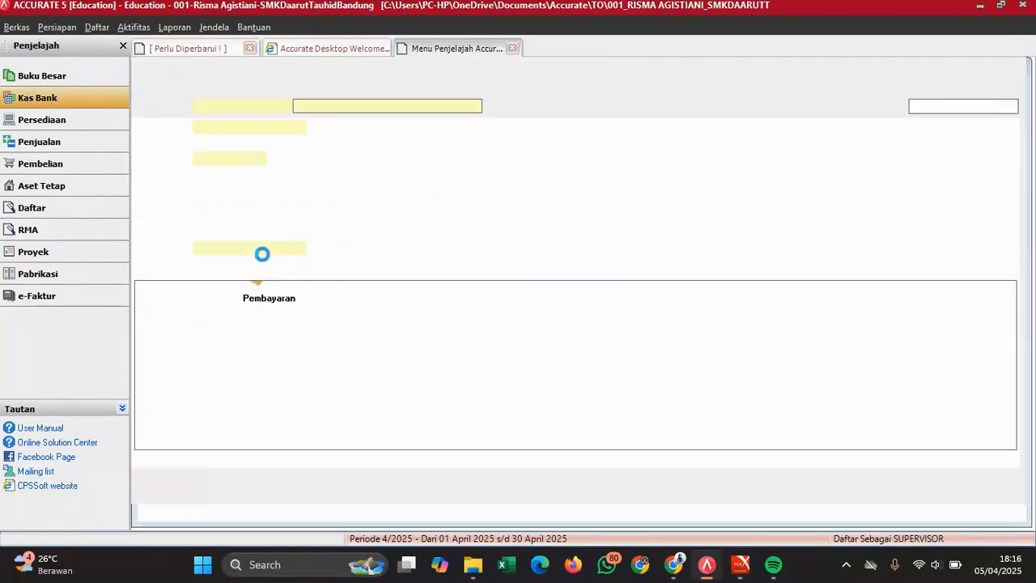
left_click(399, 106)
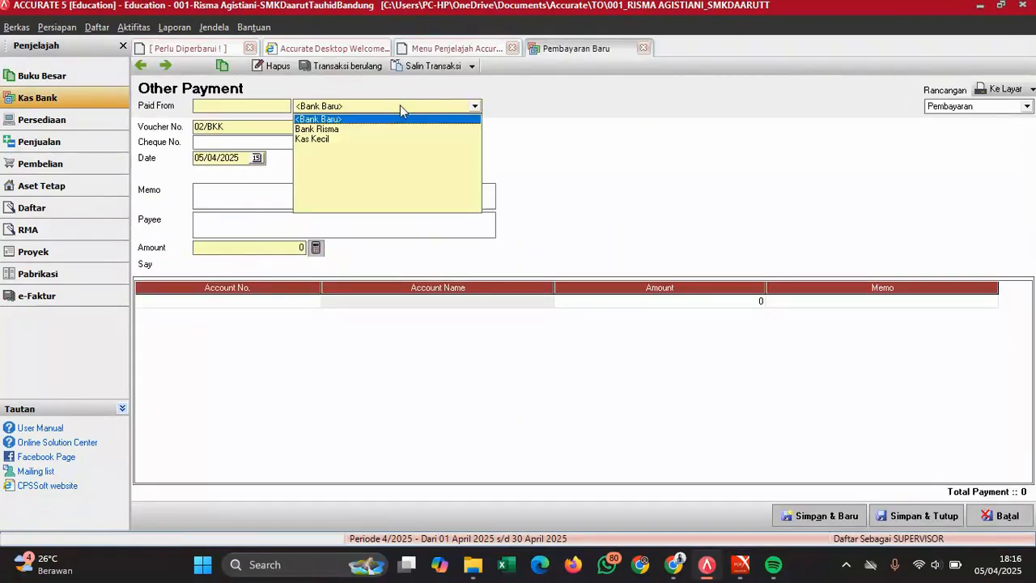
left_click(312, 140)
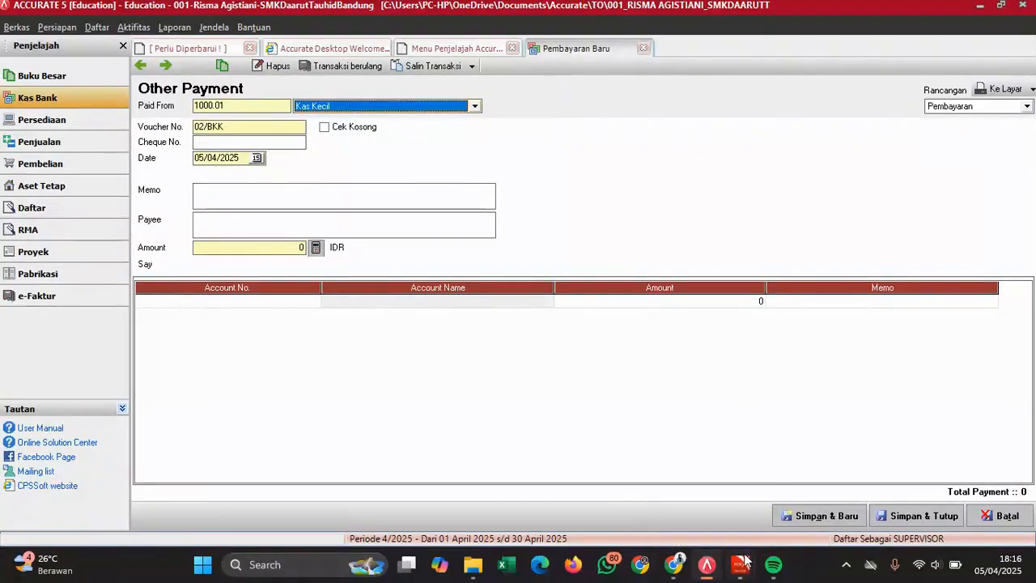
mouse_move(745, 560)
left_click(762, 511)
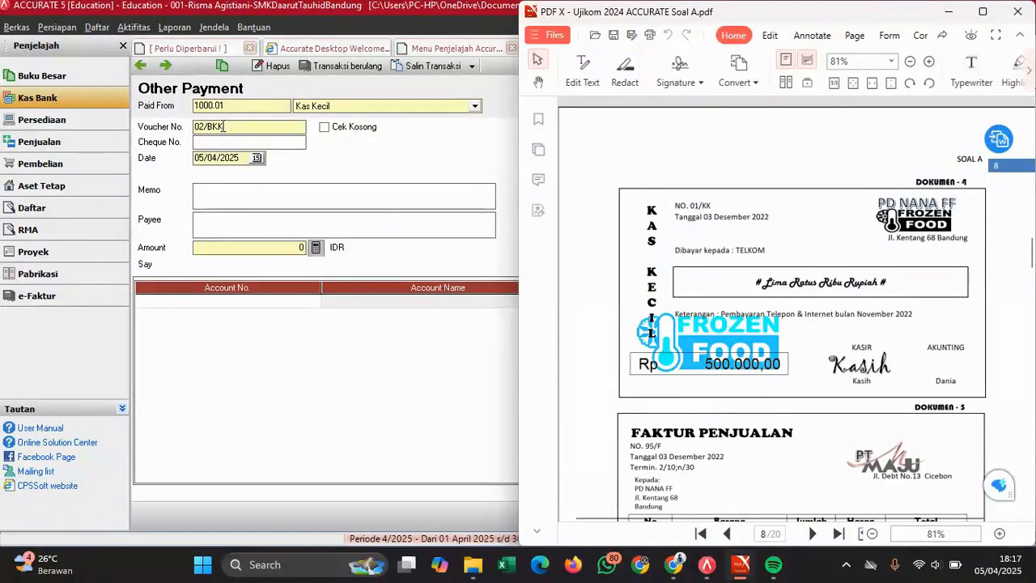
- Set the voucher number to 01/KK and the payment date to 03/12/2022
left_click(220, 127)
double_click(220, 126)
type("01")
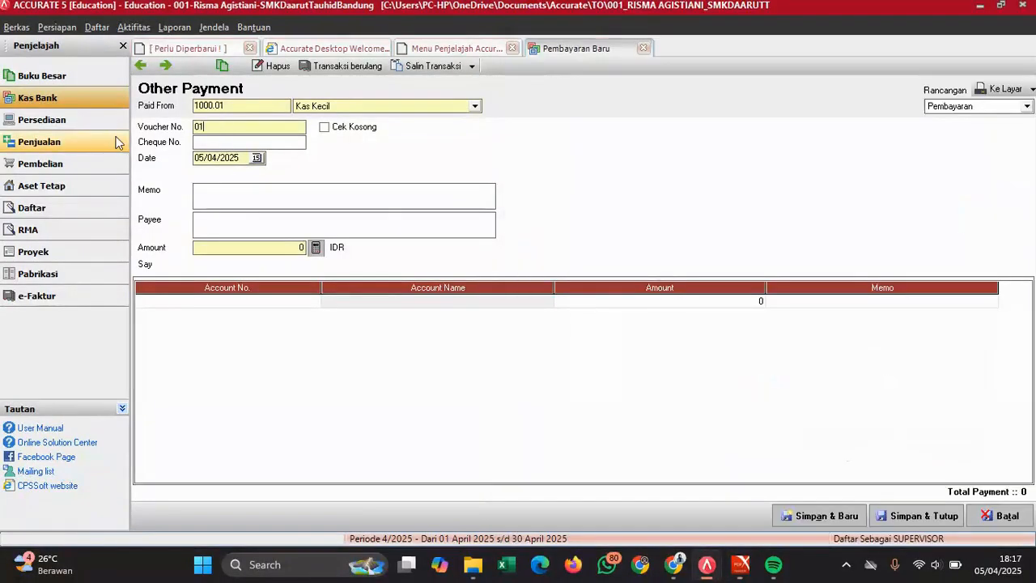
type("/KK")
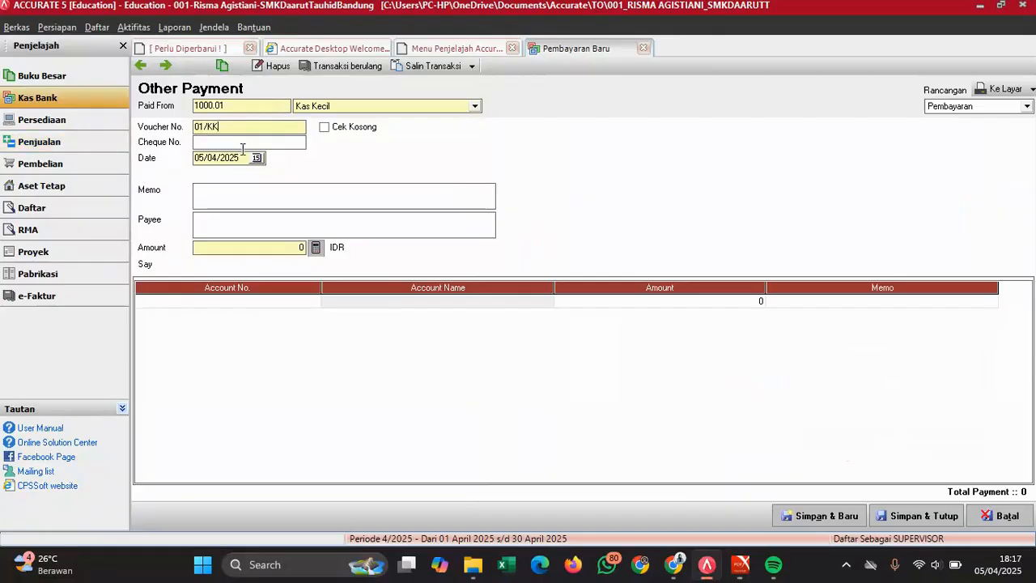
left_click(240, 157)
type("03/")
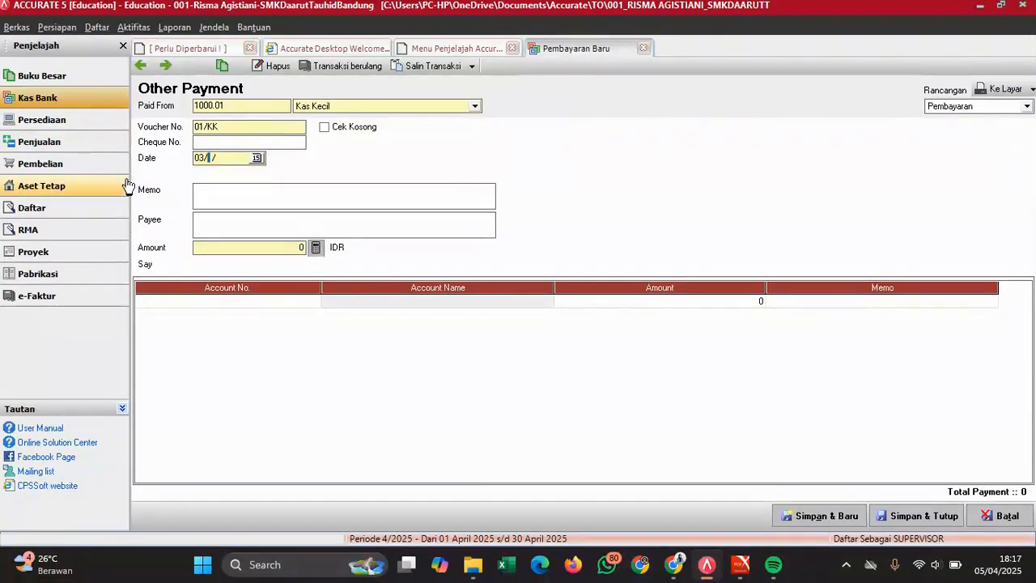
type("12/2022")
- Write a memo for the November telephone and internet payment ('Pembayaran Telepon & Internet bulan November')
left_click(209, 196)
type("Pembayaran")
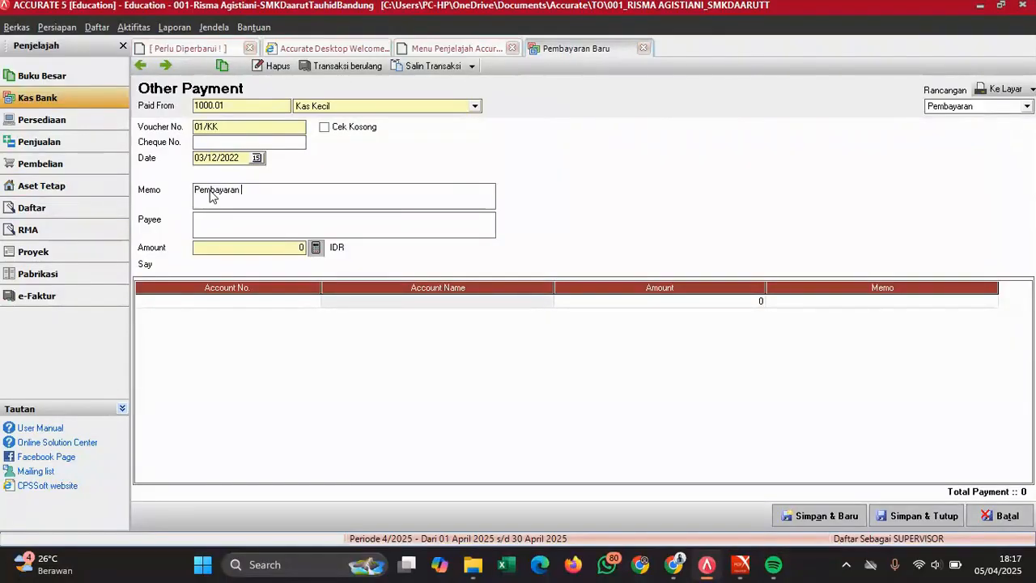
mouse_move(740, 563)
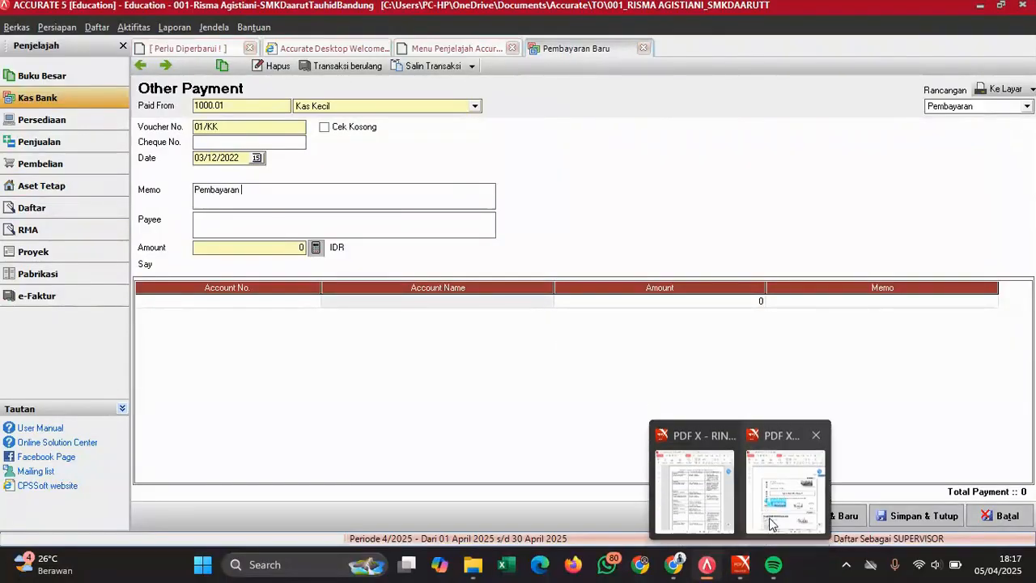
mouse_move(782, 515)
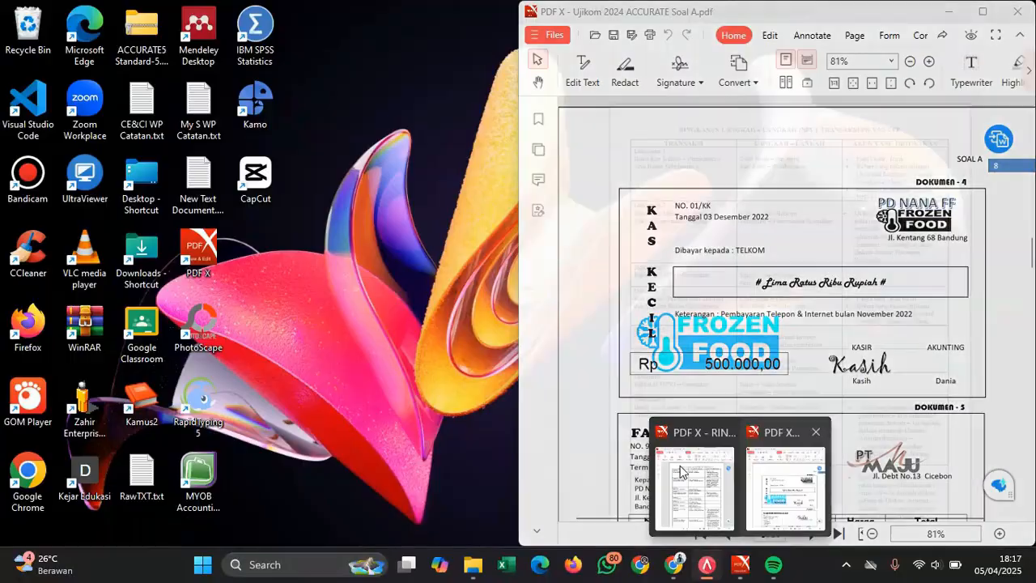
type("Telepomn")
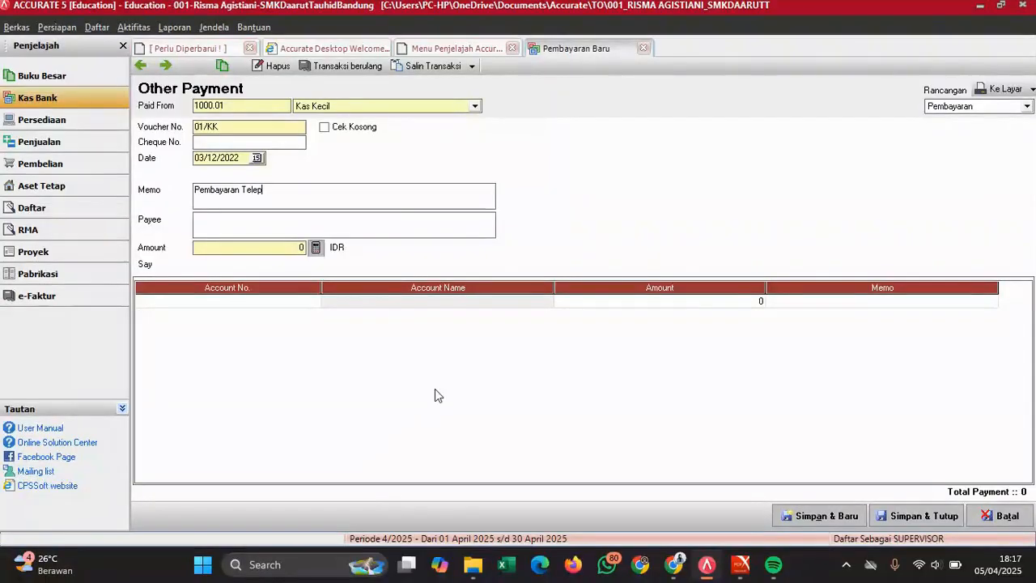
key("BackSpace")
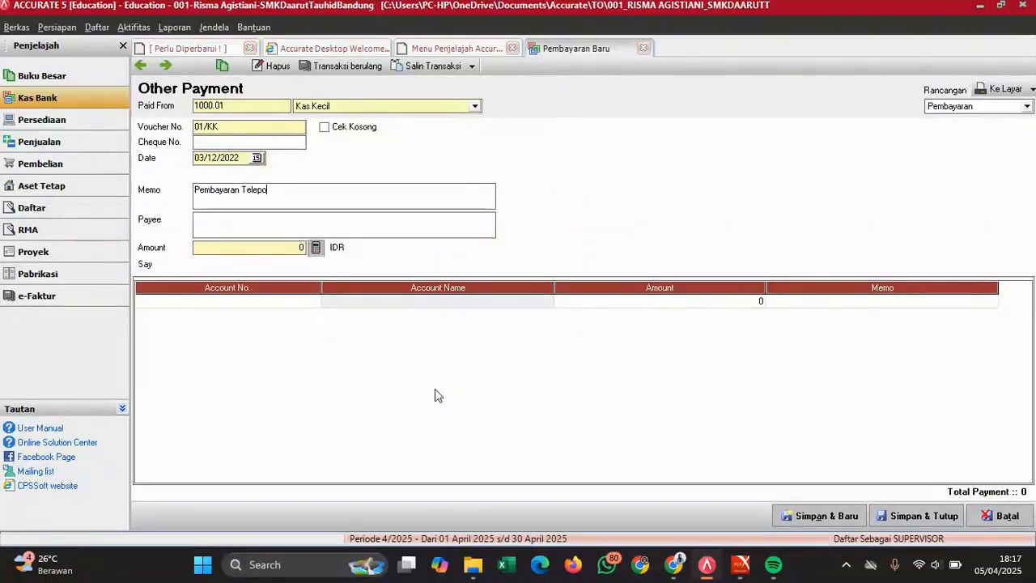
type("& Internet BU")
key("BackSpace")
key("BackSpace")
type("bul")
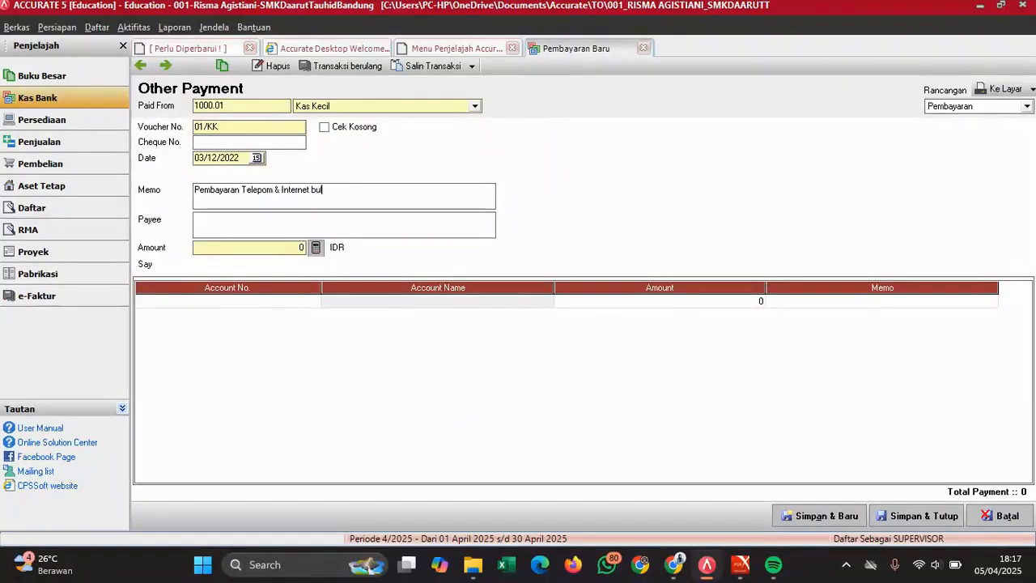
type("an November")
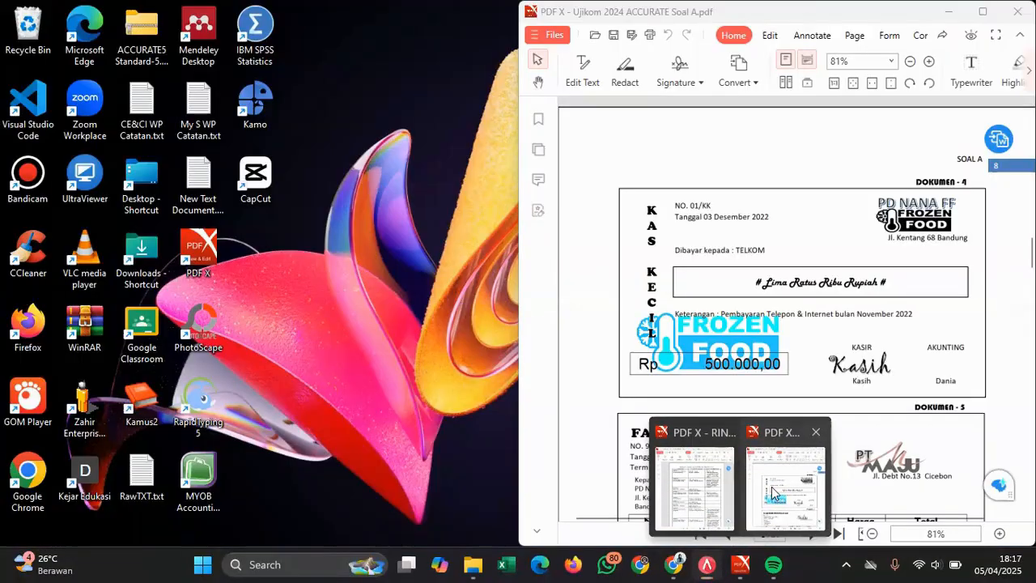
- Enter TELKOM as the payee
left_click(772, 486)
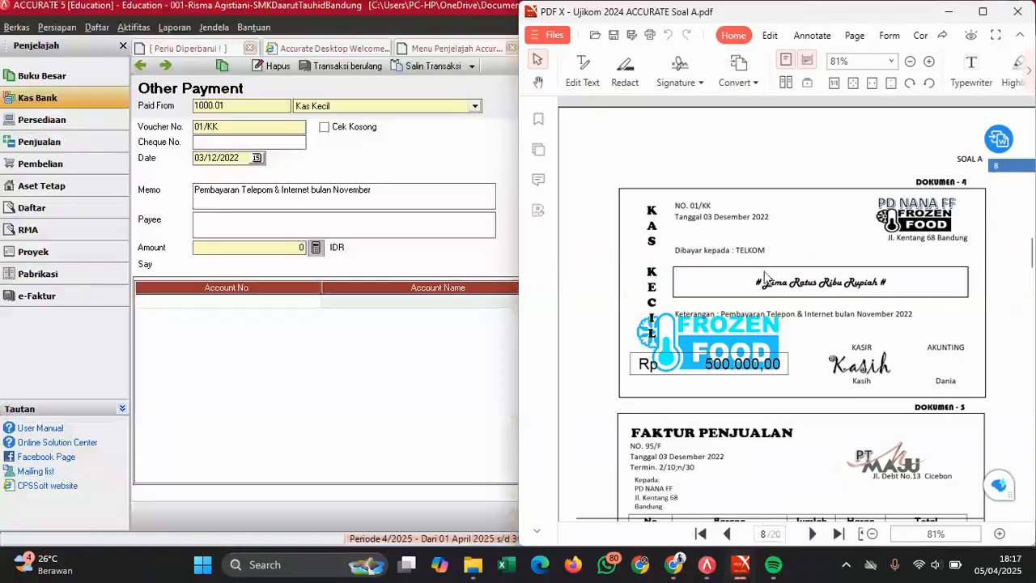
left_click(306, 217)
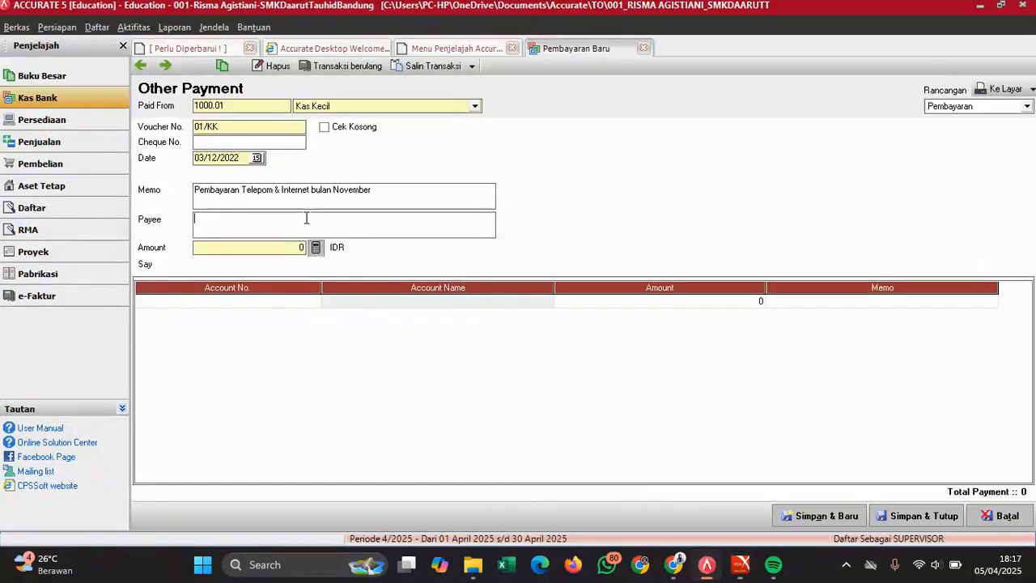
type("TELKOM")
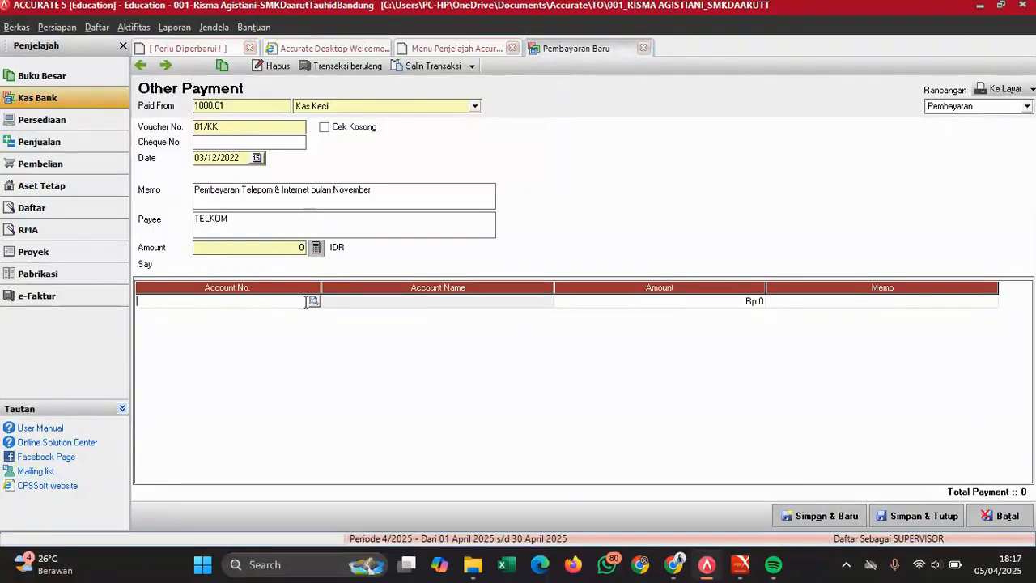
- Charge the first payment line to account 2102 Beban yang belum dilunasi
left_click(314, 302)
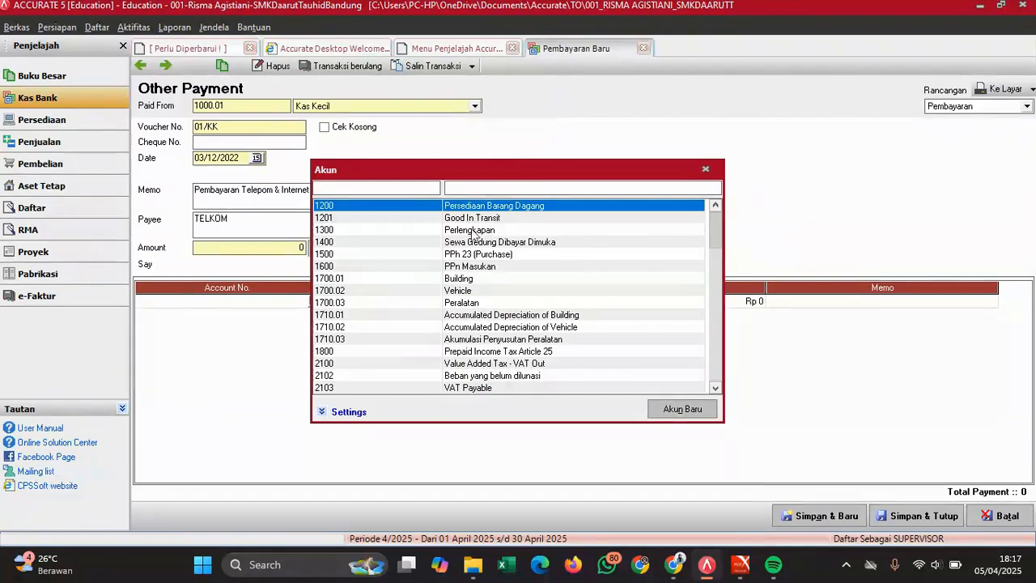
type("beb")
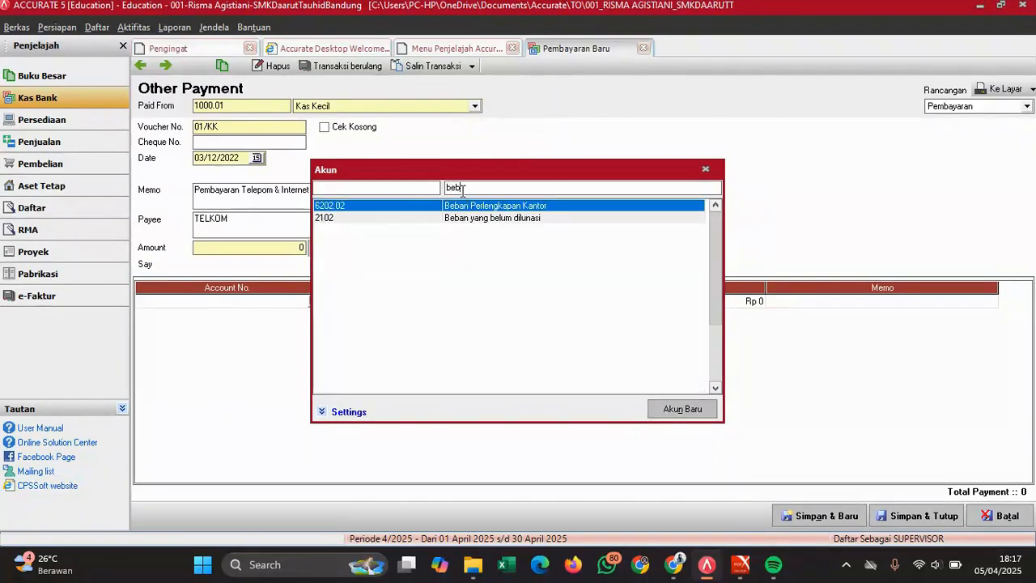
key("Down")
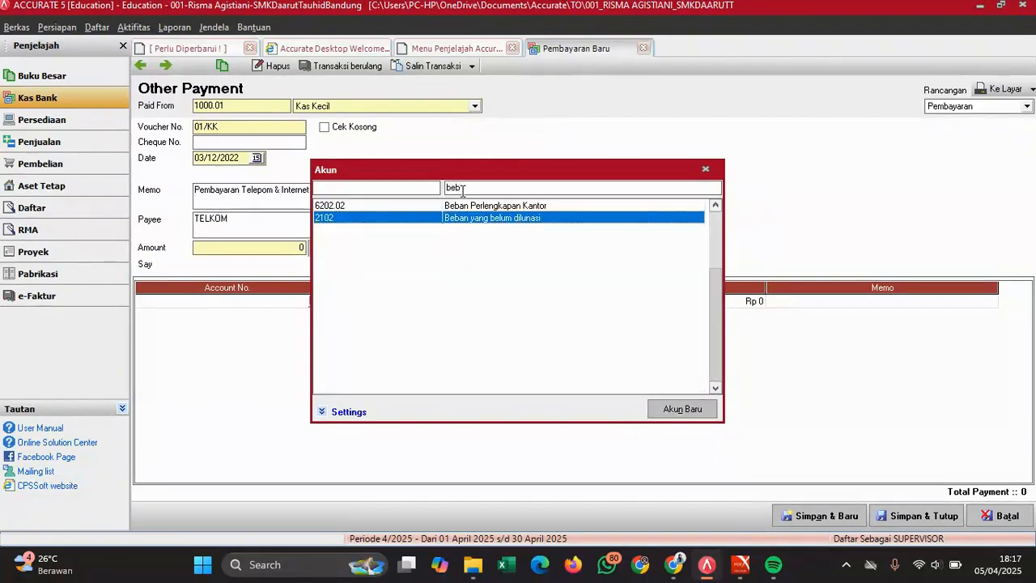
key("Return")
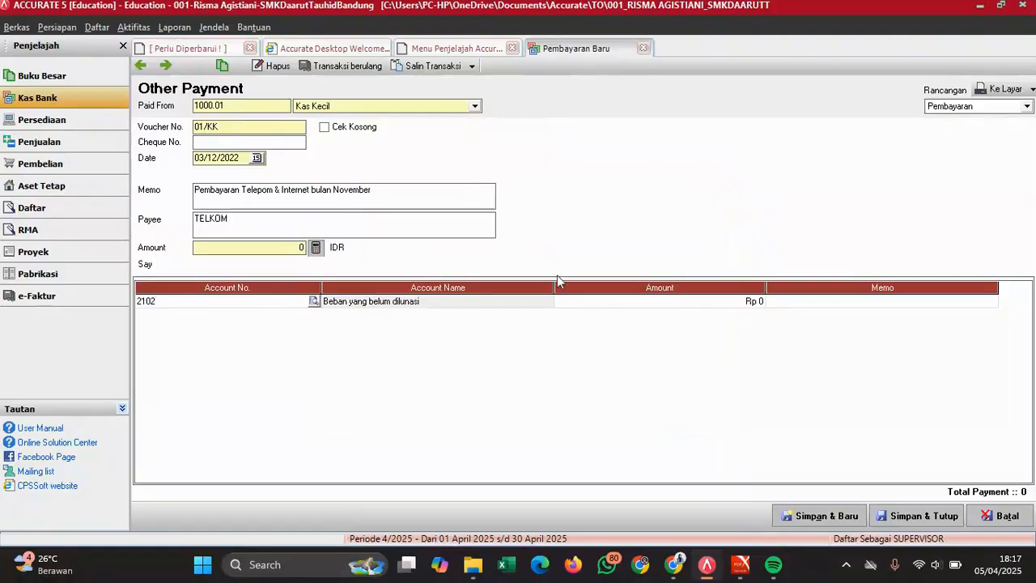
- Enter 500000 as the line amount, bringing the total to 500.000, and save the payment
left_click(684, 303)
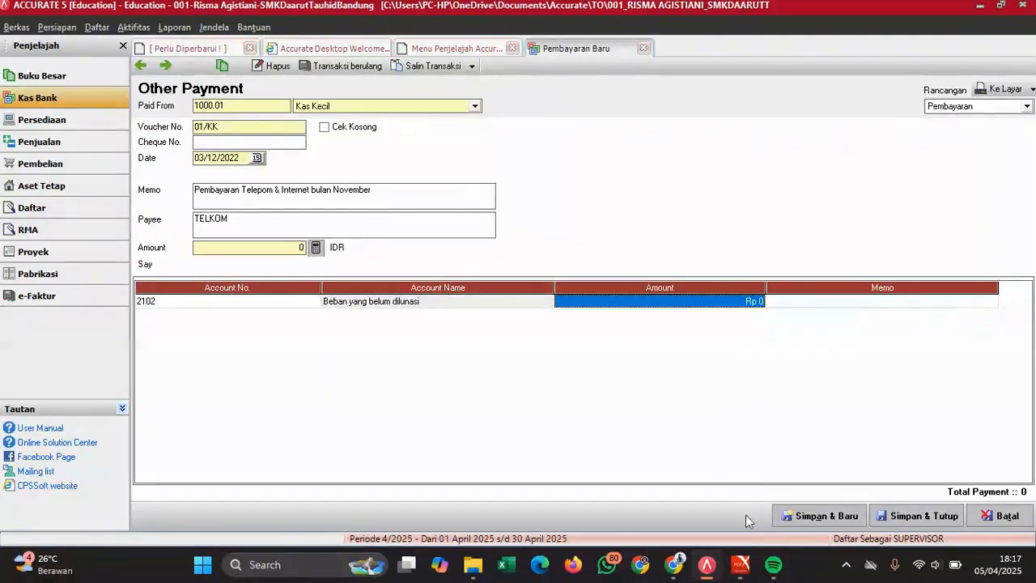
mouse_move(745, 564)
left_click(789, 482)
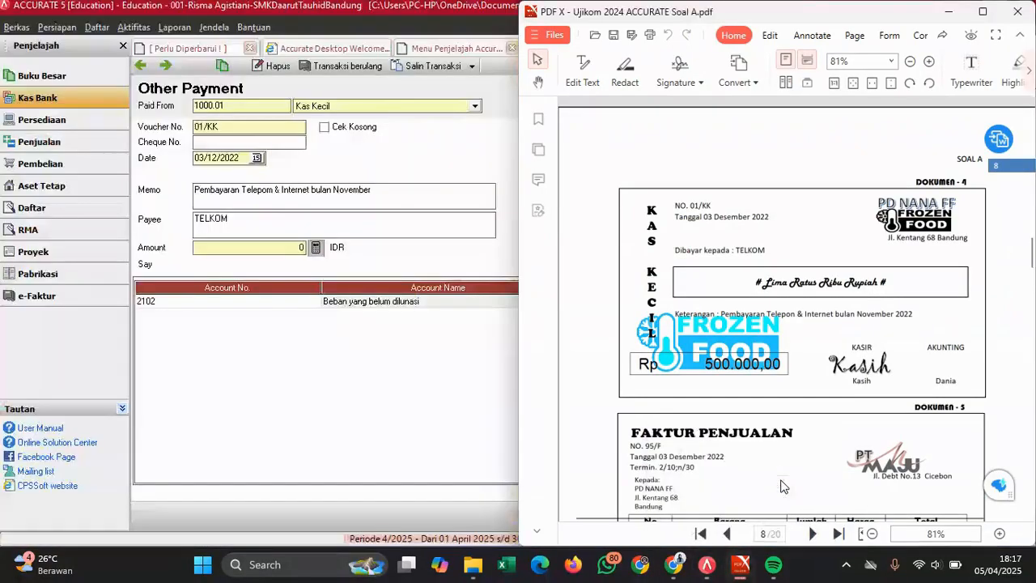
left_click(409, 350)
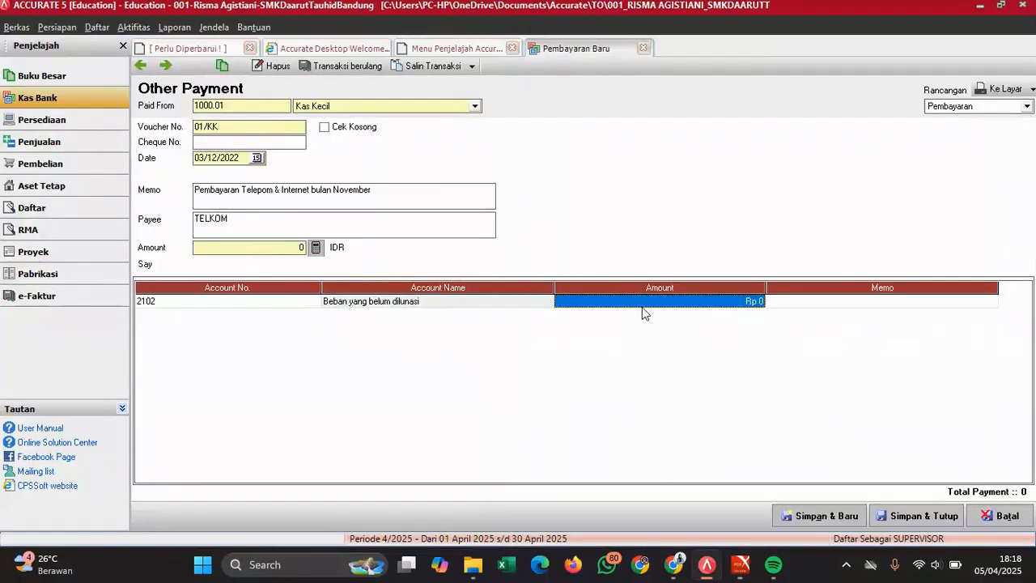
type("500000")
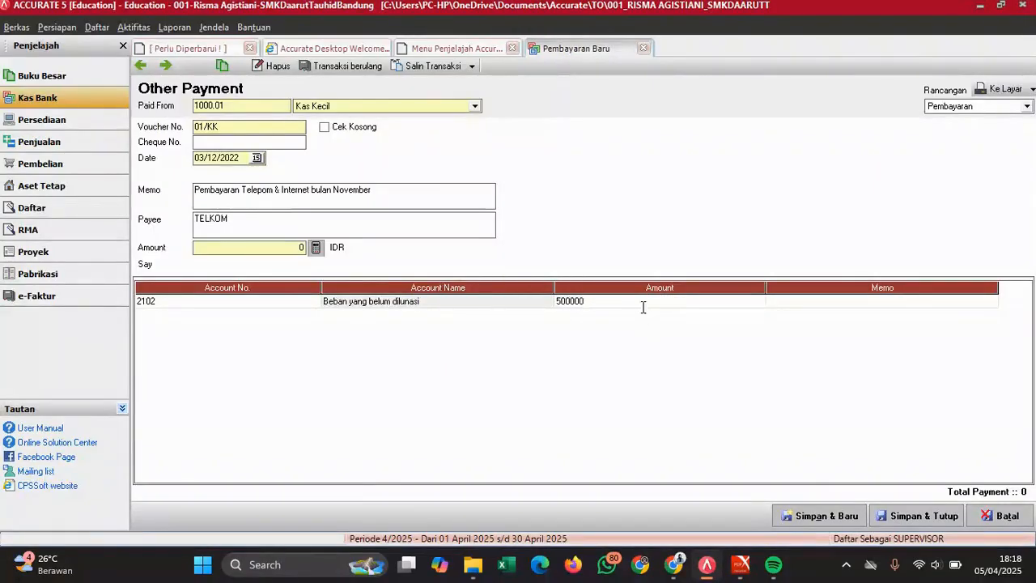
key("Tab")
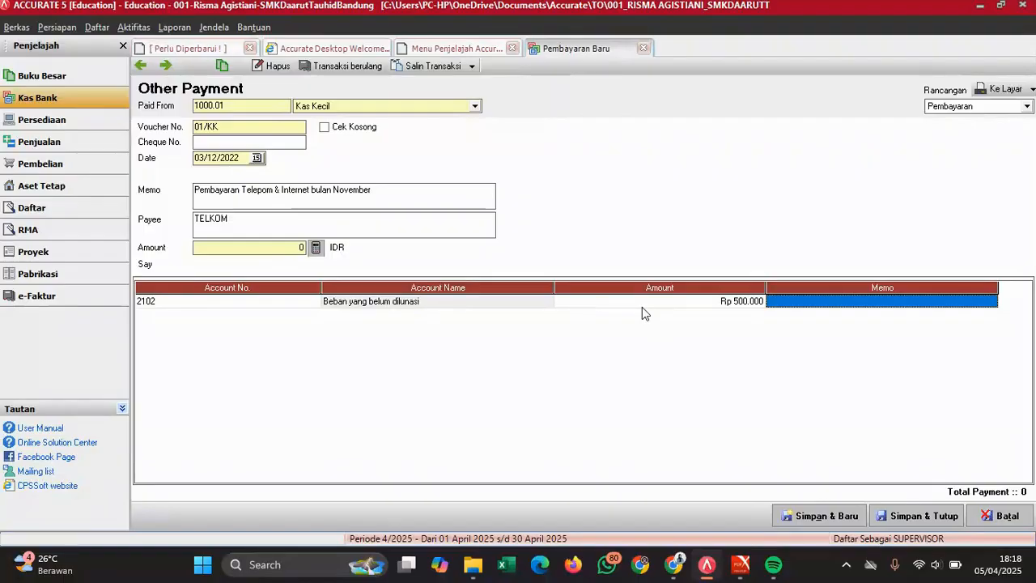
left_click(316, 248)
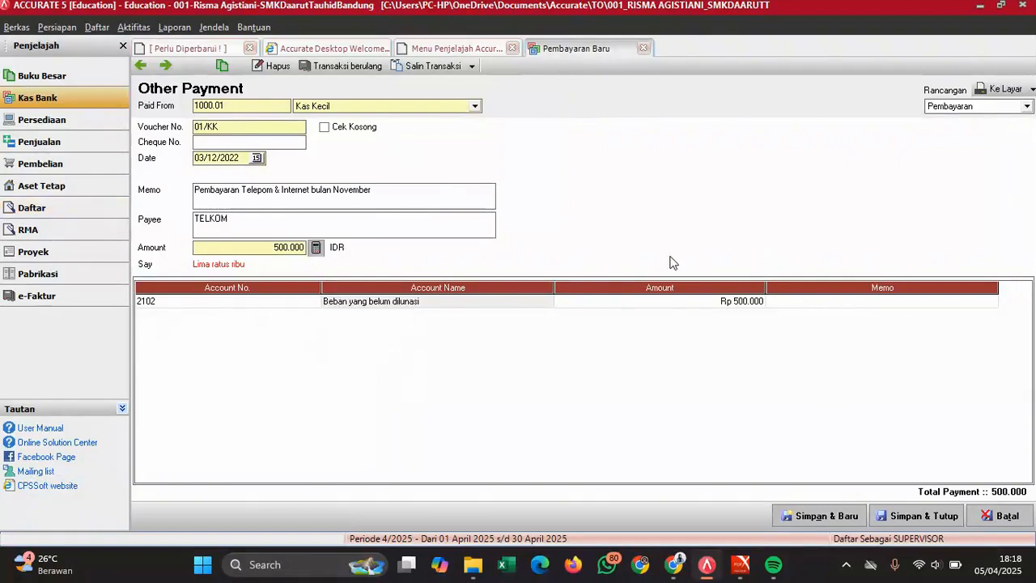
left_click(917, 517)
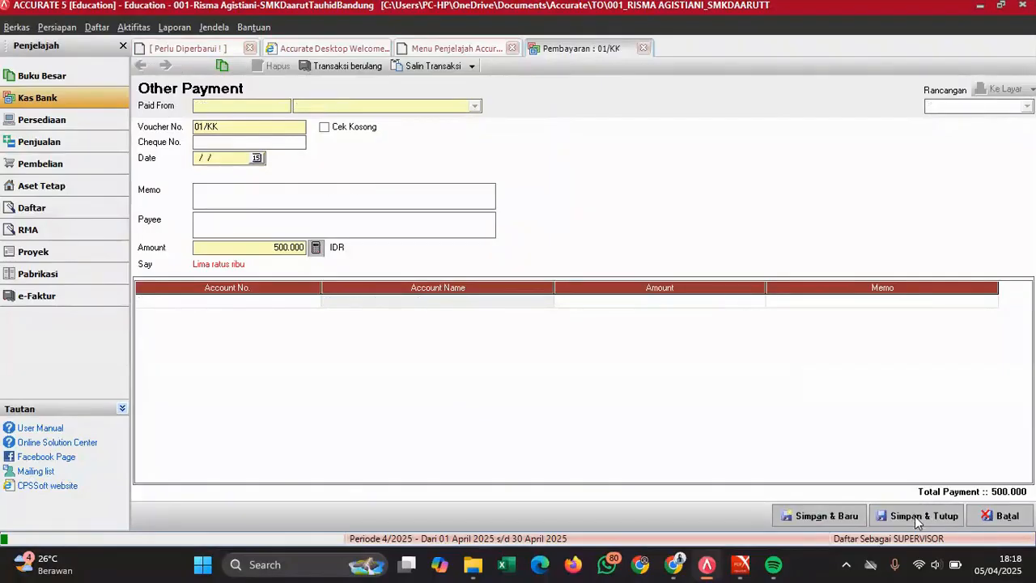
- Scroll the PDF to Dokumen 5, PT MAJU invoice 95/F, then go to Accurate's Pembelian overview
mouse_move(741, 564)
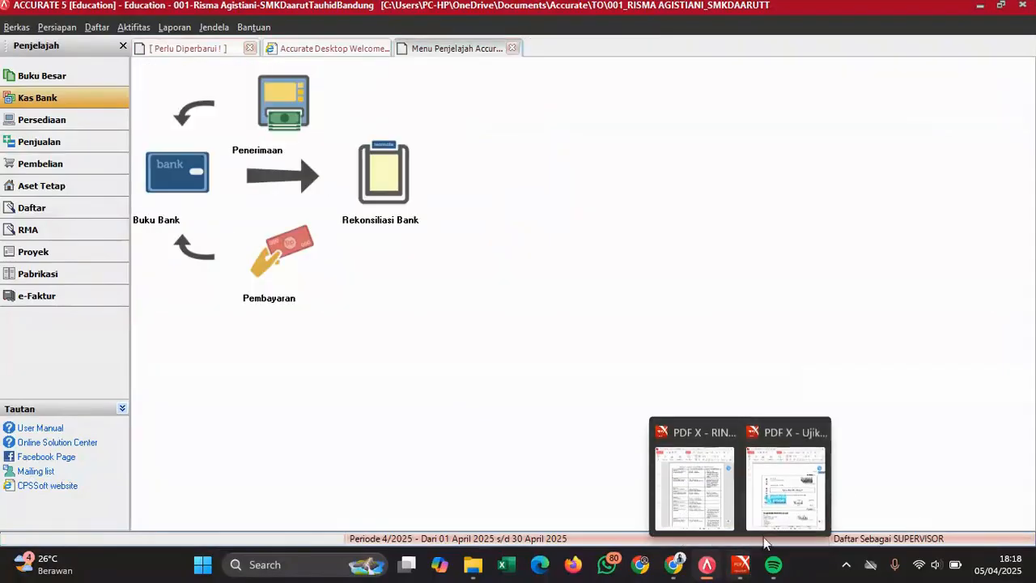
left_click(806, 486)
scroll(806, 305, "down", 3)
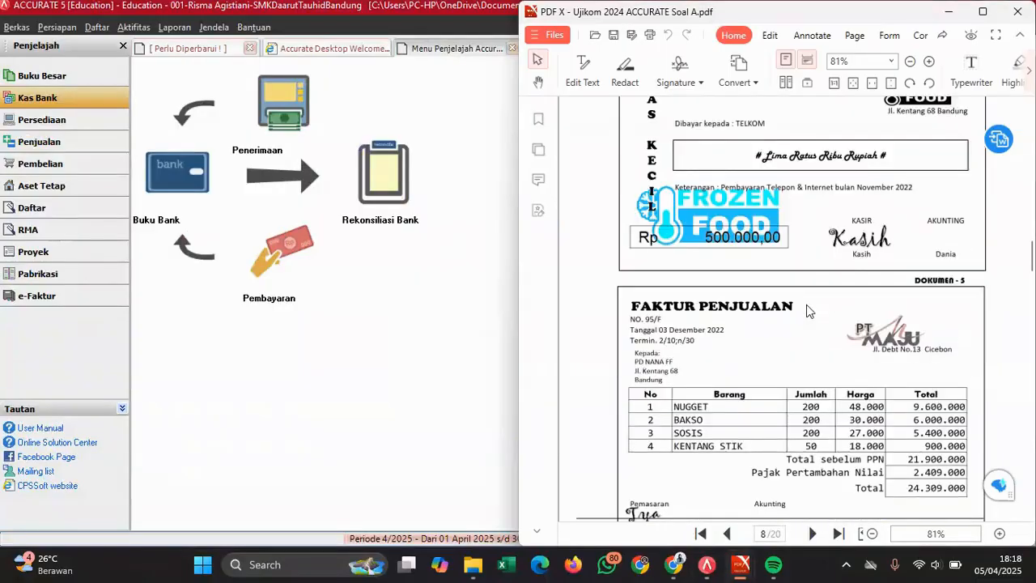
scroll(806, 304, "down", 1)
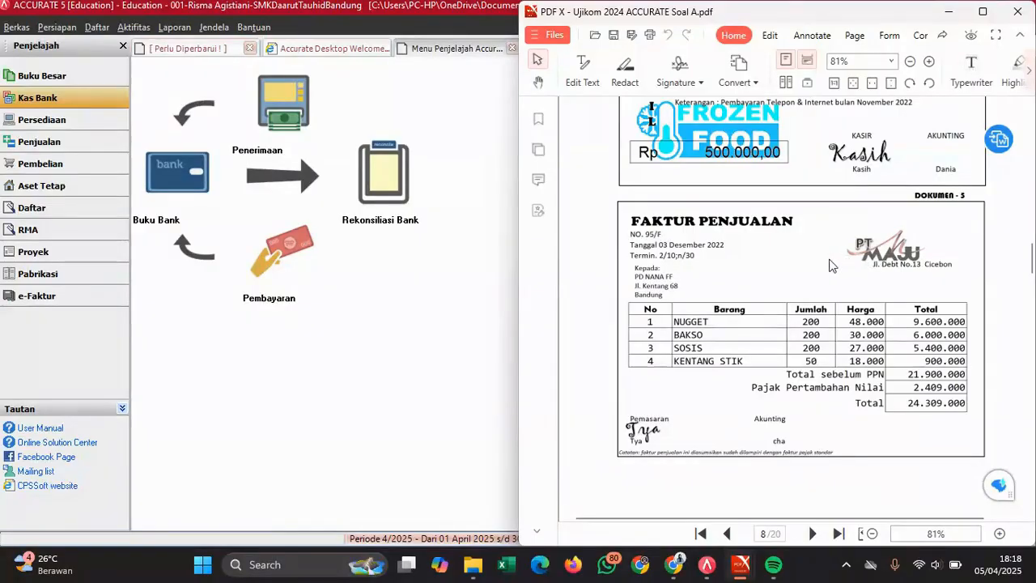
left_click(53, 172)
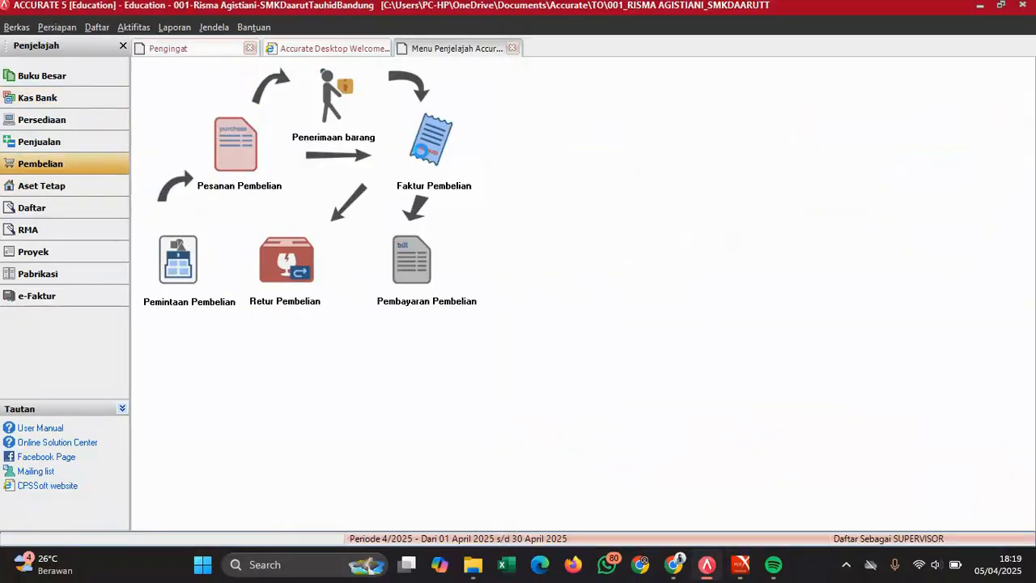
- Start a new purchase invoice with PT MAJU as the vendor
left_click(424, 154)
left_click(369, 122)
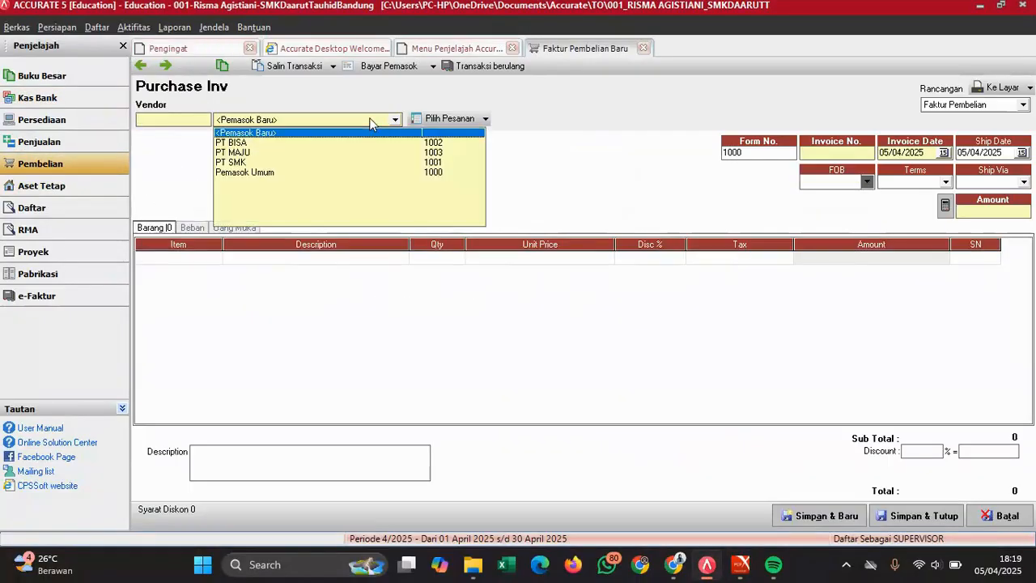
left_click(245, 153)
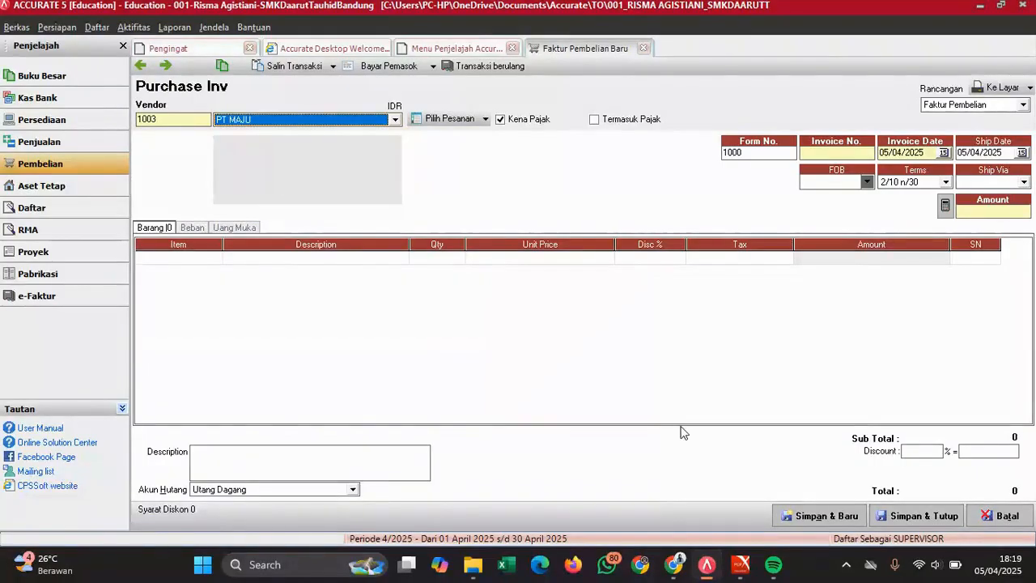
mouse_move(758, 560)
left_click(781, 518)
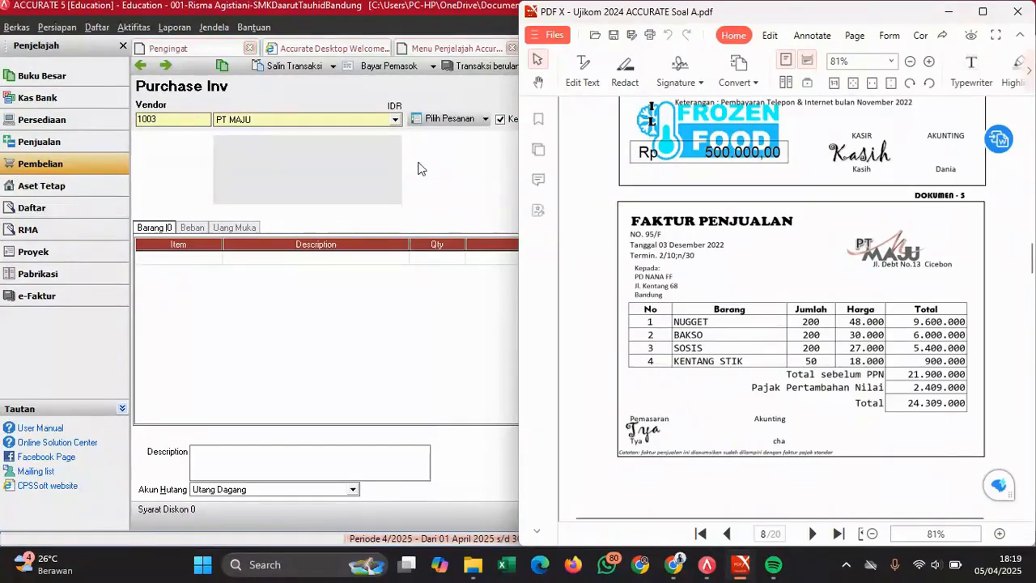
left_click(450, 175)
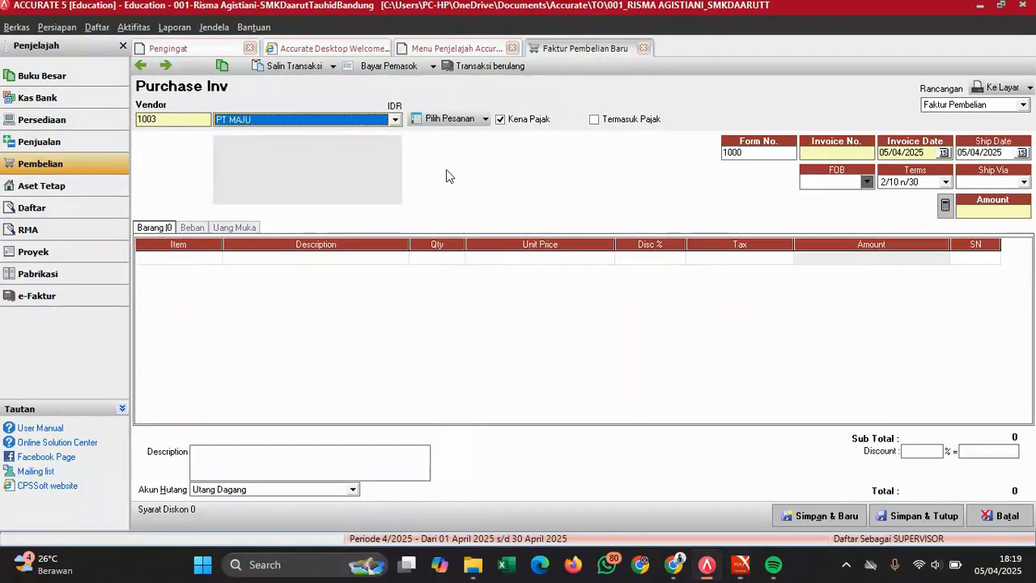
- Enter 95/F as the invoice number
left_click(769, 153)
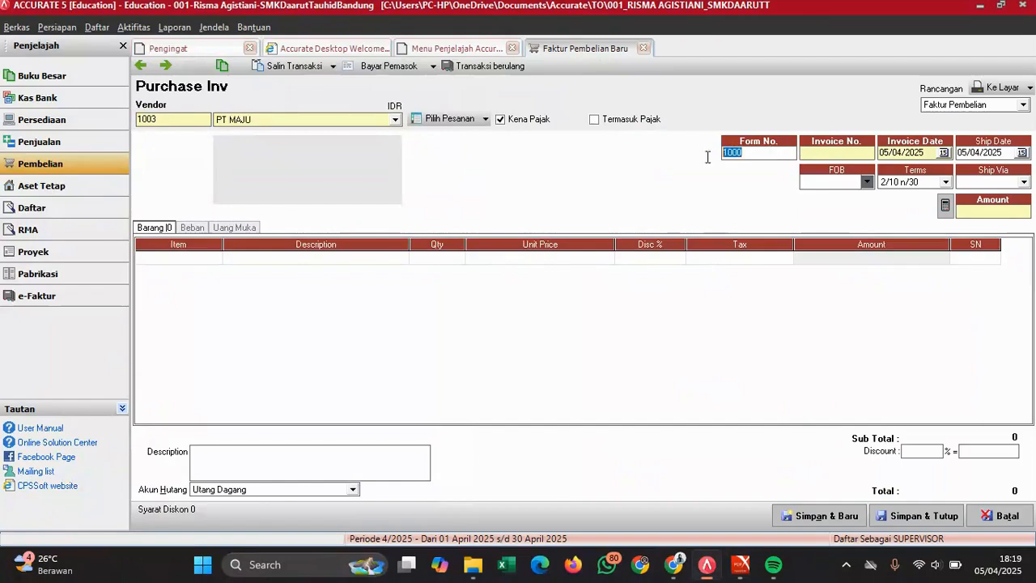
left_click(842, 153)
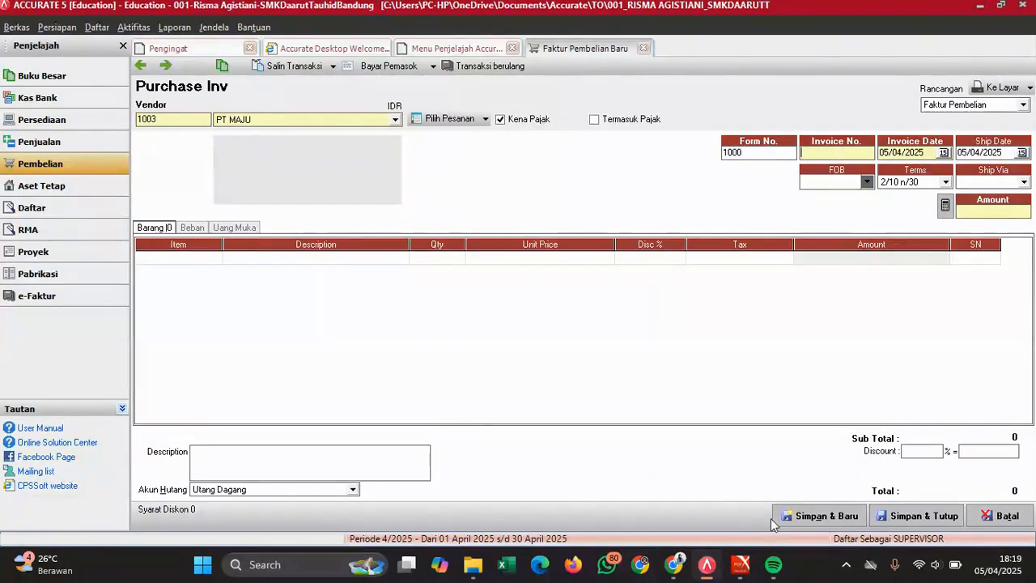
mouse_move(741, 564)
mouse_move(801, 522)
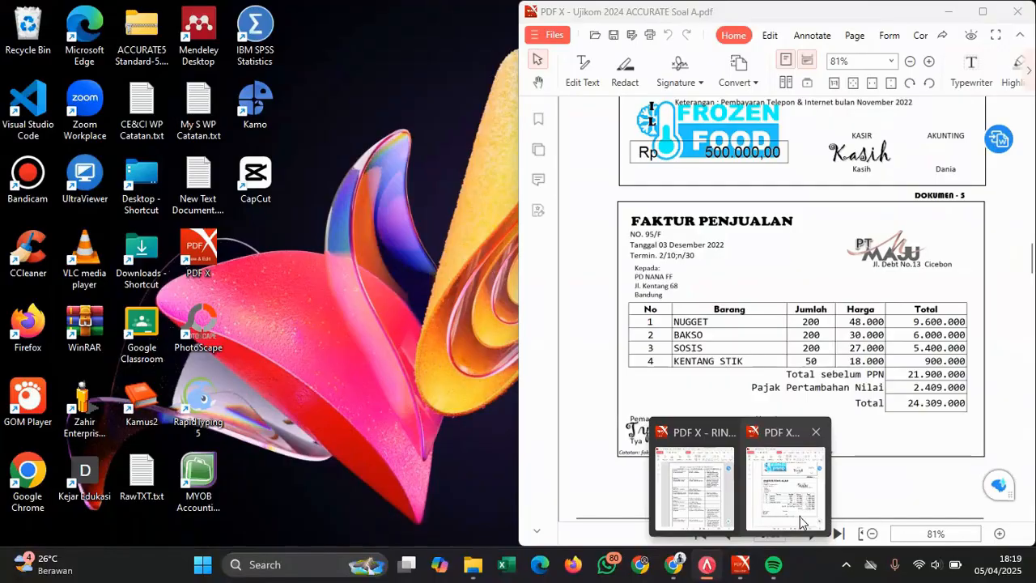
type("9")
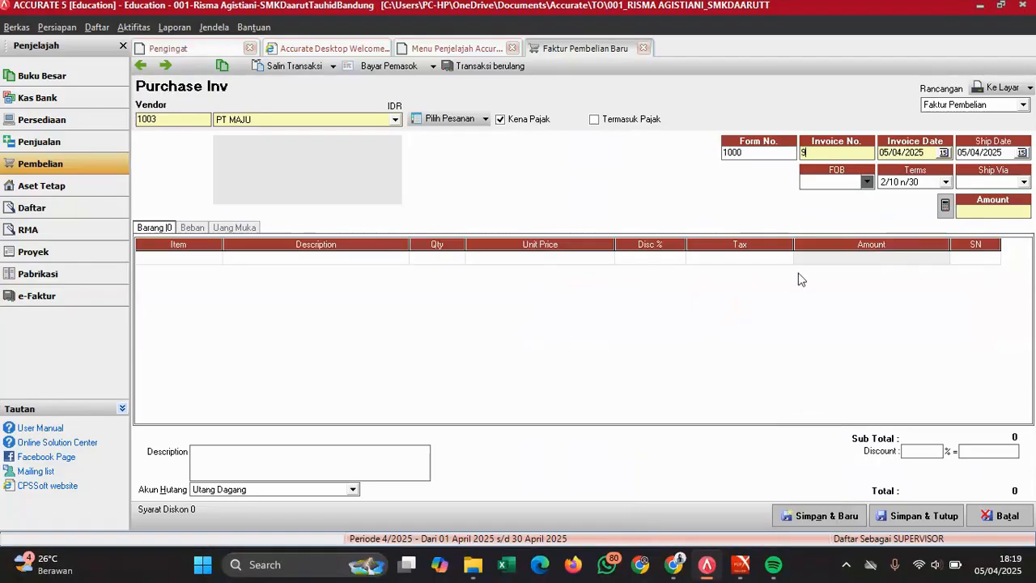
type("5/F")
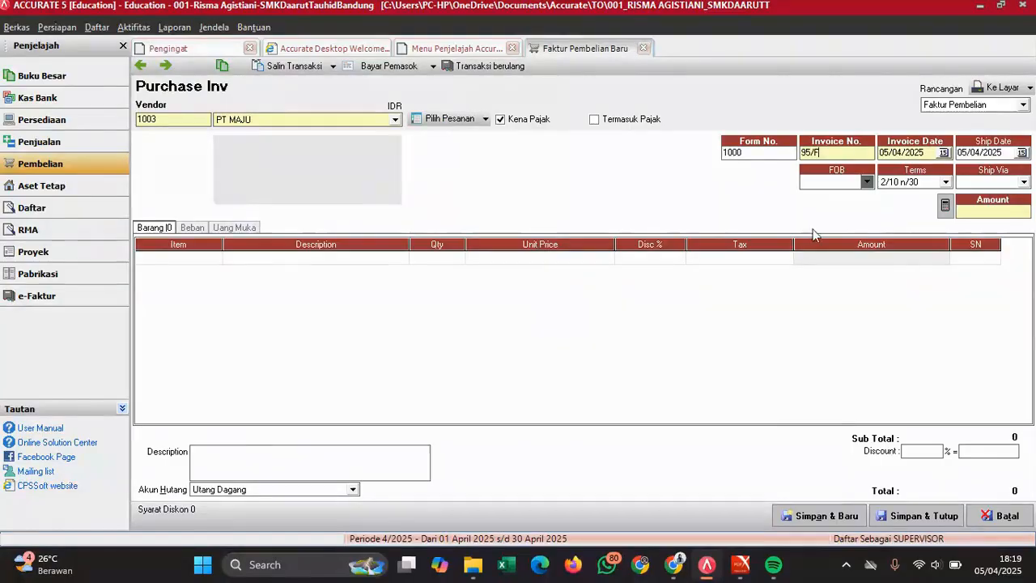
- Set both the invoice date and the ship date to 03/12/2022
left_click(748, 570)
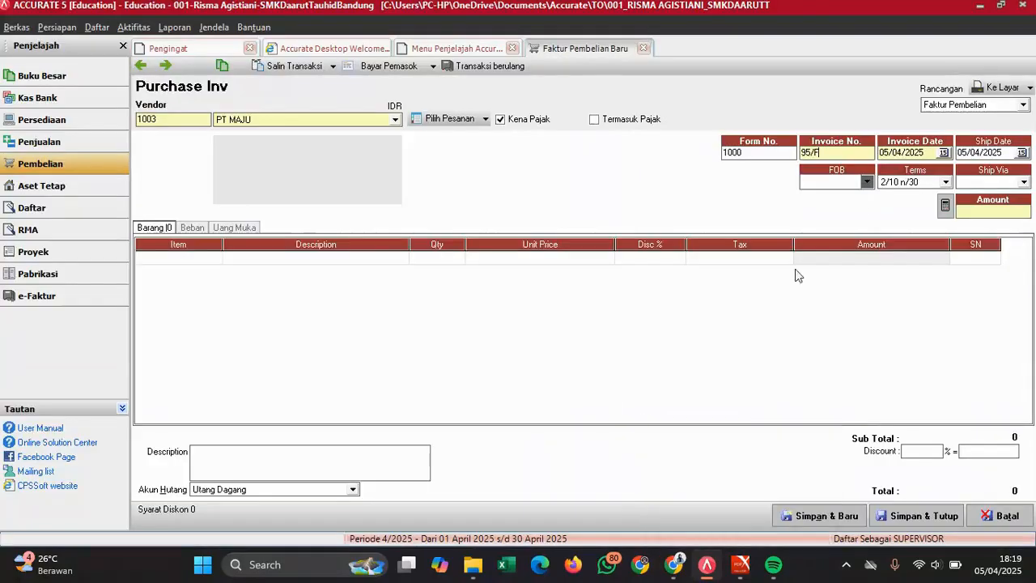
left_click(925, 153)
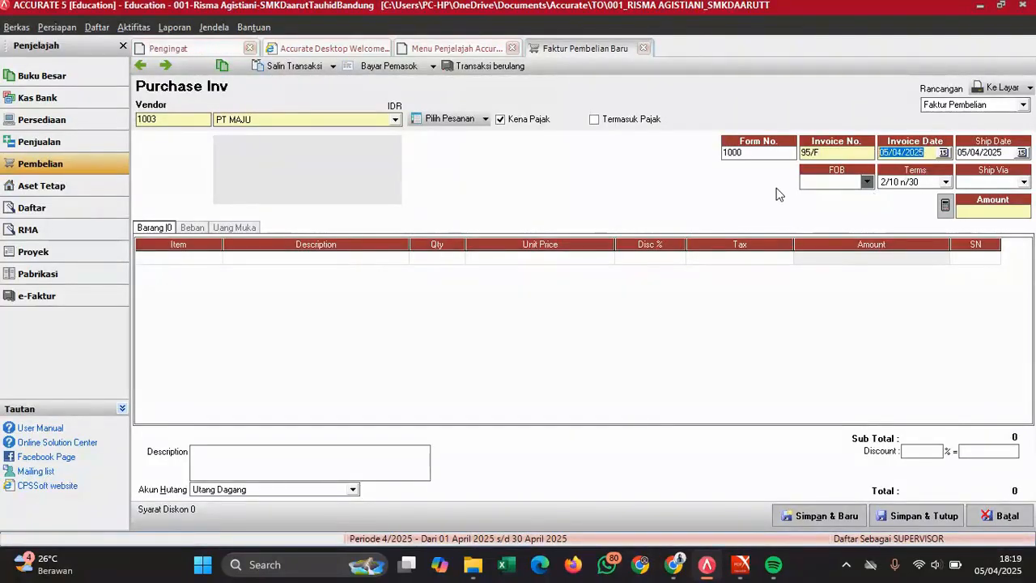
type("03/12/")
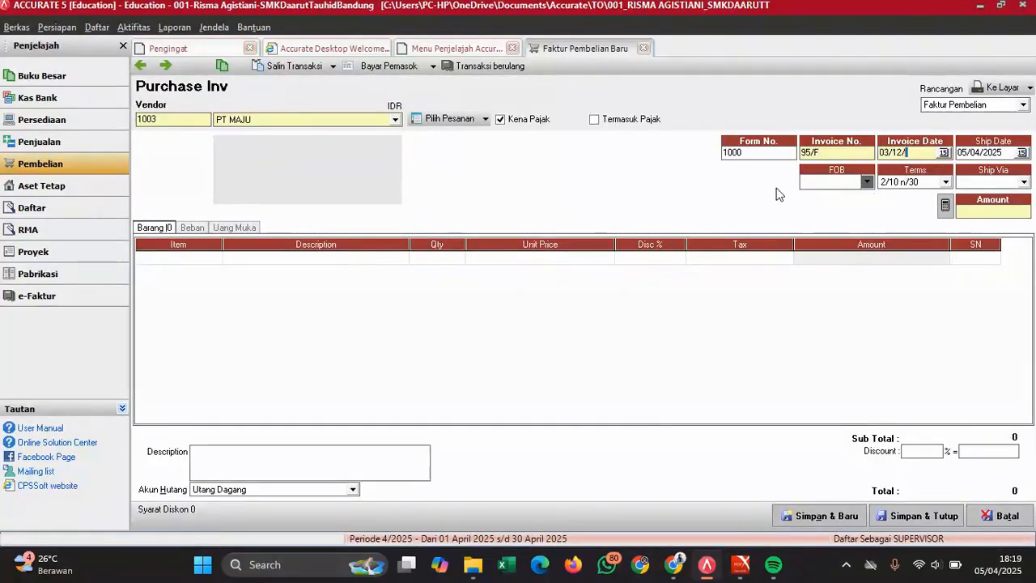
type("2022")
left_click_drag(1012, 151, 883, 177)
key("BackSpace")
type("03/12/")
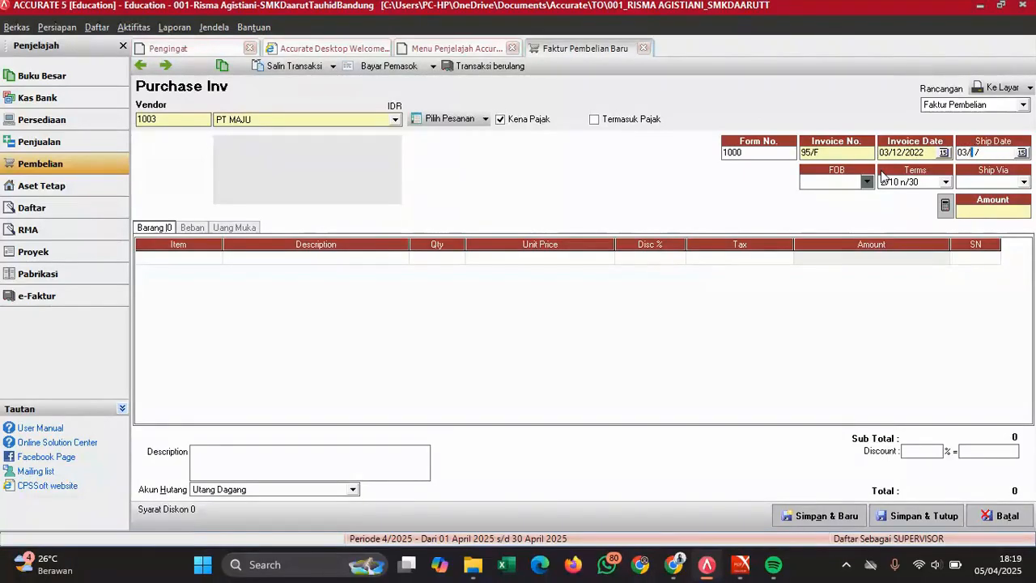
type("2022")
left_click(204, 259)
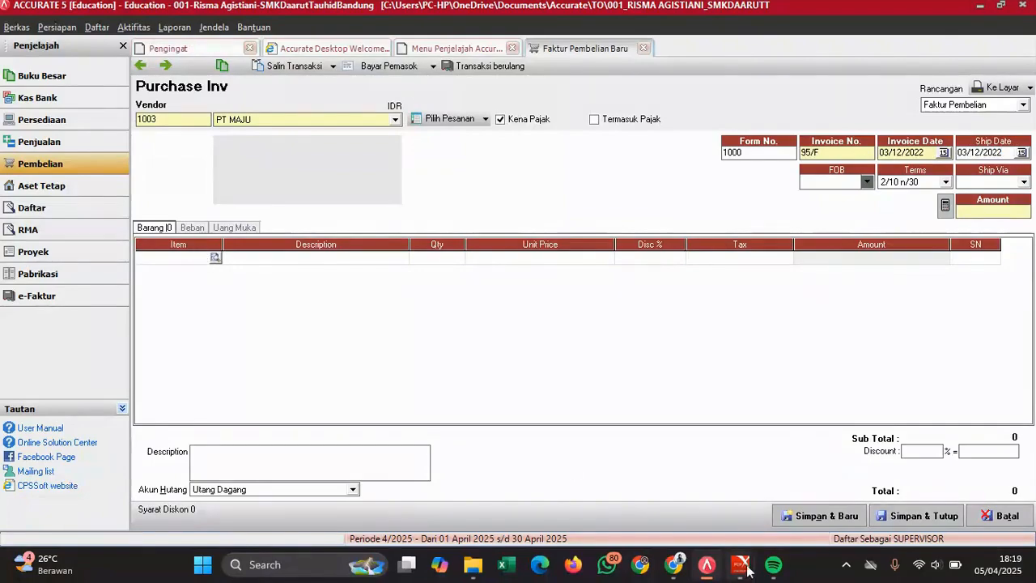
mouse_move(741, 564)
left_click(777, 503)
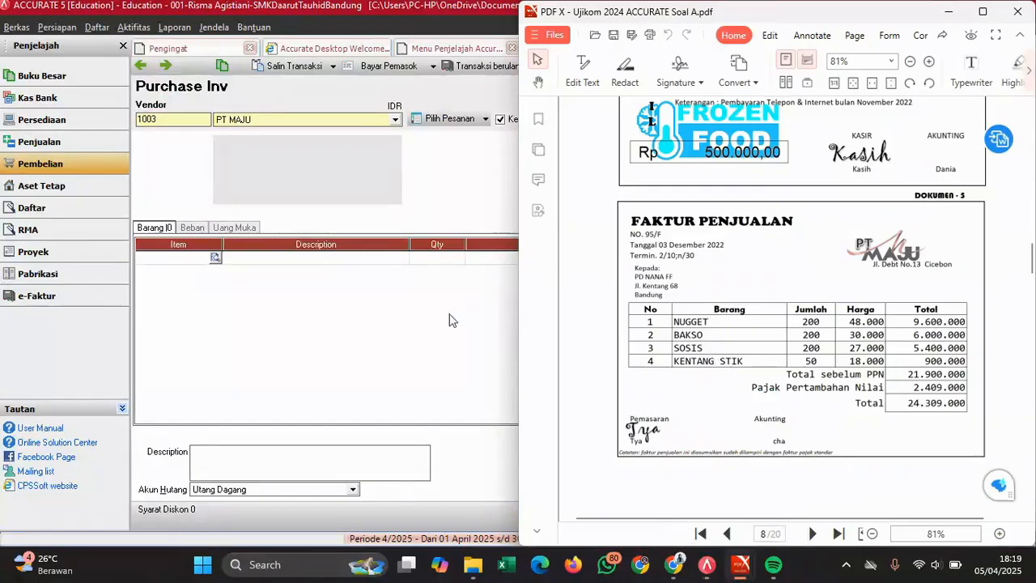
- Add NUGGET and BAKSO item lines, each with quantity 200
left_click(214, 258)
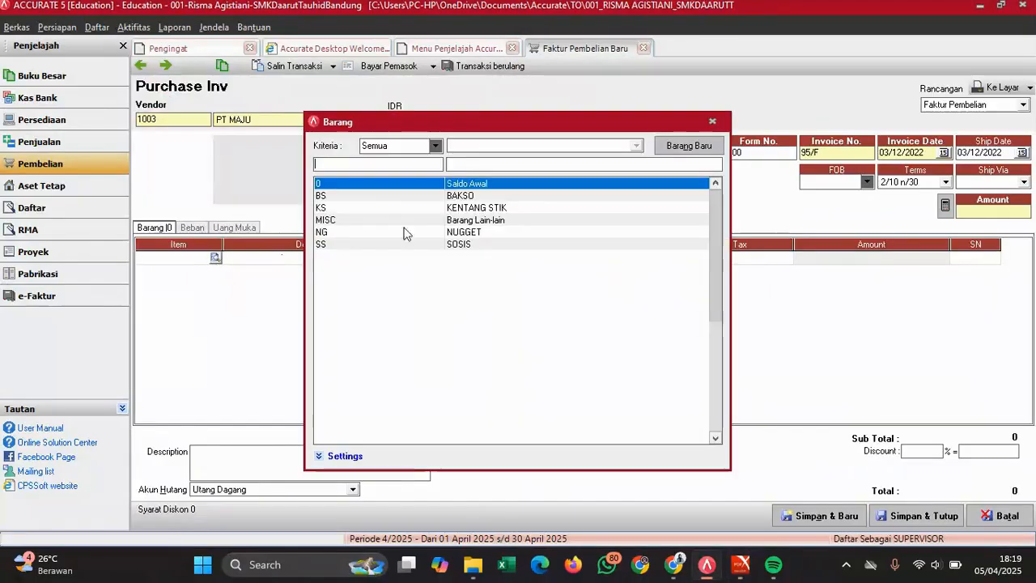
double_click(496, 232)
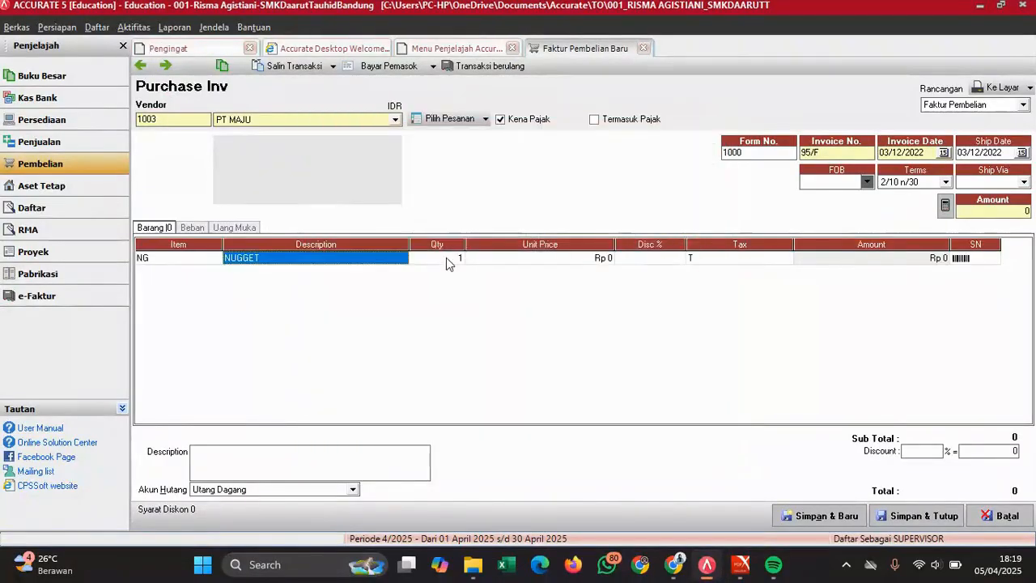
left_click(446, 257)
type("2")
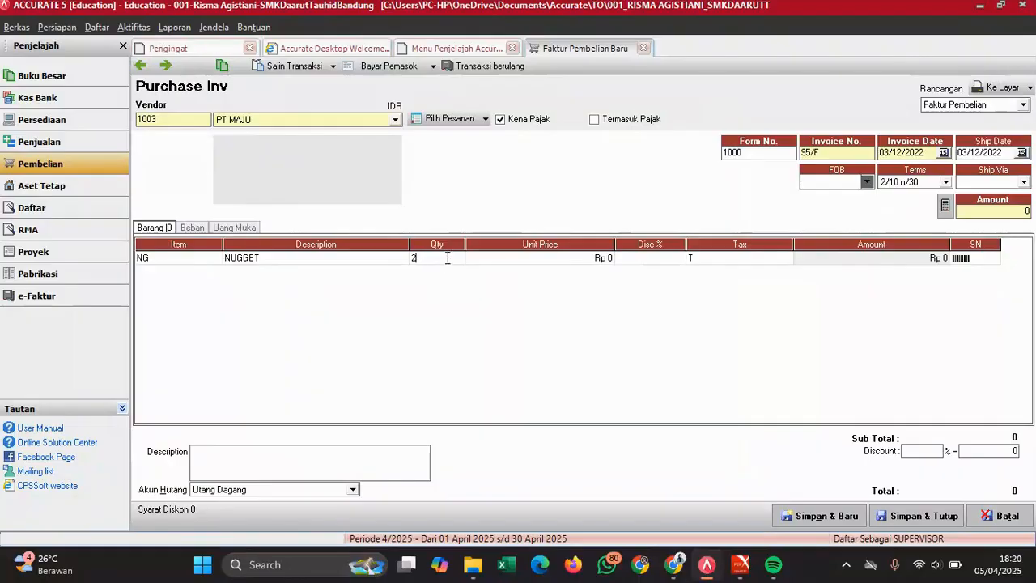
type("00")
key("Tab")
key("Tab")
key("Tab")
key("Tab")
key("Tab")
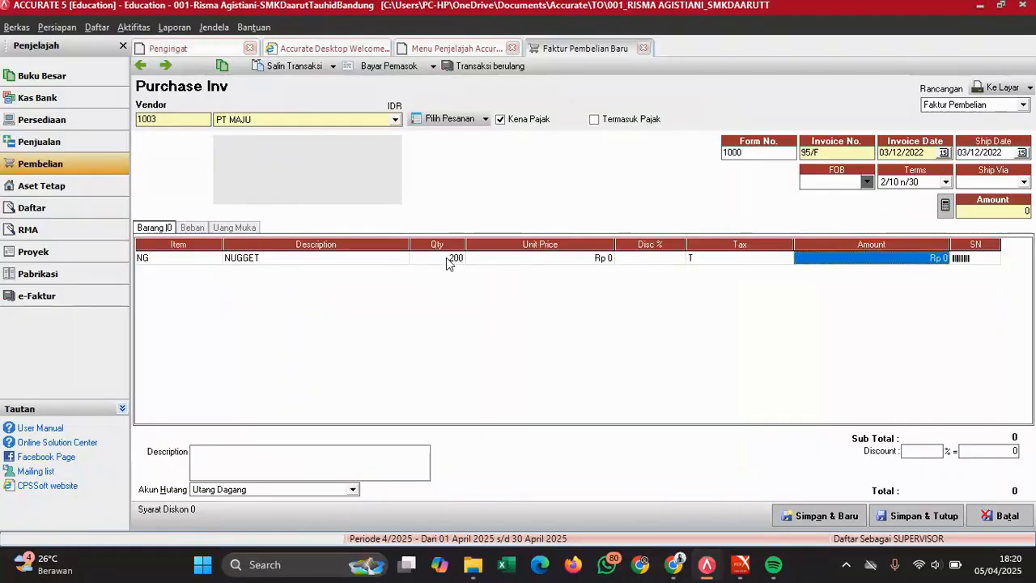
key("Tab")
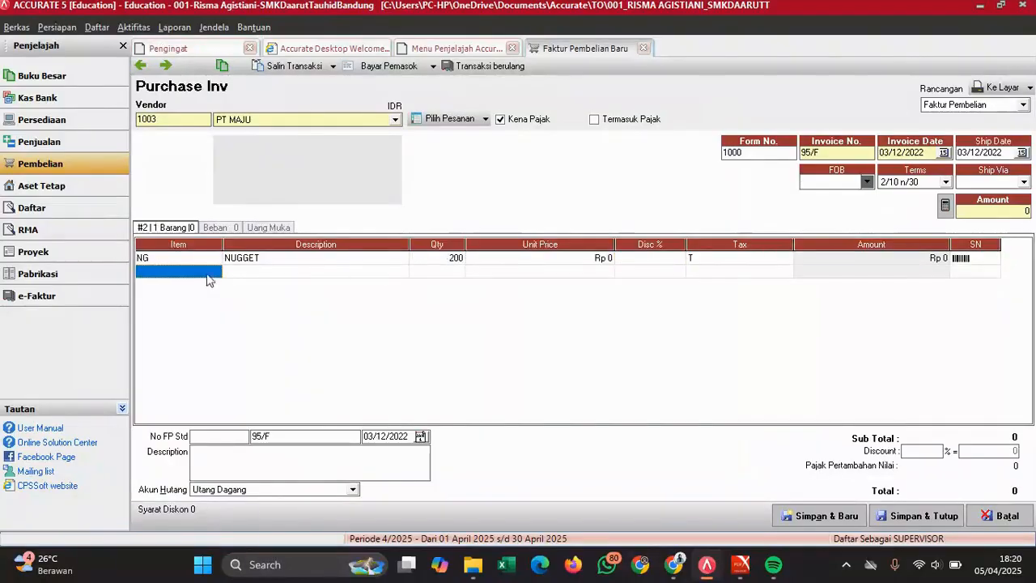
left_click(214, 272)
left_click(216, 272)
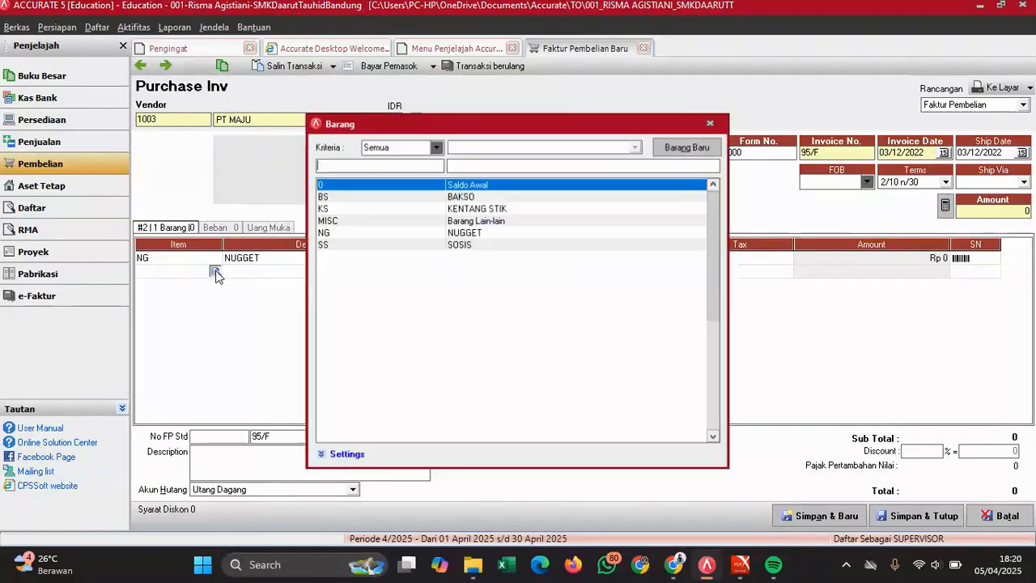
left_click(470, 200)
double_click(470, 200)
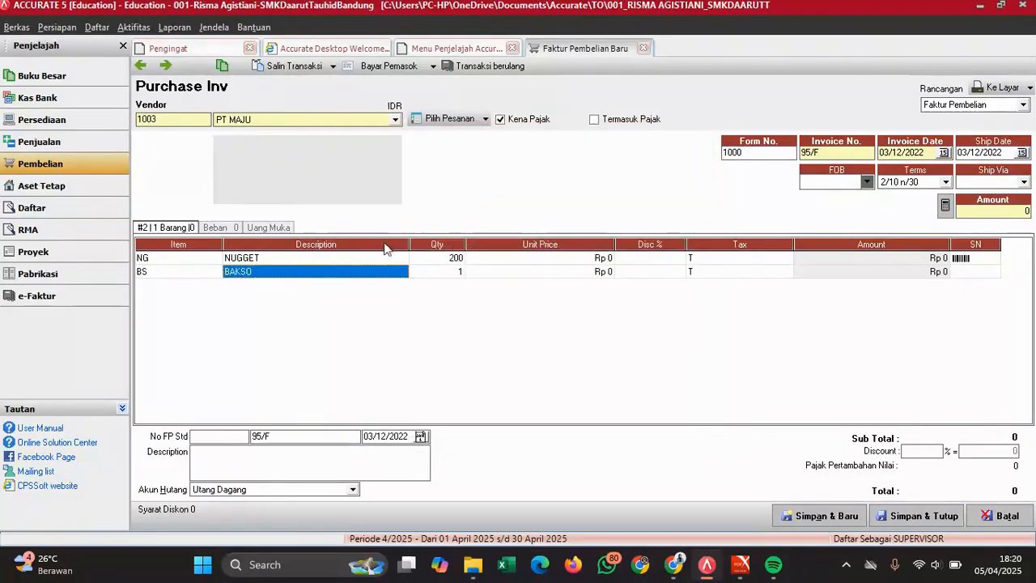
left_click(451, 274)
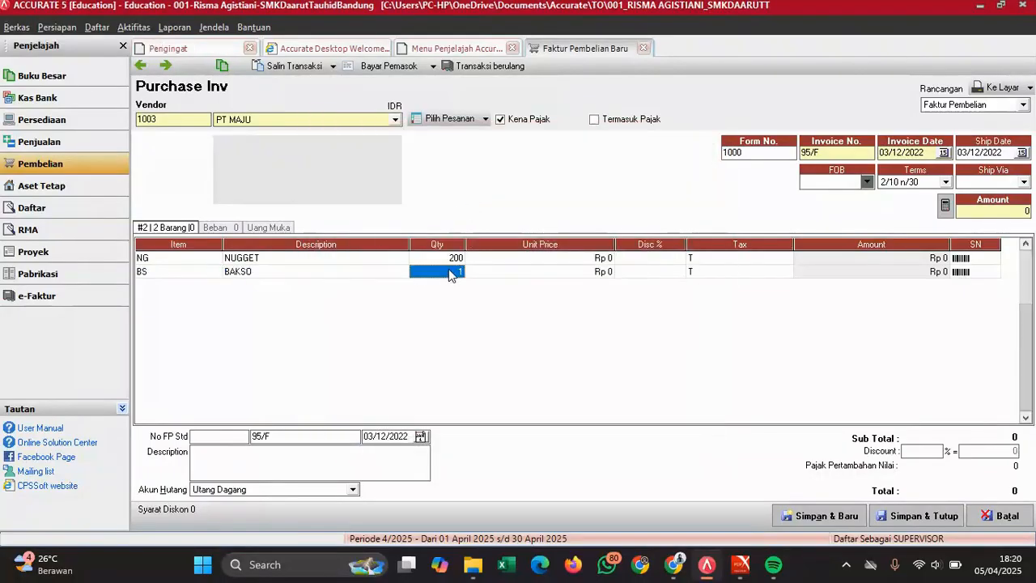
type("200")
key("Tab")
key("Tab")
key("Tab")
key("Tab")
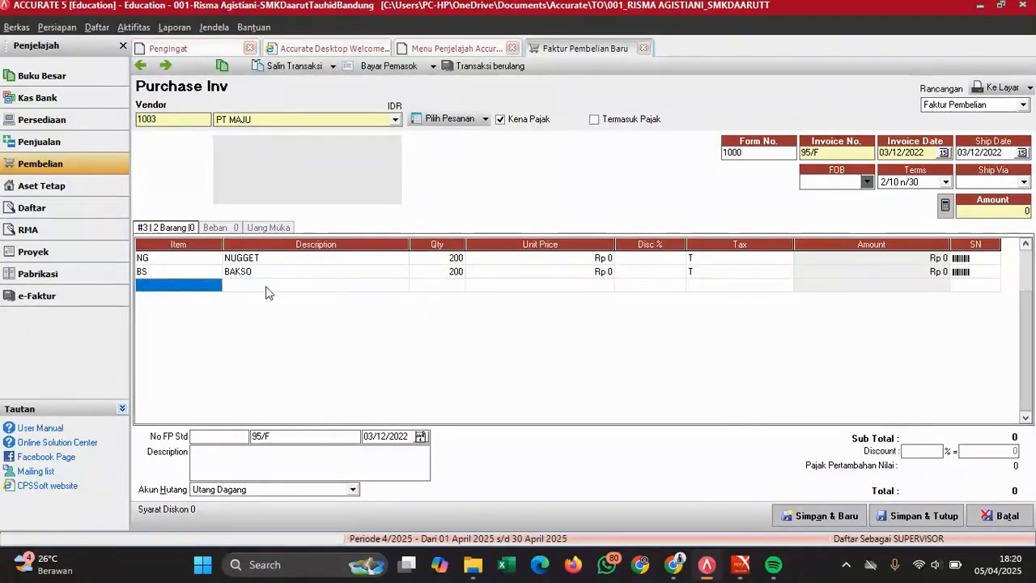
- Add SOSIS with quantity 200 and KENTANG STIK with quantity 50
left_click(210, 290)
left_click(216, 285)
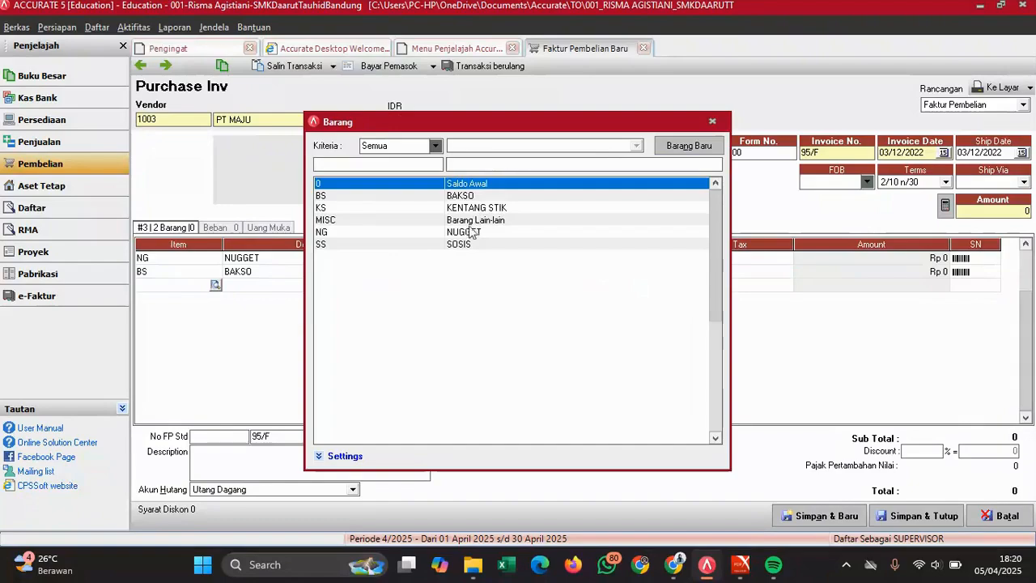
double_click(466, 246)
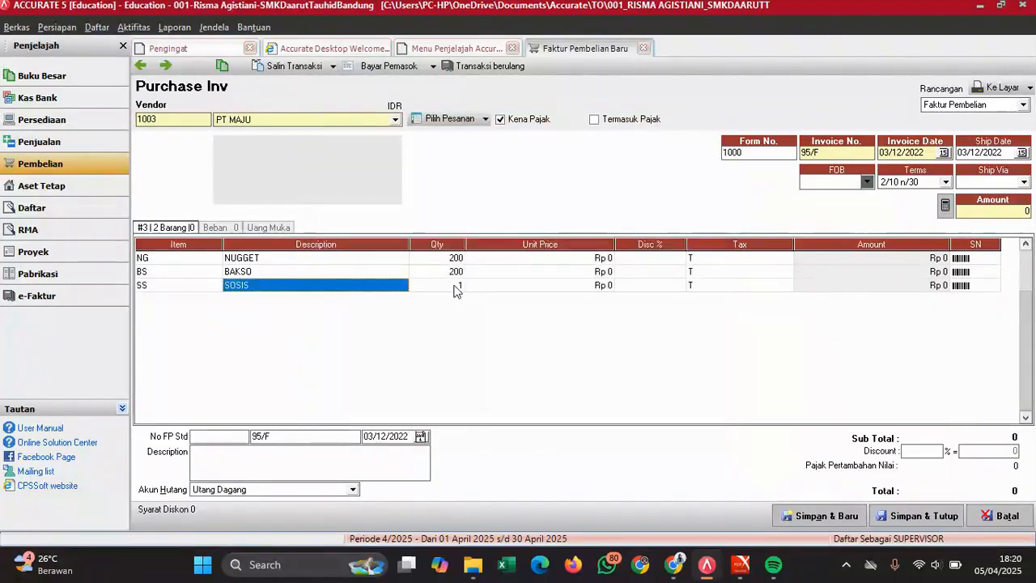
left_click(454, 289)
type("200")
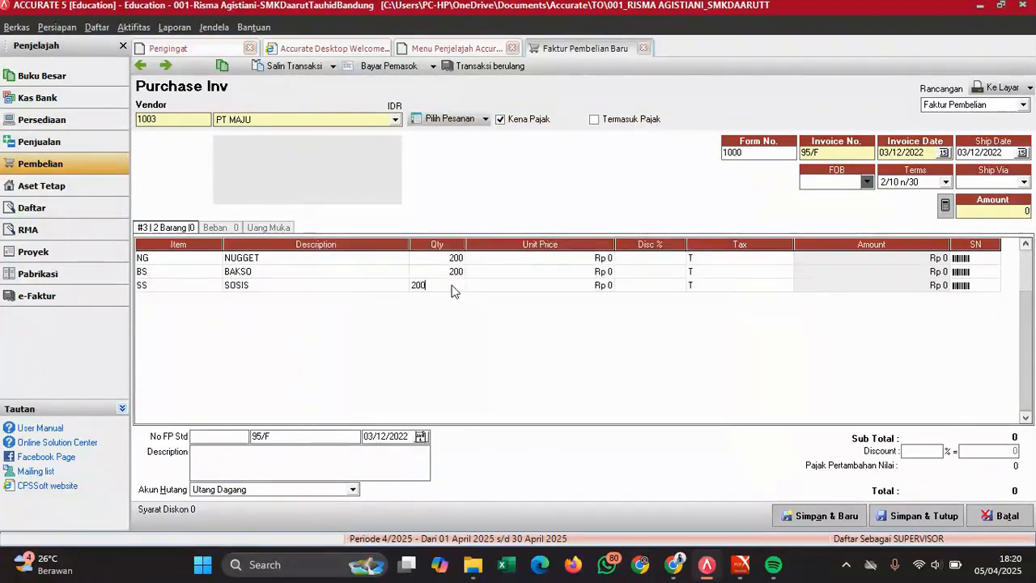
key("Tab")
key("Tab")
key("Tab")
key("Tab")
key("Tab")
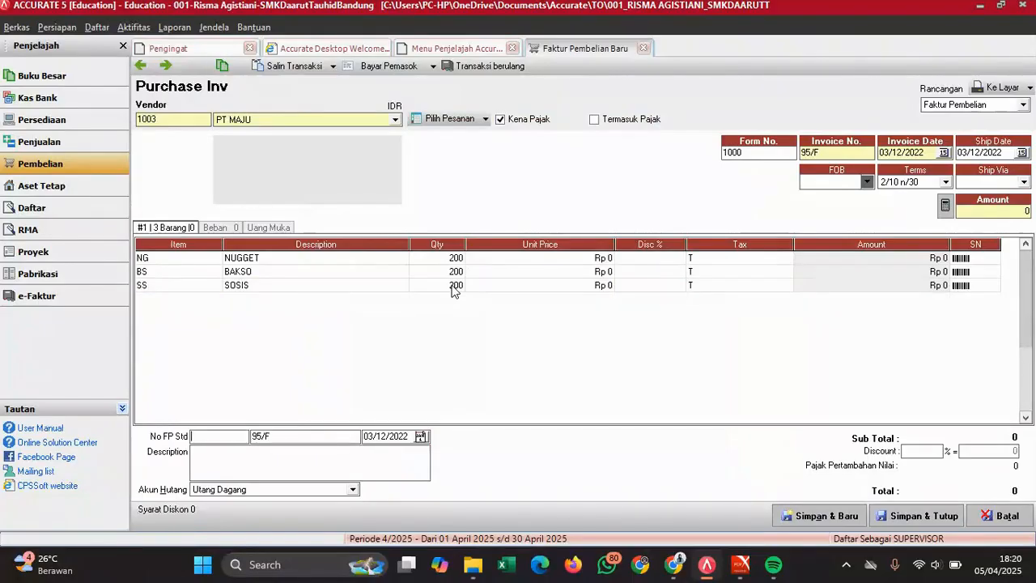
left_click(414, 289)
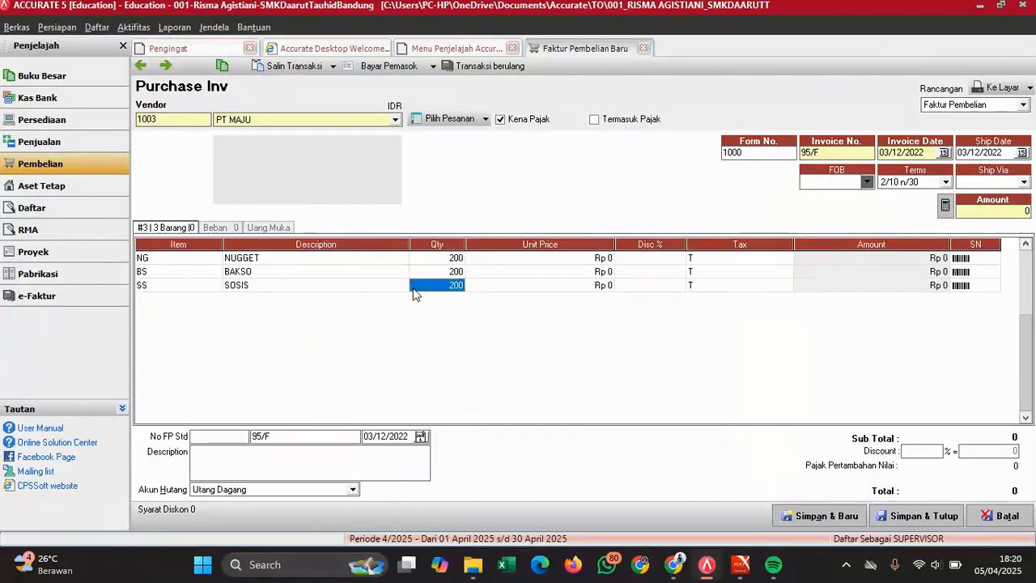
key("Return")
key("Return")
key("Return")
key("Return")
key("Return")
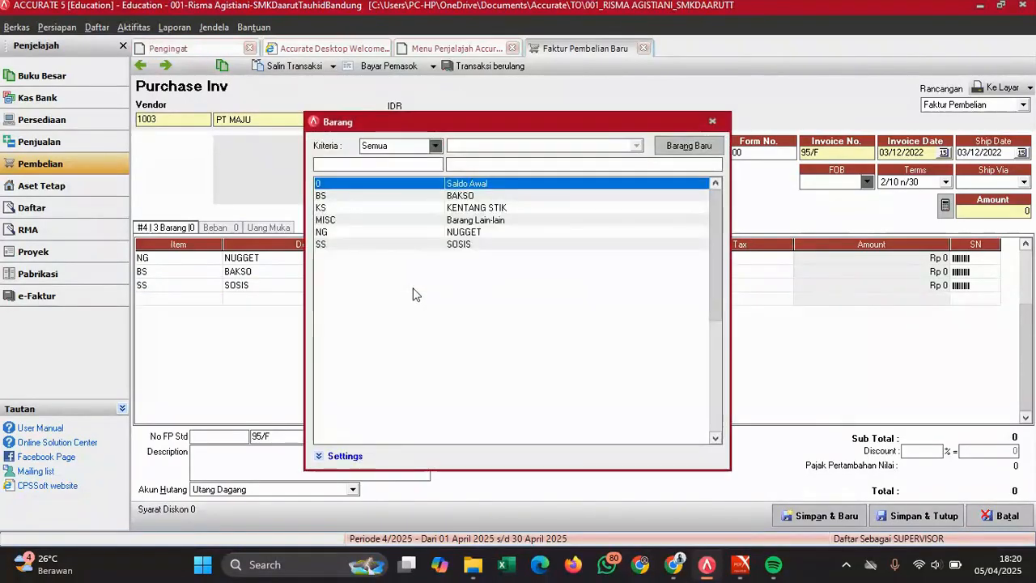
double_click(468, 207)
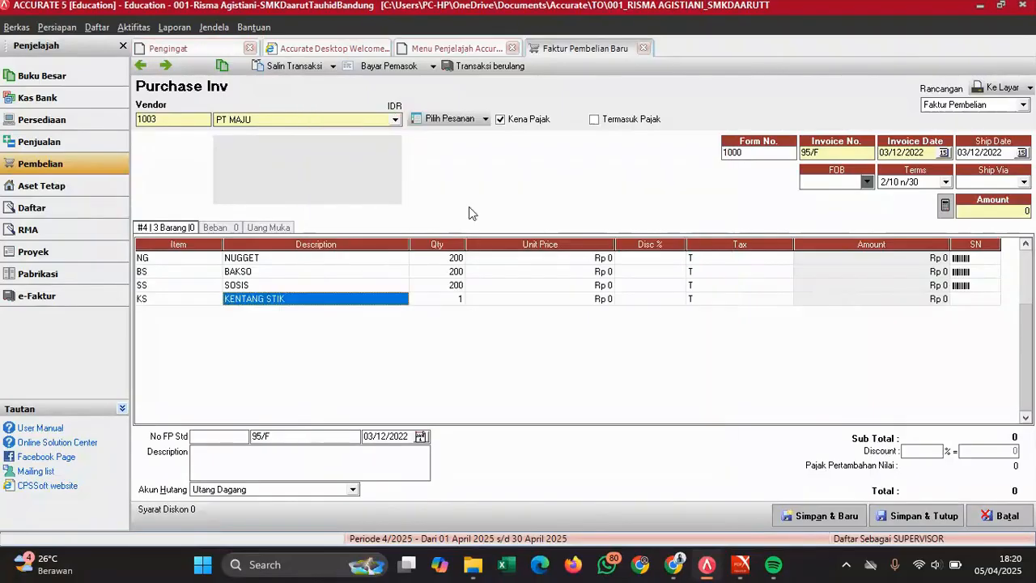
left_click(453, 302)
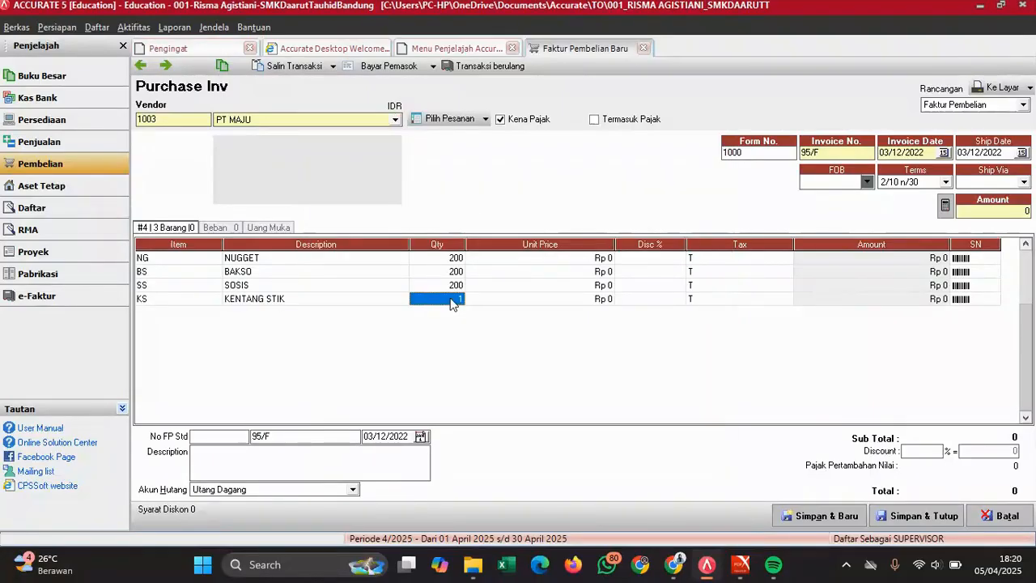
type("50")
left_click(605, 272)
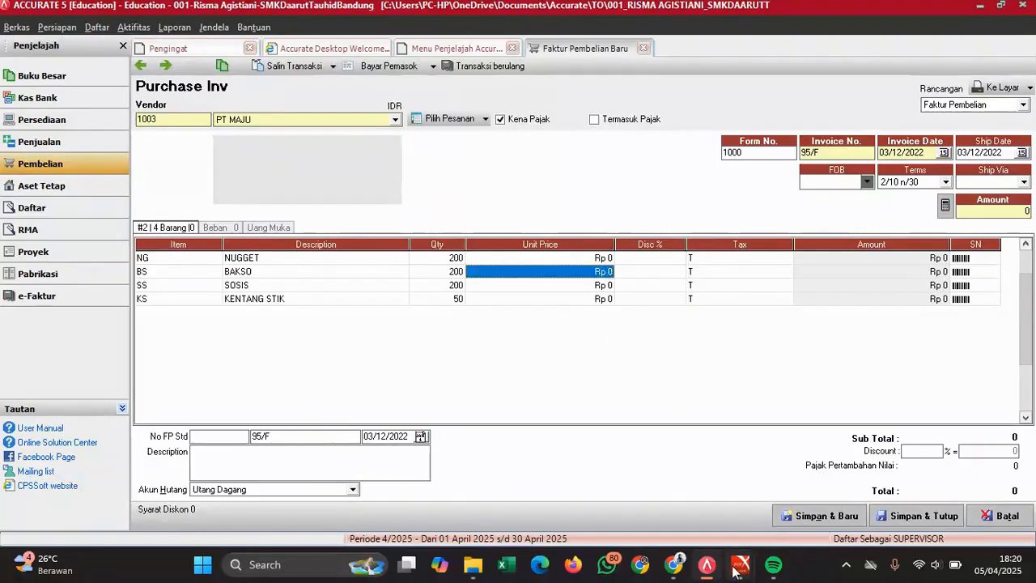
- Enter unit prices 48000, 27.000, 30000 and 18.000 down the four item lines
mouse_move(741, 561)
left_click(784, 485)
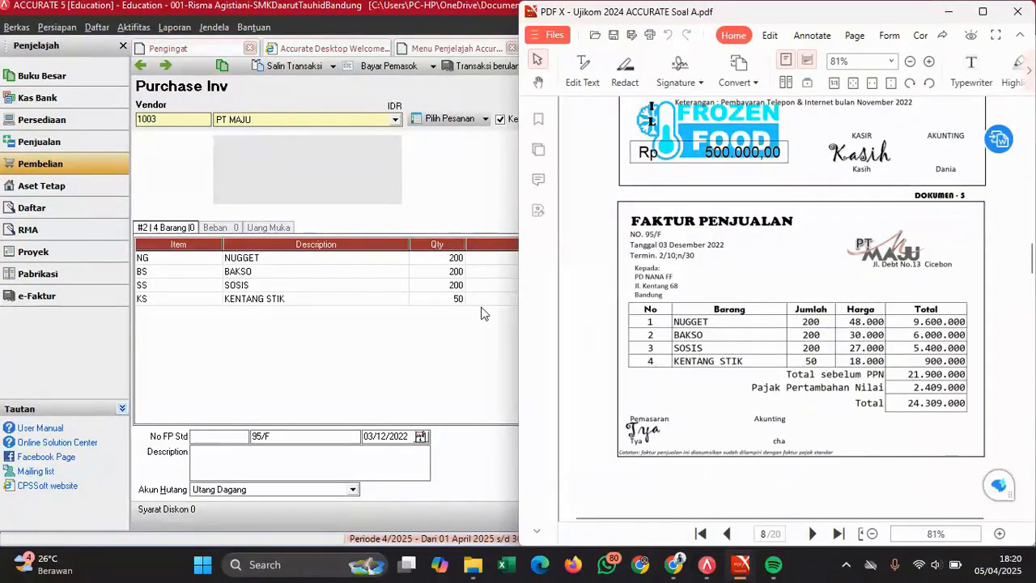
key("alt+Tab")
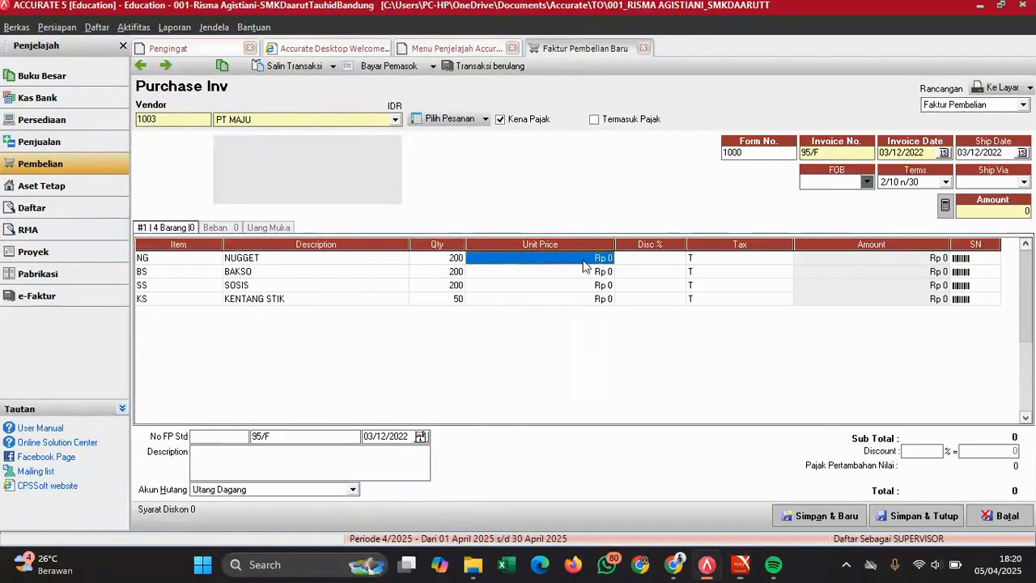
type("48000")
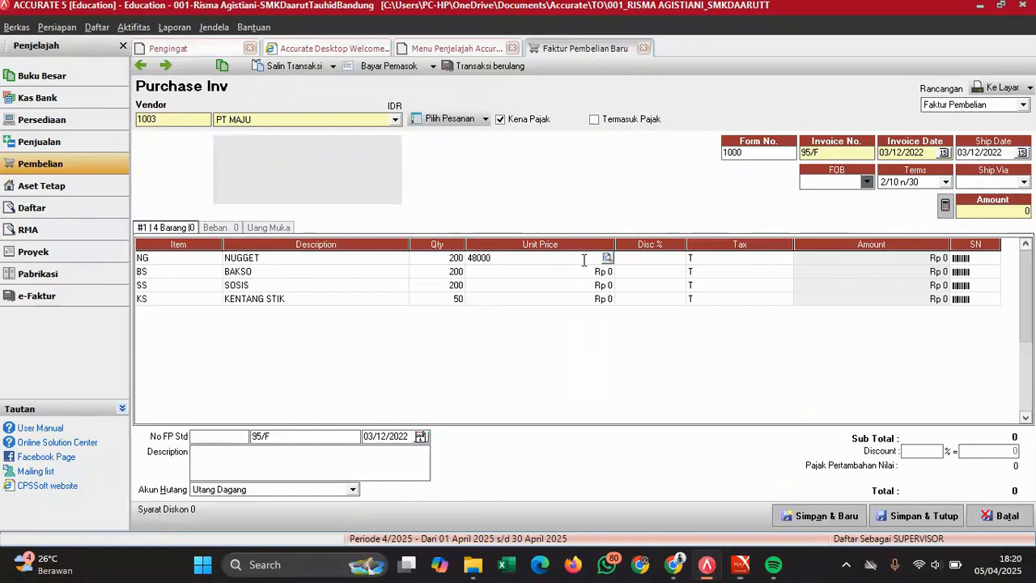
key("Down")
type("27.000")
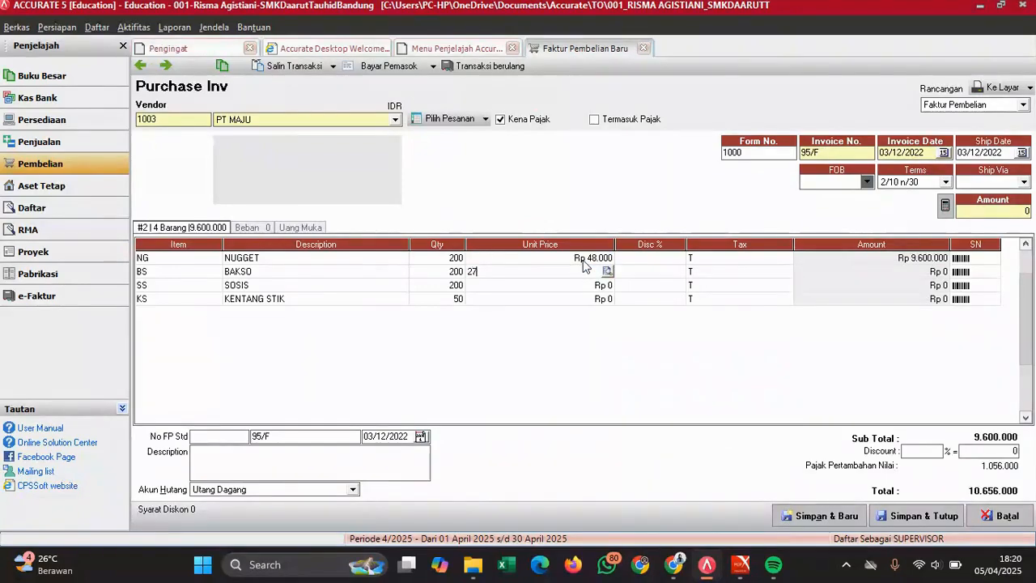
key("Down")
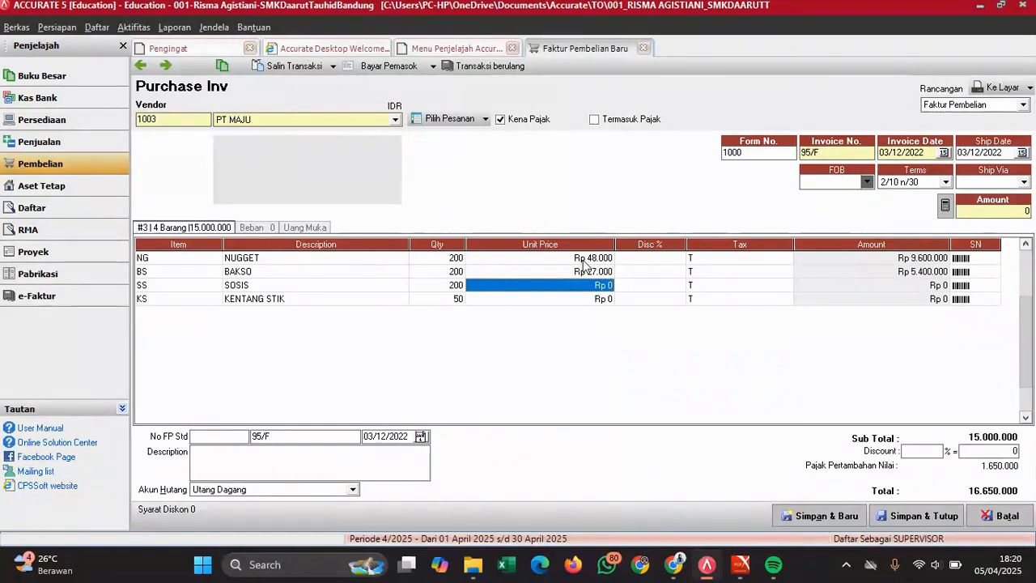
type("30000")
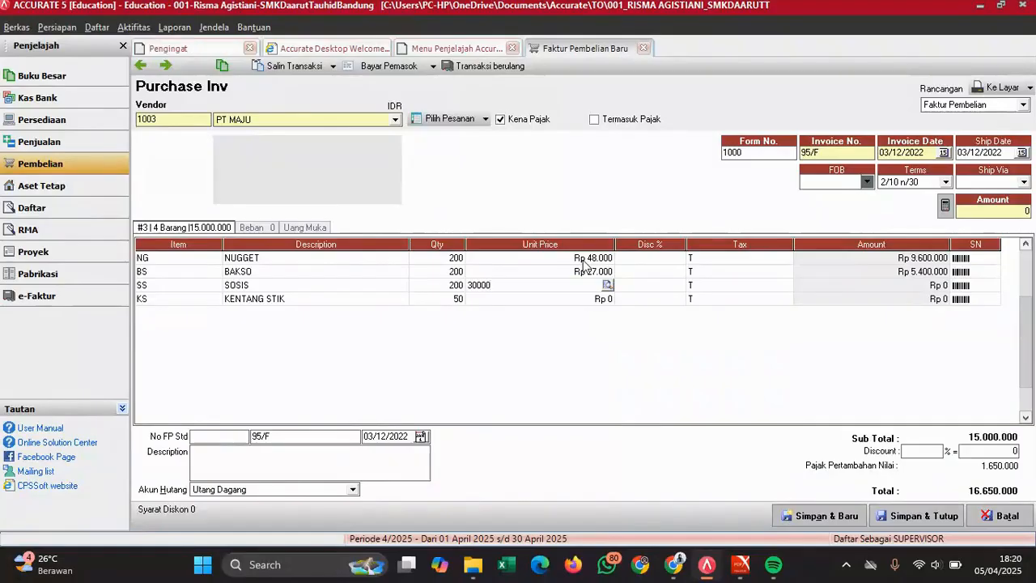
key("Down")
type("18")
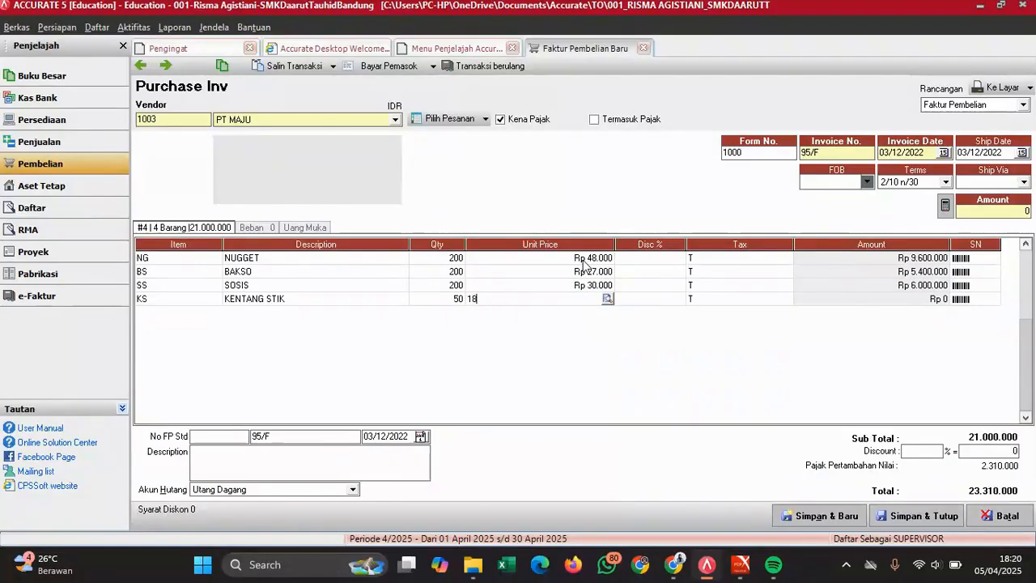
type(".000")
key("Tab")
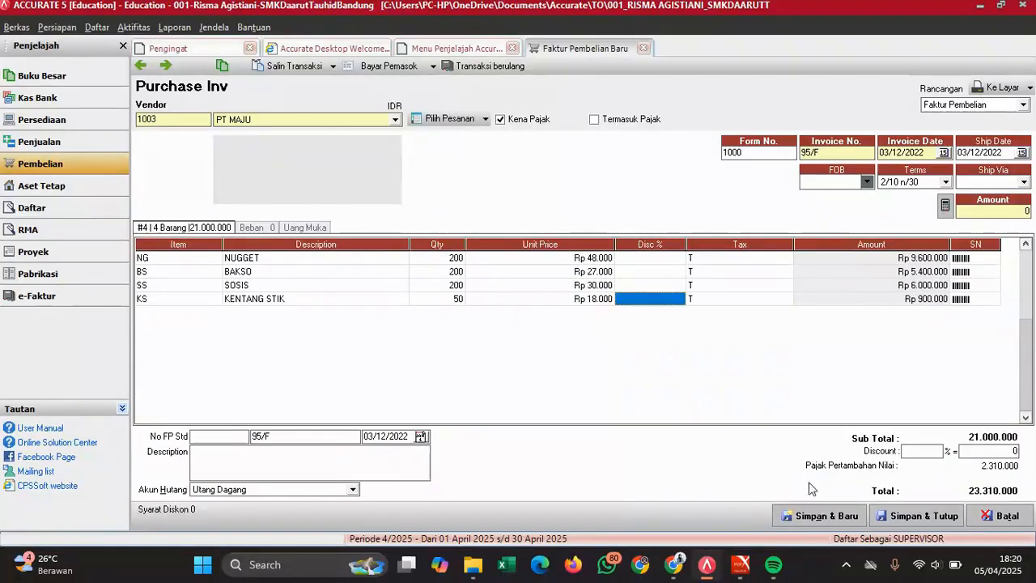
- Correct BAKSO to 30.000 and SOSIS to 27.000, giving a 24.309.000 total
mouse_move(741, 565)
left_click(791, 494)
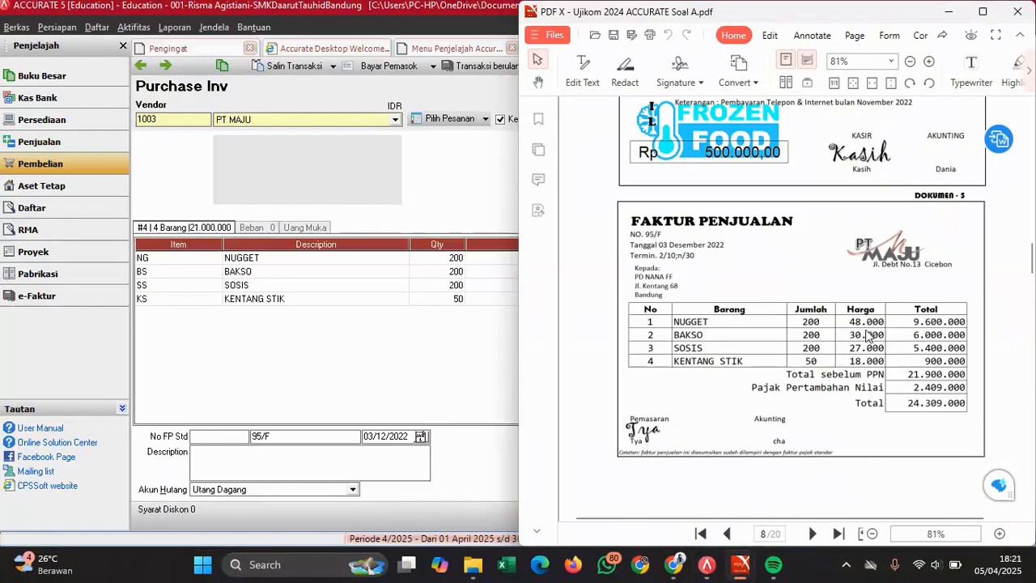
left_click(475, 342)
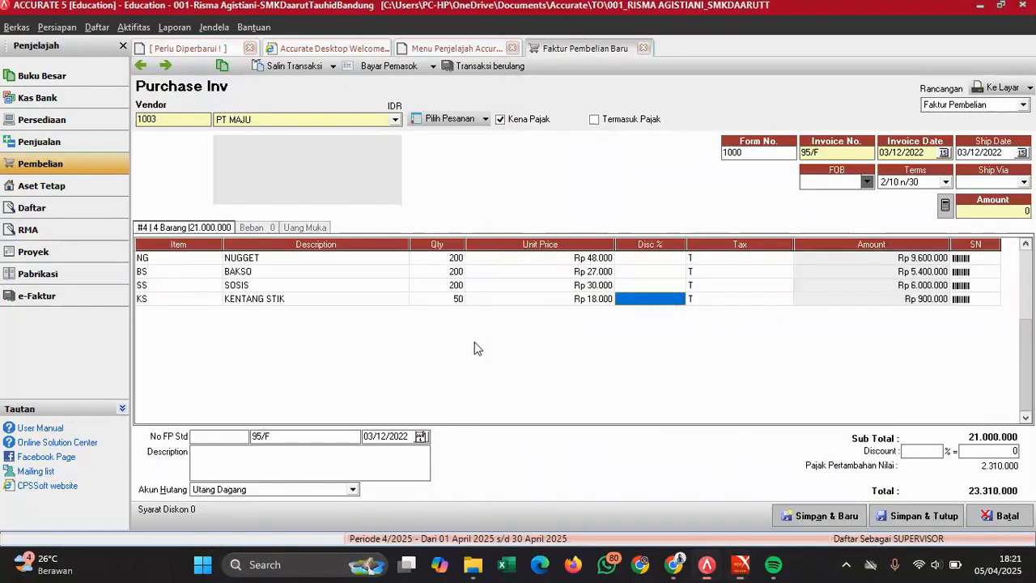
left_click(591, 272)
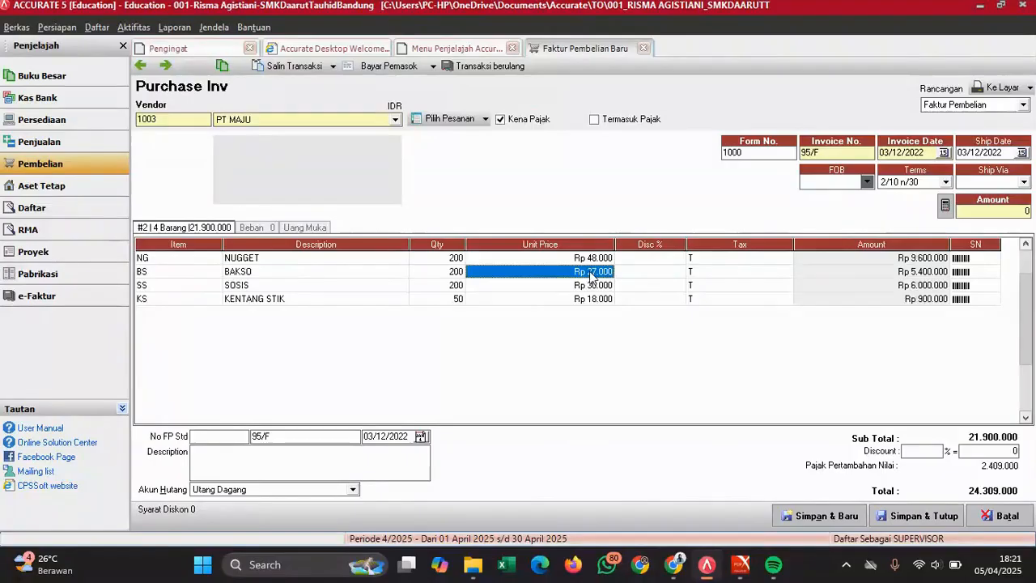
type("30000")
key("Return")
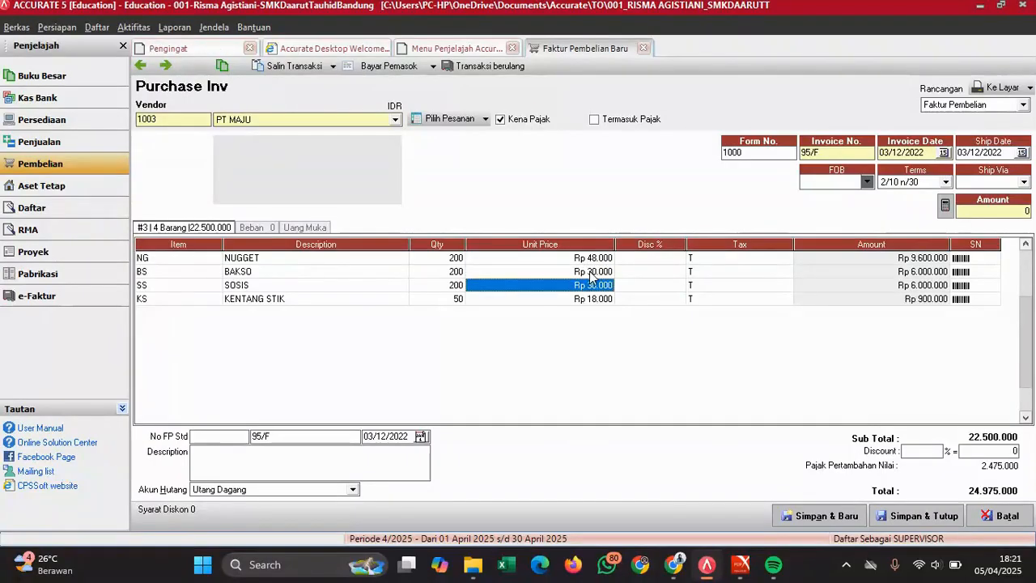
type("27000")
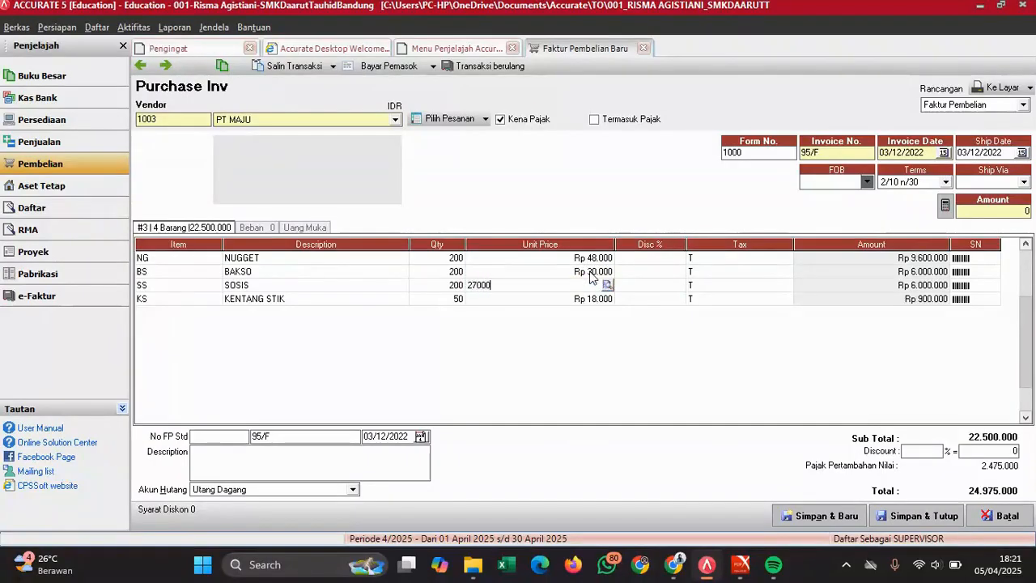
key("Tab")
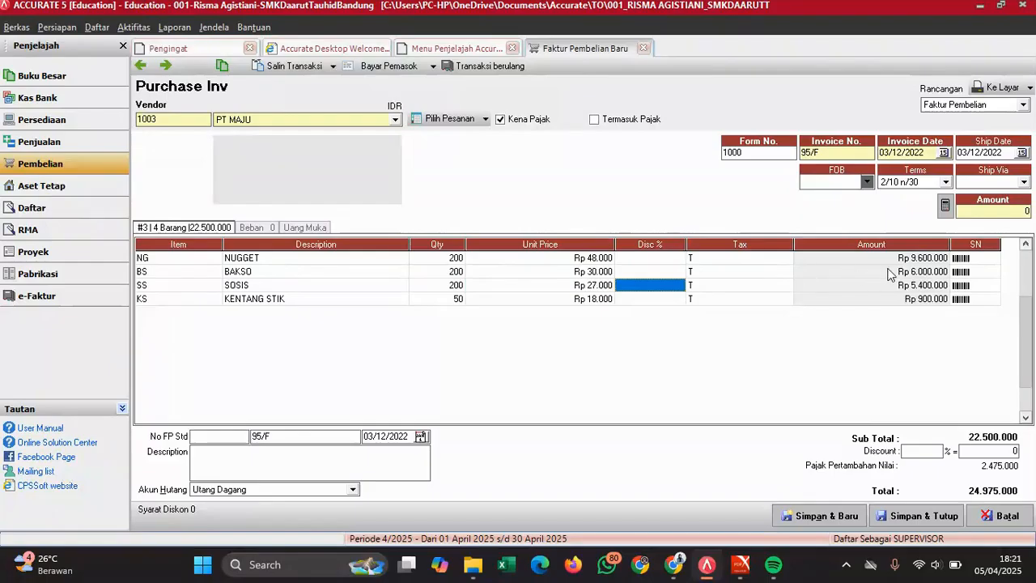
left_click(890, 271)
left_click(918, 262)
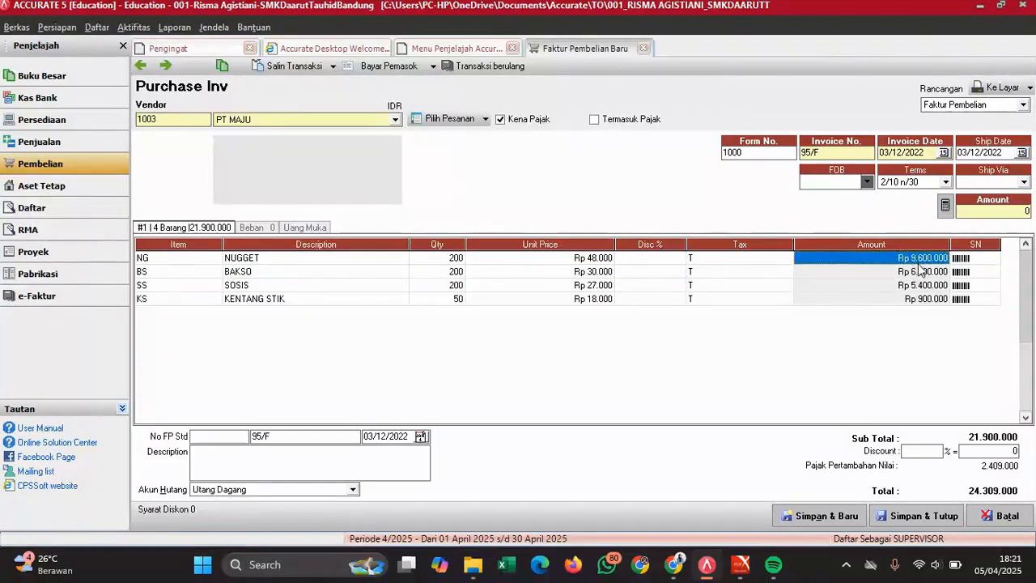
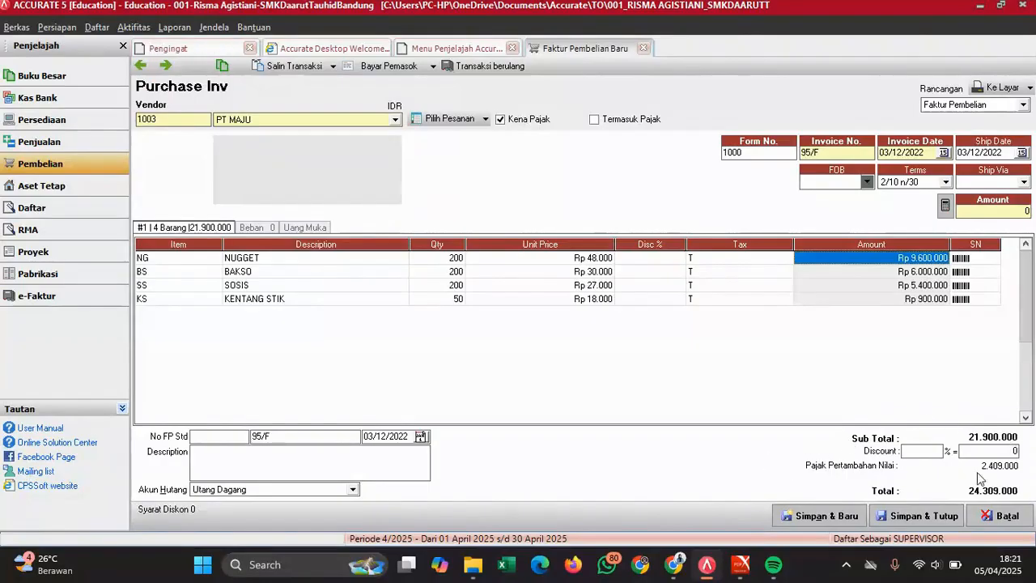
- Check PT MAJU invoice 95/F (24.309.000) against the exam PDF, then save and close it
mouse_move(742, 565)
left_click(765, 479)
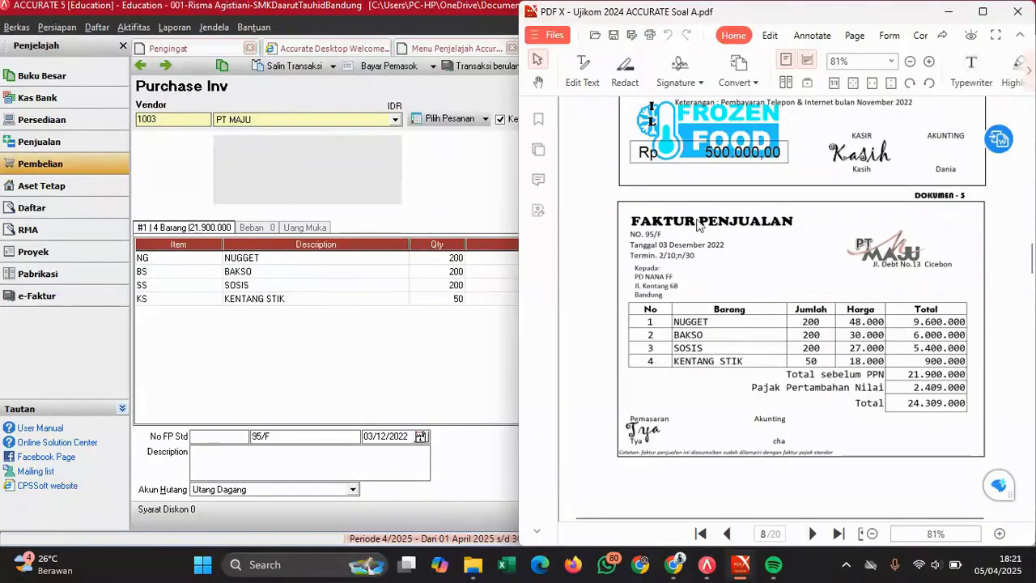
left_click(448, 319)
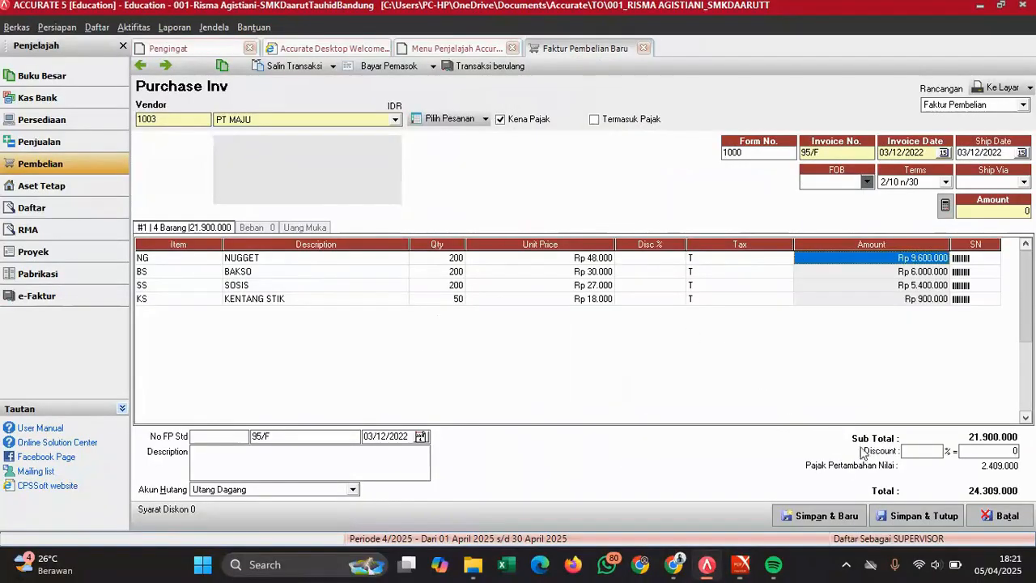
left_click(920, 518)
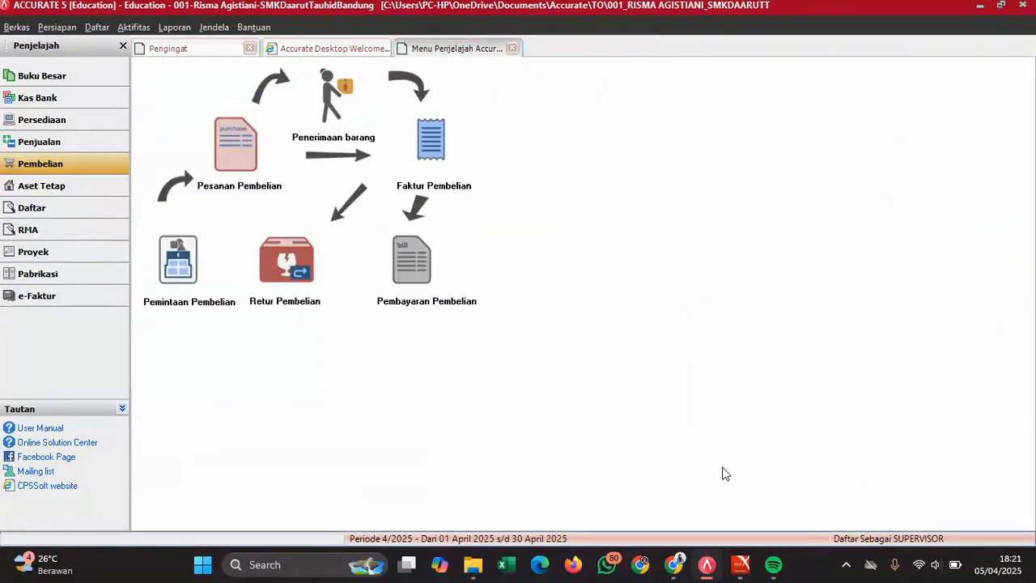
- Scroll the exam PDF to Dokumen 6 and start new sales invoice 02/FP beside it
mouse_move(741, 565)
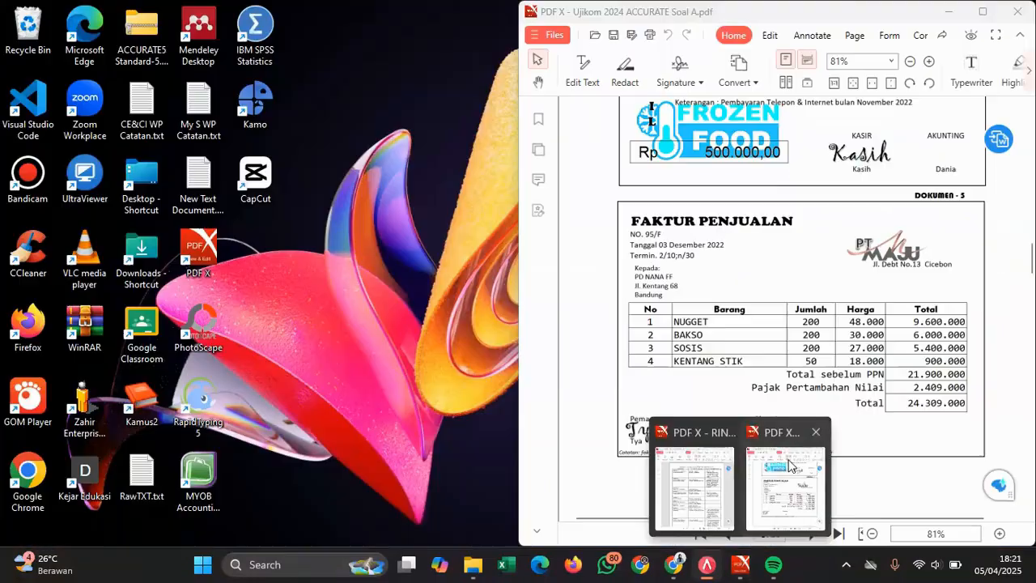
left_click(789, 469)
scroll(838, 347, "down", 10)
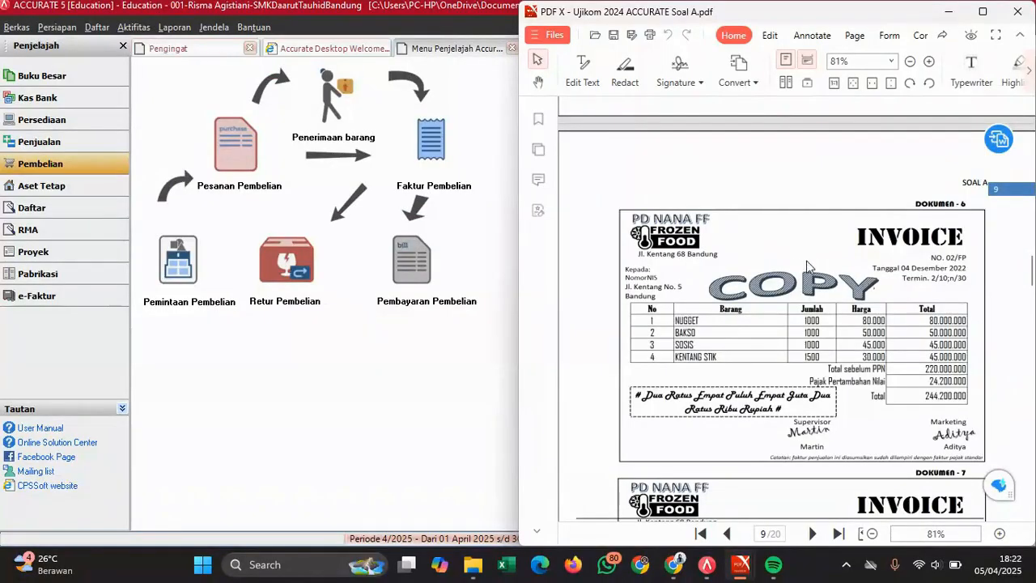
left_click(58, 142)
left_click(442, 153)
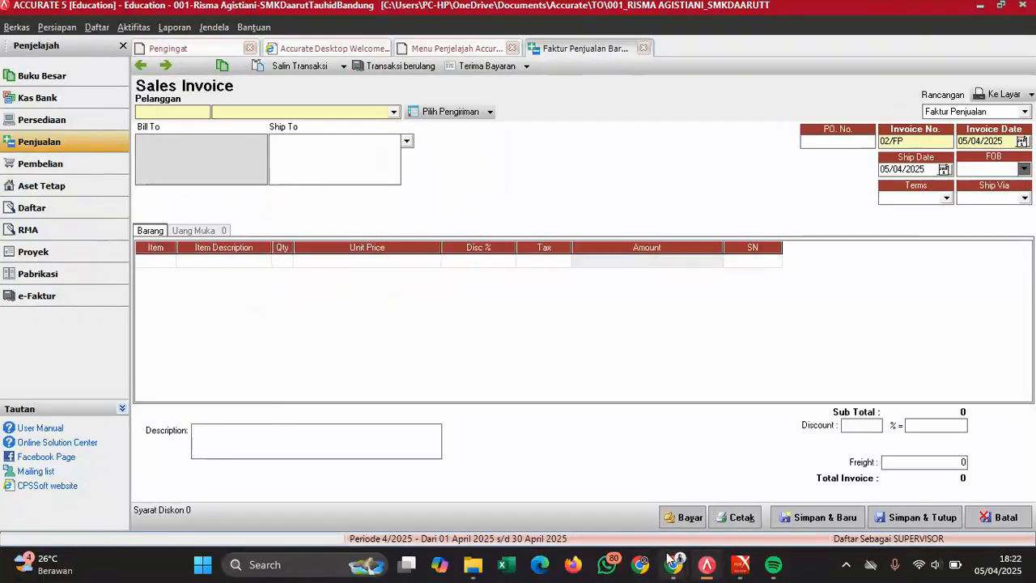
mouse_move(740, 564)
left_click(775, 501)
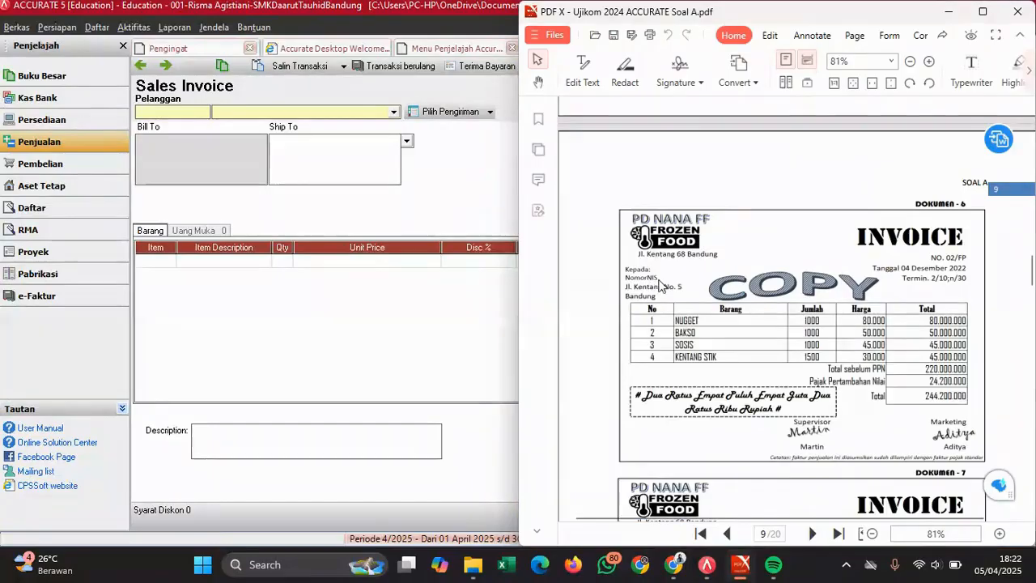
- Choose the invoice's customer from the Pelanggan list, checking it against the source invoice
left_click(288, 112)
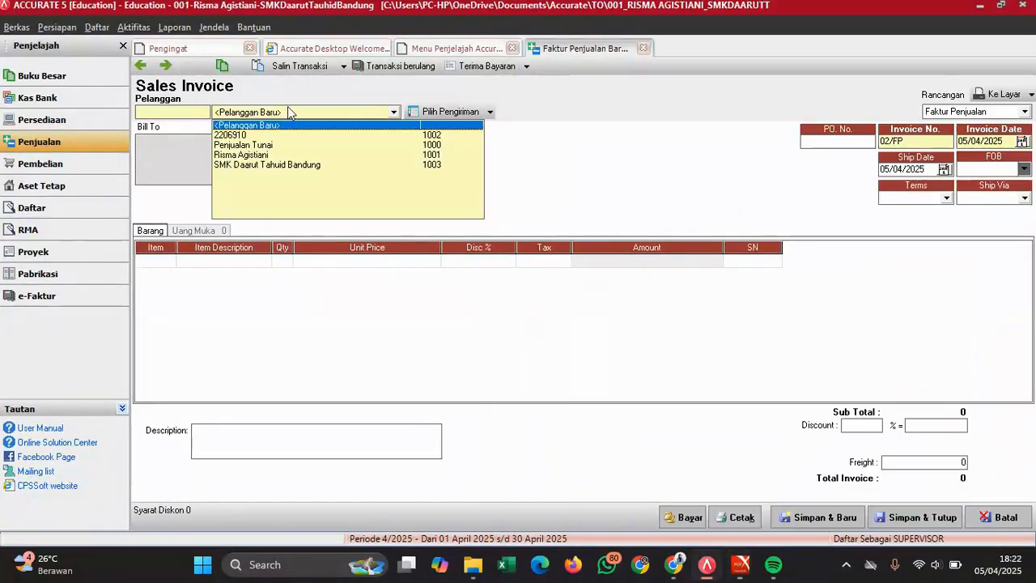
left_click(243, 135)
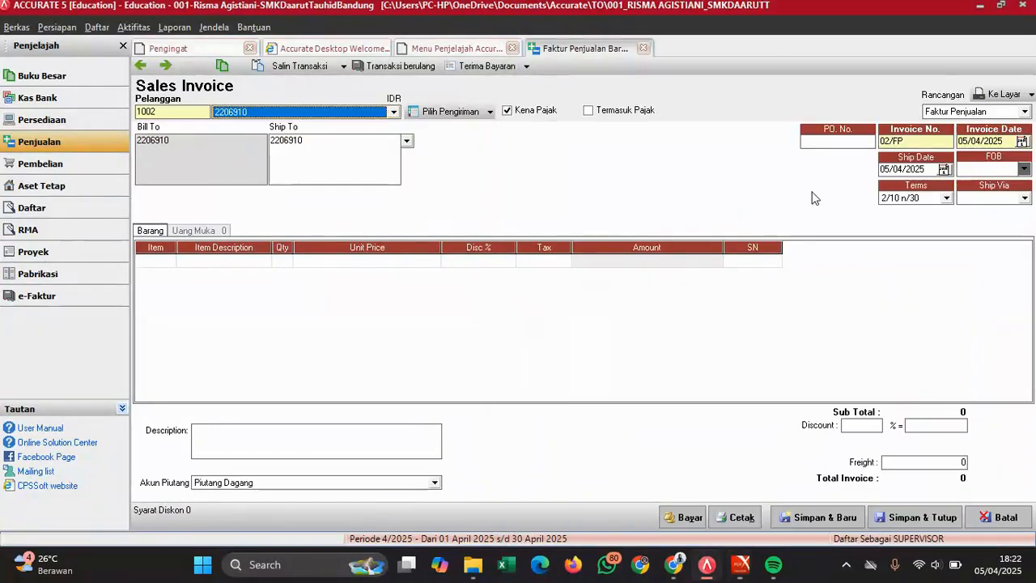
mouse_move(741, 564)
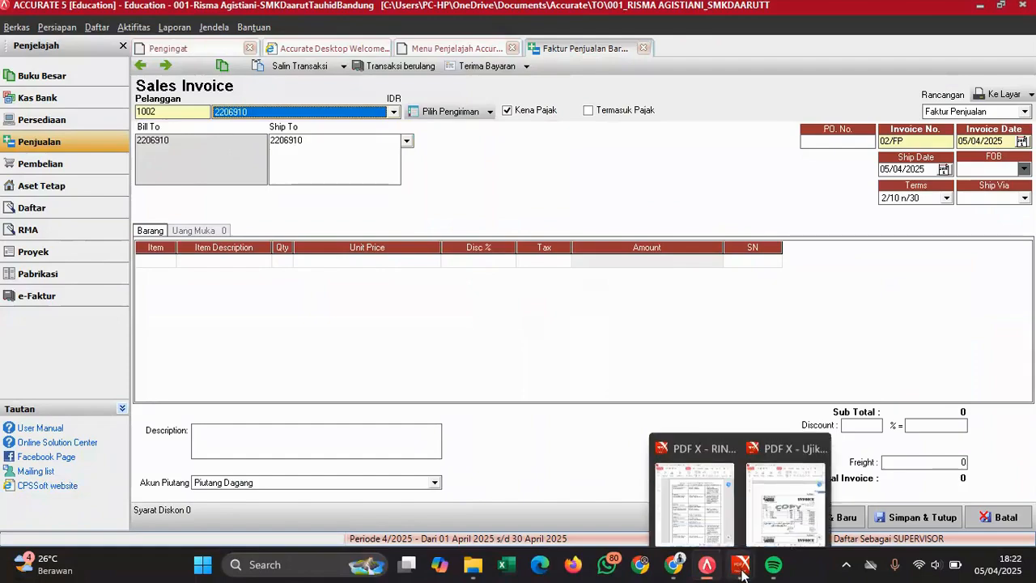
left_click(786, 450)
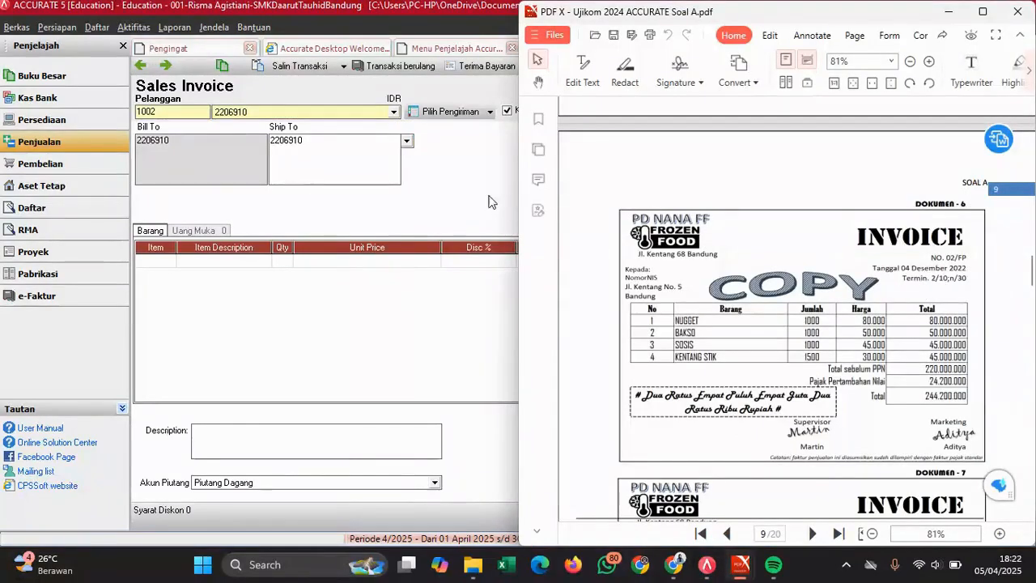
left_click(435, 192)
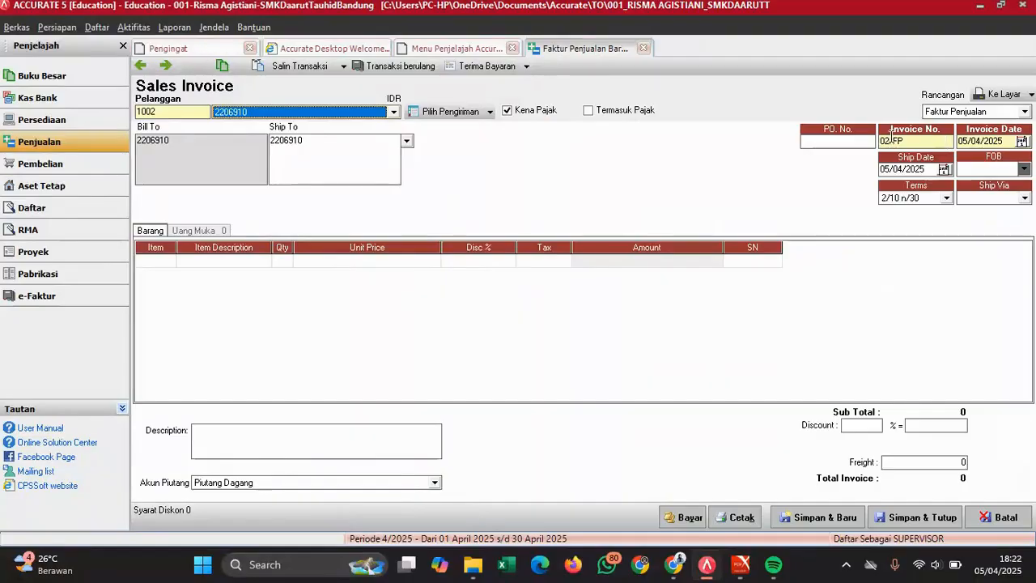
- Set the invoice date and ship date to 04/12/2022
left_click(1006, 138)
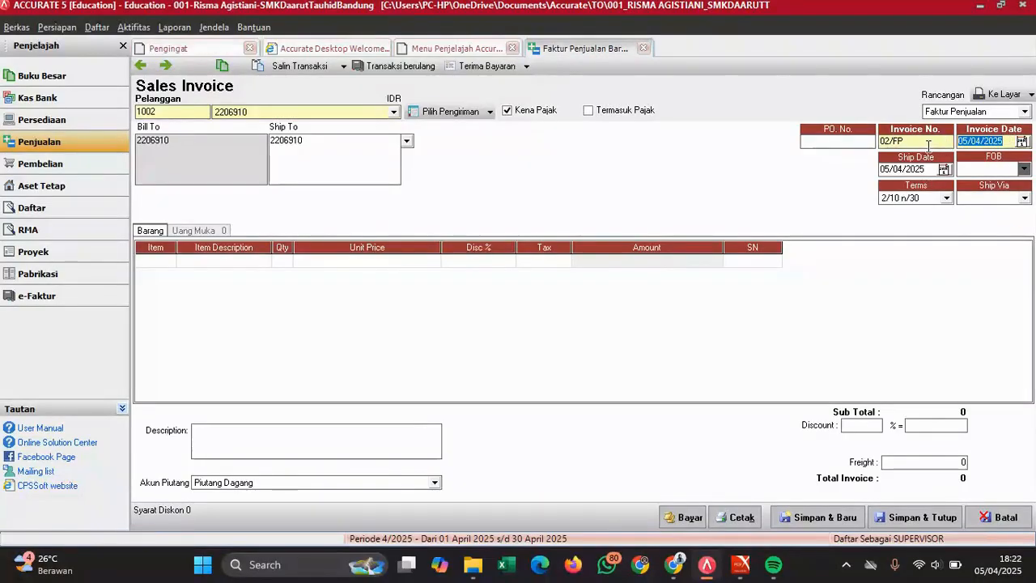
type("04")
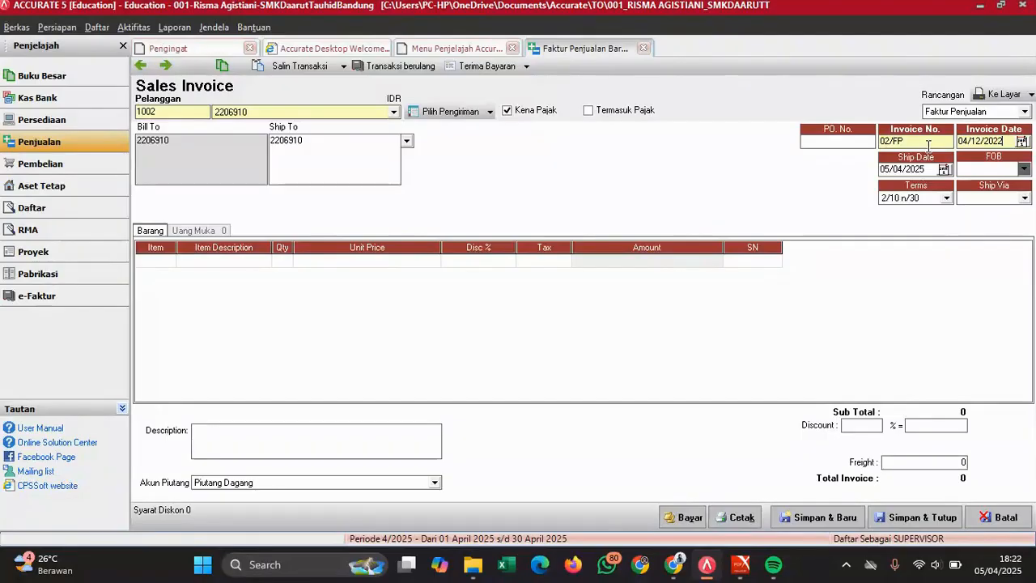
left_click(927, 168)
type("04/12/")
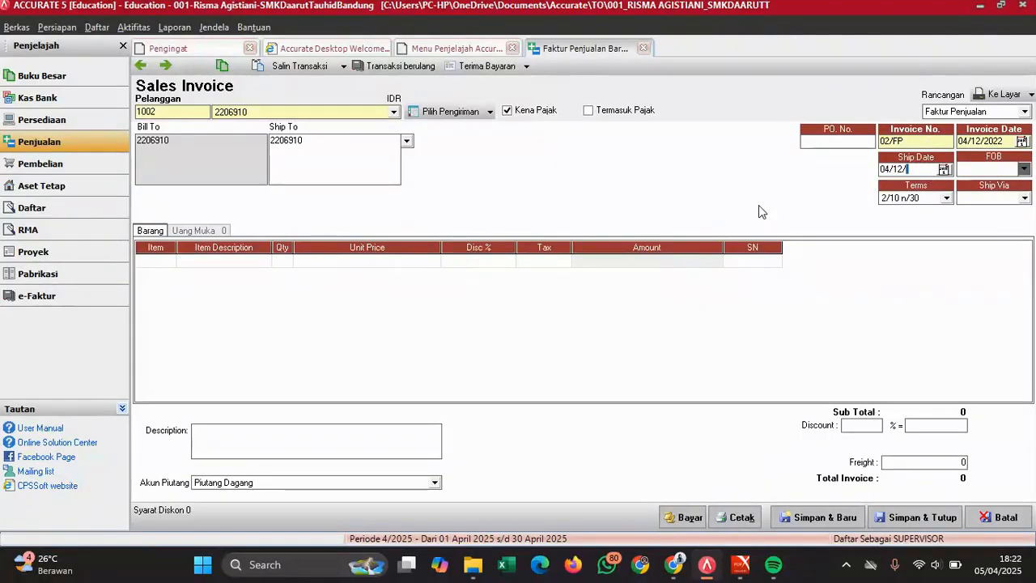
type("2022")
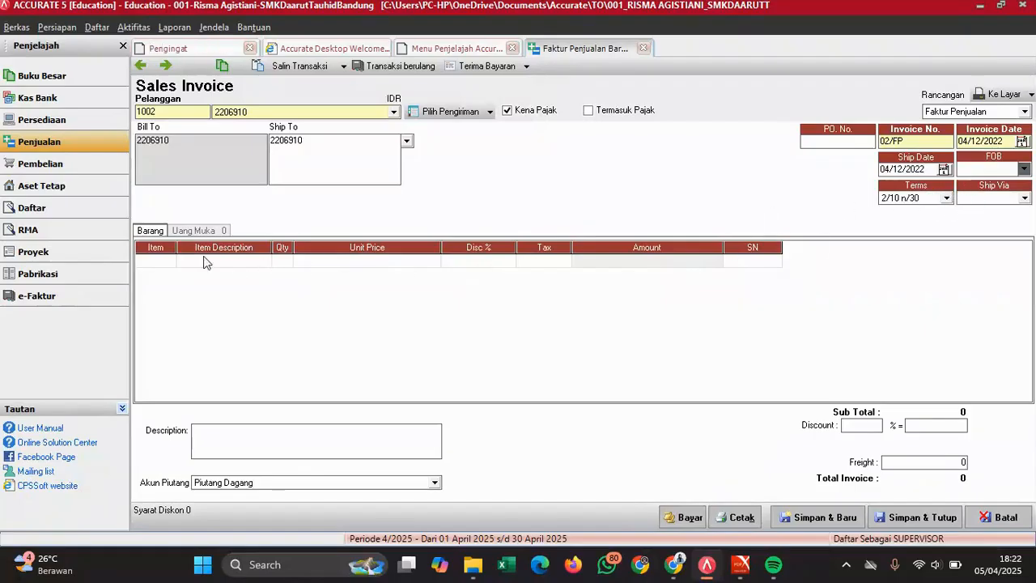
- Move to the first item line and review the source invoice's item list
left_click(162, 261)
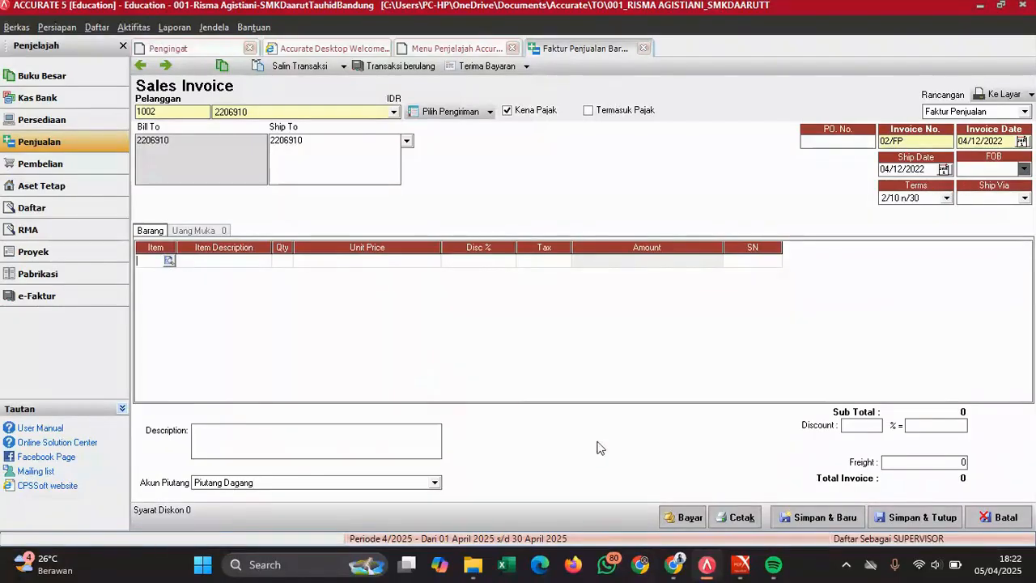
mouse_move(741, 567)
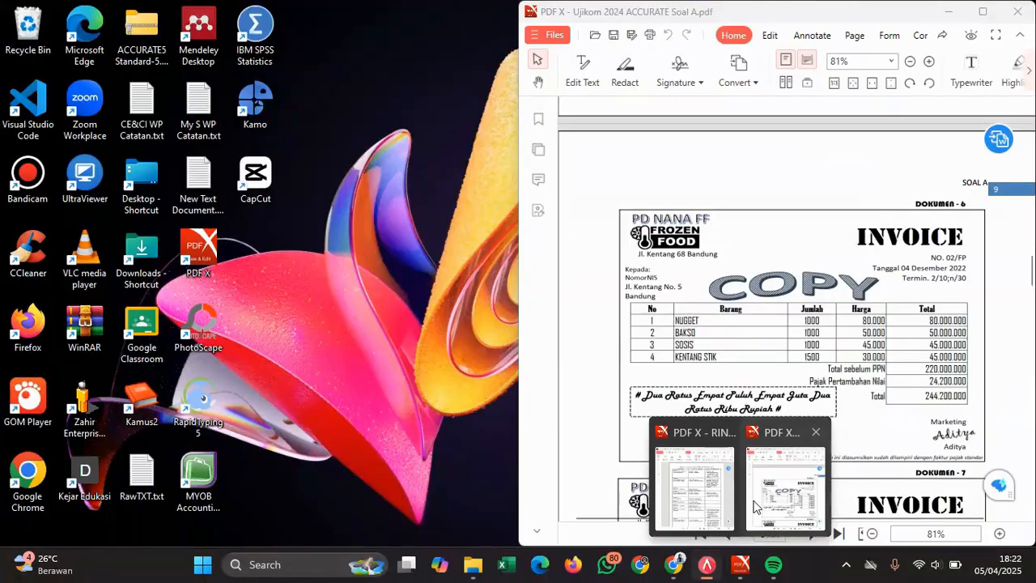
left_click(754, 507)
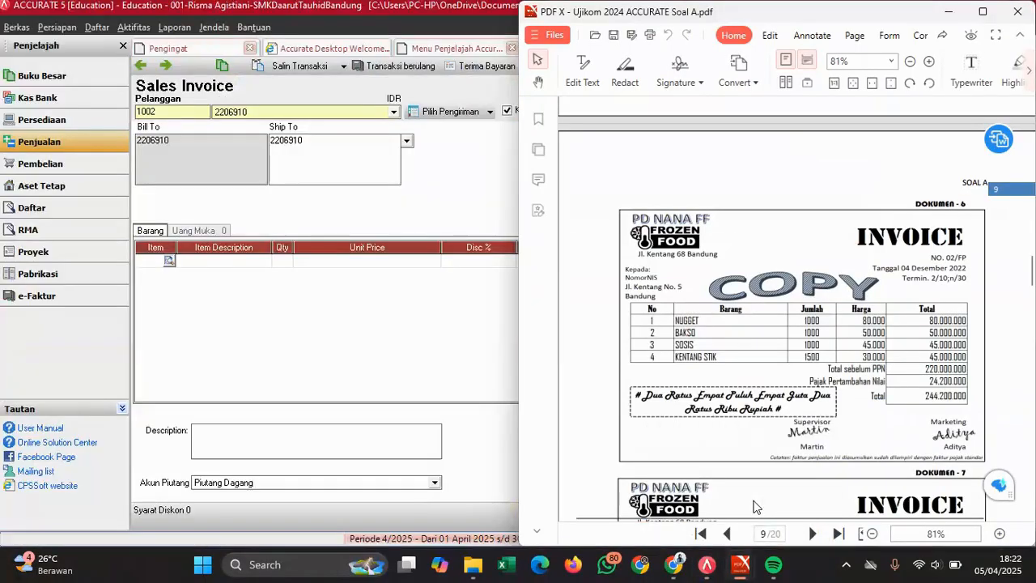
left_click(388, 368)
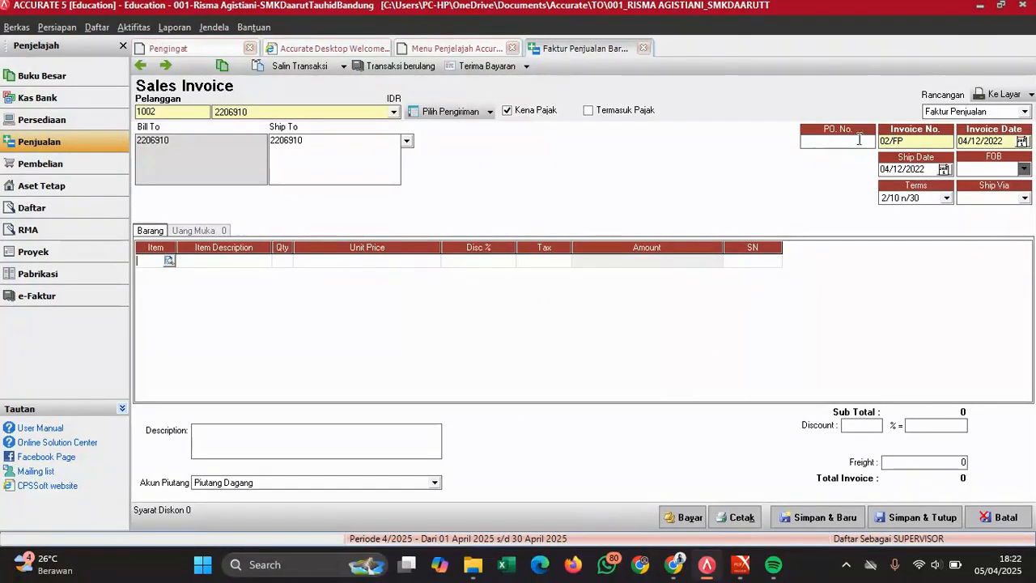
mouse_move(740, 564)
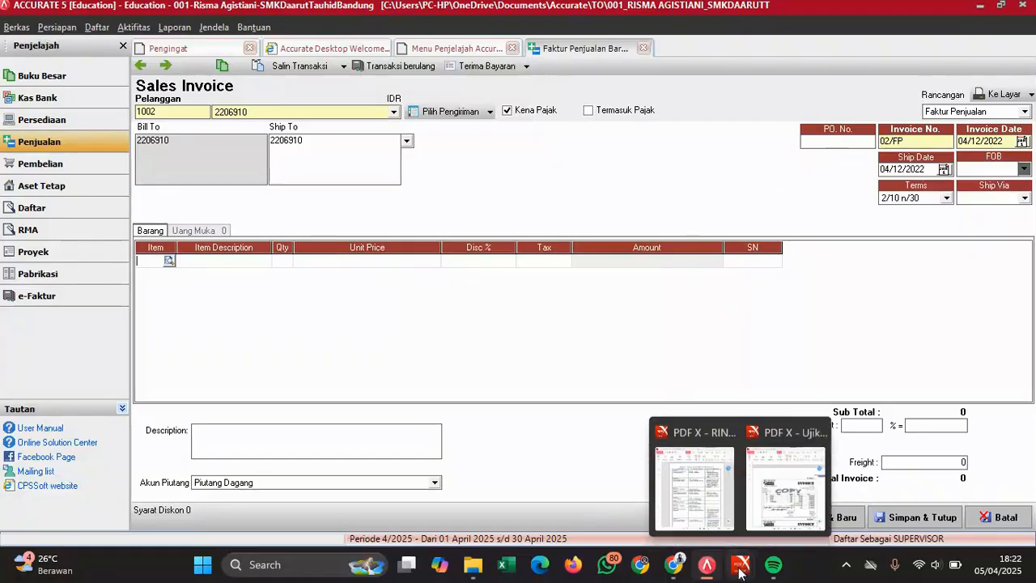
left_click(798, 491)
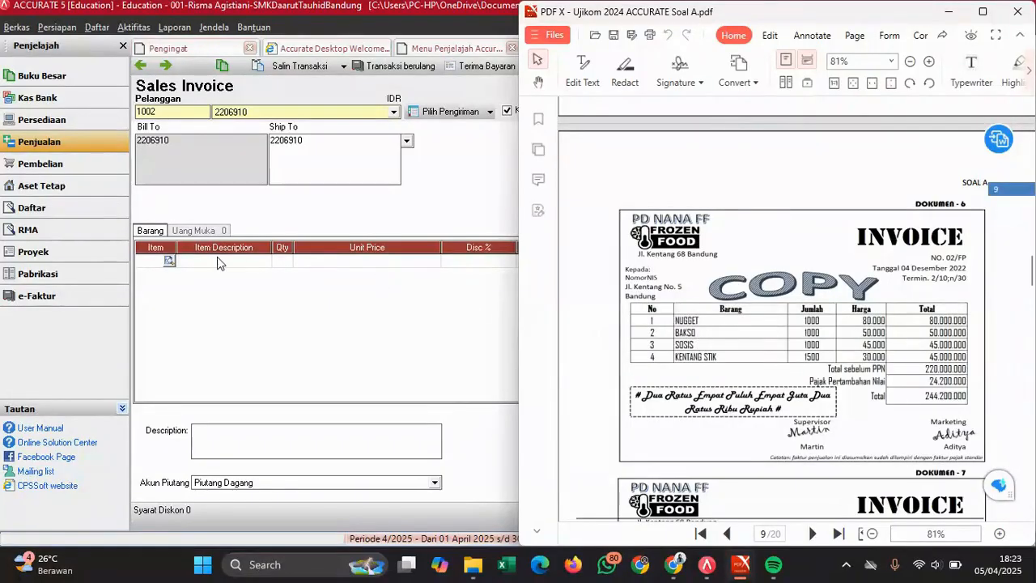
- Add NUGGET and BAKSO as the first two lines, each with quantity 1.000
left_click(169, 261)
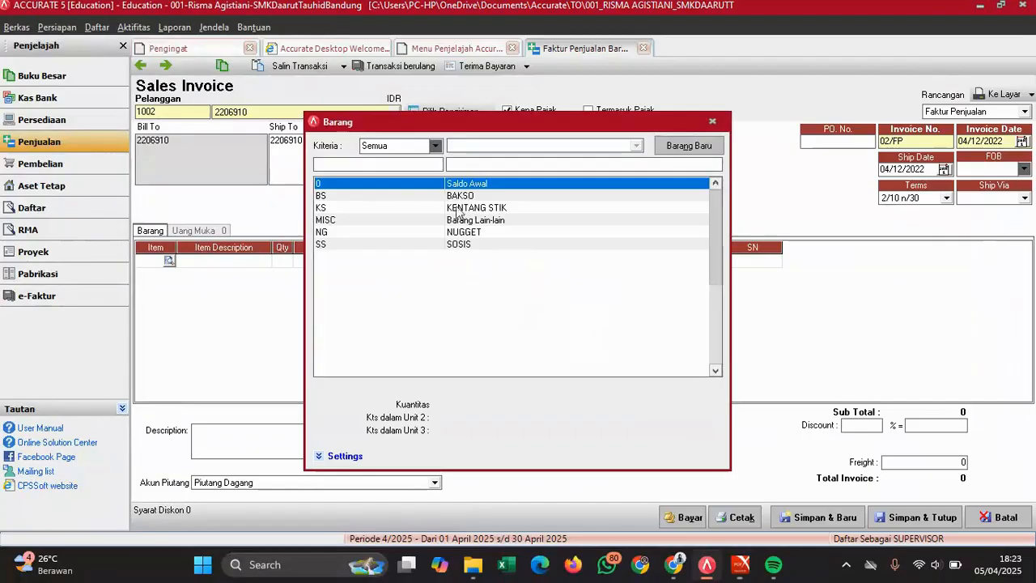
double_click(470, 234)
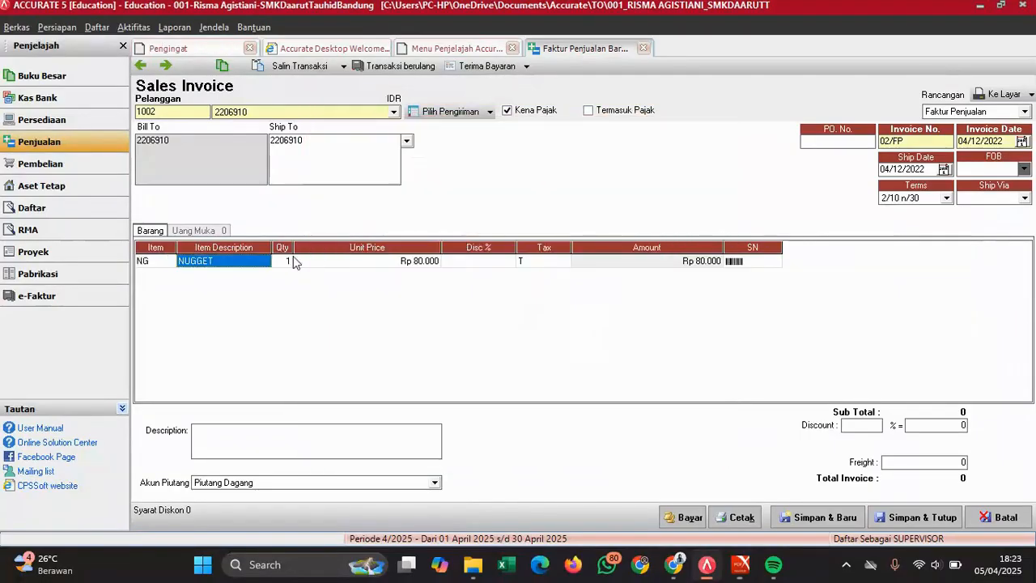
key("Tab")
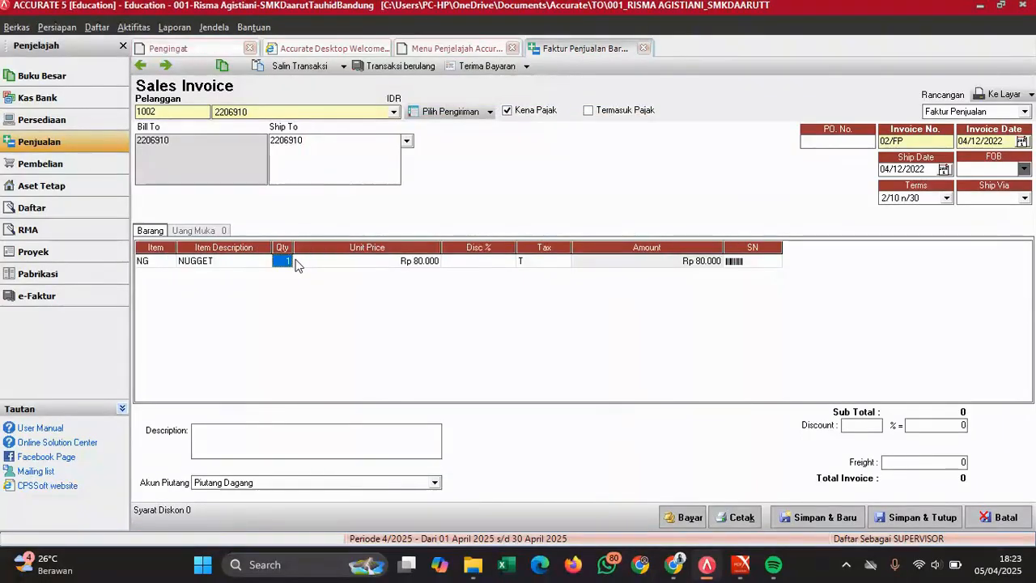
type("1.000")
key("Tab")
key("Tab")
key("Tab")
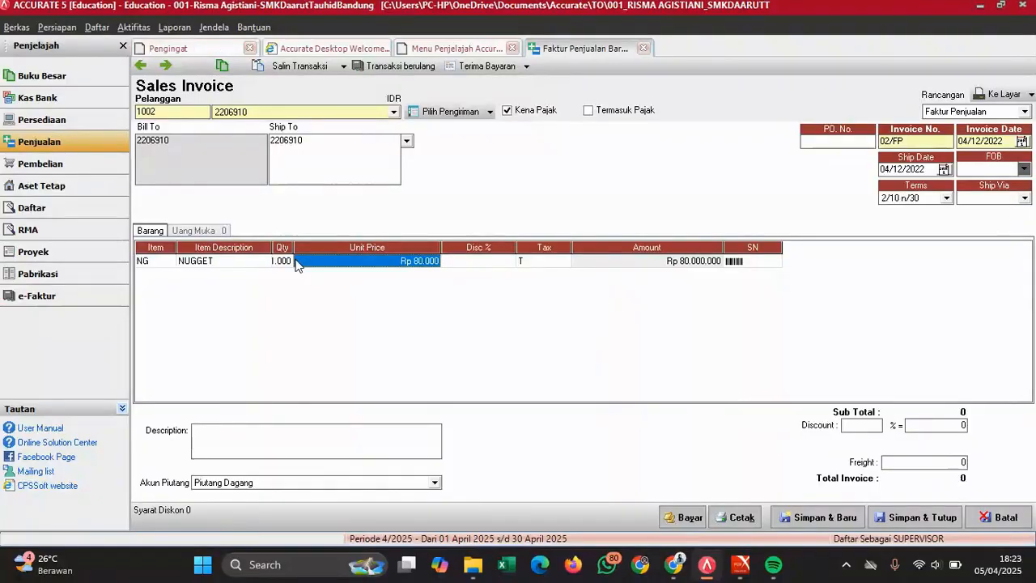
key("Tab")
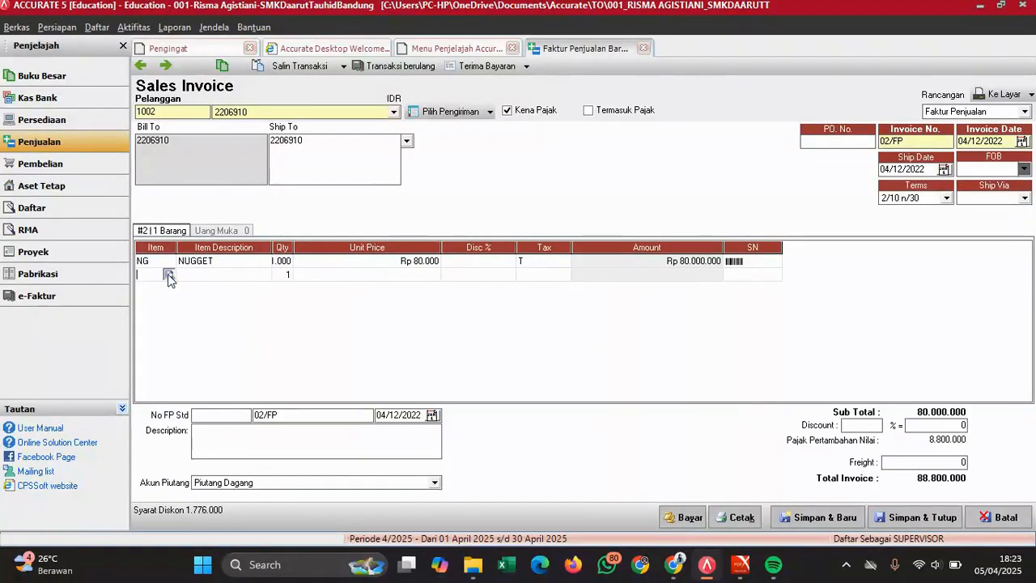
left_click(169, 274)
double_click(469, 196)
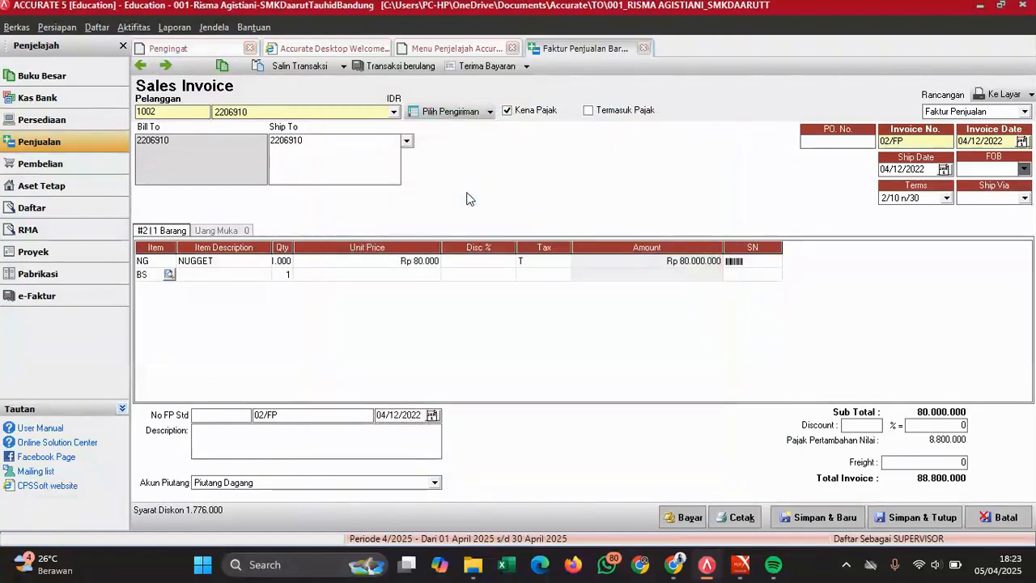
left_click(285, 273)
left_click(286, 273)
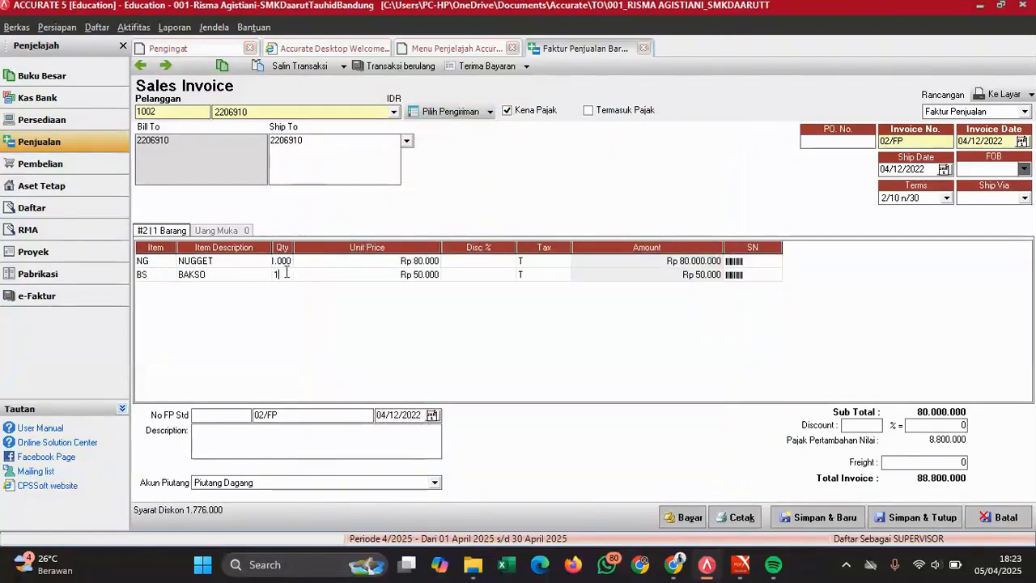
key("Tab")
key("Tab")
key("Tab")
key("Tab")
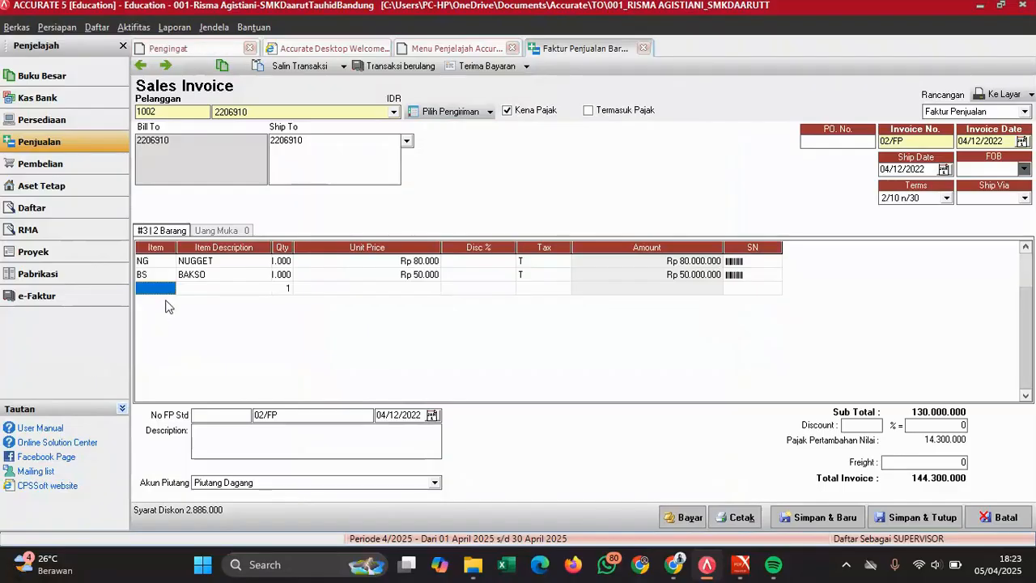
- Add SOSIS with quantity 1000 and KENTANG STIK with quantity 1.500, dropping the empty fifth row
left_click(166, 289)
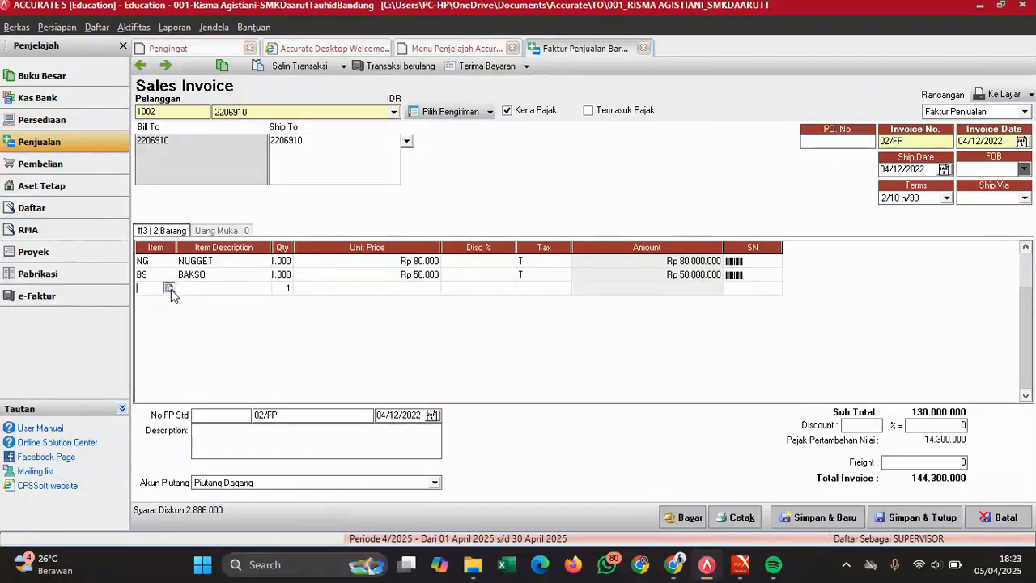
left_click(169, 288)
double_click(472, 247)
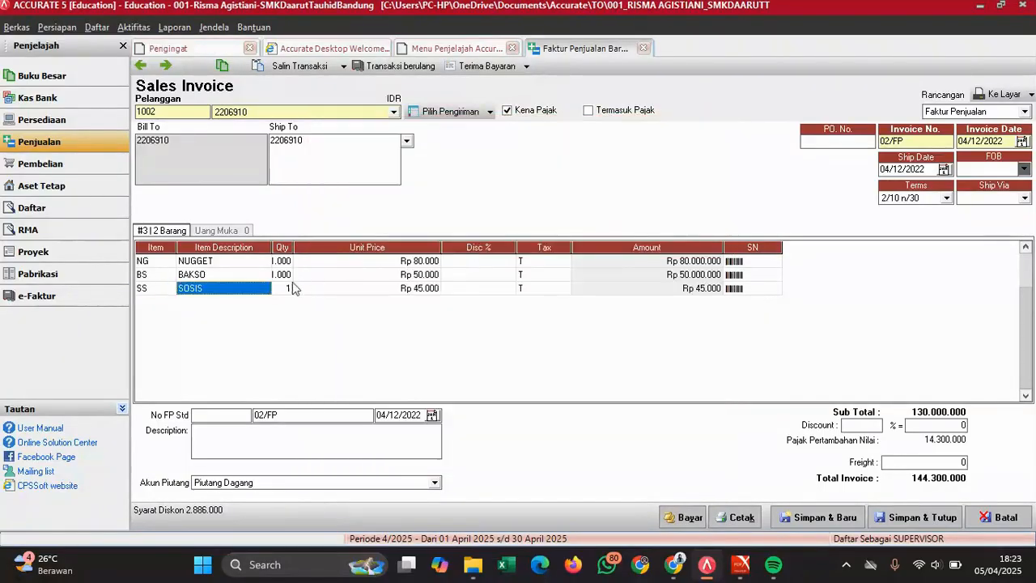
left_click(286, 289)
type("1000")
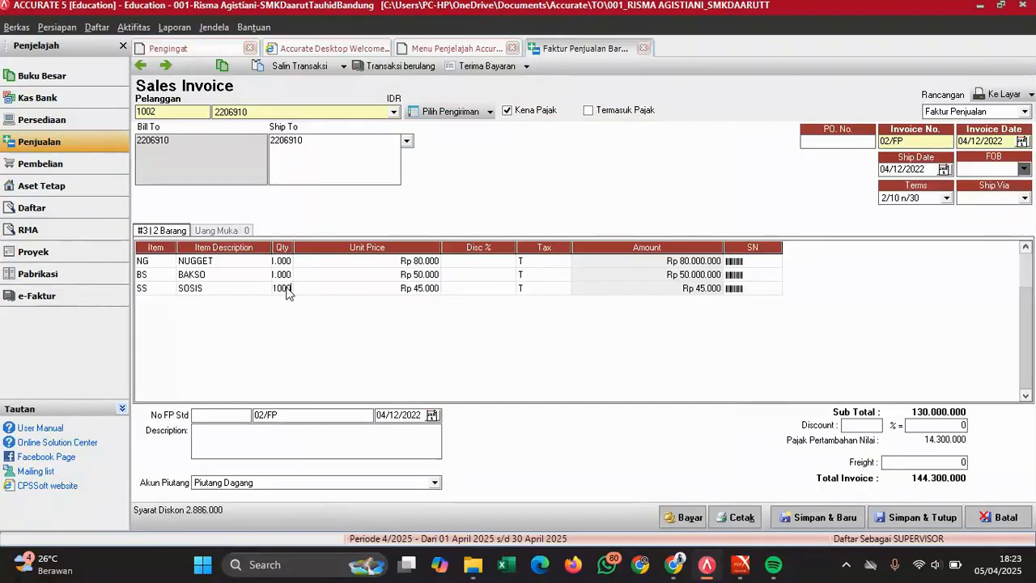
key("Tab")
key("Tab")
key("Tab")
key("Tab")
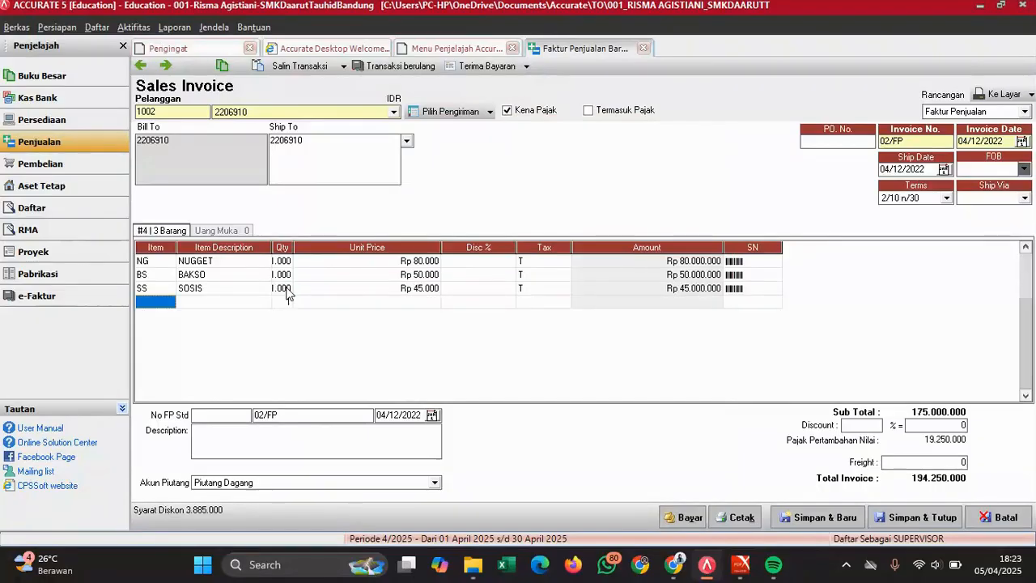
left_click(170, 302)
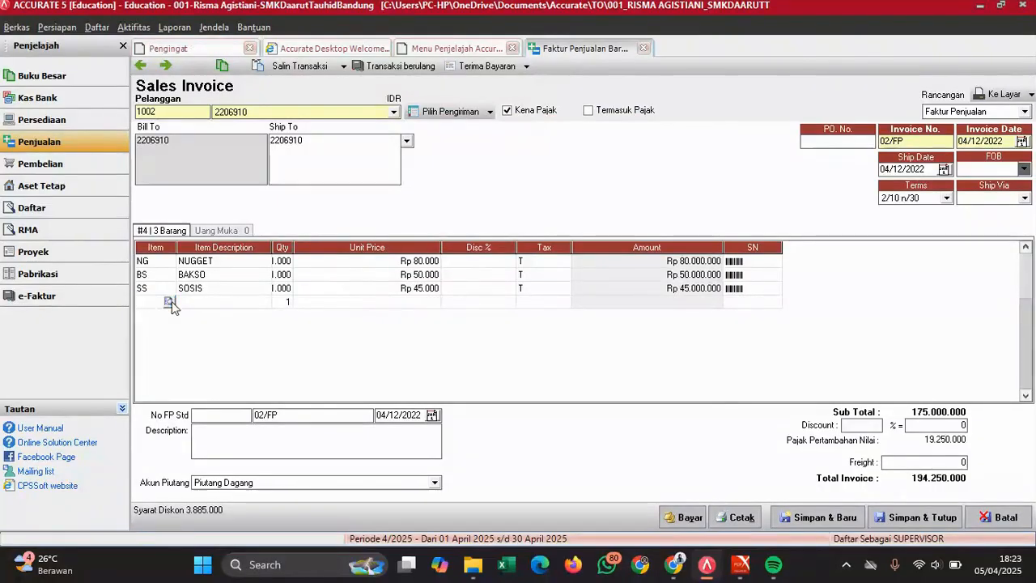
left_click(168, 302)
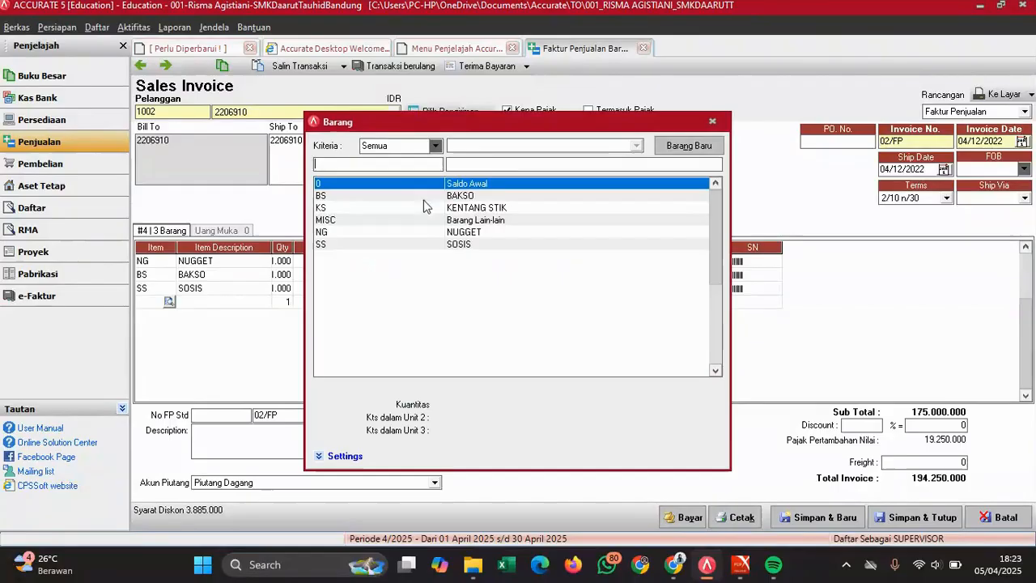
double_click(485, 212)
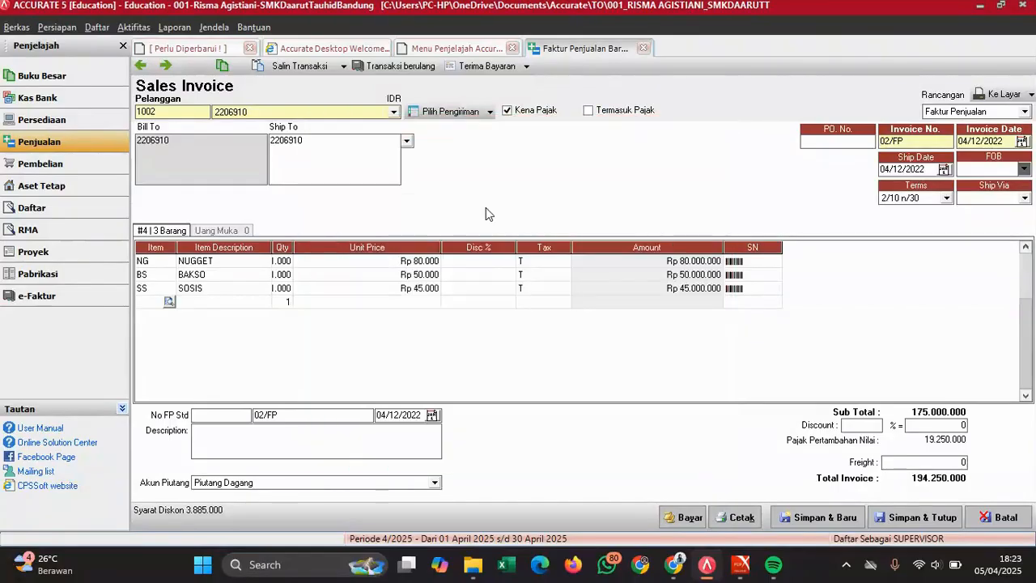
left_click(280, 302)
type("1.500")
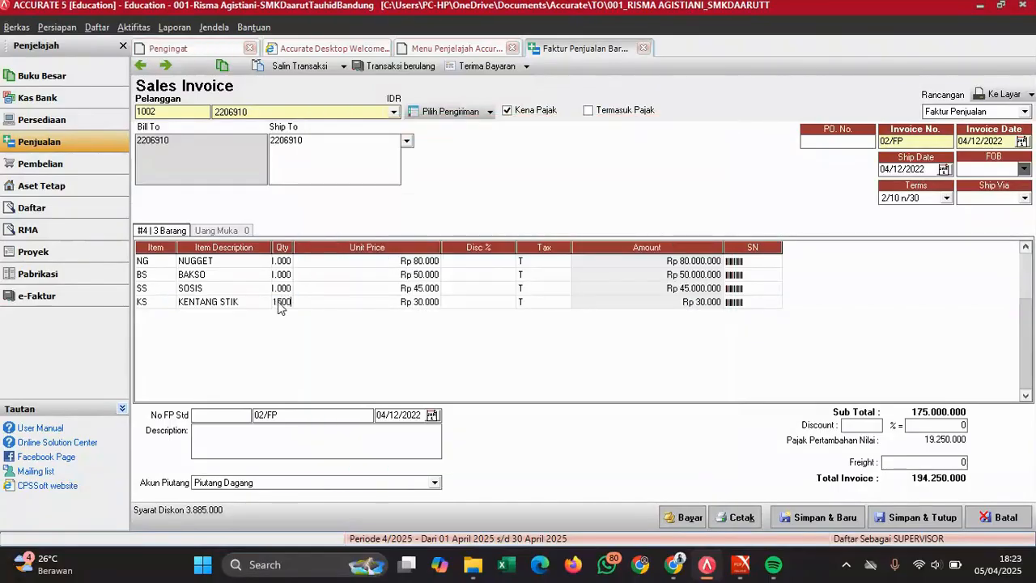
key("Tab")
key("Tab")
key("Tab")
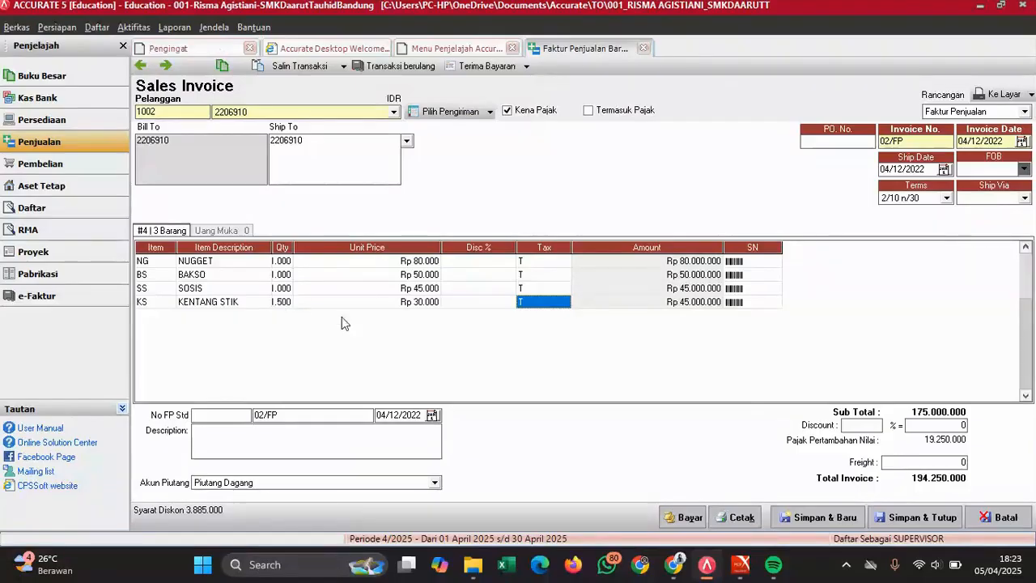
key("Tab")
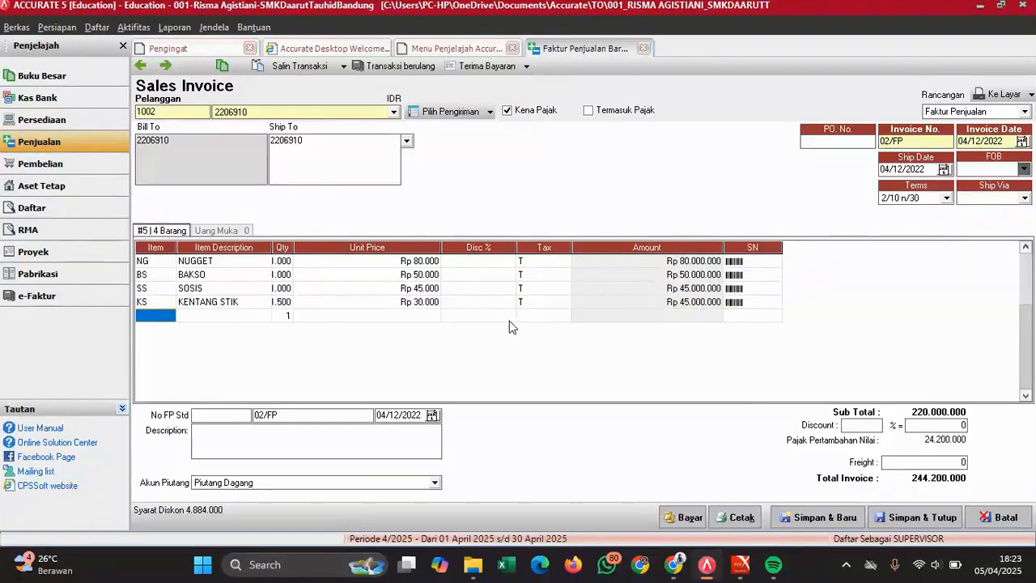
left_click(532, 275)
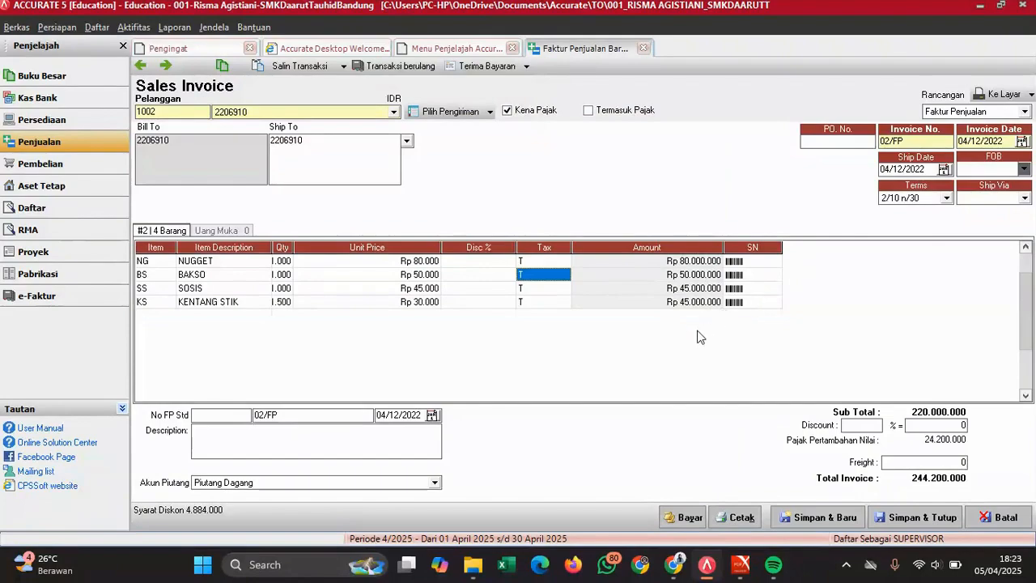
- Compare invoice 02/FP's 244.200.000 total with the exam PDF, then save and close it
mouse_move(740, 565)
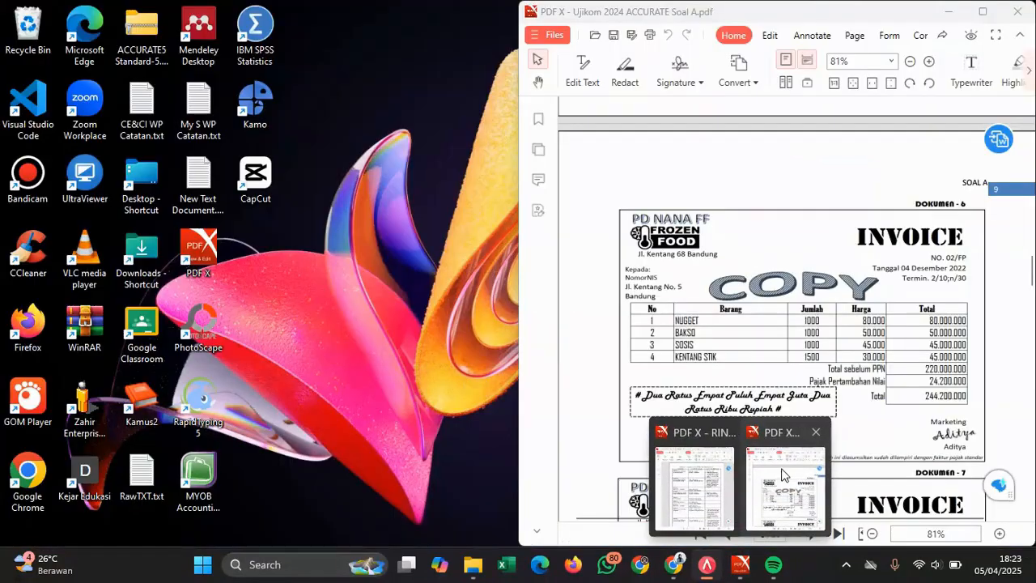
left_click(782, 475)
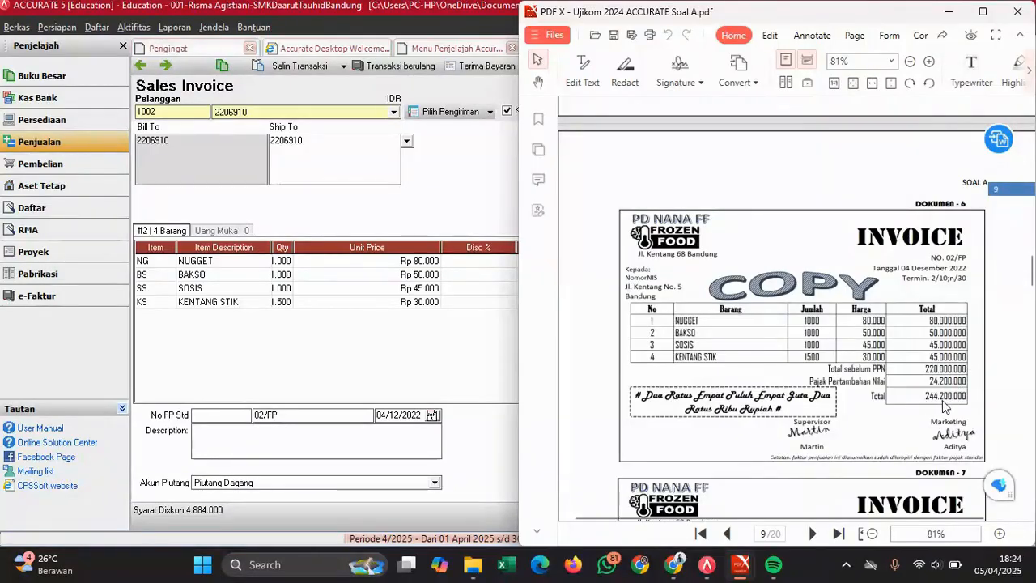
left_click(495, 355)
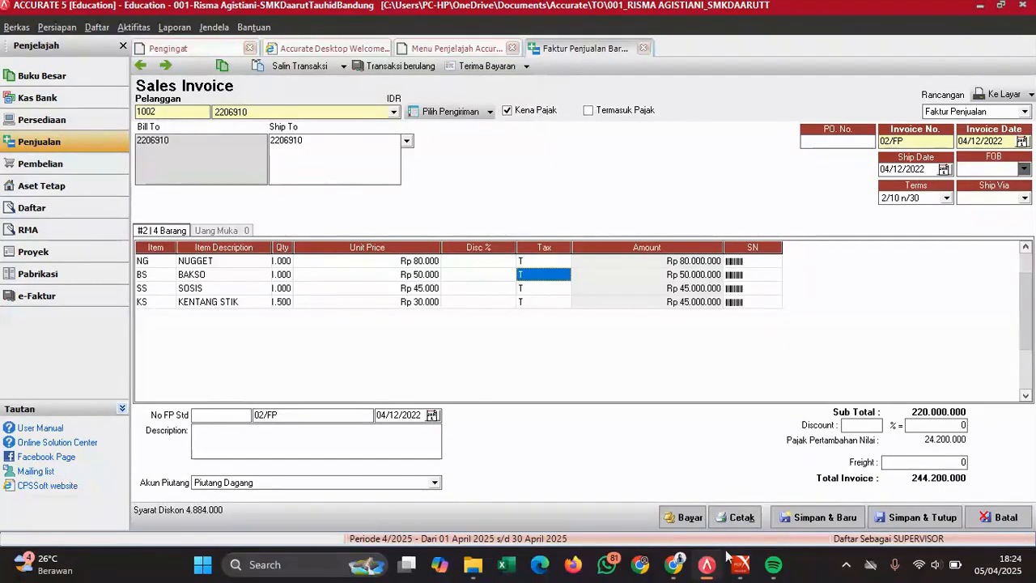
mouse_move(740, 564)
left_click(791, 461)
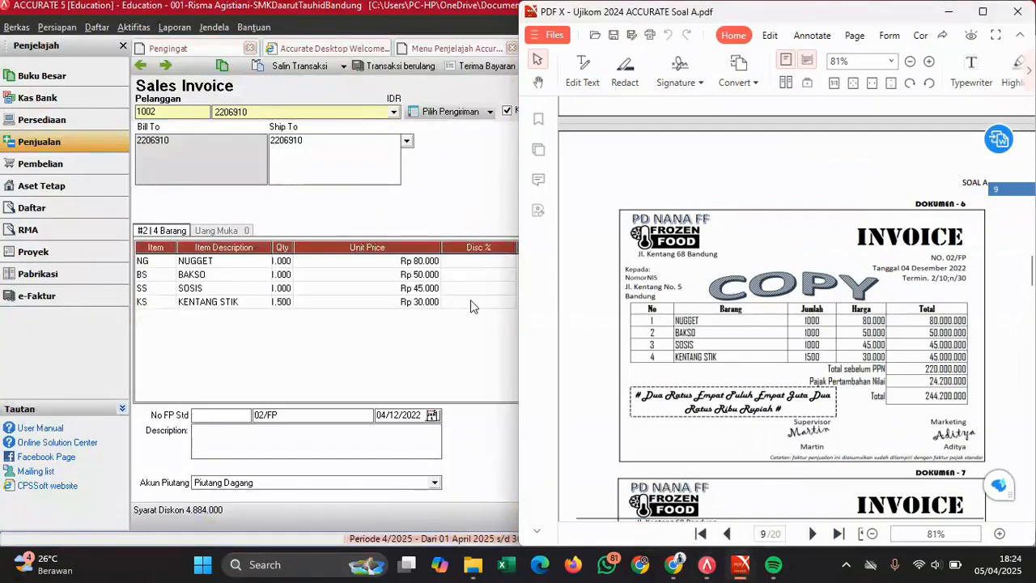
left_click(413, 342)
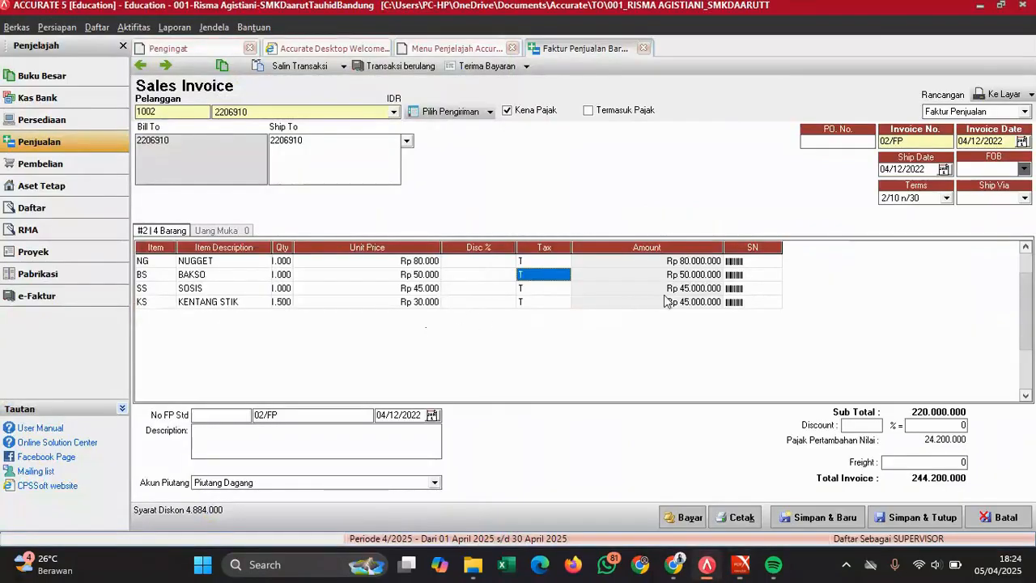
left_click(917, 519)
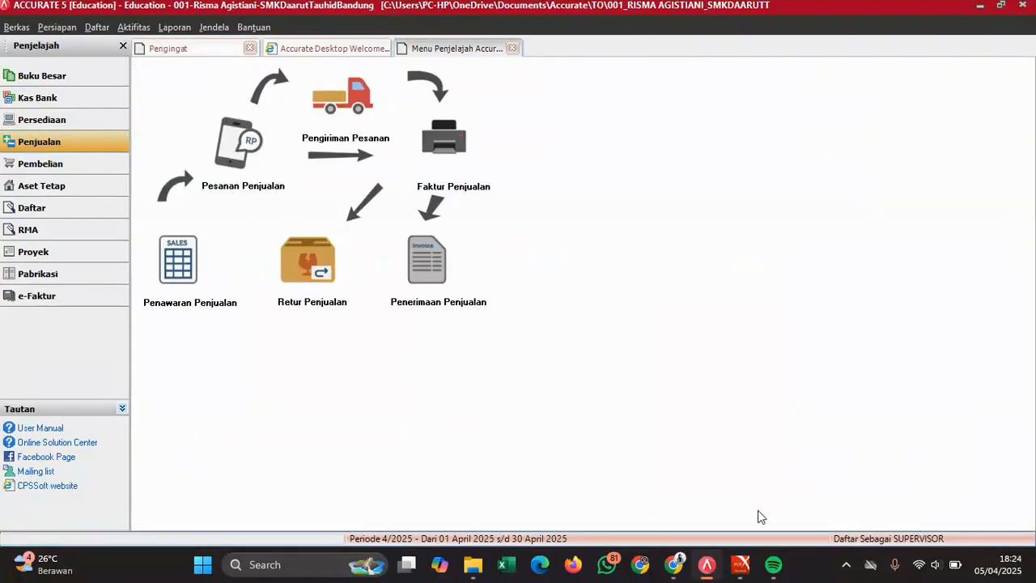
- Scroll the exam PDF to Dokumen 7 and start new sales invoice 03/FP
mouse_move(745, 571)
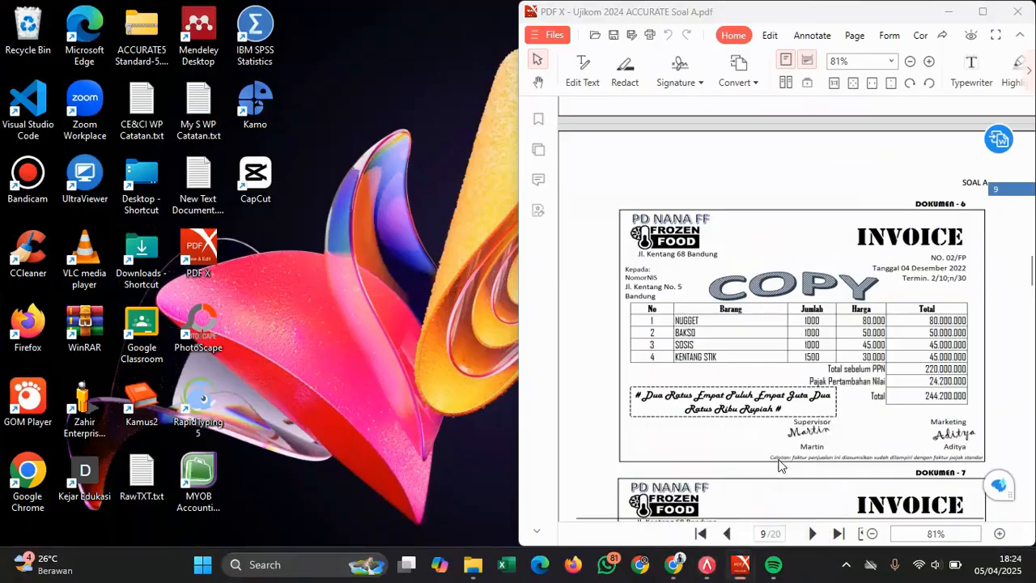
left_click(780, 458)
scroll(866, 322, "down", 5)
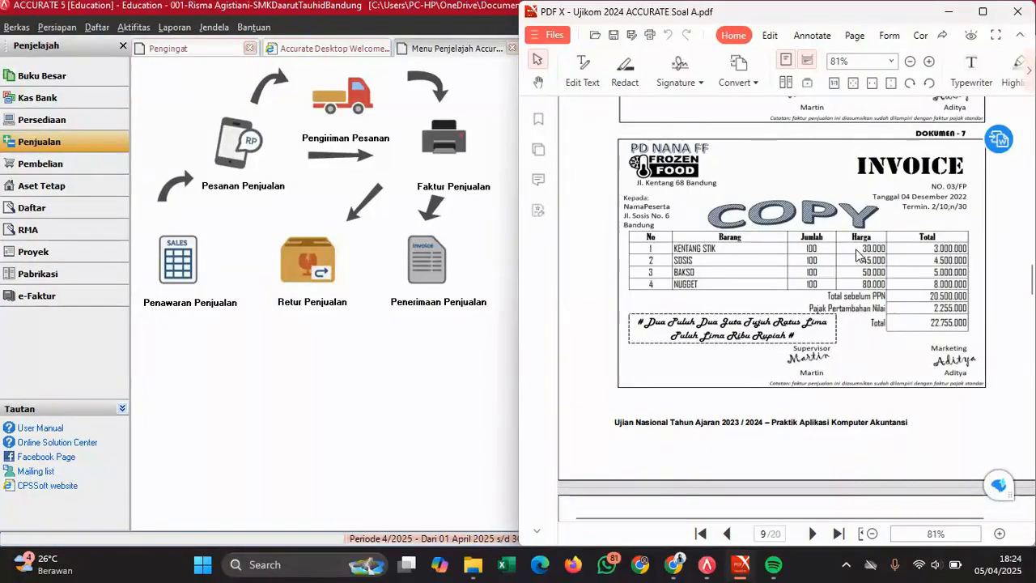
left_click(444, 176)
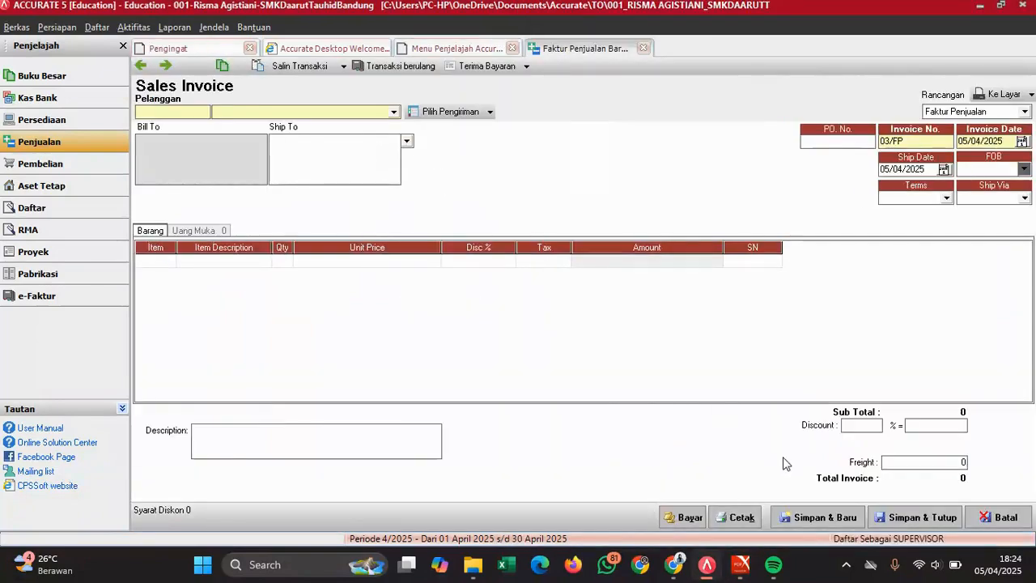
- Choose customer 1001 for invoice 03/FP, checking the exam PDF's next invoice
mouse_move(739, 564)
left_click(813, 480)
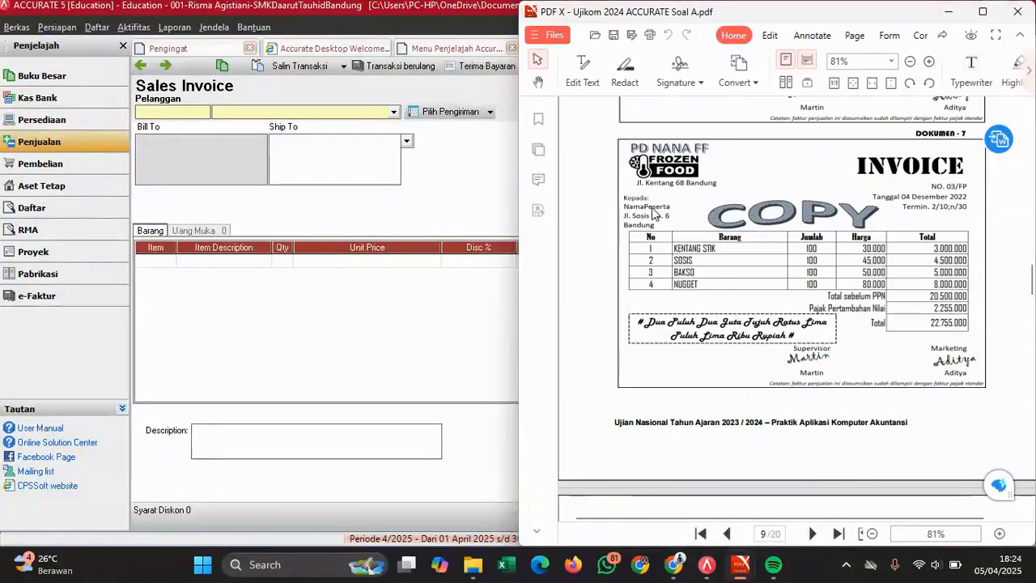
left_click(330, 114)
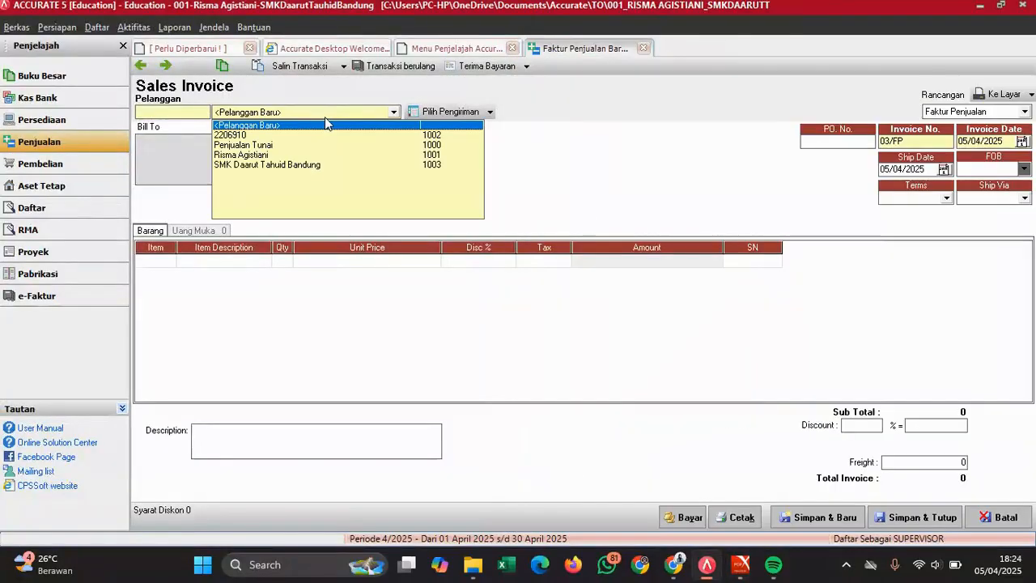
left_click(253, 155)
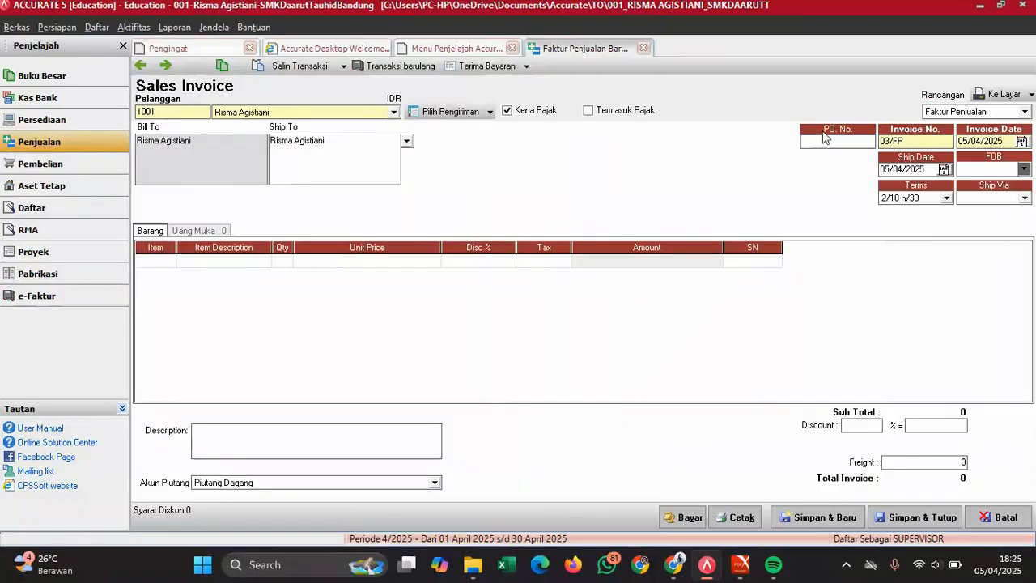
mouse_move(740, 565)
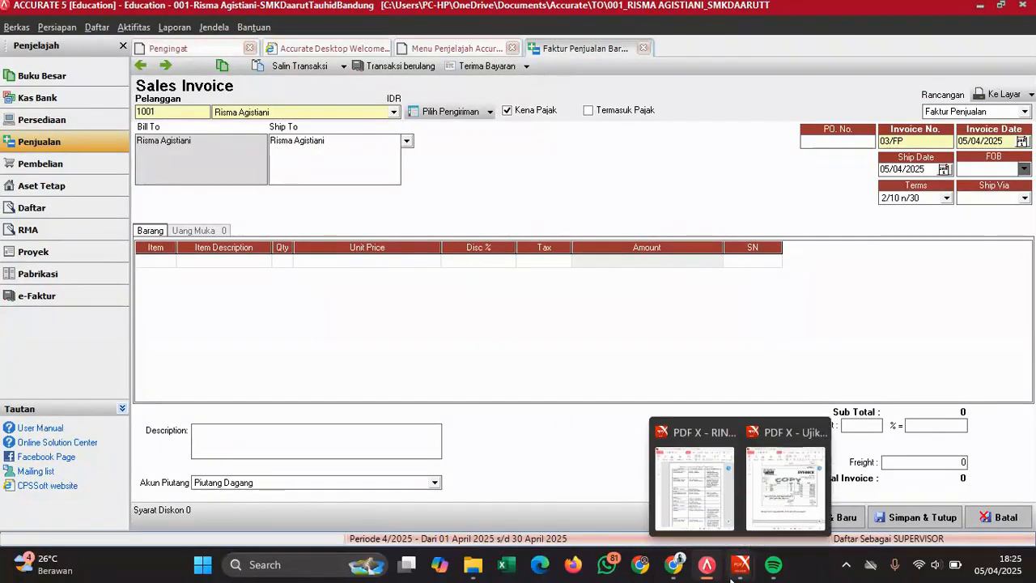
left_click(781, 489)
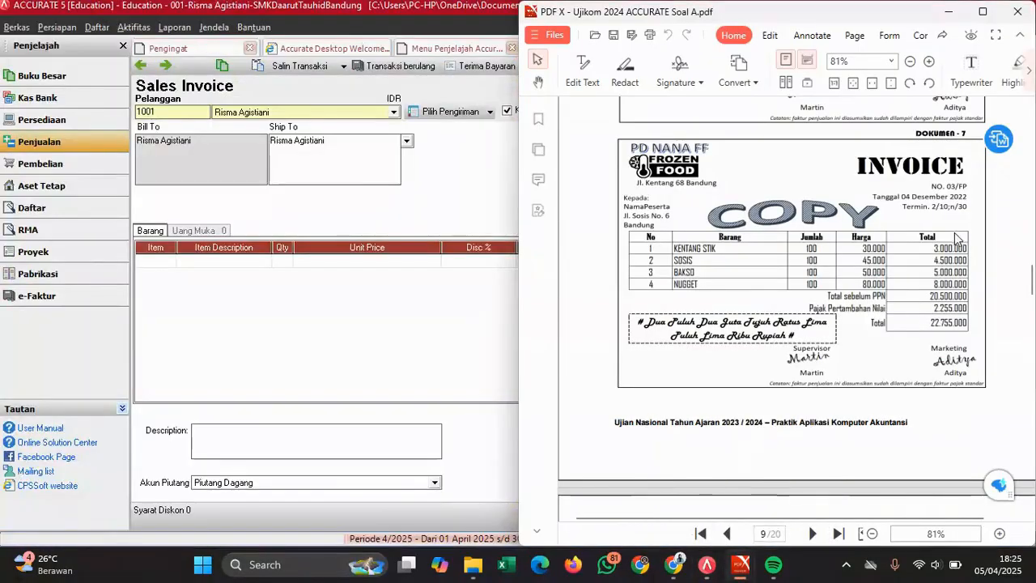
left_click(403, 176)
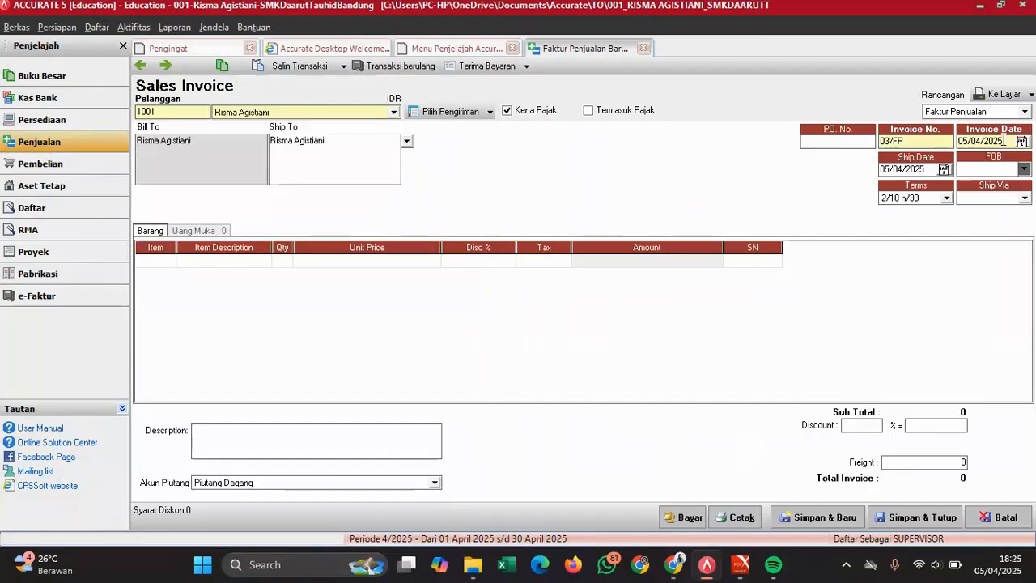
- Set the invoice and ship dates to 04/12/2022 and bring up the source invoice for item entry
left_click(1008, 139)
left_click_drag(1008, 140, 884, 144)
type("04/")
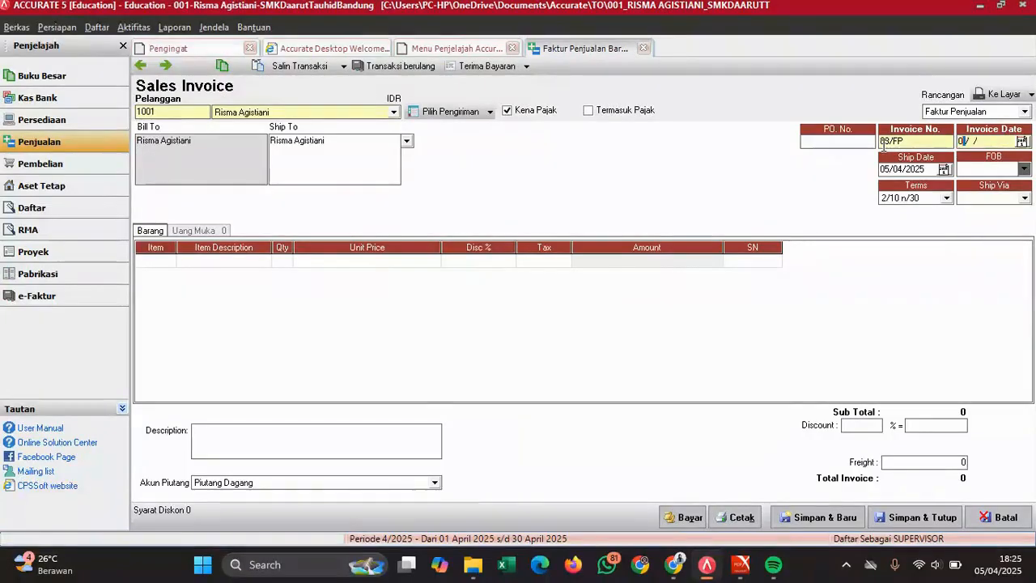
type("12/2022")
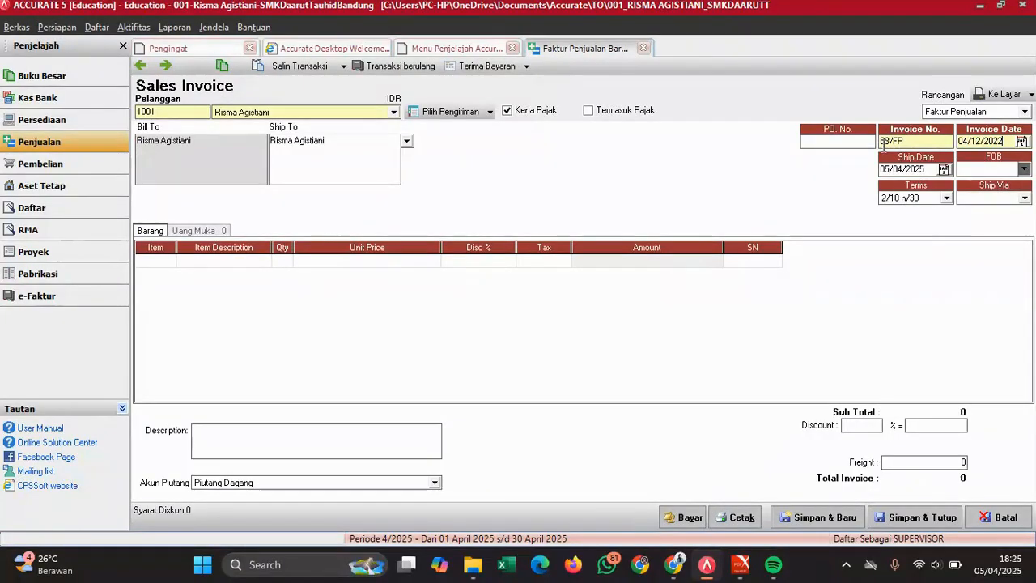
left_click_drag(931, 169, 882, 170)
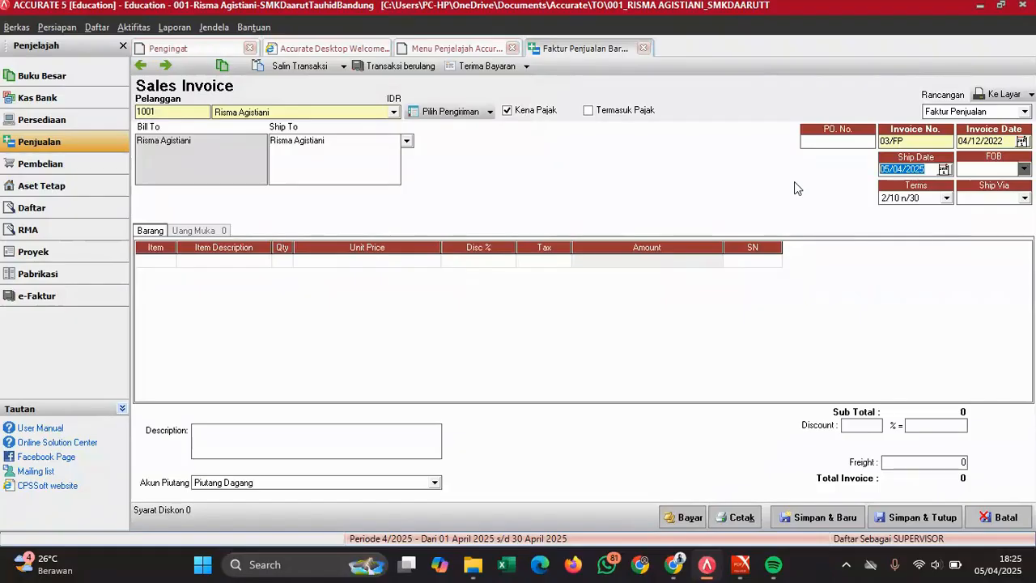
type("04/12/2022")
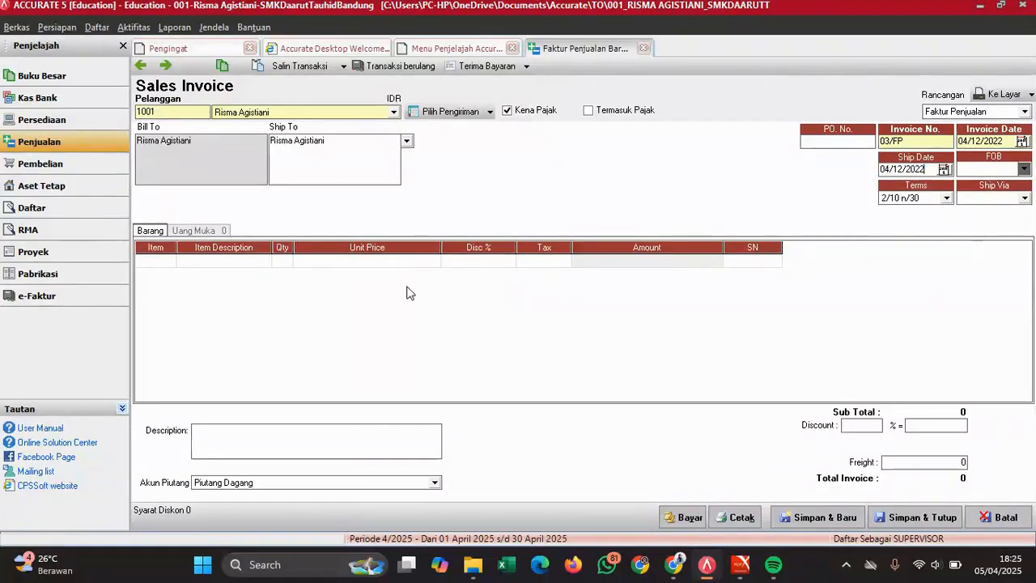
left_click(158, 263)
mouse_move(739, 564)
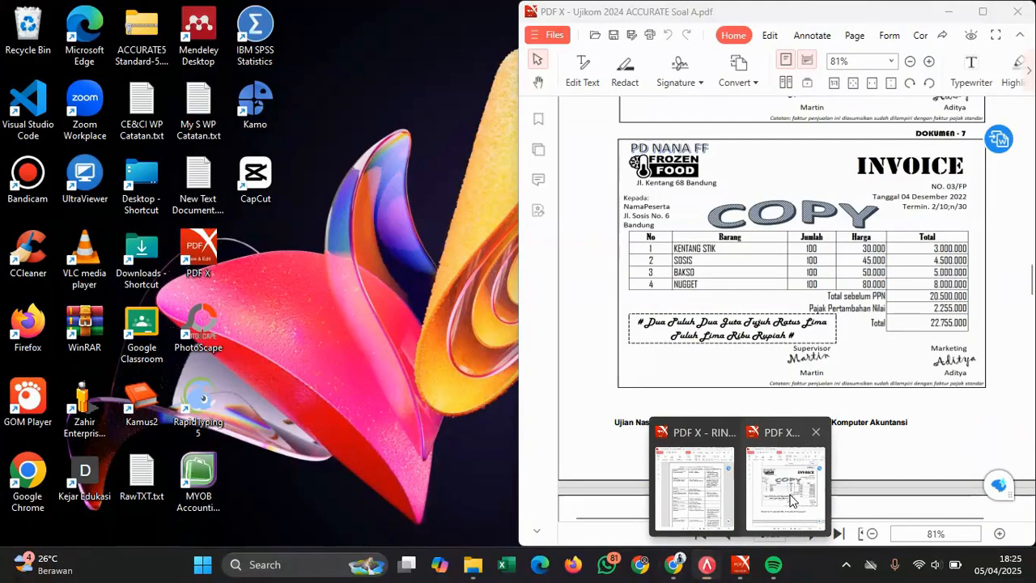
left_click(791, 499)
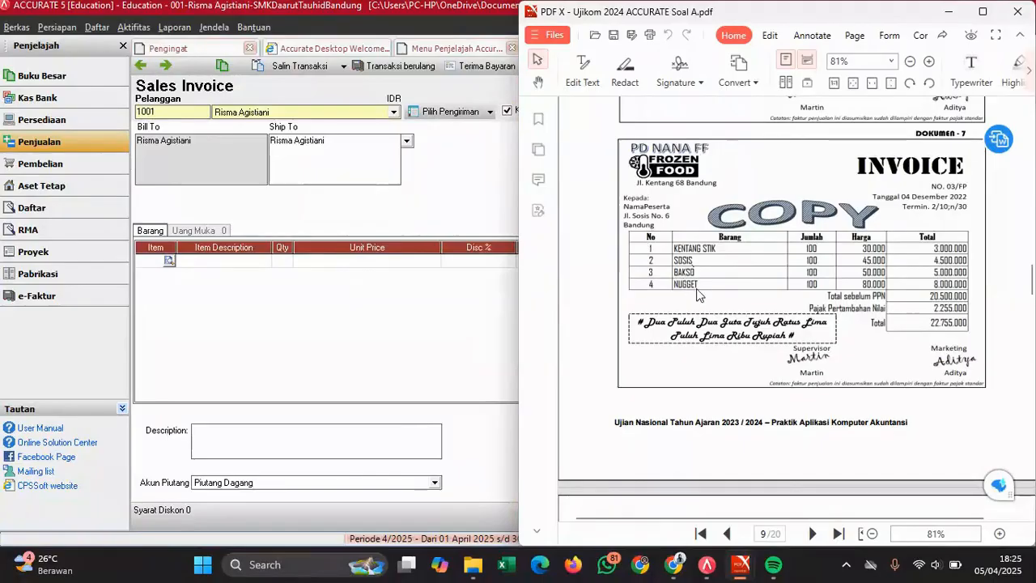
- Add KENTANG STIK and BAKSO as the first two lines, each with quantity 100
left_click(169, 260)
left_click(169, 260)
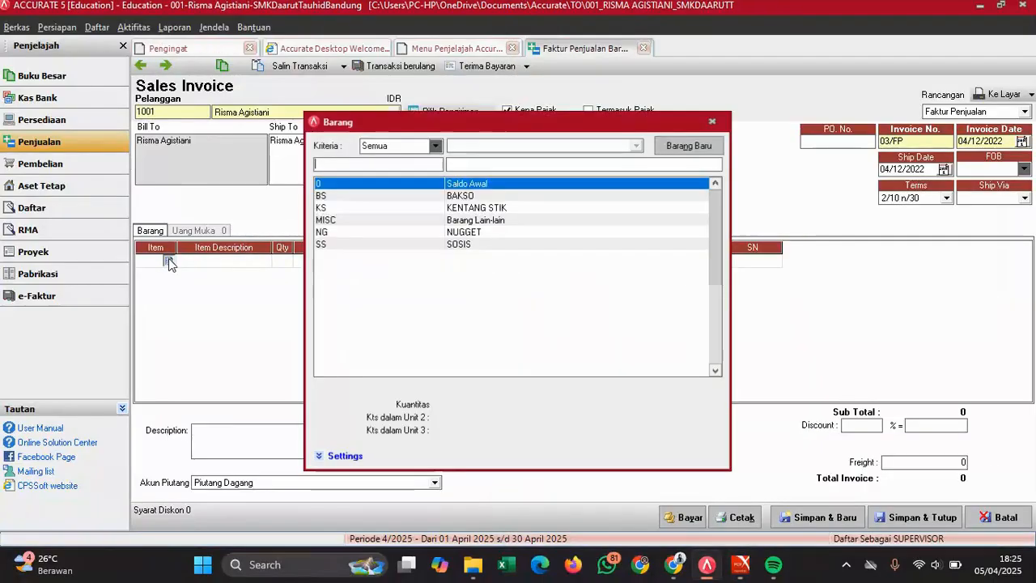
double_click(482, 207)
left_click(286, 260)
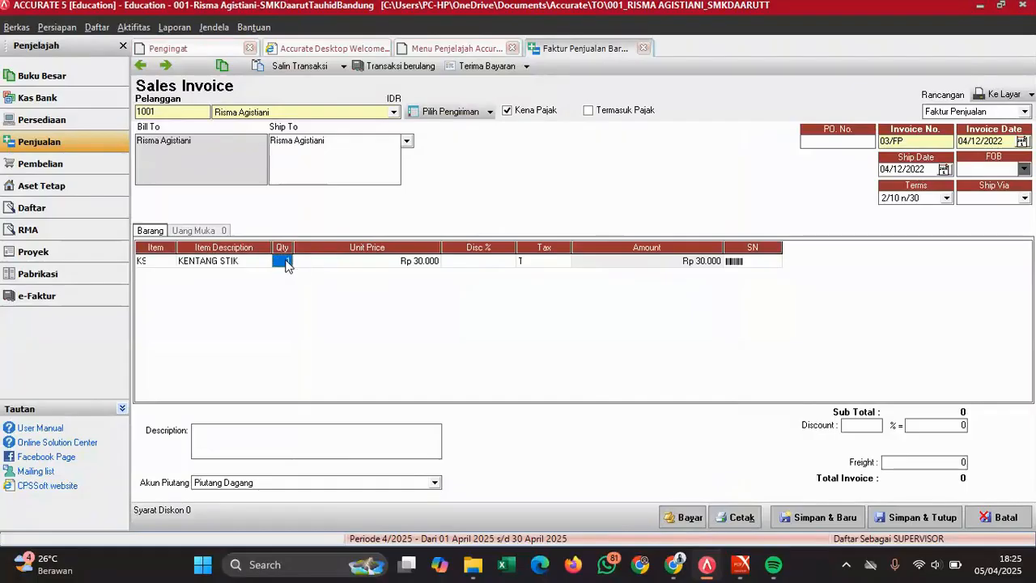
type("100")
key("Tab")
key("Tab")
key("Tab")
key("Tab")
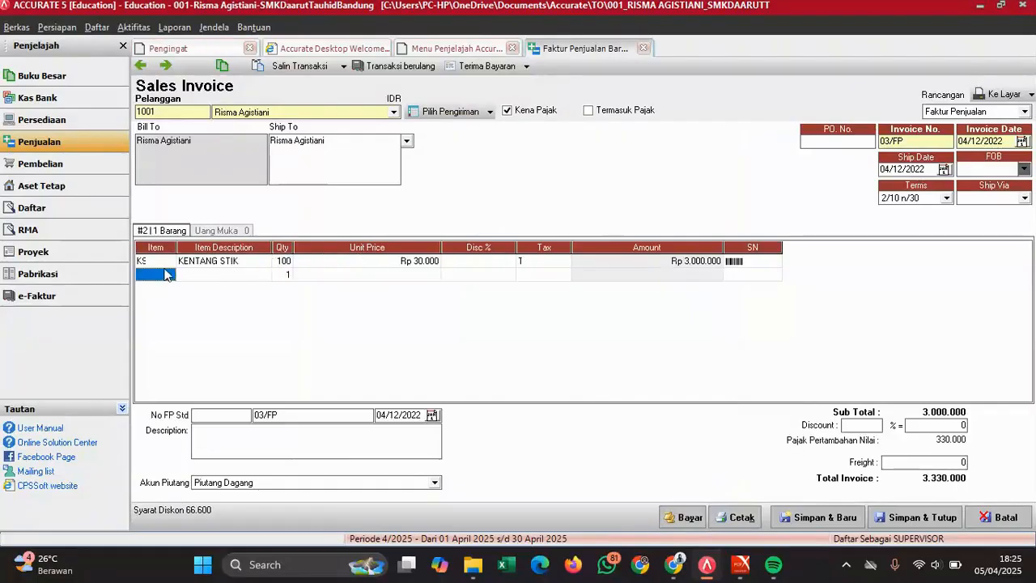
left_click(169, 275)
left_click(168, 275)
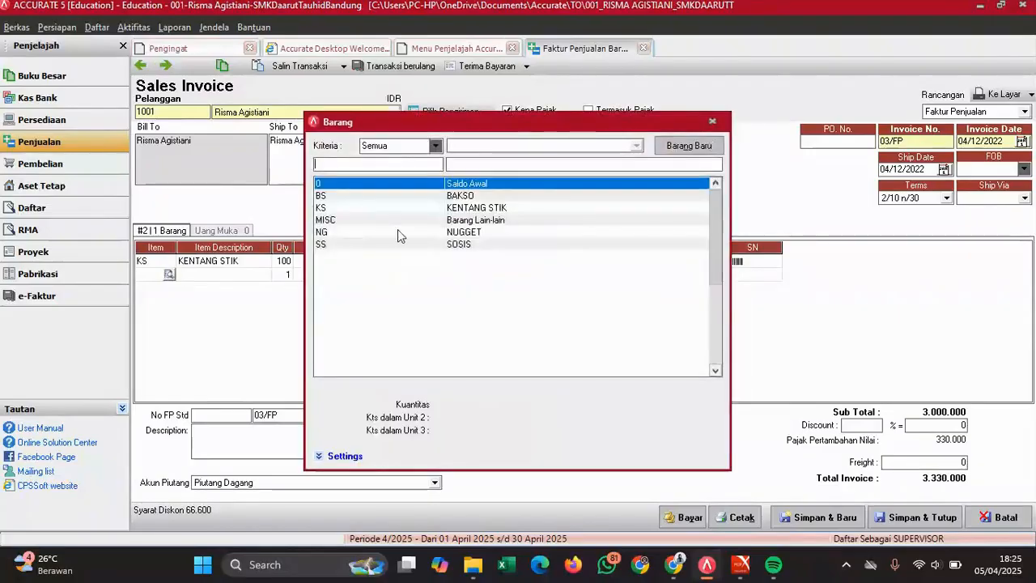
double_click(471, 196)
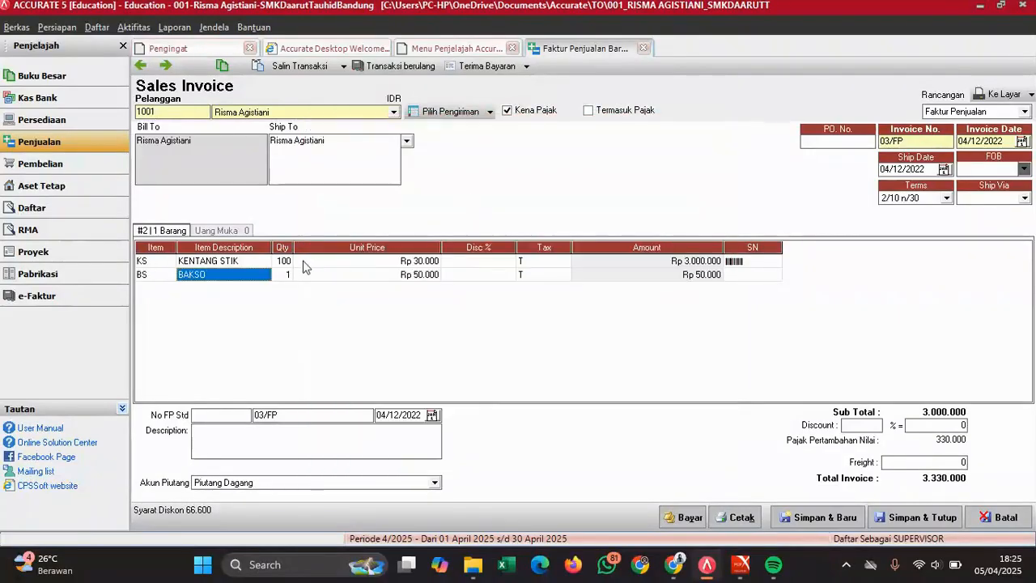
left_click(279, 280)
type("100")
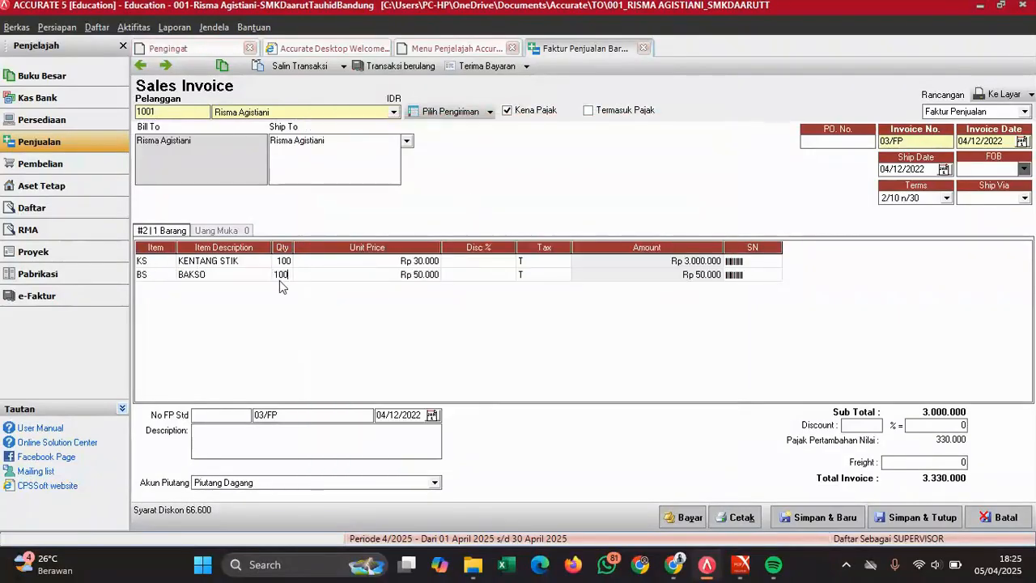
key("Tab")
key("Tab")
key("Tab")
key("Tab")
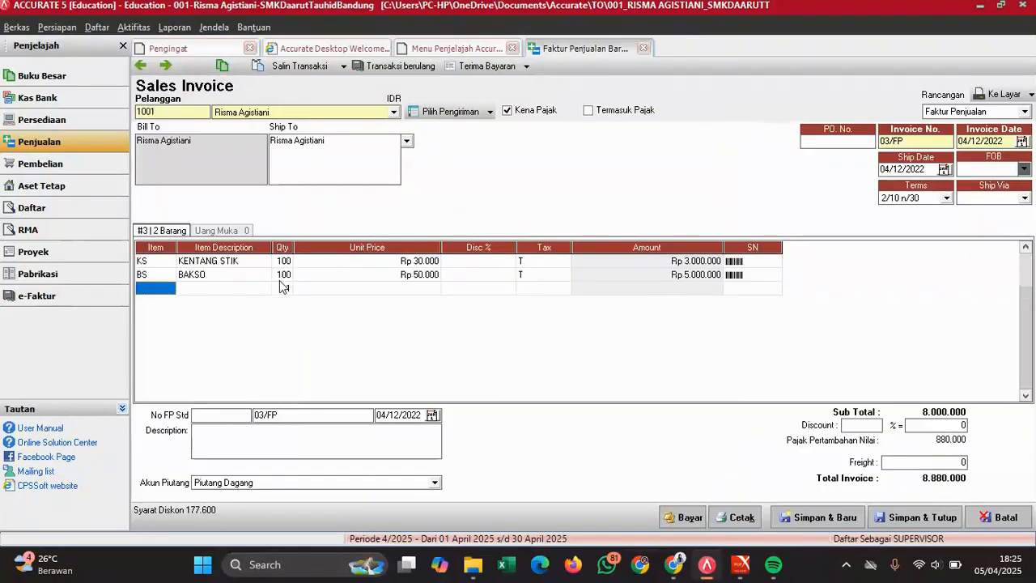
- Add SOSIS and NUGGET at quantity 100 each, removing the empty trailing row
left_click(170, 289)
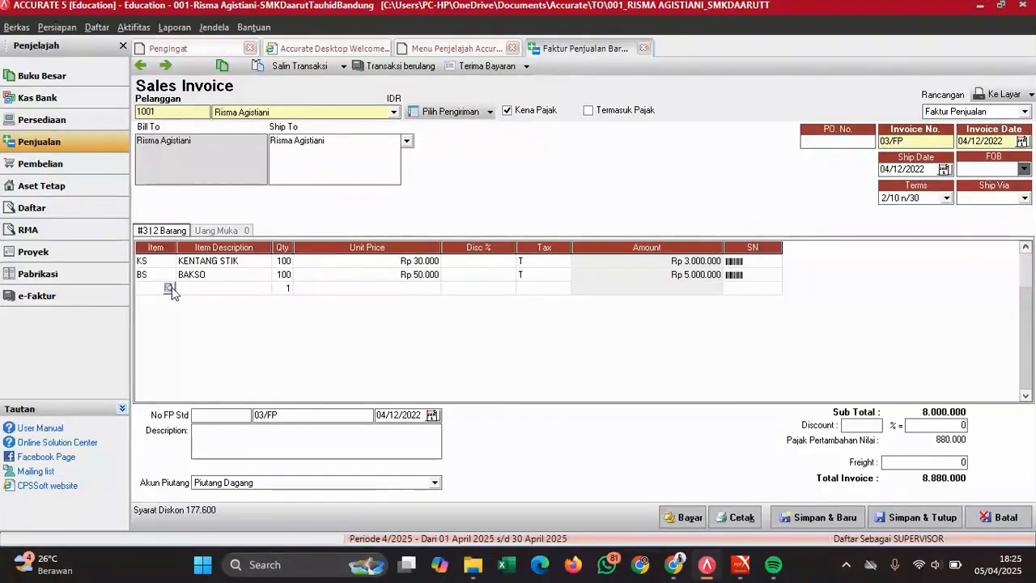
left_click(168, 288)
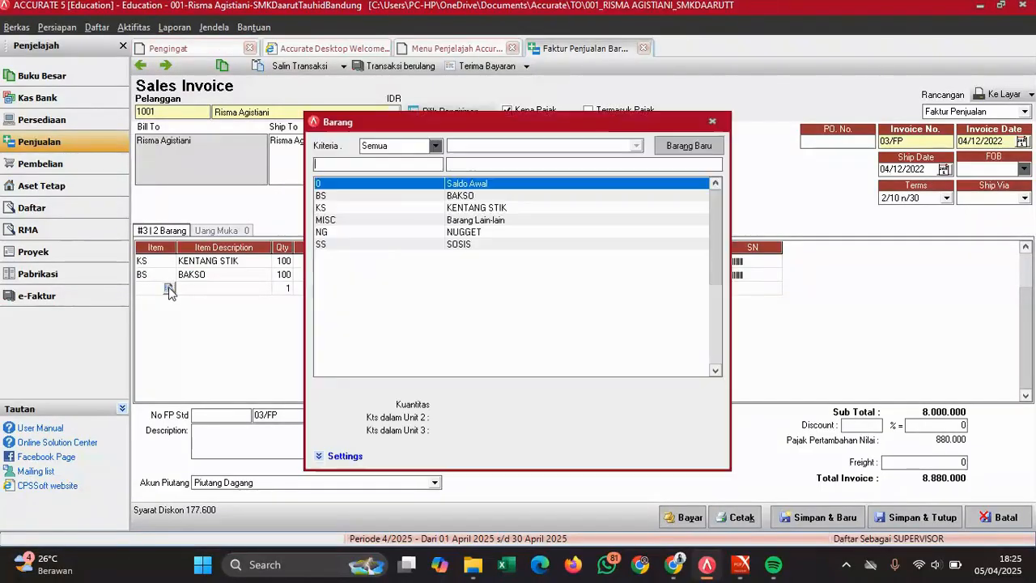
double_click(481, 245)
left_click(283, 288)
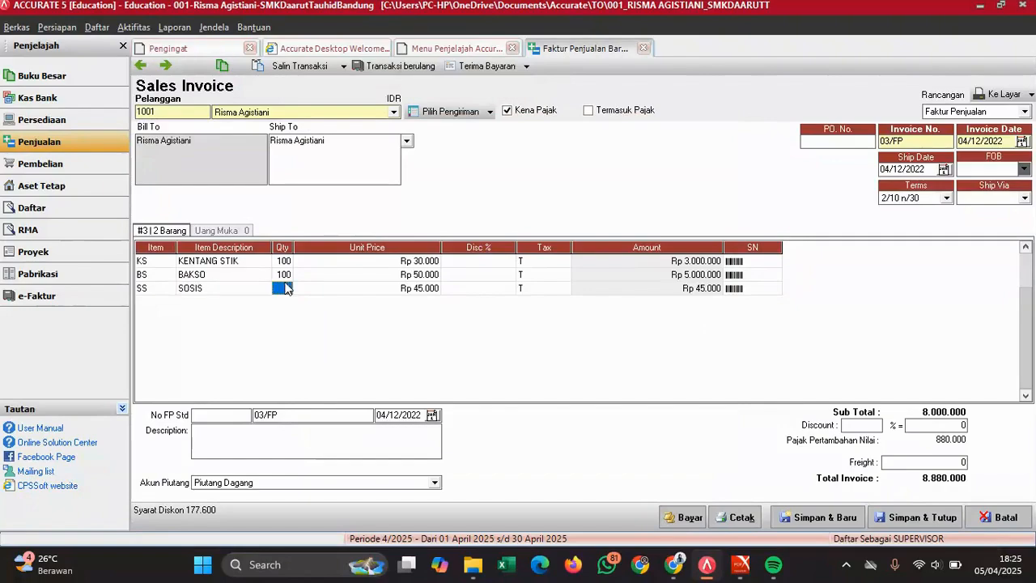
type("100")
type("0")
key("Tab")
key("Tab")
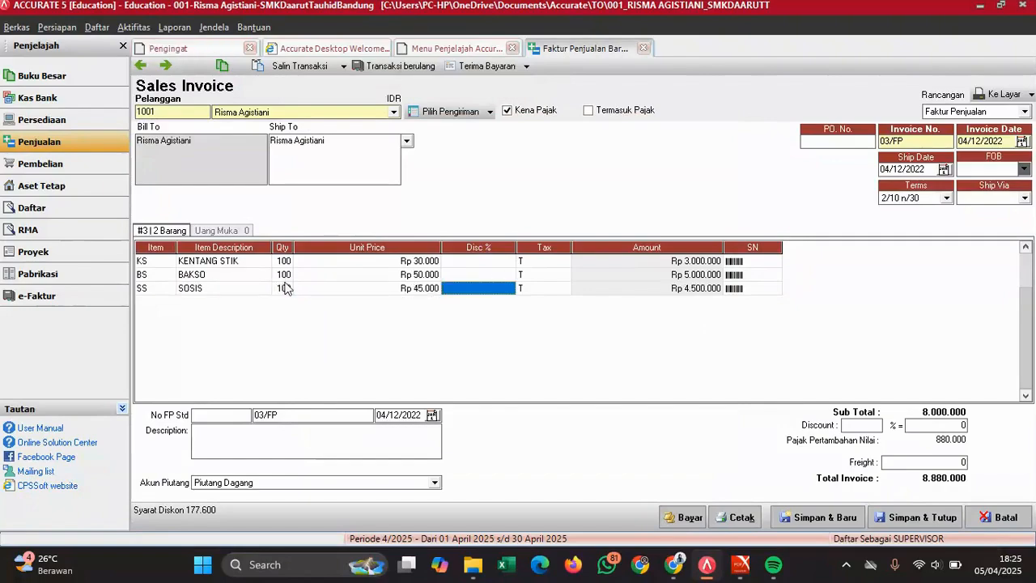
key("Tab")
key("Tab")
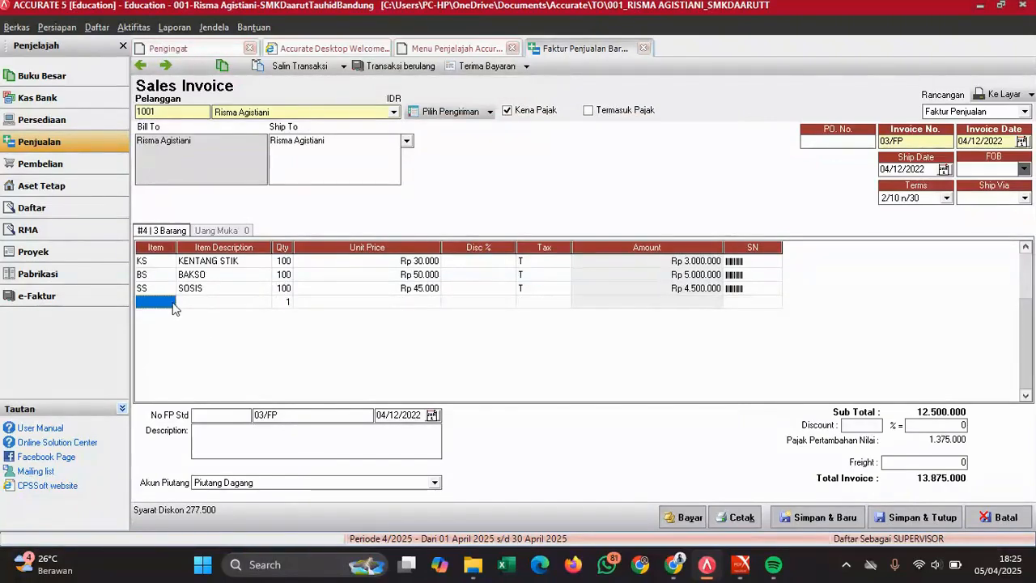
left_click(169, 302)
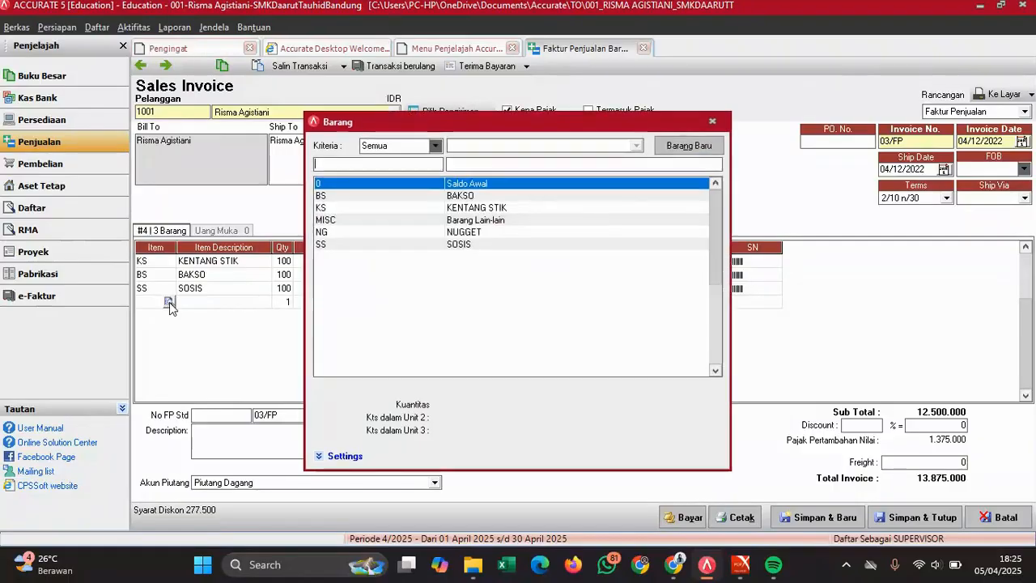
double_click(482, 231)
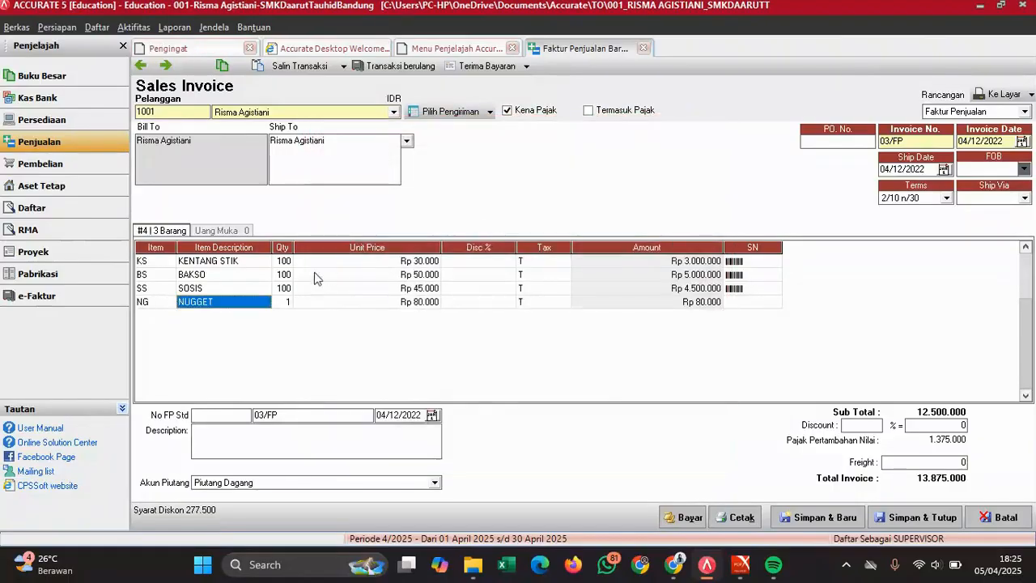
left_click(285, 306)
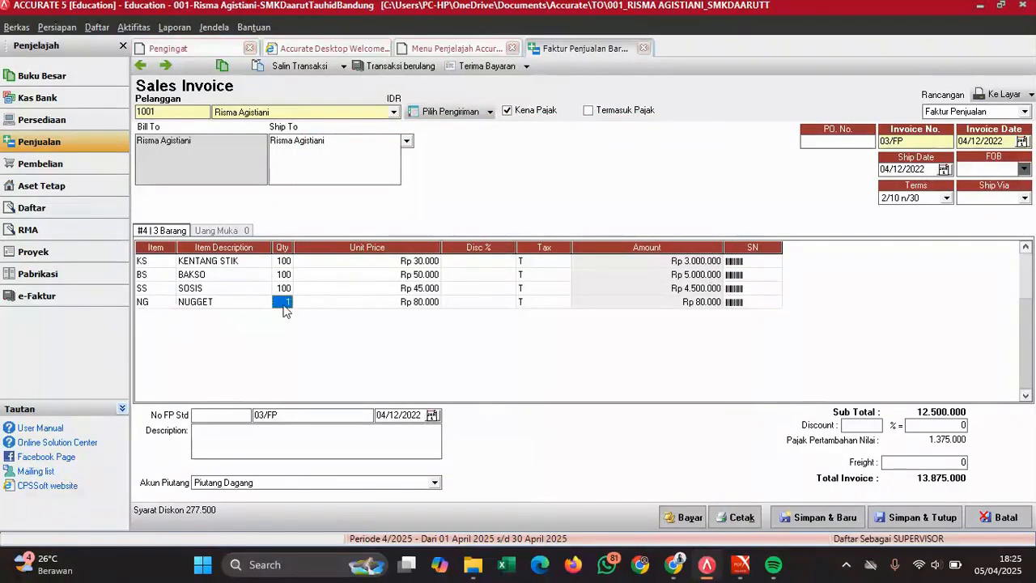
type("100")
key("Tab")
key("Tab")
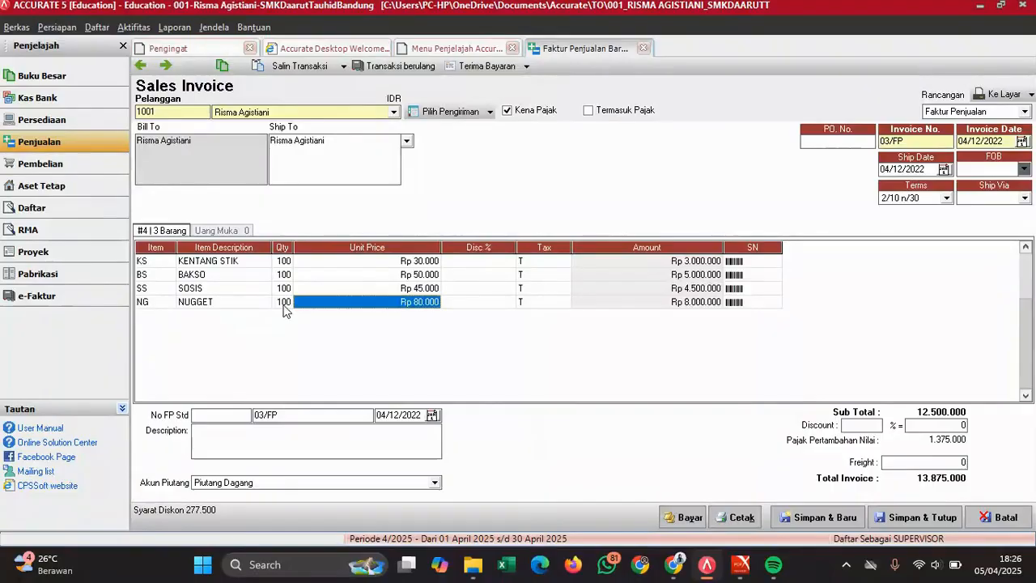
key("Tab")
key("Tab")
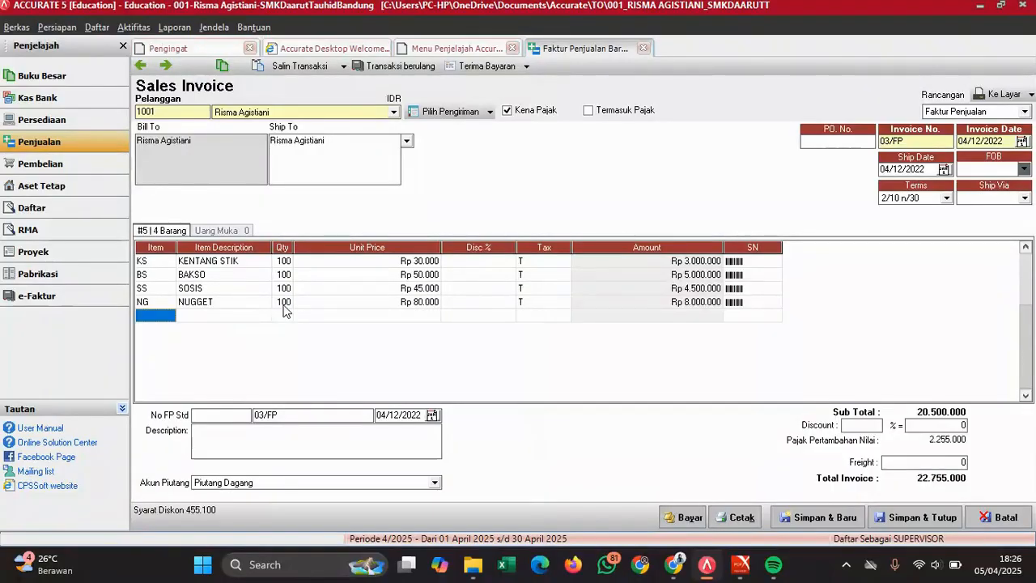
left_click(283, 306)
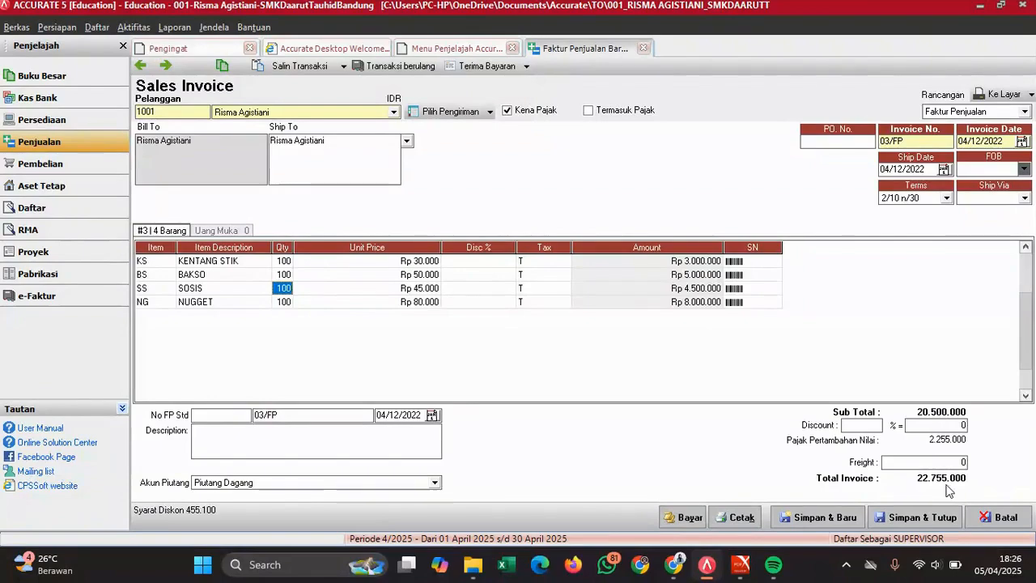
- Confirm invoice 03/FP's 22.755.000 total against the exam PDF, save and close it, then reopen the PDF
mouse_move(757, 564)
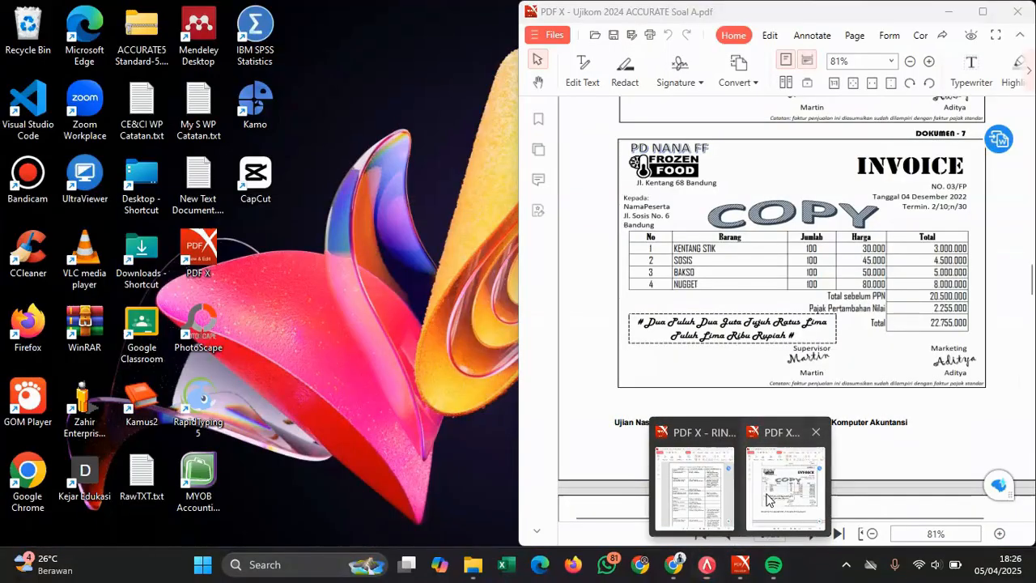
left_click(769, 499)
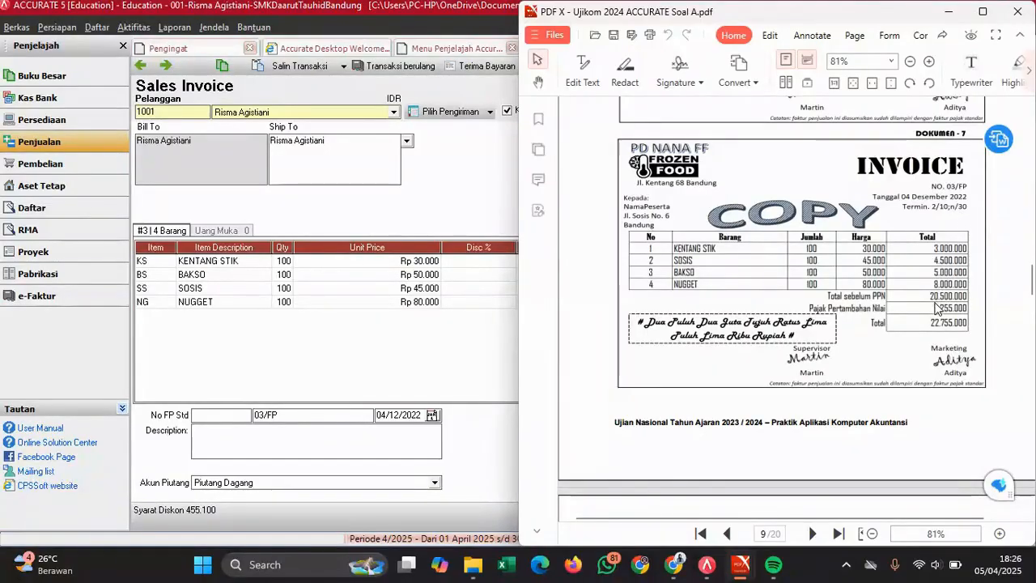
left_click(411, 357)
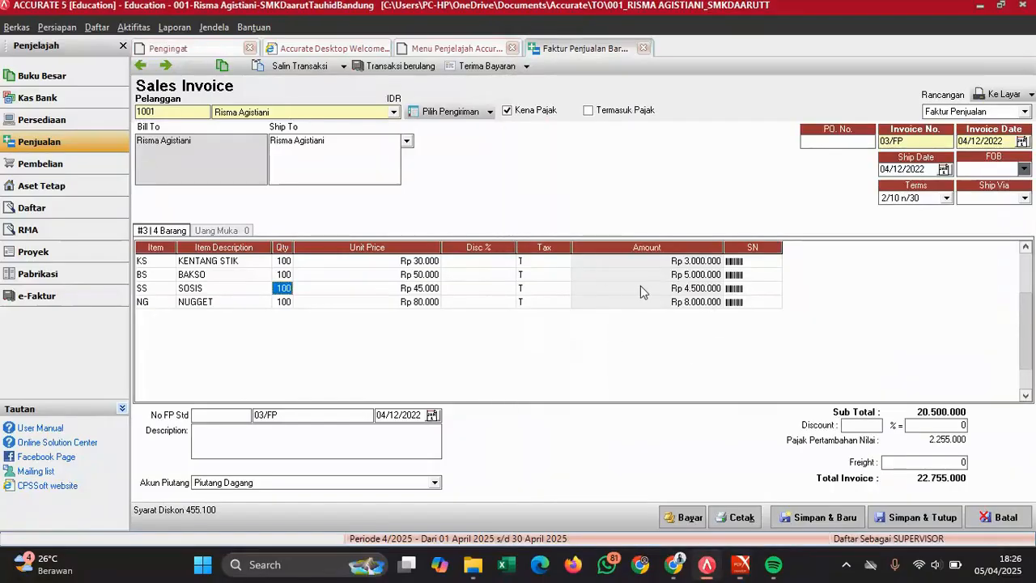
left_click(908, 519)
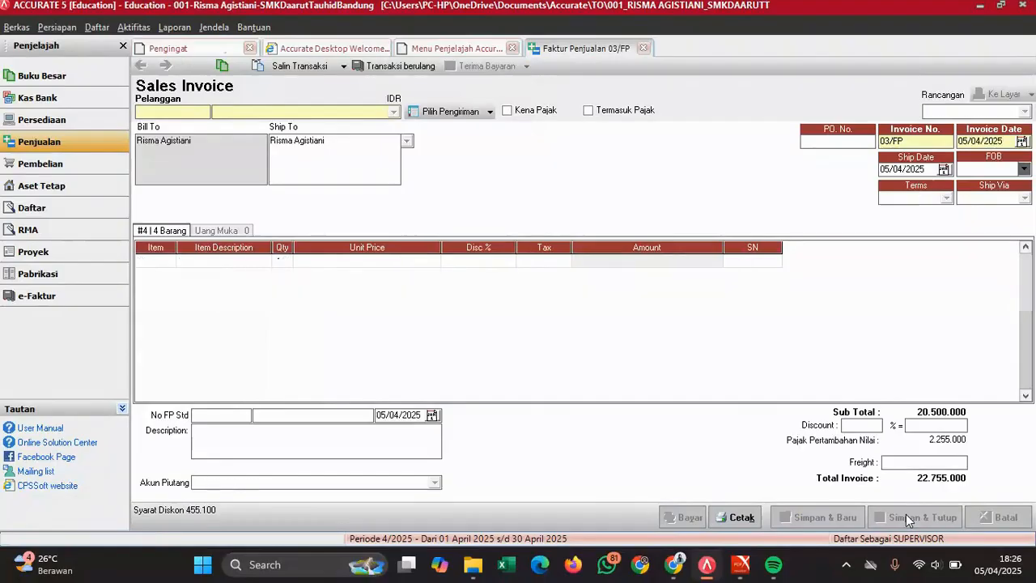
left_click(736, 572)
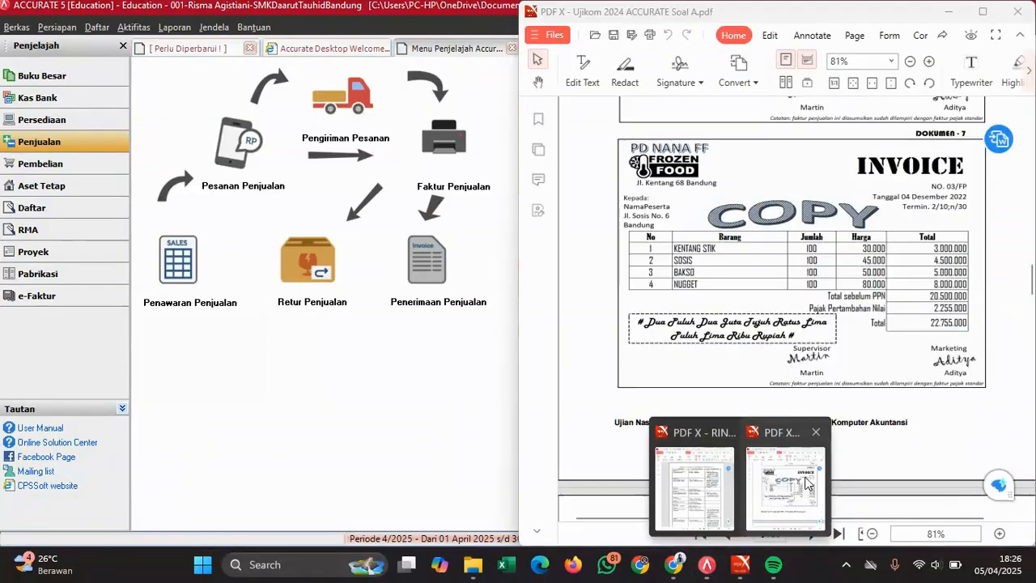
- Scroll the exam PDF to Dokumen 8, cash disbursement 02/BKK, and switch to the Pembelian workflow
left_click(808, 483)
scroll(836, 366, "down", 5)
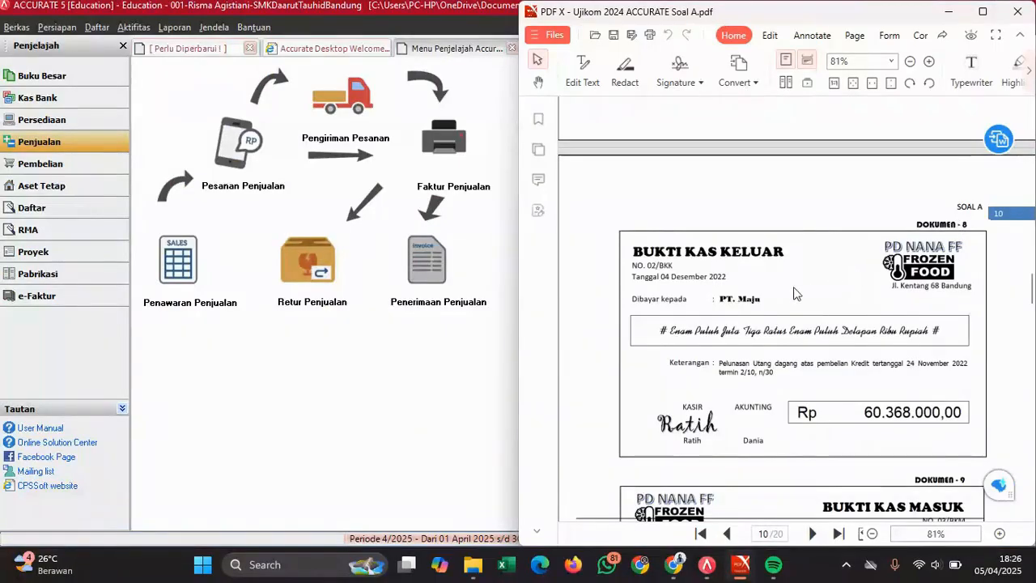
scroll(793, 294, "down", 1)
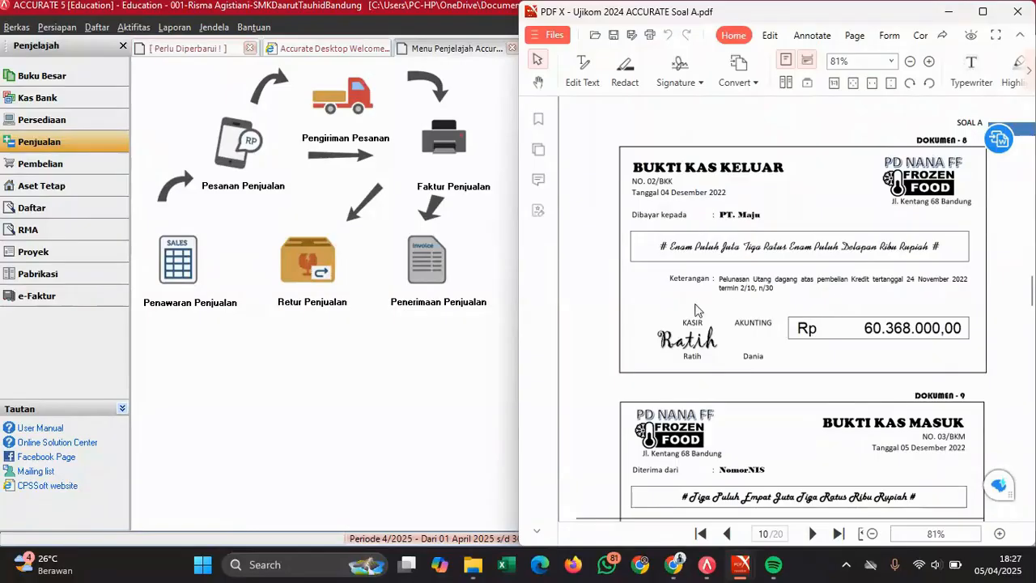
left_click(81, 167)
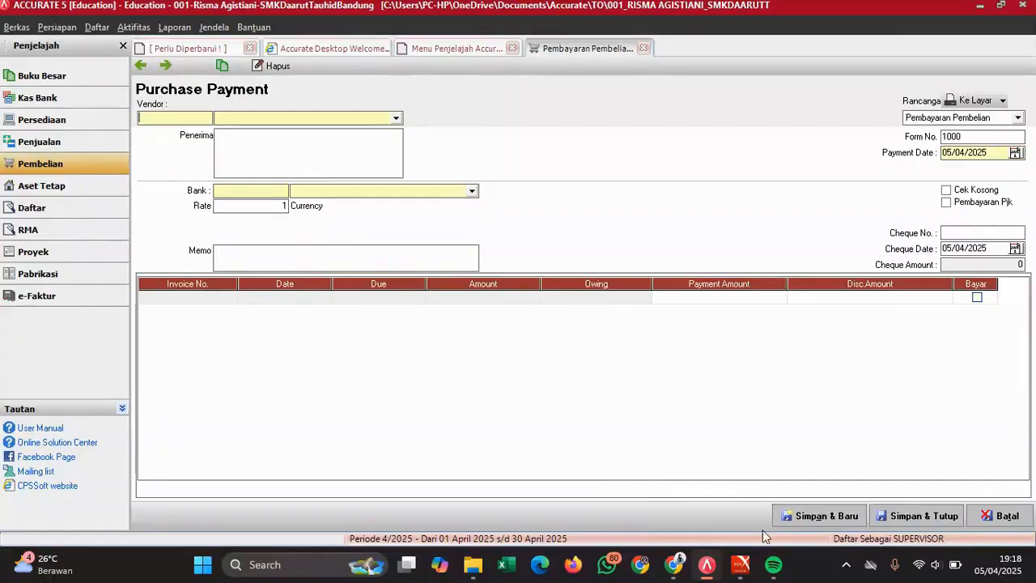
- Choose PT MAJU as the vendor for the purchase payment
mouse_move(739, 565)
left_click(799, 453)
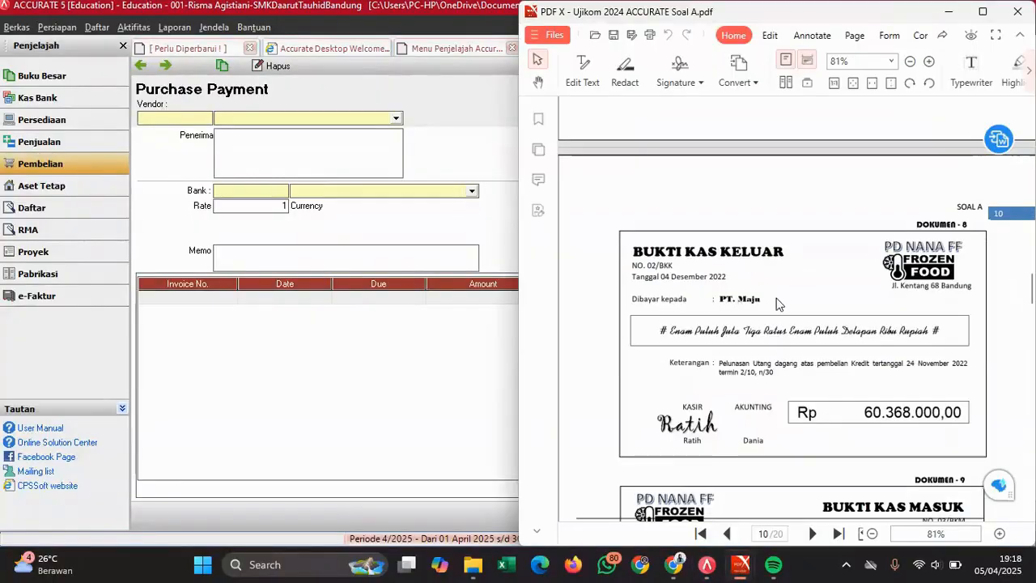
left_click(382, 121)
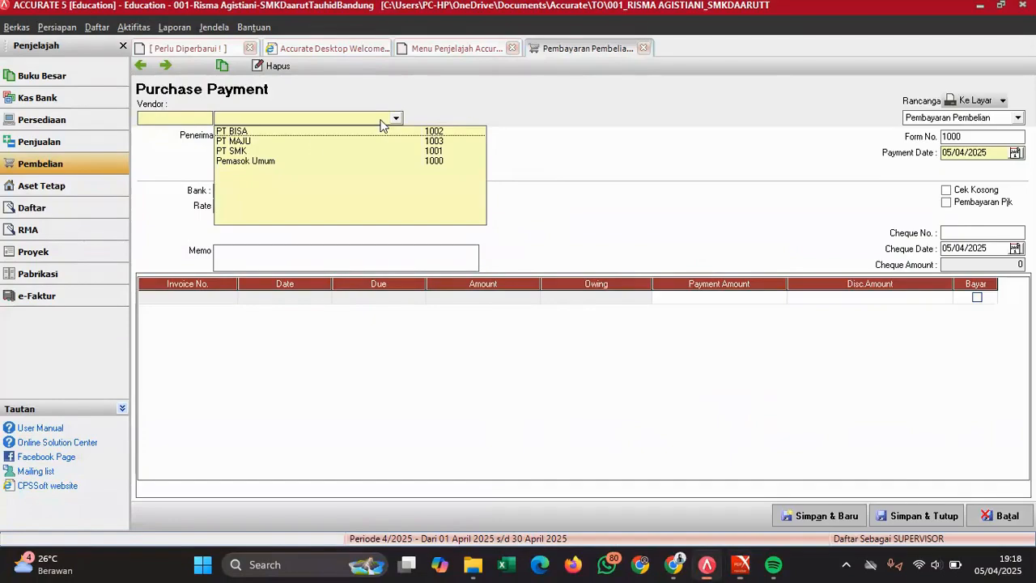
left_click(295, 144)
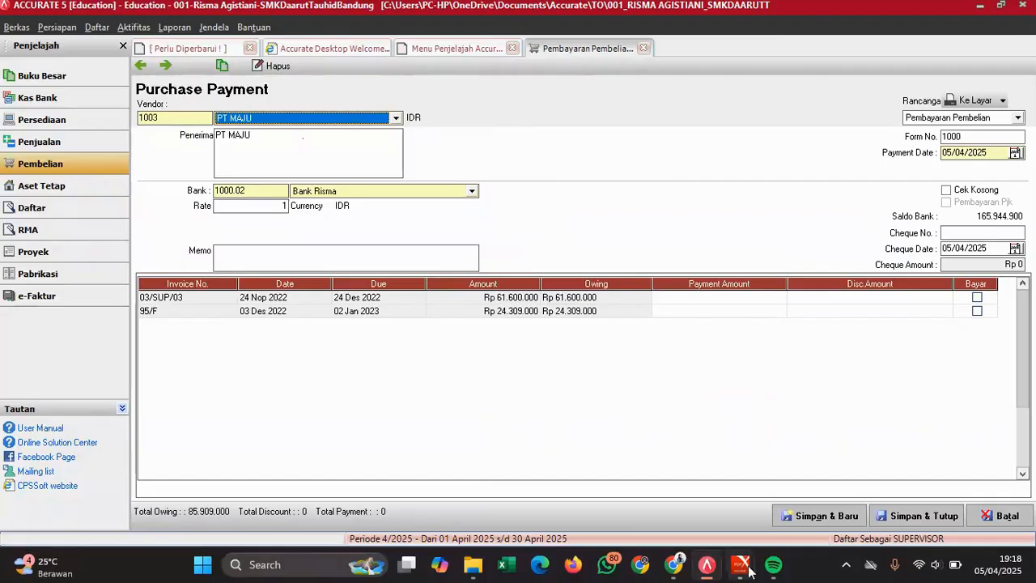
- Enter form number 02/BKK, payment date 04/12/2022, and begin the cheque date
mouse_move(740, 564)
left_click(779, 483)
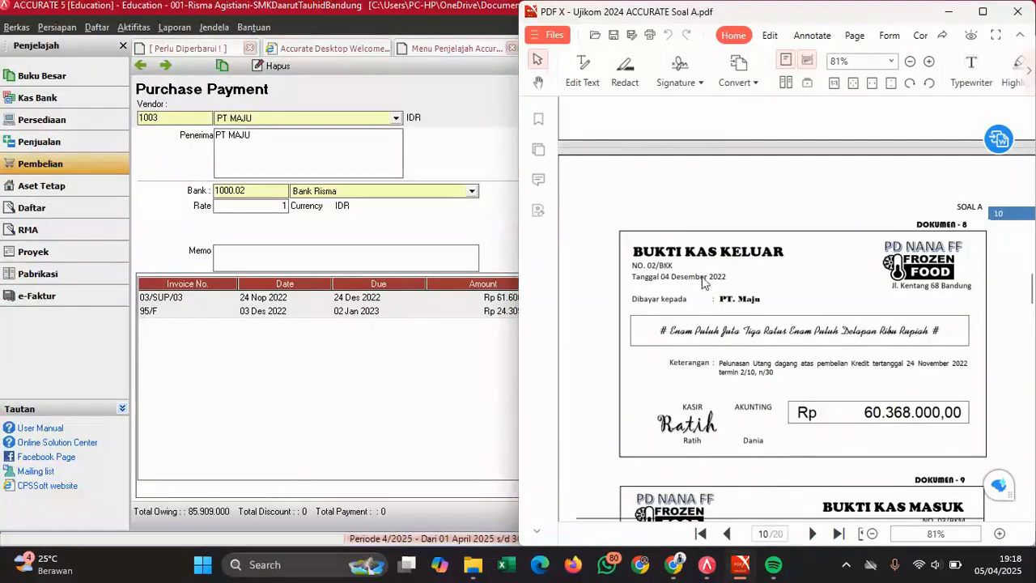
left_click(492, 357)
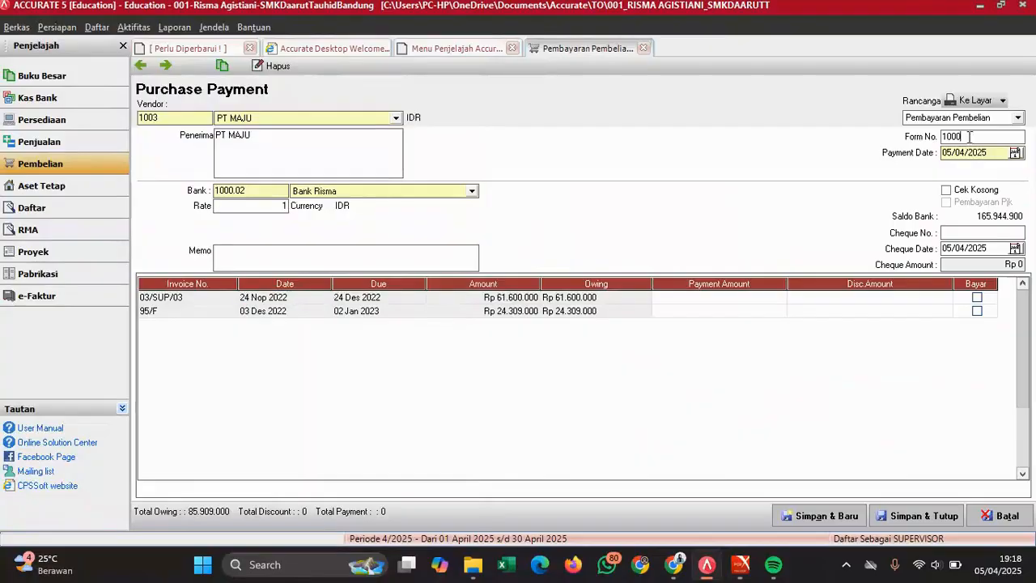
type("02/BKK")
left_click(988, 154)
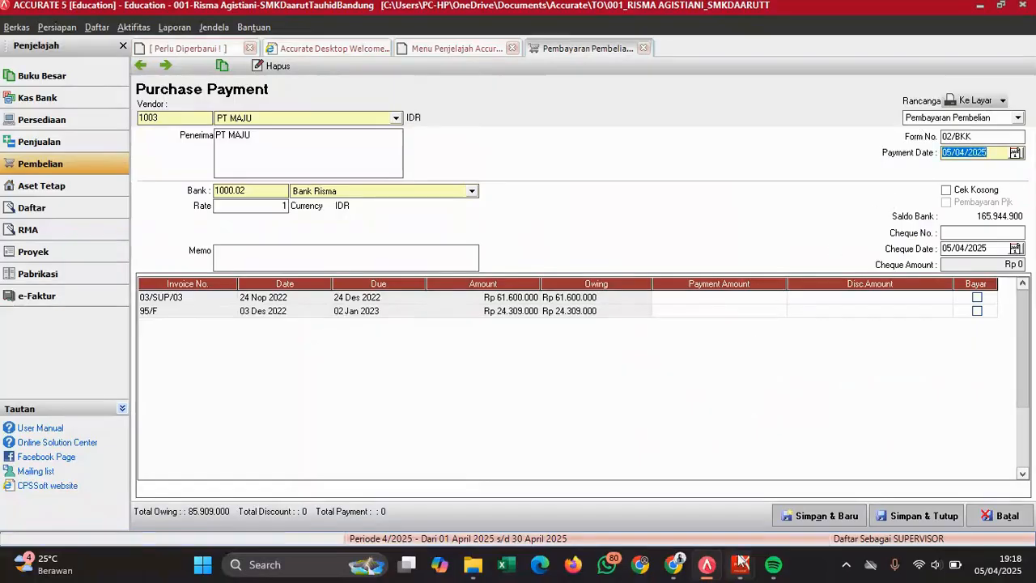
mouse_move(741, 559)
mouse_move(775, 506)
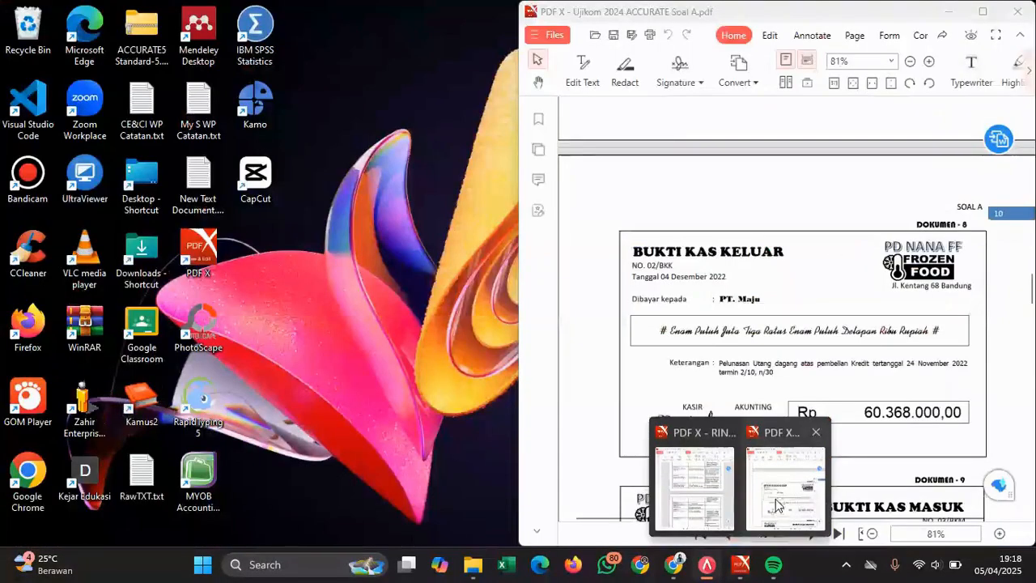
type("04/12/20")
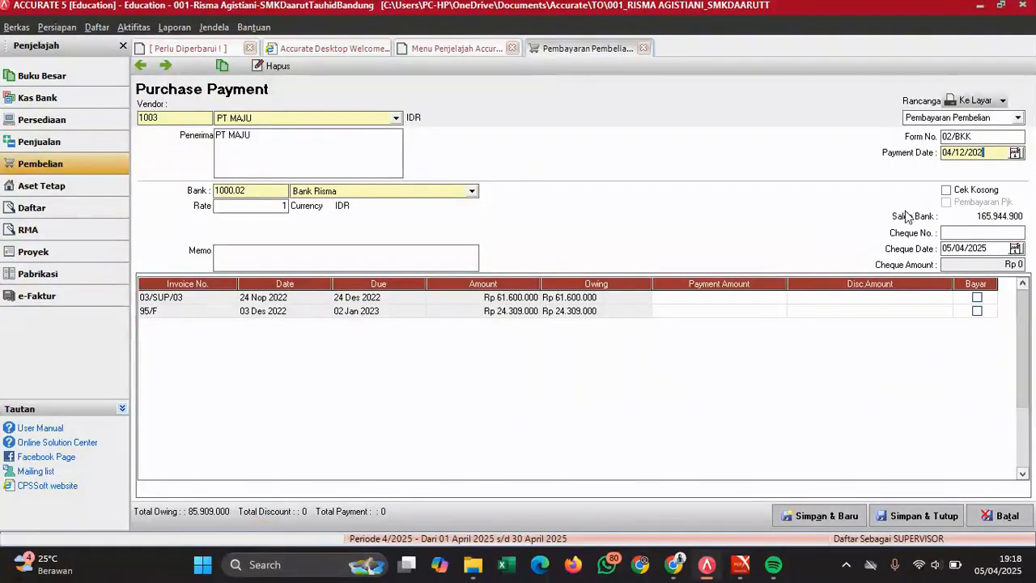
type("2")
left_click(978, 247)
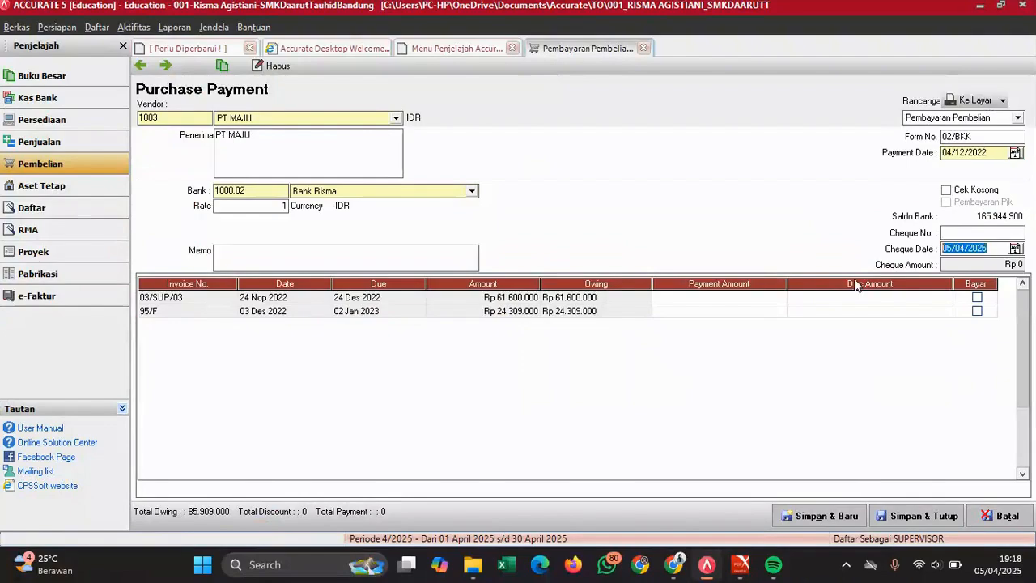
type("04/12/")
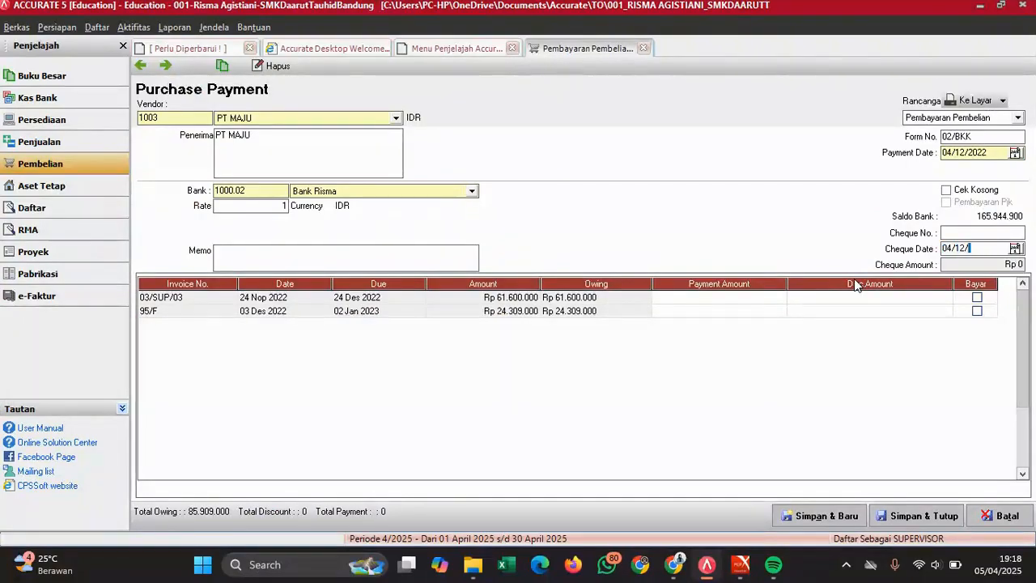
type("2022")
- Complete cheque date 04/12/2022 and enter memo 'Pelunasan utang tanggal 24 November; PT MAJU'
left_click(953, 232)
type("Pelunasan uta")
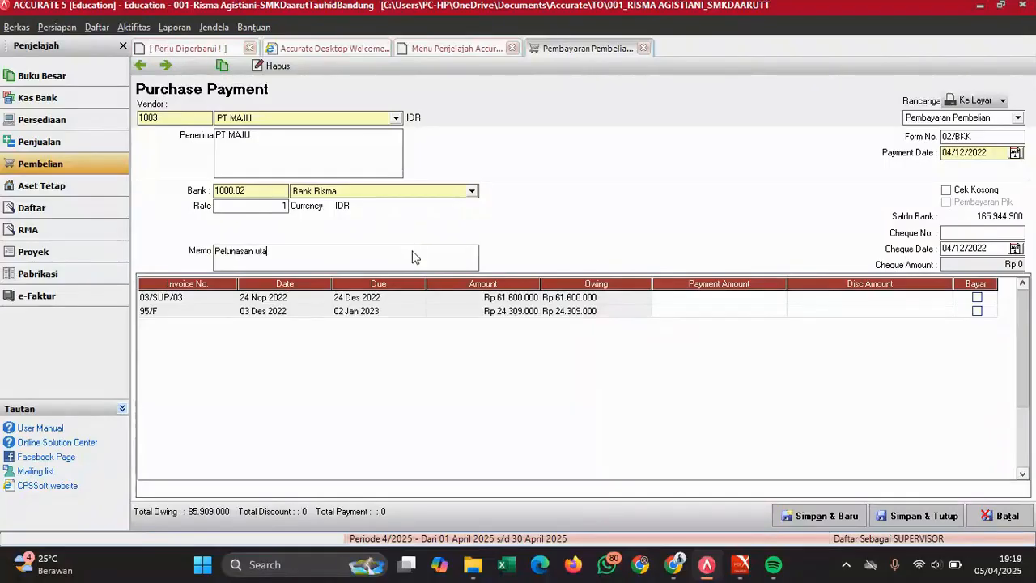
type("ng tanggal 24 November; PT ")
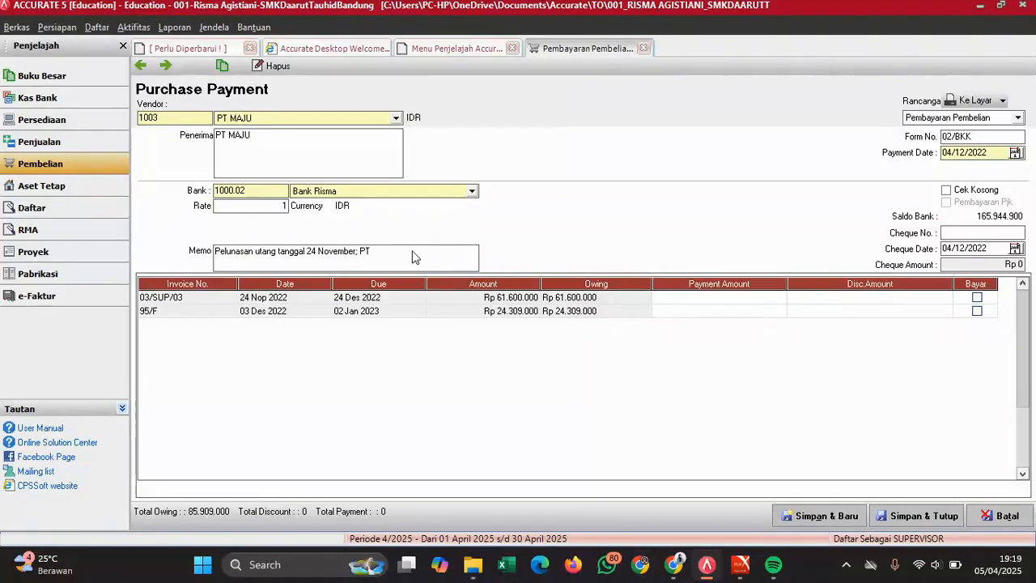
type("MAJU")
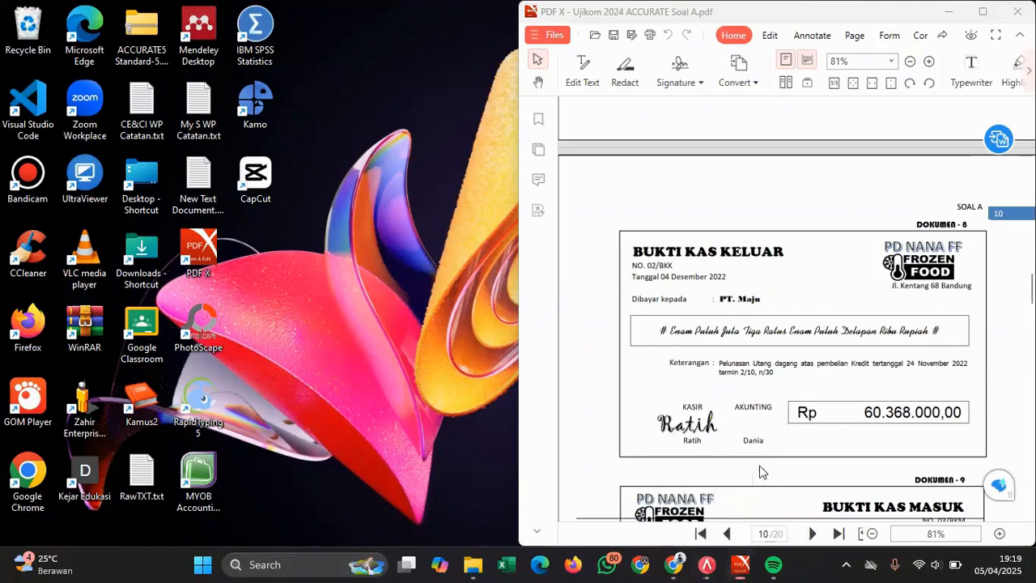
left_click(784, 523)
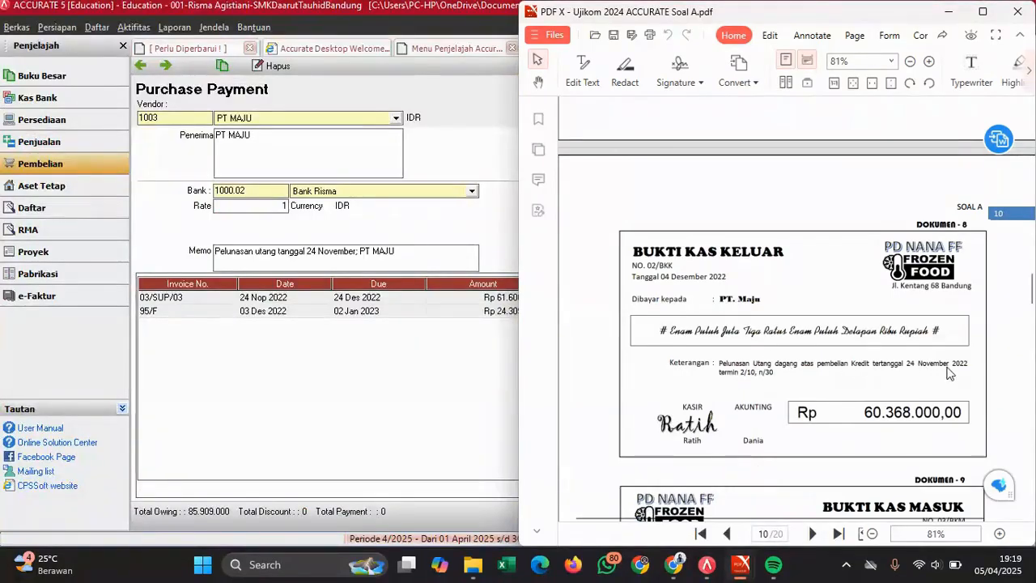
- Tick invoice 03/SUP/03 for Rp 61.600.000 and bring up its discount context menu
left_click(464, 374)
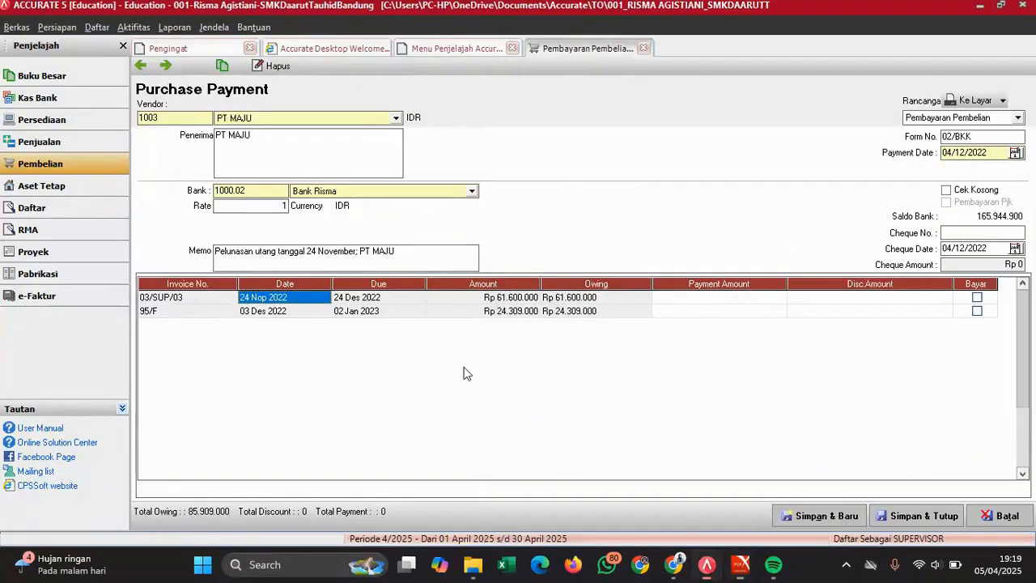
left_click(977, 299)
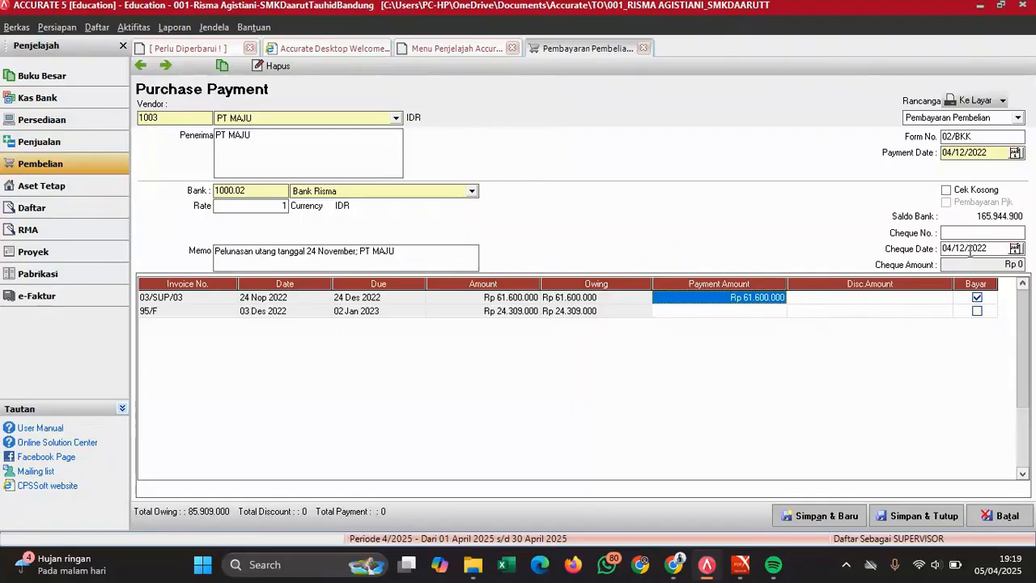
left_click(879, 304)
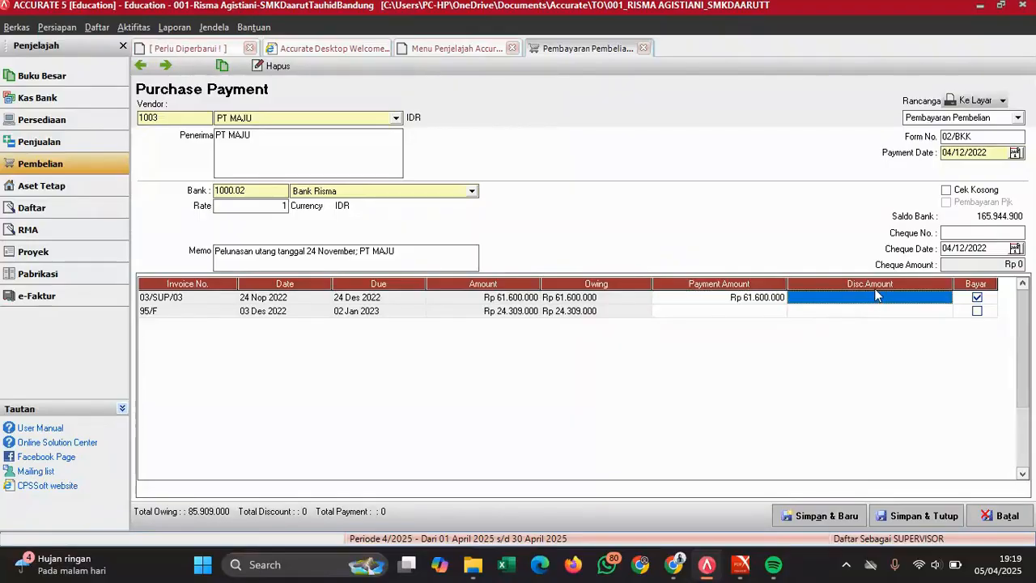
right_click(900, 299)
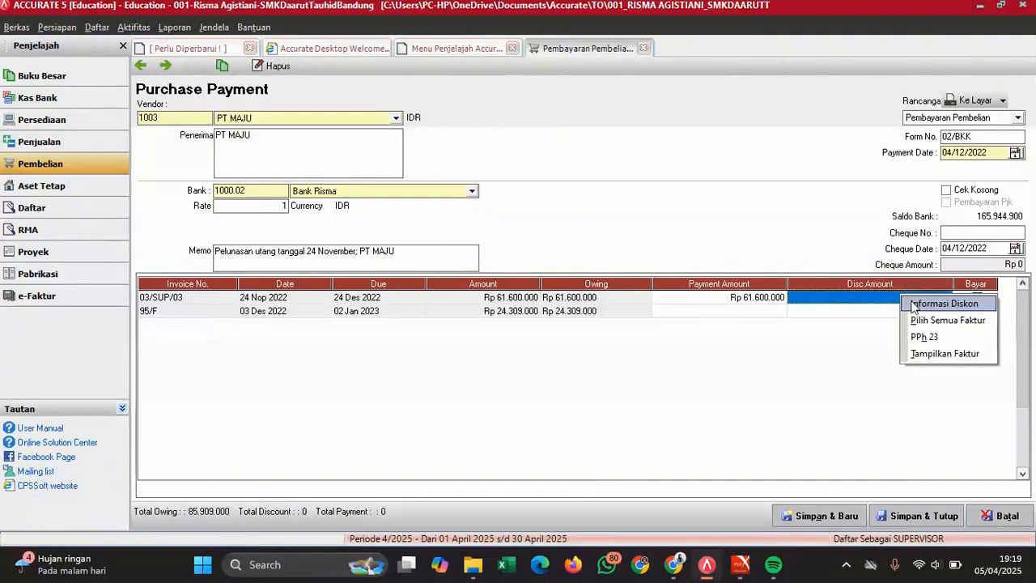
- Apply a Rp 1.232.000 discount to 03/SUP/03, booked to Persediaan Barang Dagang
left_click(914, 304)
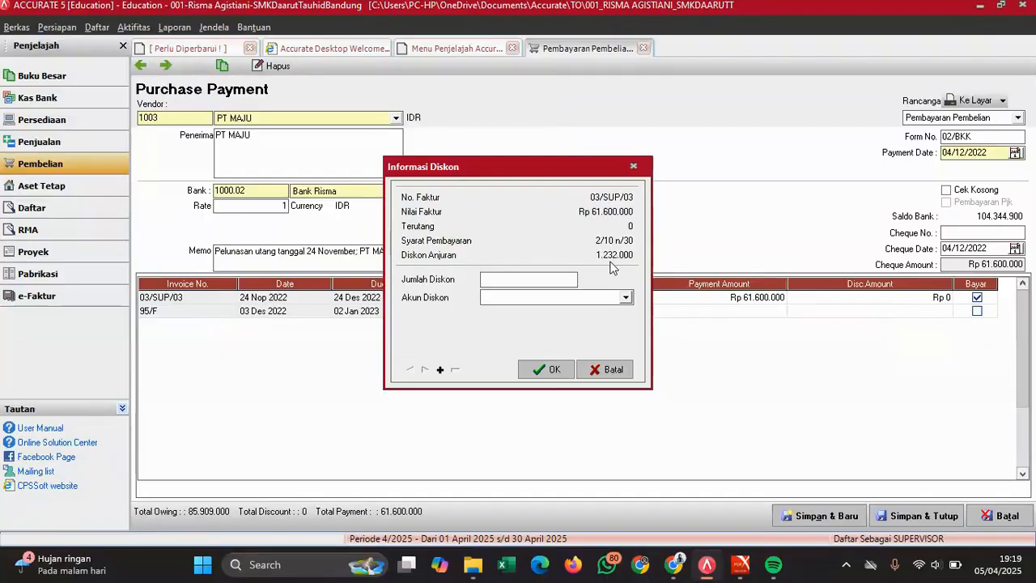
type("1232")
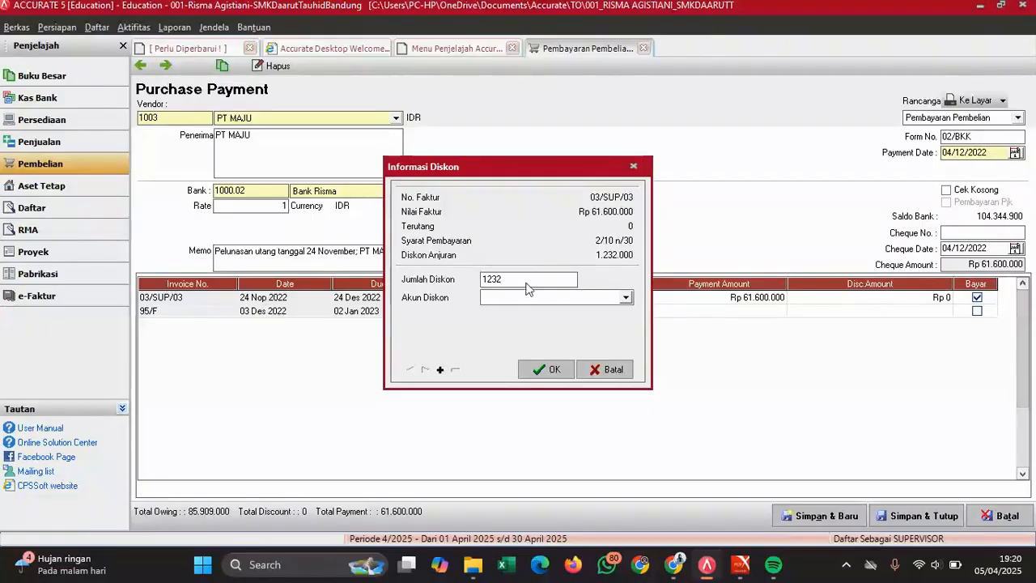
type("000")
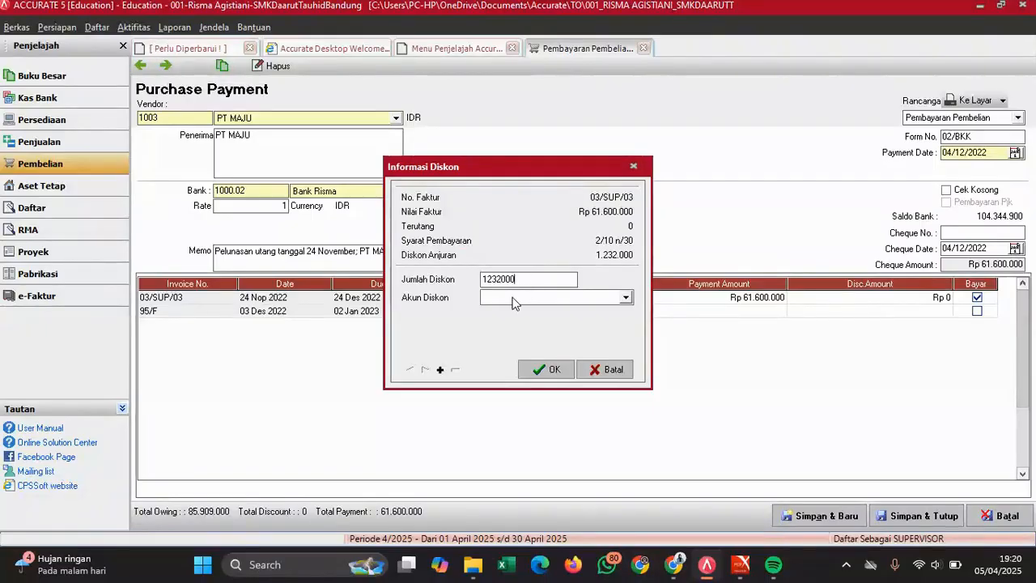
left_click(512, 300)
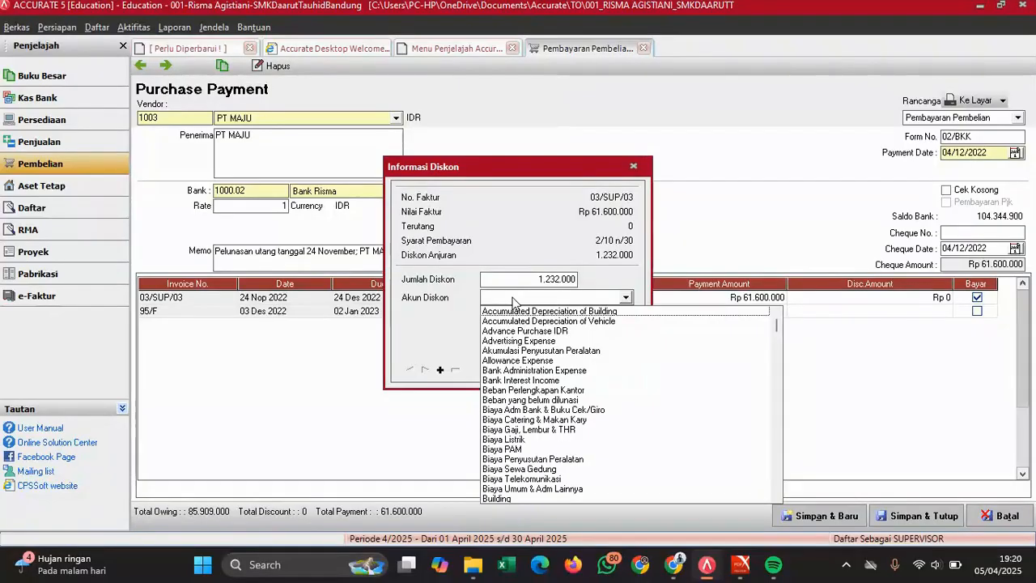
type("Pers")
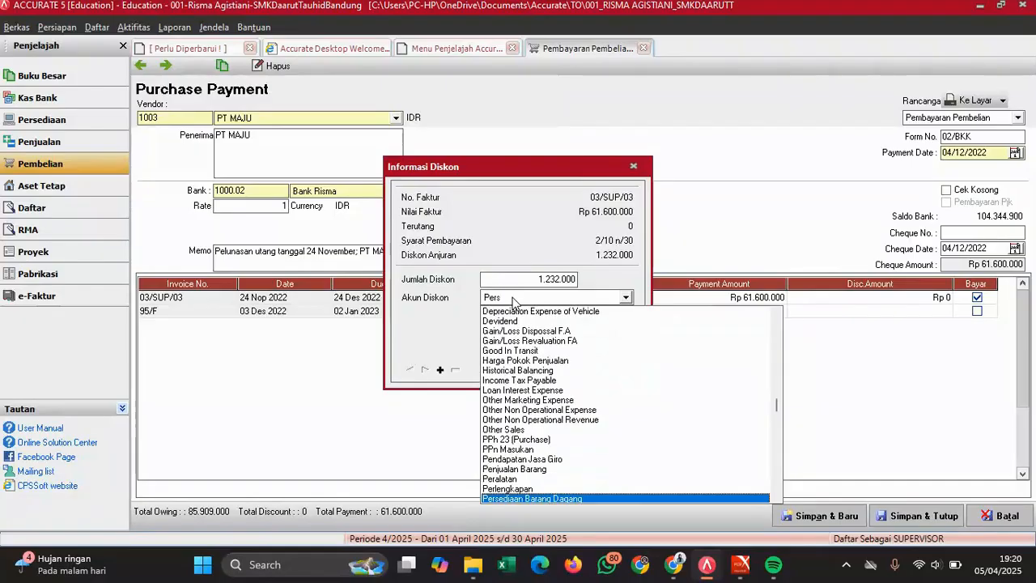
type("ed")
key("Return")
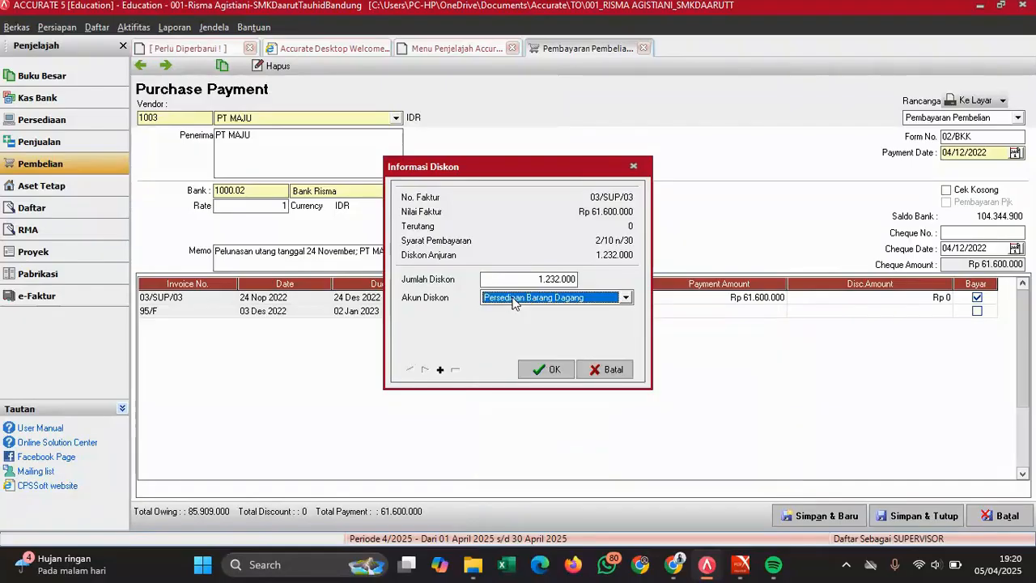
left_click(546, 371)
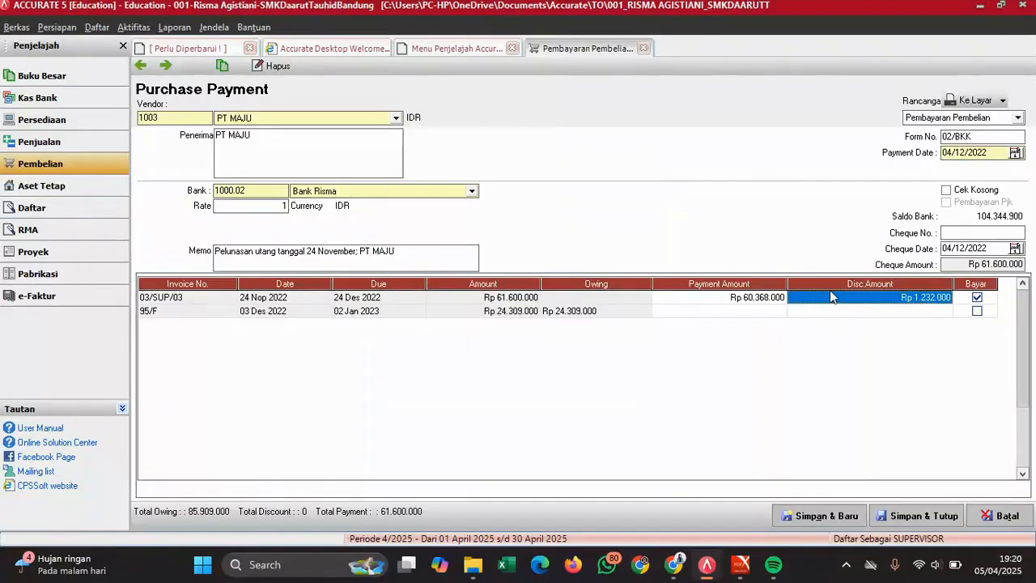
- Verify the Rp 60.368.000 payment against the PDF voucher, then save and close 02/BKK
left_click(742, 298)
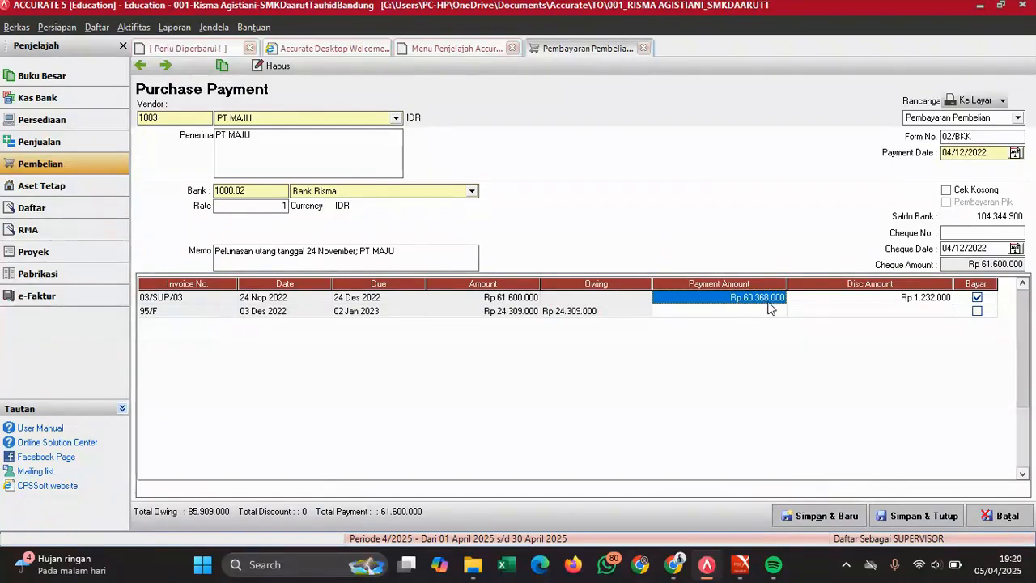
left_click(736, 575)
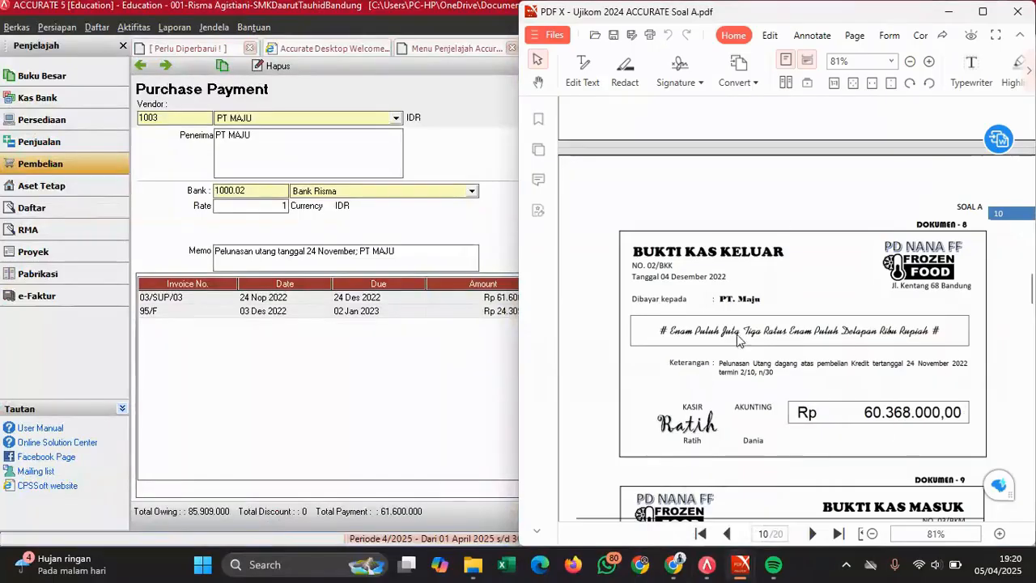
left_click(435, 404)
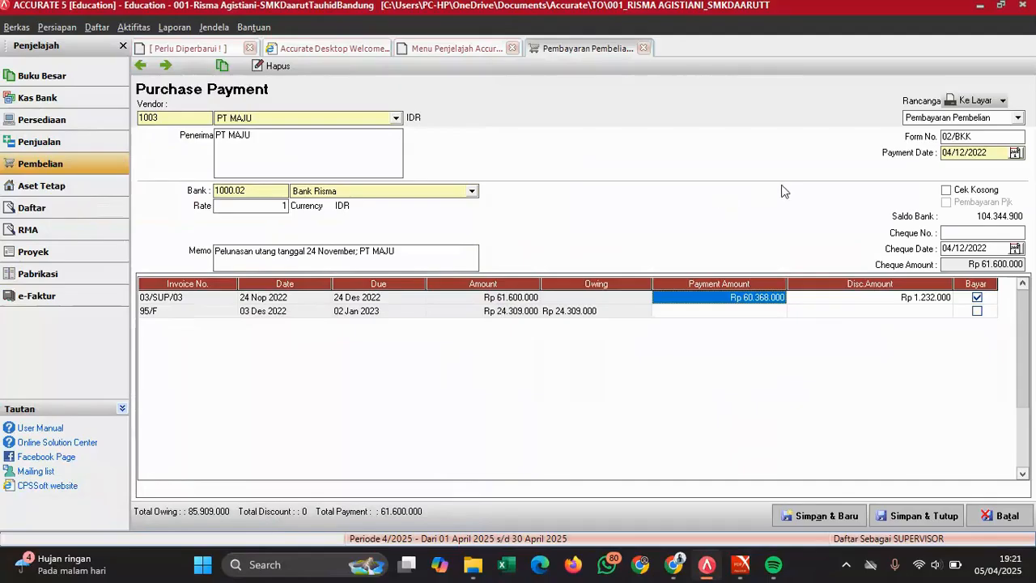
left_click(922, 516)
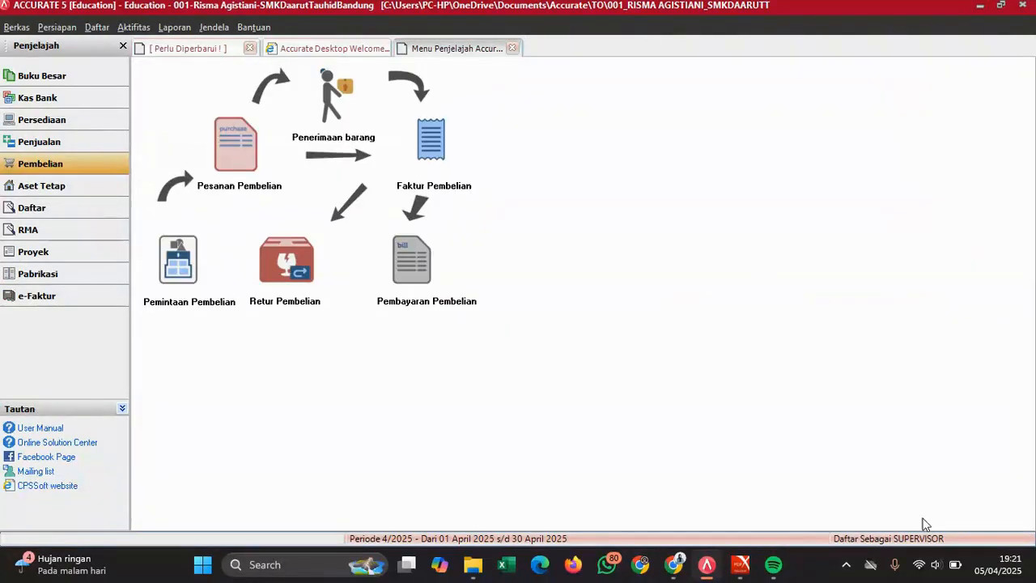
- Scroll the exam PDF to Dokumen 9 and open a new customer receipt, 02/BKM
left_click(749, 574)
left_click(787, 466)
scroll(803, 348, "down", 2)
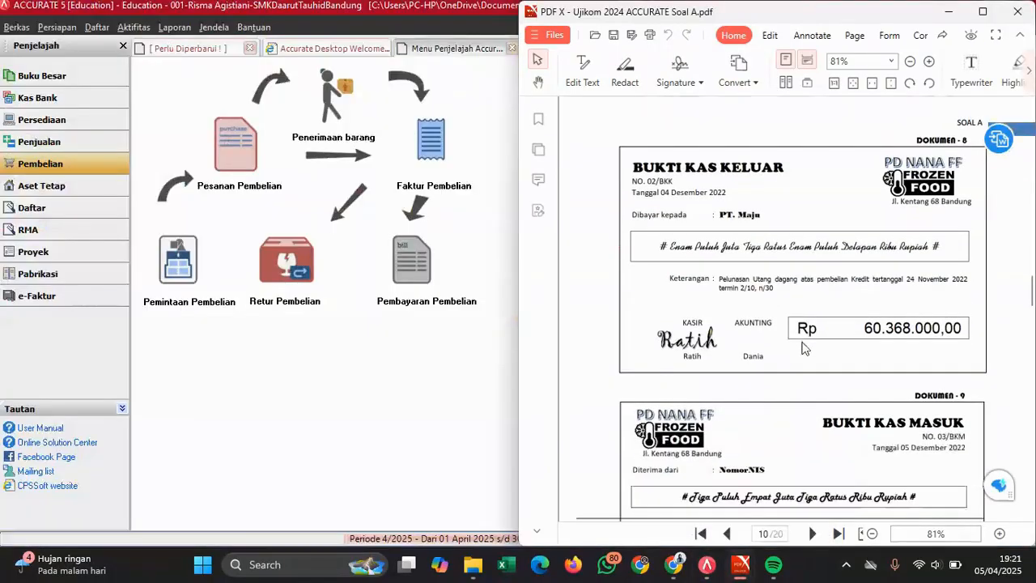
scroll(804, 348, "down", 3)
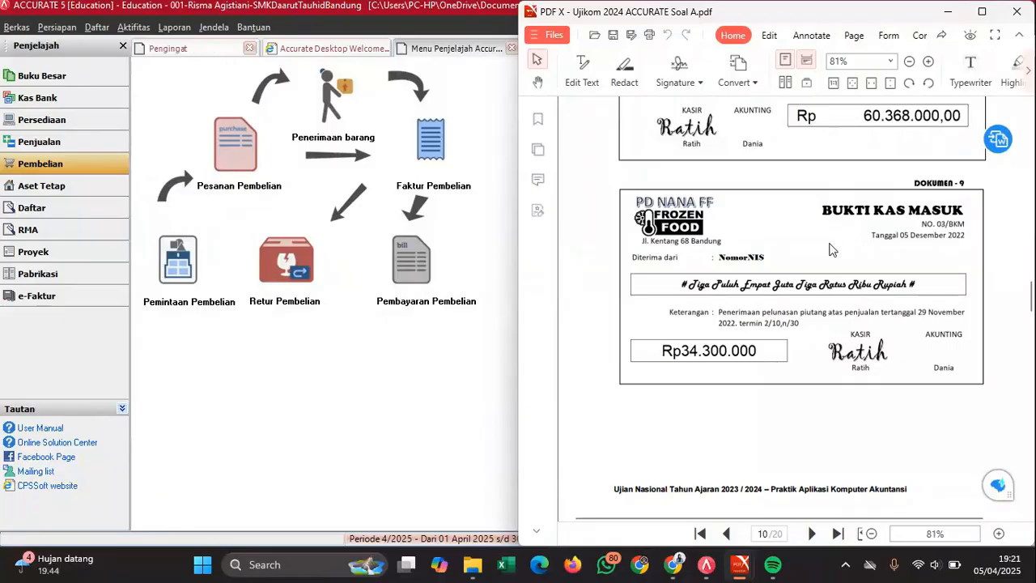
left_click(117, 143)
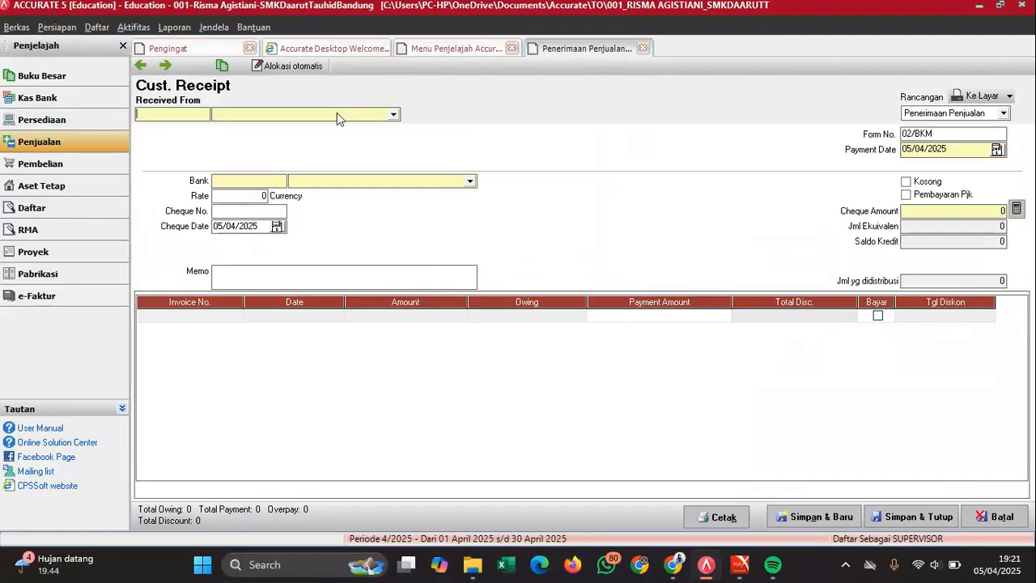
- Select the customer owing invoices 02/CUS/02 and 02/FP in Received From
left_click(337, 116)
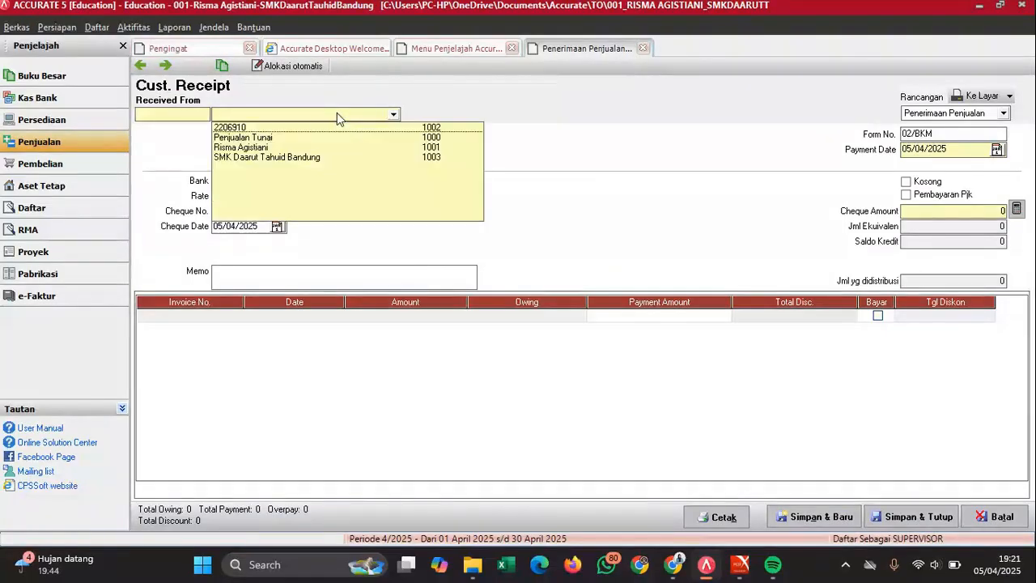
left_click(281, 131)
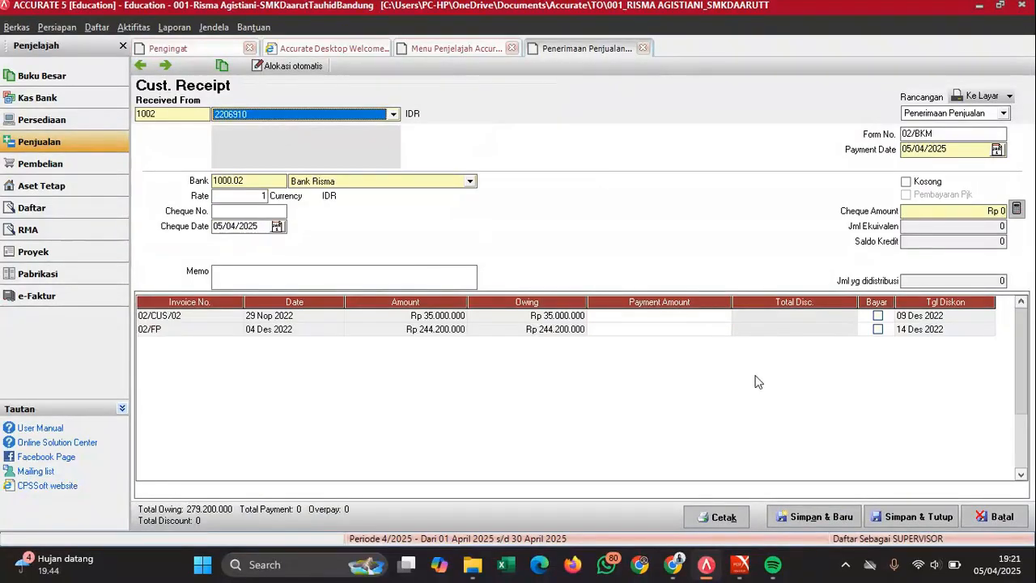
mouse_move(743, 559)
left_click(789, 486)
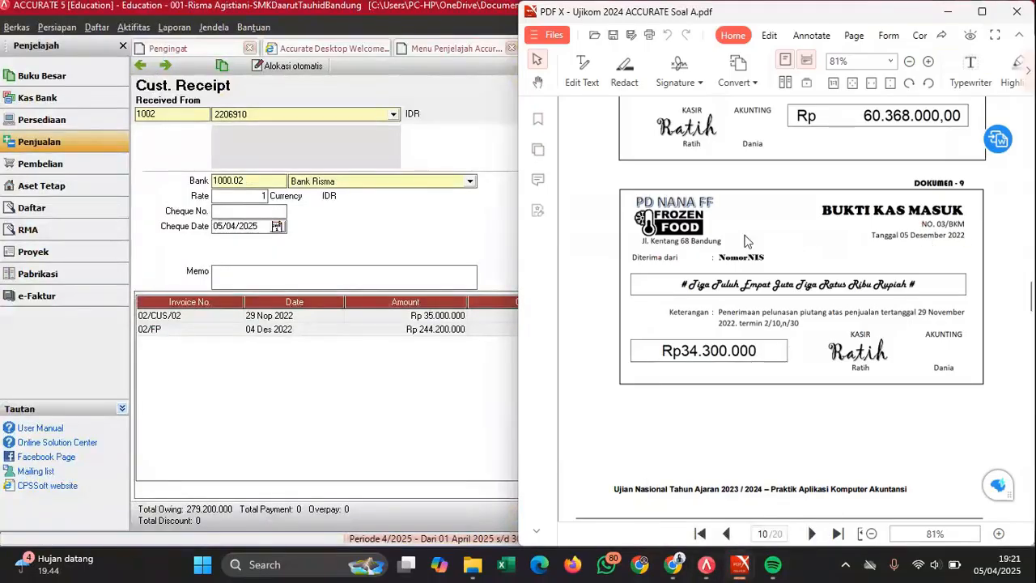
left_click(423, 222)
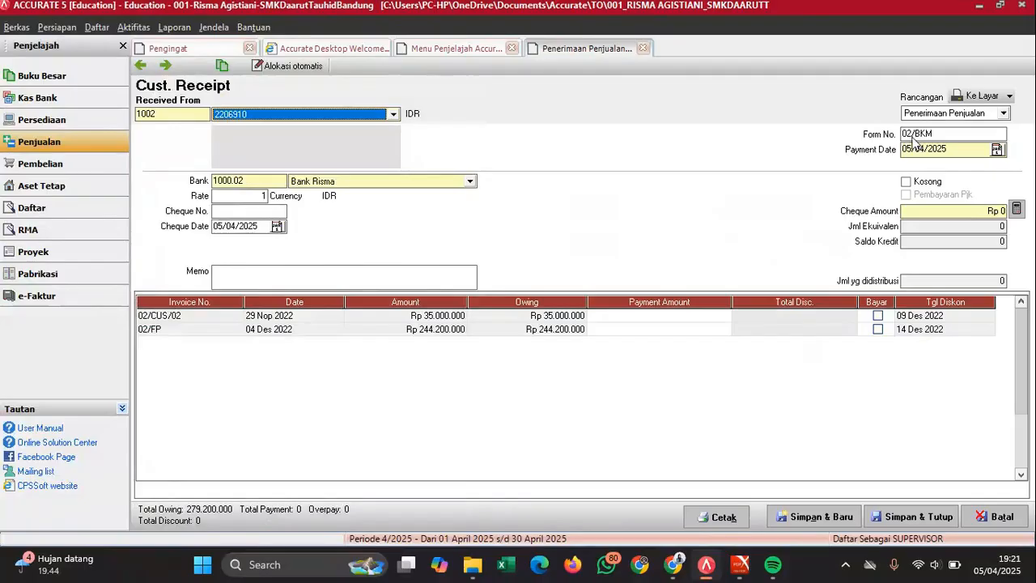
- Change the form number to 03/BKM and the payment date to 05/12/2022
left_click(912, 135)
key("BackSpace")
type("3")
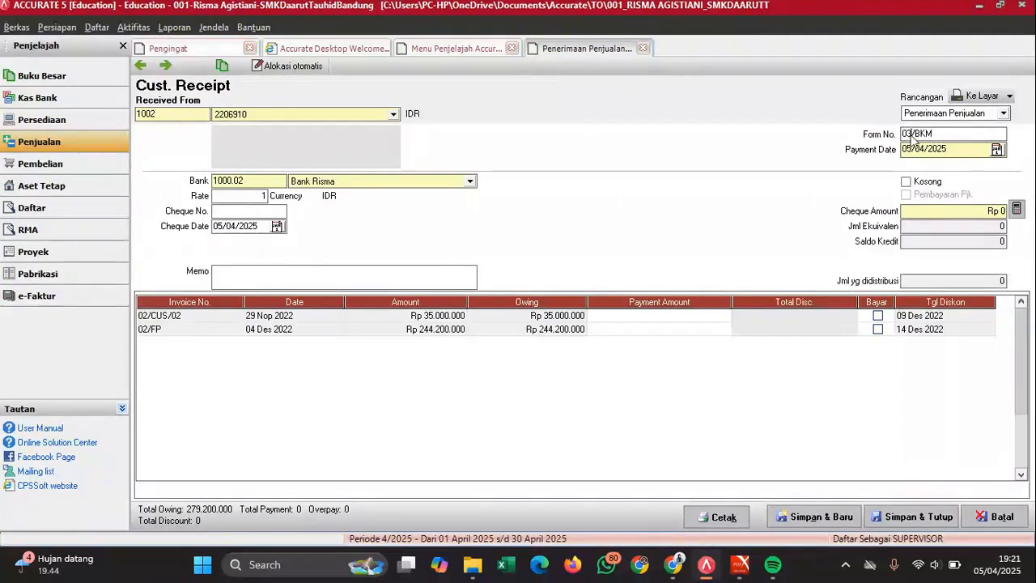
left_click(954, 149)
left_click_drag(955, 149, 871, 157)
key("BackSpace")
type("05/ /")
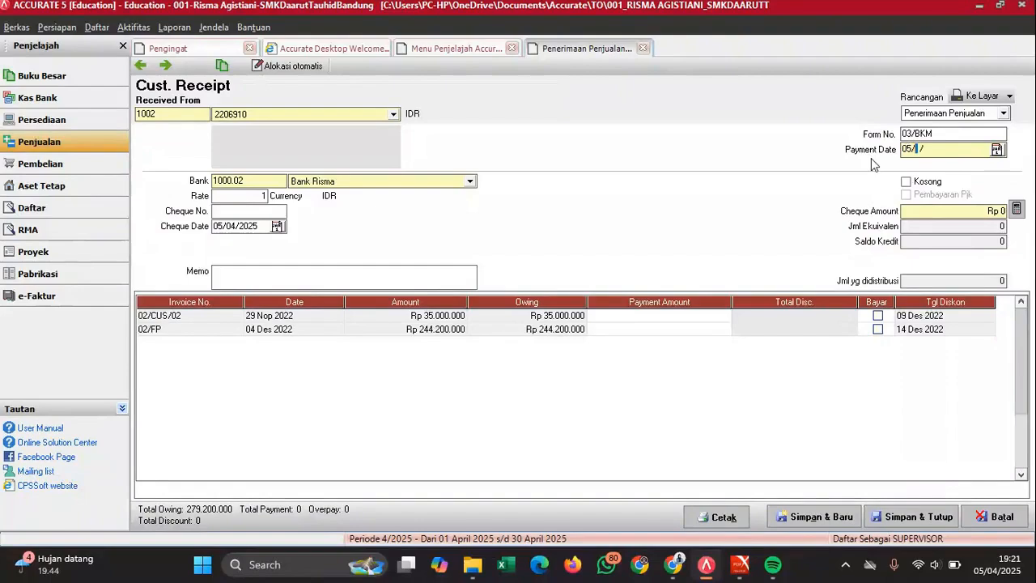
type("12/2022")
- Set the cheque date to 05/12/2022
left_click(258, 226)
type("04")
key("BackSpace")
key("BackSpace")
type("05/12/20")
left_click(247, 212)
mouse_move(760, 572)
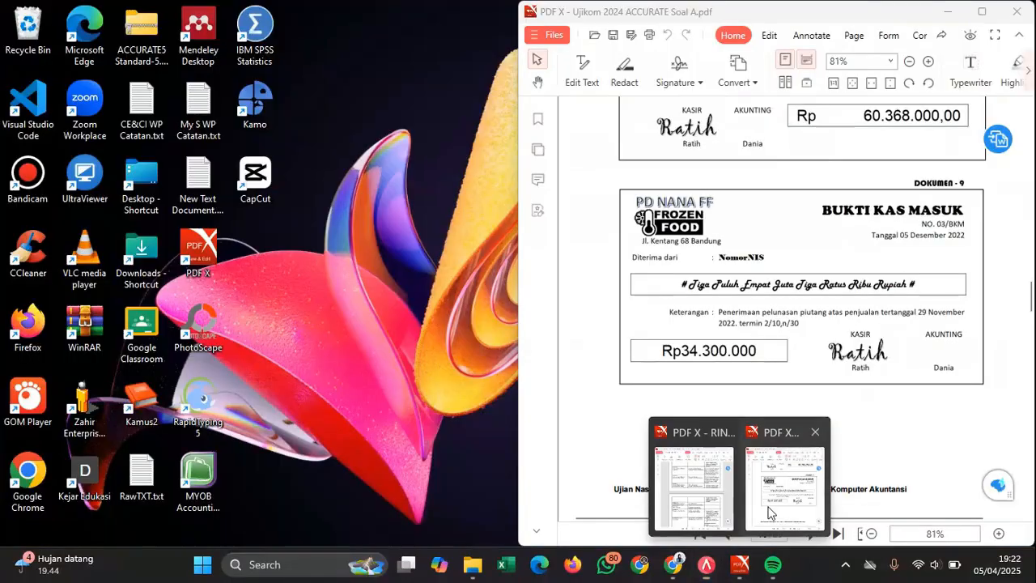
left_click(789, 486)
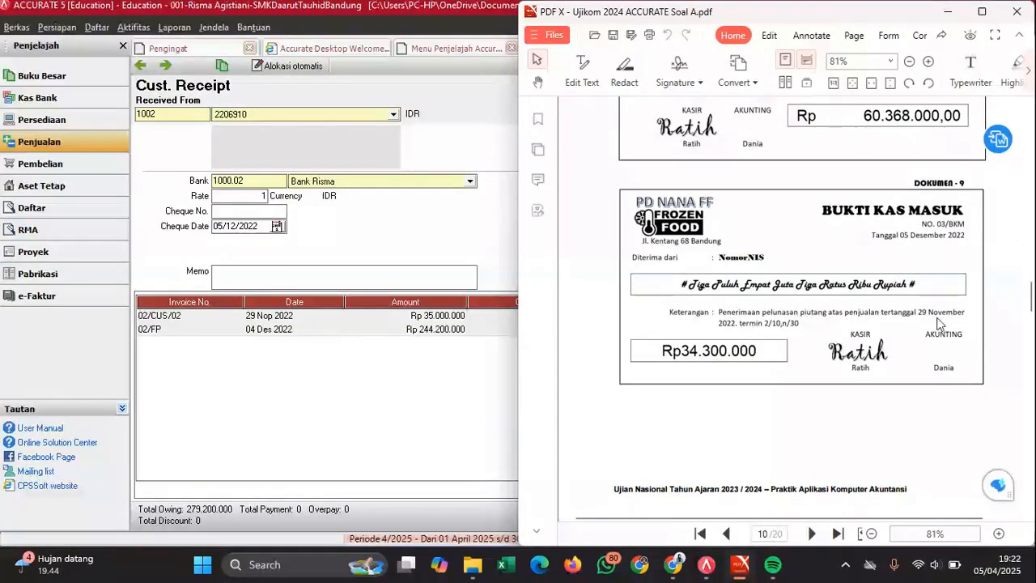
- Enter memo 'Pelunasan piutang tanggal 29 November' plus an ID number, and tick invoice 02/CUS/02
left_click(349, 282)
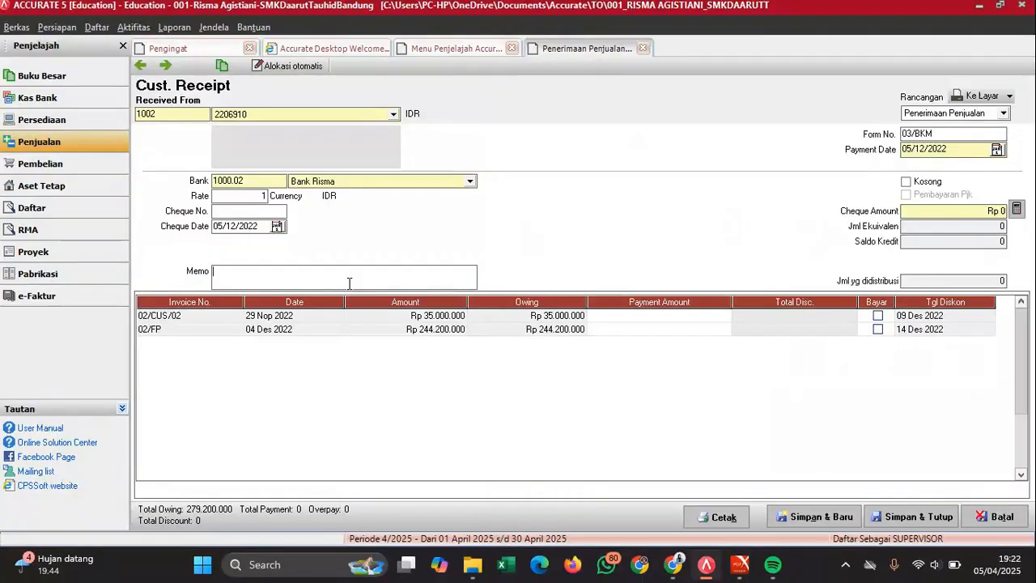
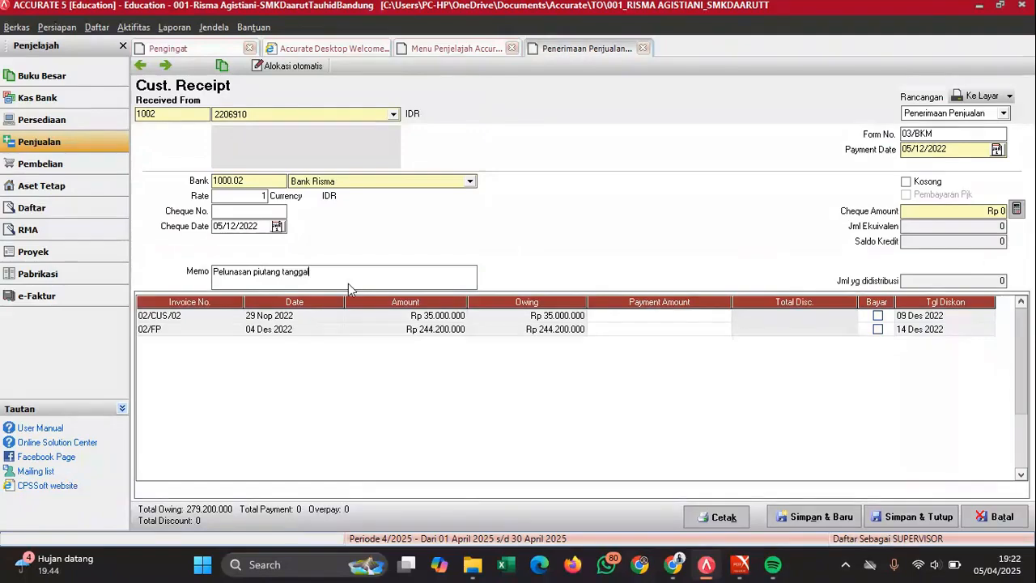
left_click(878, 315)
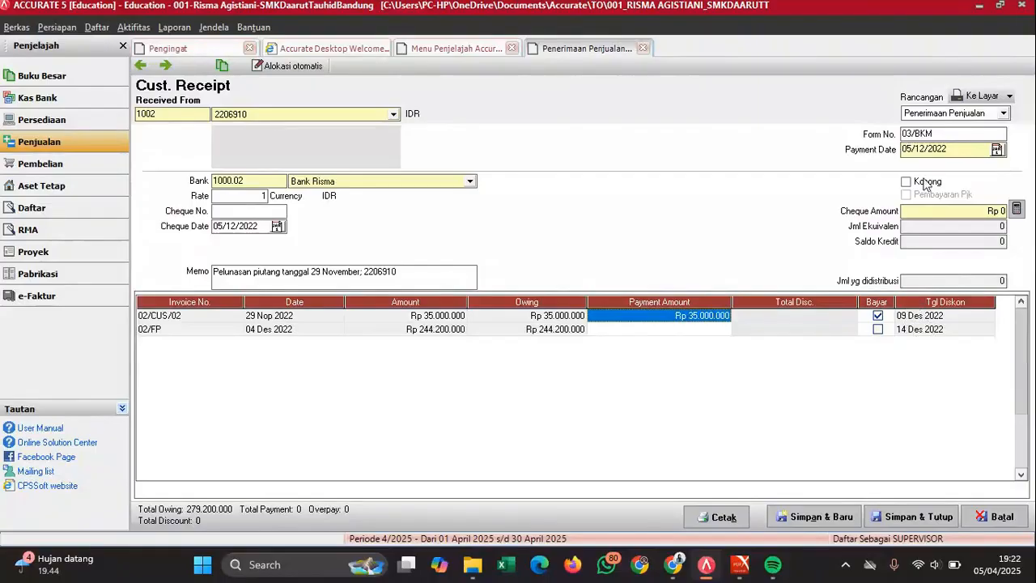
left_click(836, 322)
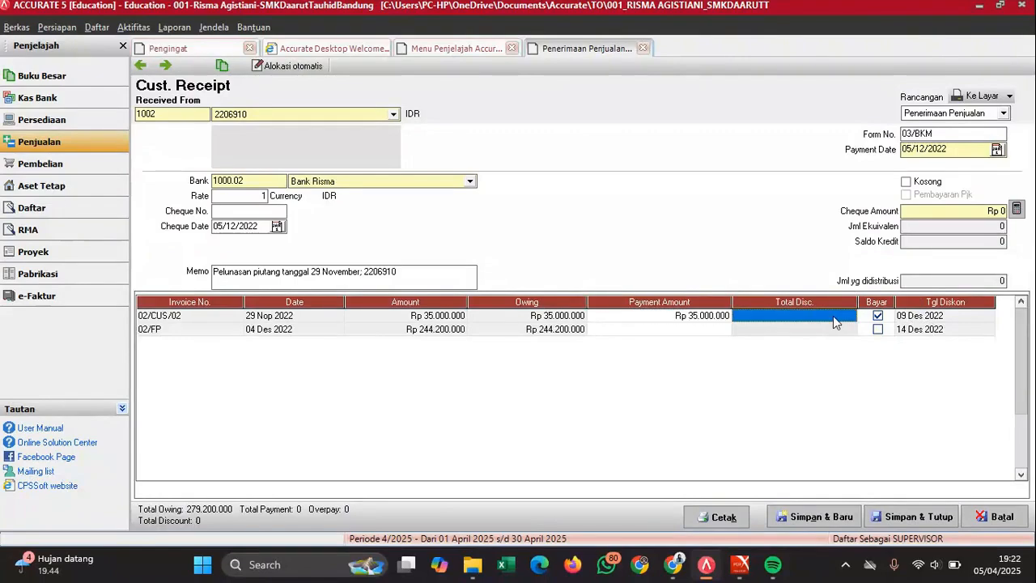
right_click(793, 319)
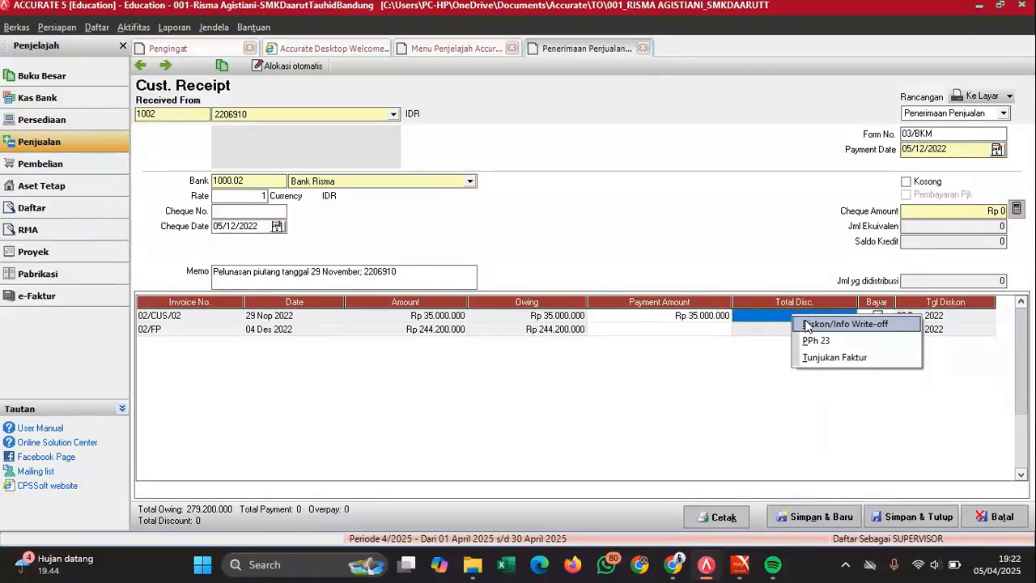
- Apply a Rp 700.000 discount to invoice 02/CUS/02, booked to Potongan Penjualan
left_click(806, 325)
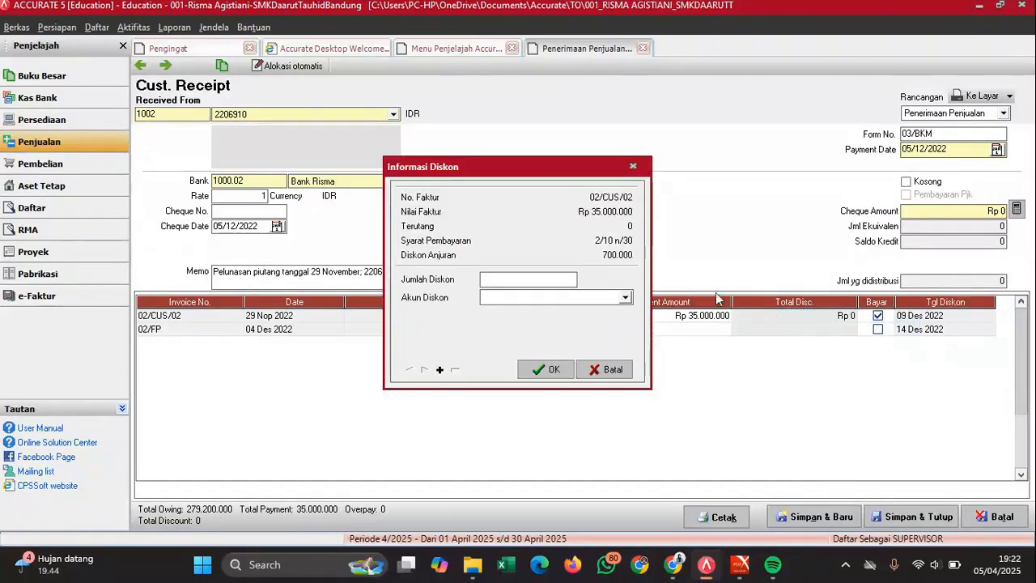
left_click(514, 279)
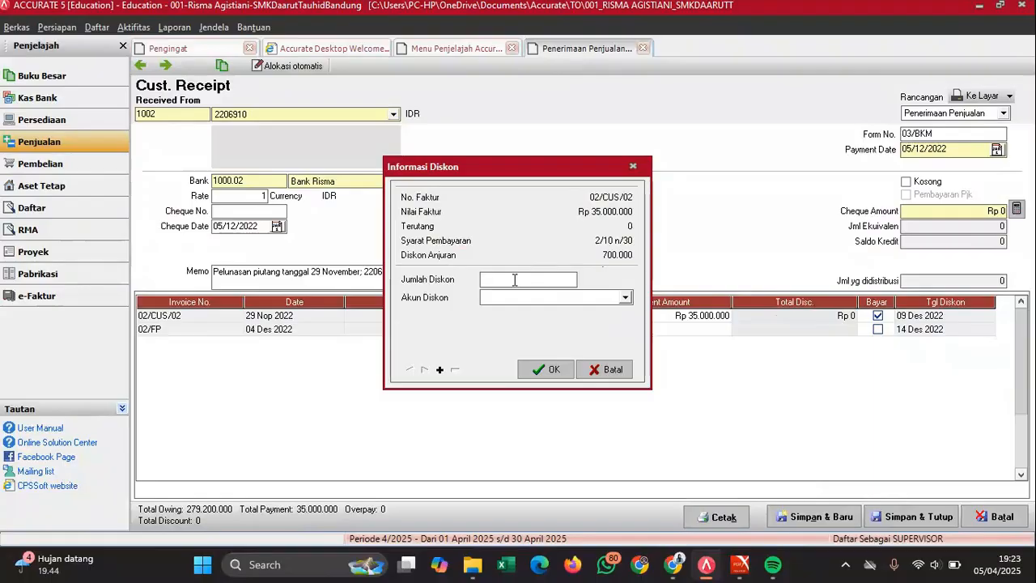
type("700000")
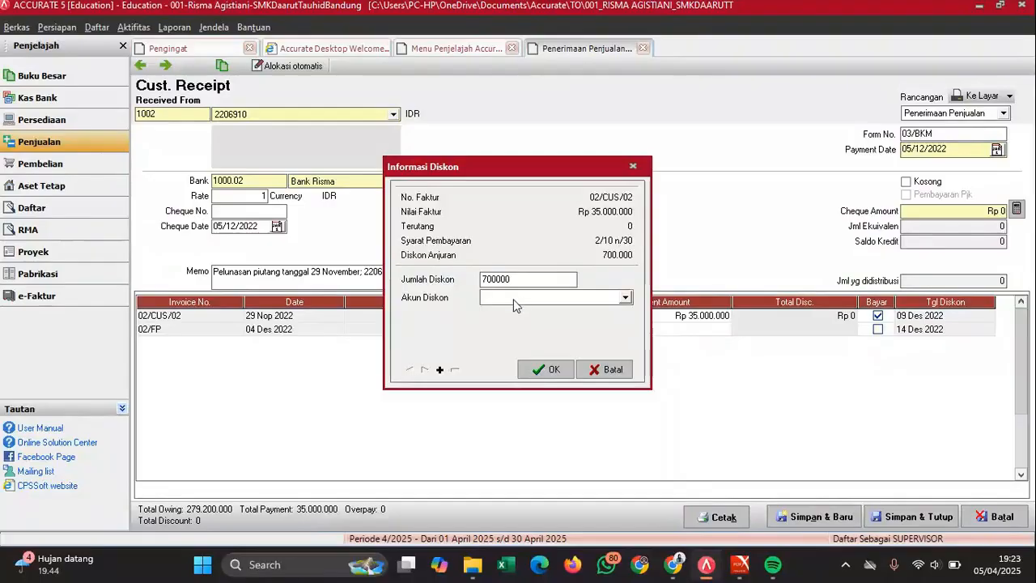
left_click(514, 299)
type("Poto")
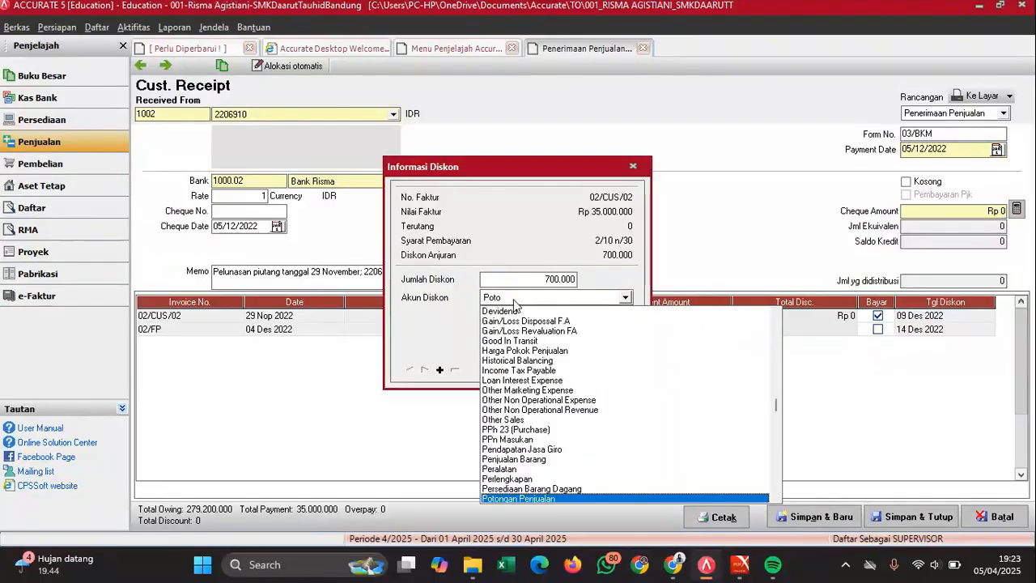
key("Return")
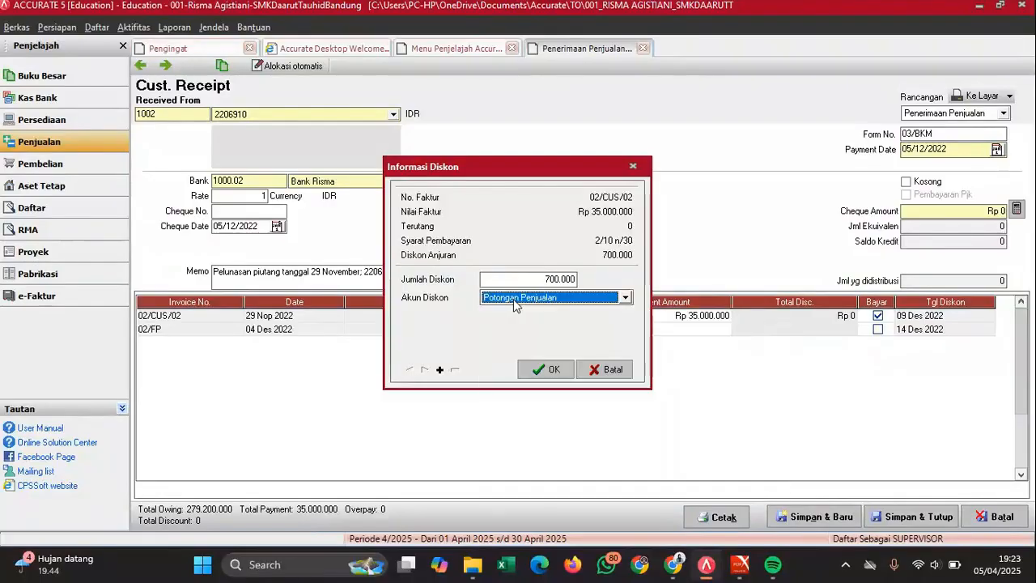
left_click(542, 371)
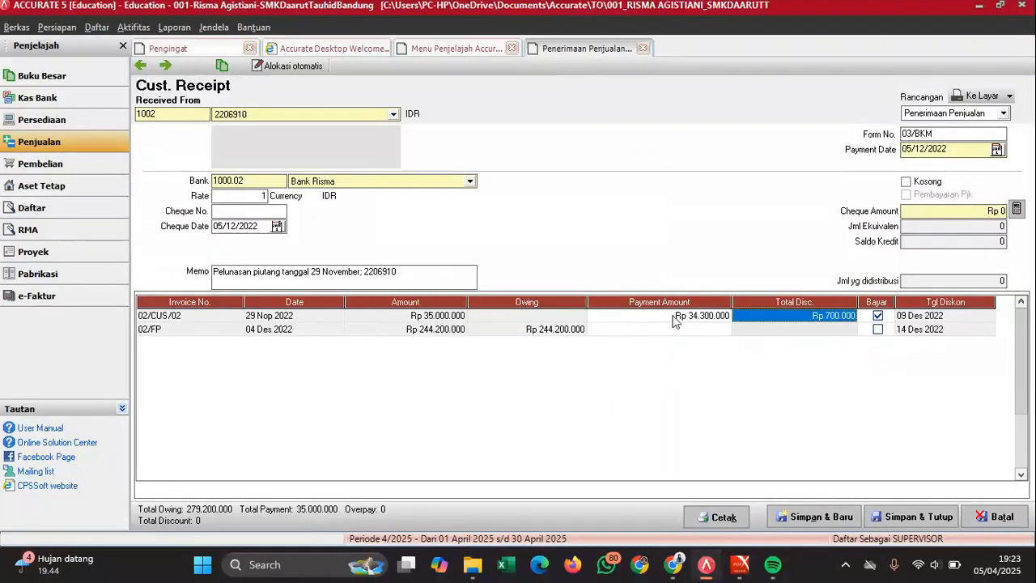
- Fill the cheque amount with the Rp 34.300.000 payment total and verify it against the PDF
left_click(676, 319)
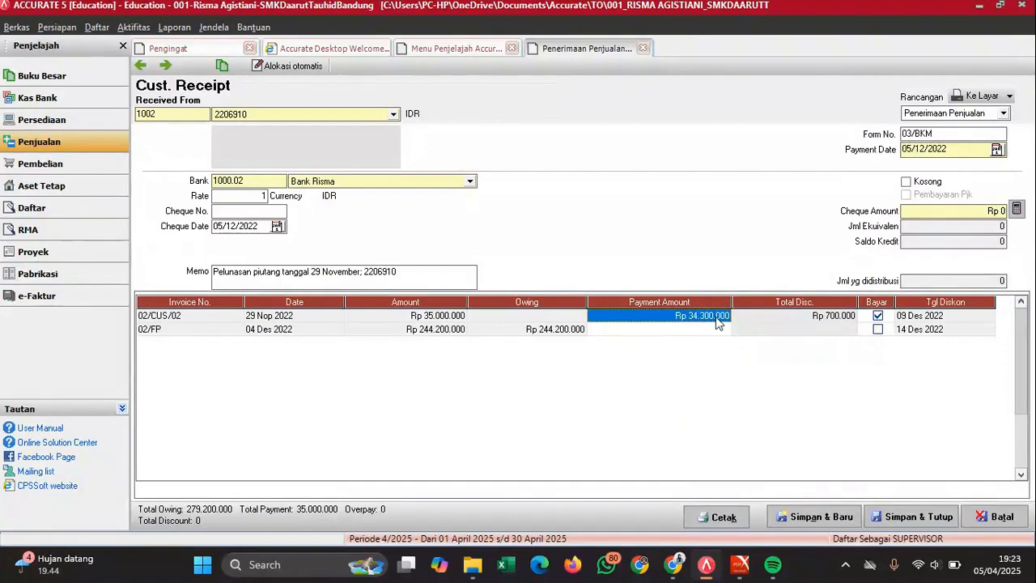
left_click(1017, 209)
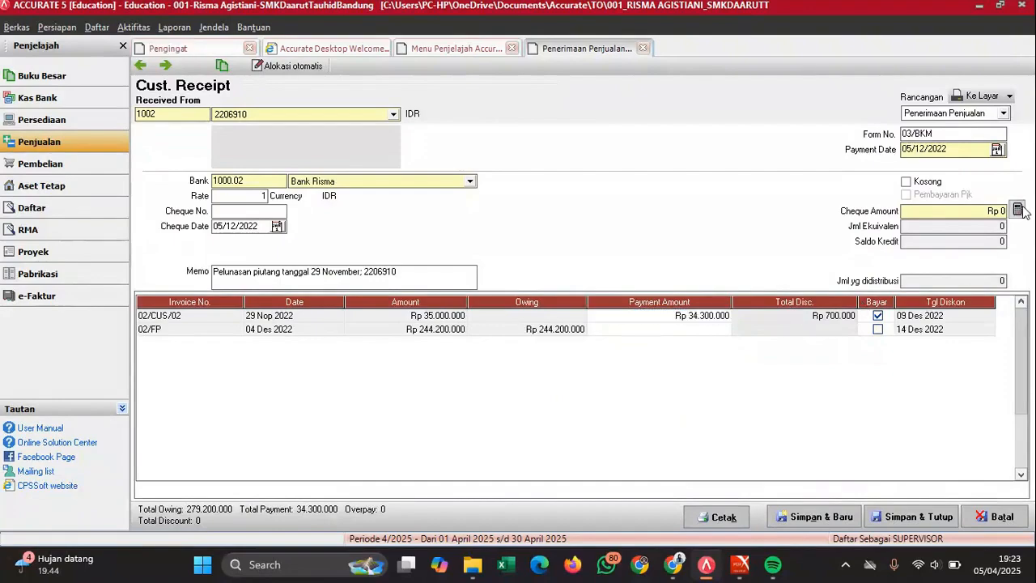
left_click(1018, 210)
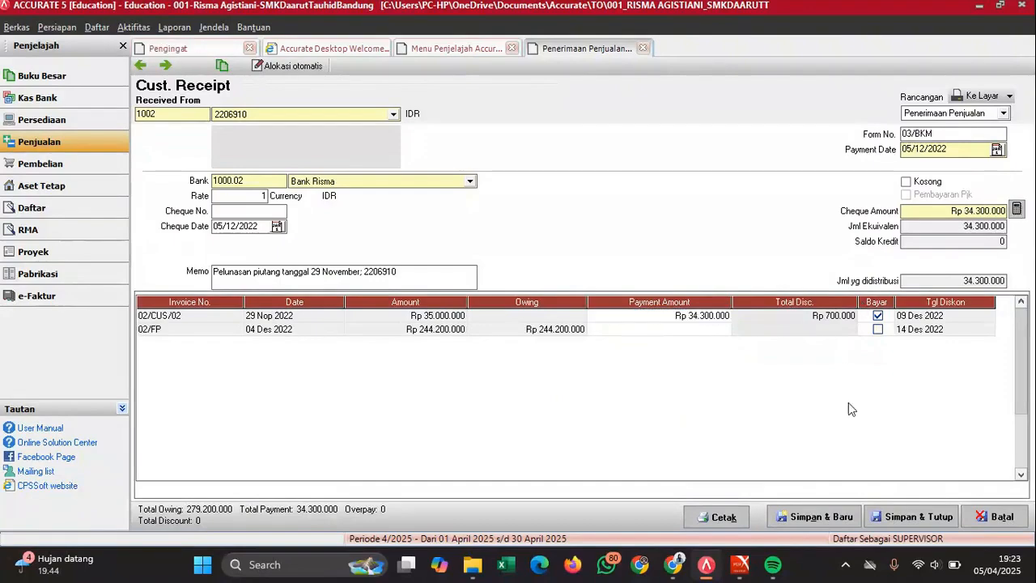
mouse_move(739, 564)
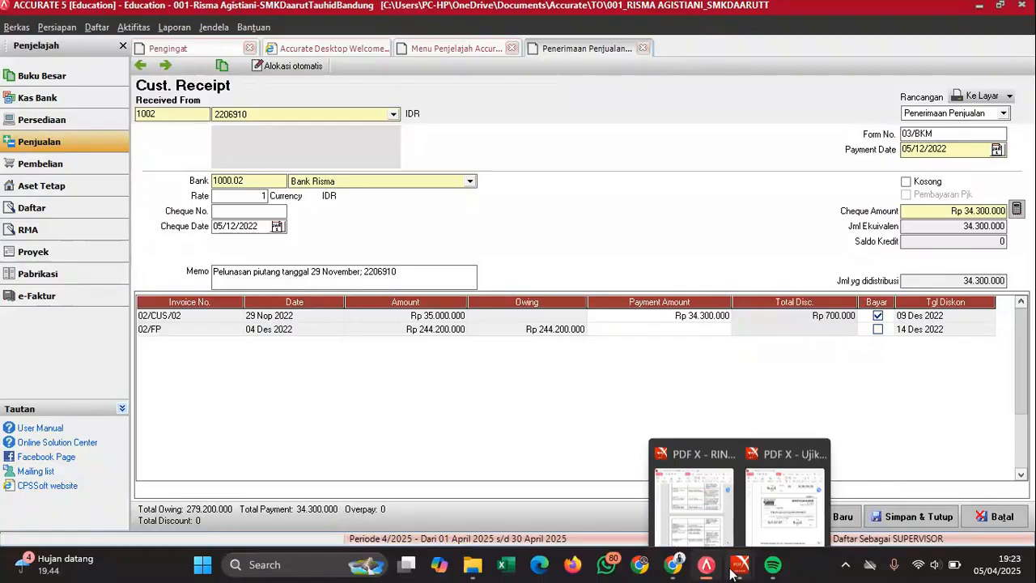
left_click(795, 477)
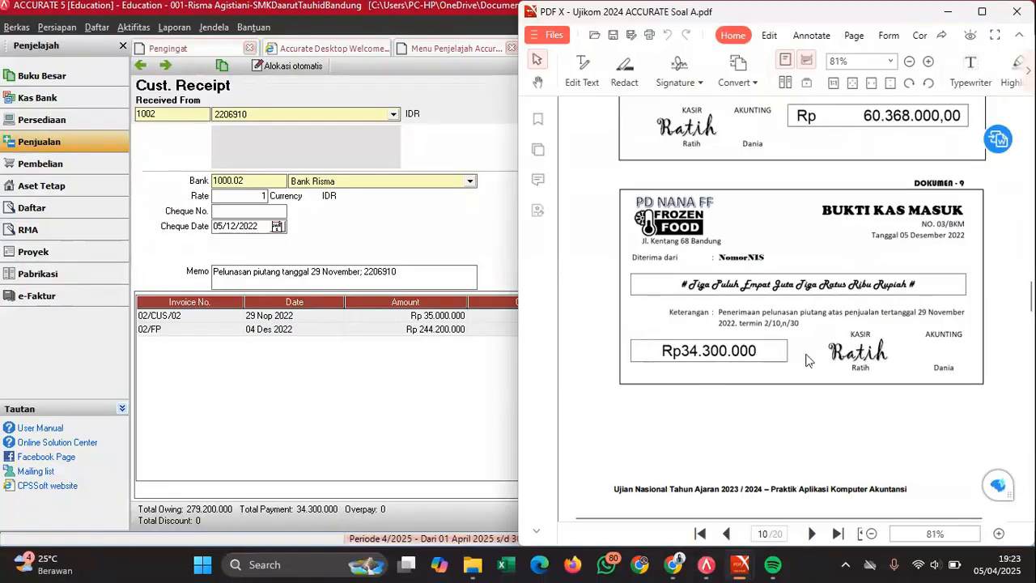
left_click(396, 399)
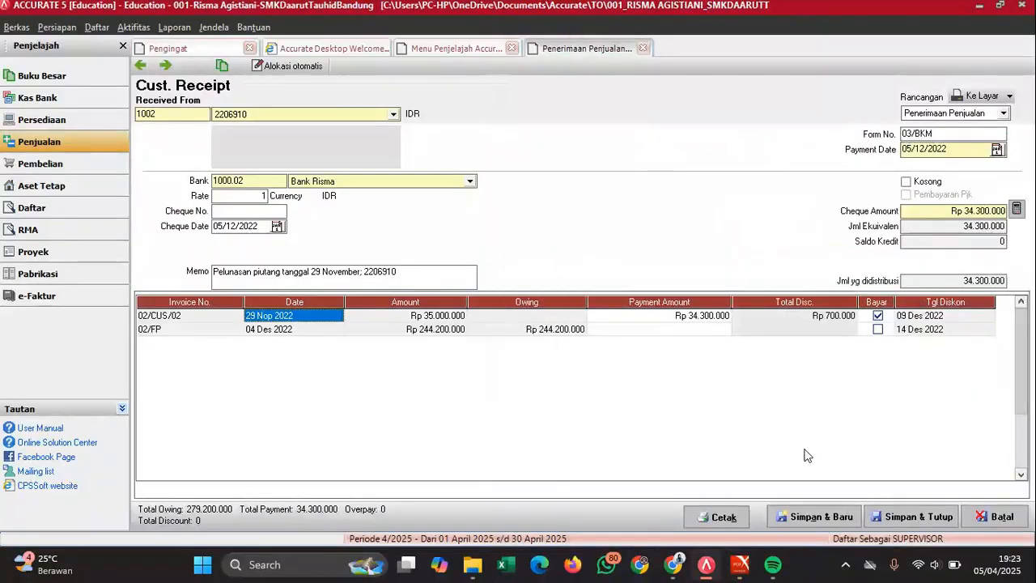
- Save and close receipt 03/BKM, find Dokumen 10 in the exam PDF, and start a new sales receipt
left_click(917, 520)
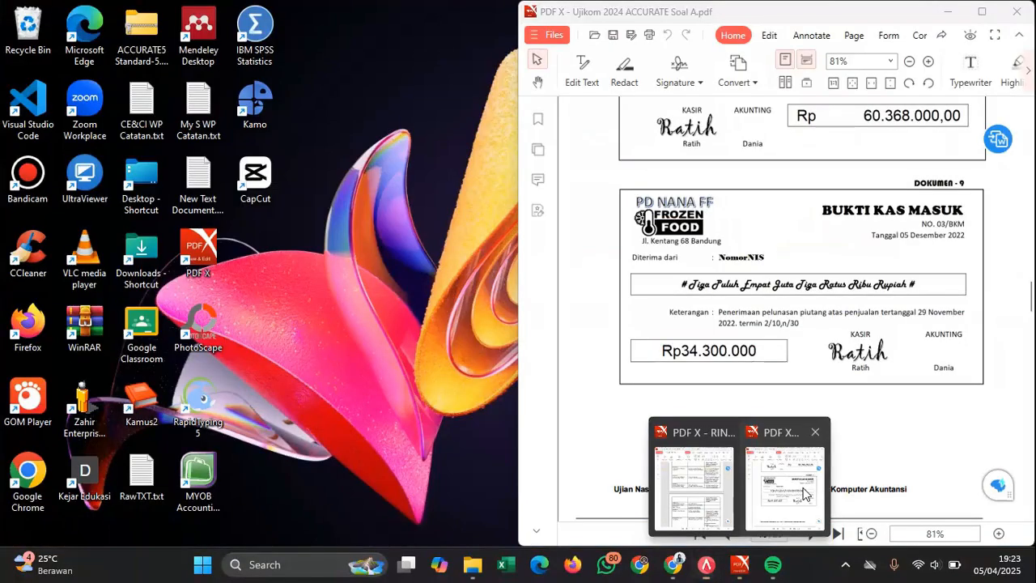
left_click(806, 494)
scroll(822, 331, "down", 3)
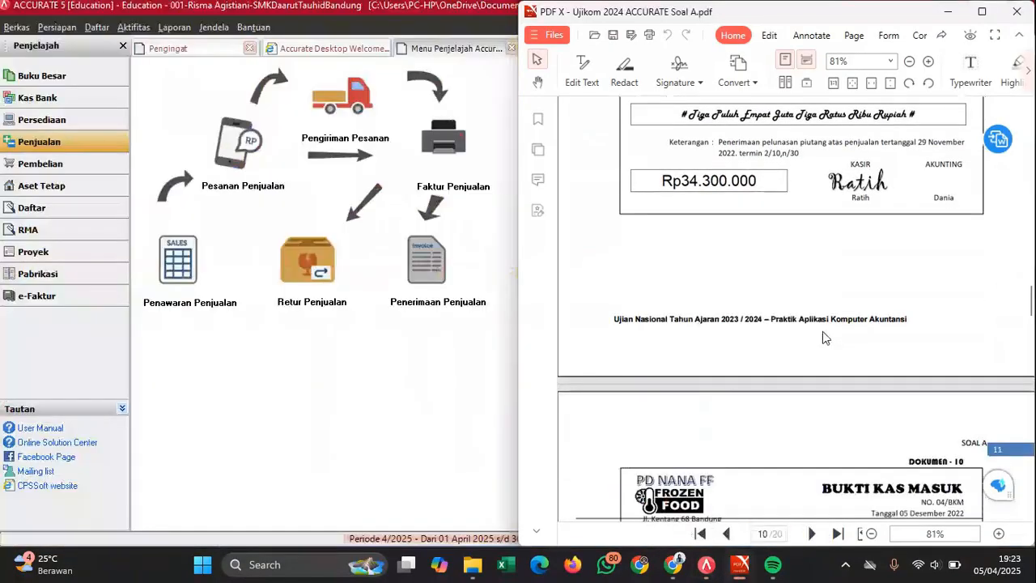
scroll(822, 331, "down", 4)
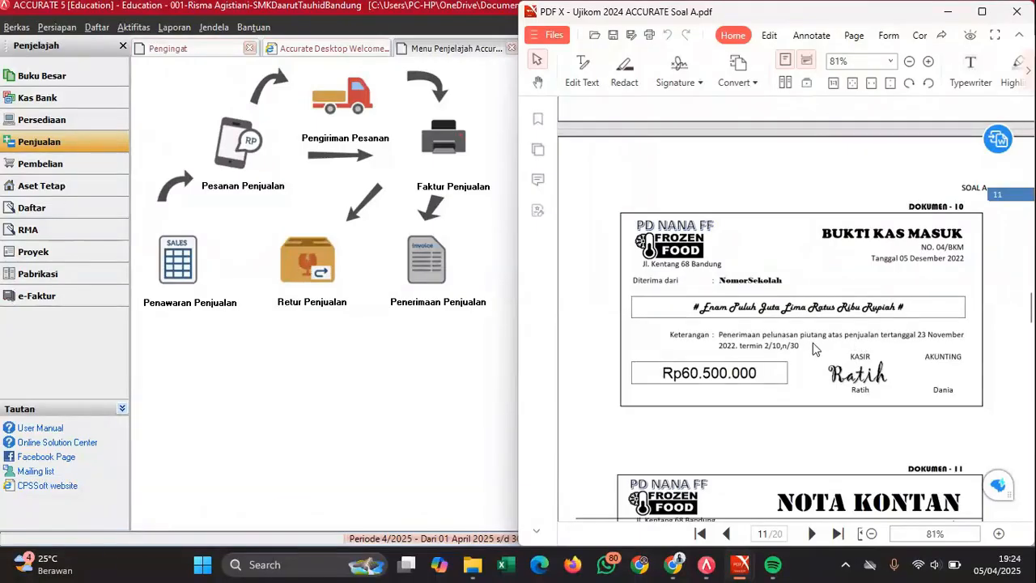
left_click(442, 276)
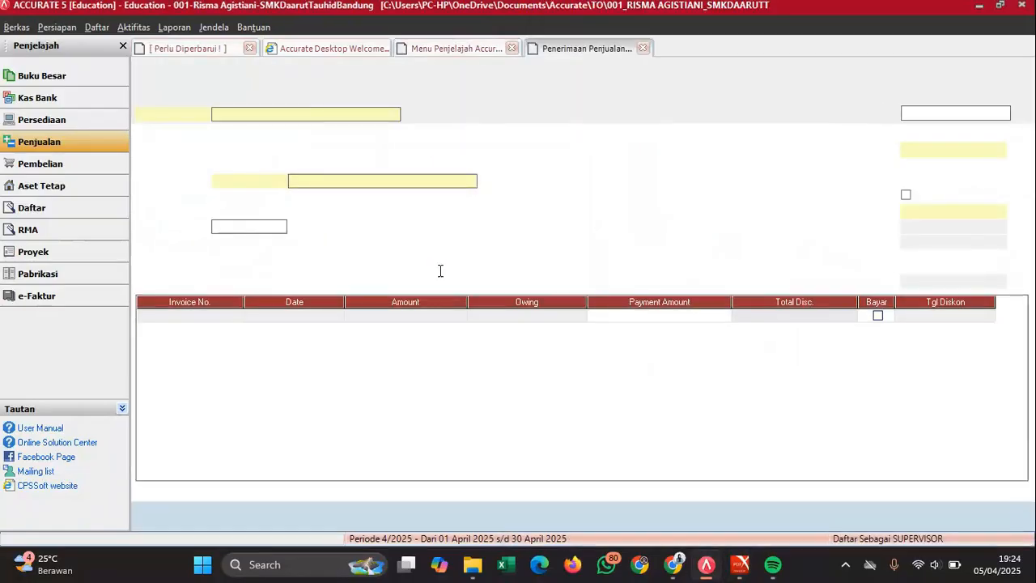
- Choose SMK Daarut Tahuid Bandung as the customer and check the receipt details in the PDF
left_click(300, 115)
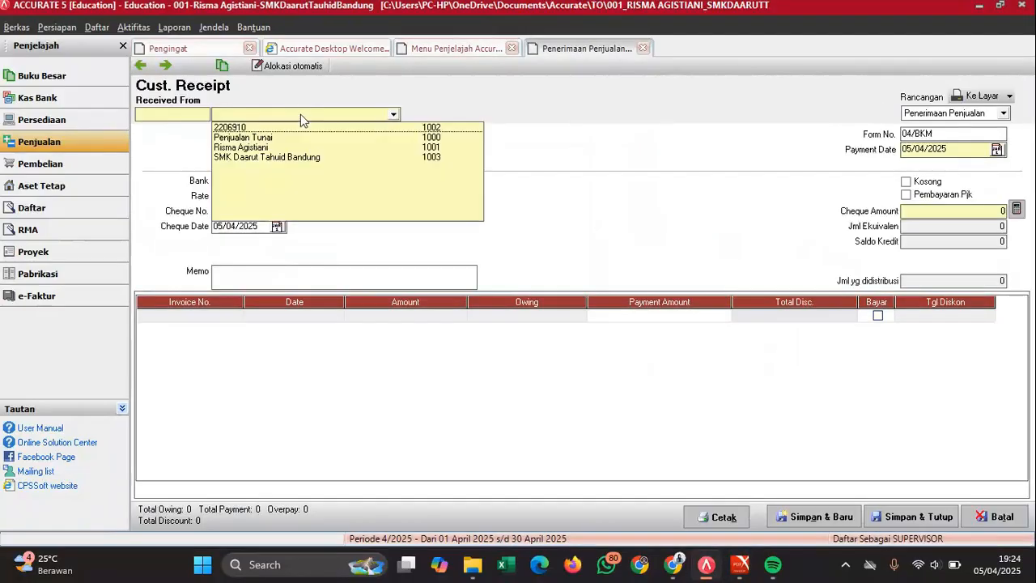
left_click(261, 158)
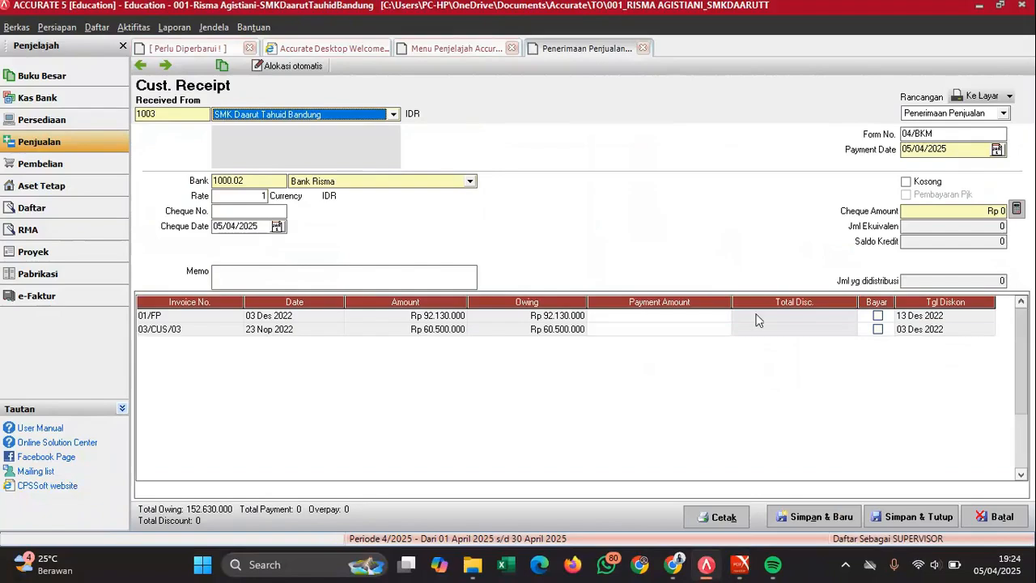
mouse_move(740, 565)
left_click(777, 495)
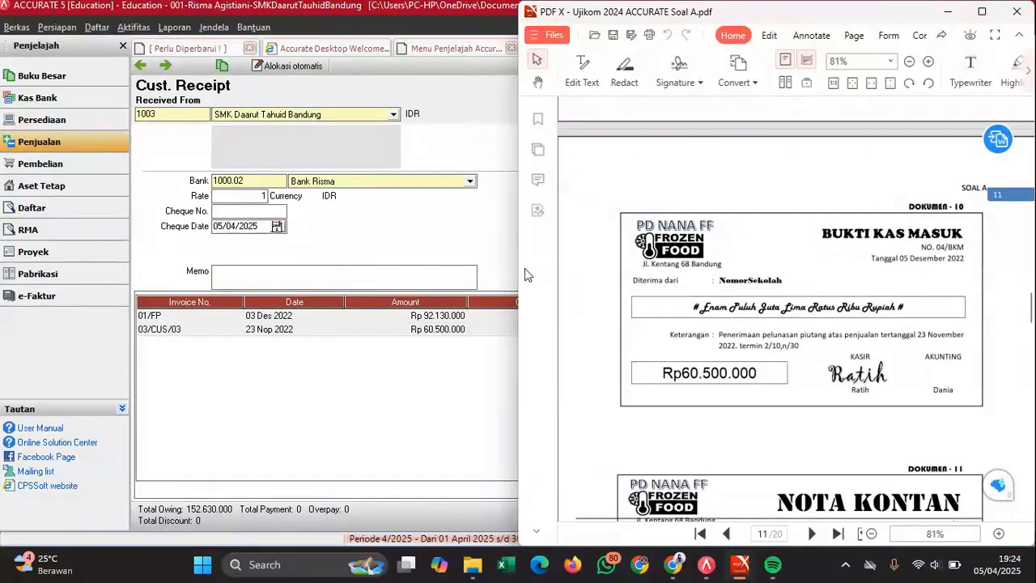
- Enter 05/12/2022 as payment and cheque dates and begin the memo 'Pelunasan piutang tanggal'
left_click(496, 223)
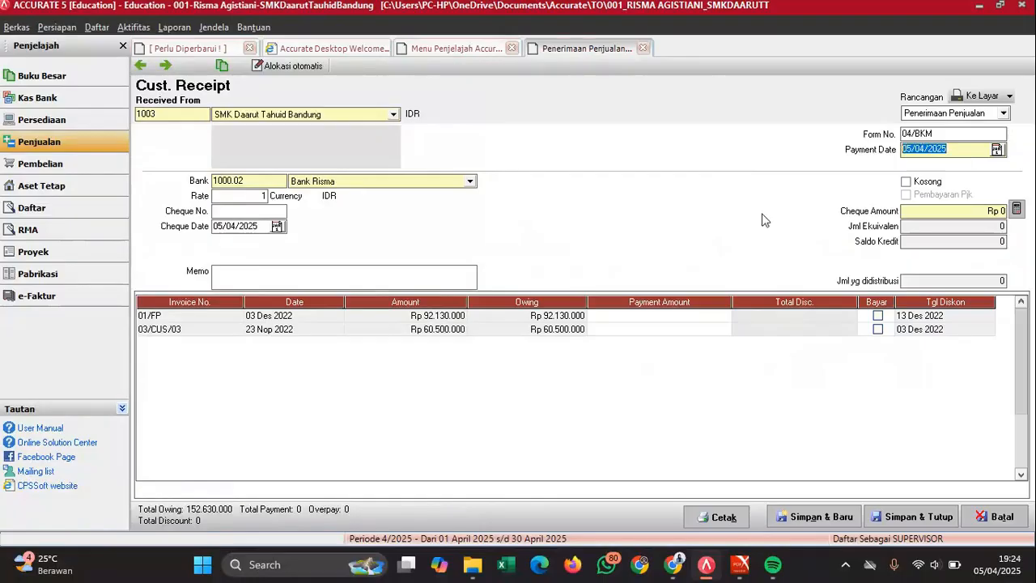
type("05/12/2022")
key("Tab")
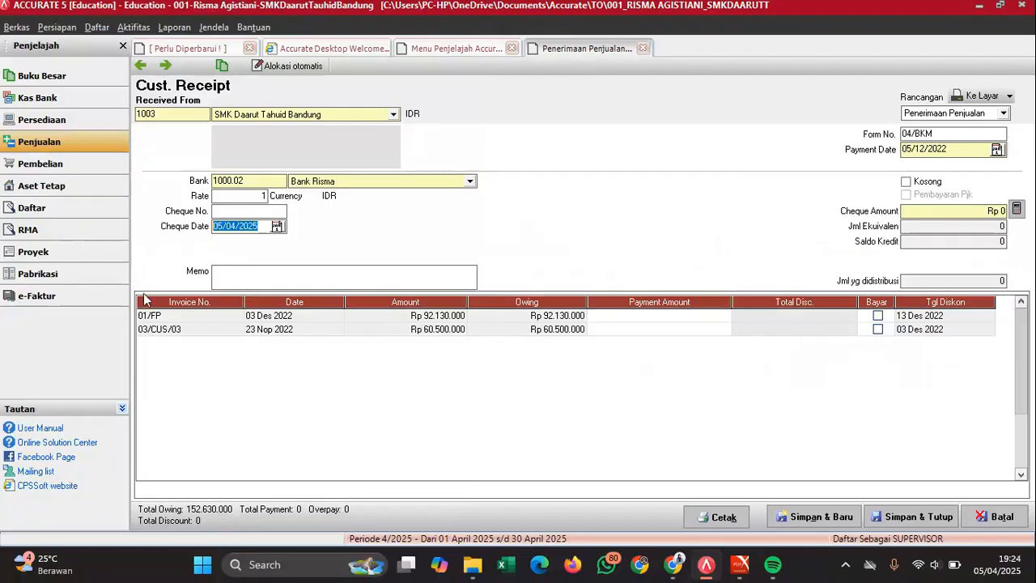
type("05/12/202")
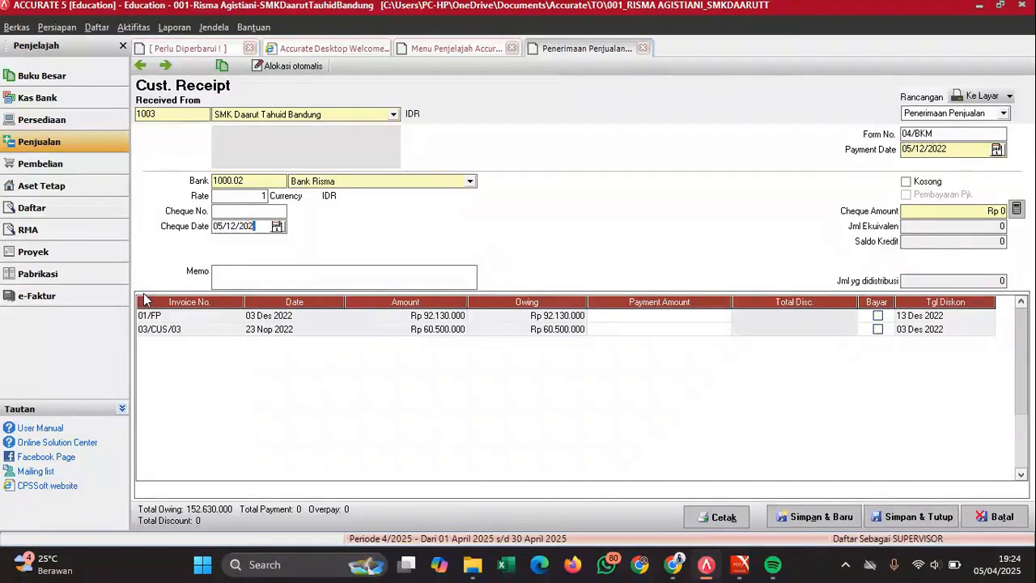
type("2")
type("Peluna")
type("san piutan")
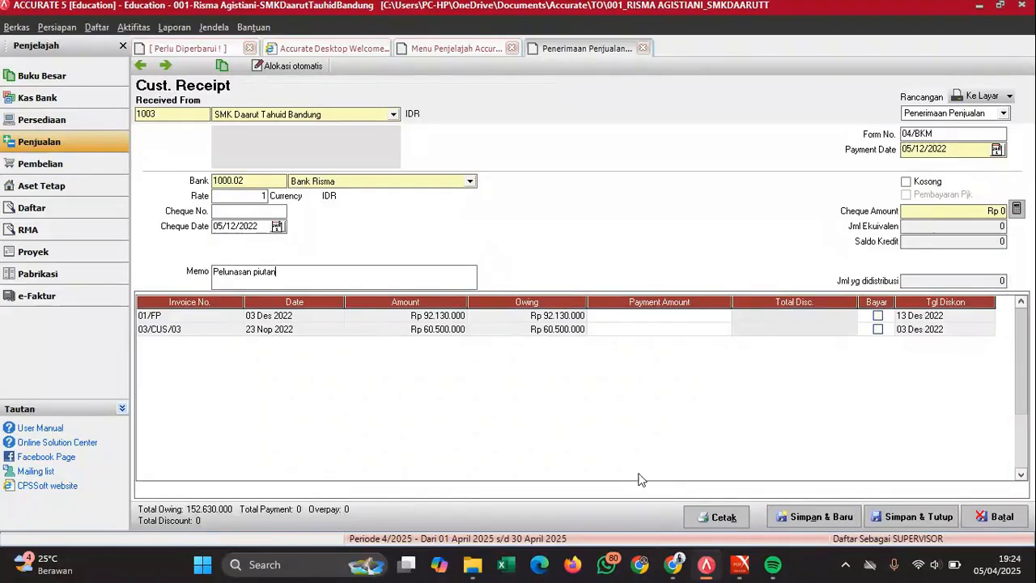
type("g tanggal")
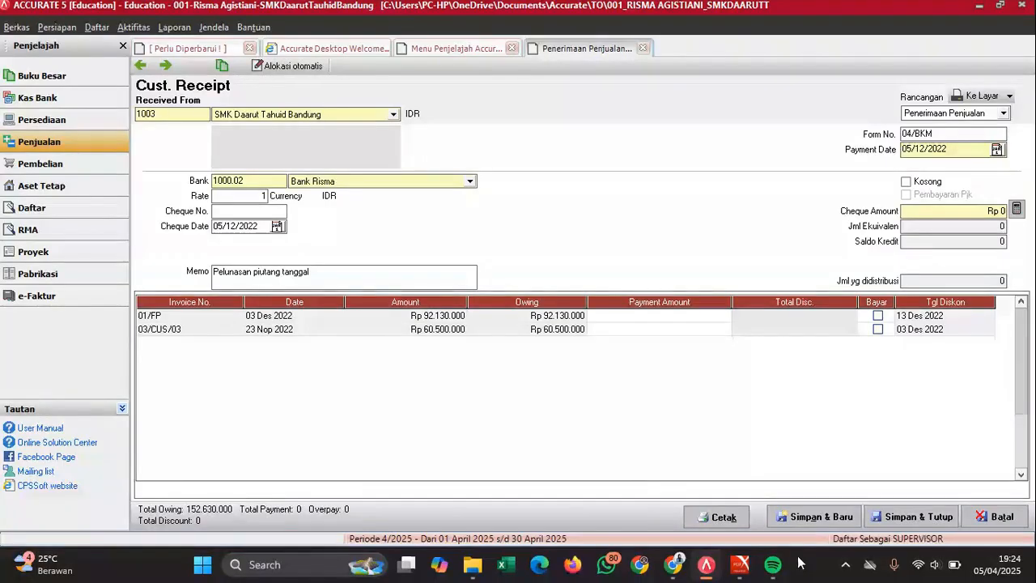
- Finish the memo, then tick invoice 03/CUS/03 to pay it in full at Rp 60.500.000
mouse_move(739, 565)
mouse_move(808, 502)
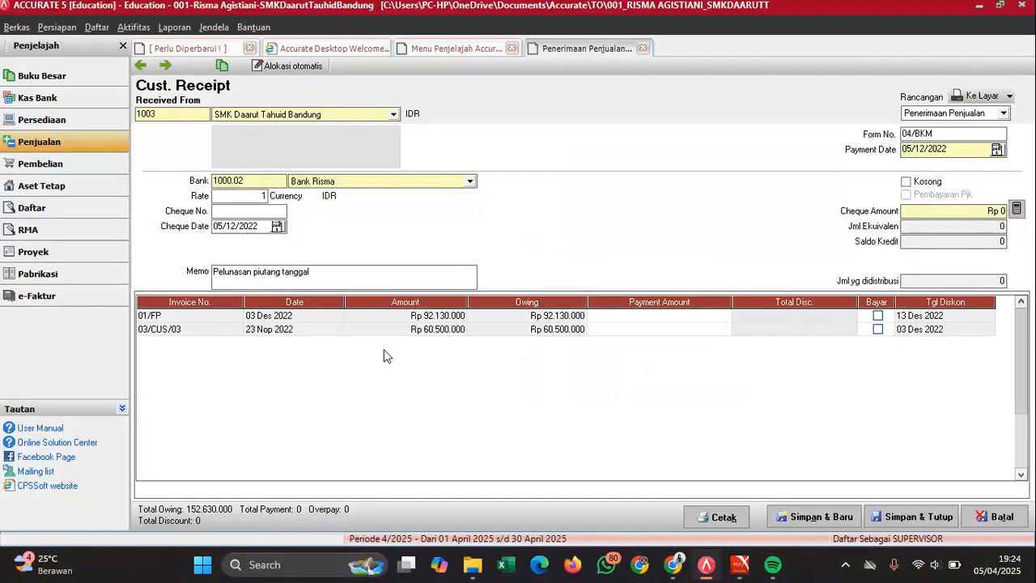
type("3 November; SMK")
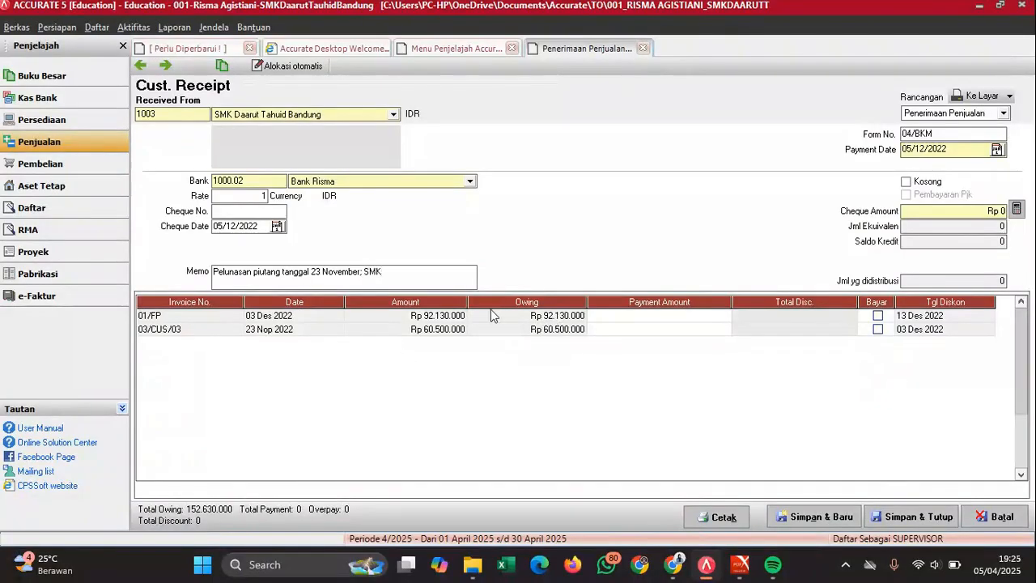
type(". ")
type("RT")
type("TB")
left_click(880, 329)
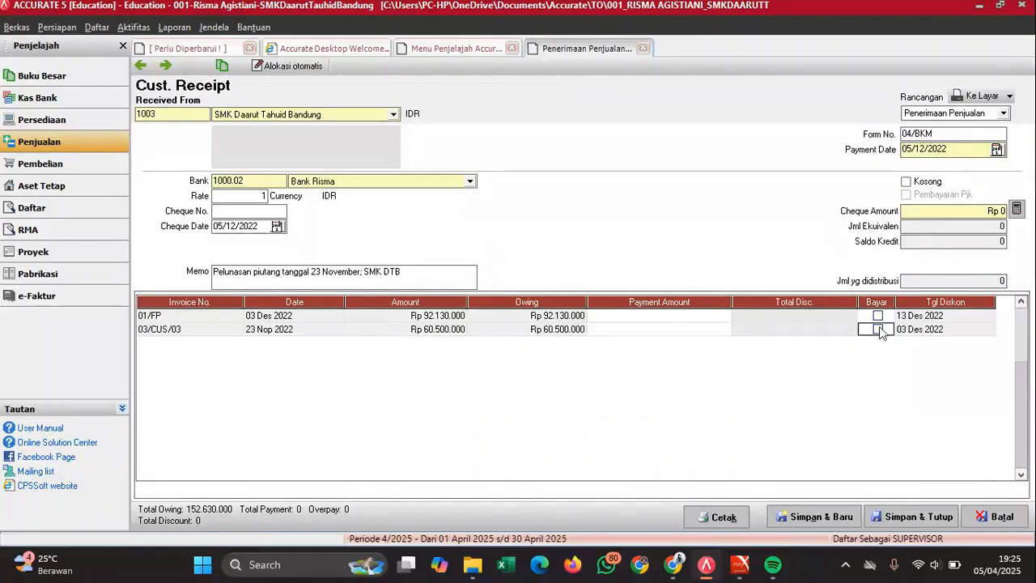
left_click(879, 329)
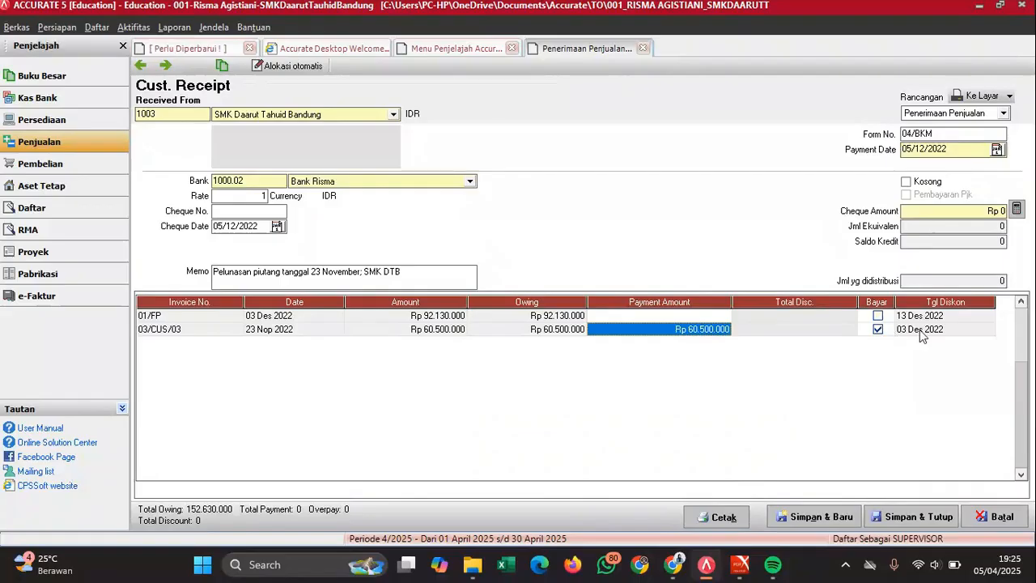
- Open Diskon/Info Write-off for invoice 03/CUS/03 and cancel it, leaving a Rp 0 discount
left_click(850, 332)
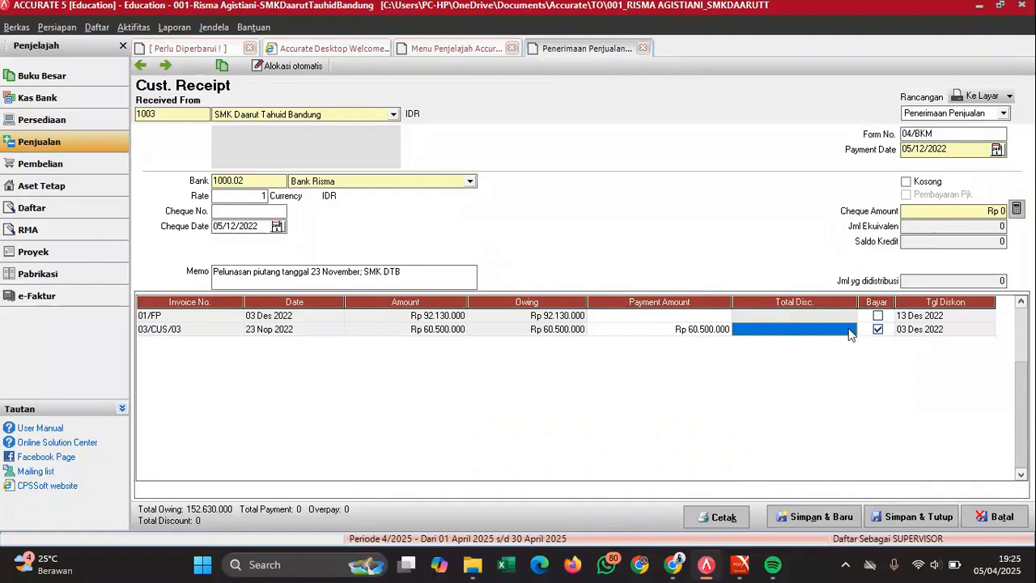
right_click(850, 333)
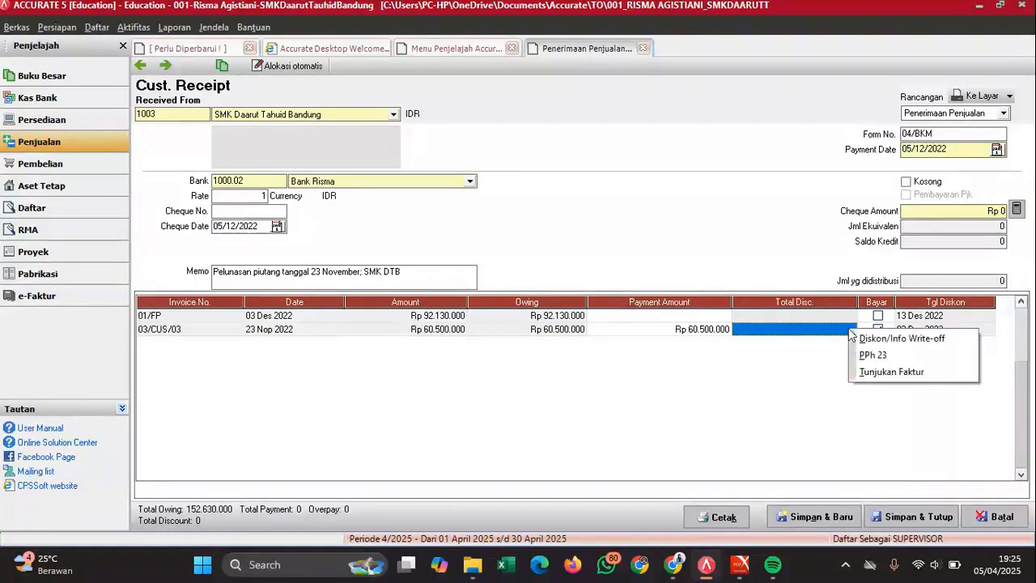
left_click(869, 338)
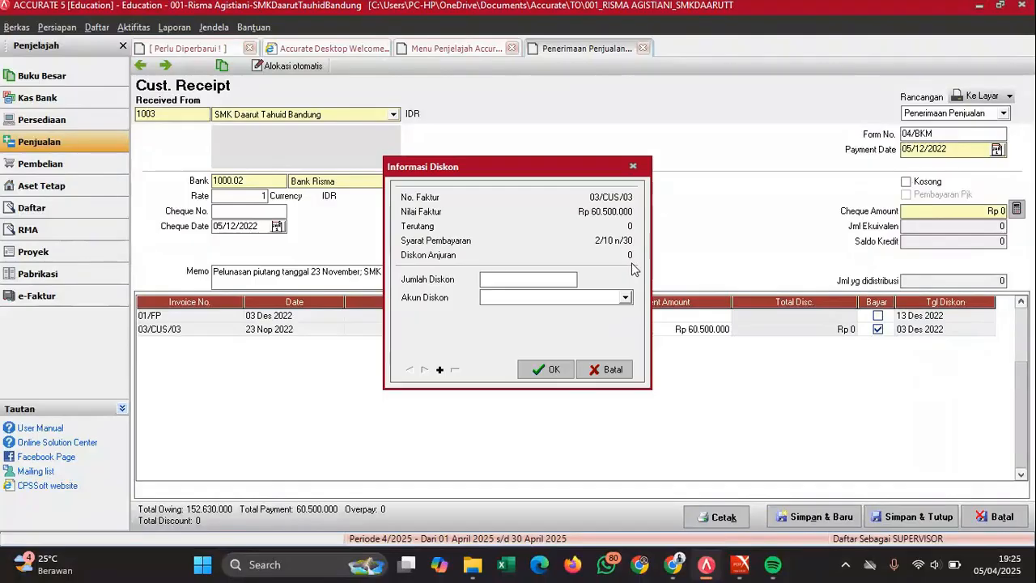
left_click(553, 371)
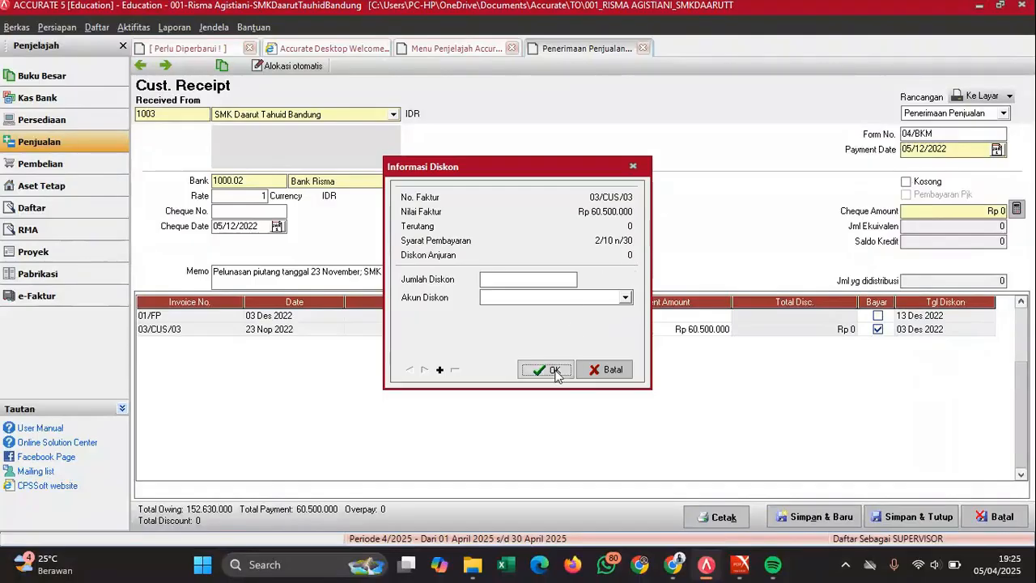
left_click(625, 329)
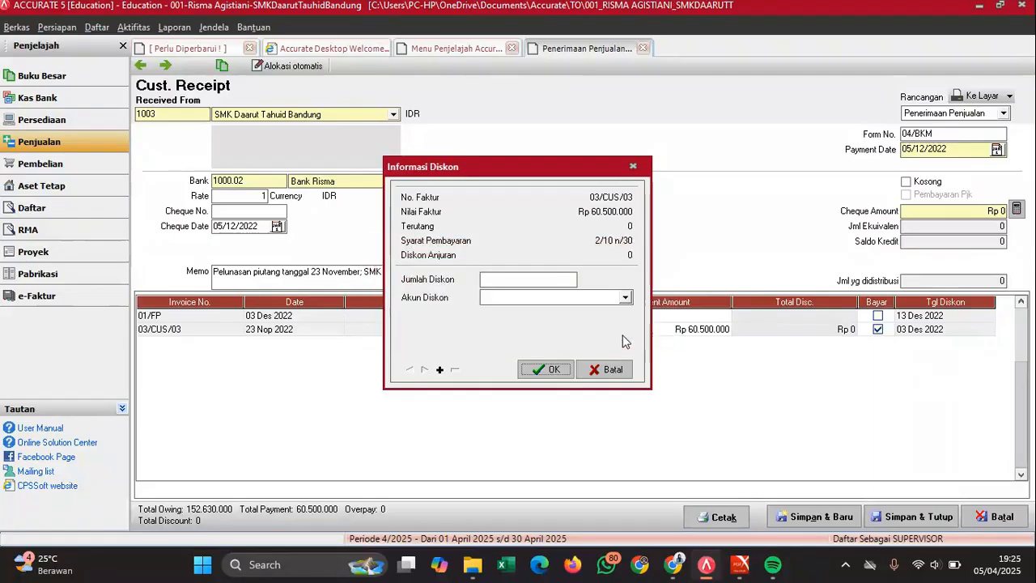
left_click(606, 370)
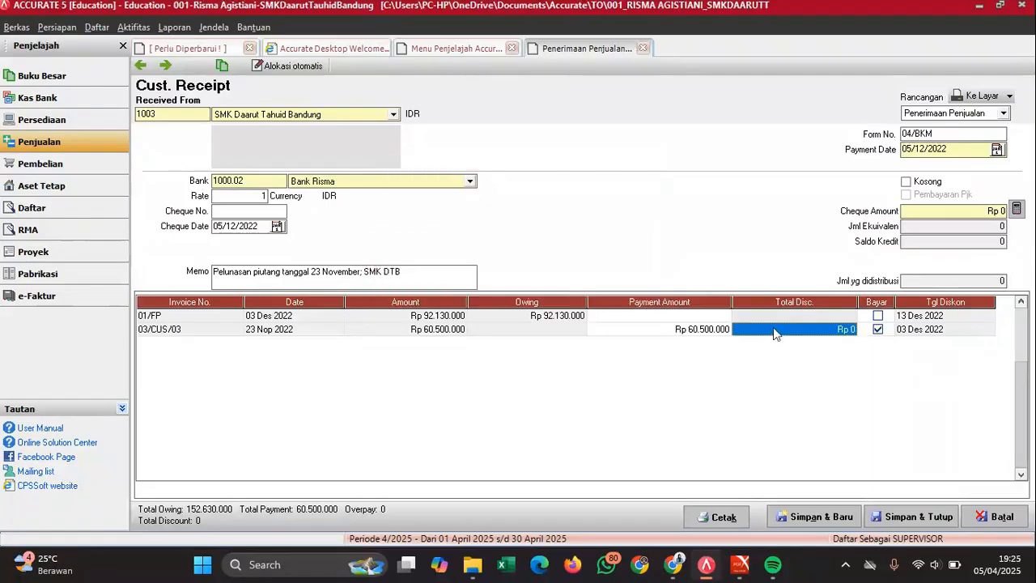
- Compare invoice 03/CUS/03's payment amount against the exam PDF
left_click(694, 334)
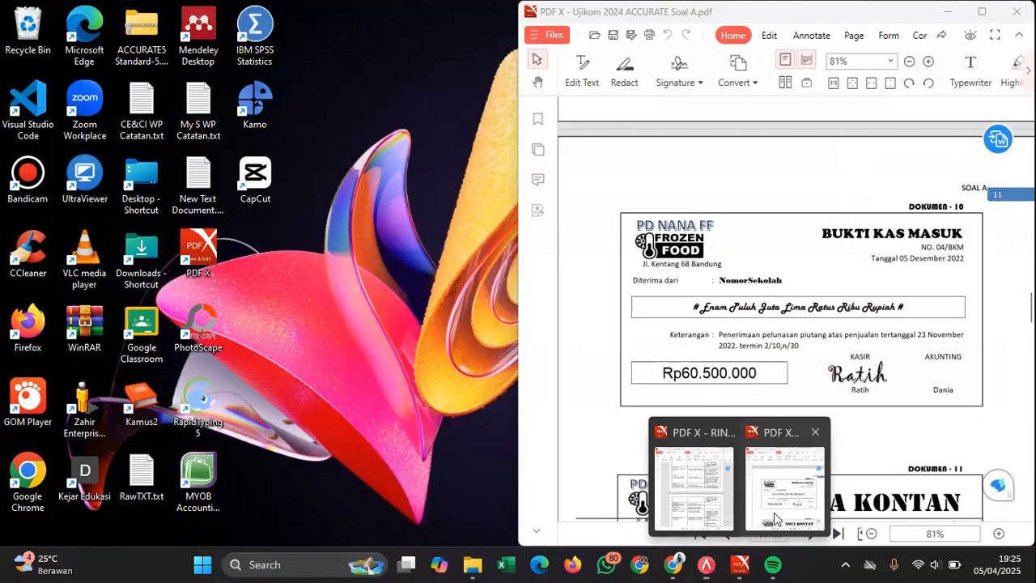
left_click(774, 513)
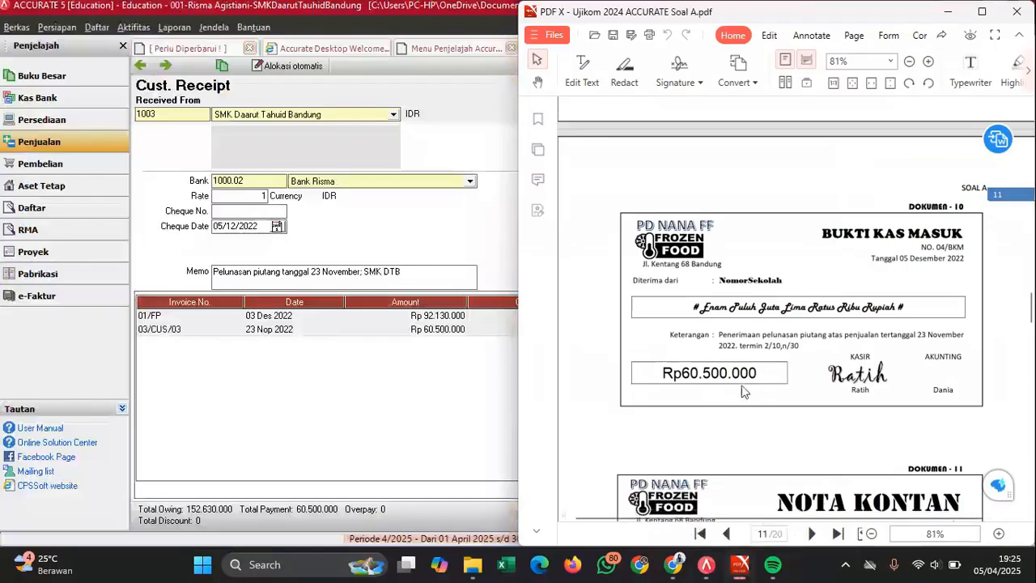
left_click(467, 403)
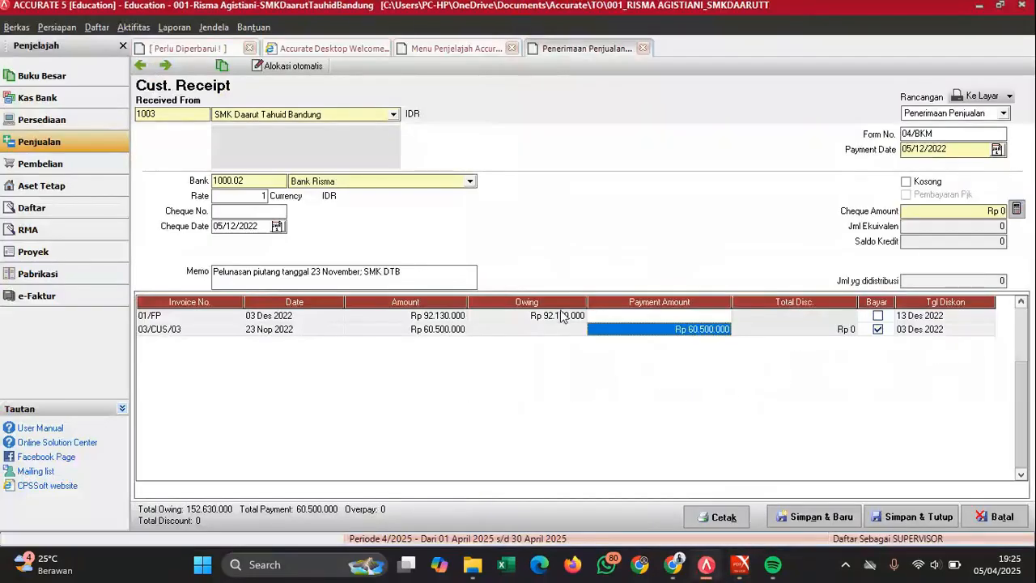
- Set cheque amount Rp 60.500.000, save and close 04/BKM, and view cash sale note 01/NK
left_click(1017, 212)
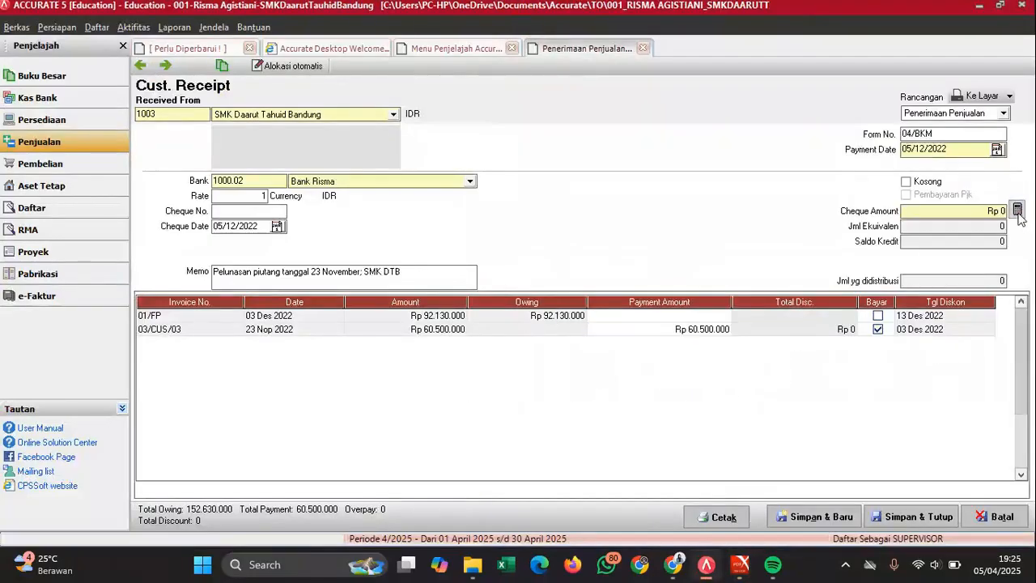
left_click(1018, 211)
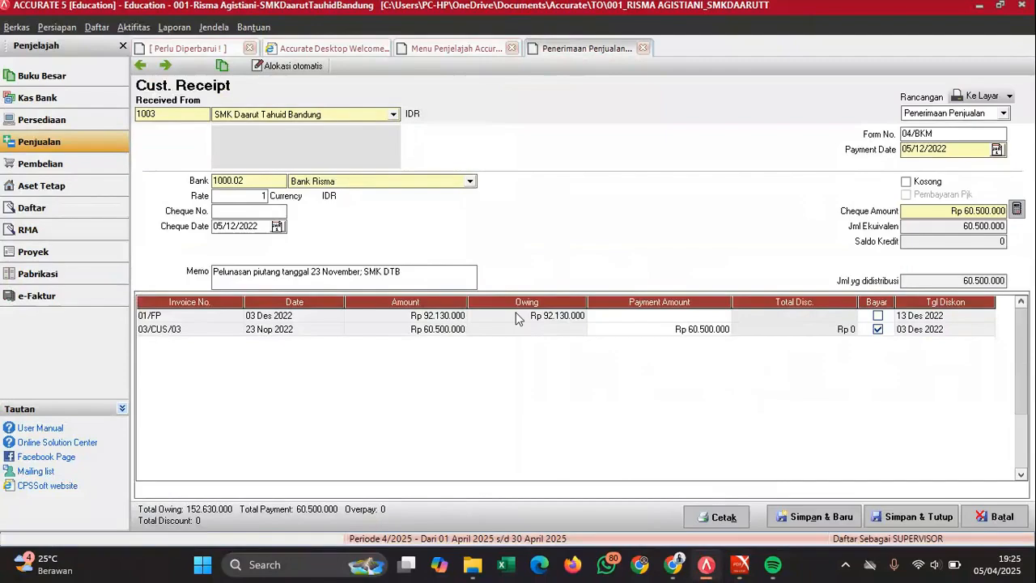
left_click(912, 518)
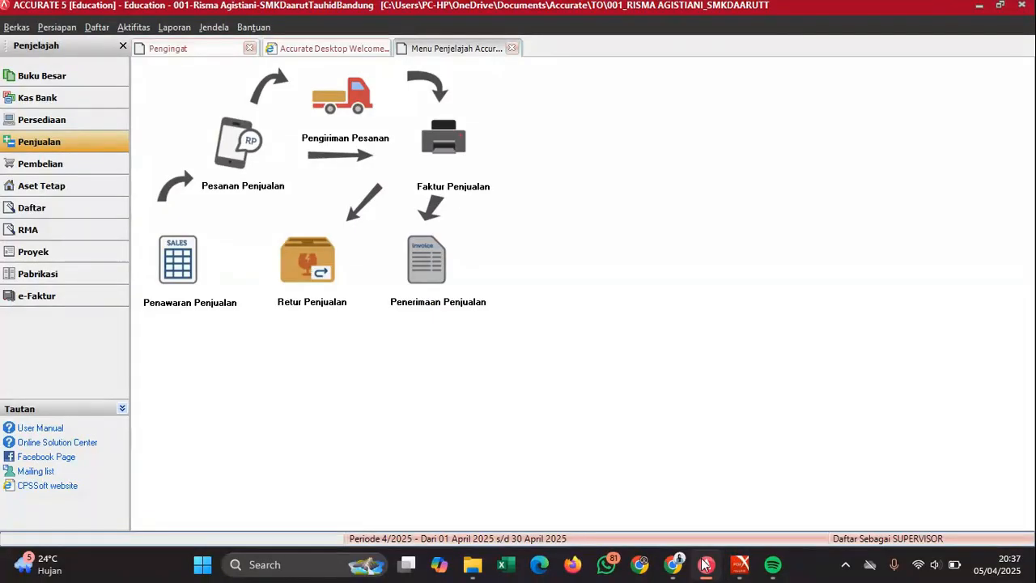
mouse_move(740, 564)
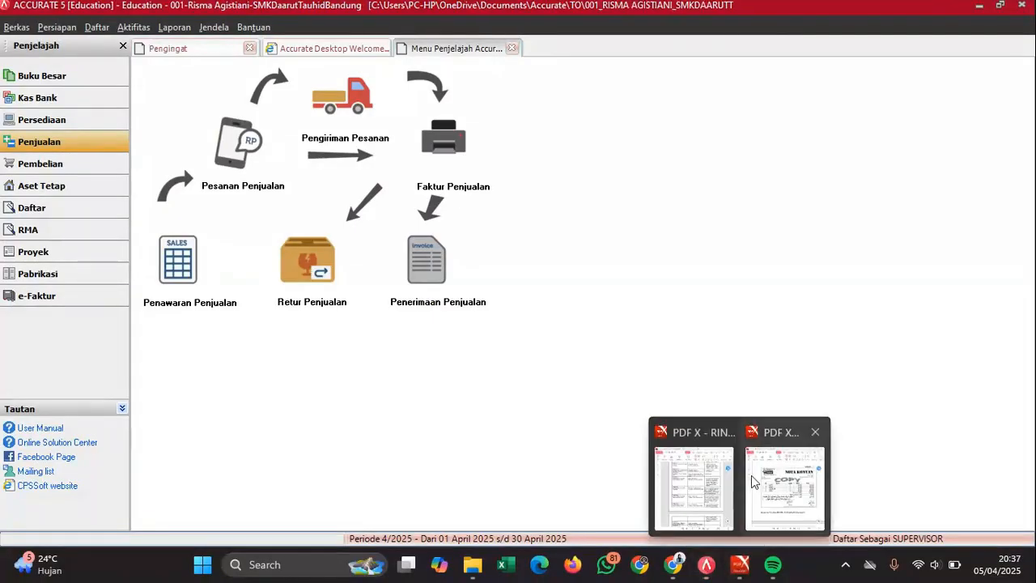
left_click(753, 478)
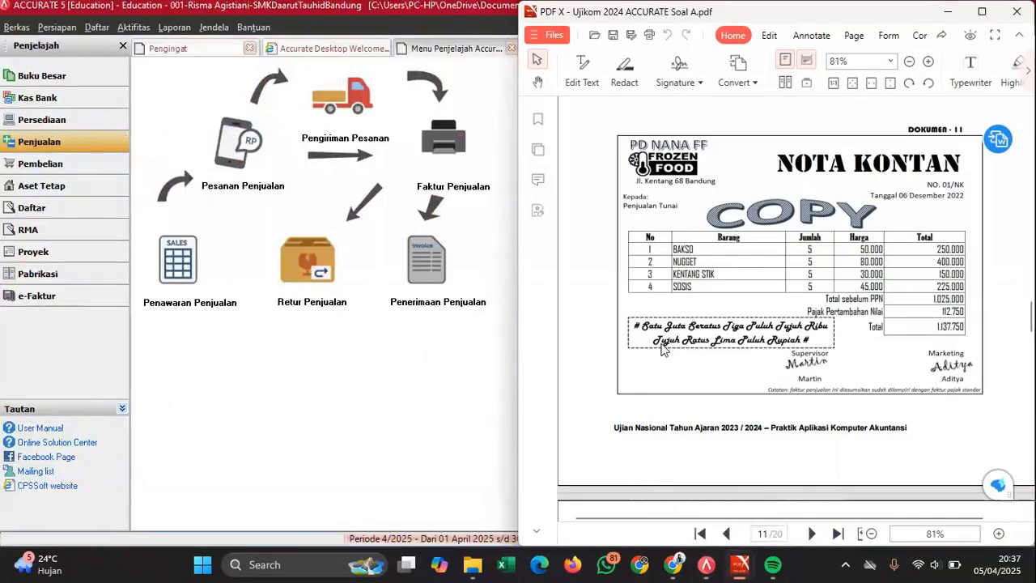
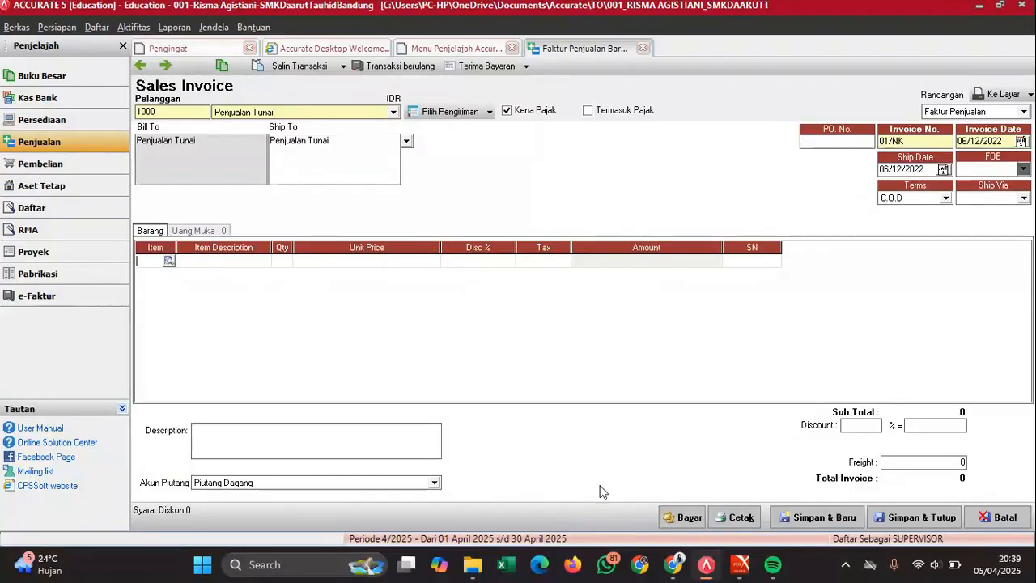
- Add BAKSO and NUGGET to invoice 01/NK at quantity 5 each
mouse_move(740, 565)
mouse_move(779, 502)
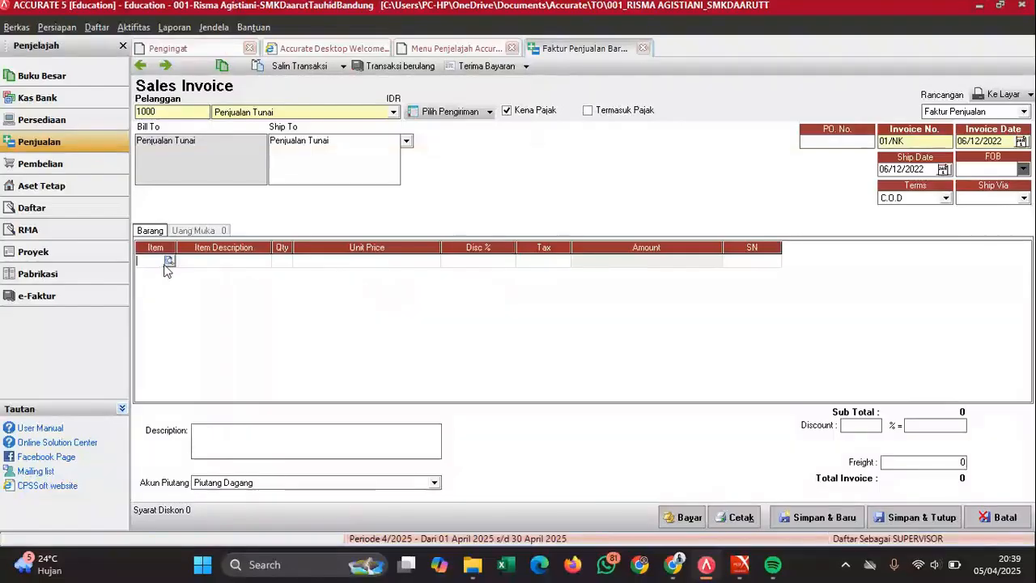
left_click(167, 261)
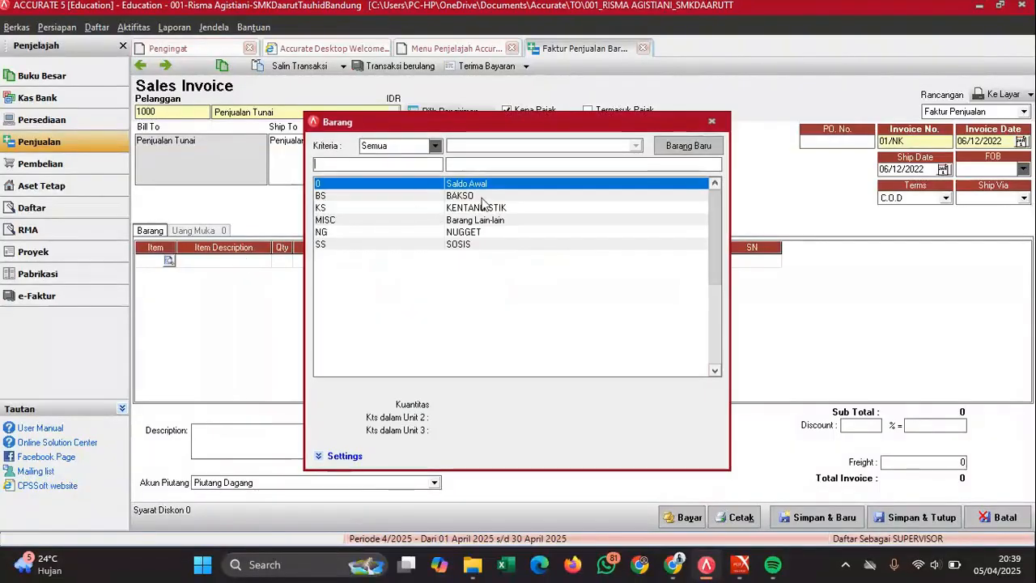
double_click(476, 198)
key("Tab")
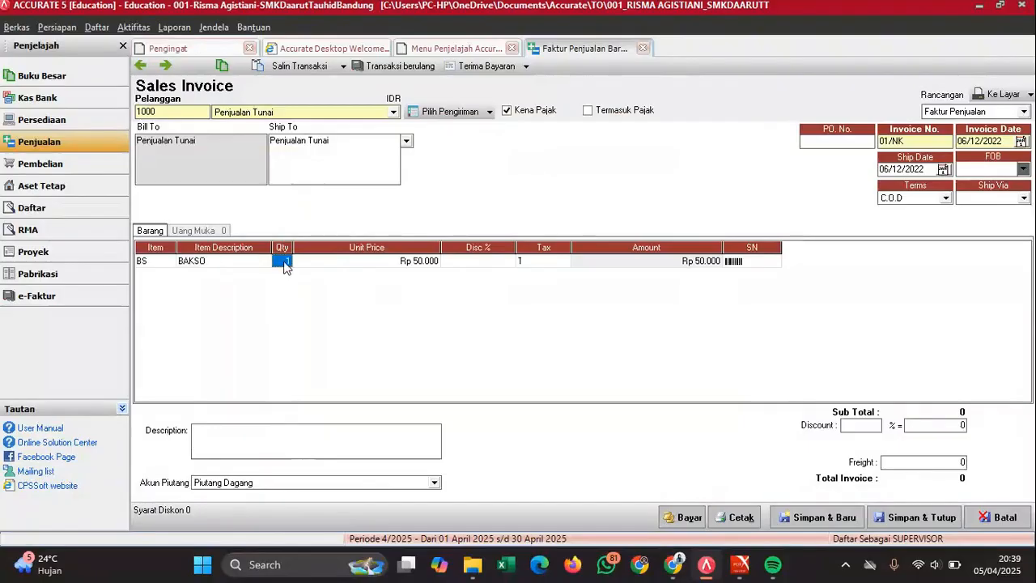
type("5")
key("Tab")
key("Tab")
key("Tab")
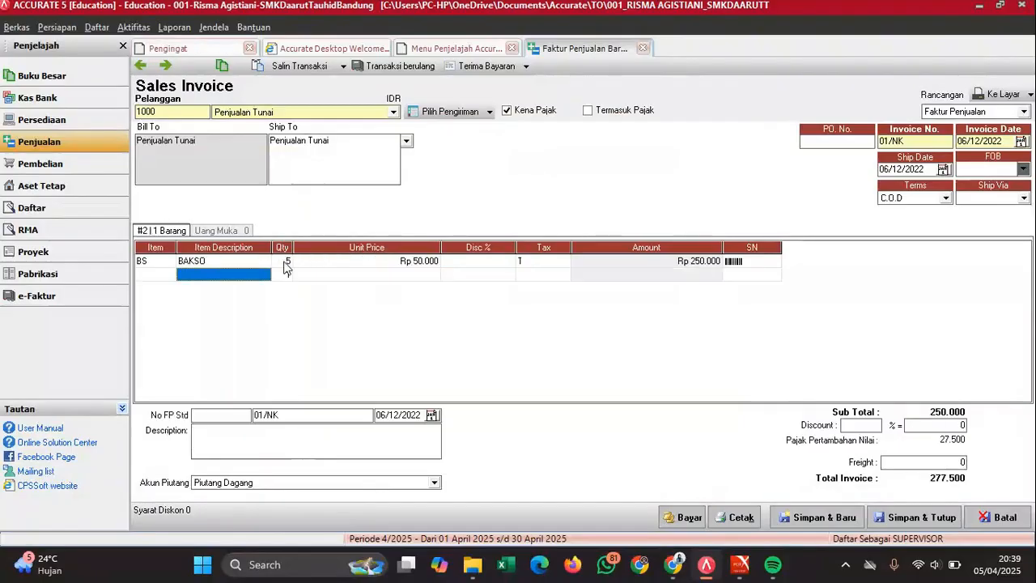
left_click(169, 276)
left_click(168, 274)
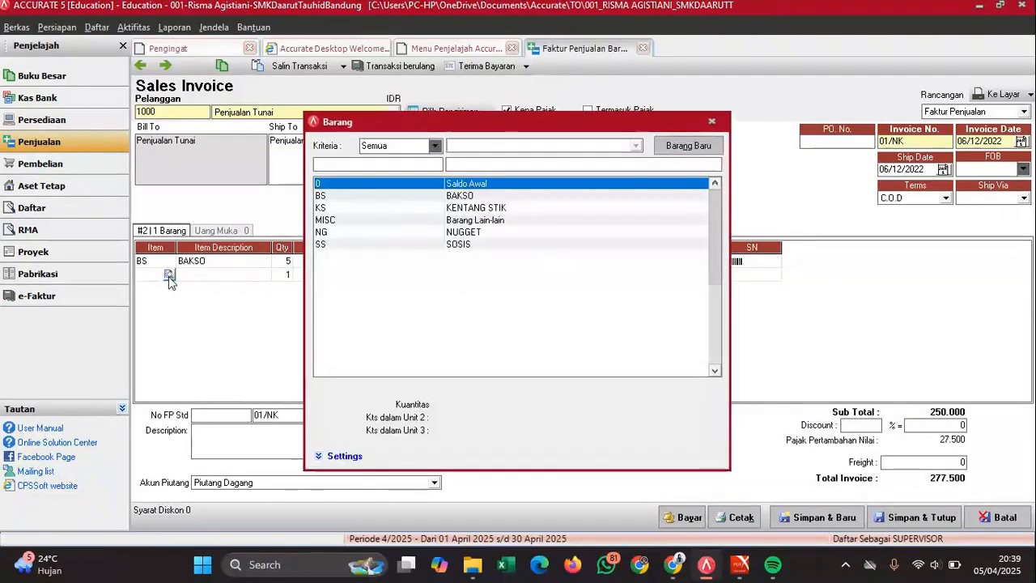
left_click(478, 232)
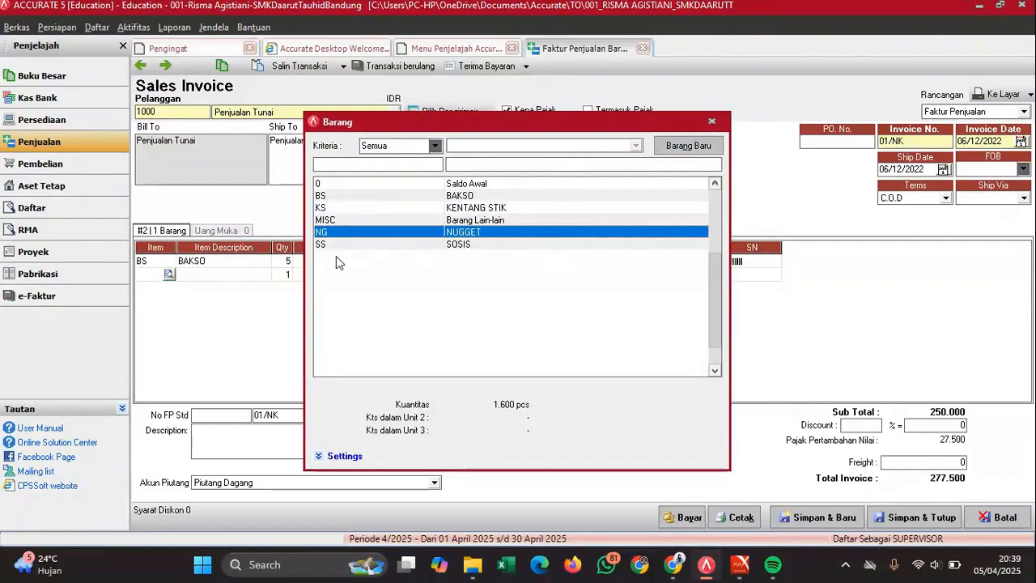
key("Return")
left_click(283, 275)
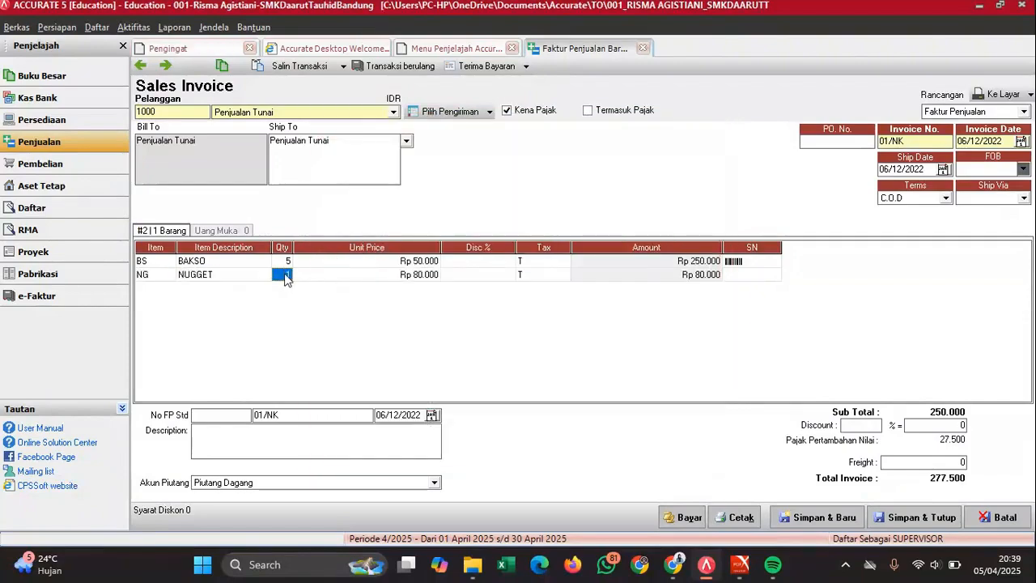
type("5")
key("Return")
key("Return")
key("Return")
key("Return")
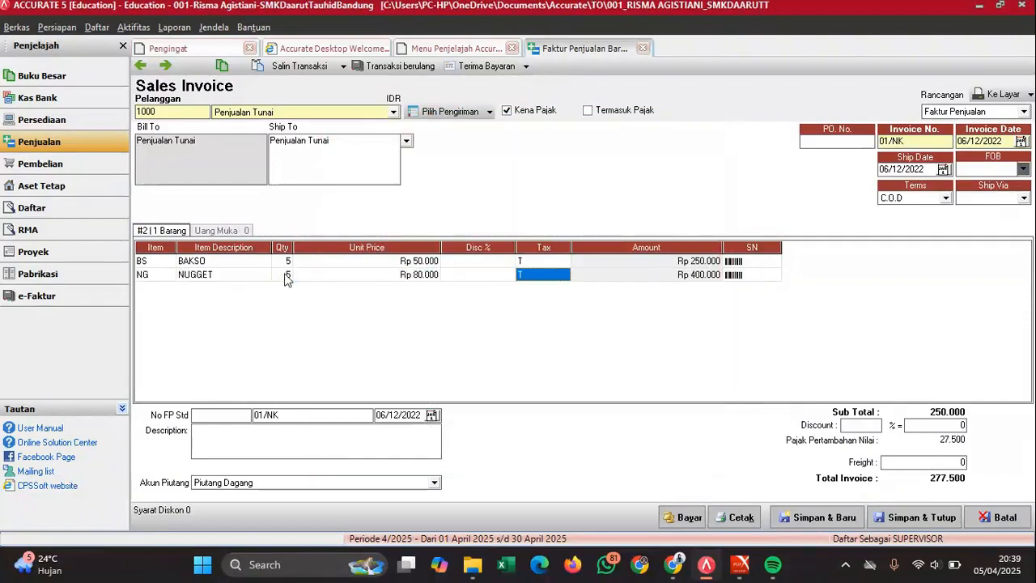
- Add KENTANG STIK and SOSIS at quantity 5 each and drop the empty fifth line
left_click(166, 290)
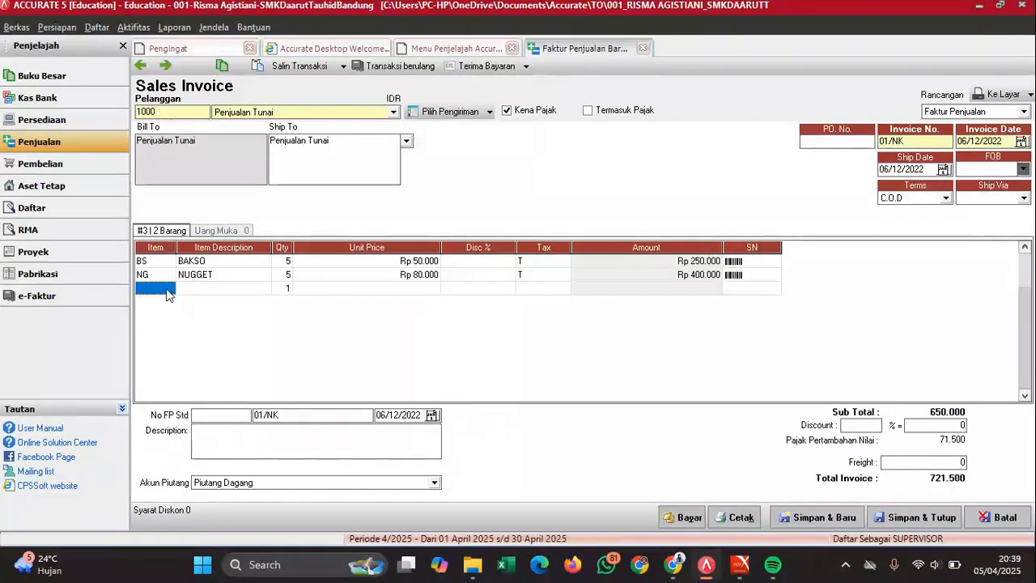
left_click(169, 288)
double_click(498, 209)
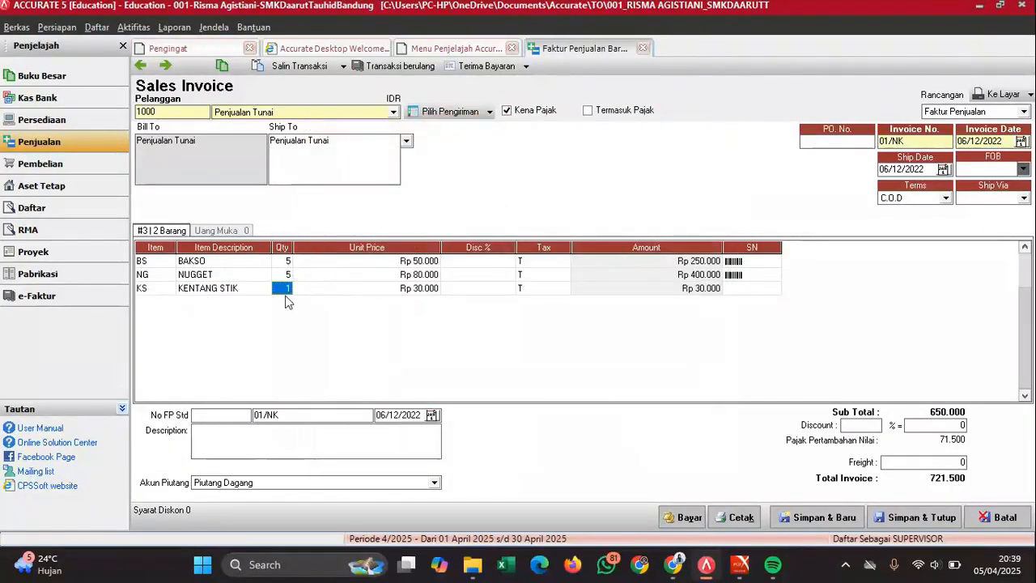
type("5")
key("Return")
key("Return")
key("Return")
key("Return")
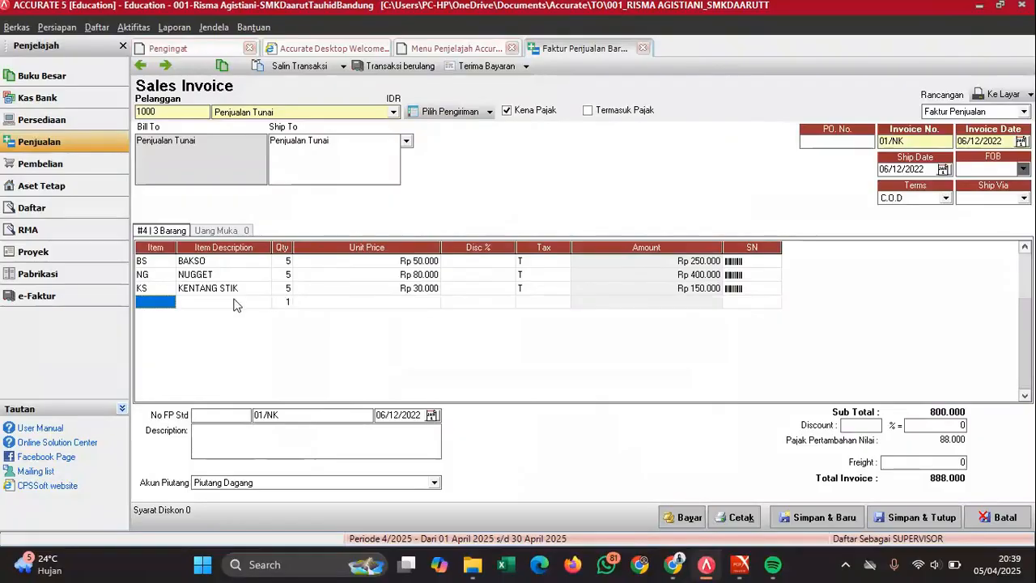
left_click(172, 303)
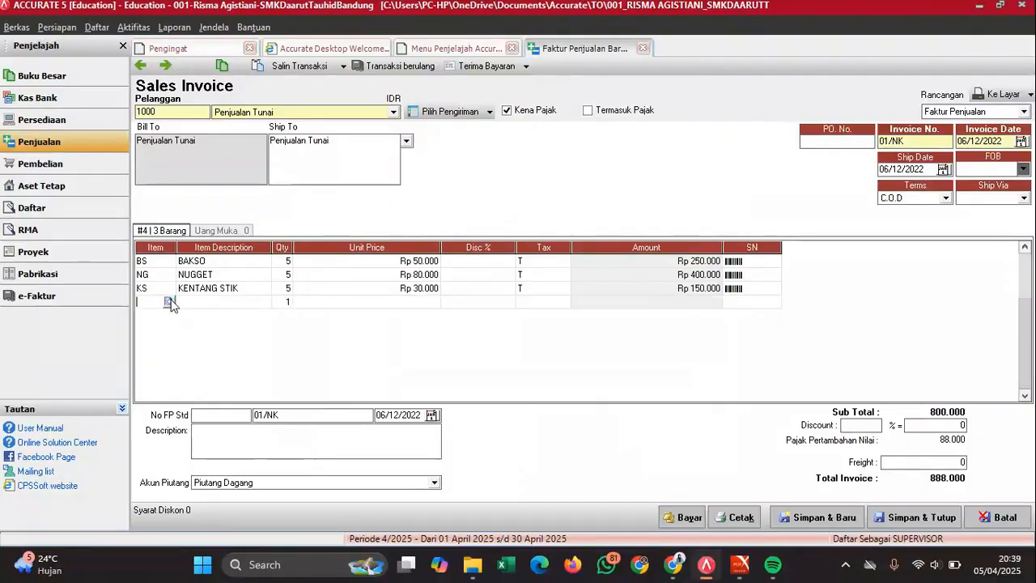
left_click(169, 302)
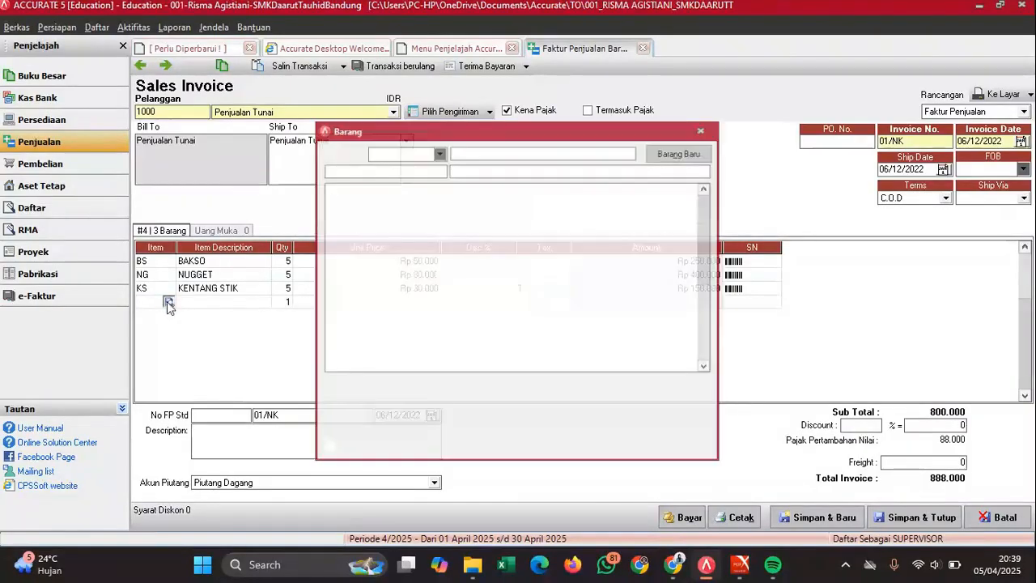
double_click(472, 245)
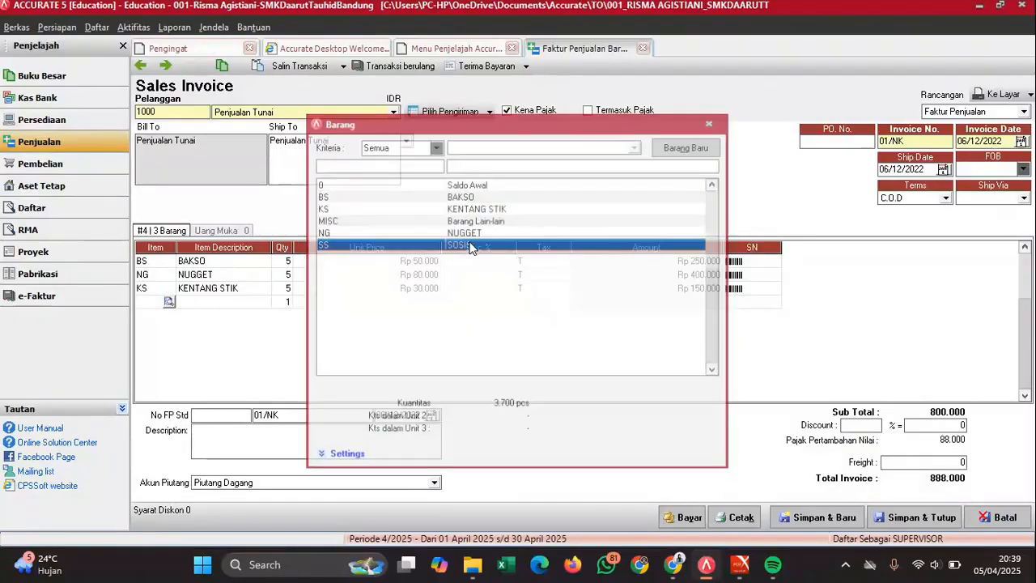
left_click(283, 302)
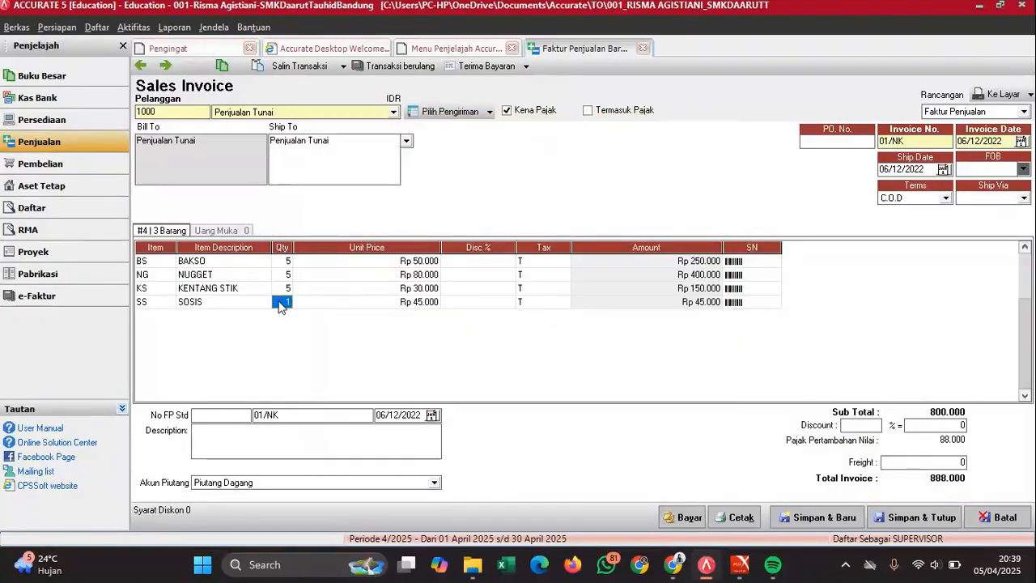
type("5")
key("Tab")
key("Tab")
key("Tab")
key("Tab")
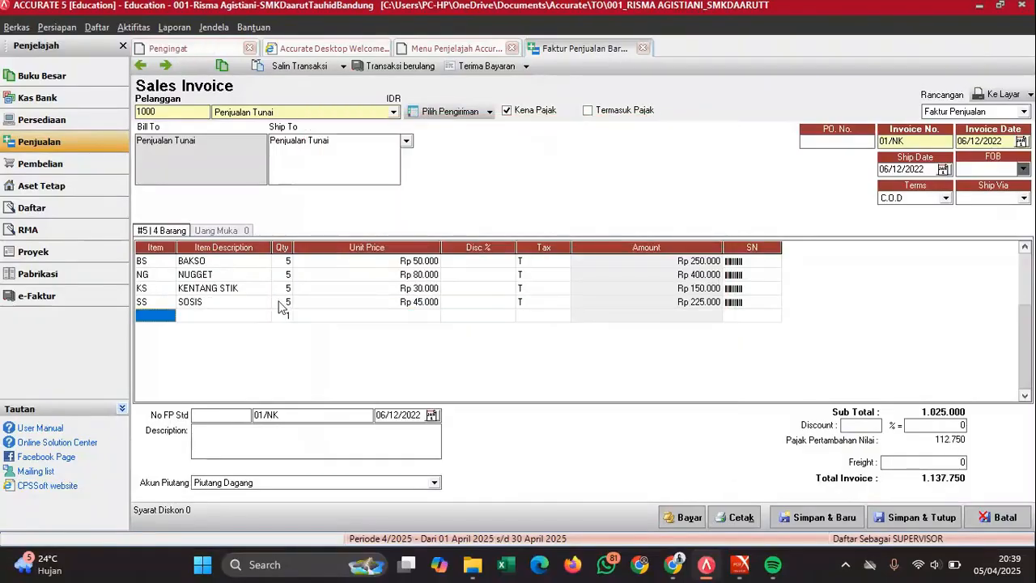
left_click(279, 302)
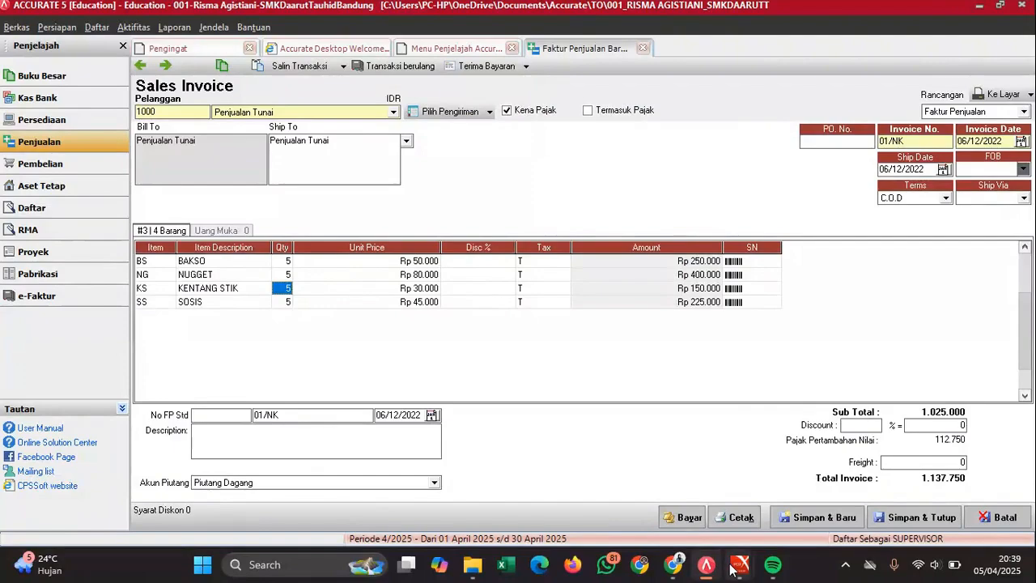
mouse_move(810, 474)
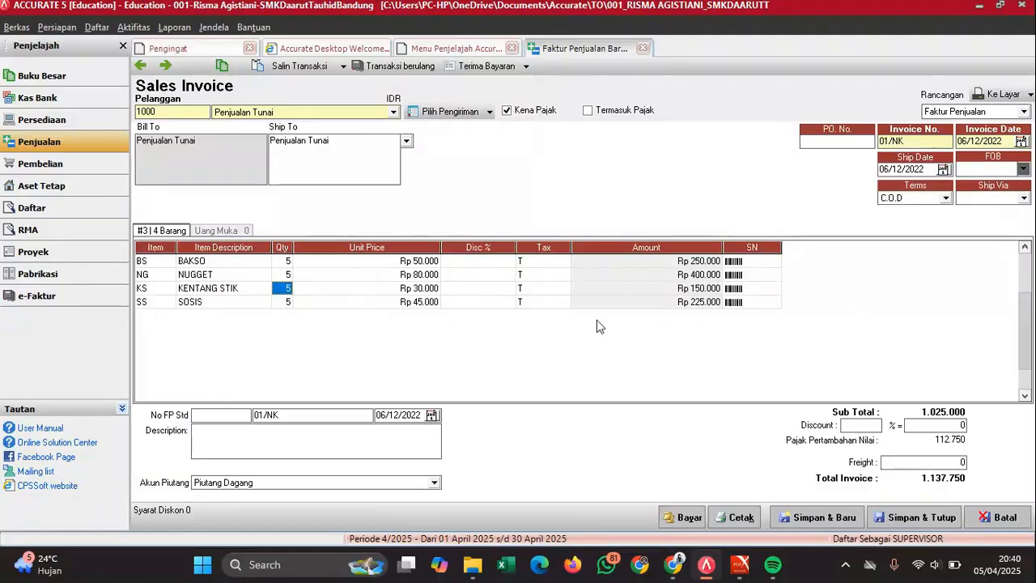
- Start a customer receipt for the invoice, numbered 01/NK with payment date 06/12/2022
left_click(682, 518)
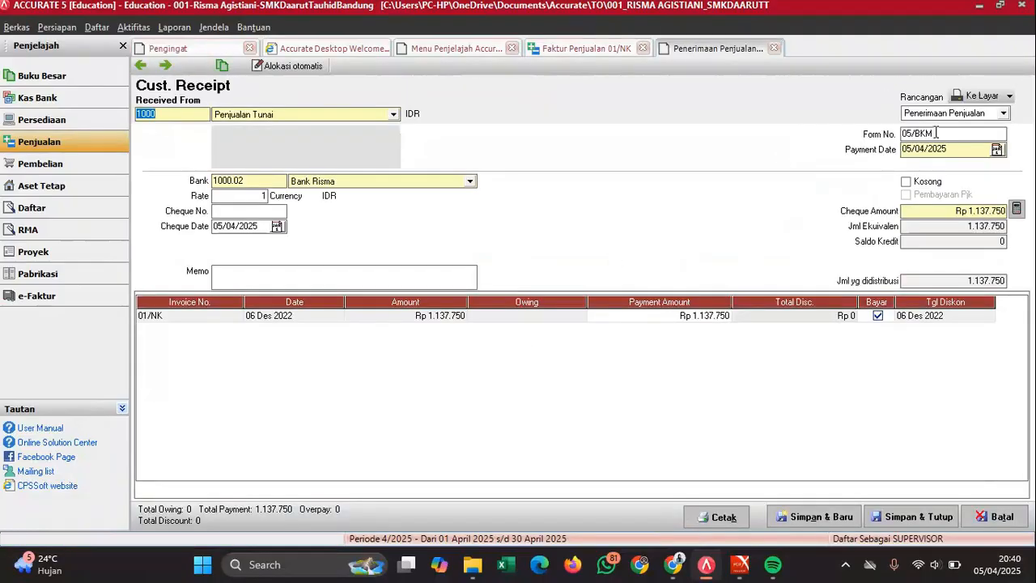
left_click_drag(937, 133, 821, 154)
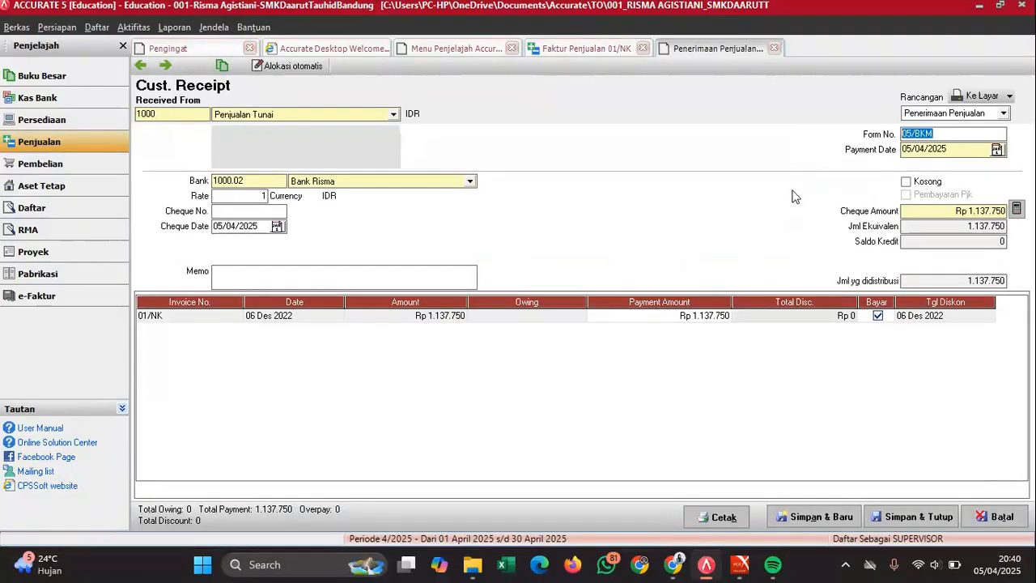
type("01/NK")
key("Tab")
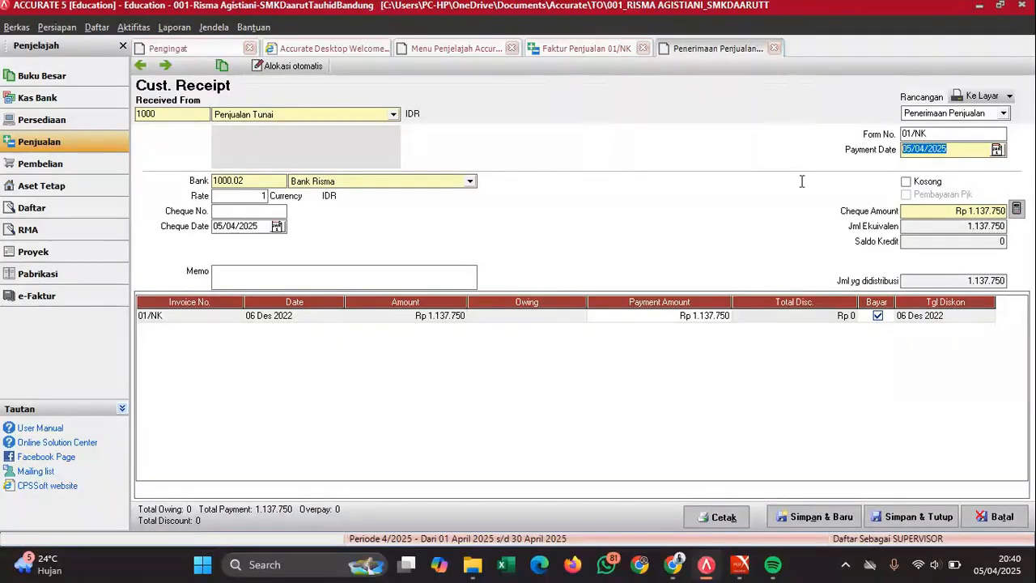
type("06/12/2022")
- Set the cheque date to 06/12/2022, add a Penjualan tunai memo, and save the receipt
left_click(264, 226)
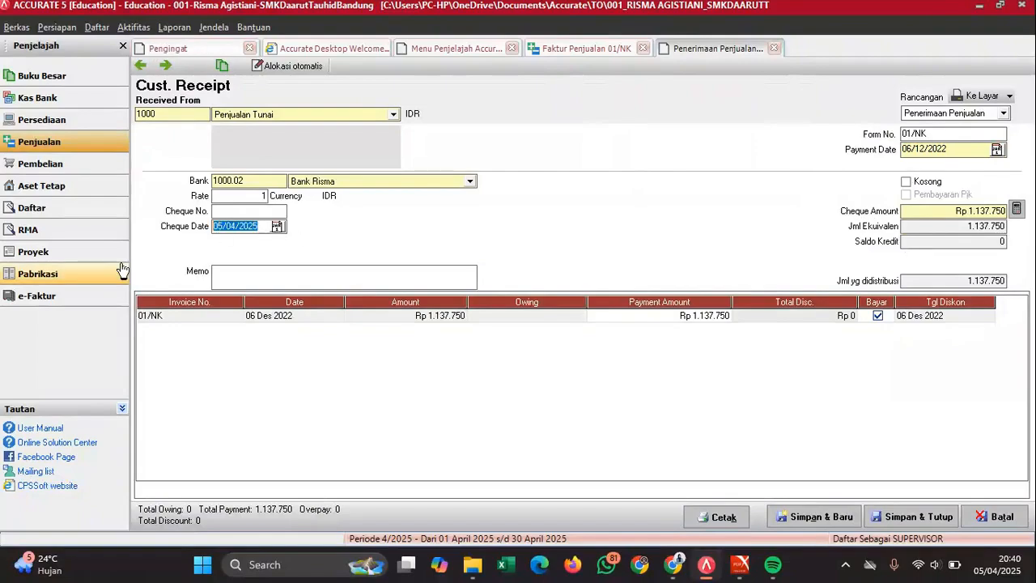
type("06/12/2")
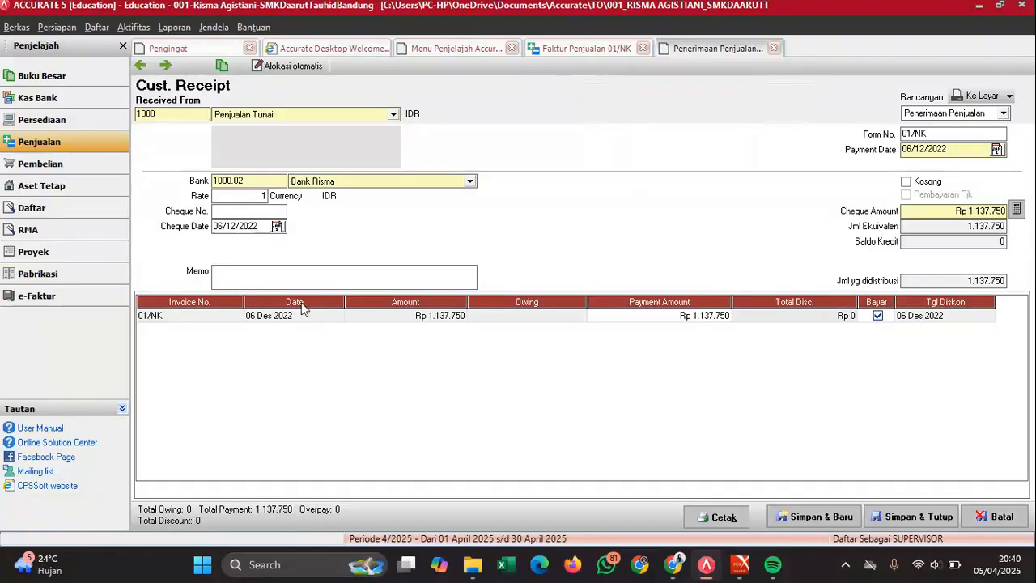
type("njualan tuniai 6 Des")
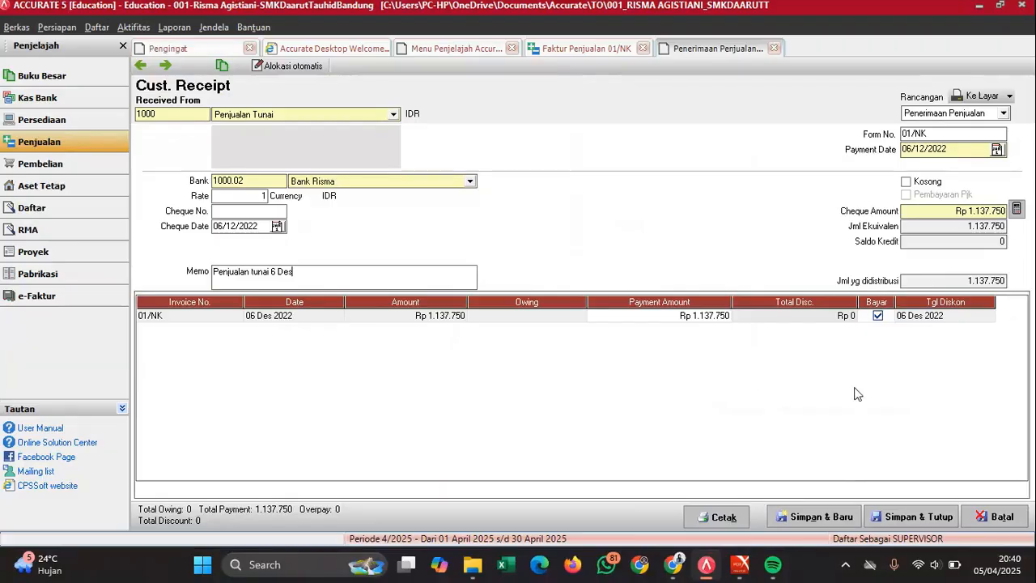
left_click(901, 510)
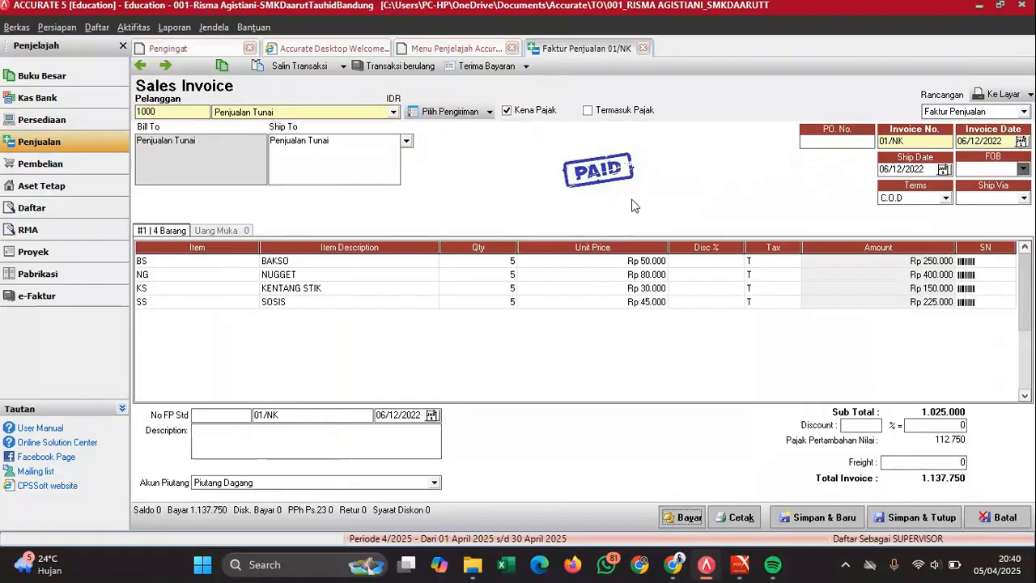
- Save and close paid invoice 01/NK, scroll the exam PDF to note 02/NK, and start a new sales invoice
left_click(912, 518)
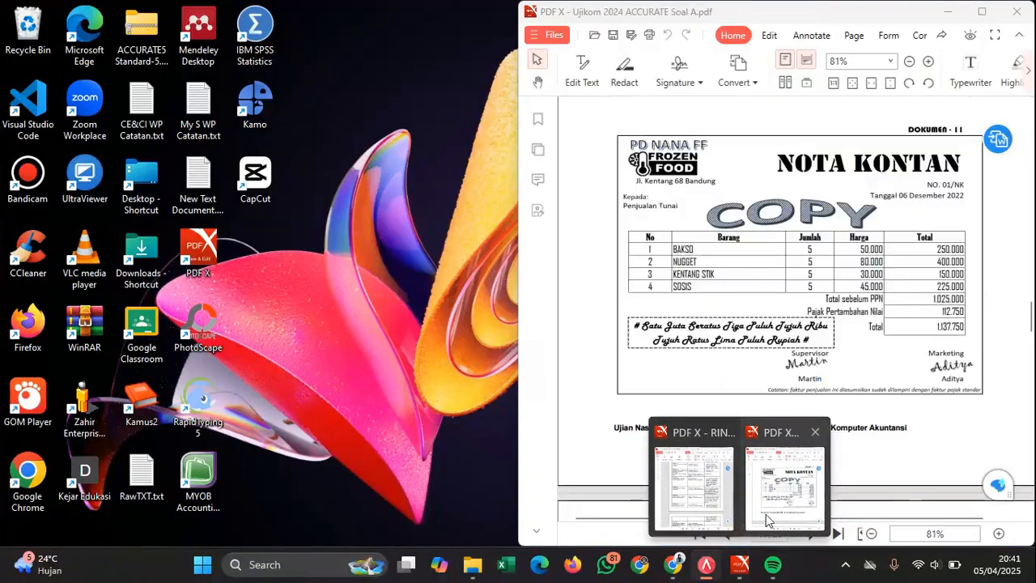
left_click(768, 518)
scroll(774, 358, "down", 4)
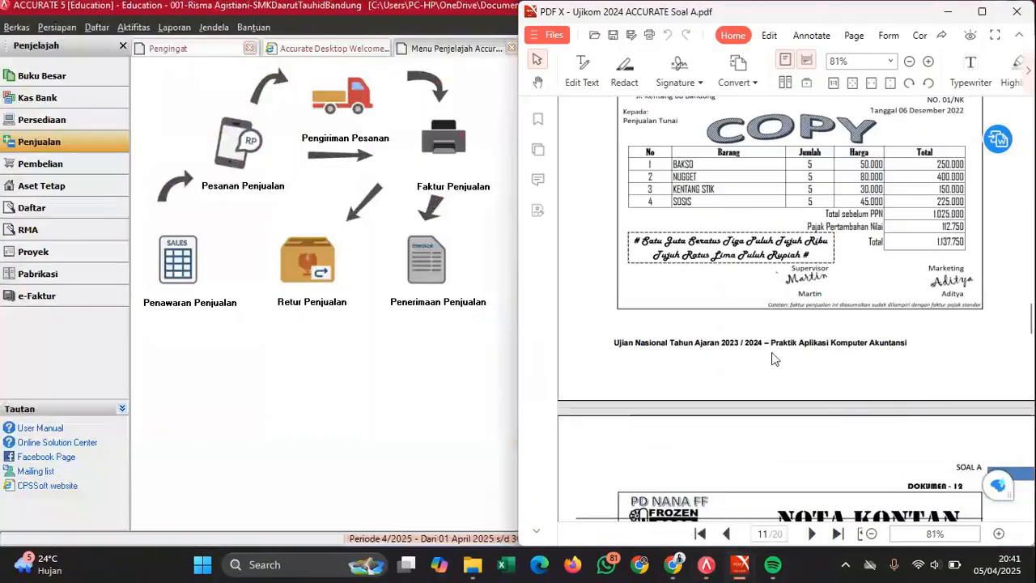
scroll(773, 358, "down", 3)
scroll(773, 359, "down", 2)
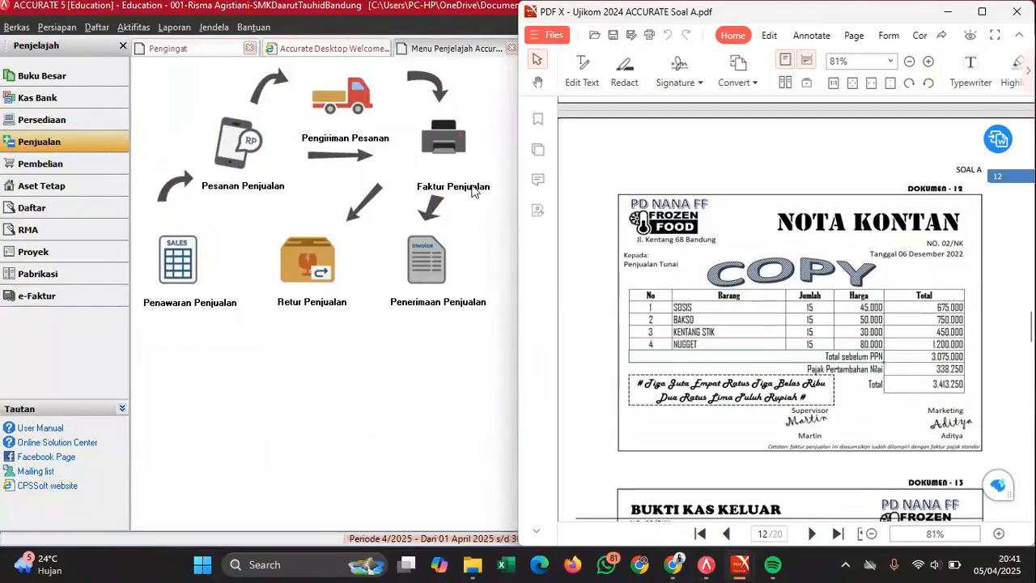
left_click(442, 148)
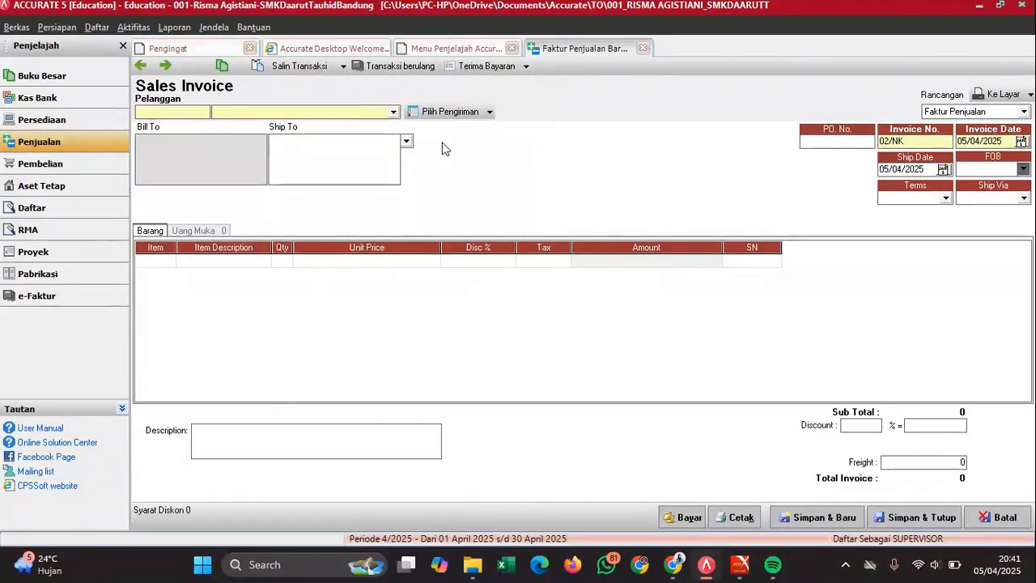
- Set customer Penjualan Tunai with invoice and ship dates of 06/12/2022
mouse_move(739, 565)
mouse_move(783, 486)
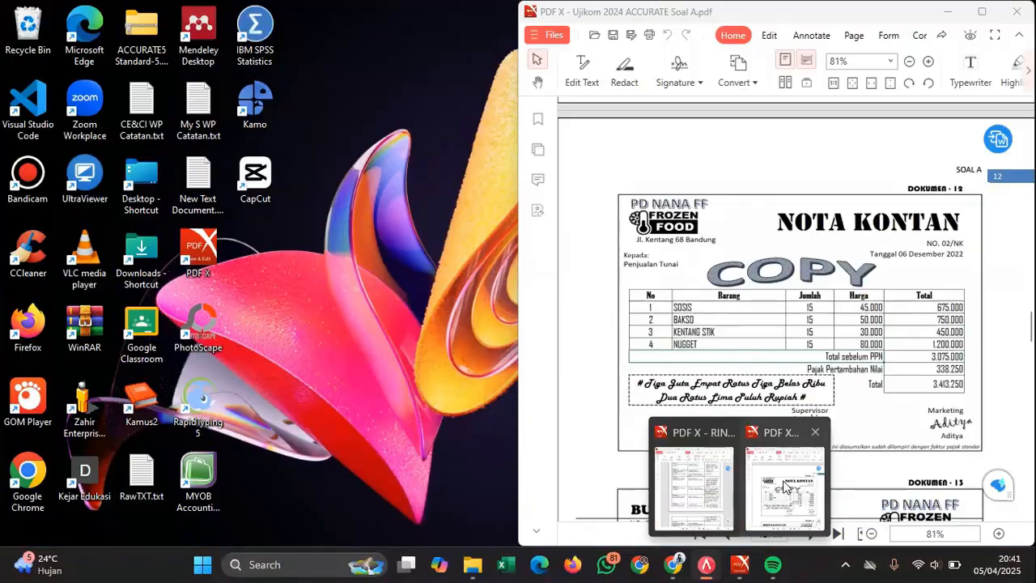
left_click(784, 485)
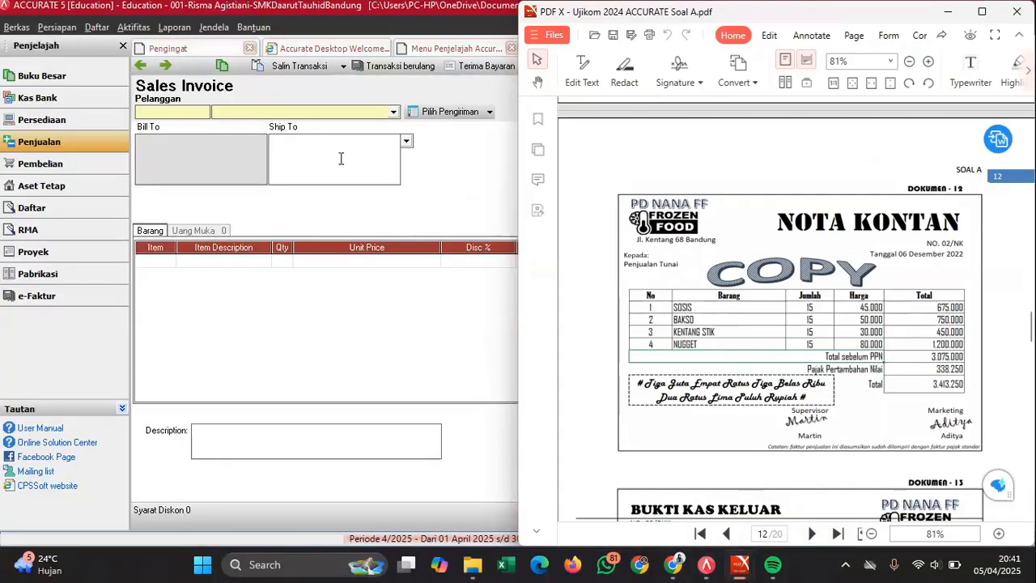
left_click(224, 115)
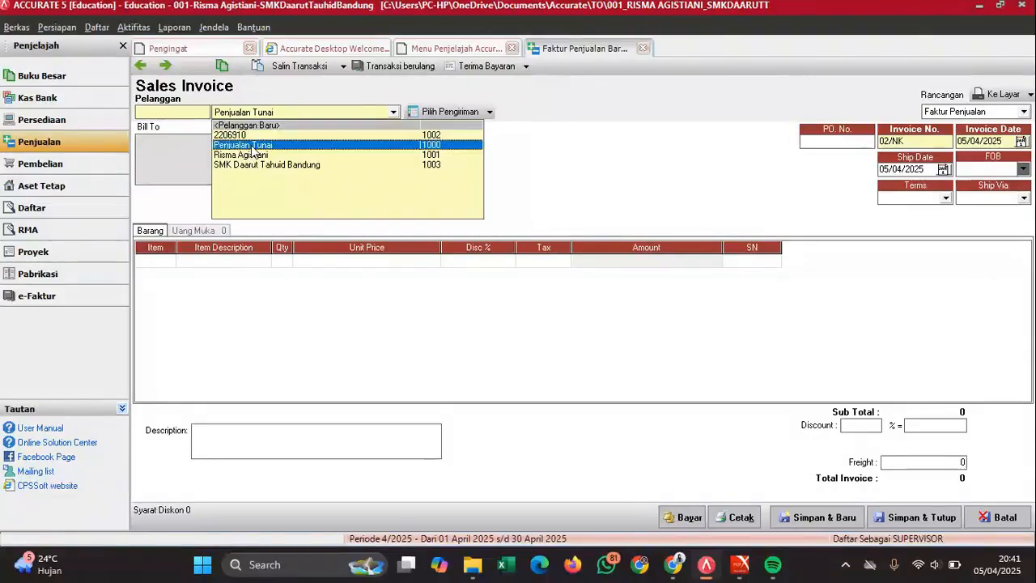
left_click(437, 145)
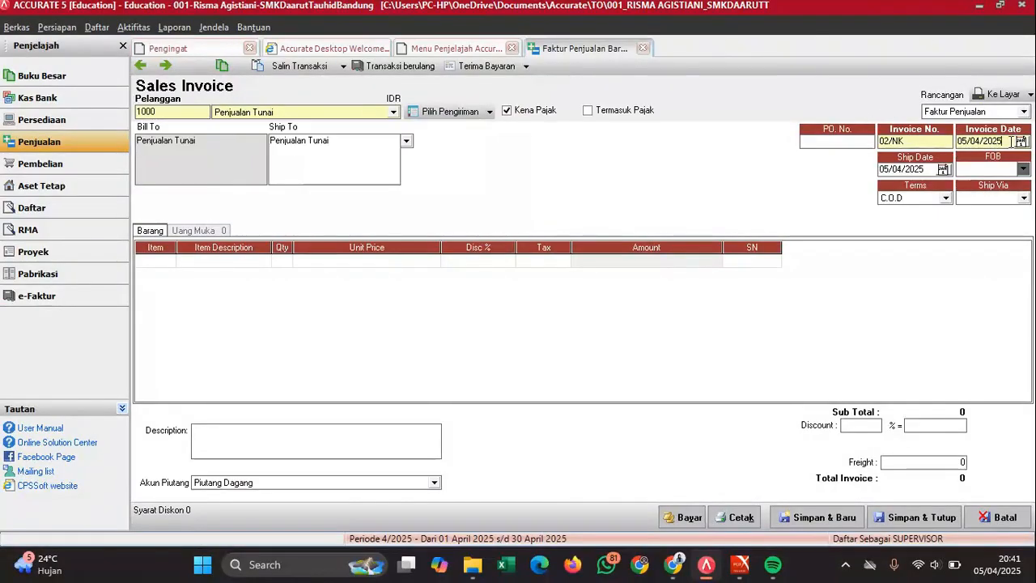
key("Tab")
type("06/12/2022")
key("Tab")
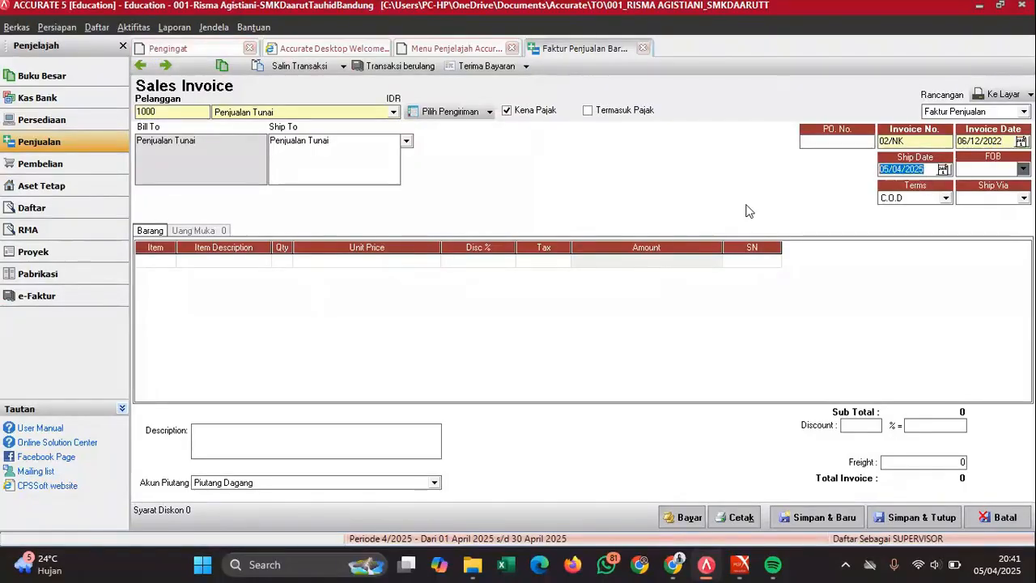
type("06122")
- Add SOSIS and BAKSO to the invoice at quantity 15 each
left_click(164, 264)
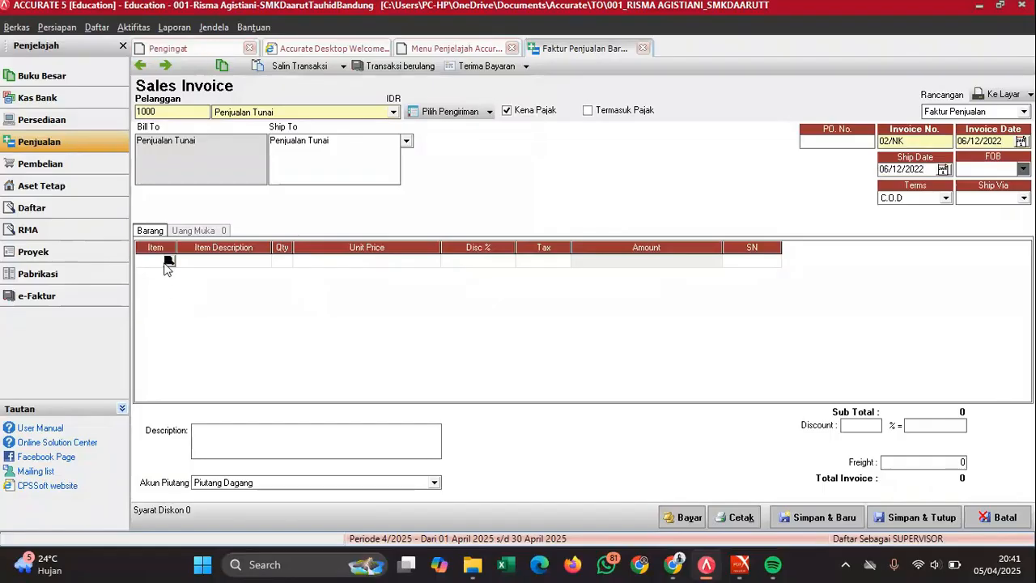
mouse_move(740, 564)
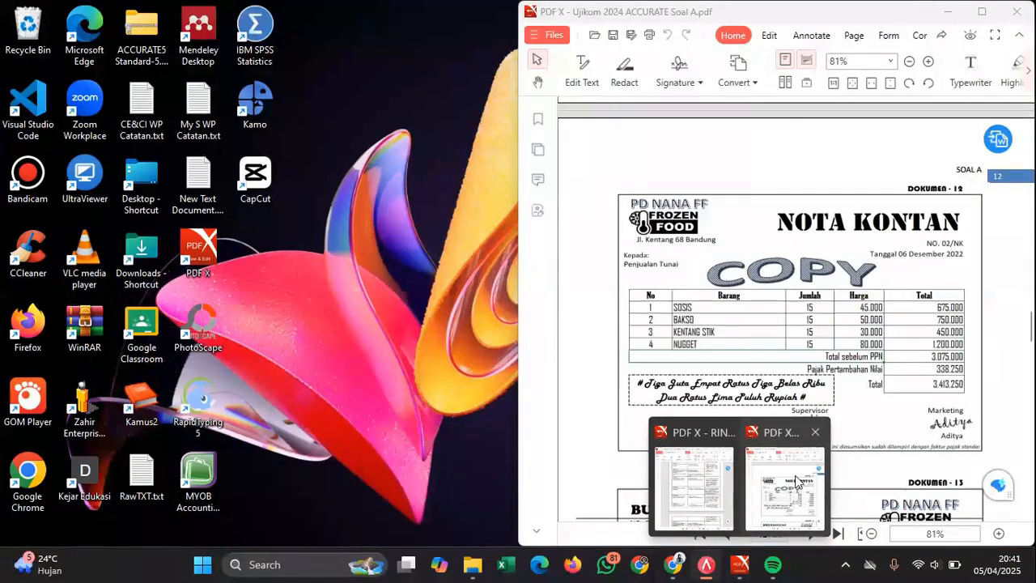
left_click(795, 482)
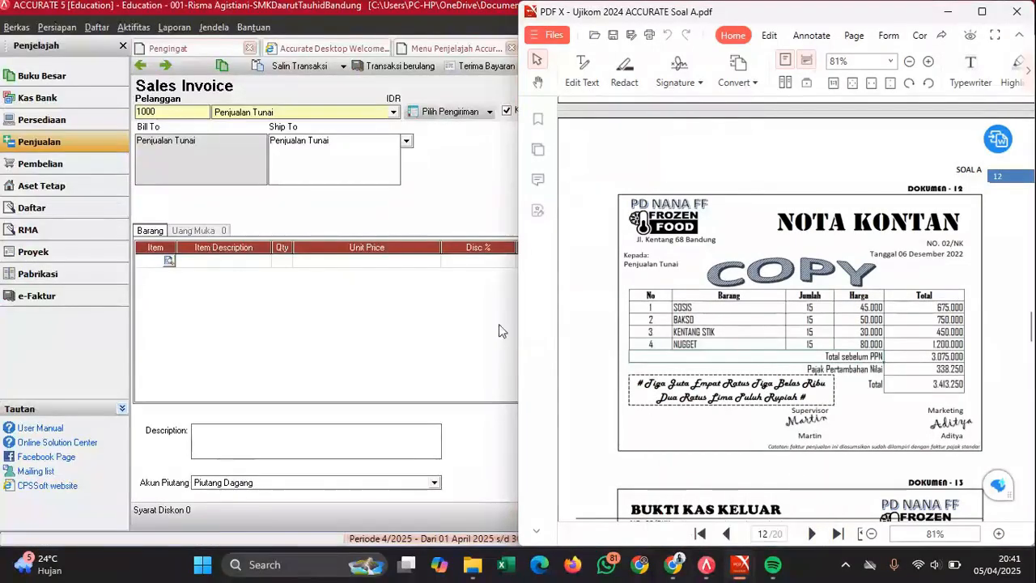
left_click(169, 260)
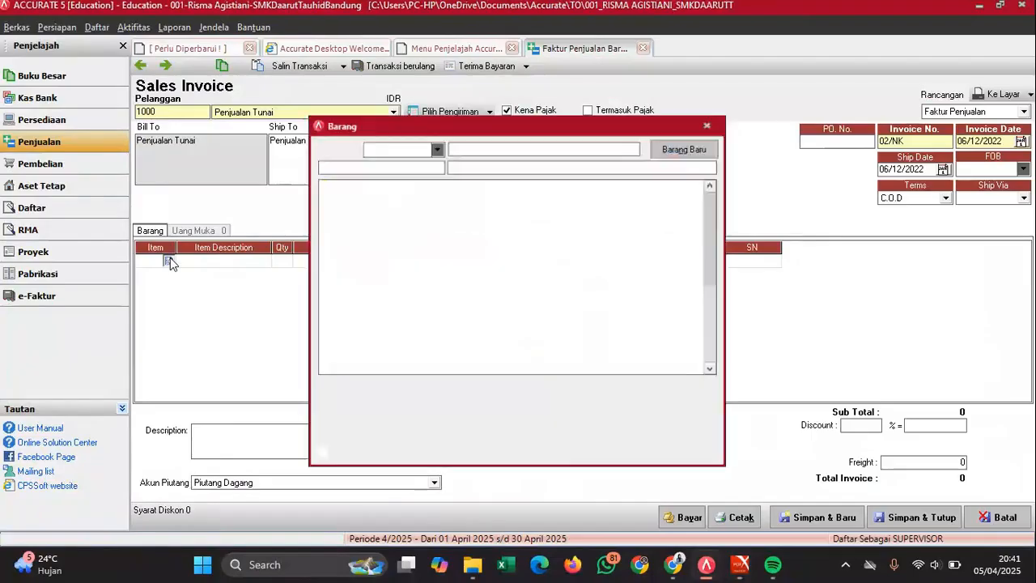
double_click(462, 245)
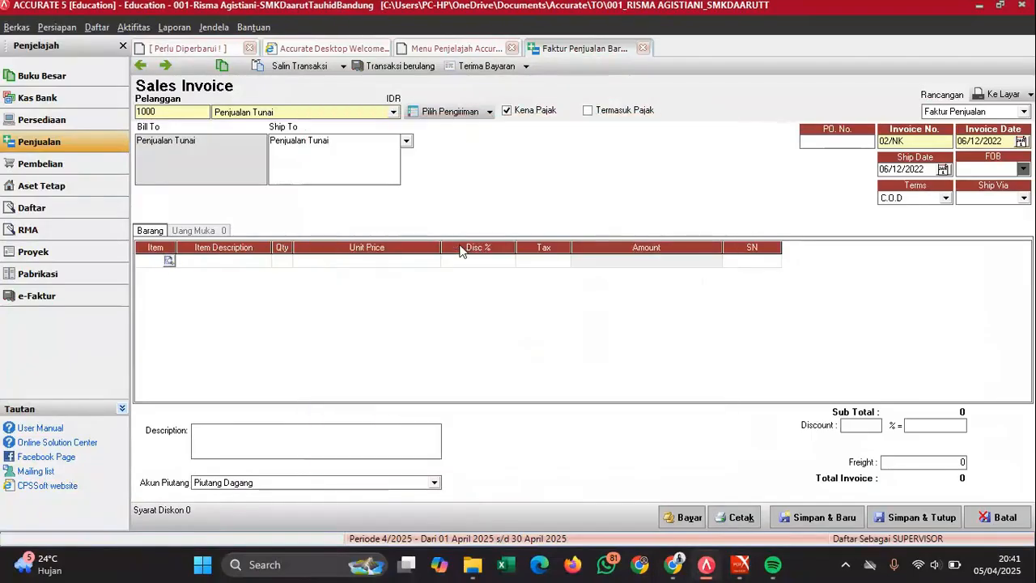
mouse_move(740, 564)
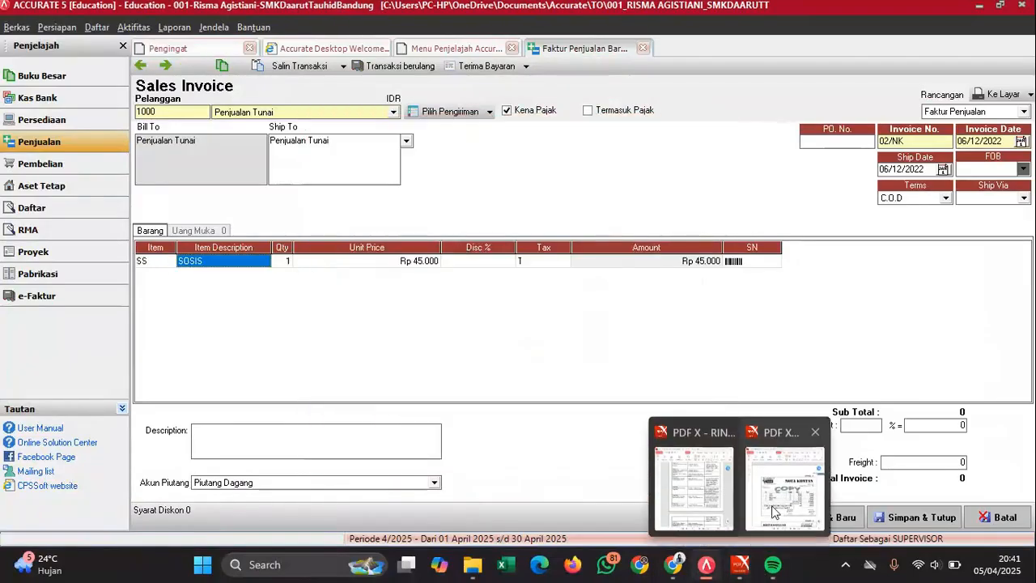
mouse_move(774, 510)
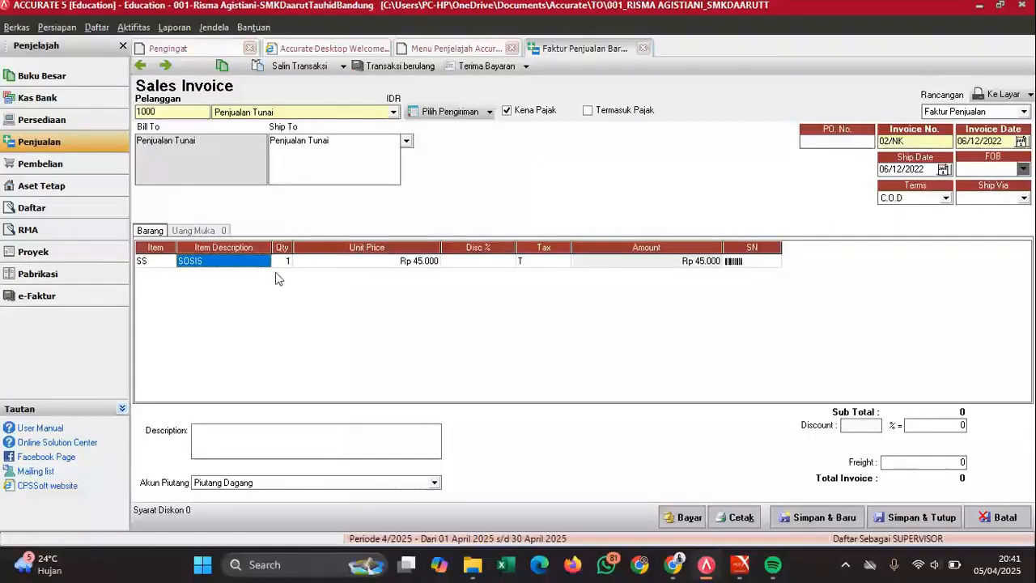
left_click(285, 261)
type("15")
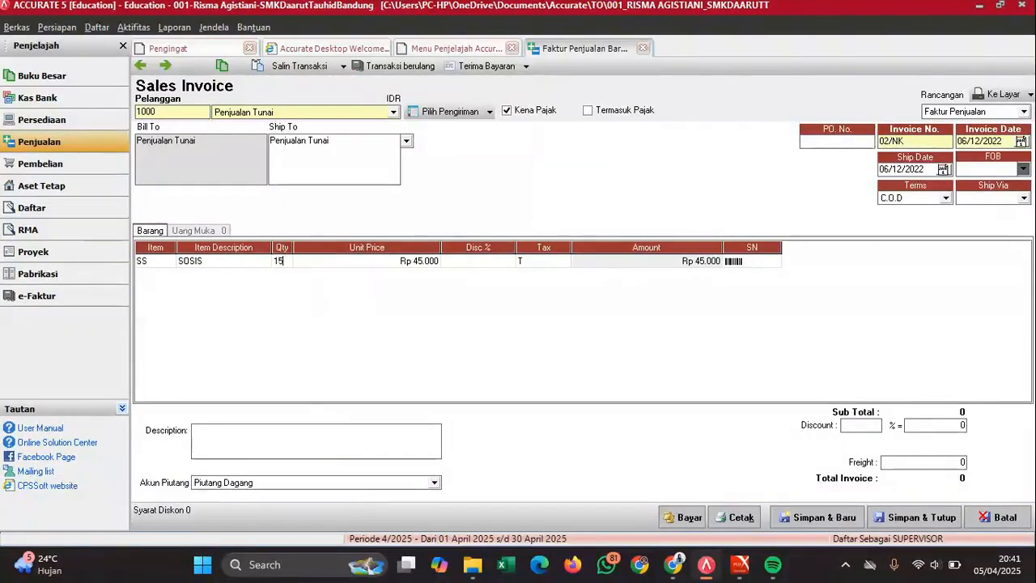
key("Tab")
key("Tab")
key("Tab")
key("Tab")
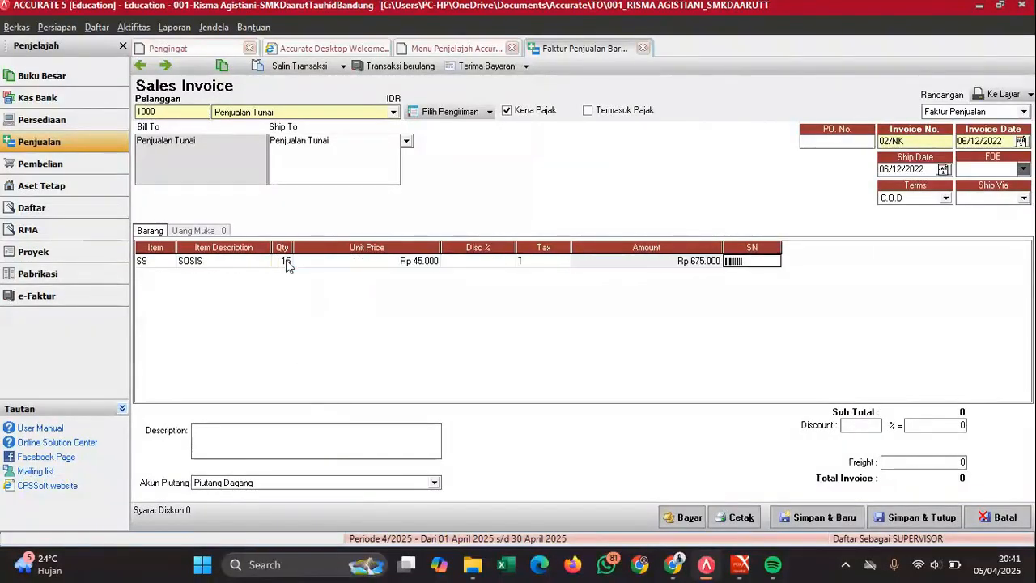
left_click(170, 275)
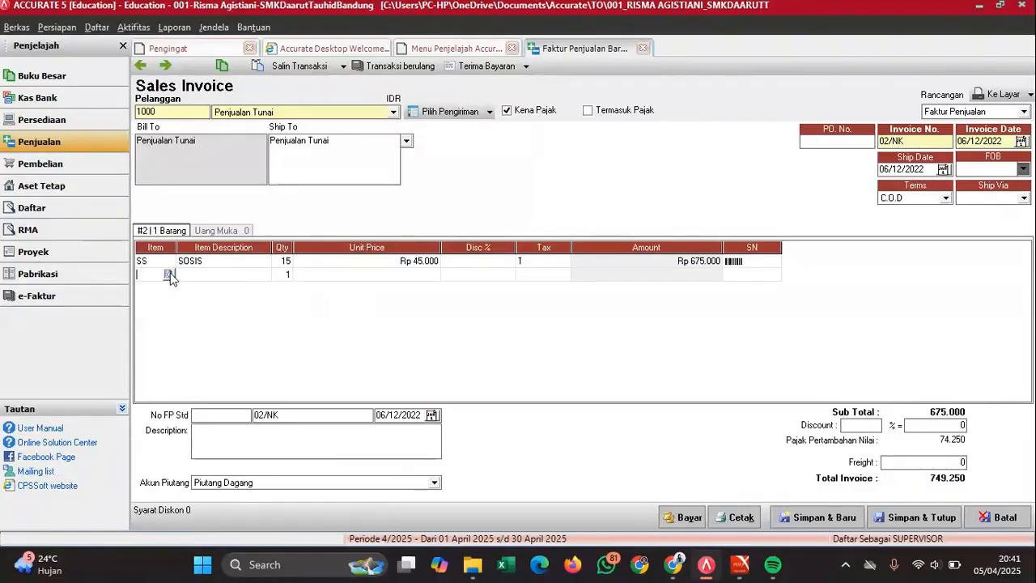
left_click(169, 275)
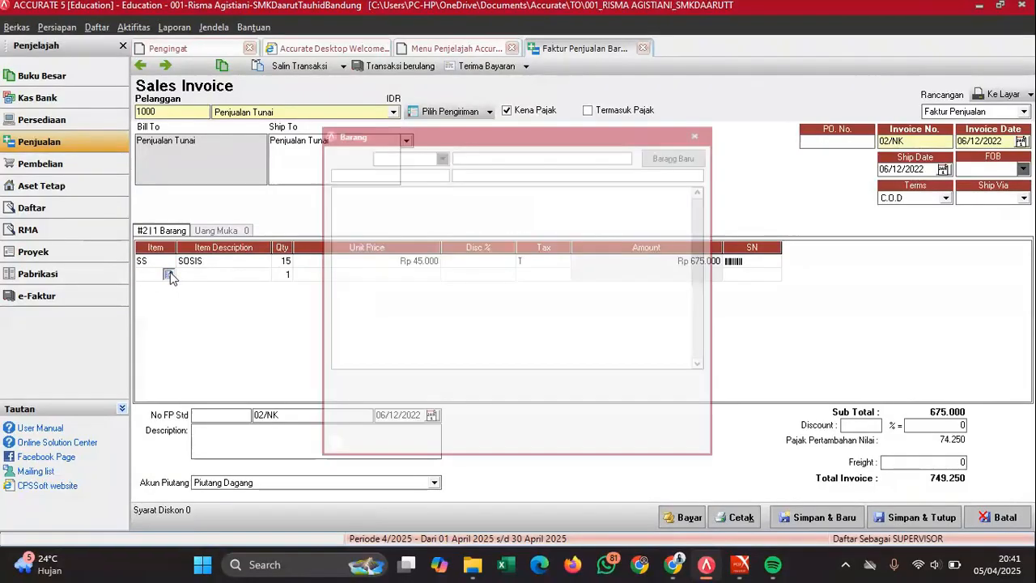
double_click(488, 197)
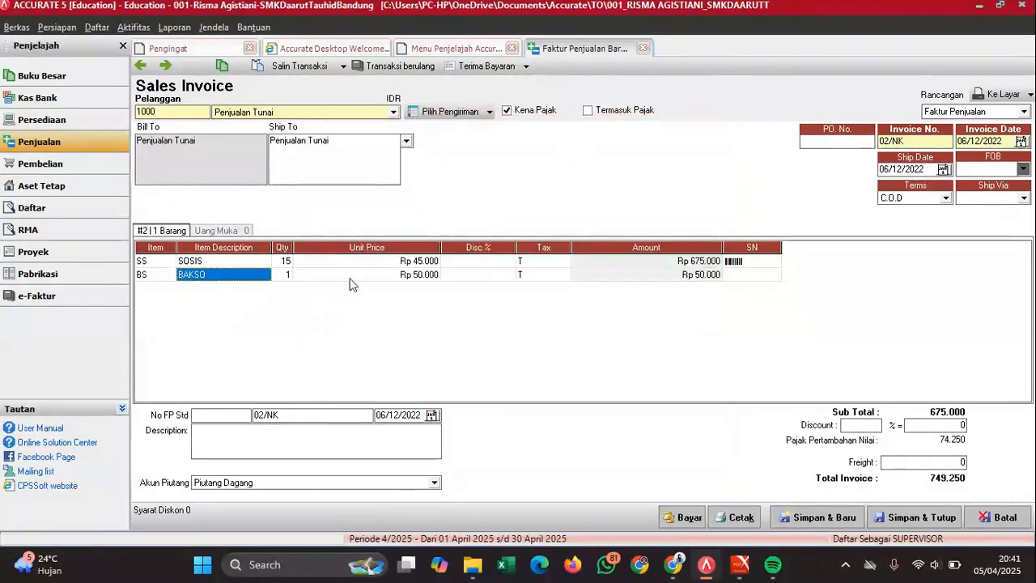
left_click(279, 275)
type("15")
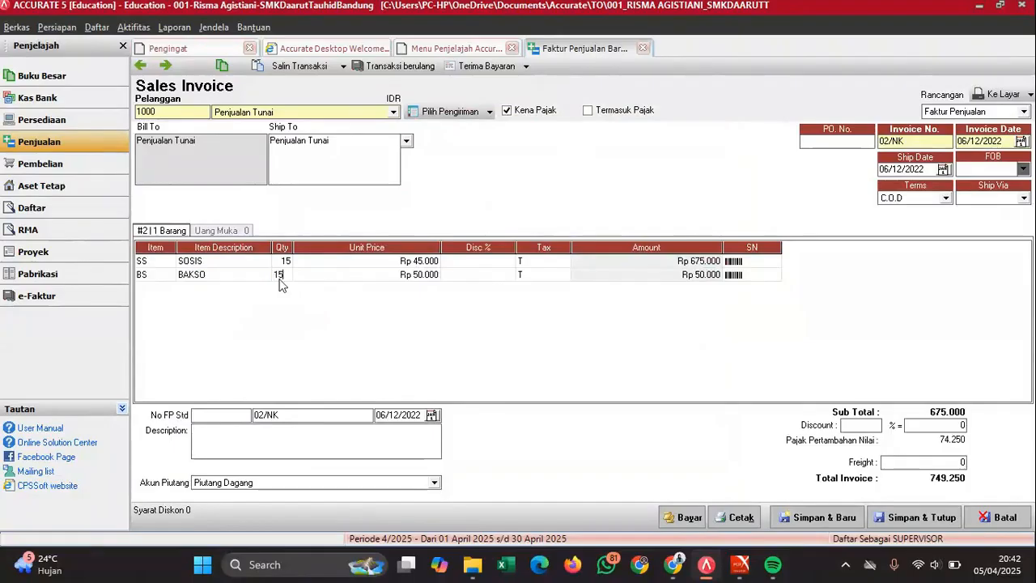
key("Tab")
key("Tab")
key("Tab")
key("Tab")
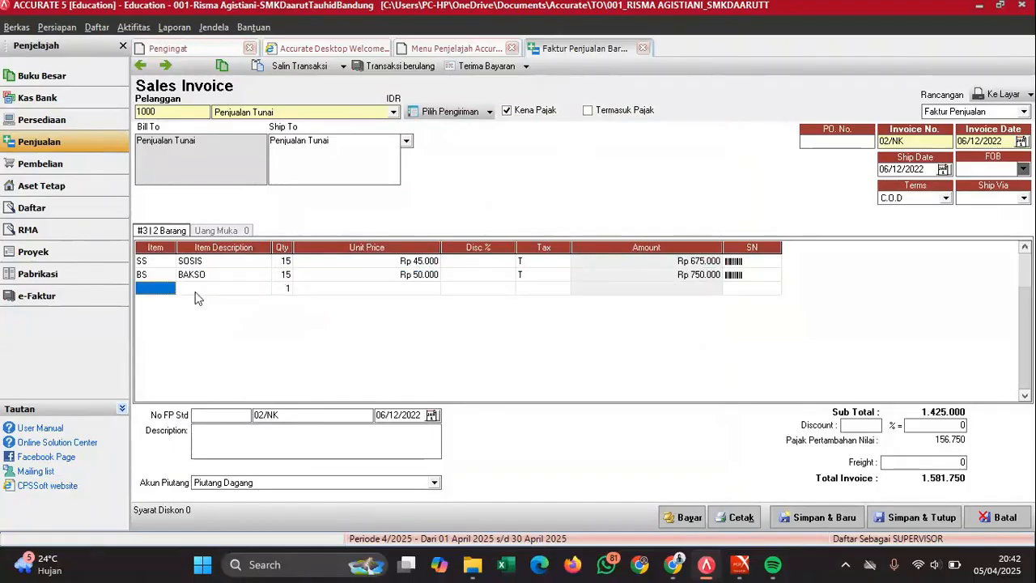
- Add KENTANG STIK and NUGGET at quantity 15 each and remove the empty fifth row
left_click(168, 292)
left_click(169, 289)
left_click(486, 208)
double_click(486, 209)
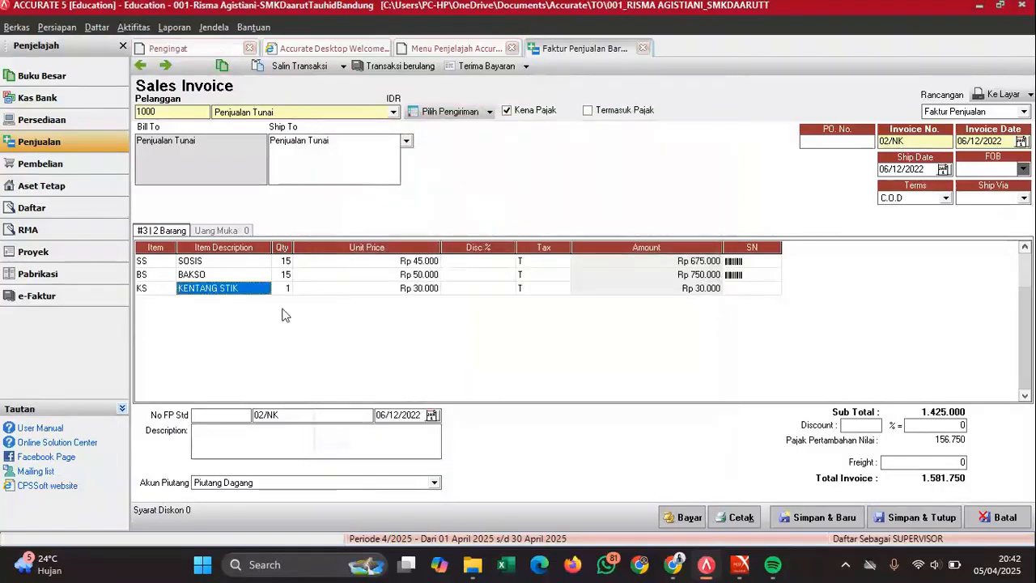
left_click(282, 290)
type("15")
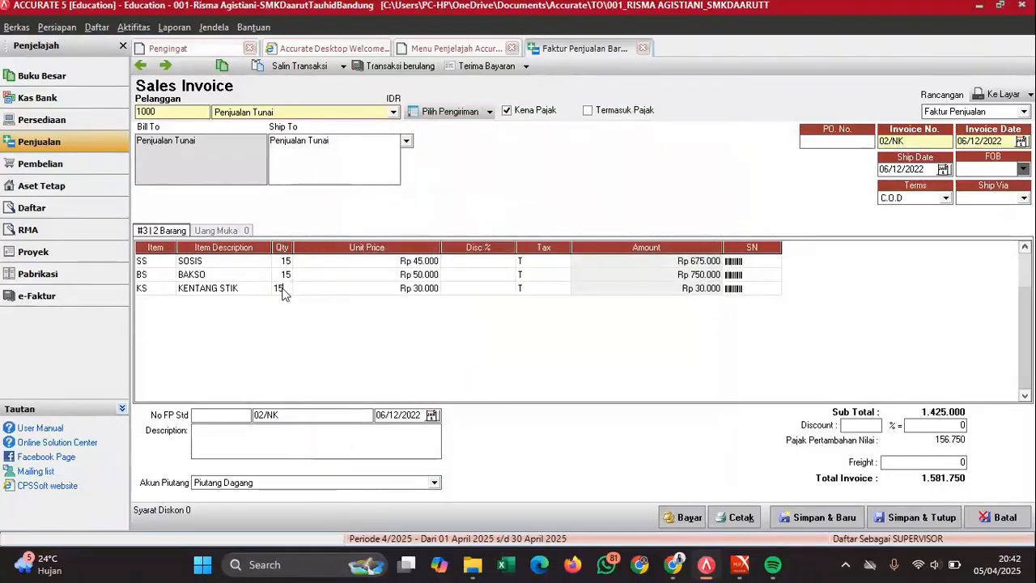
key("Tab")
key("Tab")
key("Tab")
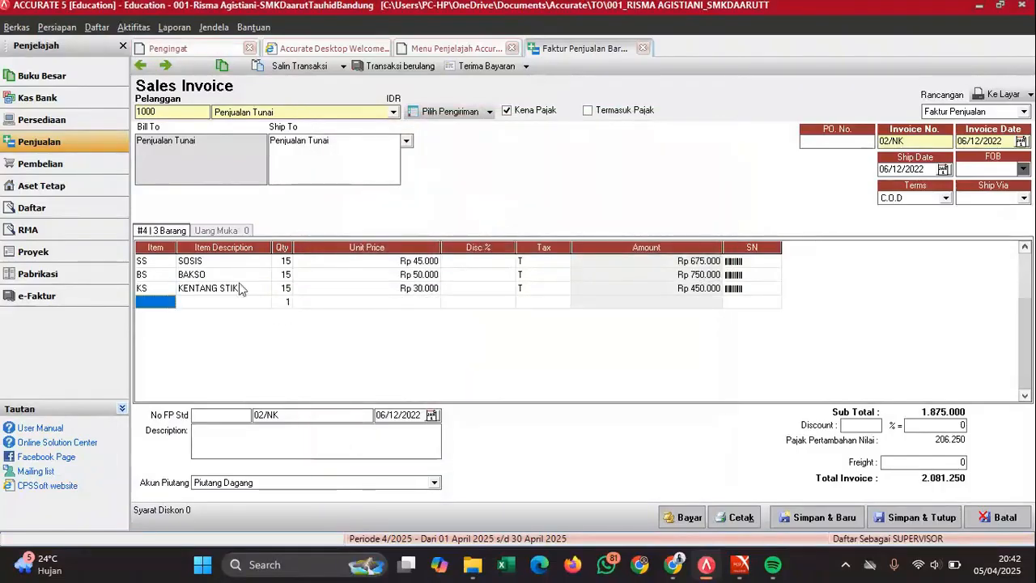
left_click(164, 302)
left_click(169, 302)
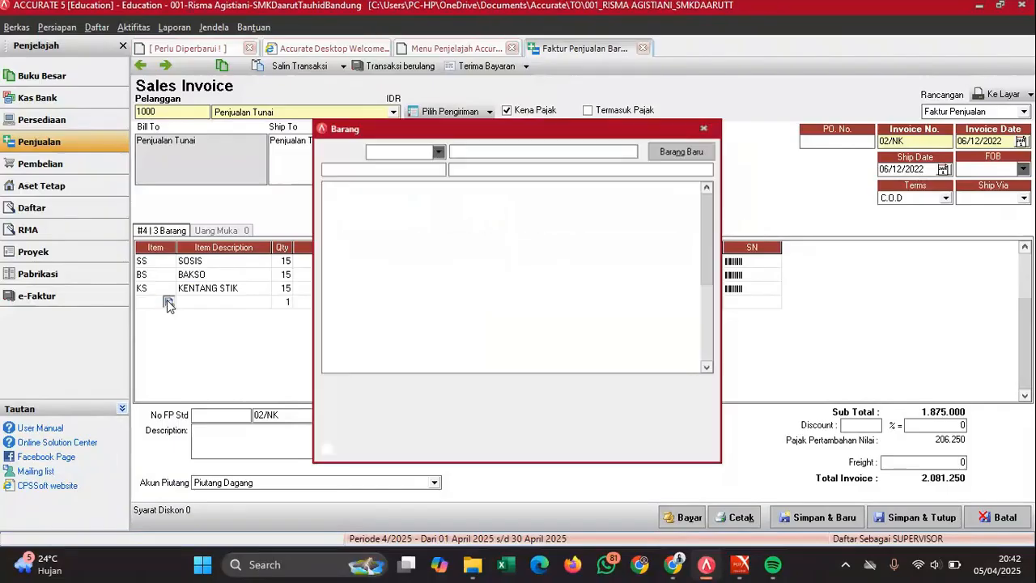
double_click(484, 233)
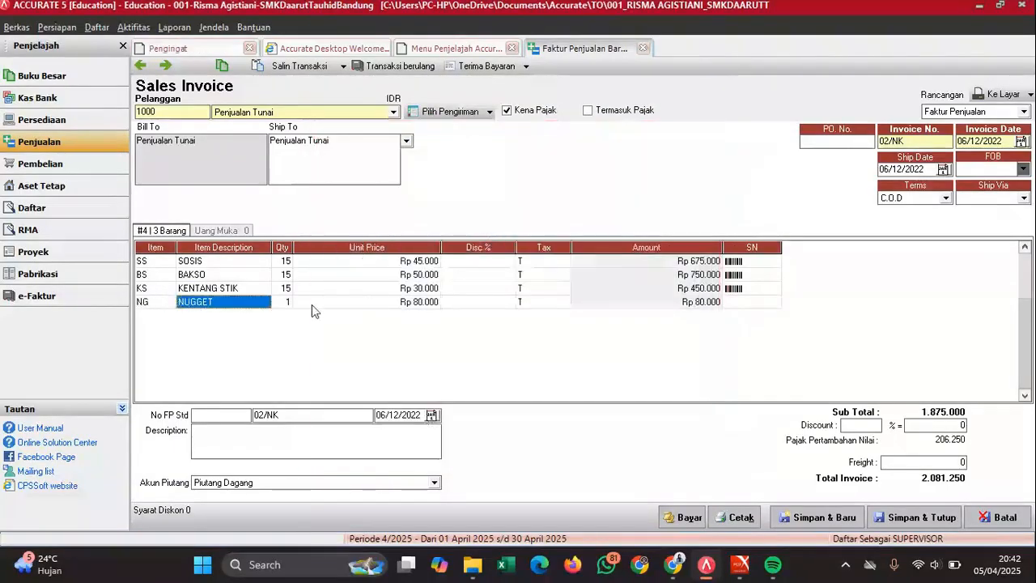
key("Tab")
type("15")
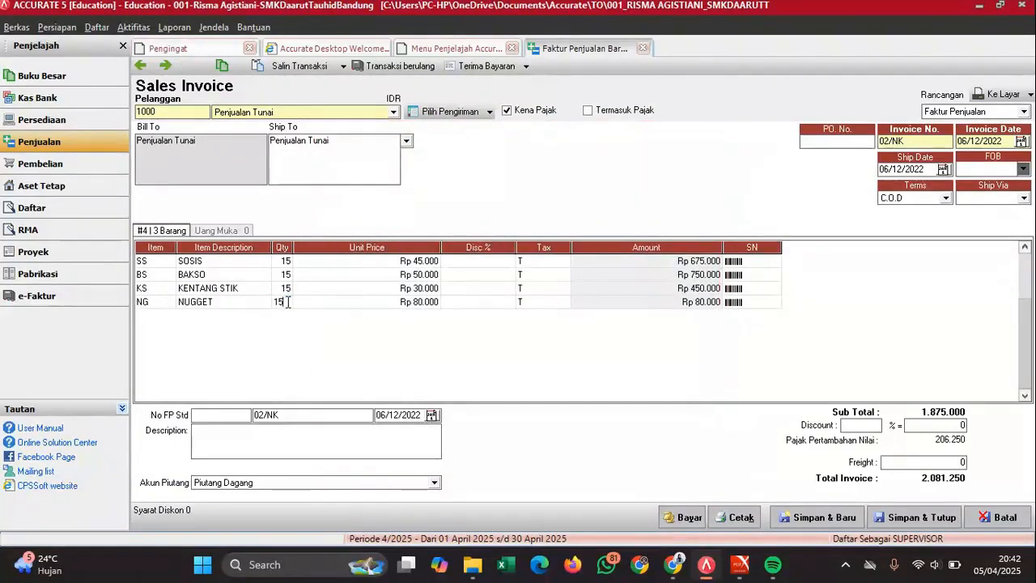
key("Tab")
key("Tab")
key("Tab")
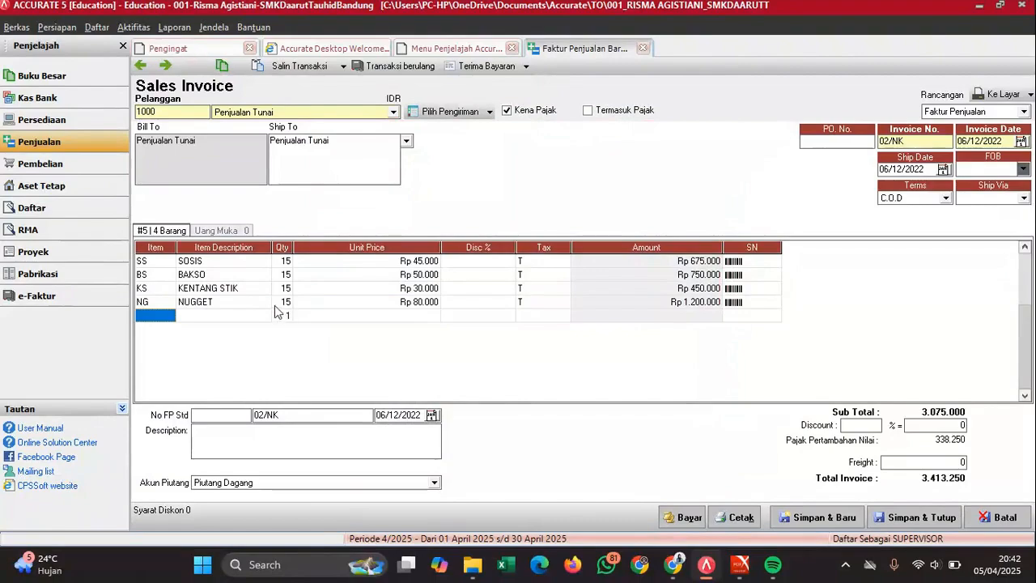
left_click(278, 304)
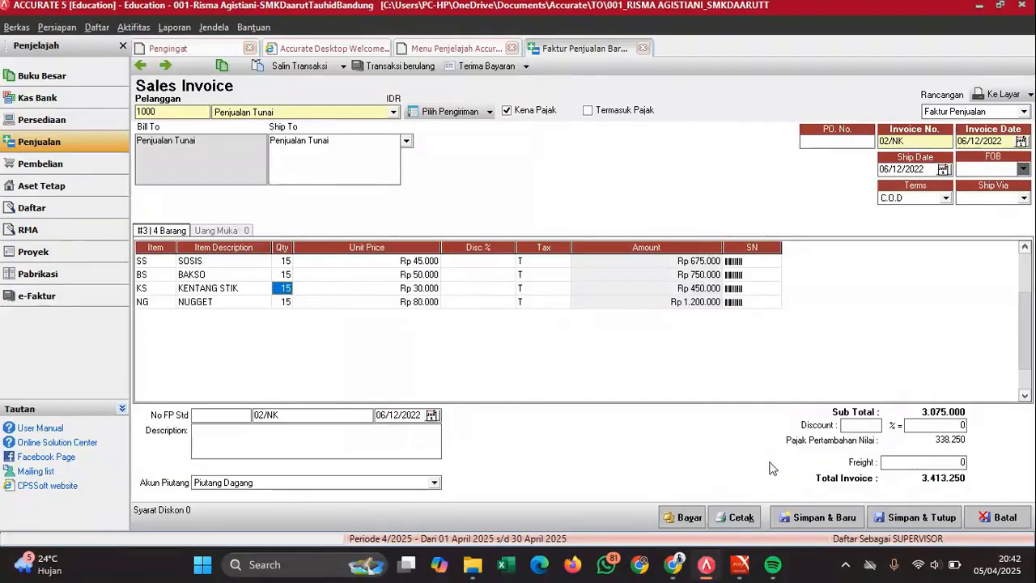
- Check invoice 02/NK against the Nota Kontan in the PDF, then start a receipt paying 3.413.250
mouse_move(740, 564)
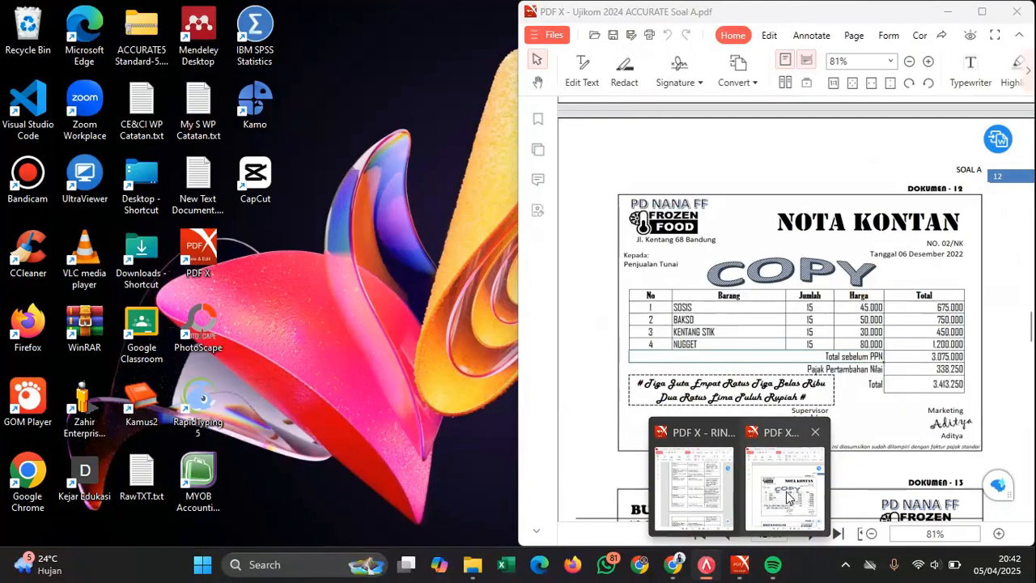
left_click(789, 496)
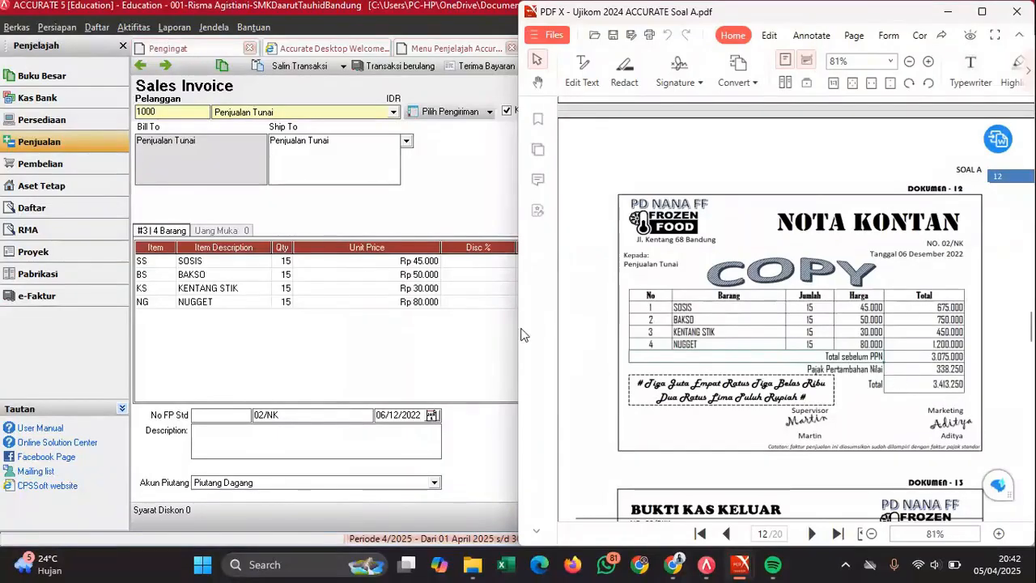
left_click(455, 325)
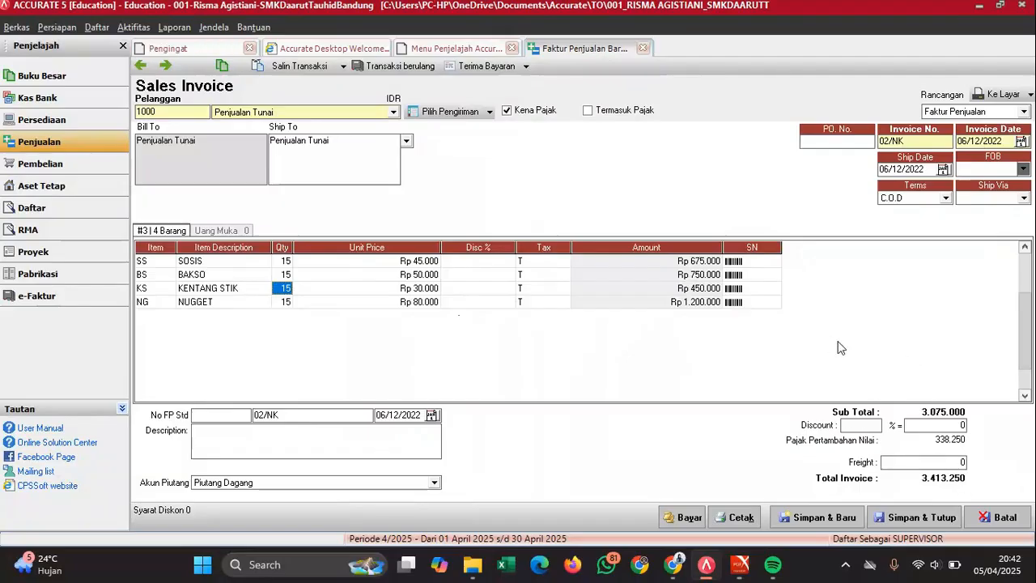
left_click(669, 519)
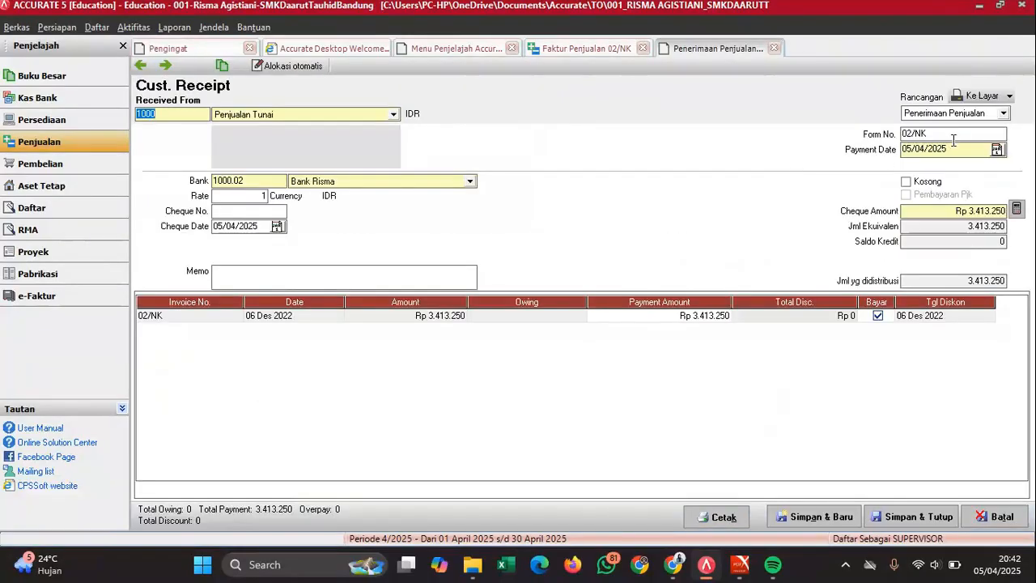
- Date the receipt 06/12/2022 for payment and cheque, add memo 'Penjualan tunai kedua 6 Des', and save
left_click(954, 149)
type("06/12/2022")
left_click(256, 229)
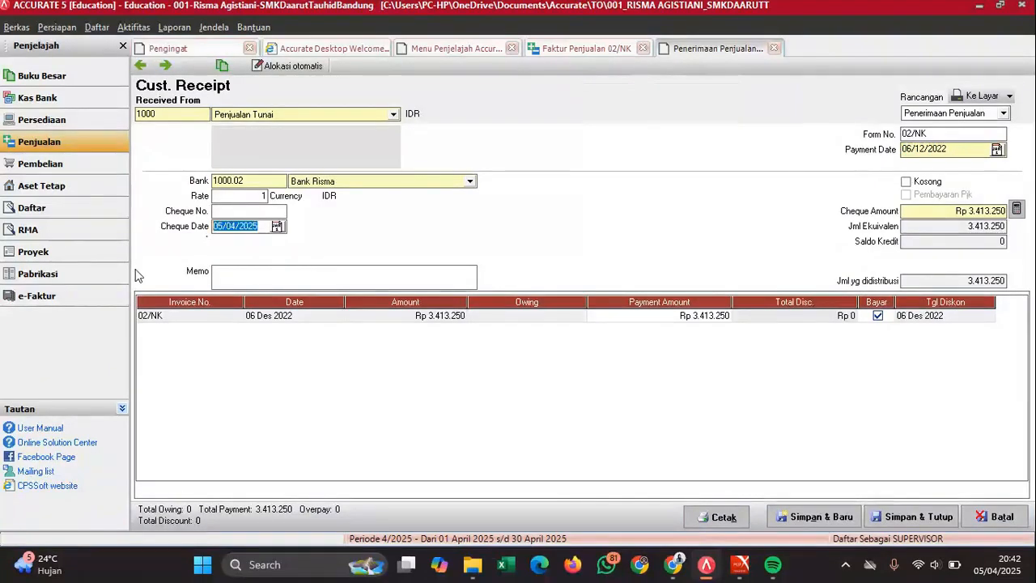
type("06/12/2")
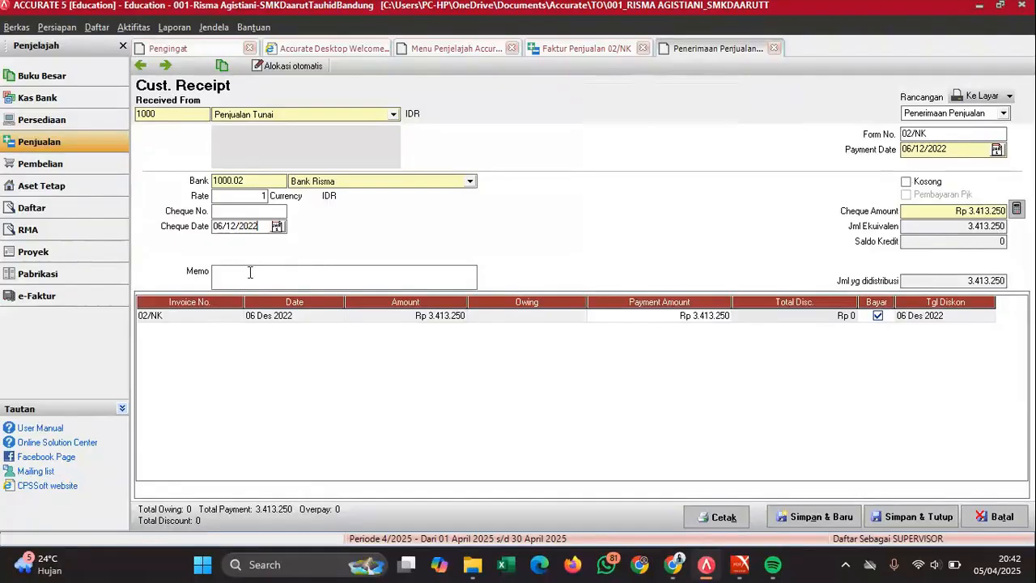
type("Penjualan tunai kedua 6 Des")
left_click(921, 519)
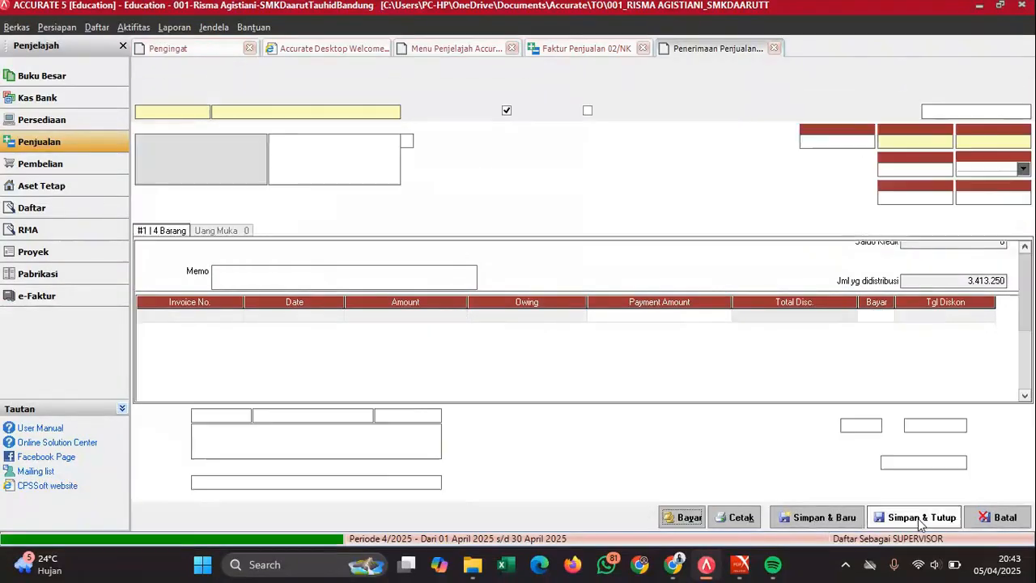
- Close invoice 02/NK, scroll the PDF to voucher 03/BKK, and start a new purchase payment
left_click(922, 519)
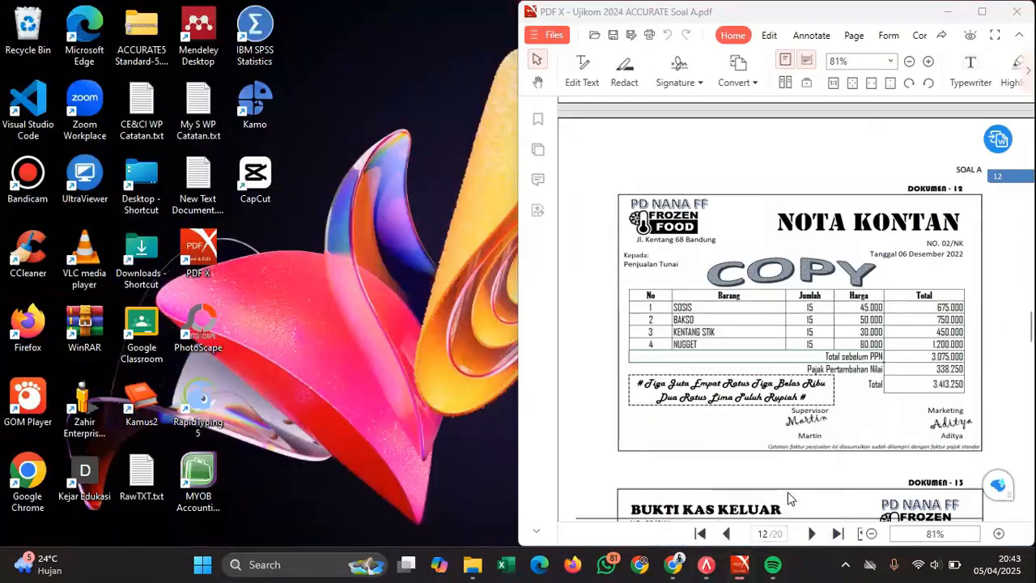
left_click(826, 506)
scroll(846, 353, "down", 5)
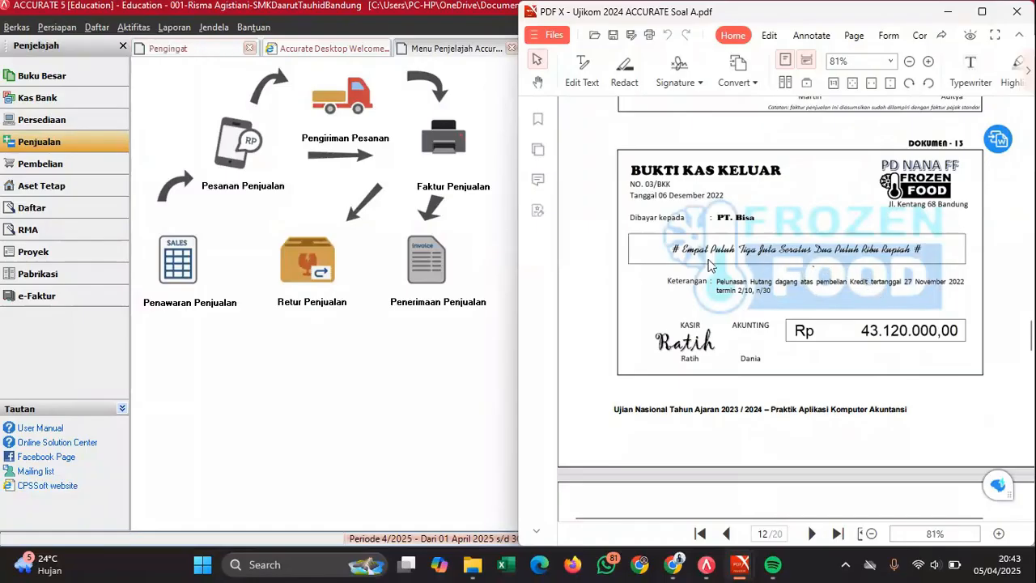
left_click(49, 165)
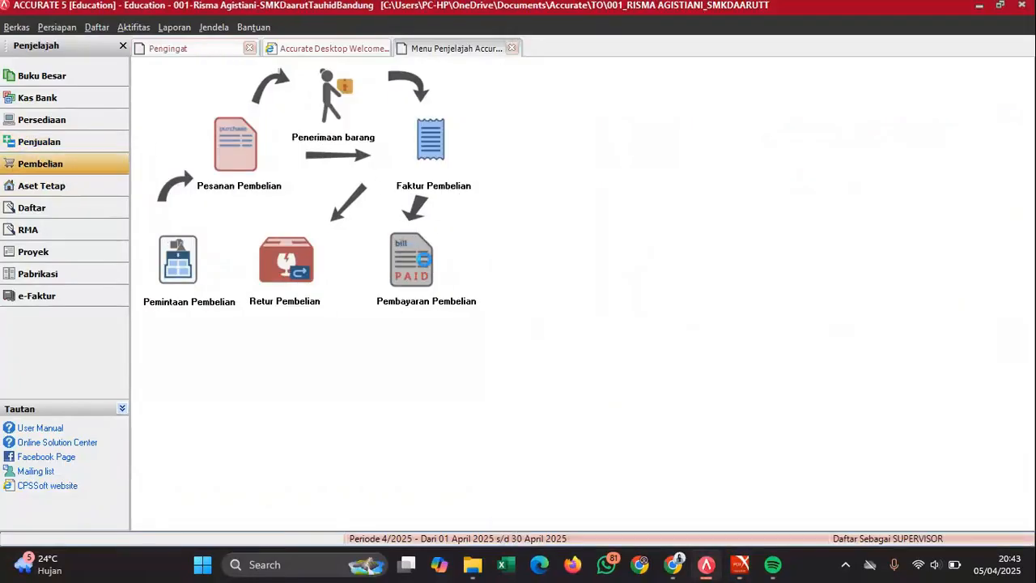
left_click(424, 259)
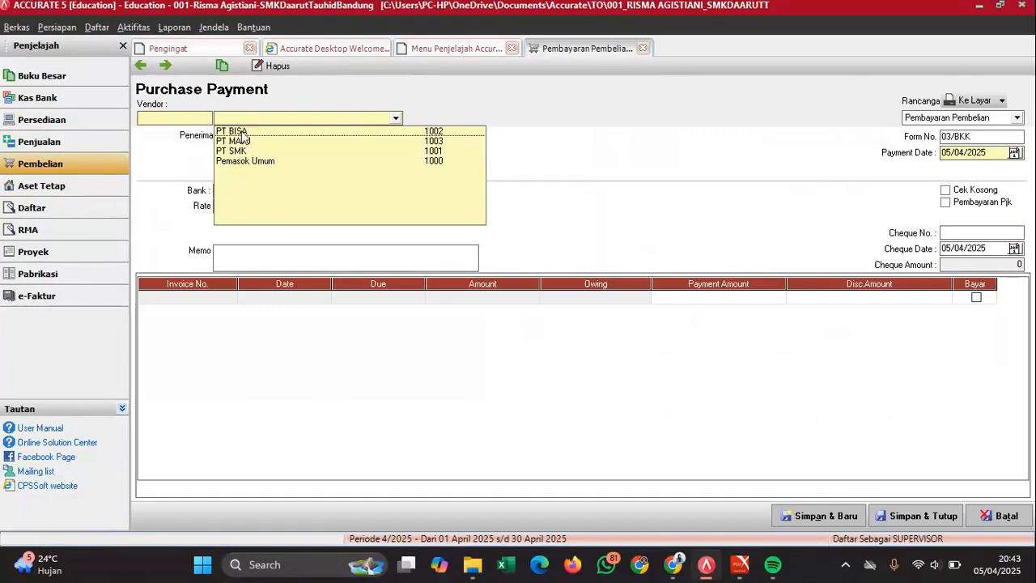
- Choose vendor PT BISA for payment 03/BKK and check it against the PDF voucher
left_click(242, 131)
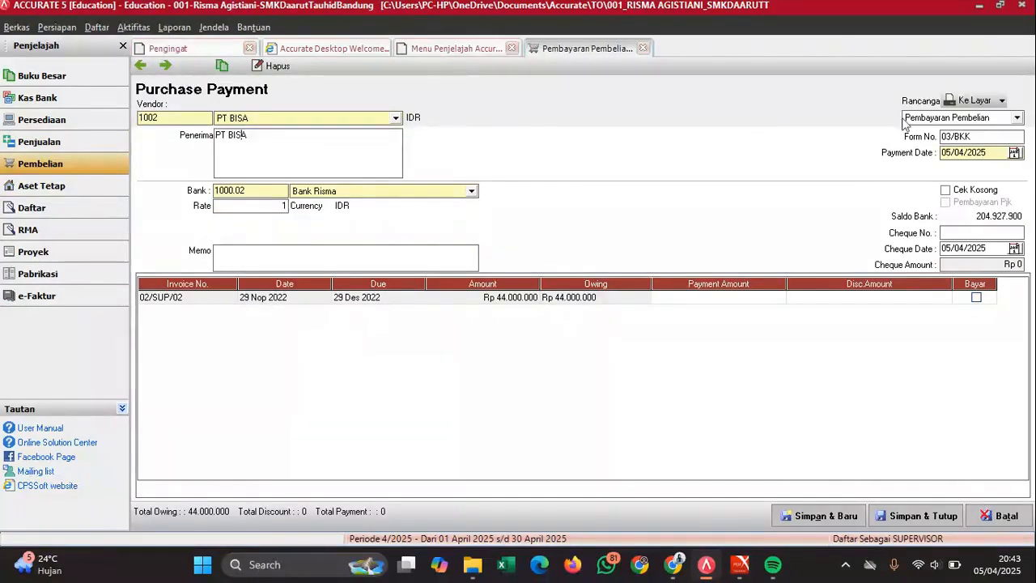
mouse_move(740, 564)
left_click(771, 519)
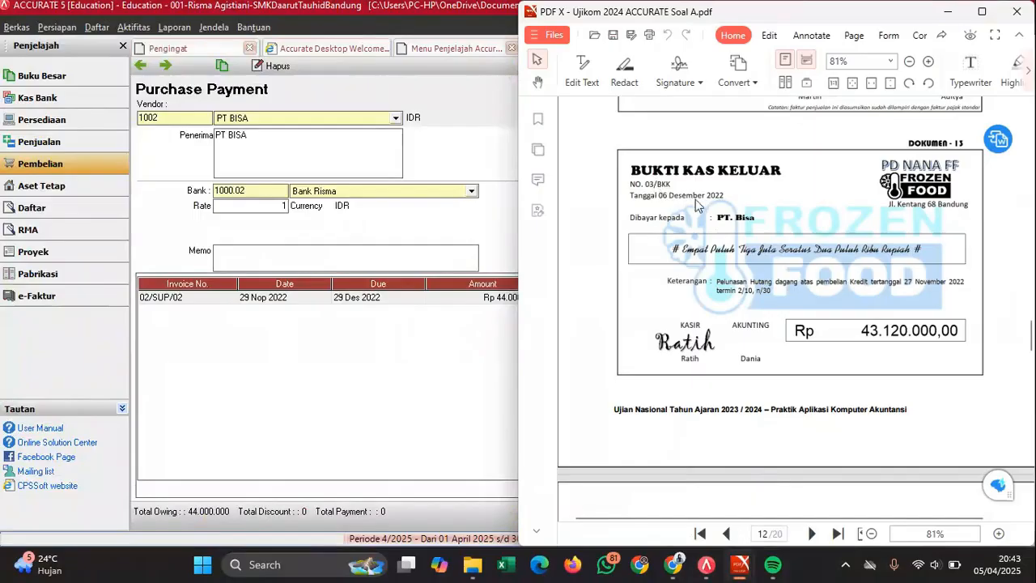
left_click(498, 146)
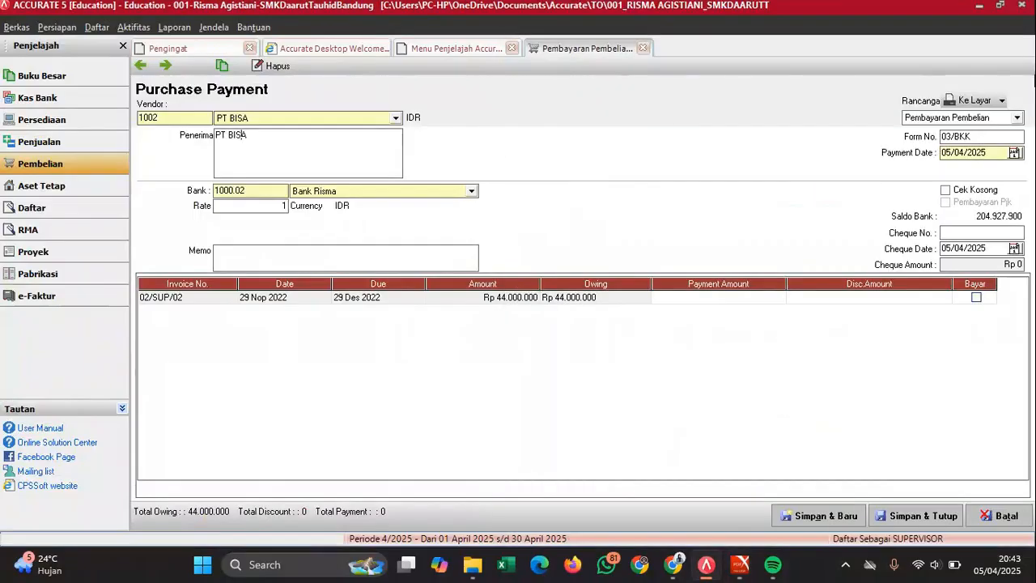
- Set payment and cheque dates to 06/12/2022 and memo 'Pelunasan utang tanggal 29 Nov'
double_click(982, 152)
type("06/12/20")
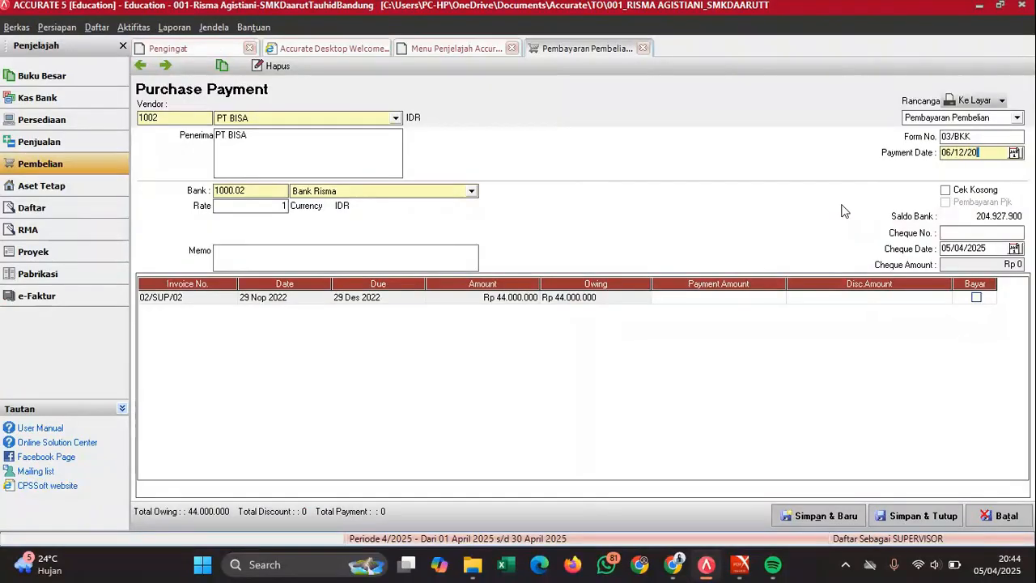
double_click(996, 249)
type("06122022")
type("luna")
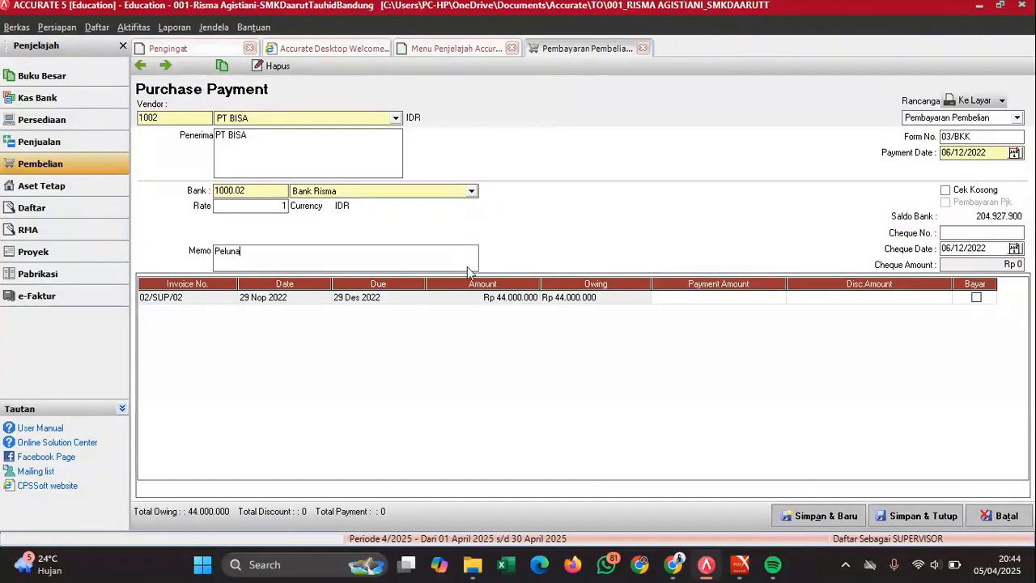
type("san utang tanggal")
mouse_move(743, 558)
mouse_move(787, 502)
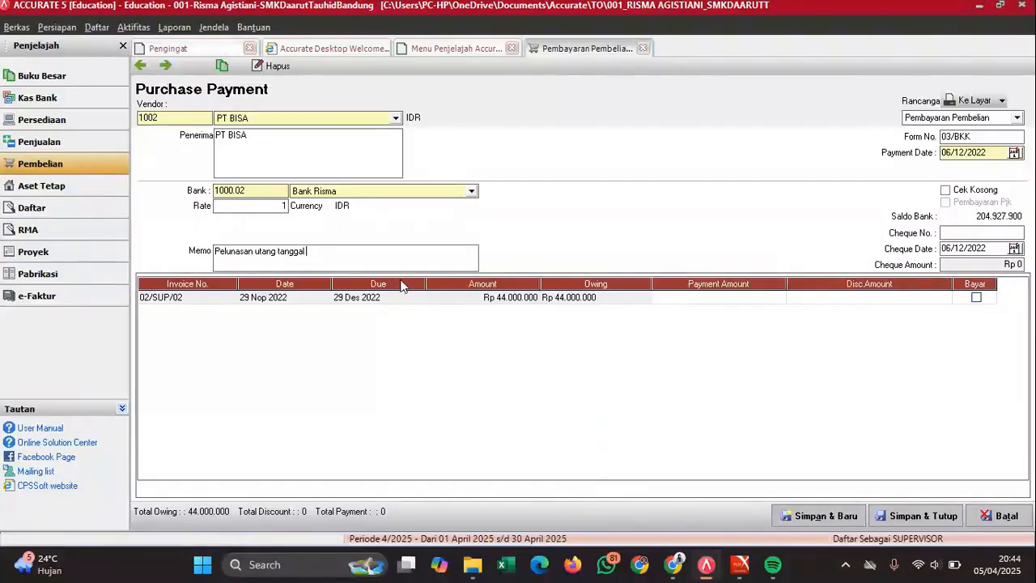
type("29 Nov")
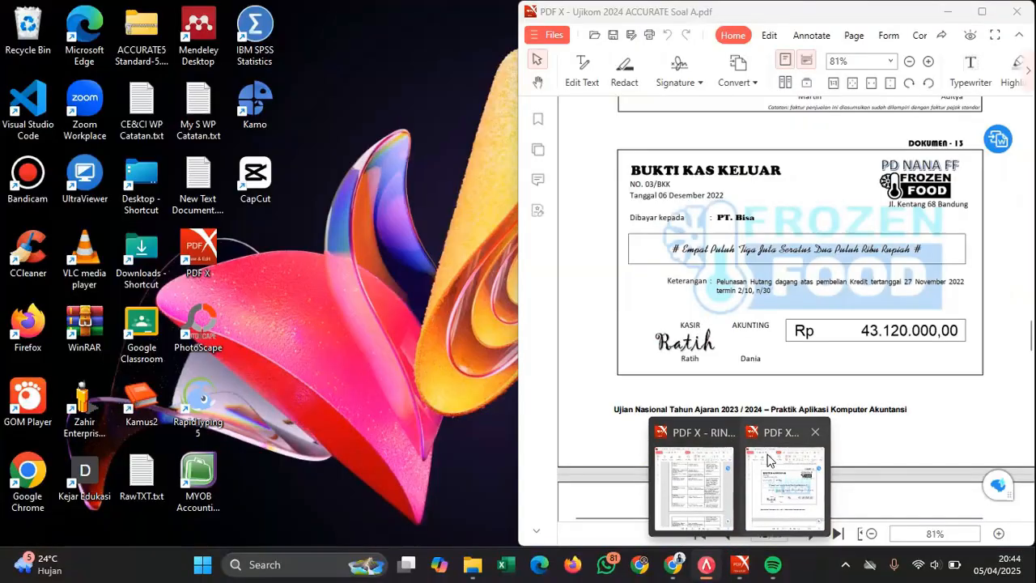
left_click(768, 461)
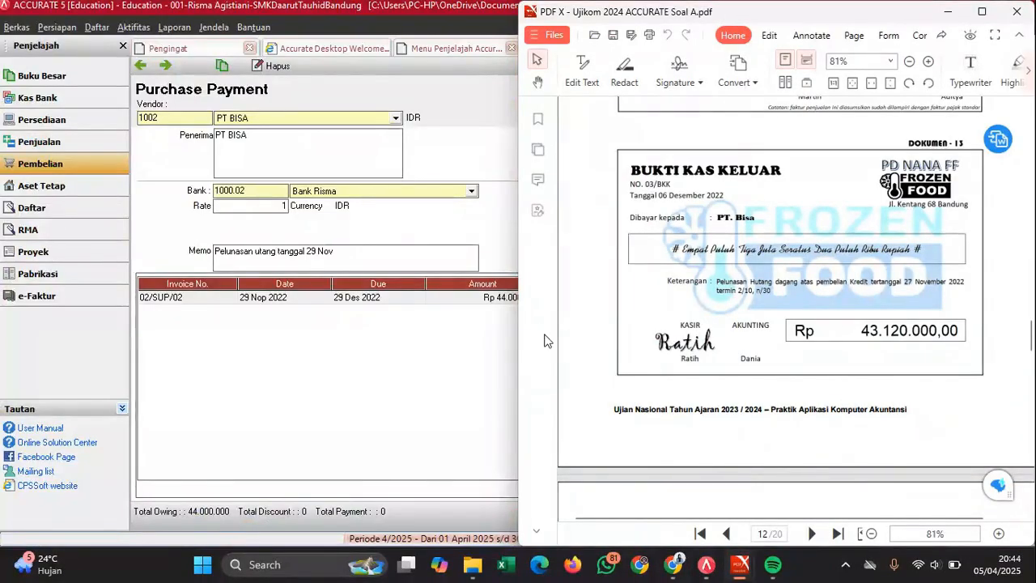
left_click(441, 345)
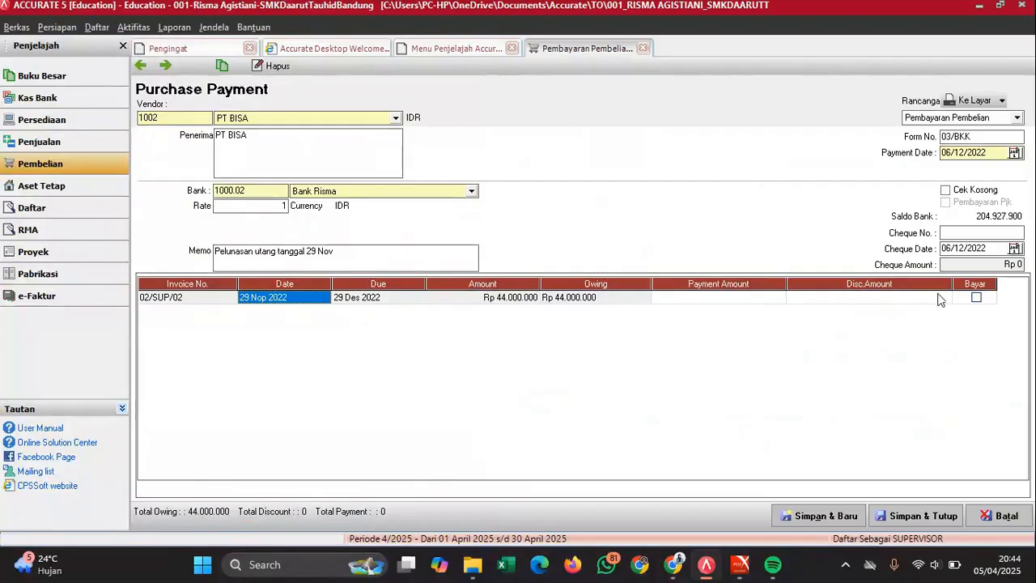
- Mark invoice 02/SUP/02 for payment with an 880.000 discount booked to Persediaan Barang Dagang
left_click(976, 298)
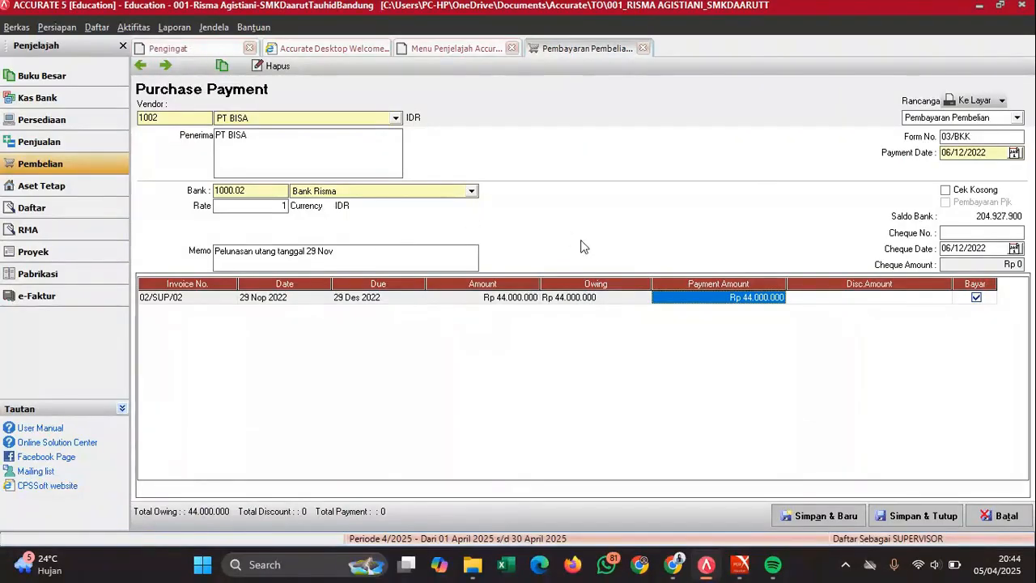
left_click(891, 298)
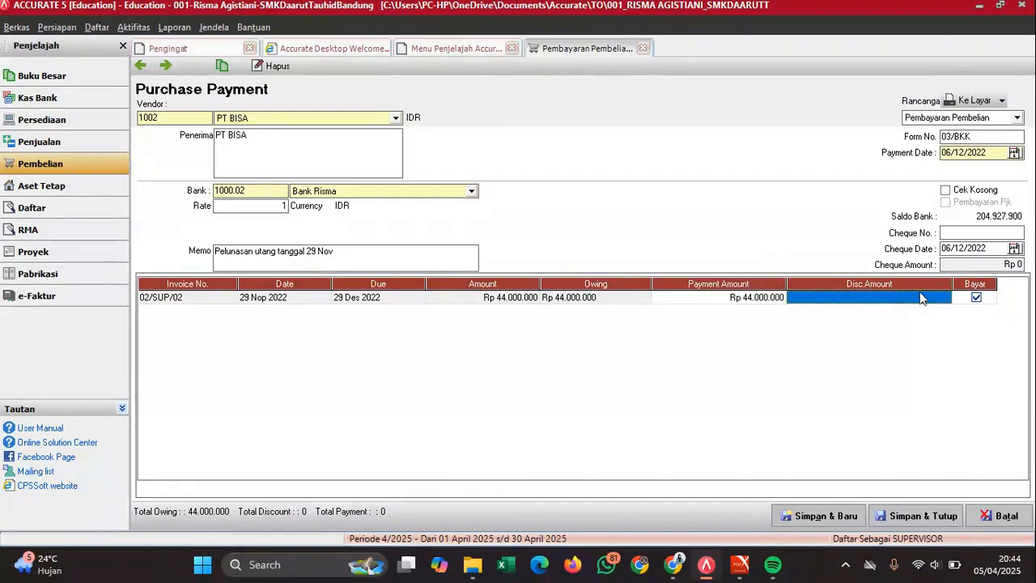
right_click(920, 298)
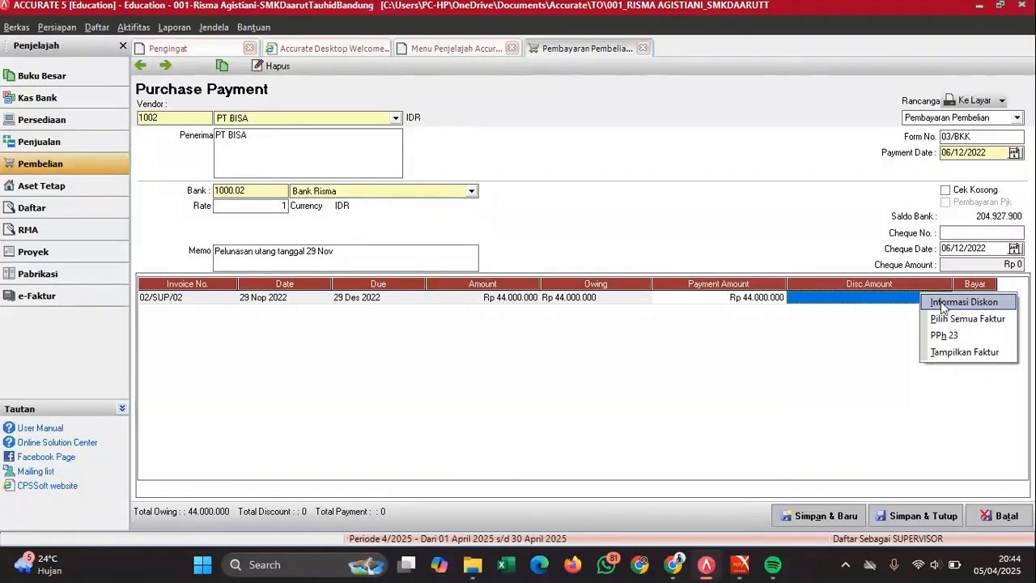
left_click(944, 303)
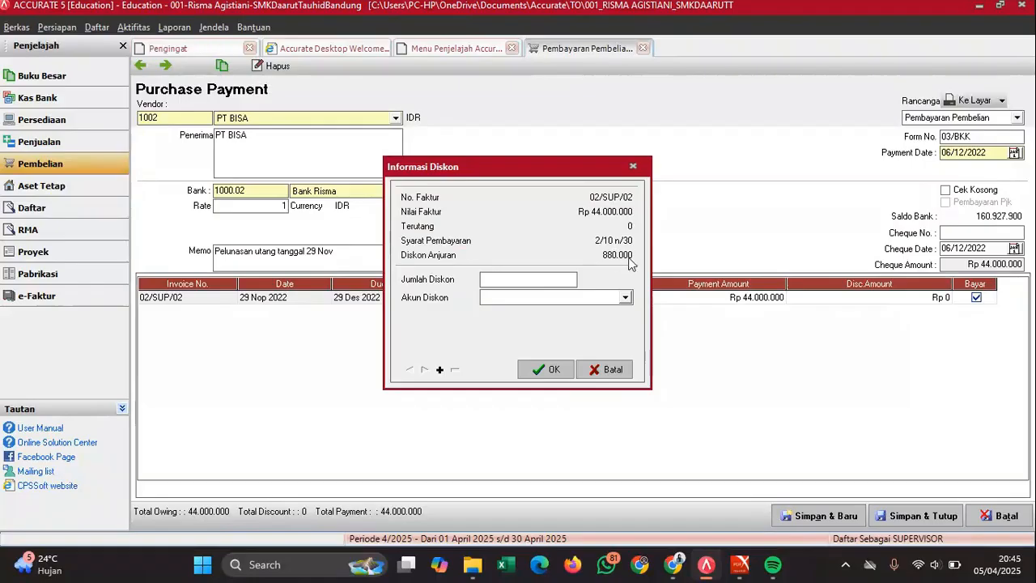
left_click(503, 278)
type("880.")
type("0")
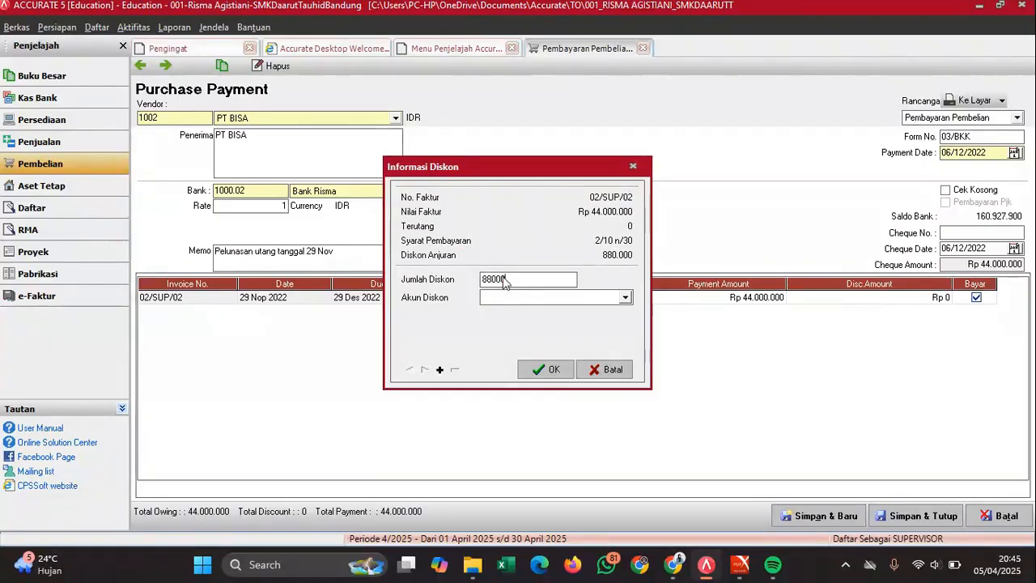
type("000")
left_click(509, 298)
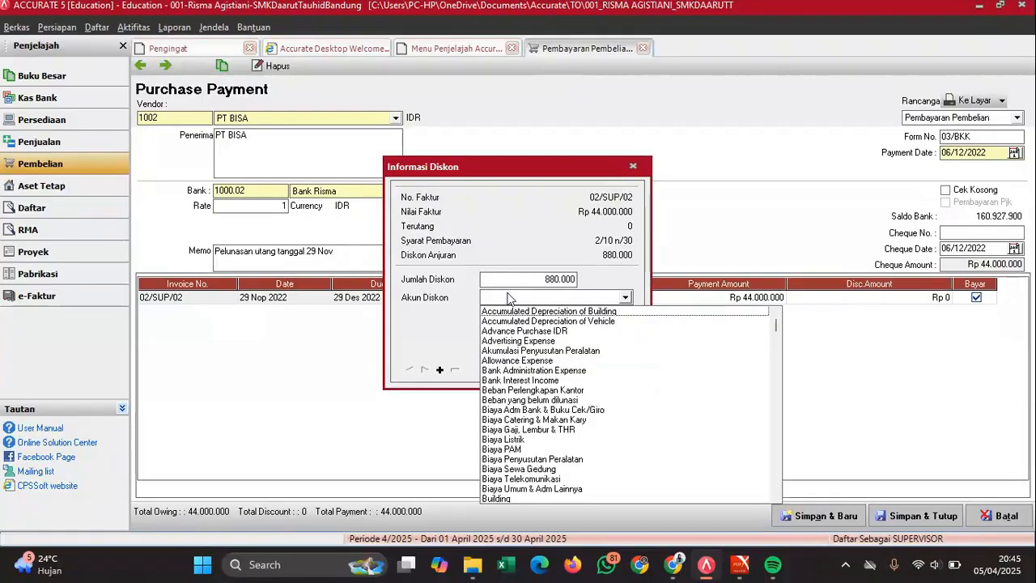
type("Per")
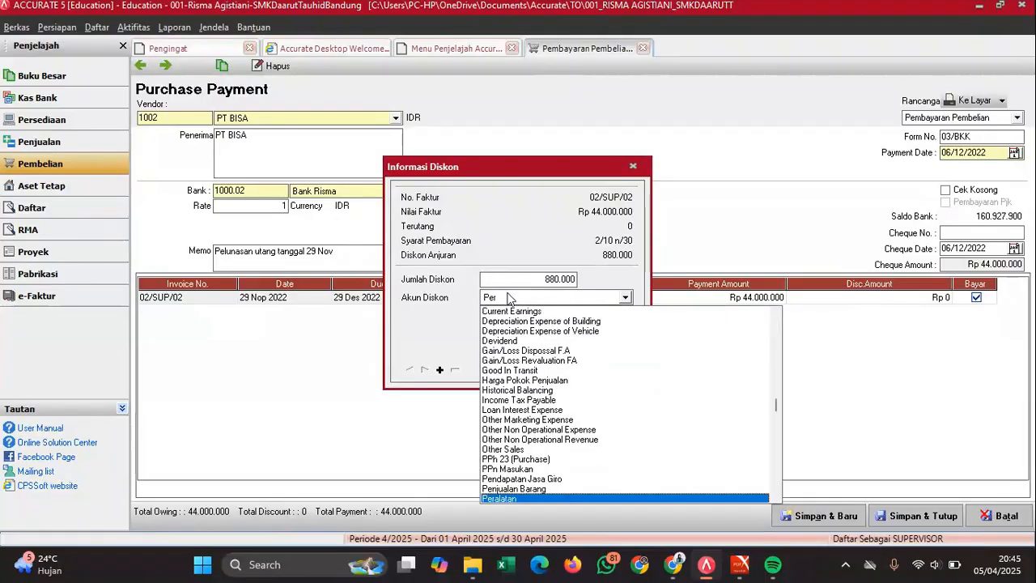
type("se")
key("Return")
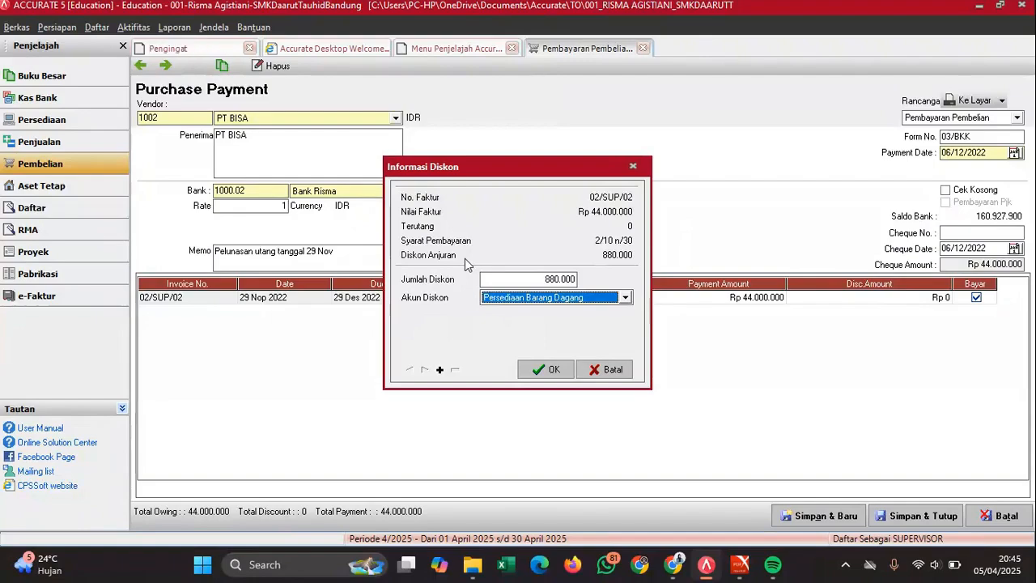
left_click(546, 370)
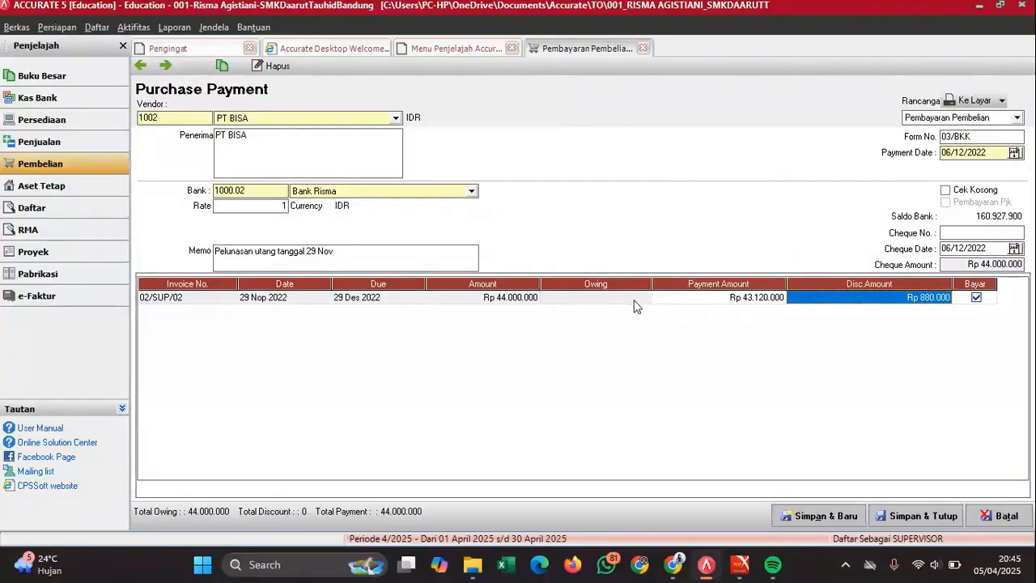
- Check the resulting 43.120.000 payment against the PDF voucher
left_click(629, 300)
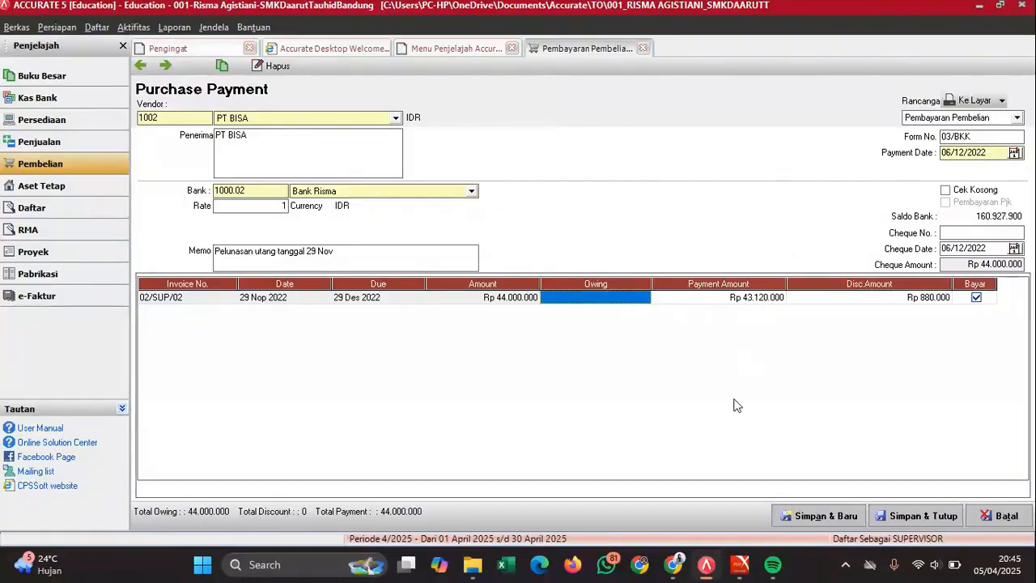
mouse_move(740, 564)
left_click(785, 450)
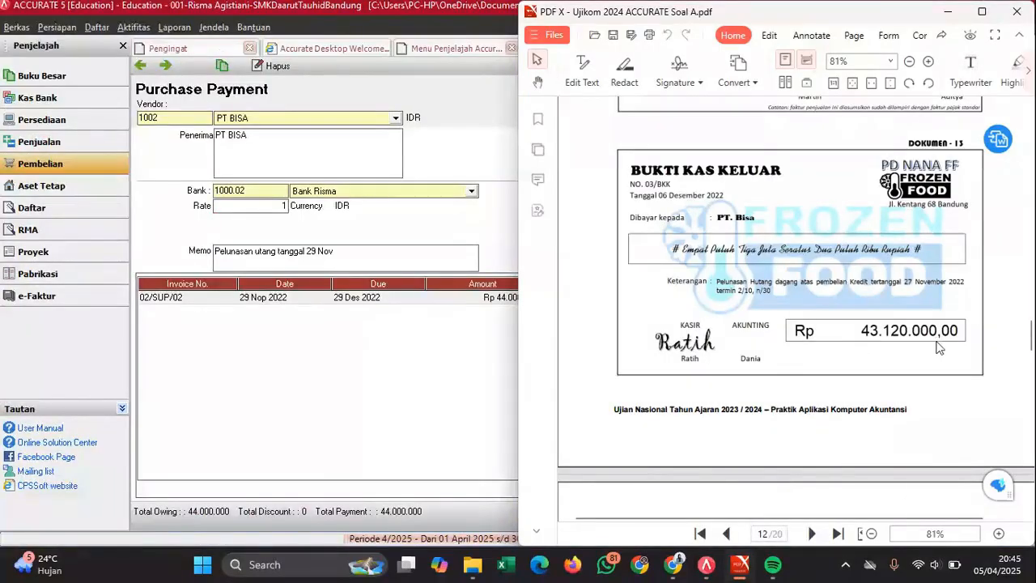
left_click(430, 340)
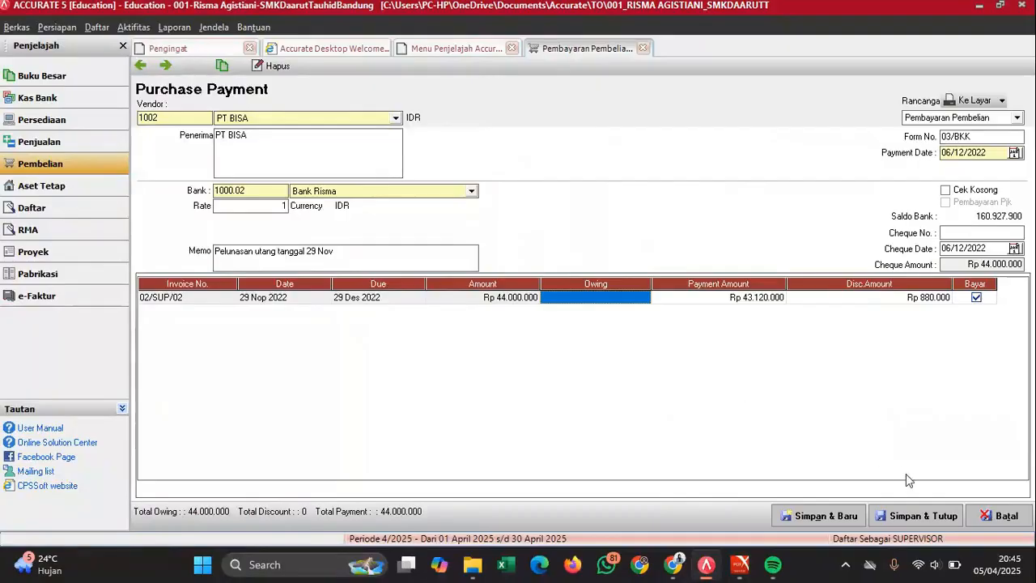
- Save and close purchase payment 03/BKK and scroll the exam PDF to invoice 03/FP
left_click(913, 520)
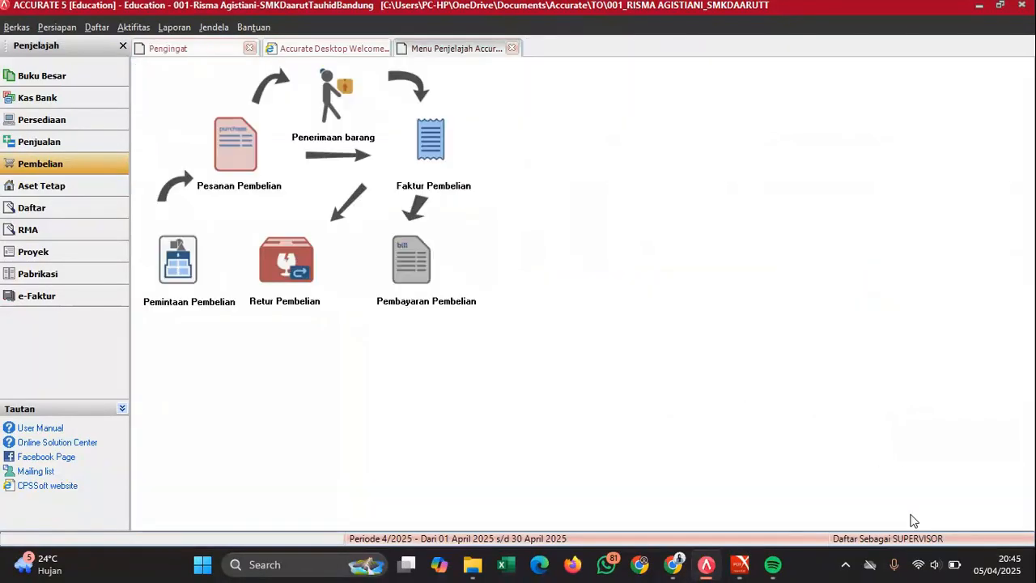
mouse_move(740, 566)
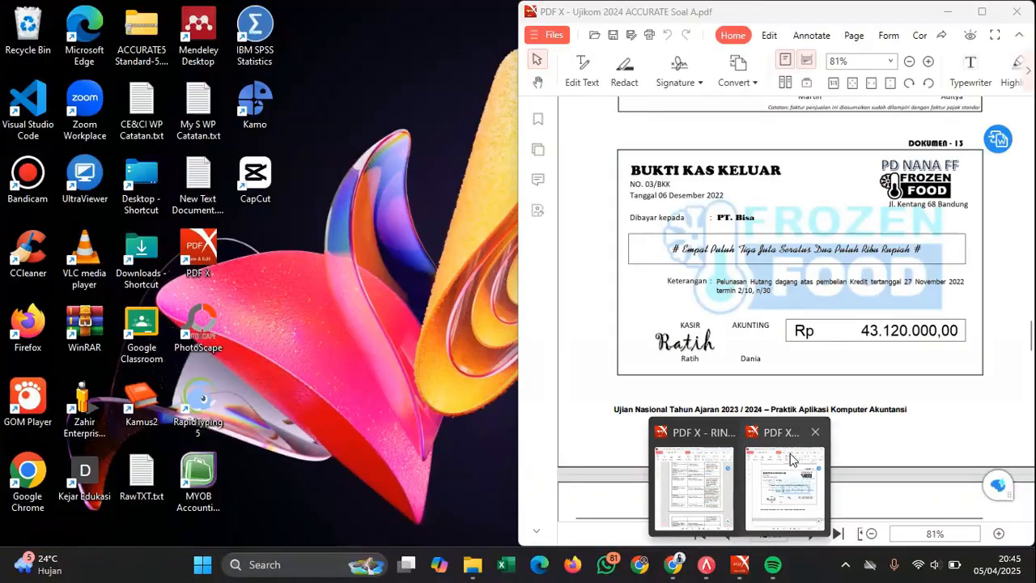
left_click(791, 459)
scroll(838, 332, "down", 5)
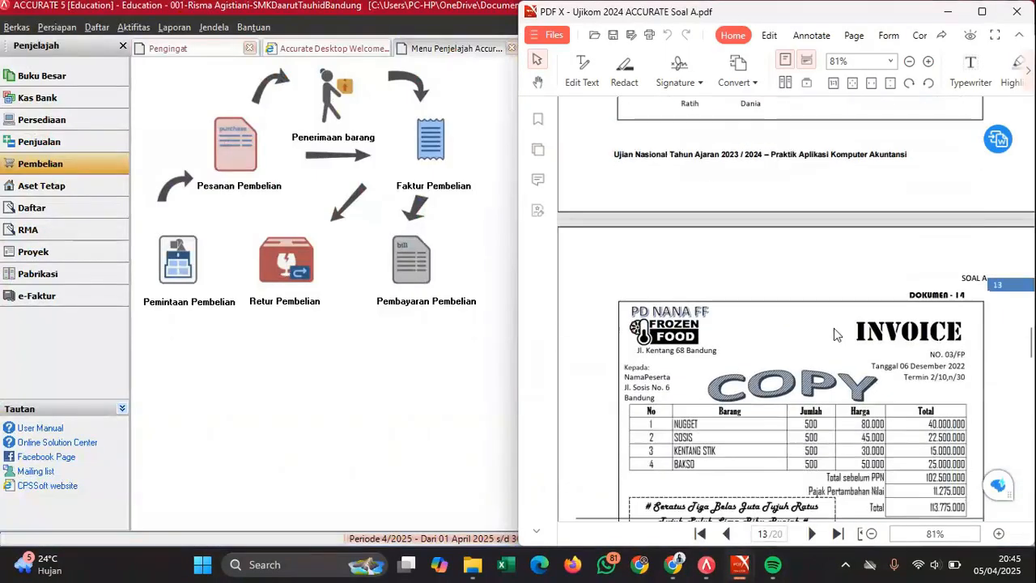
scroll(838, 334, "down", 1)
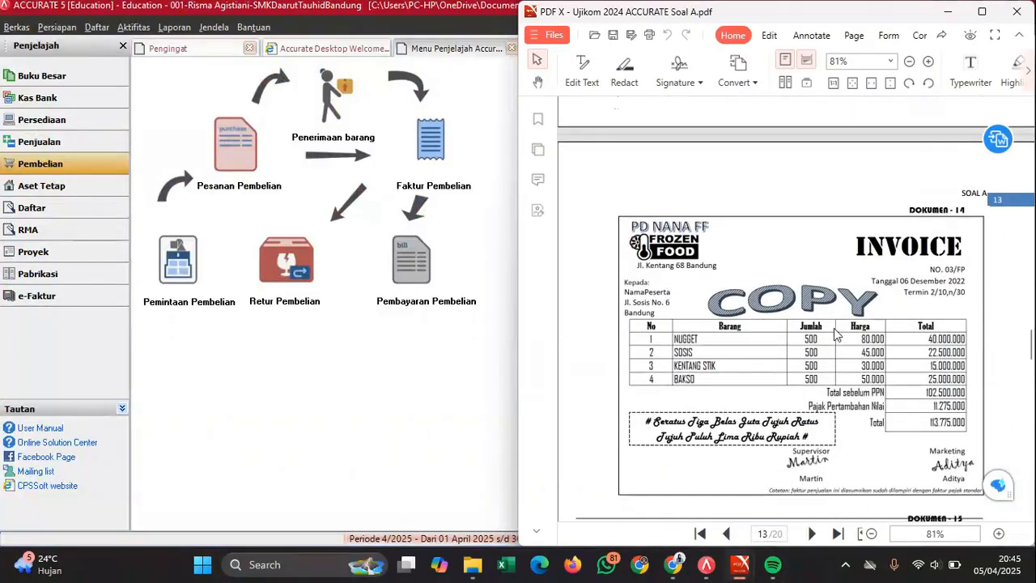
scroll(836, 334, "down", 1)
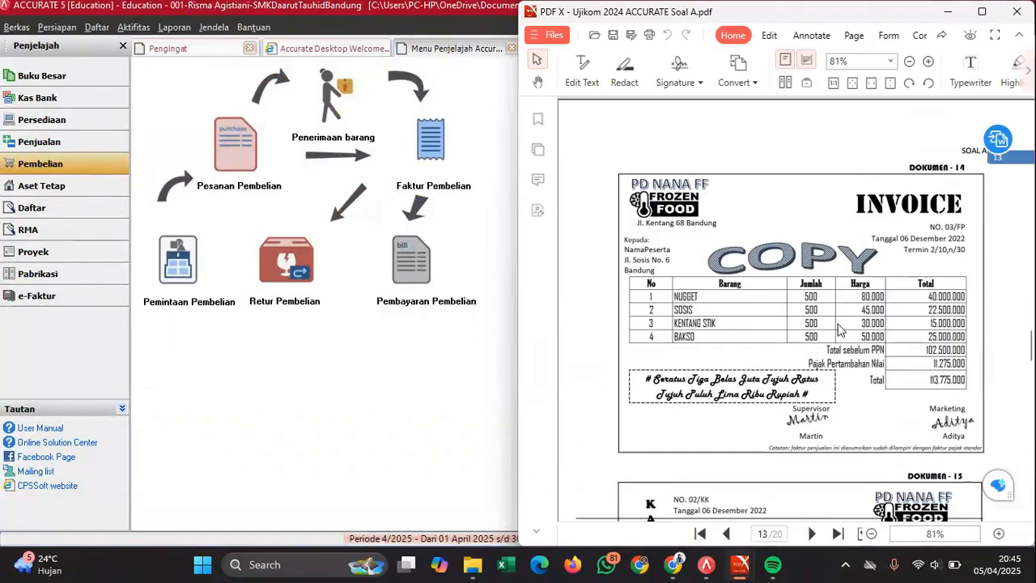
scroll(848, 290, "down", 1)
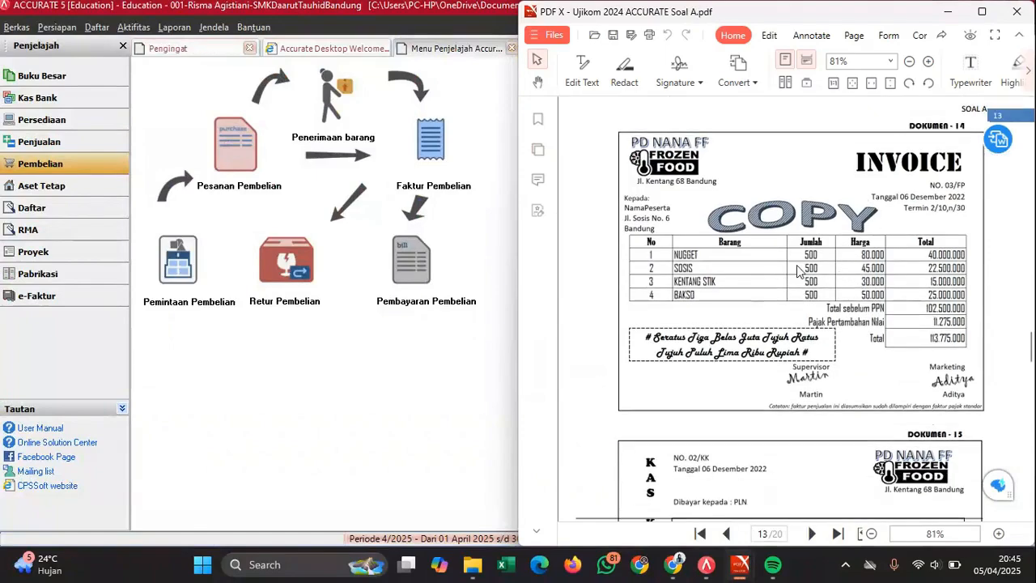
scroll(841, 267, "down", 3)
scroll(798, 271, "up", 3)
scroll(797, 272, "up", 1)
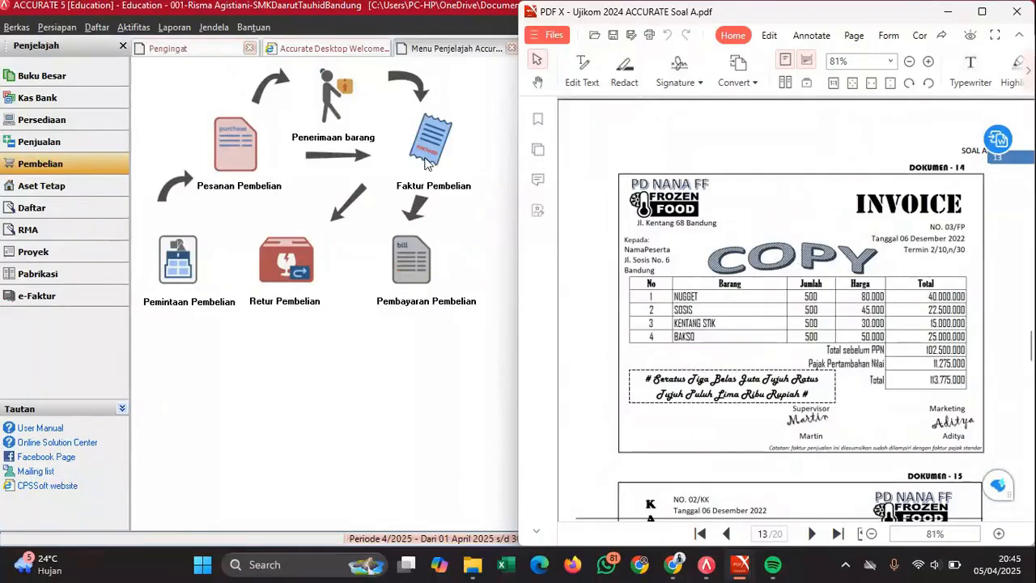
- Start a new blank Faktur Penjualan and place it beside the PDF
left_click(69, 144)
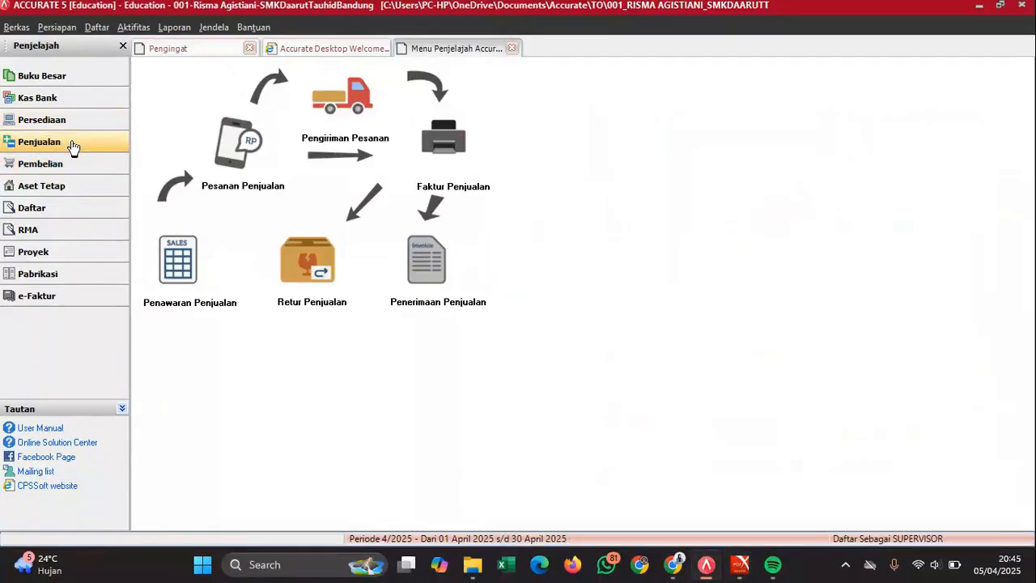
left_click(440, 147)
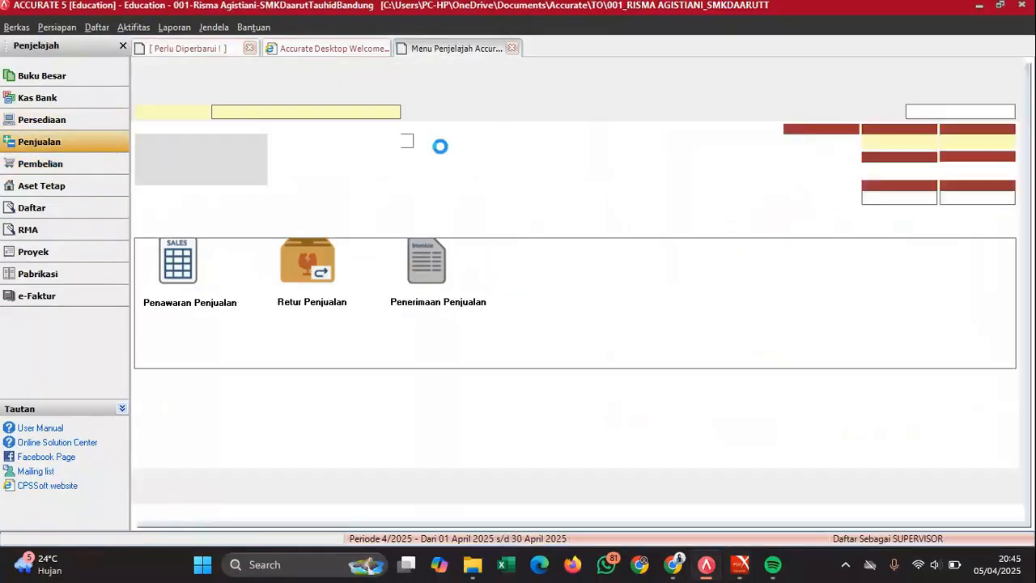
mouse_move(745, 557)
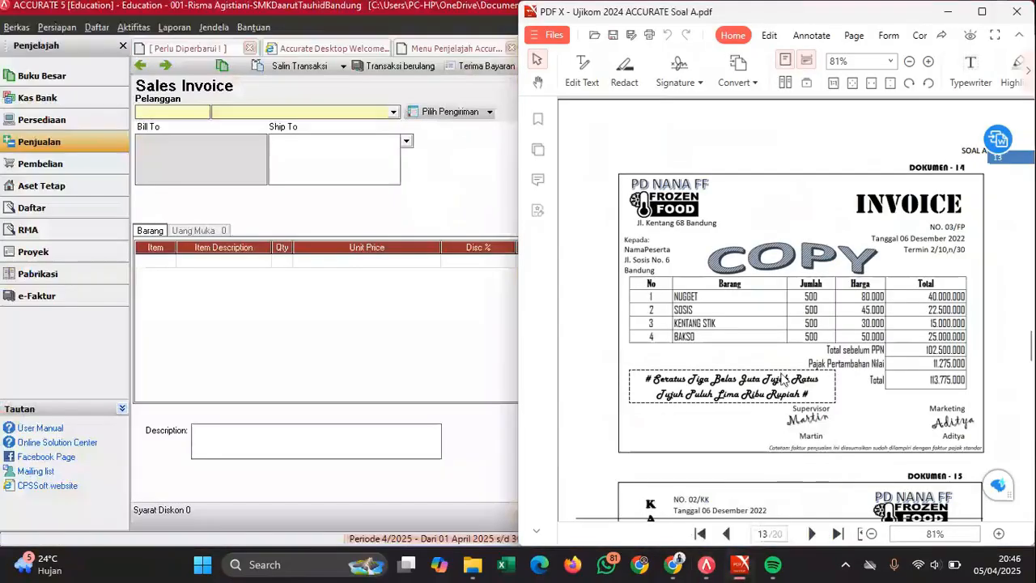
left_click(784, 489)
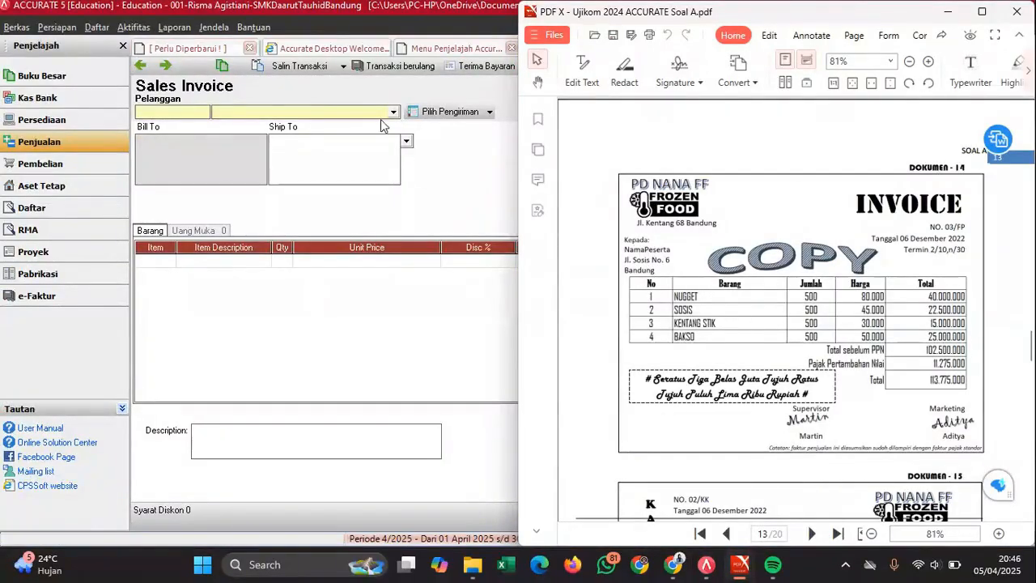
- Choose the customer for the sales invoice from the Pelanggan list
left_click(379, 117)
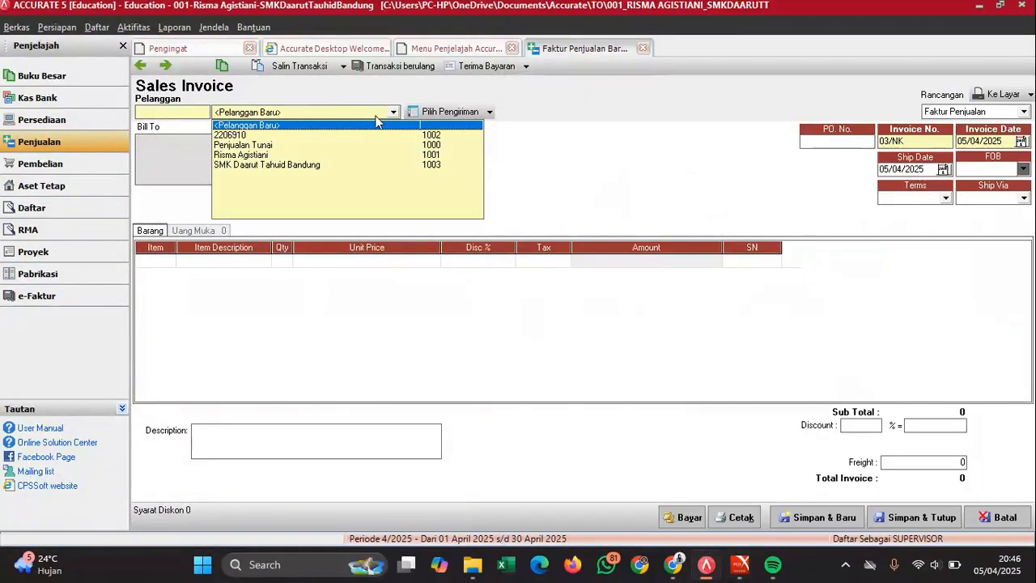
left_click(261, 154)
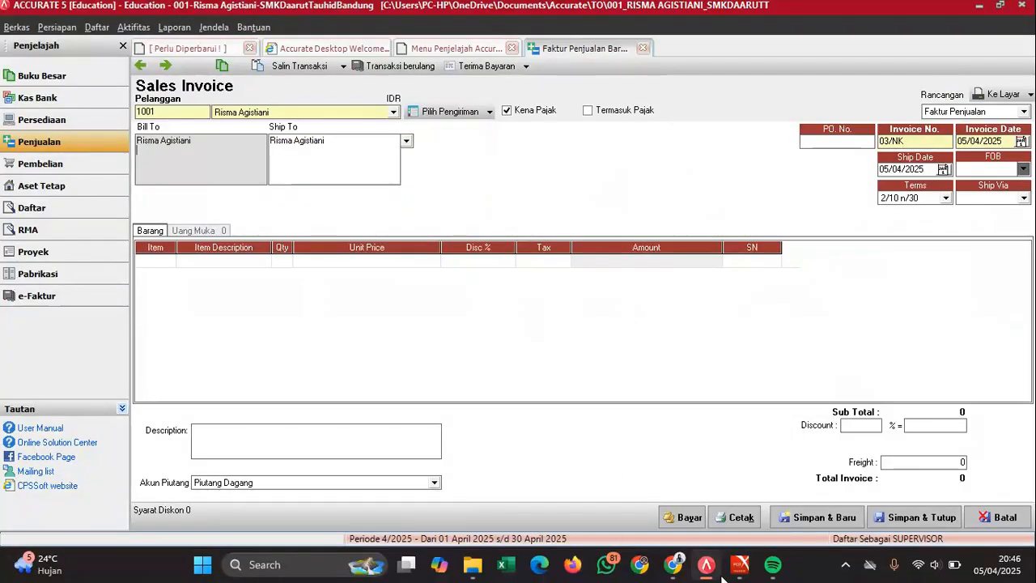
mouse_move(740, 564)
left_click(792, 485)
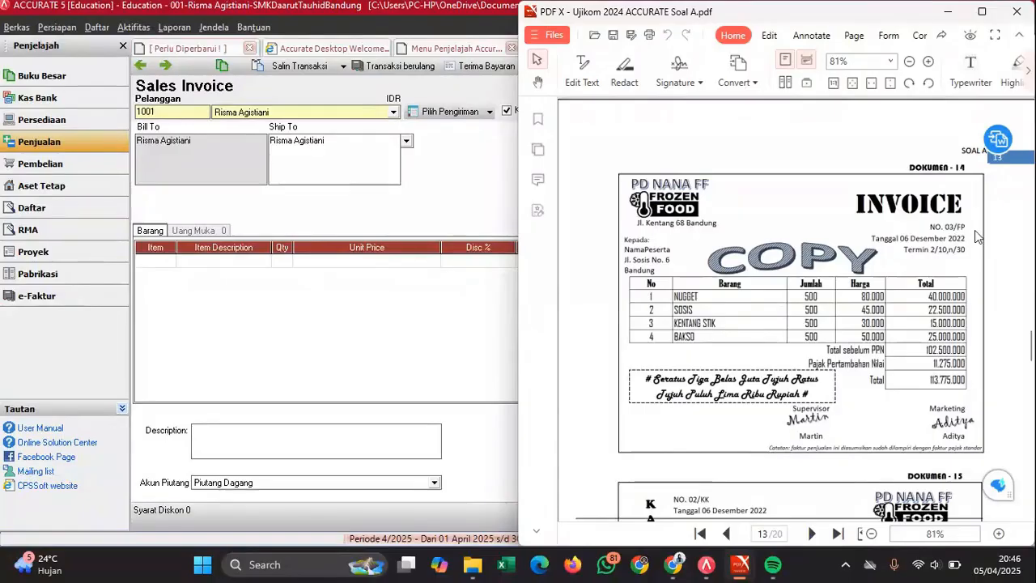
left_click(468, 159)
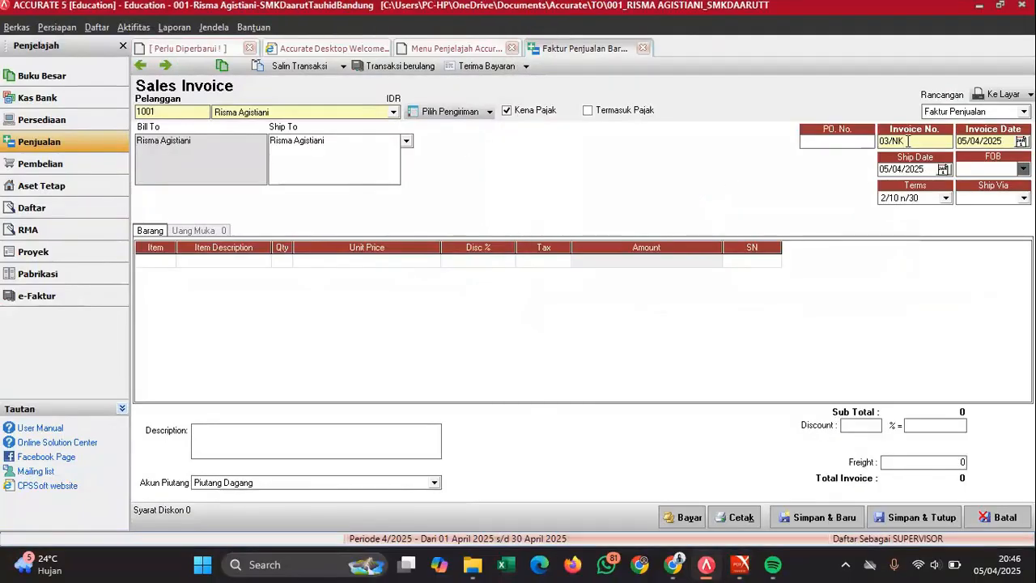
- Set invoice number 03/FP with invoice and ship dates of 06/12/2022
type("FP")
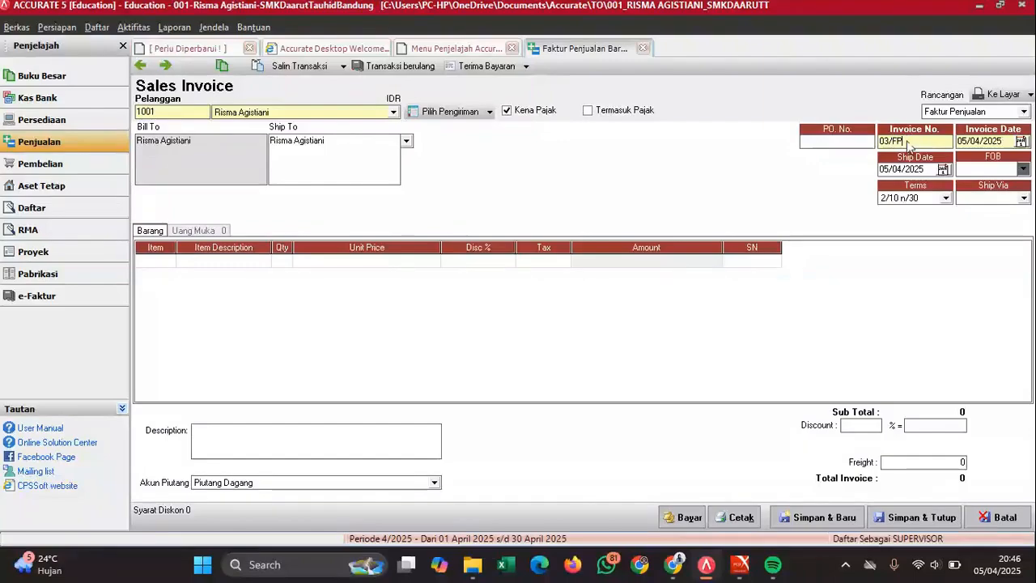
double_click(998, 141)
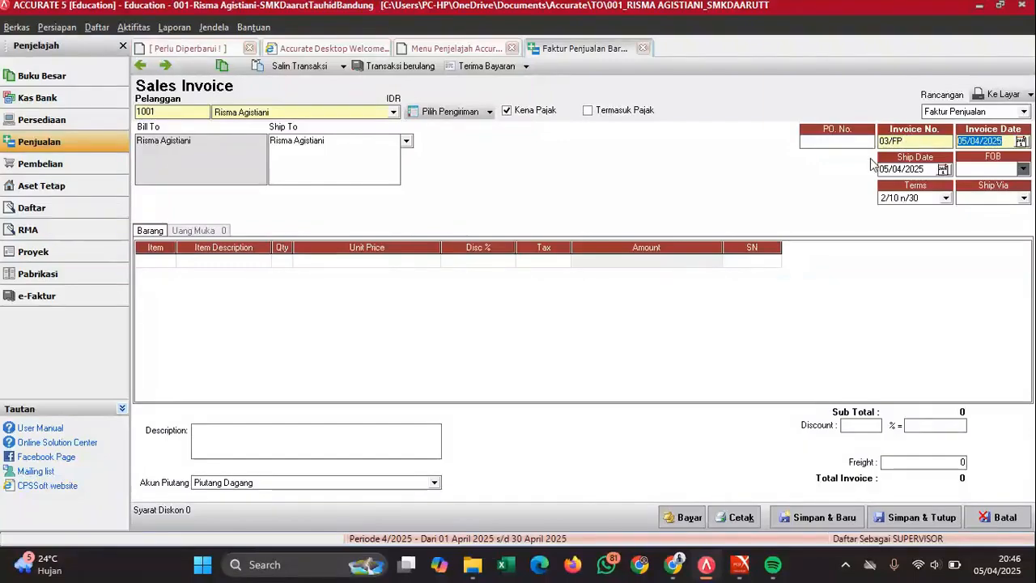
type("06/12/2022")
key("Tab")
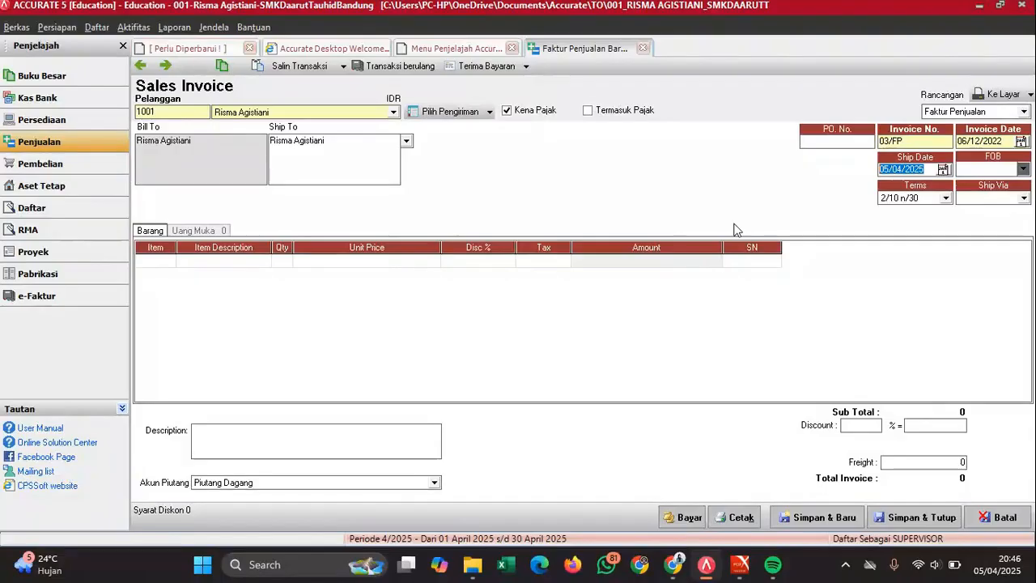
type("06/12/20")
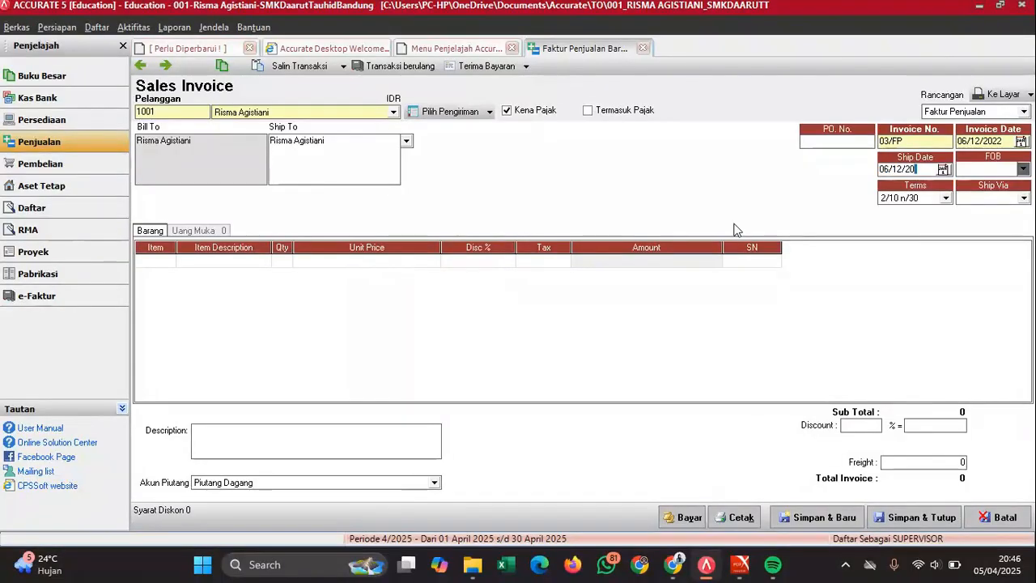
left_click(559, 289)
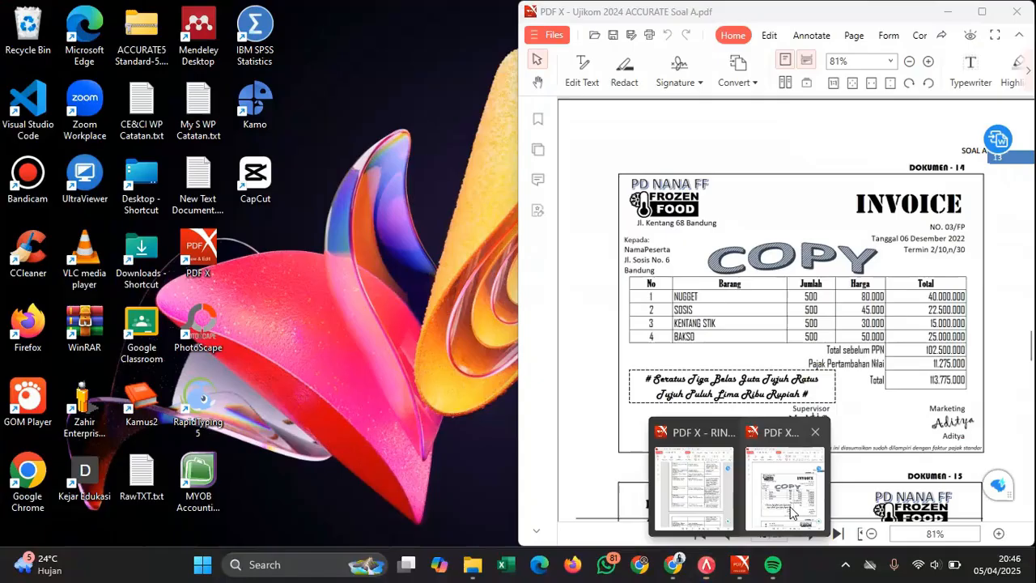
left_click(794, 514)
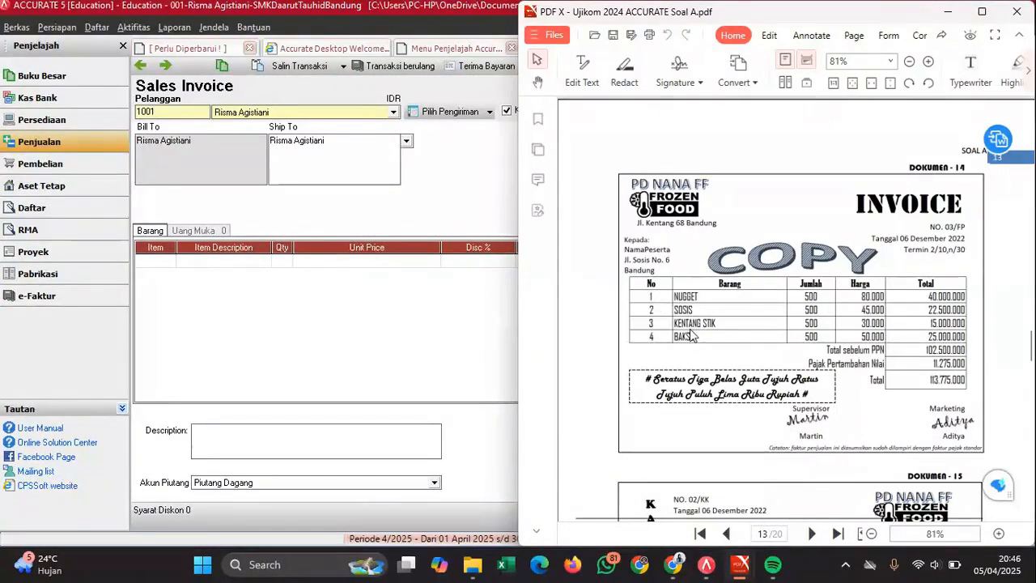
- Add NUGGET and SOSIS as the first two invoice items, quantity 500 each
left_click(150, 260)
left_click(169, 260)
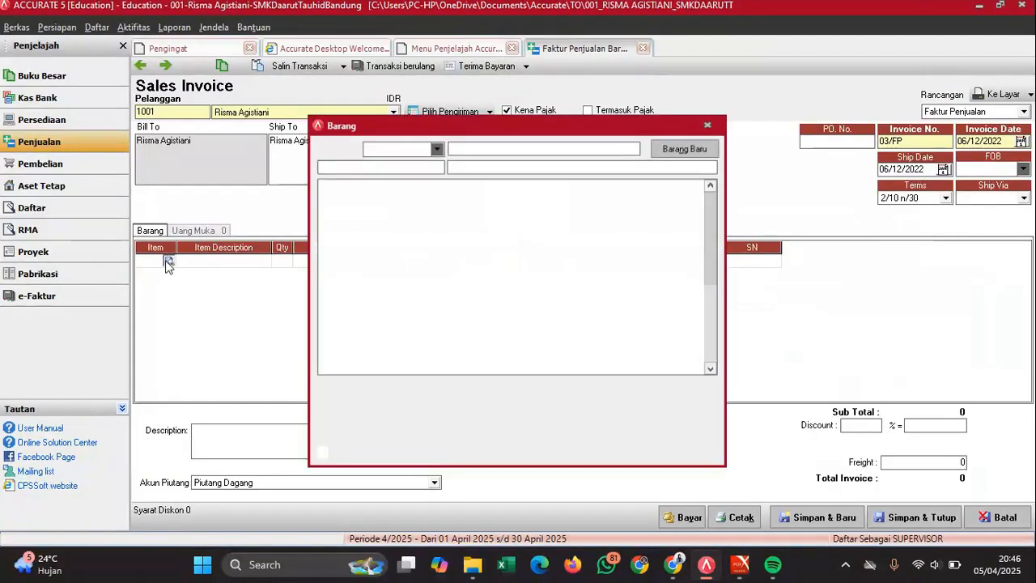
double_click(463, 232)
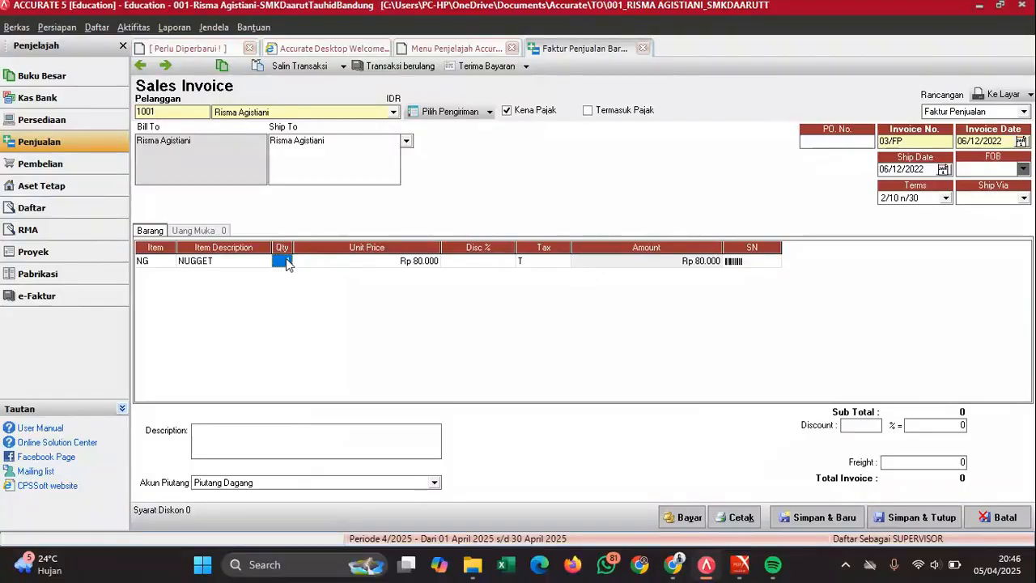
type("500")
key("Tab")
key("Tab")
key("Tab")
key("Tab")
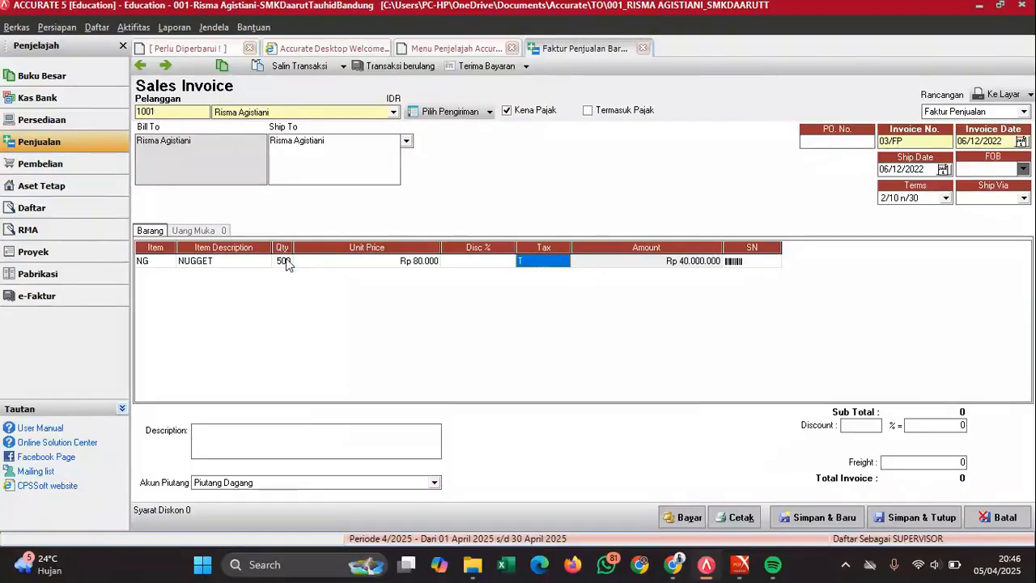
left_click(171, 276)
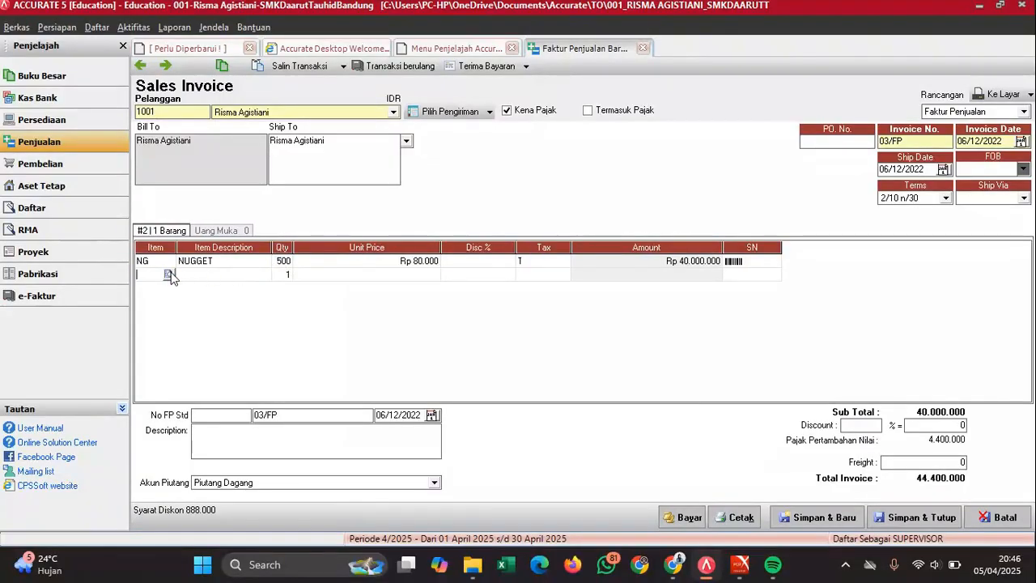
left_click(167, 275)
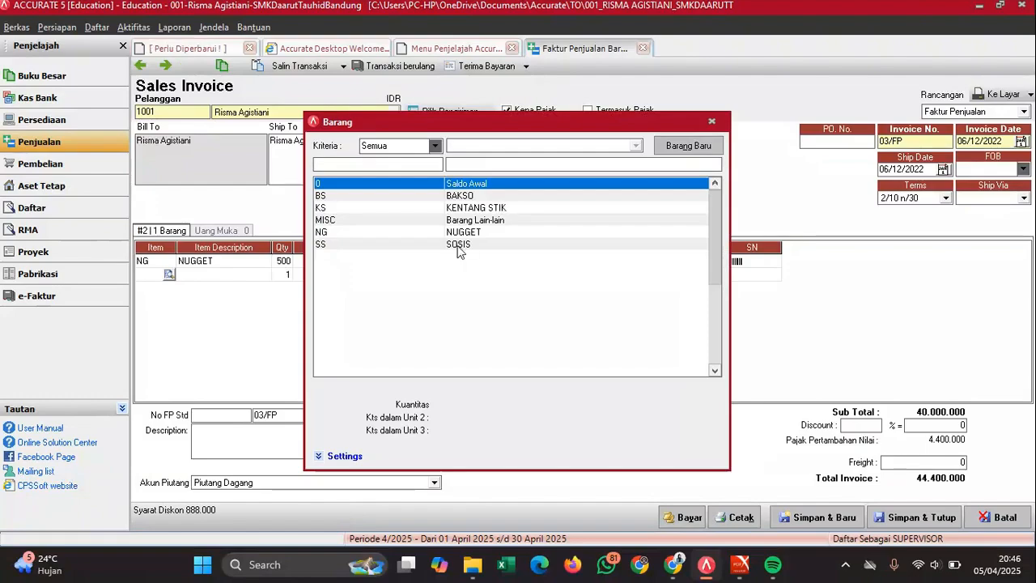
left_click(458, 245)
double_click(458, 244)
left_click(286, 276)
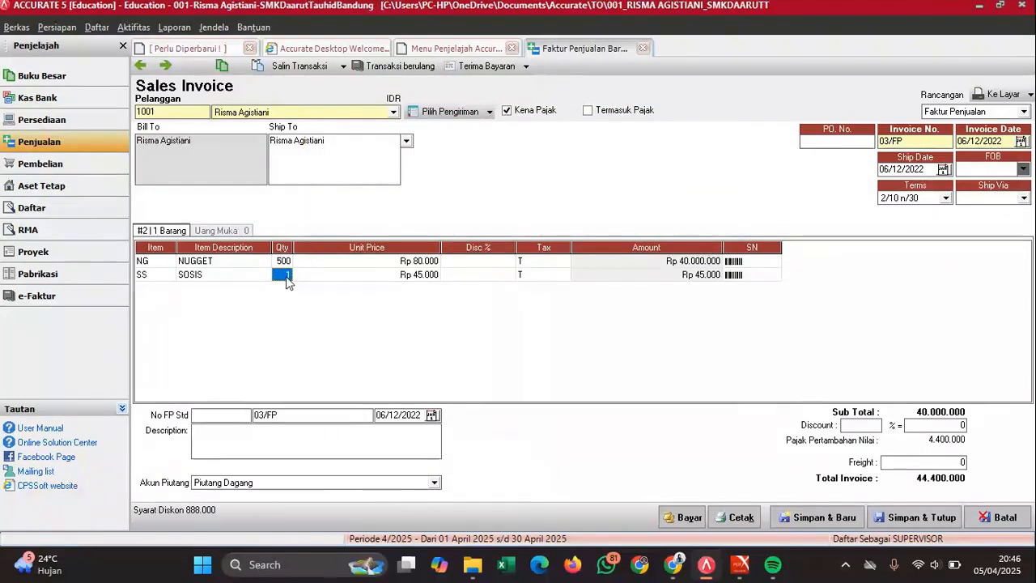
type("500")
key("Tab")
key("Tab")
key("Tab")
key("Tab")
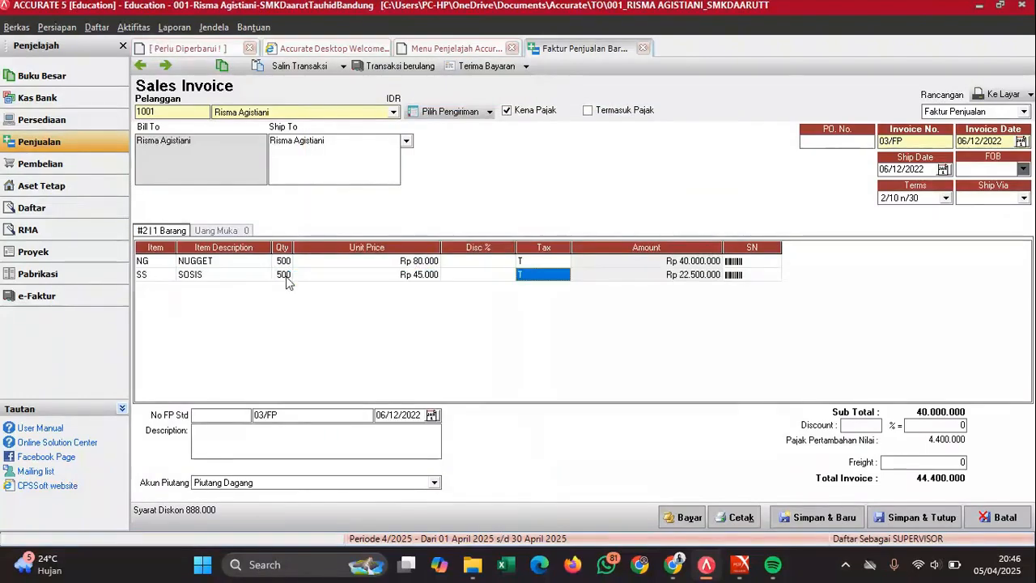
- Add KENTANG STIK and BAKSO at quantity 500 each and drop the empty fifth row
left_click(168, 290)
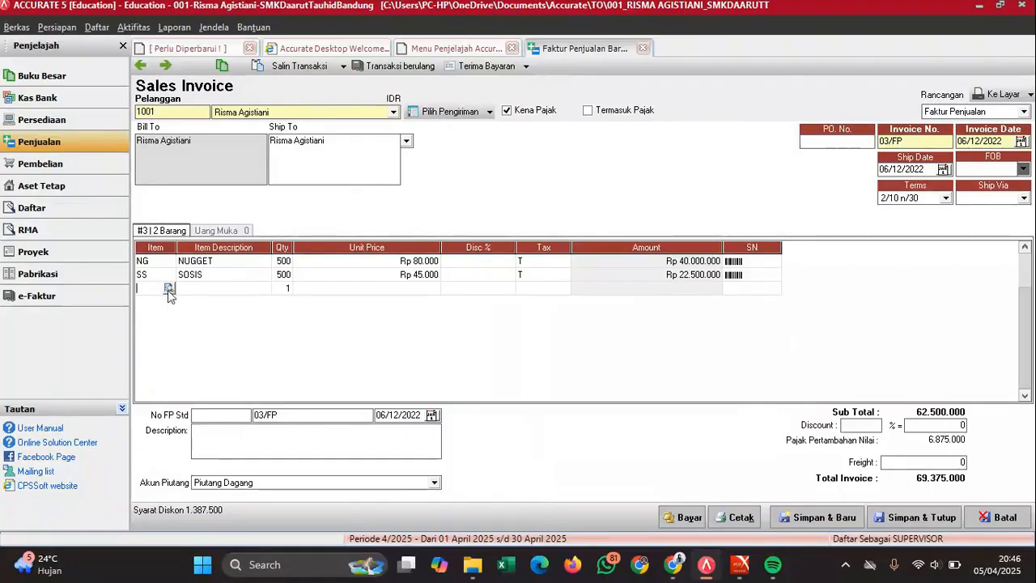
left_click(169, 290)
double_click(511, 203)
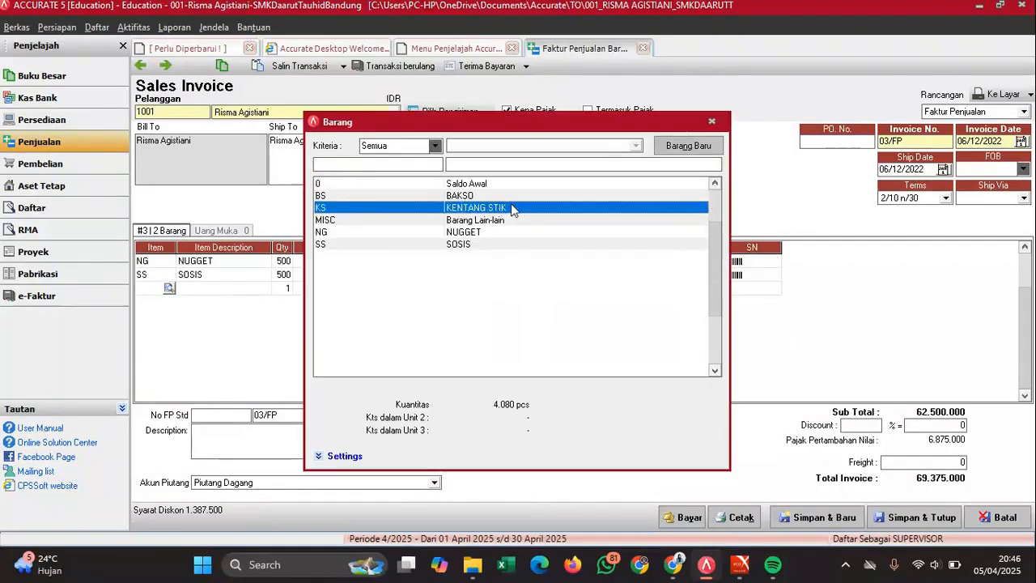
left_click(288, 288)
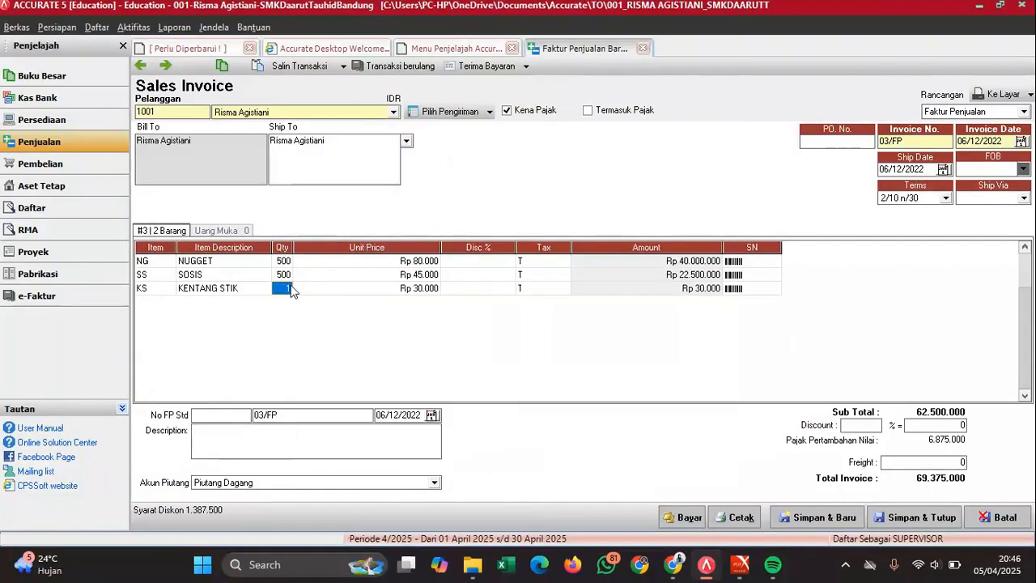
type("500")
key("Return")
key("Return")
key("Return")
key("Return")
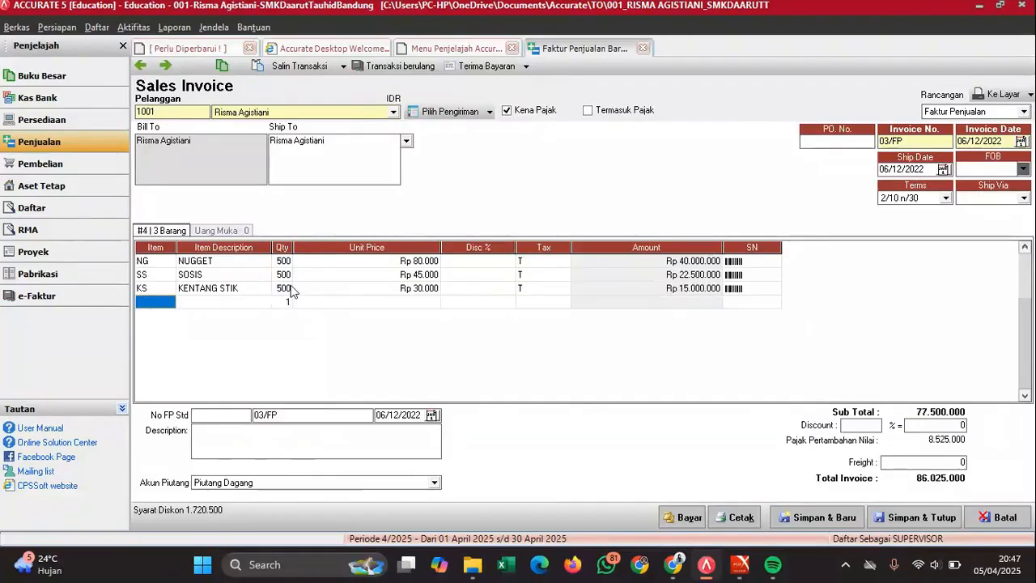
left_click(170, 303)
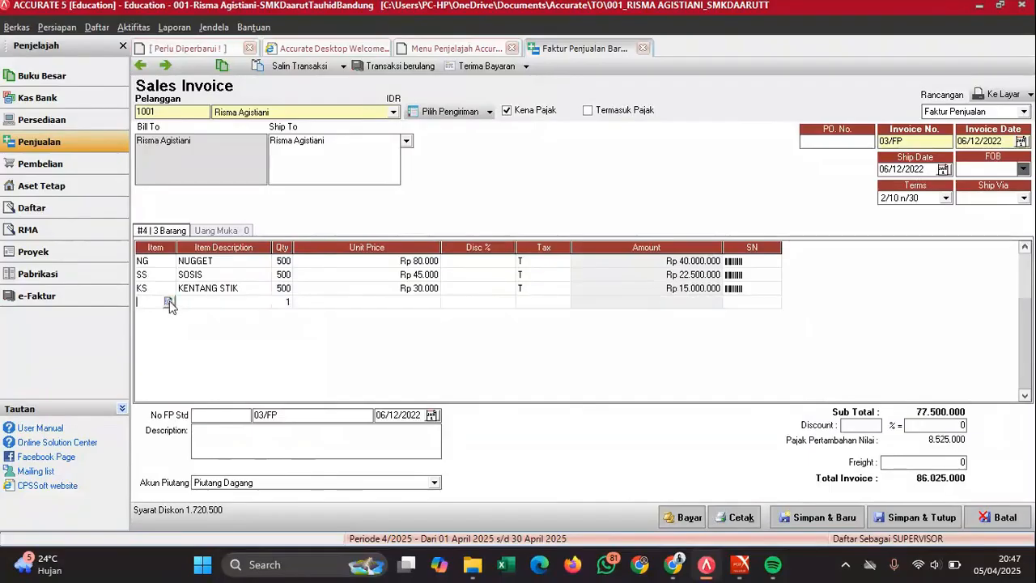
double_click(468, 196)
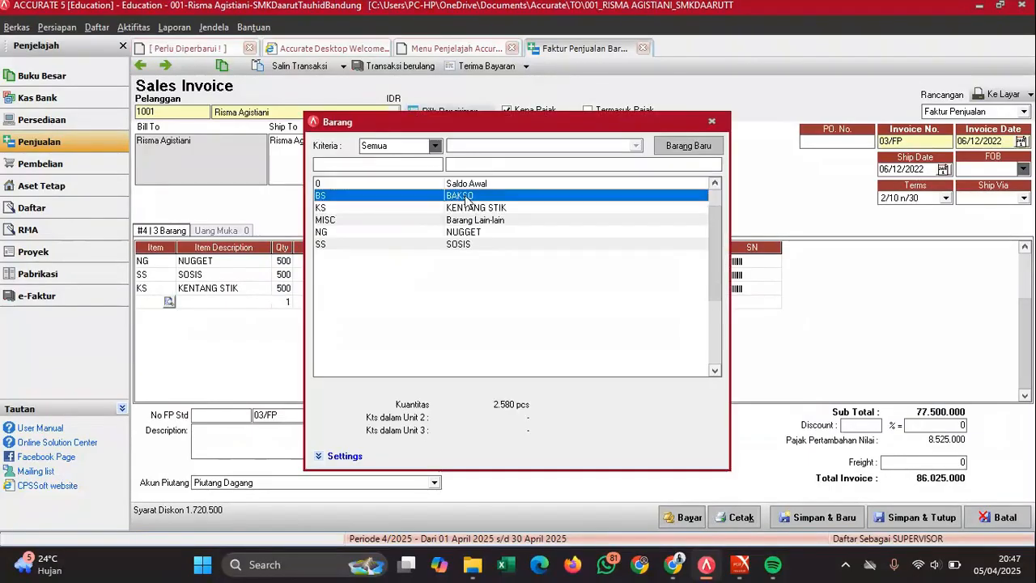
left_click(282, 301)
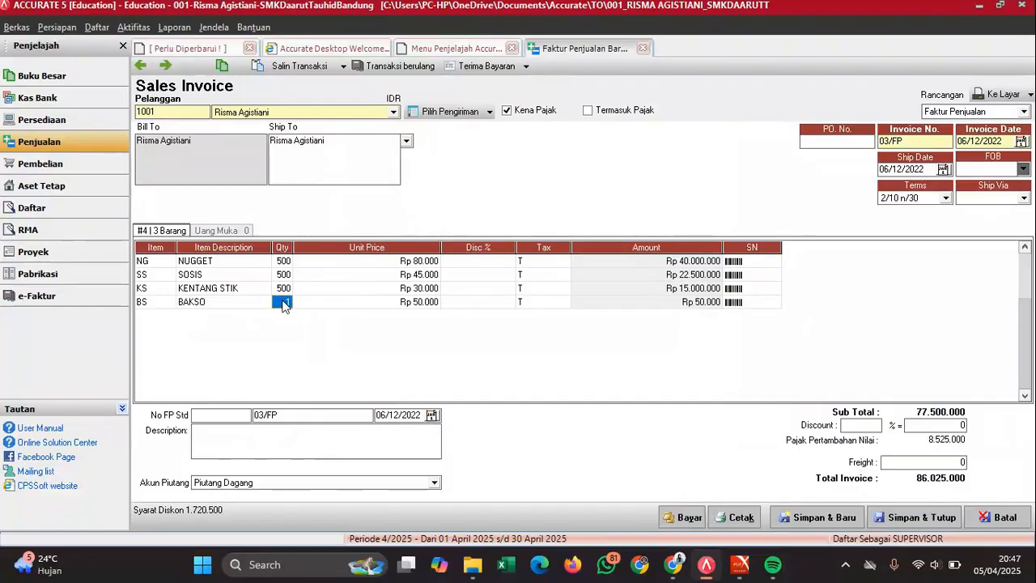
type("500")
key("Tab")
key("Tab")
key("Tab")
key("Tab")
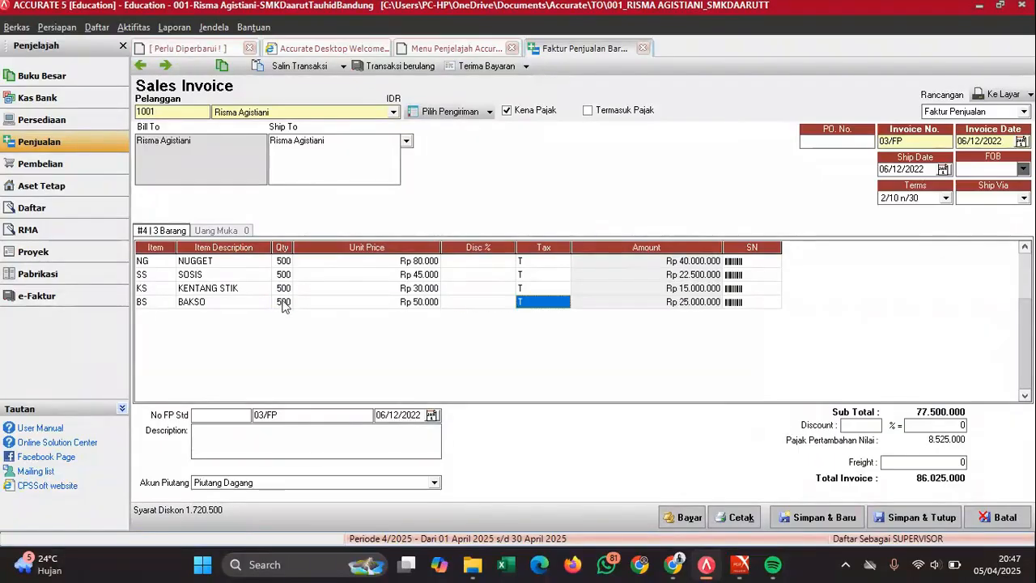
left_click(239, 296)
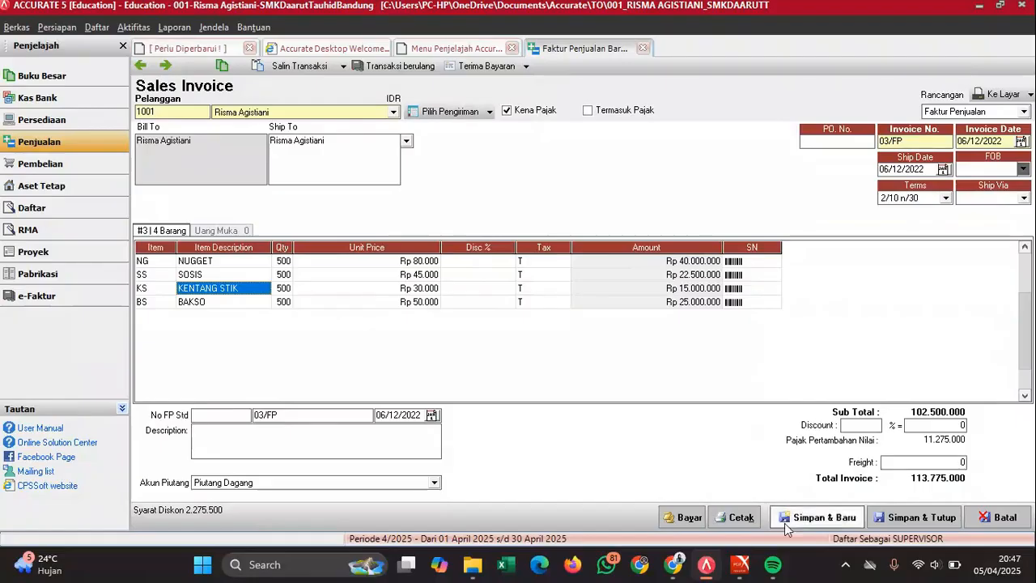
- Compare the four-item invoice against the reference invoice PDF
mouse_move(740, 565)
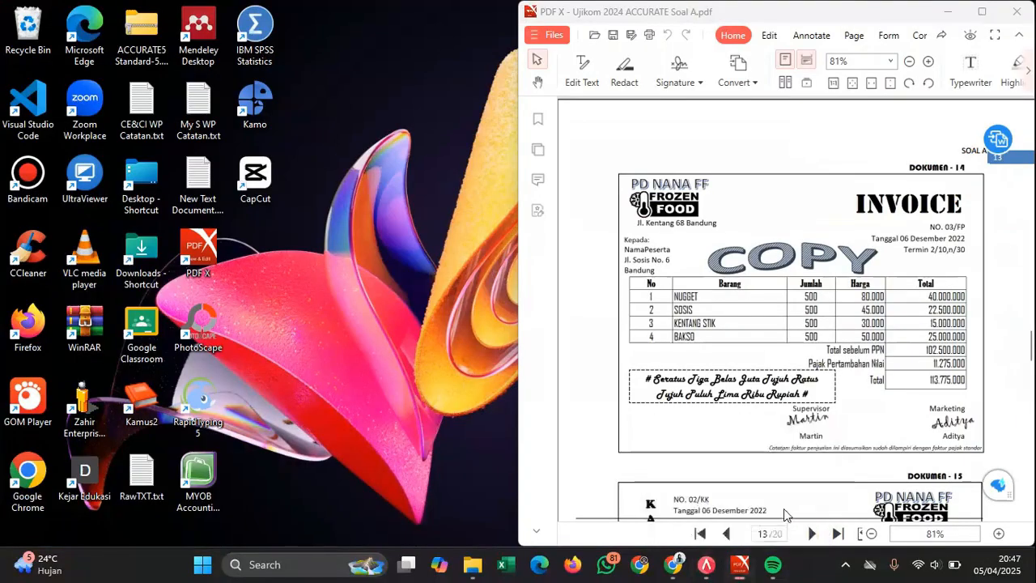
left_click(783, 509)
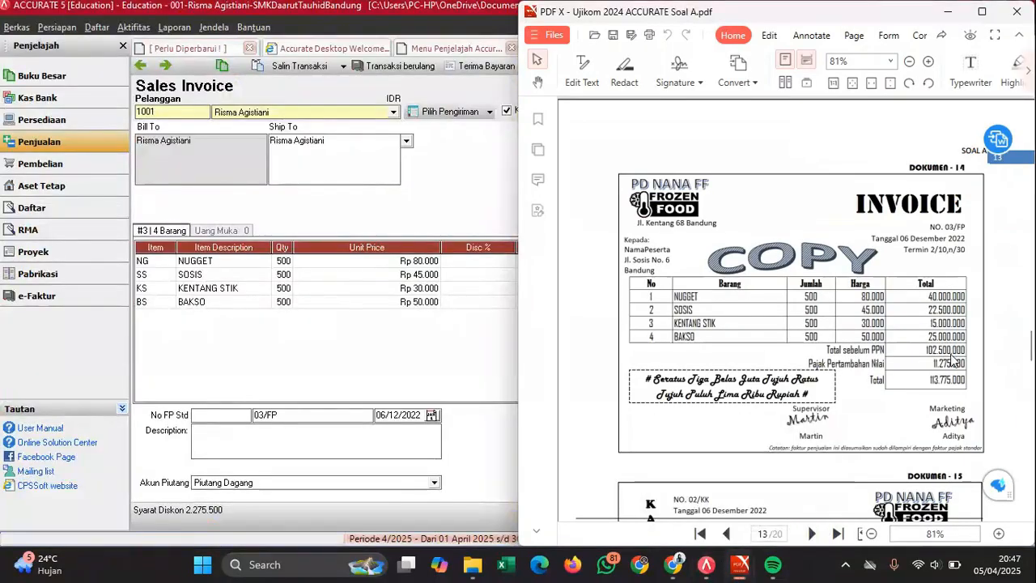
left_click(464, 341)
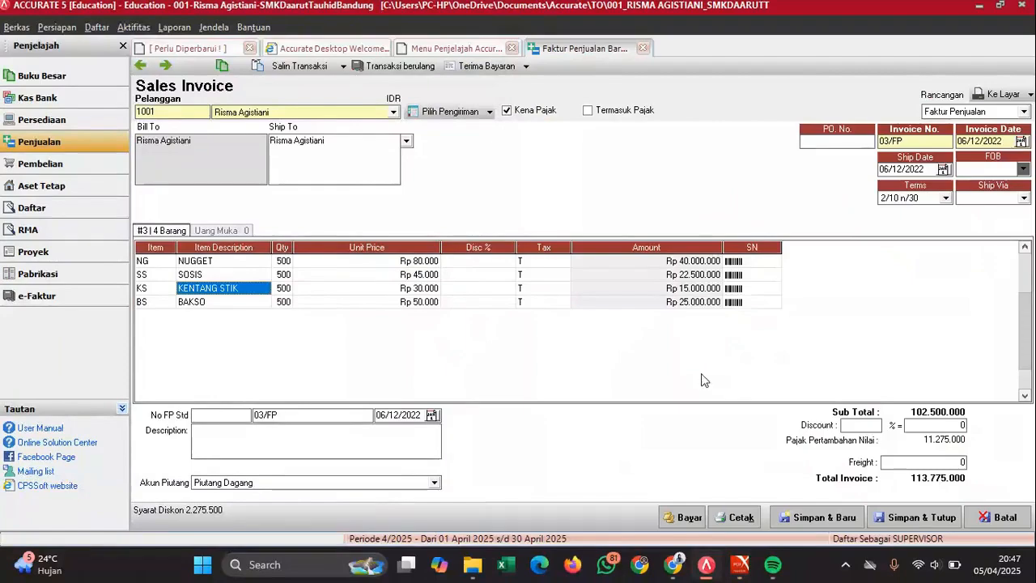
mouse_move(737, 568)
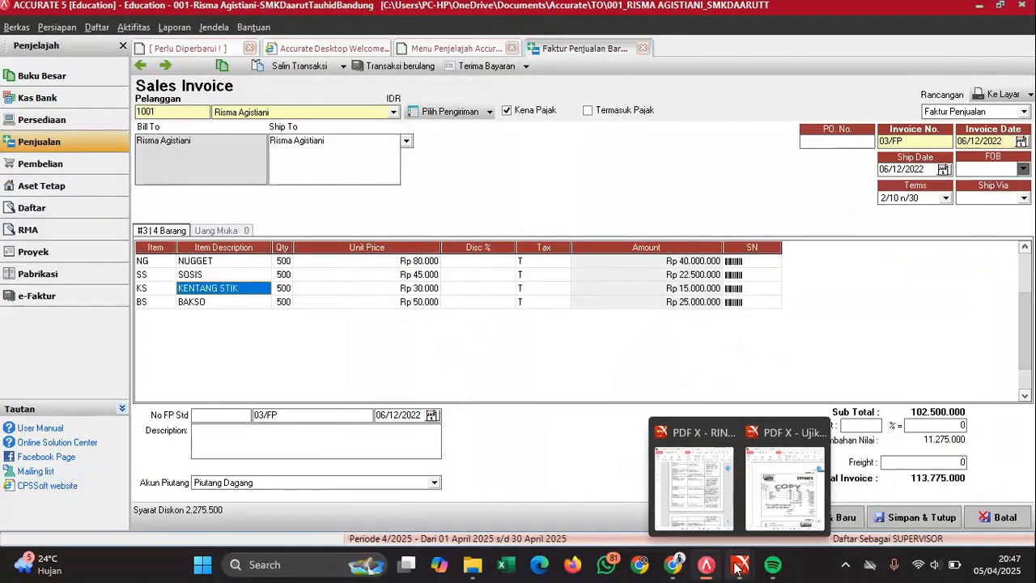
mouse_move(769, 492)
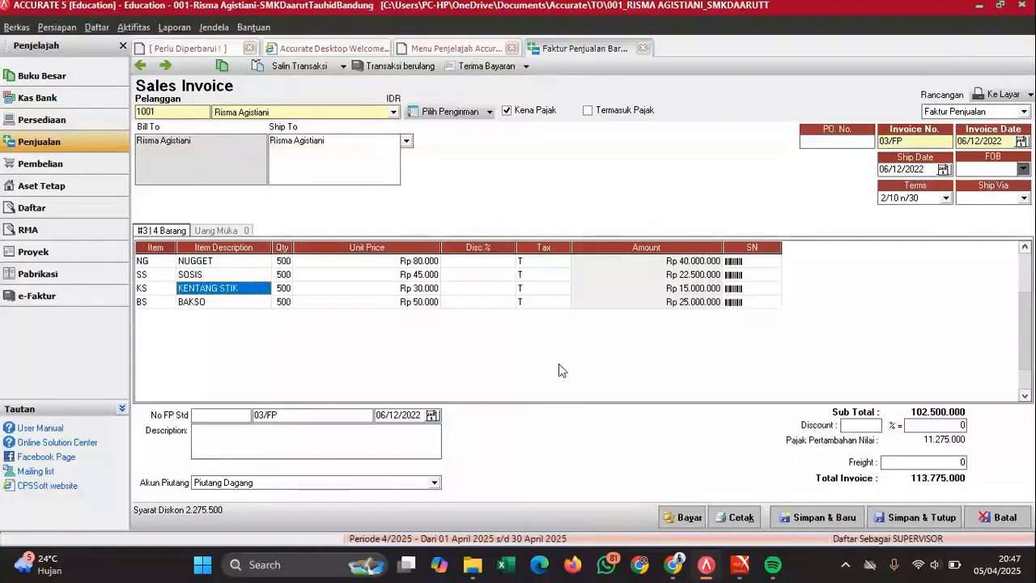
mouse_move(784, 456)
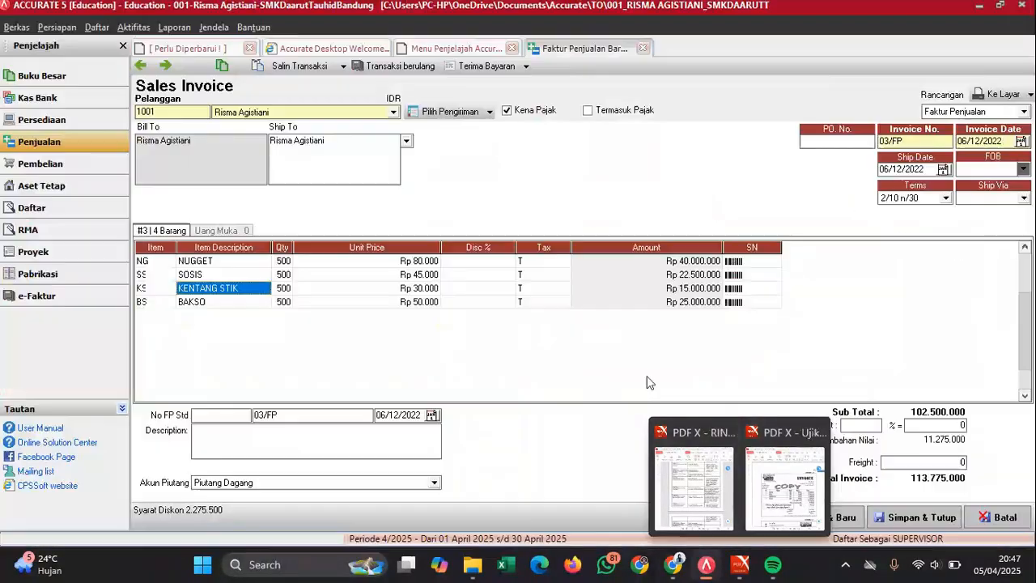
- After the duplicate-number warning, renumber the invoice from 03/FP to 04/FP and save and close it
left_click(909, 524)
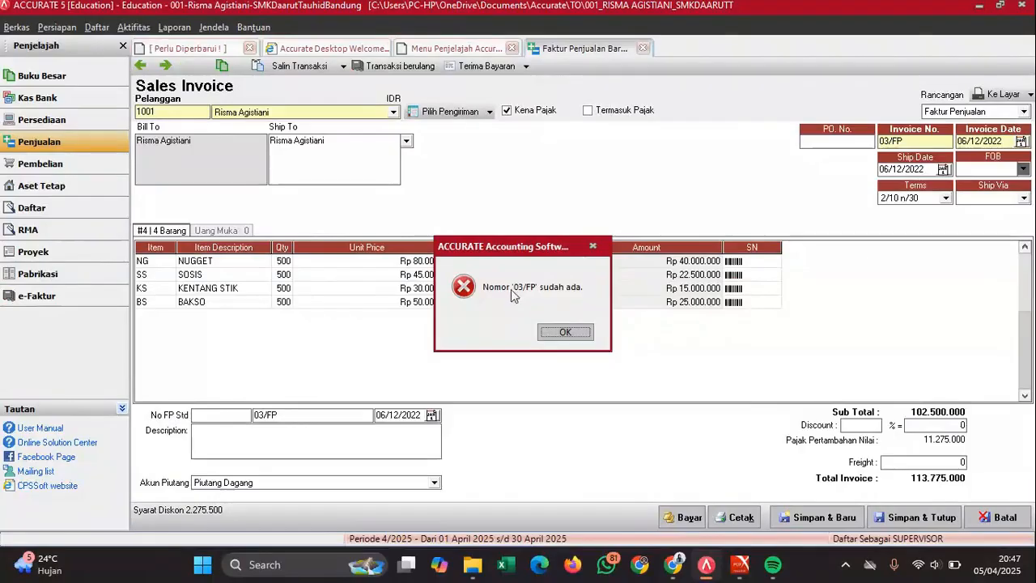
left_click(569, 332)
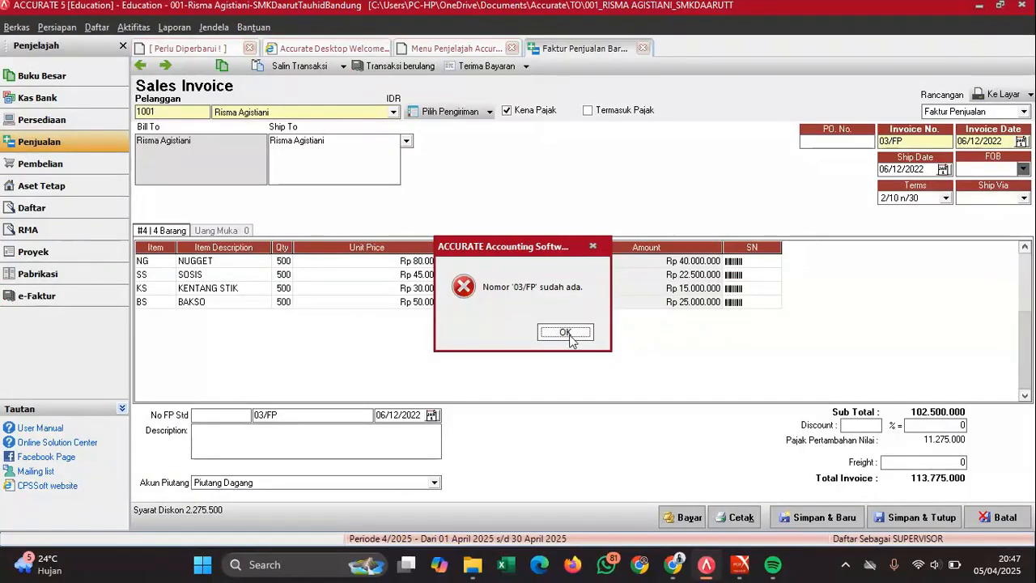
left_click(569, 332)
left_click(889, 139)
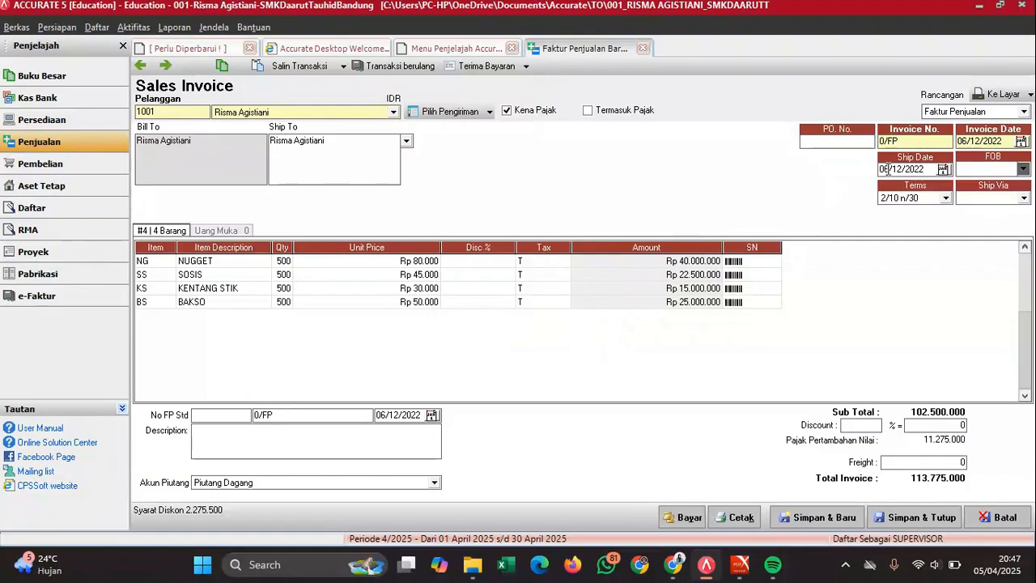
type("4")
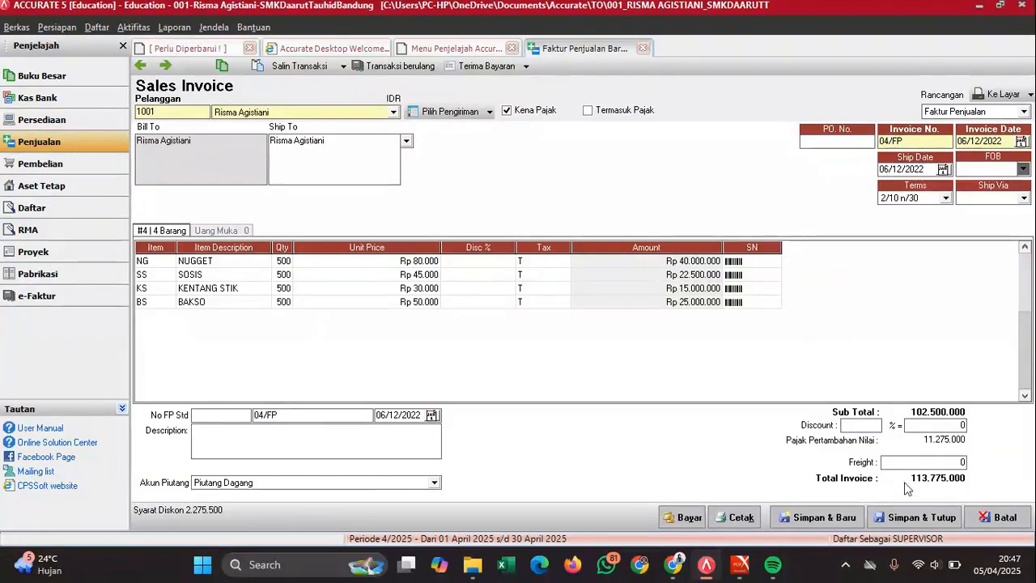
left_click(917, 518)
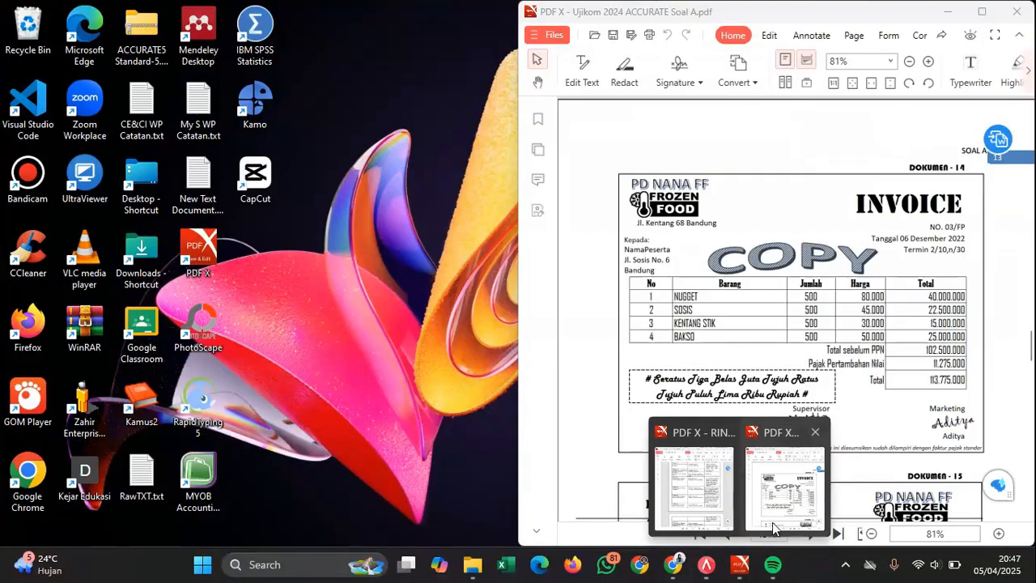
- Read petty-cash voucher 02/KK (Rp 400.000 to PLN) in the PDF, then go to Accurate's Kas Bank section
left_click(773, 528)
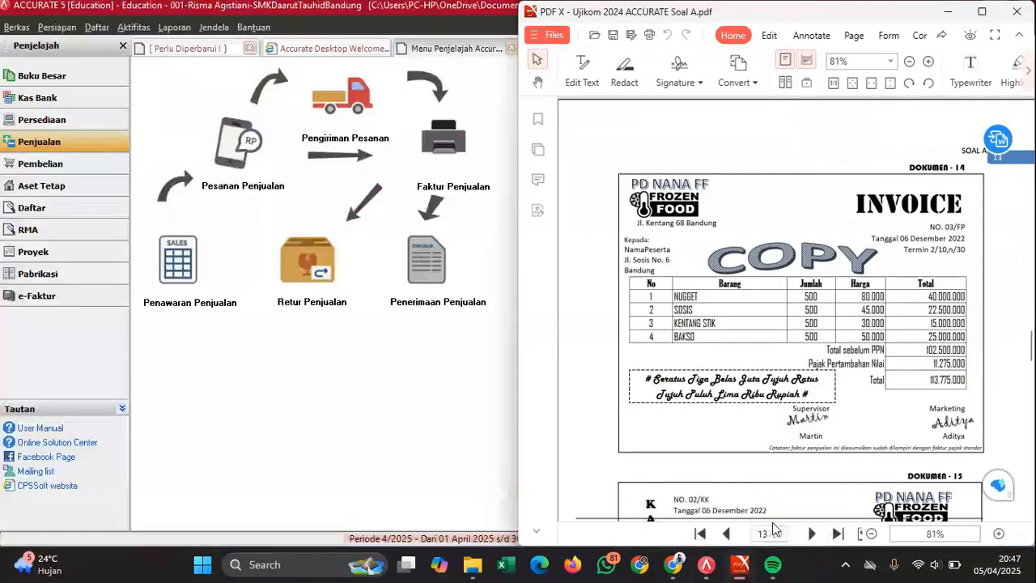
scroll(826, 312, "down", 5)
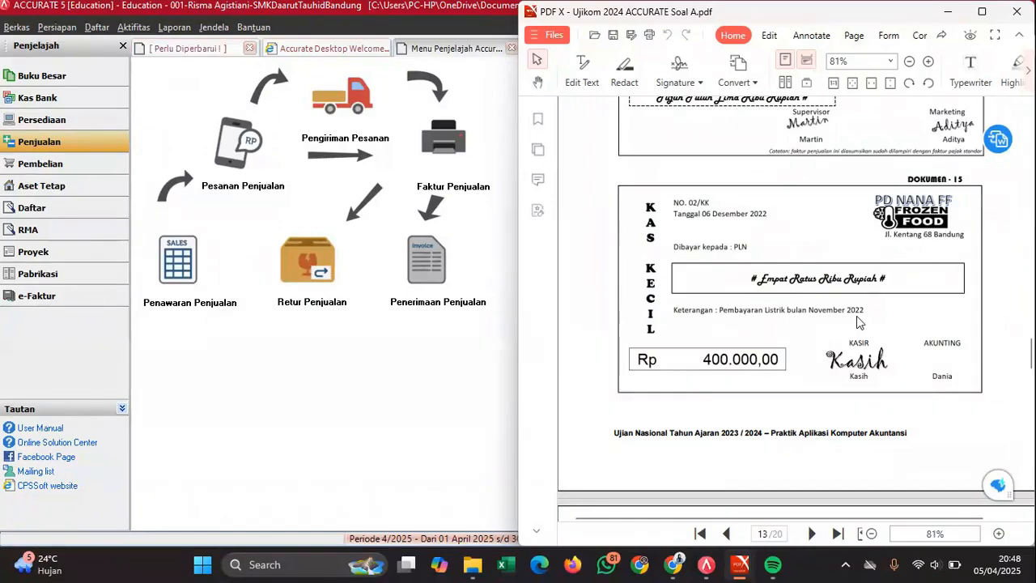
left_click(24, 97)
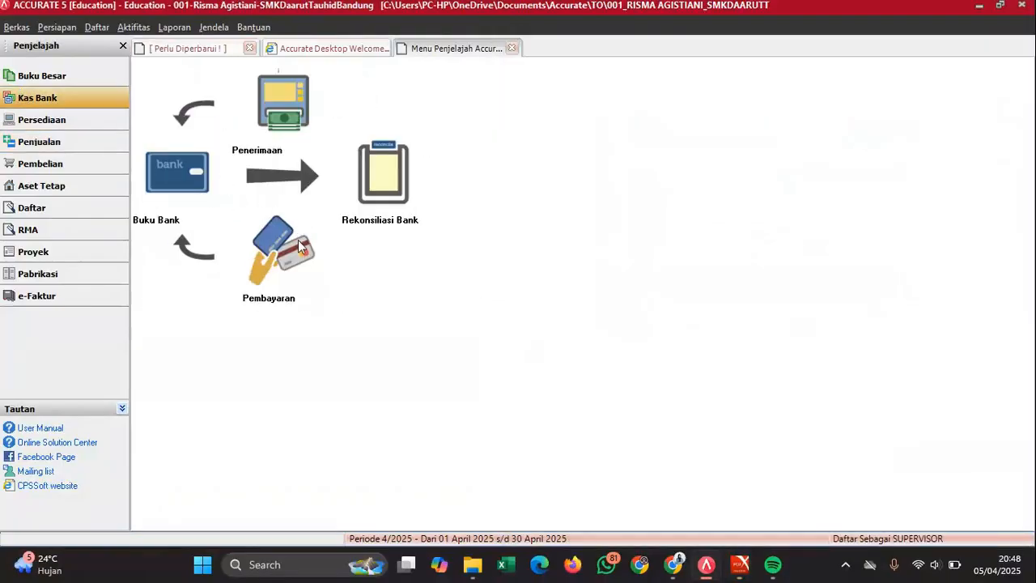
- Start a new other payment from Kas Kecil dated 06/12/2022
left_click(296, 239)
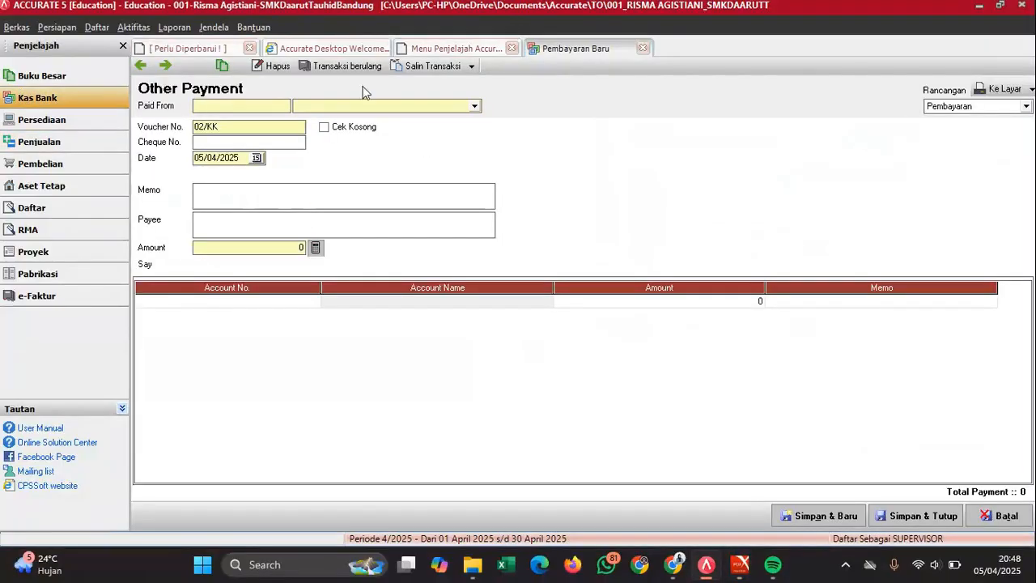
left_click(383, 108)
left_click(318, 142)
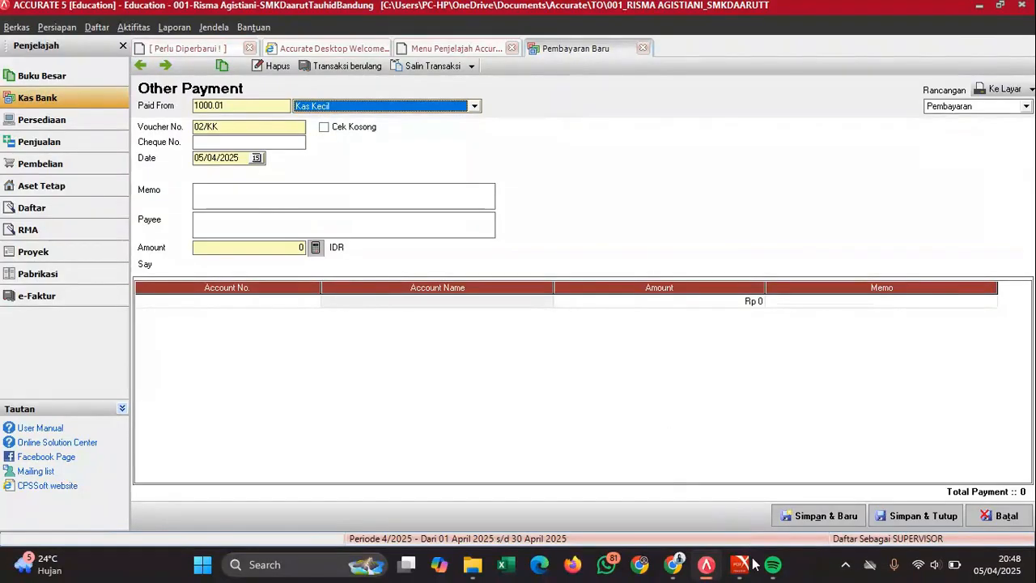
mouse_move(740, 564)
mouse_move(755, 514)
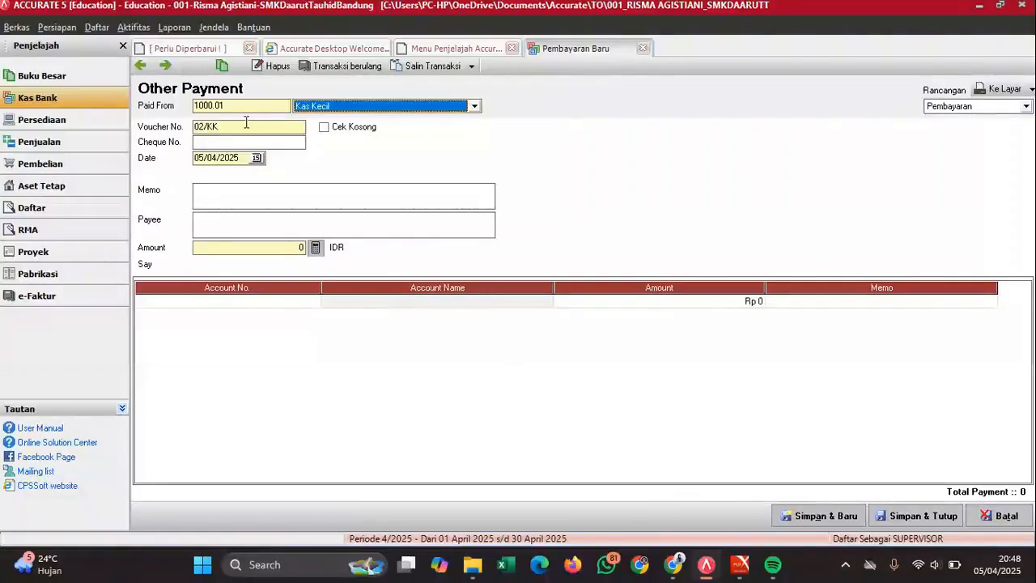
left_click_drag(241, 157, 170, 172)
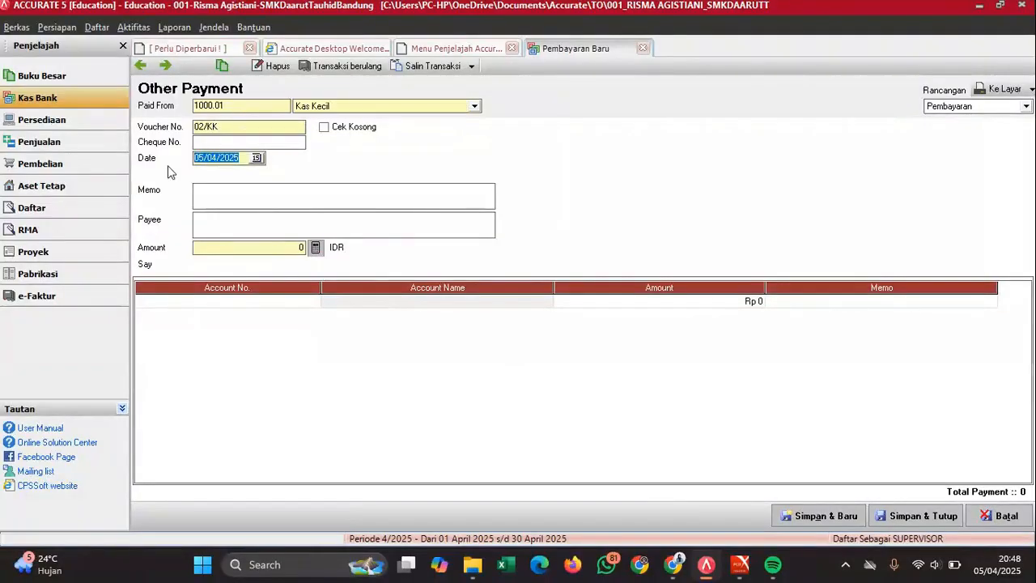
type("06/12/2022")
- Enter memo for November electricity, payee PLN, and charge the line to account 2102
left_click(221, 201)
type("Pembayara")
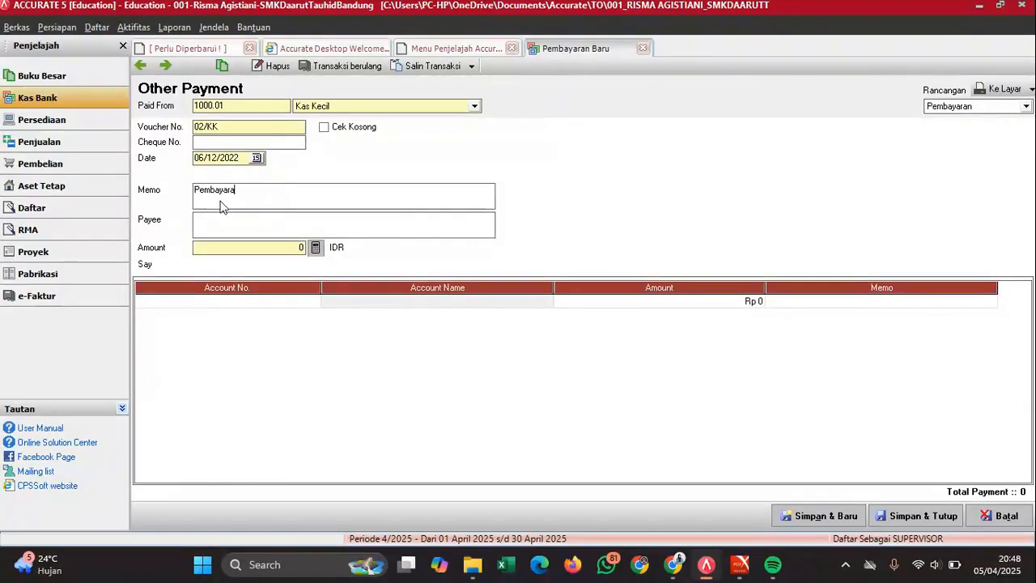
type("n listrik bulan November")
left_click(243, 227)
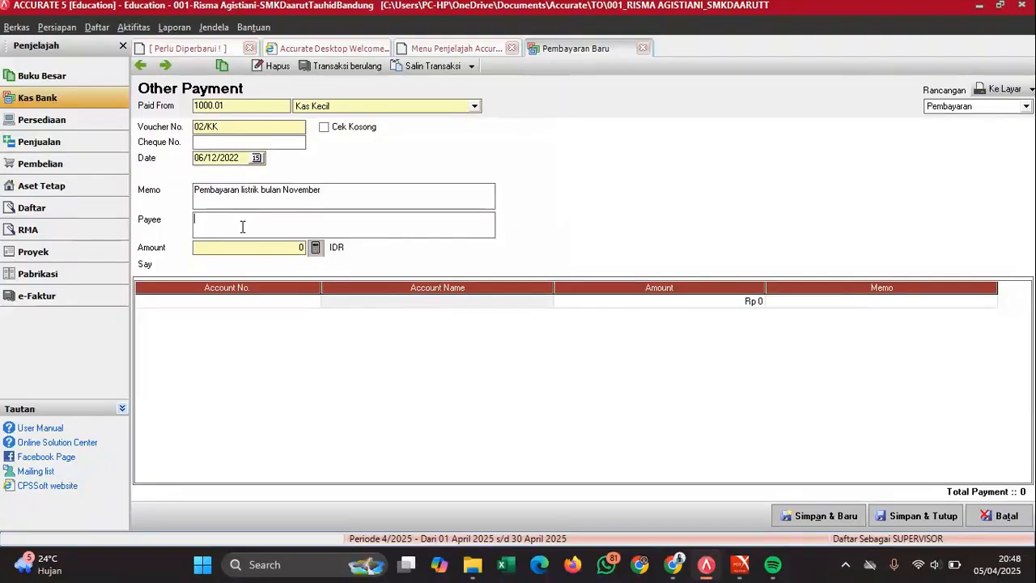
type("PLN")
left_click(278, 301)
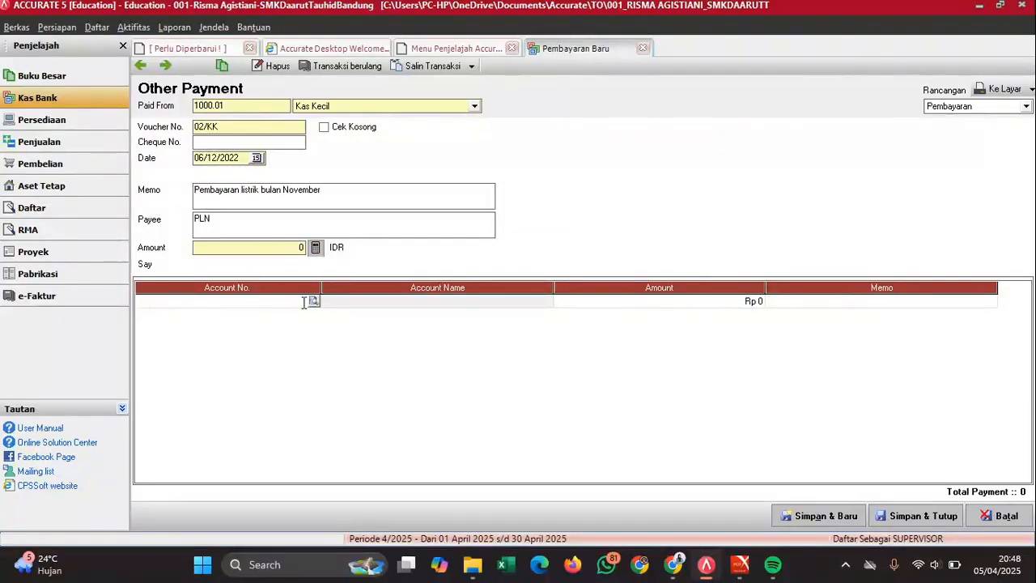
left_click(314, 302)
type("beban")
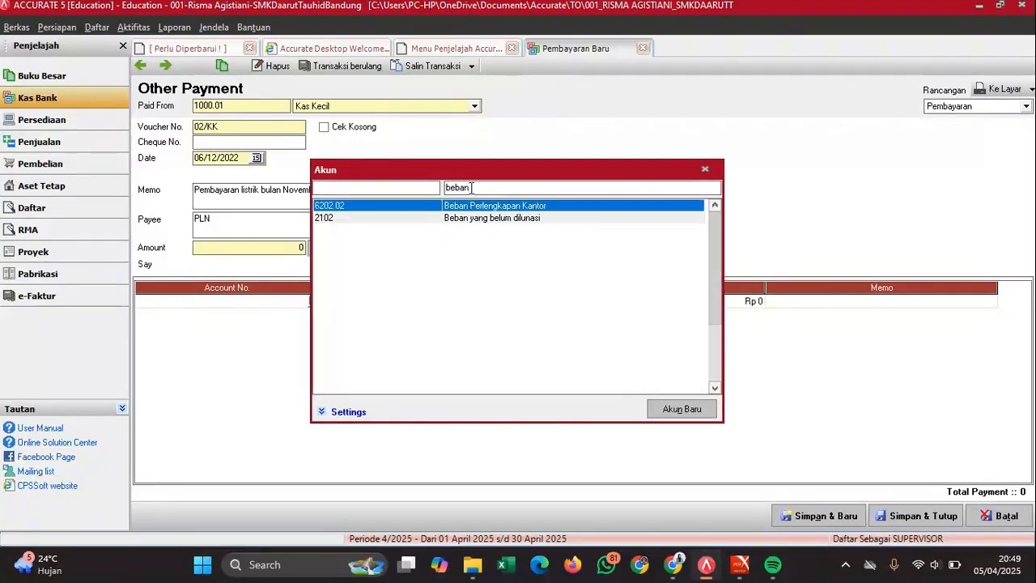
key("Down")
key("Return")
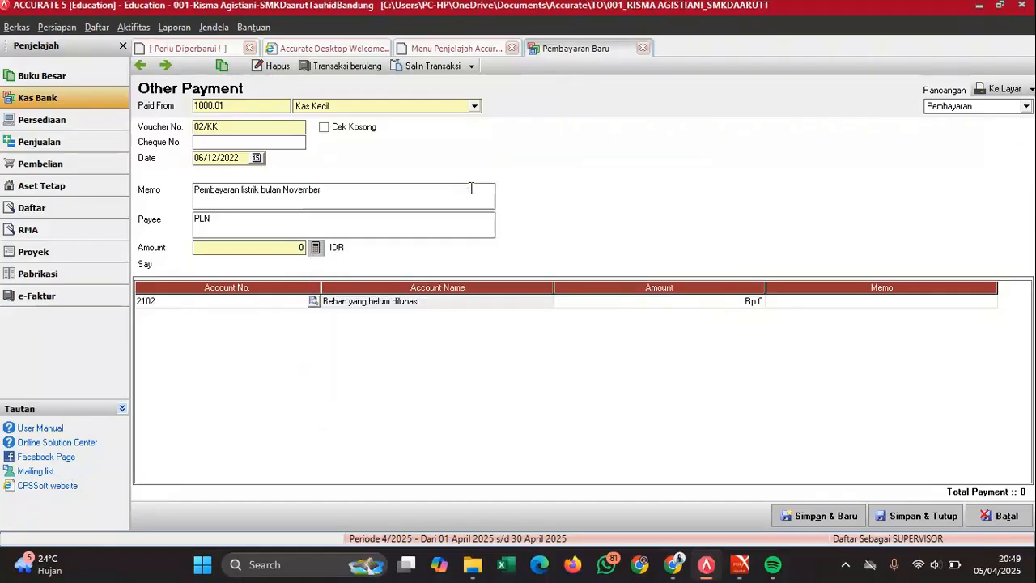
- Enter the 400.000 line amount, update the total, and save the voucher
left_click(712, 308)
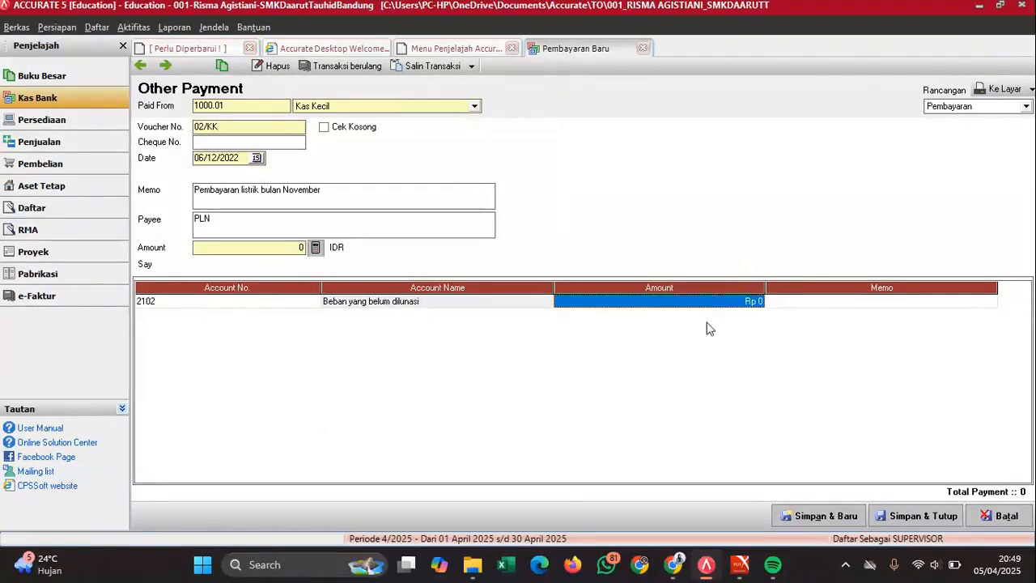
mouse_move(740, 564)
mouse_move(773, 481)
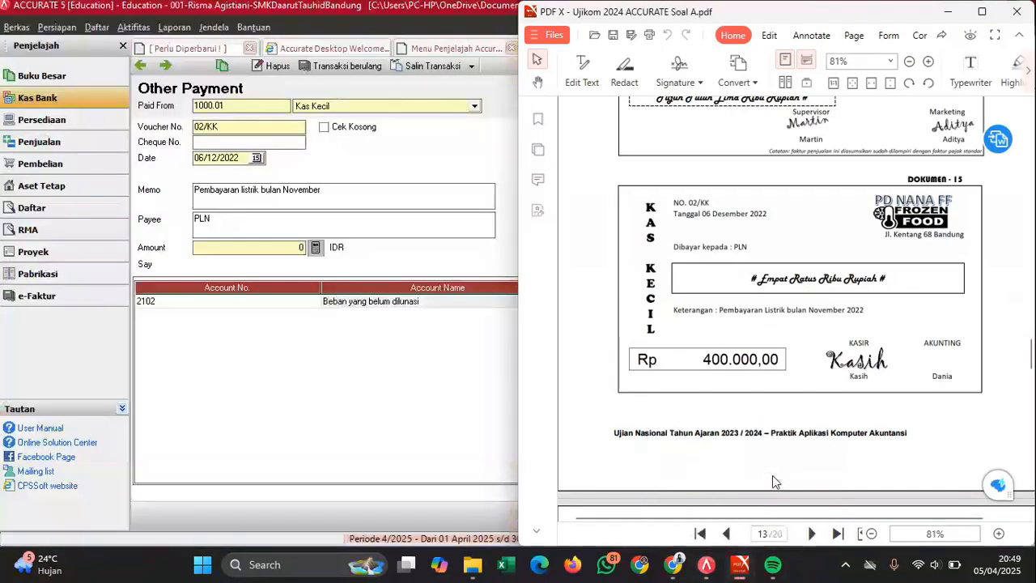
left_click(459, 338)
type("400")
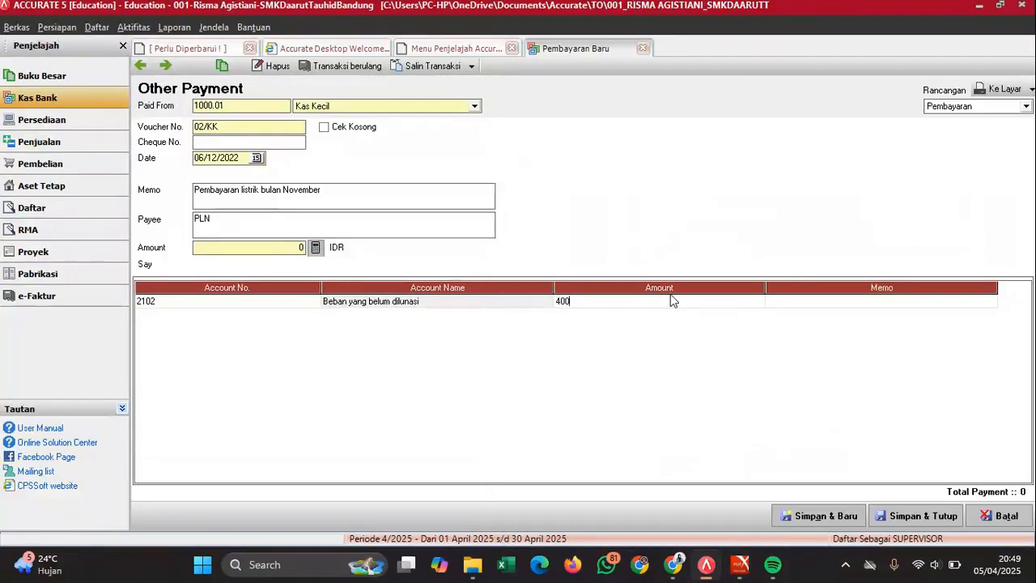
type("000")
key("Tab")
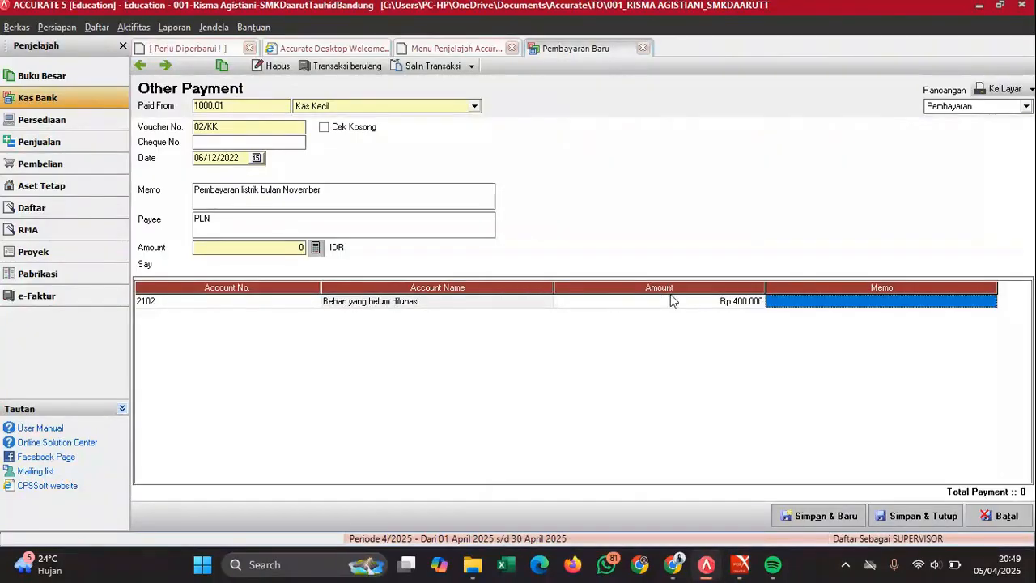
left_click(317, 250)
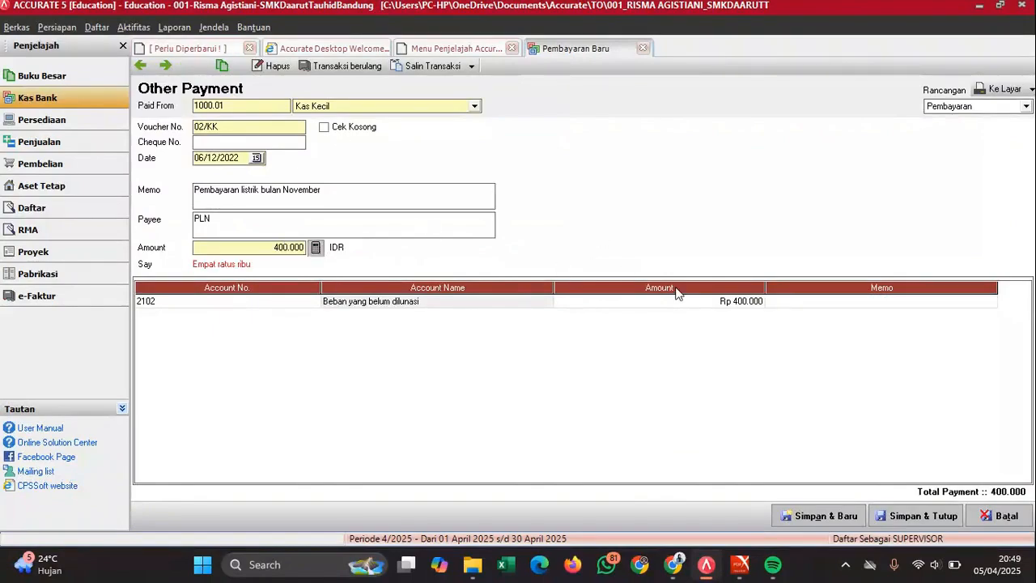
left_click(915, 513)
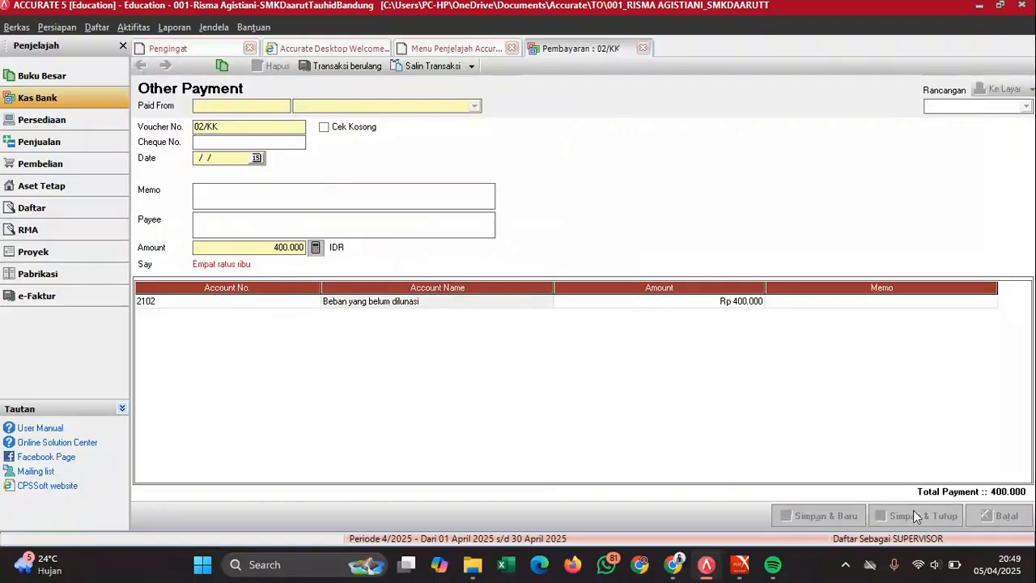
- Read water voucher 03/KK (Rp 250.000 to PDAM) in the PDF and start a new other payment
mouse_move(740, 564)
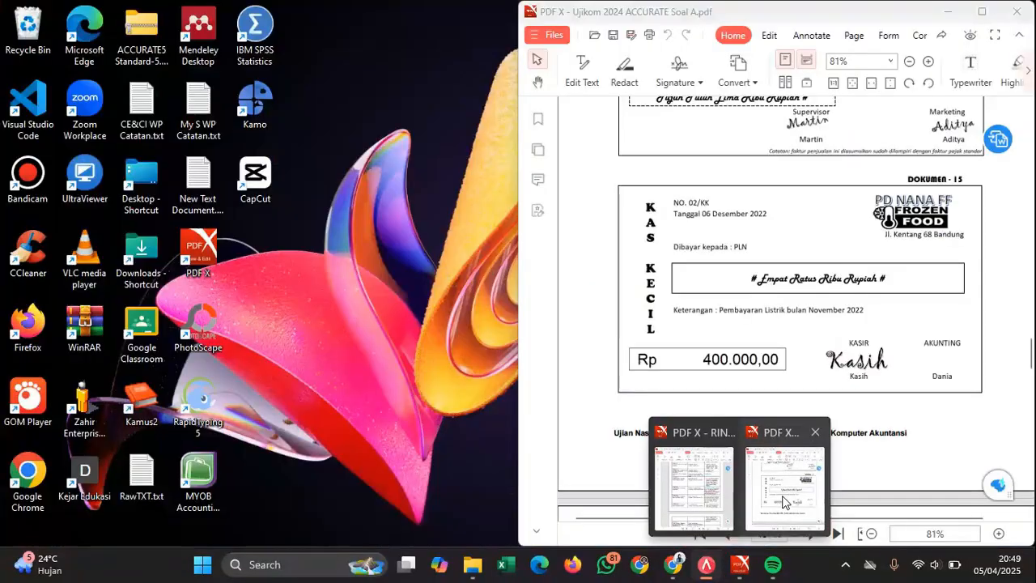
left_click(783, 502)
scroll(816, 377, "down", 8)
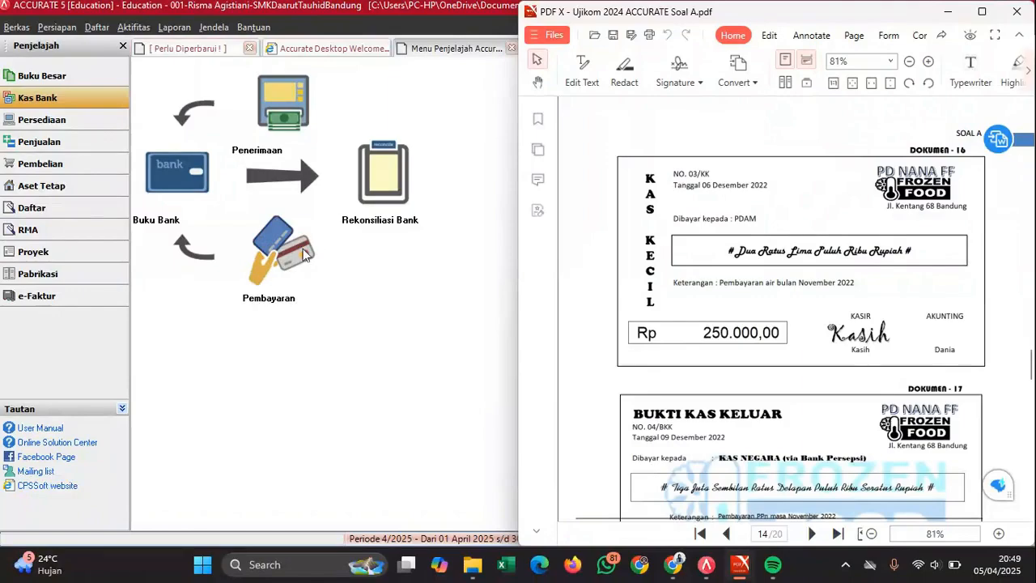
left_click(283, 267)
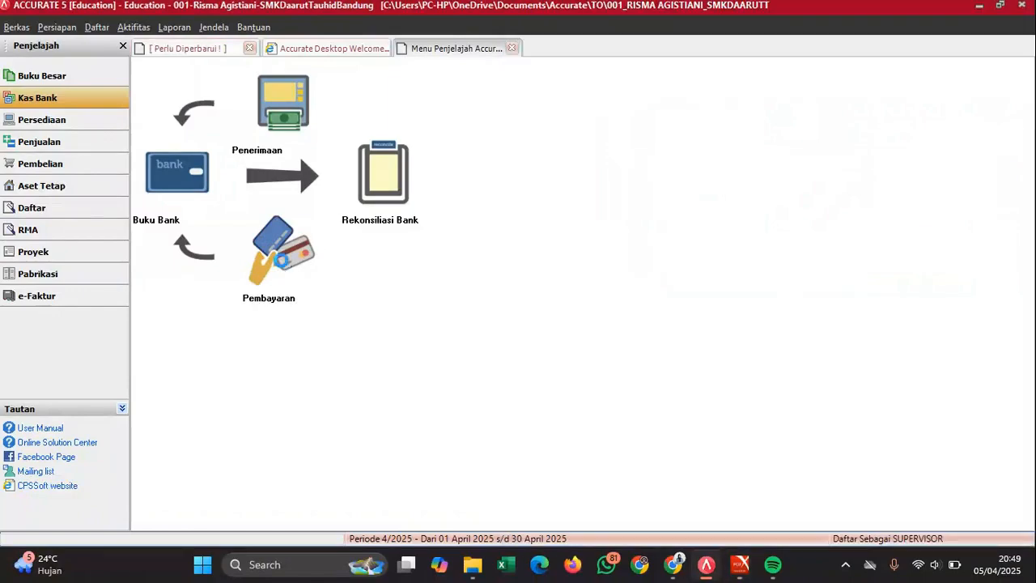
- Pay from Kas Kecil on 06/12/2022, memo 'Pembayaran air bulan November', payee PDAM
left_click(337, 106)
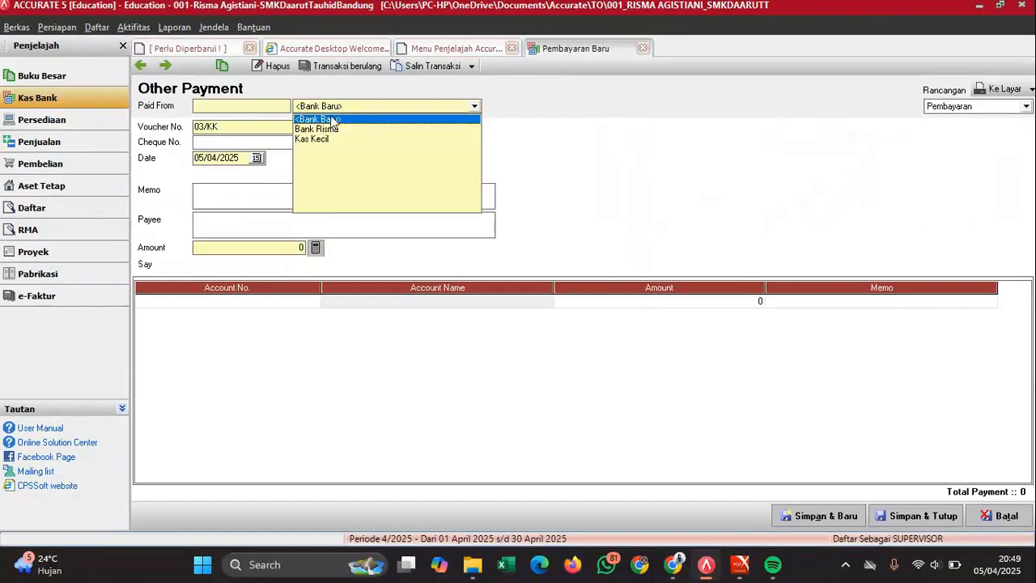
left_click(312, 141)
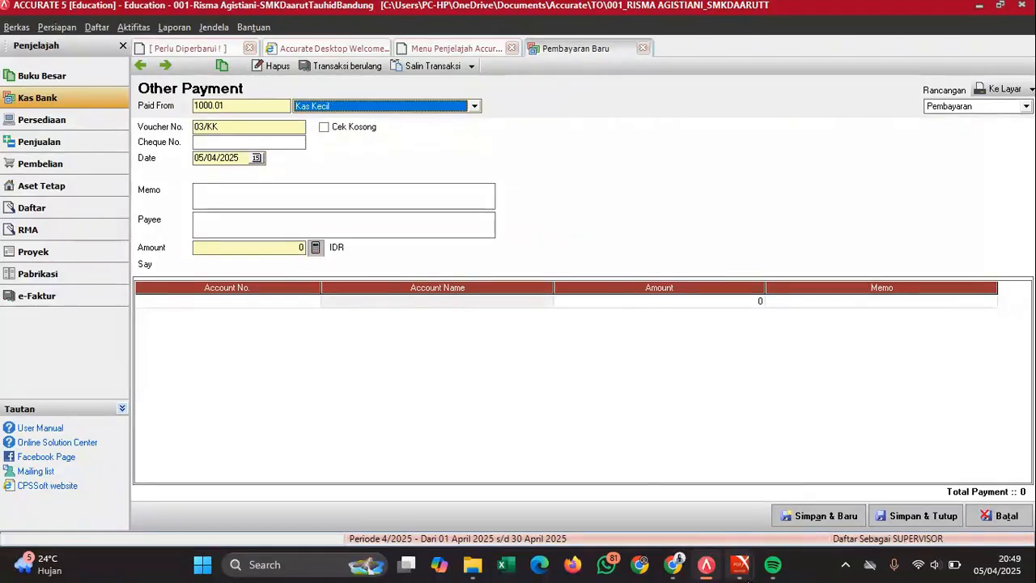
mouse_move(740, 564)
mouse_move(779, 504)
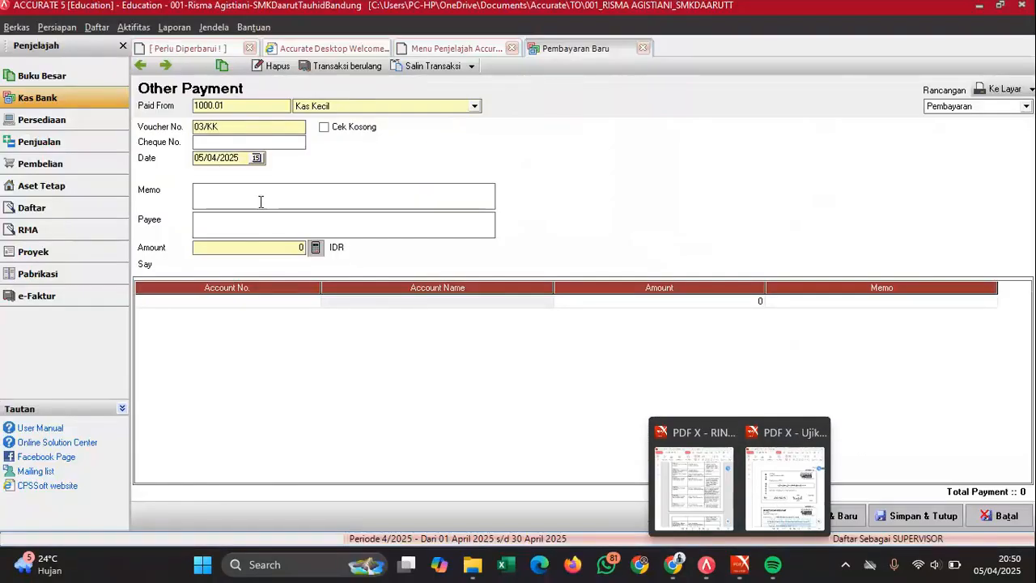
left_click_drag(240, 158, 153, 186)
type("0")
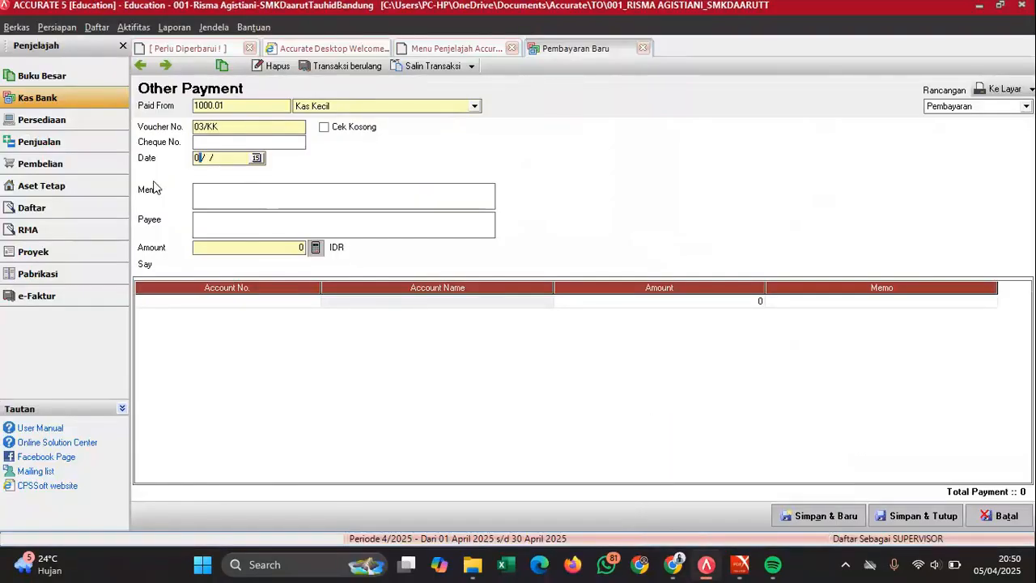
type("6/12/2022")
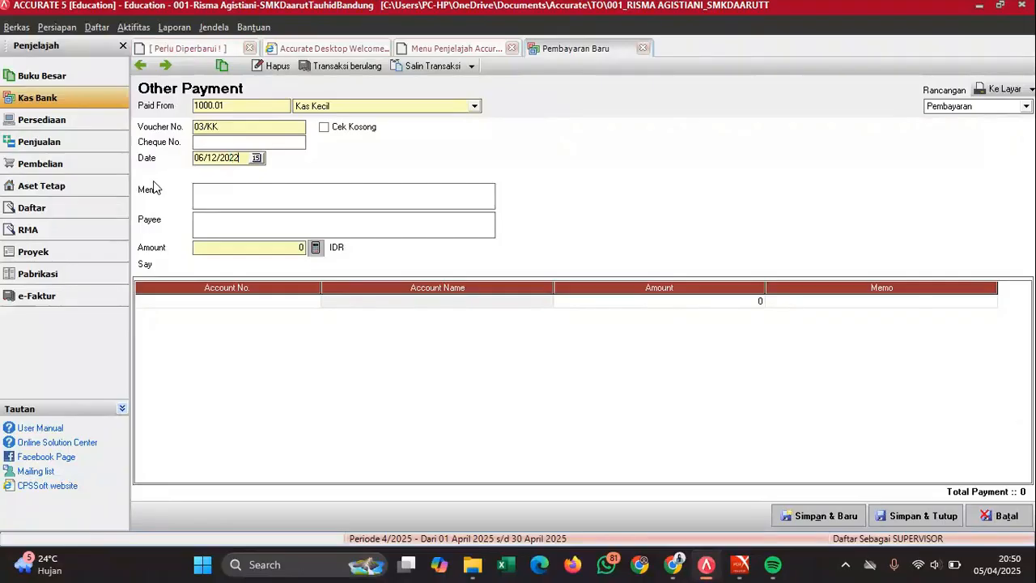
left_click(233, 192)
type("Pembayaran air bulan Nove")
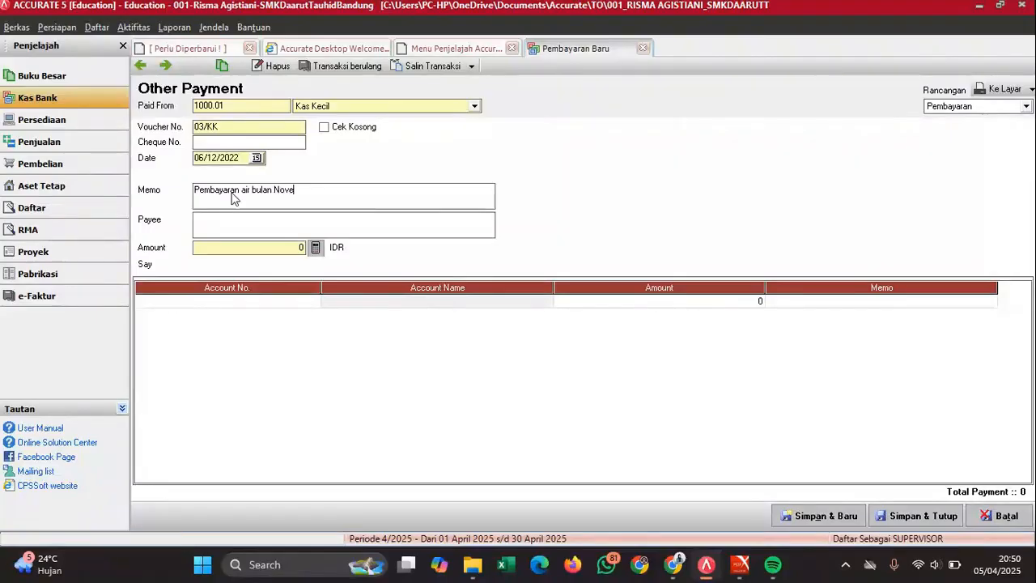
type("mber")
left_click(249, 229)
type("PDAM")
- Charge Rp 250.000 to account 2102 and fill the payment total from the line
left_click(311, 301)
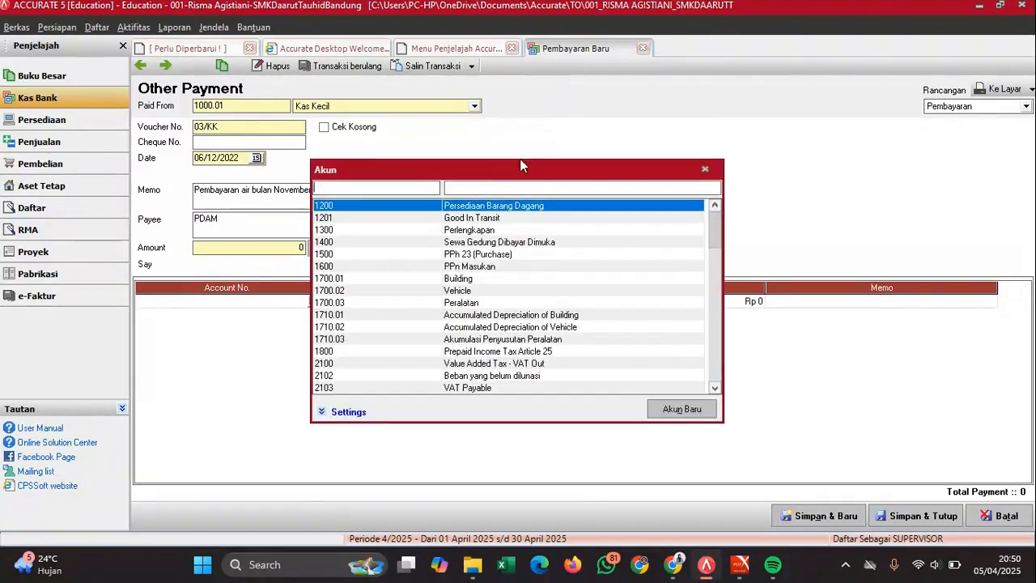
left_click(479, 188)
type("beban")
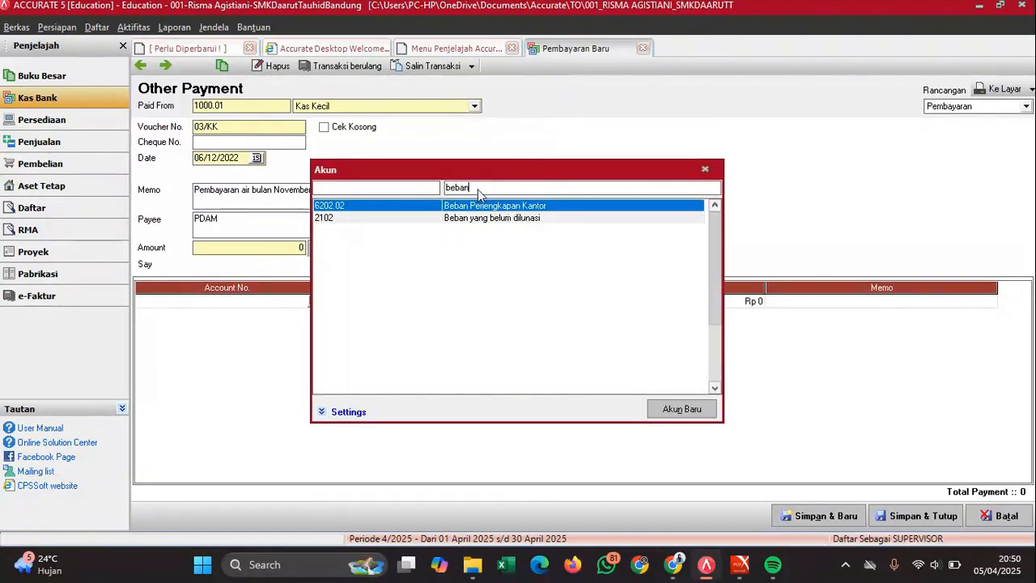
key("Down")
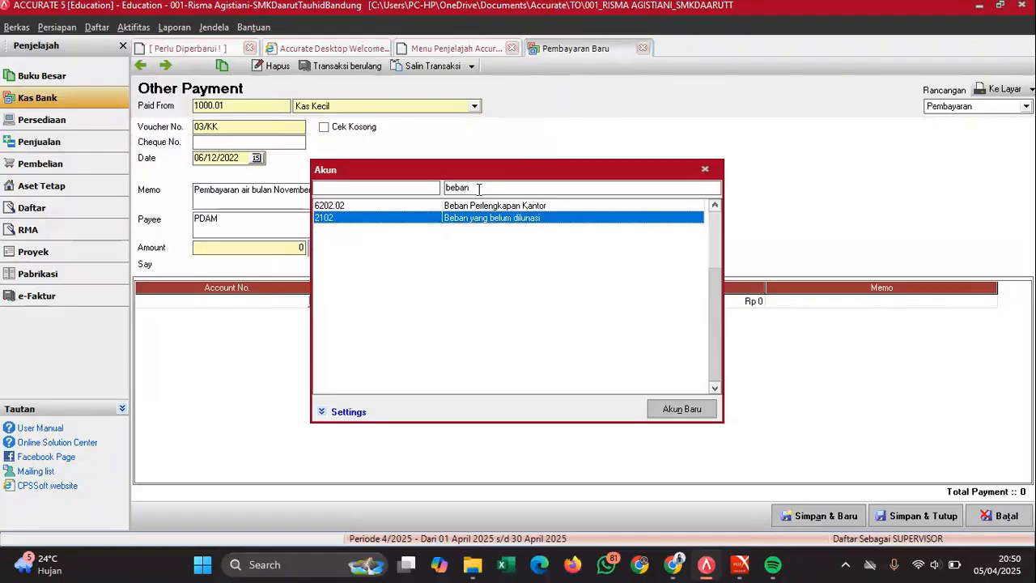
key("Return")
left_click(745, 304)
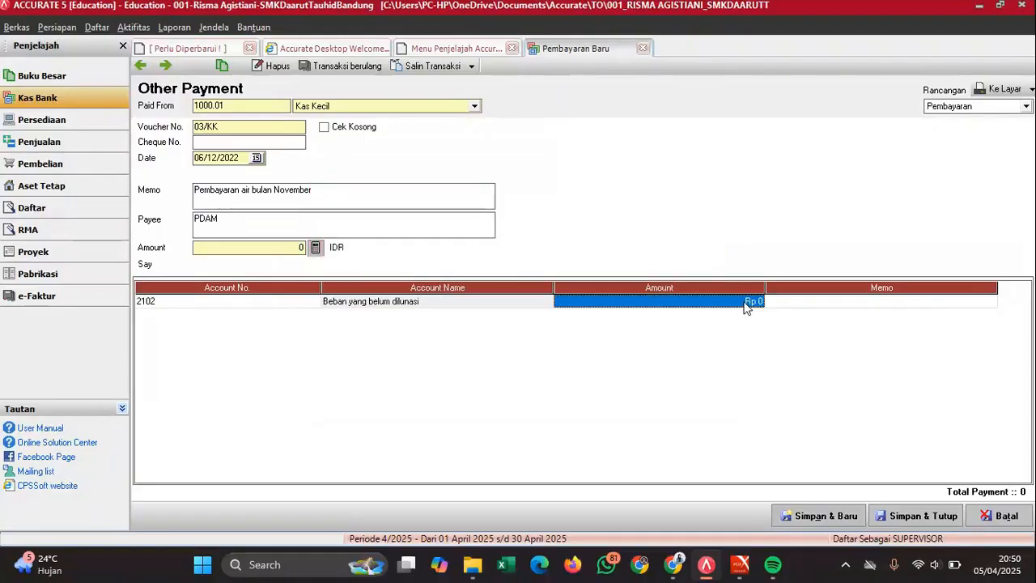
type("250000")
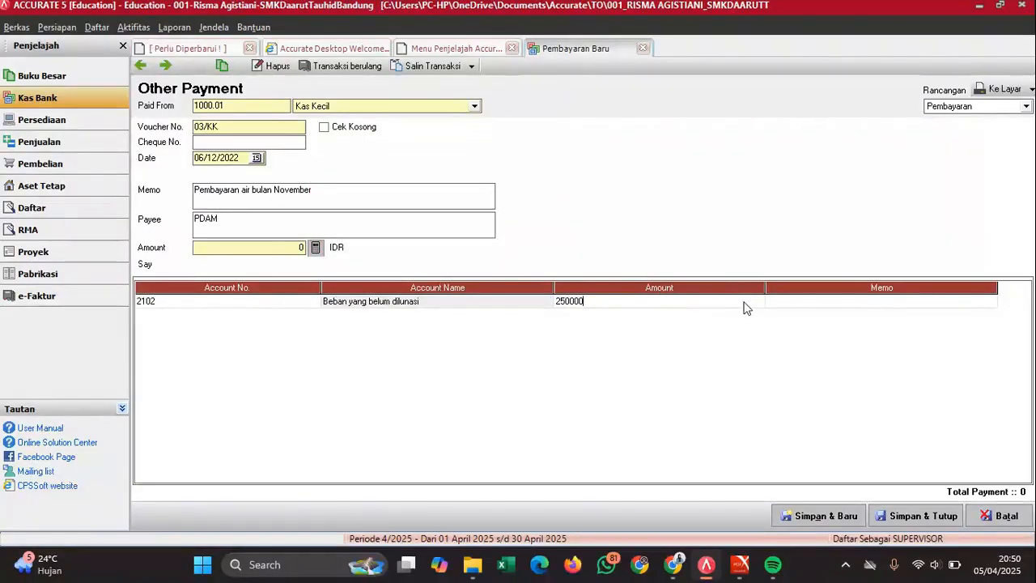
key("Tab")
key("Tab")
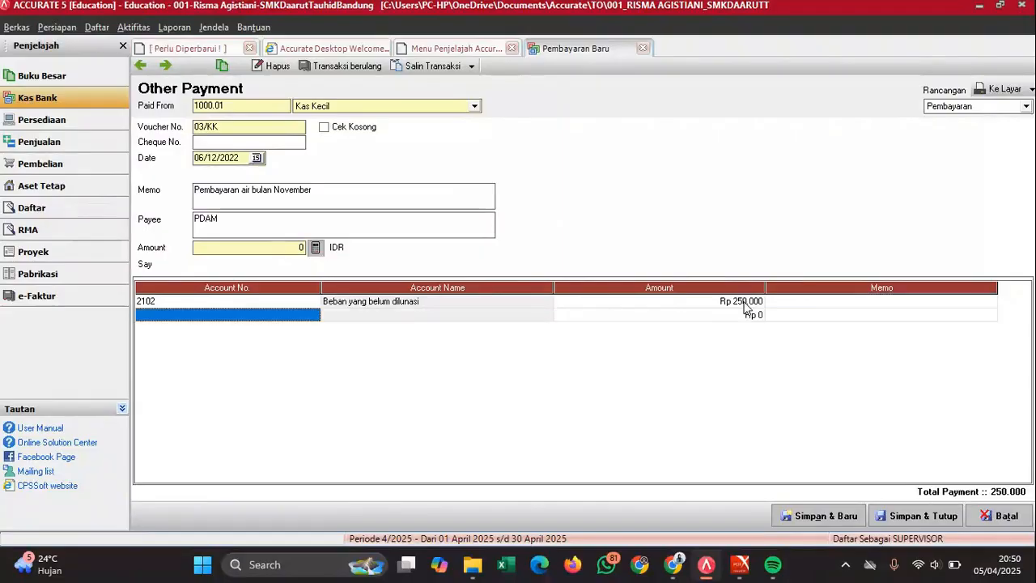
left_click(744, 302)
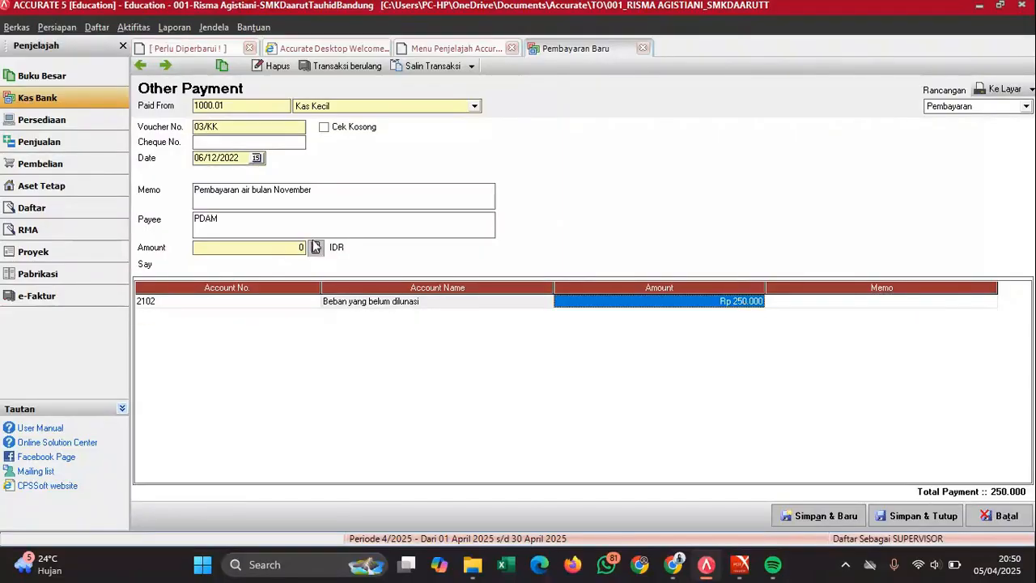
left_click(316, 248)
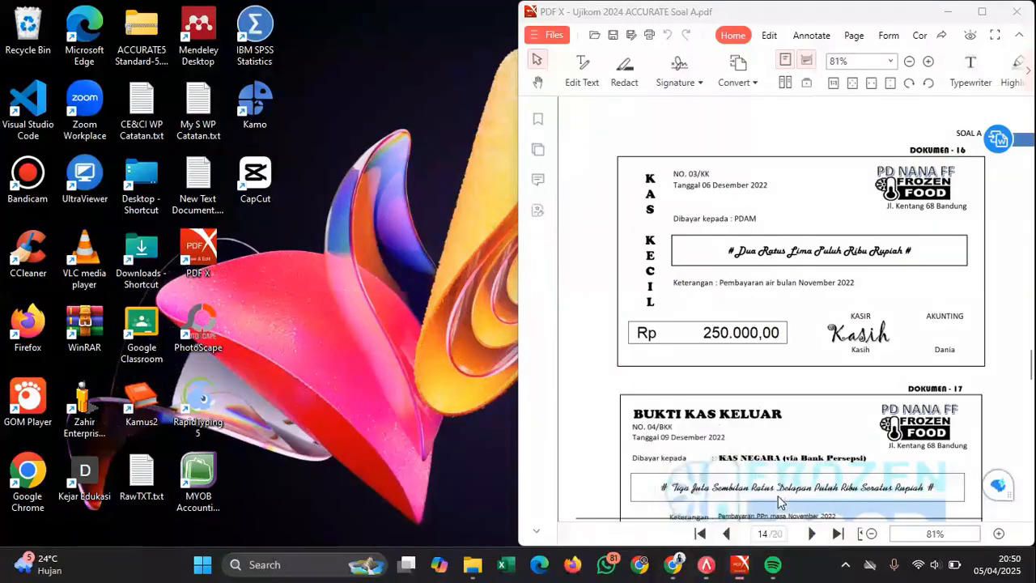
- Compare the payment form against the voucher in the exam PDF
left_click(790, 477)
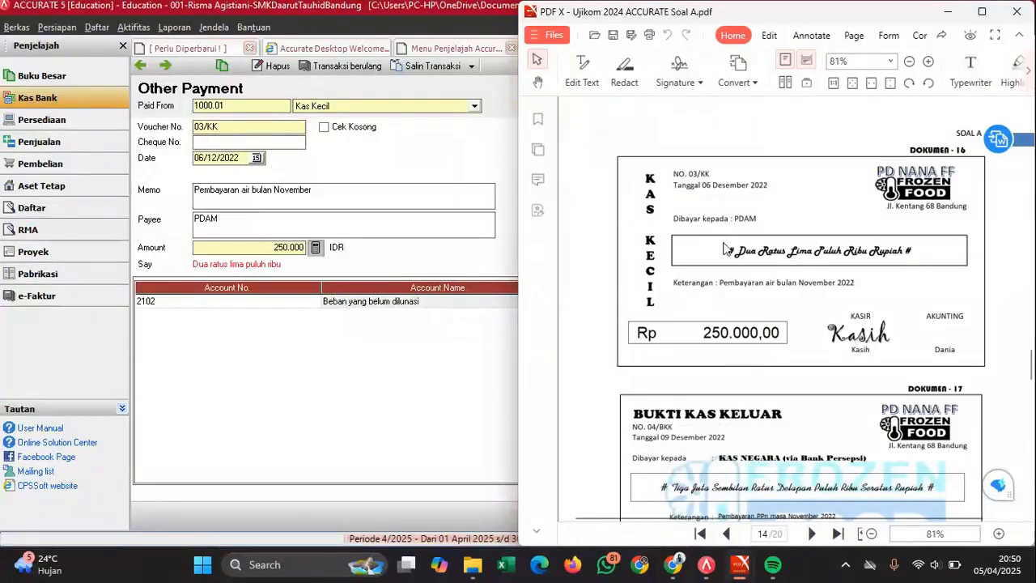
left_click(466, 354)
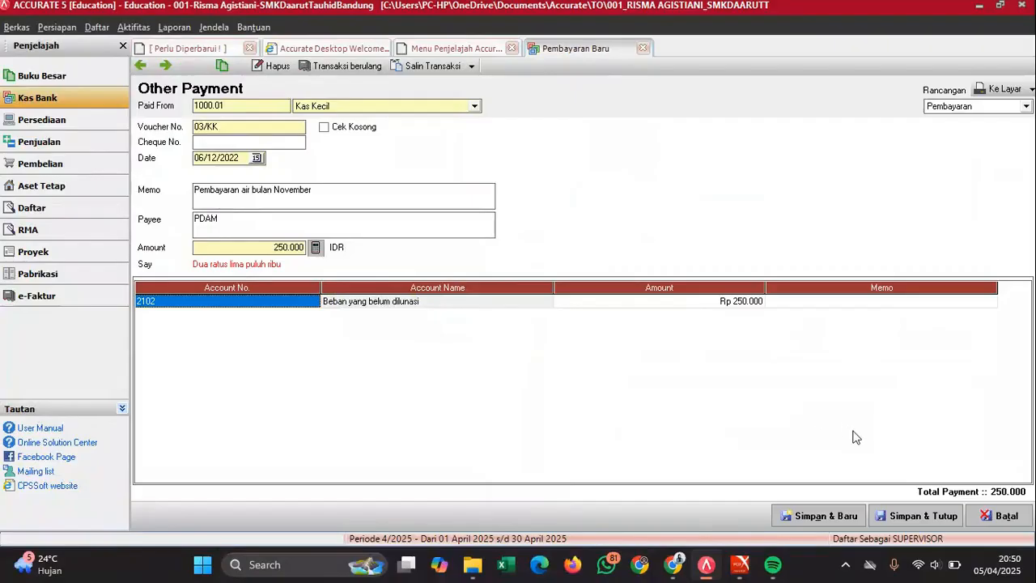
mouse_move(739, 565)
left_click(777, 497)
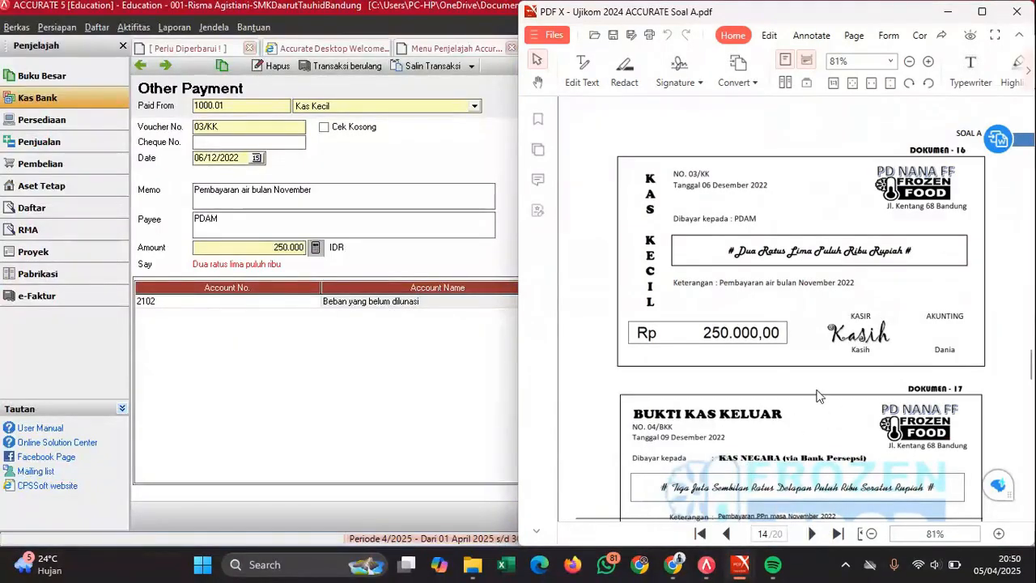
scroll(838, 418, "down", 2)
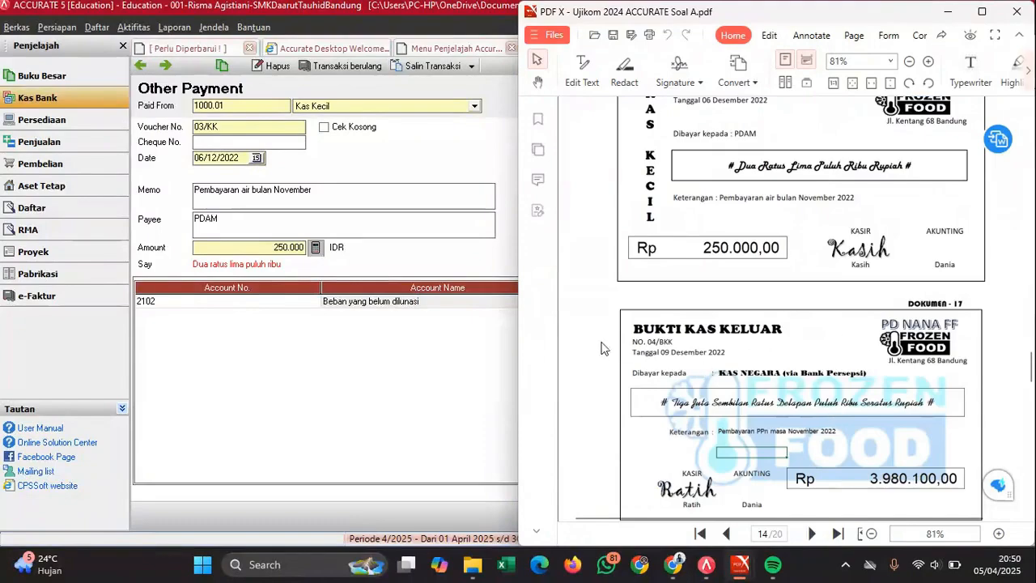
scroll(638, 342, "down", 2)
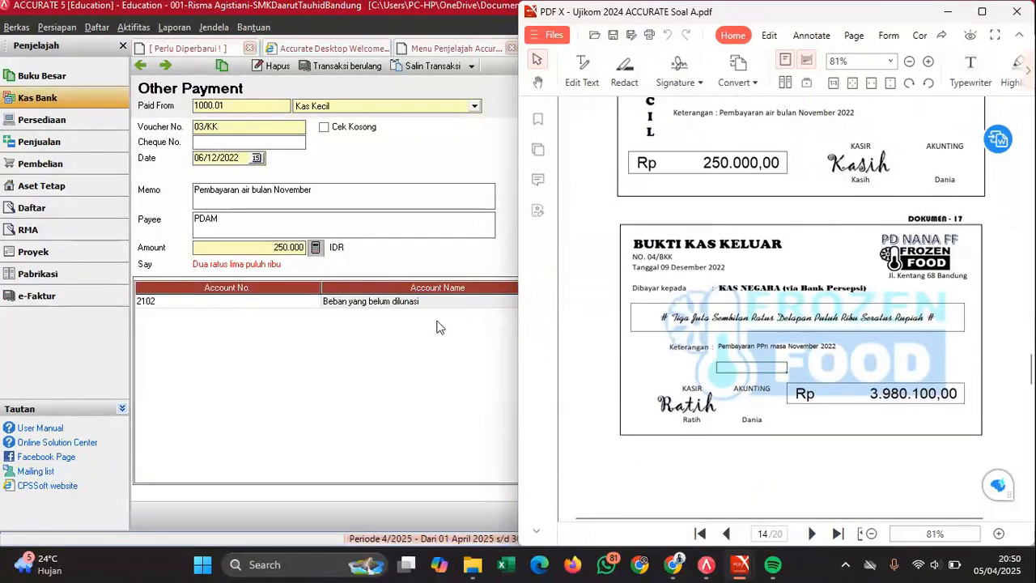
left_click(445, 352)
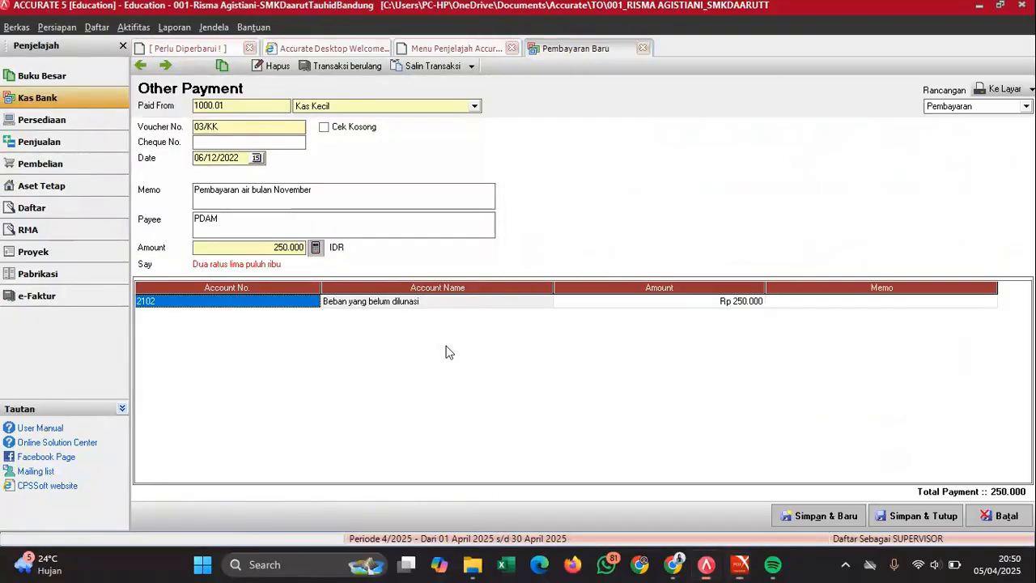
- Save the water payment and begin a new one paid from Bank Risma
left_click(818, 518)
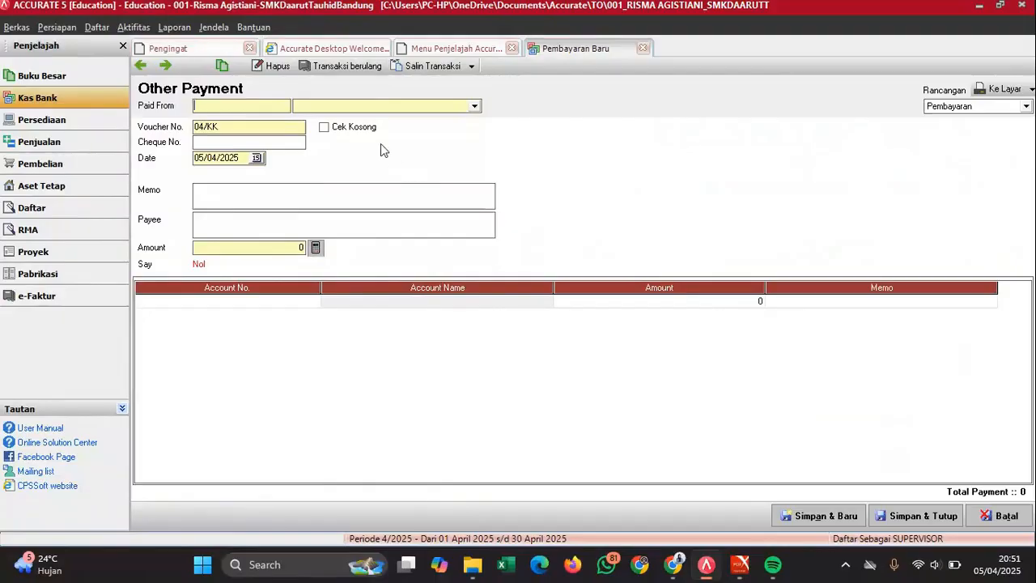
left_click(353, 106)
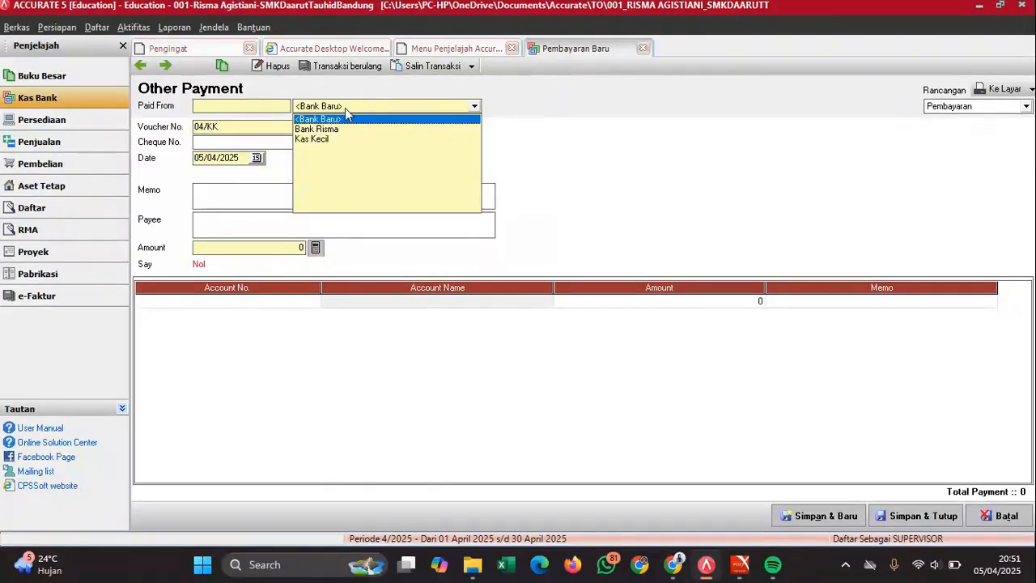
left_click(324, 130)
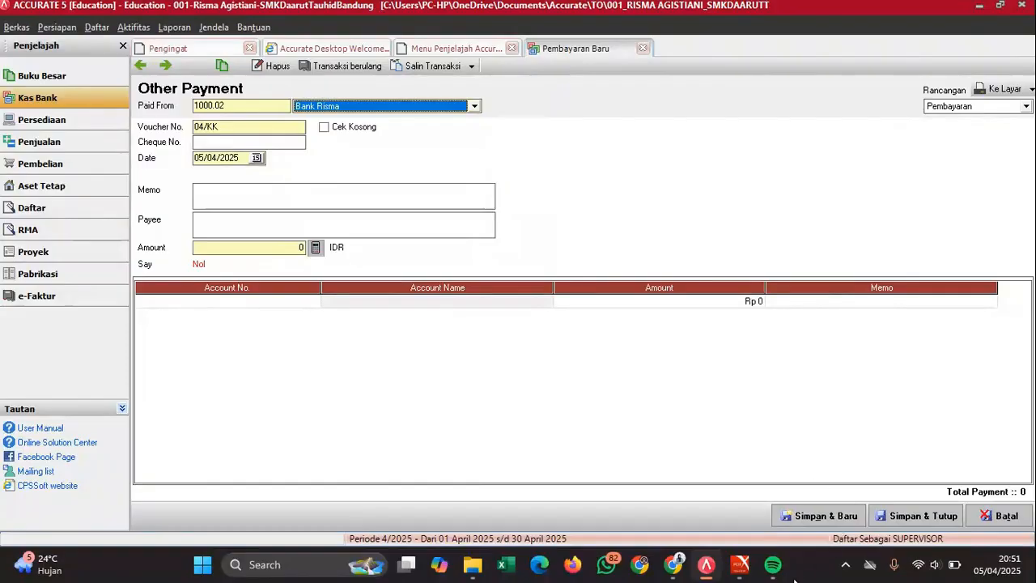
mouse_move(741, 567)
left_click(797, 439)
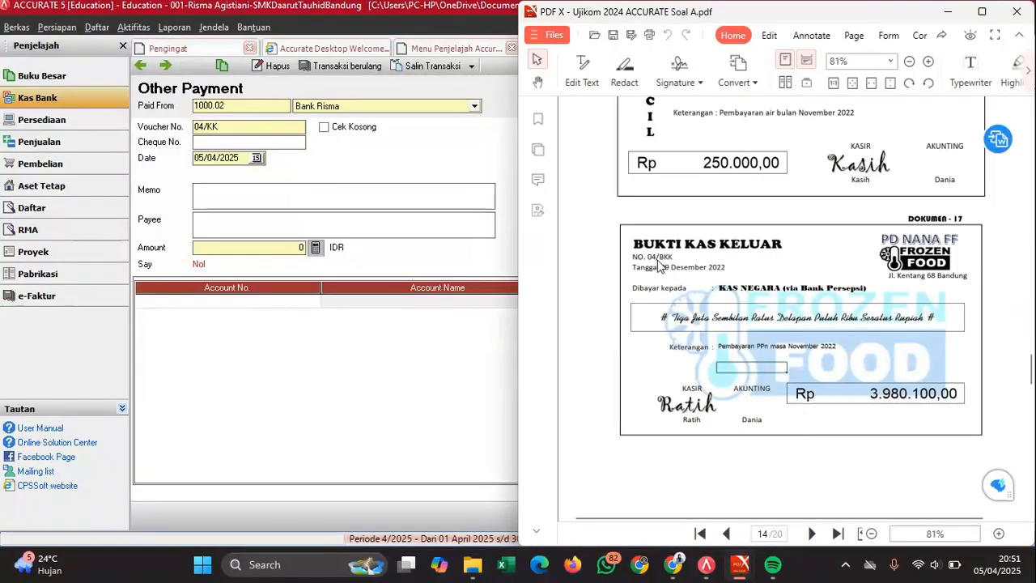
- Set voucher number 04/BKK and payment date 09/12/2022
left_click(206, 130)
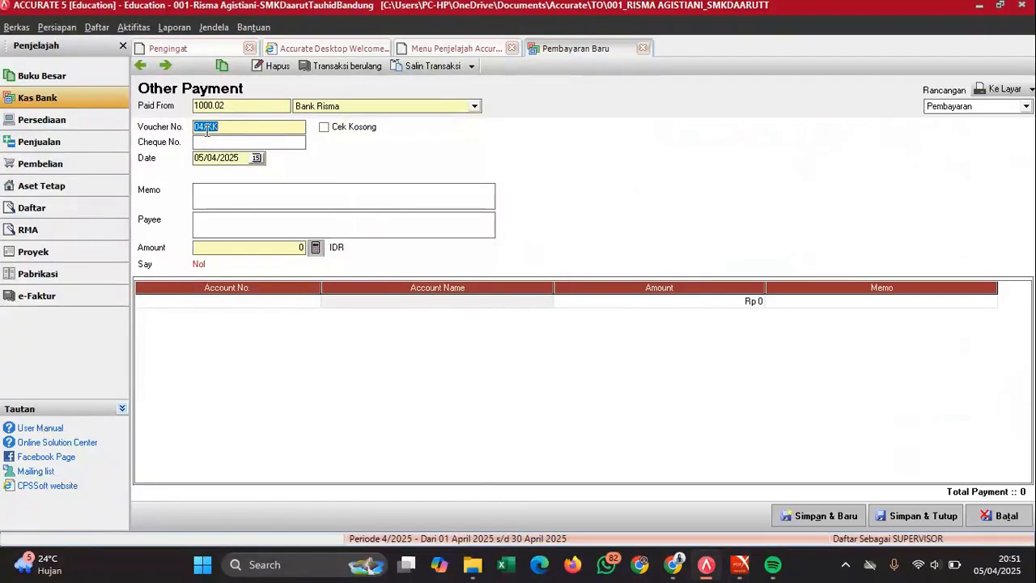
type("K")
left_click(231, 157)
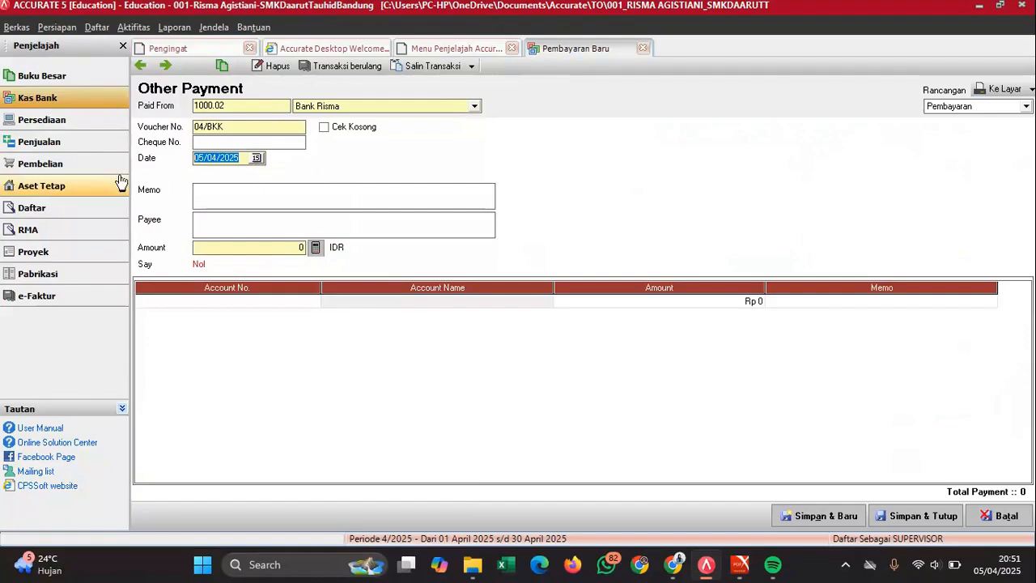
type("09/12/")
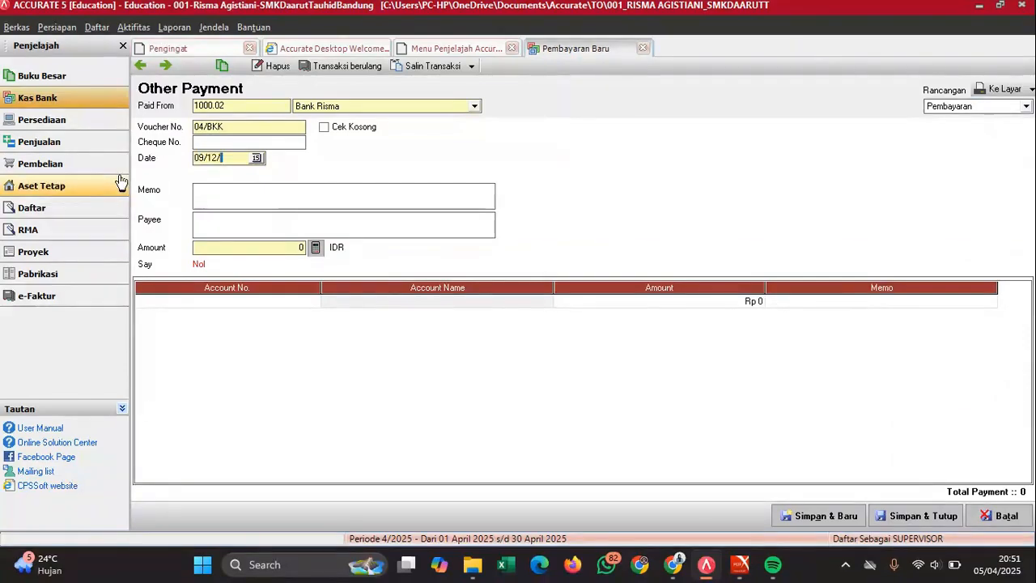
type("2022")
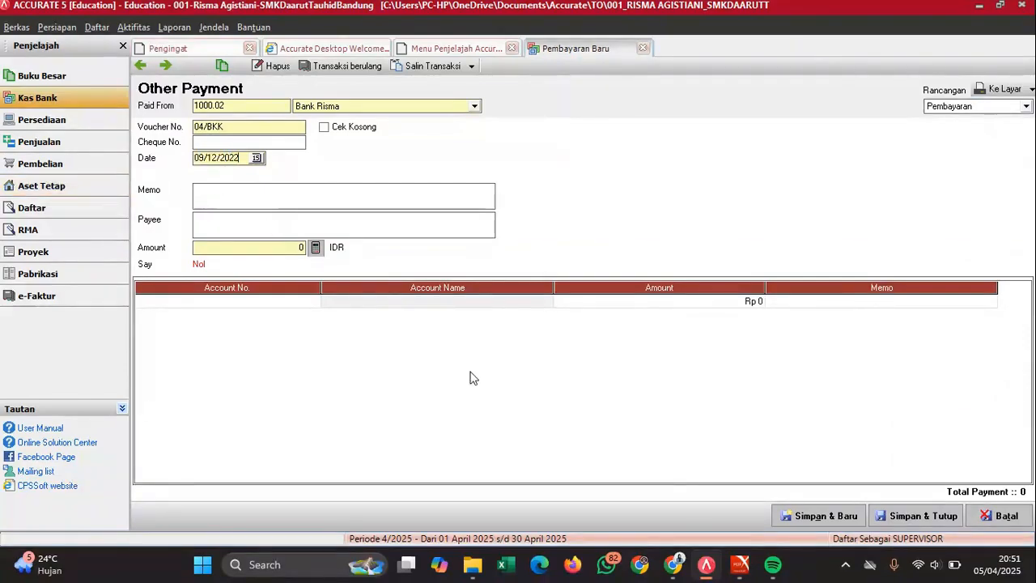
mouse_move(740, 564)
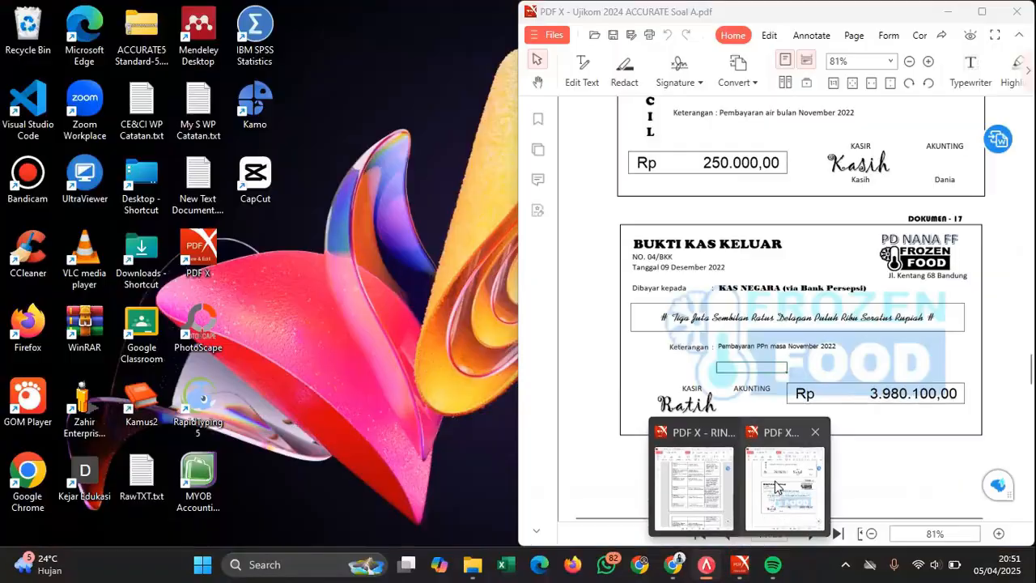
left_click(775, 486)
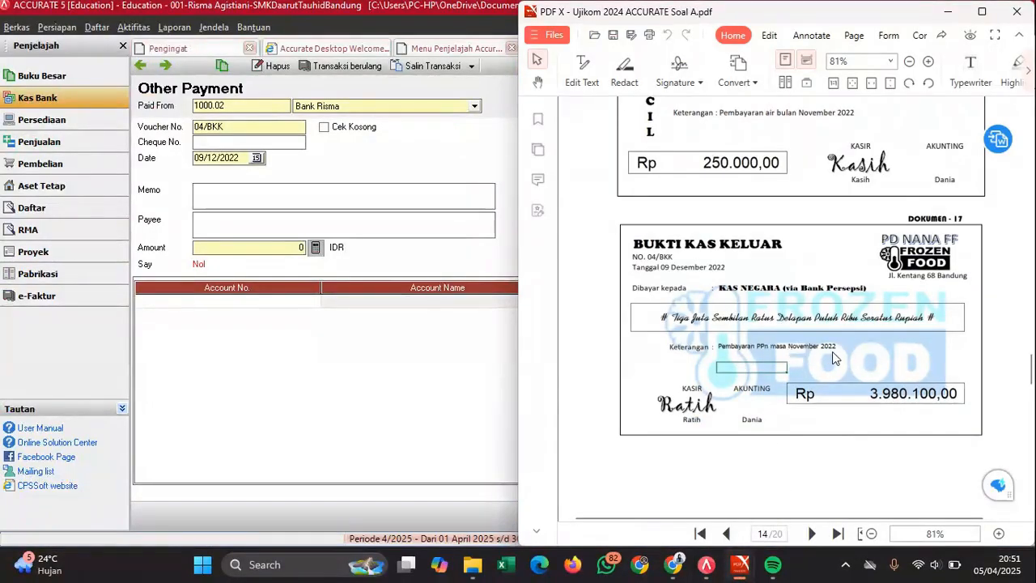
- Enter memo 'Pembayaran PPn Masa November' and payee 'Kas Negara'
left_click(249, 207)
type("Pembaya")
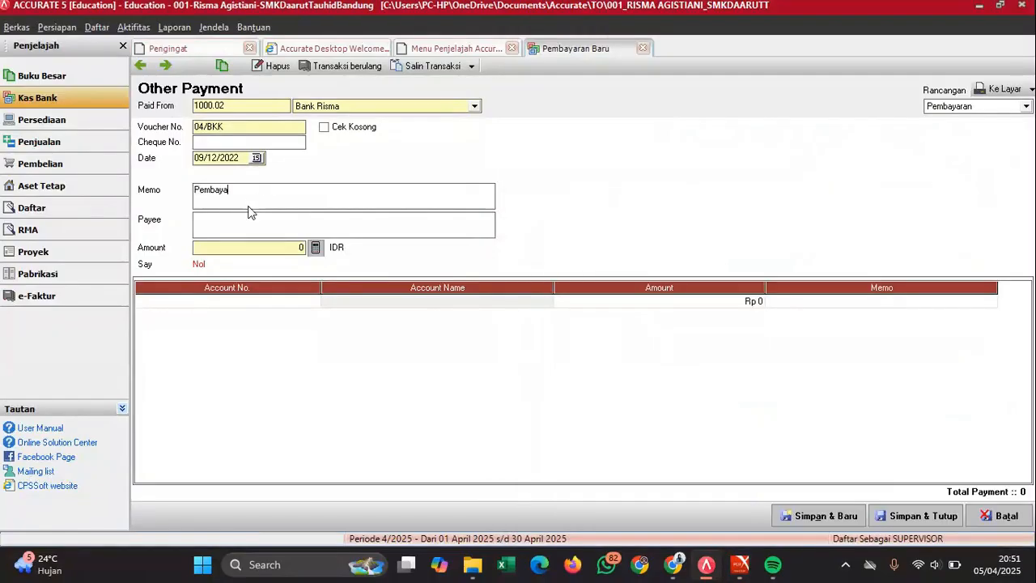
type("ran PPn Masa November")
left_click(259, 224)
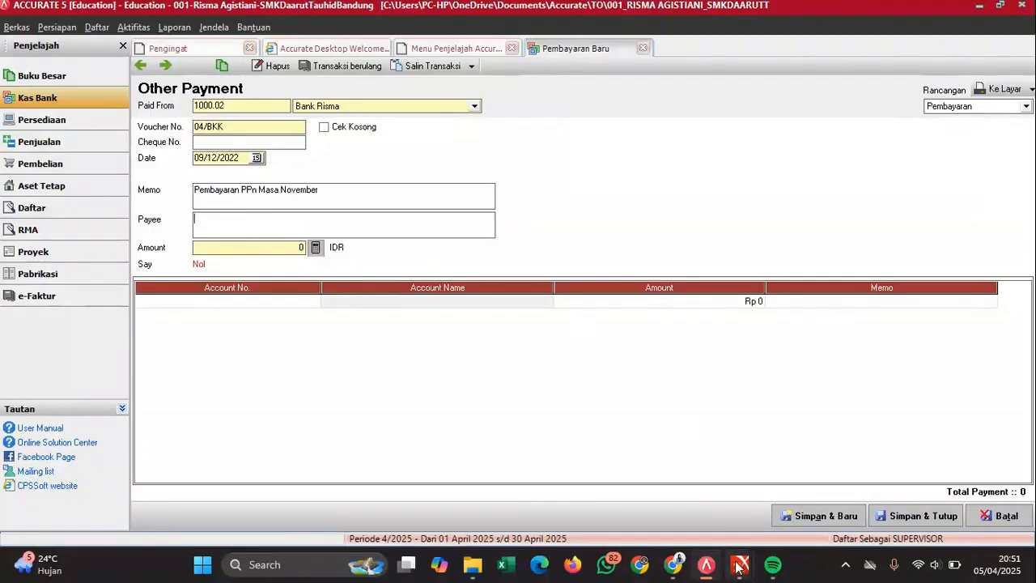
mouse_move(740, 565)
mouse_move(777, 494)
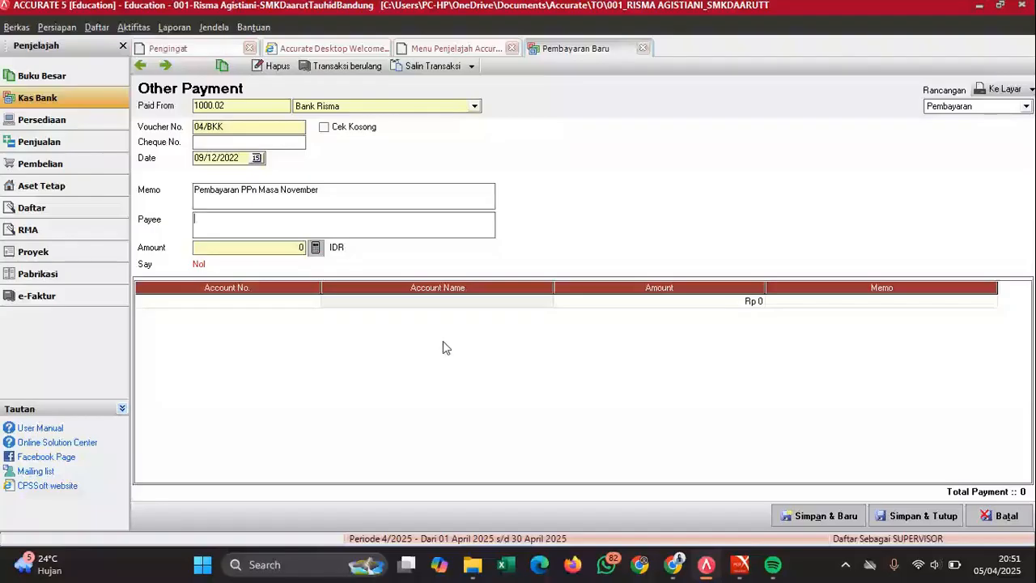
type("As")
key("BackSpace")
type("as ")
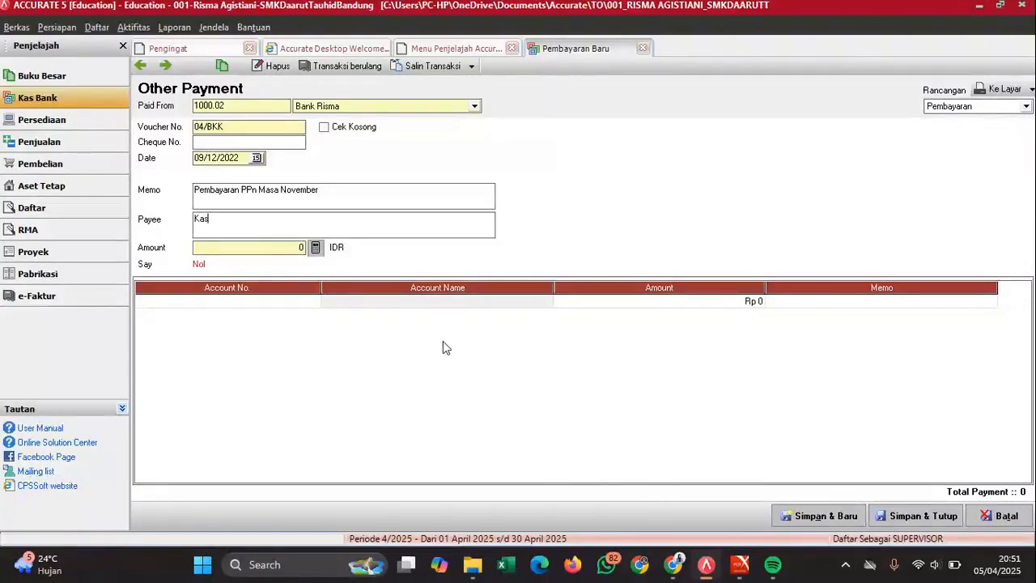
type("Negara")
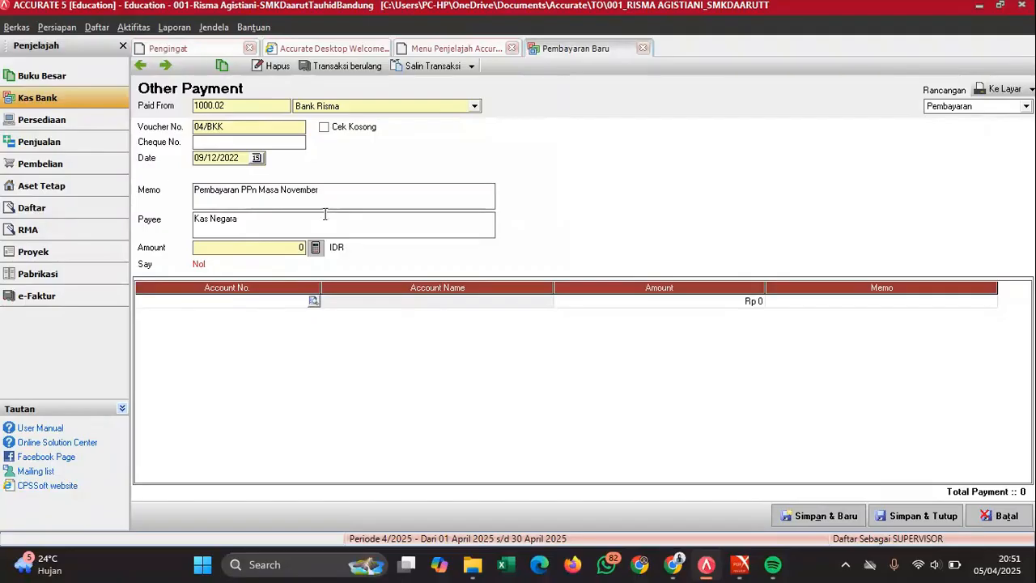
- Charge the first payment line to account 2103 VAT Payable
left_click(315, 301)
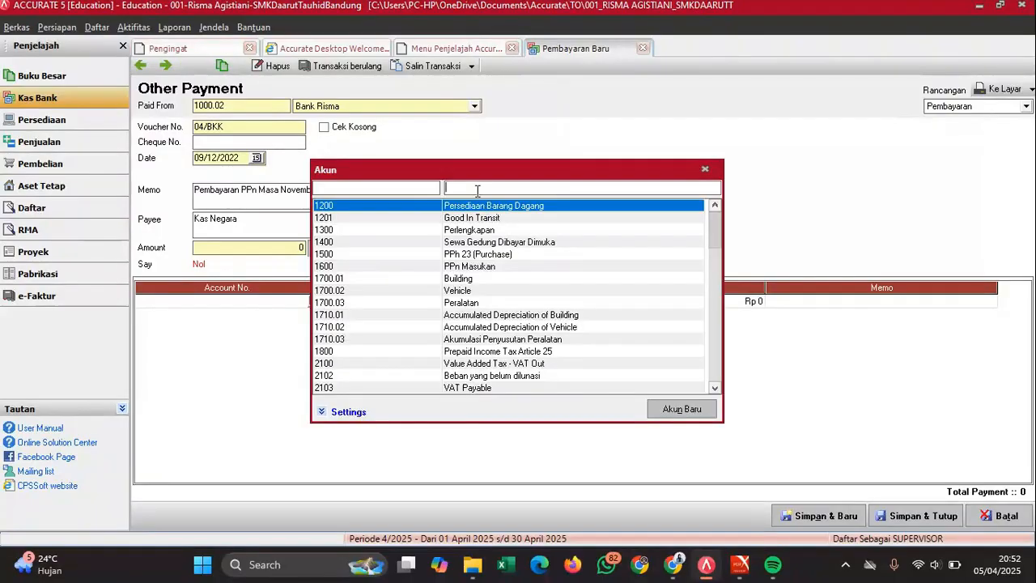
type("VAT")
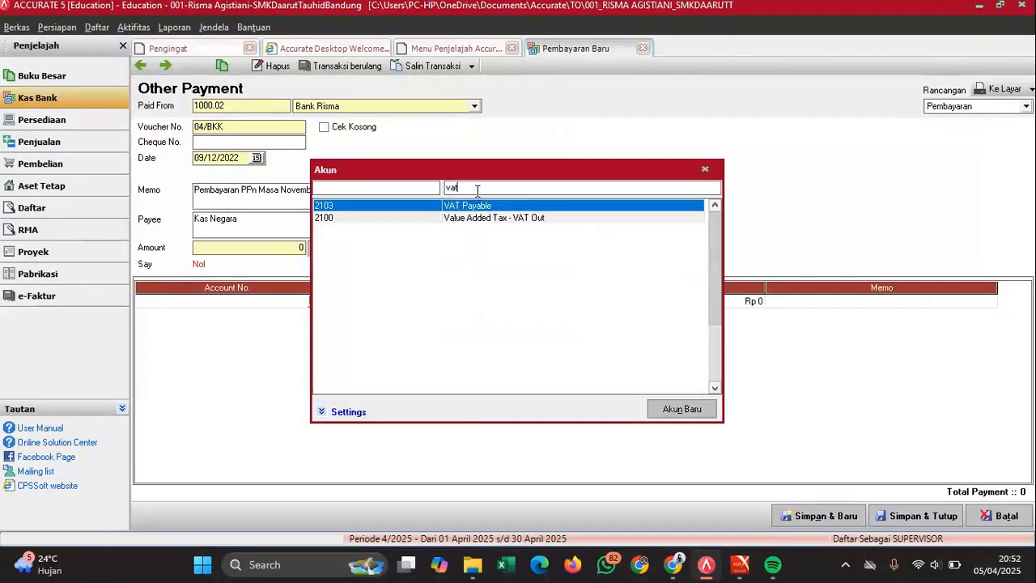
key("Return")
left_click(681, 303)
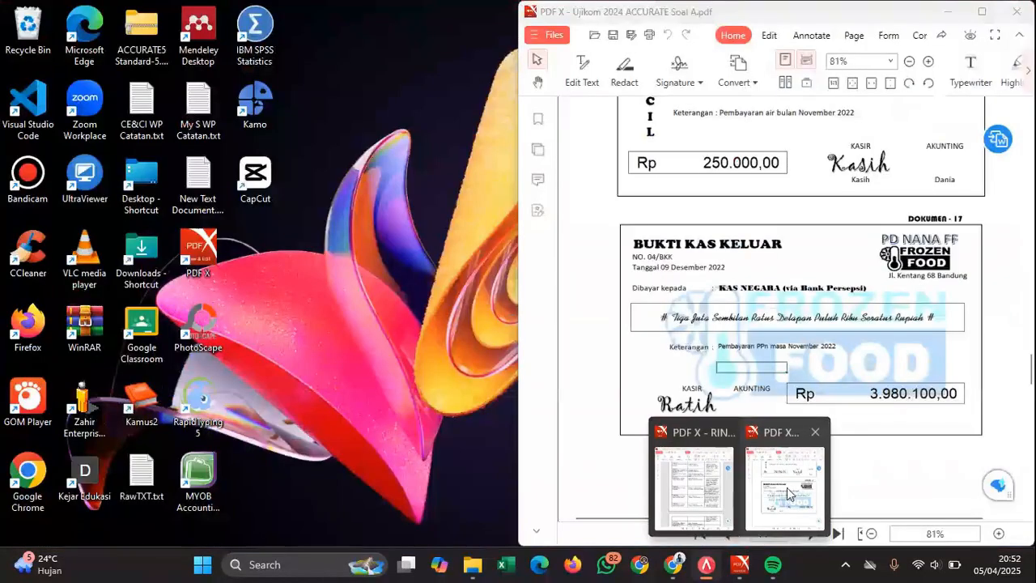
- Enter 3.980.100 as the line amount, update the total, and save the payment
left_click(801, 557)
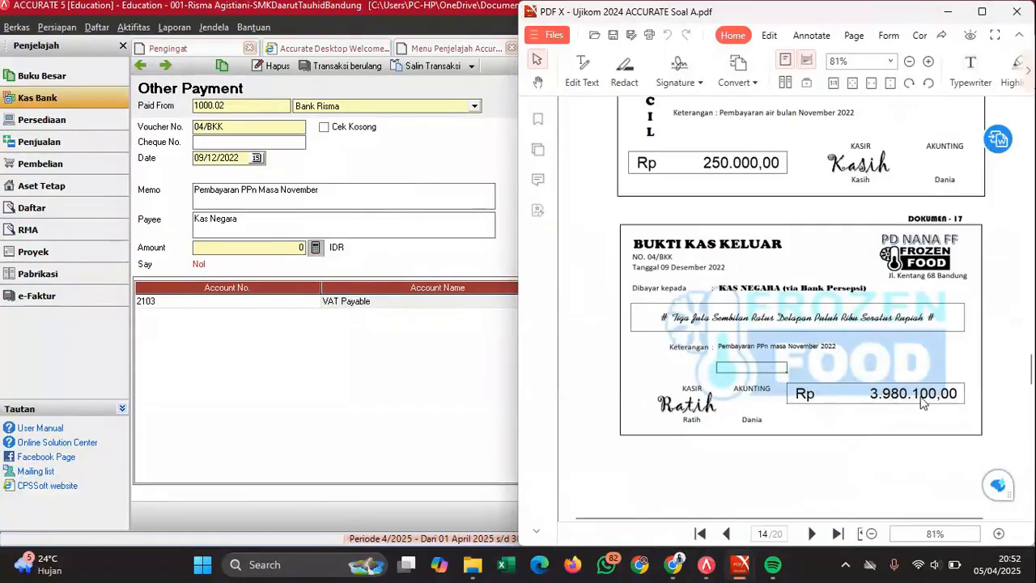
left_click(444, 365)
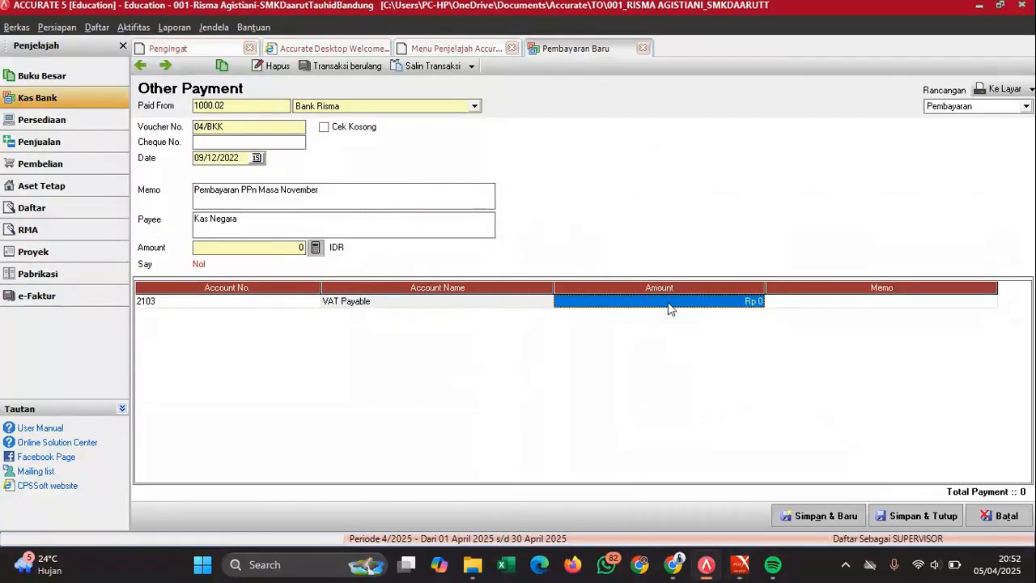
type("3.98")
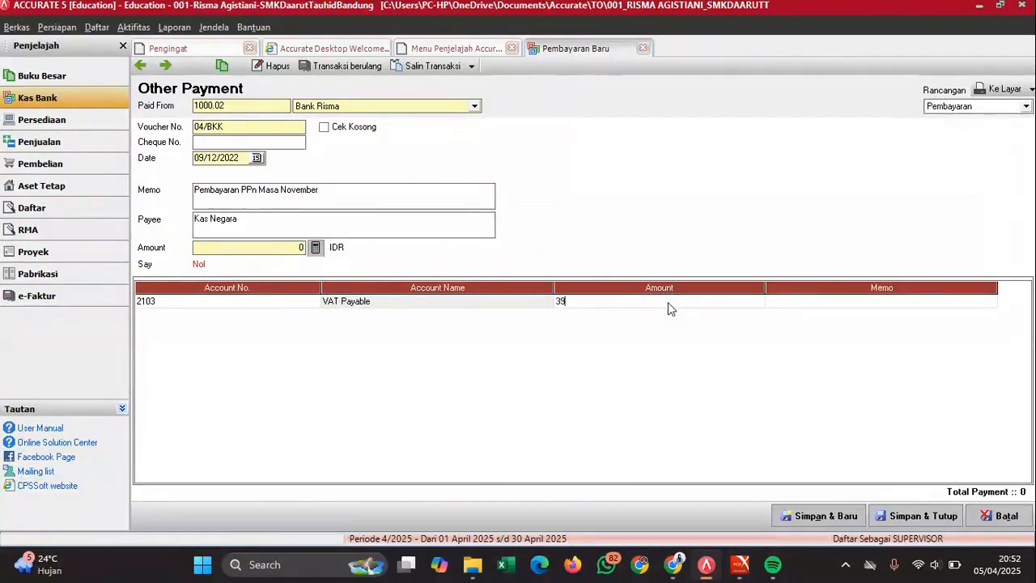
type("0.100")
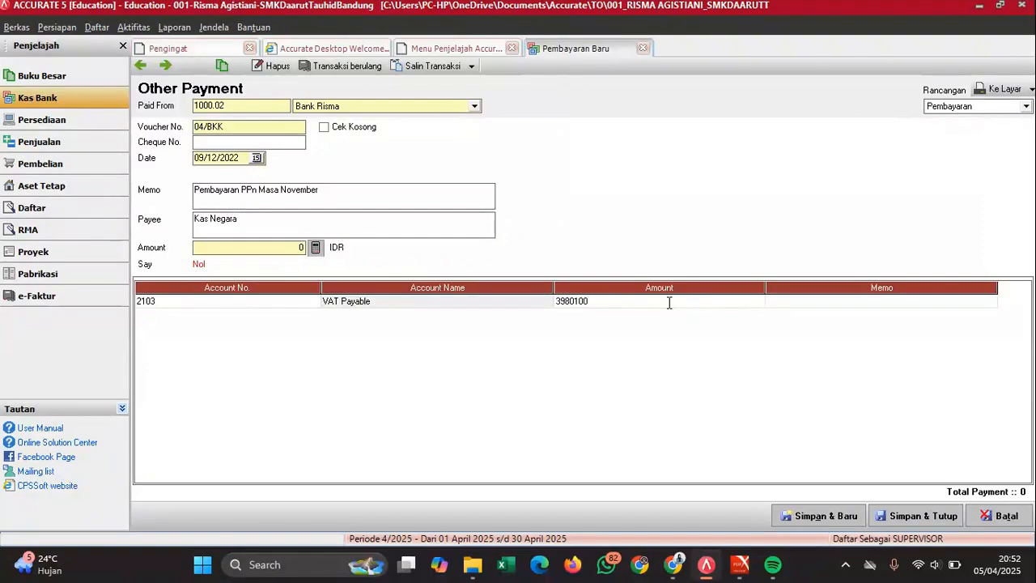
key("Tab")
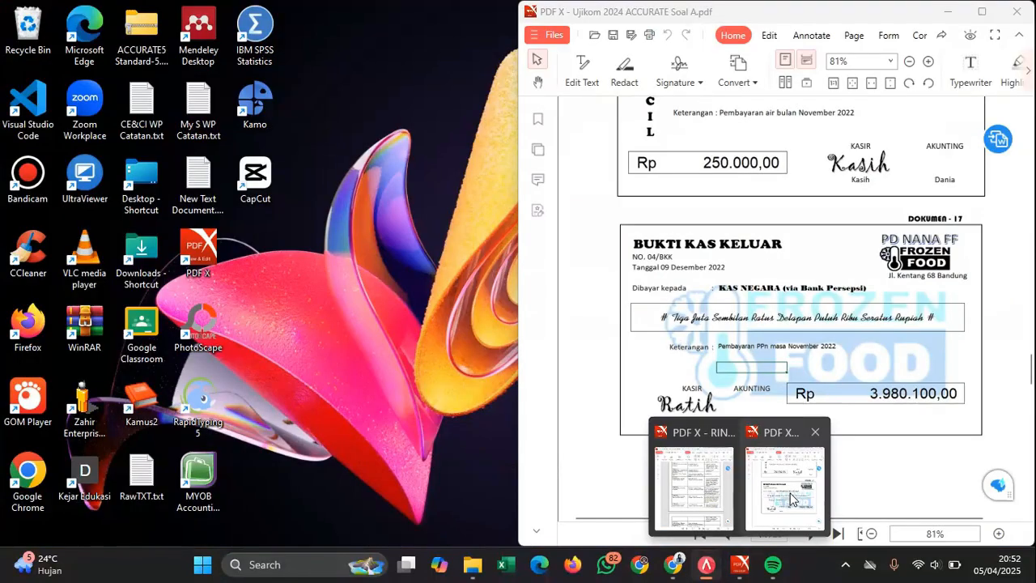
left_click(790, 496)
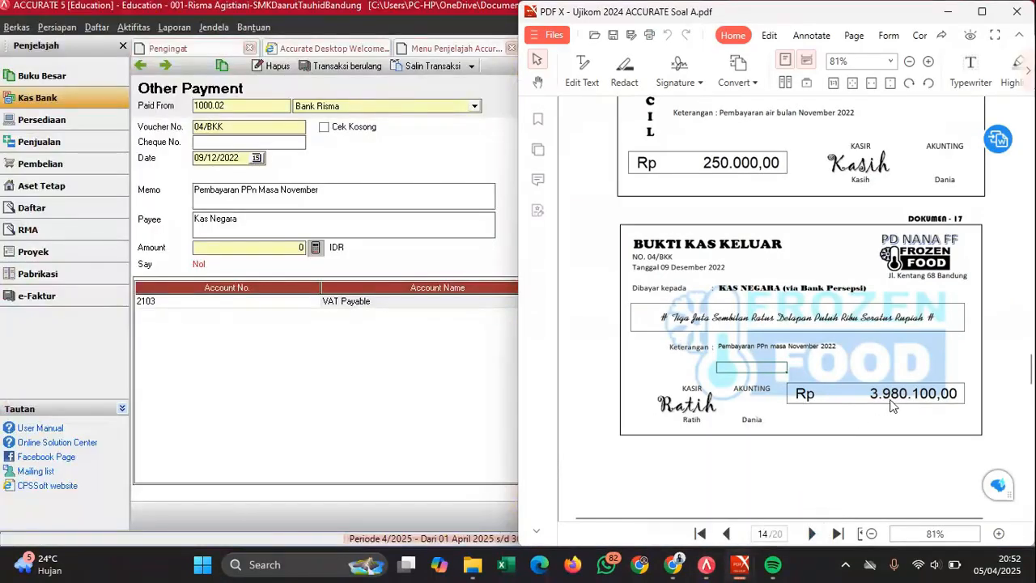
left_click(427, 366)
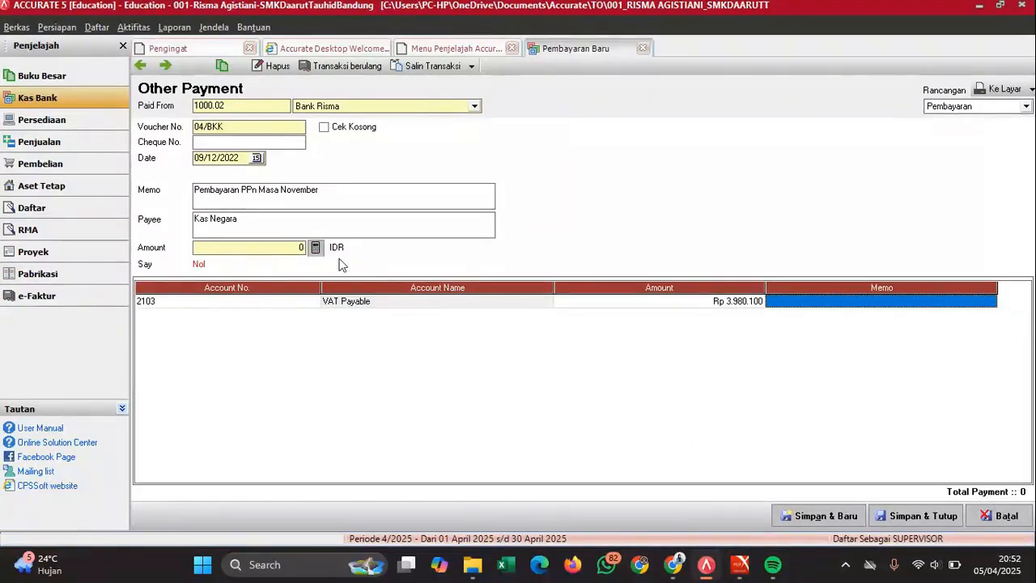
left_click(316, 252)
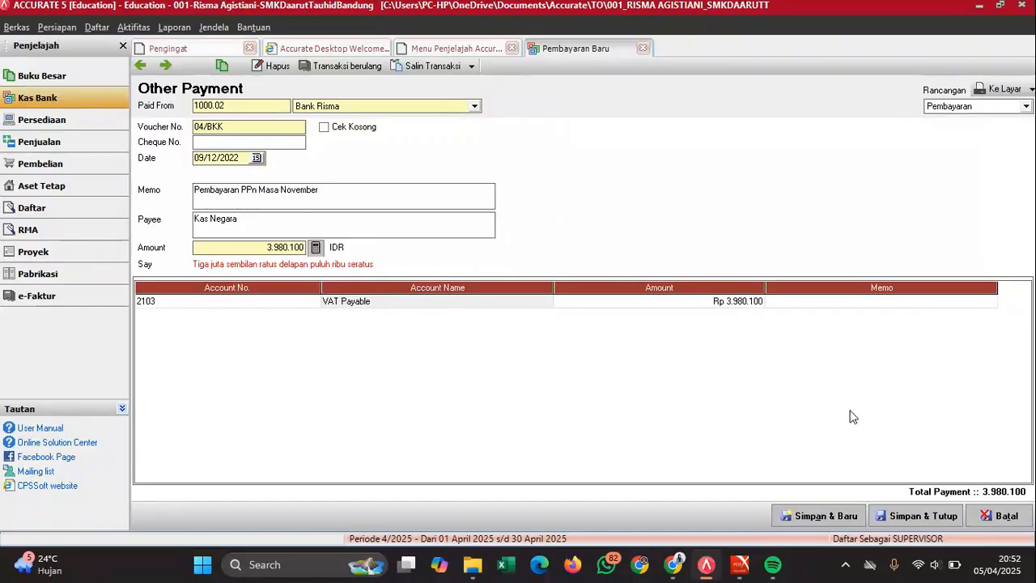
left_click(919, 515)
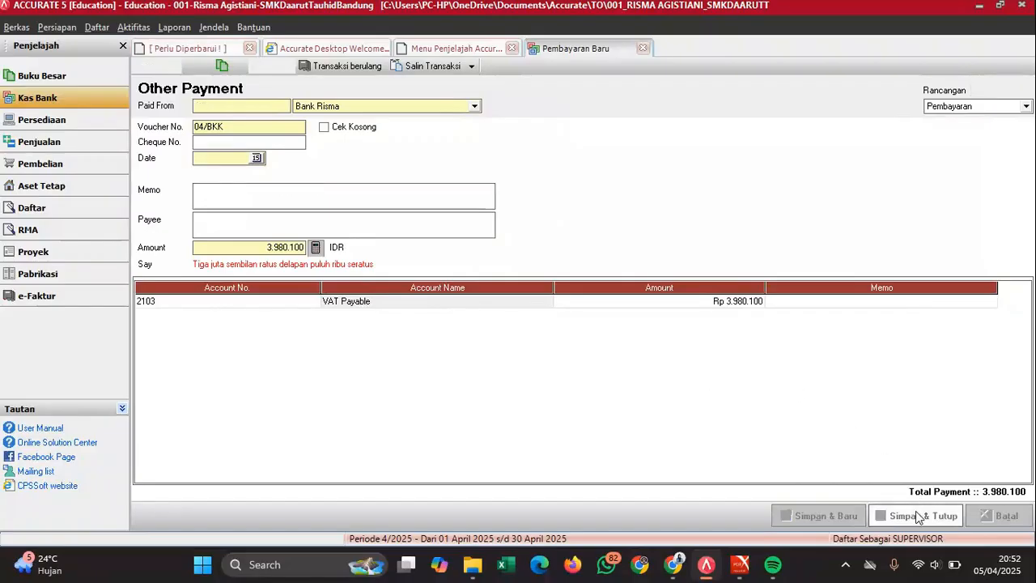
- Read the cash sale in the exam PDF and open the sales invoice form
left_click(741, 567)
left_click(787, 495)
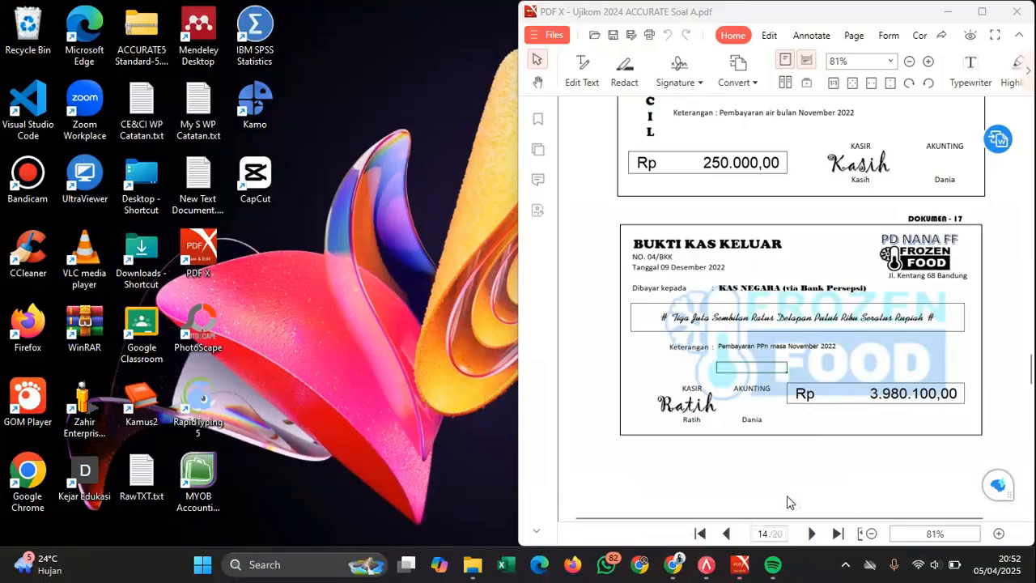
scroll(792, 336, "down", 5)
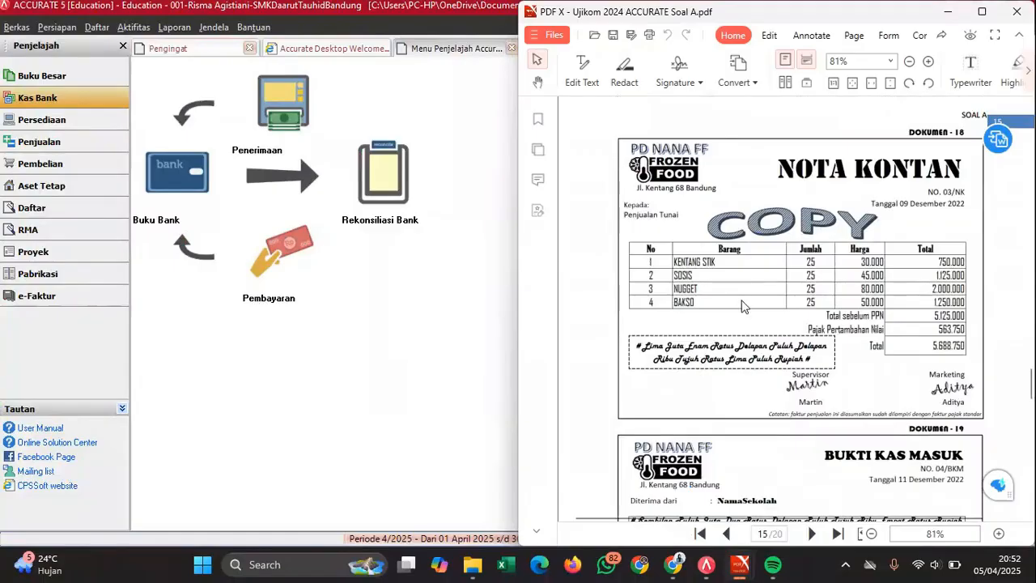
left_click(73, 146)
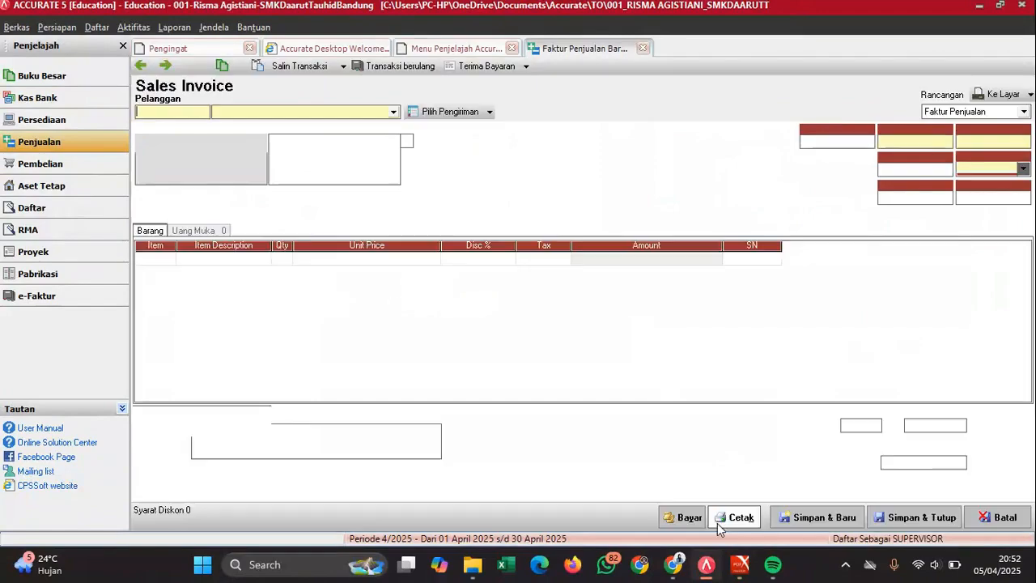
mouse_move(741, 571)
left_click(785, 510)
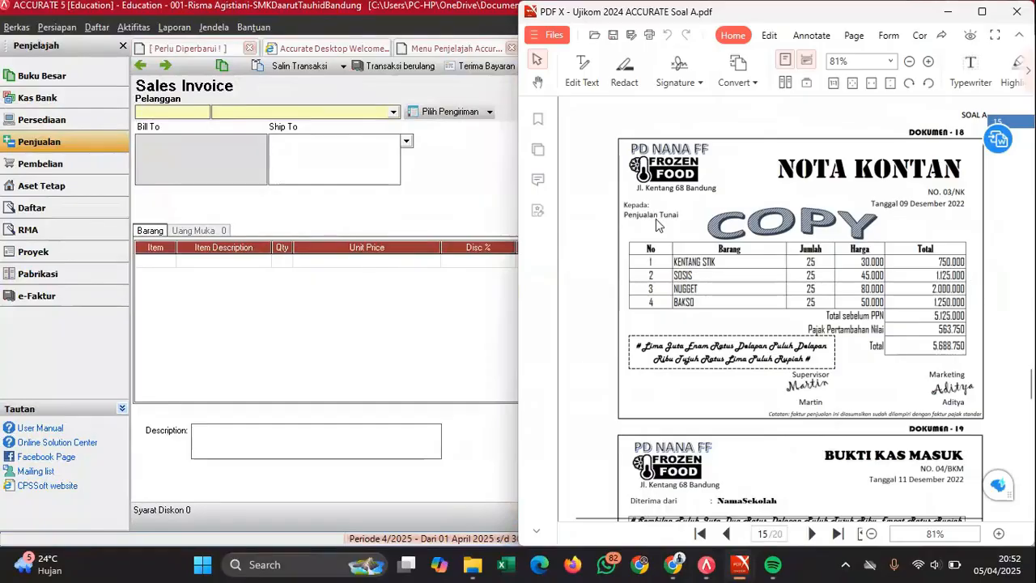
- Choose customer Penjualan Tunai, invoice number 03/NK, and invoice and ship dates 09/12/2022
left_click(359, 113)
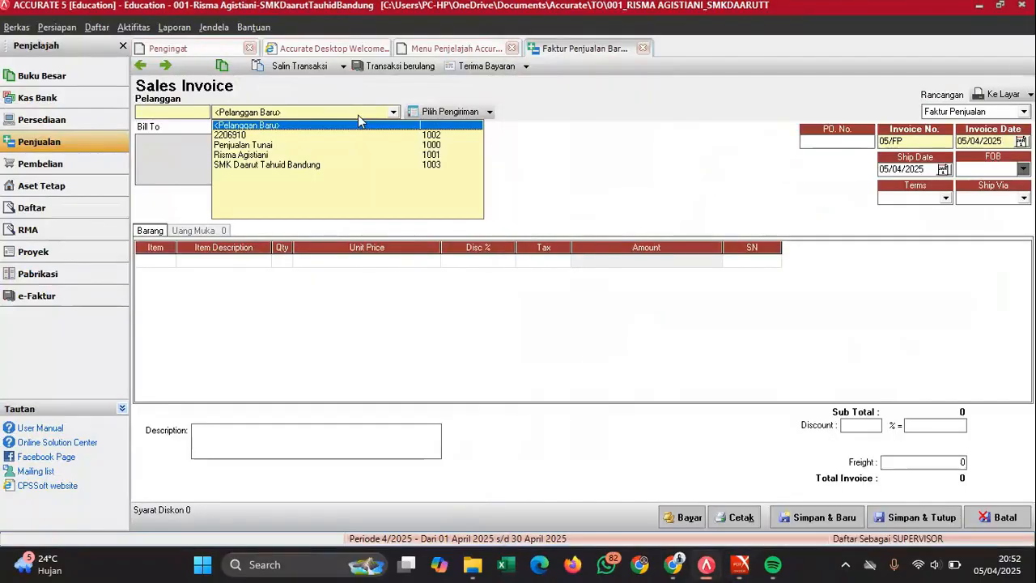
left_click(273, 146)
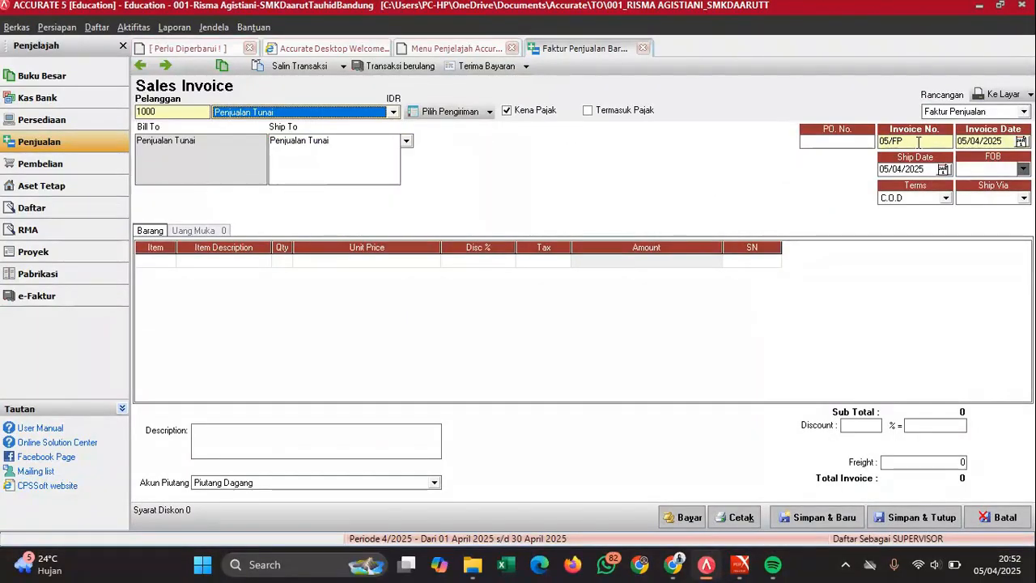
left_click(916, 140)
type("03")
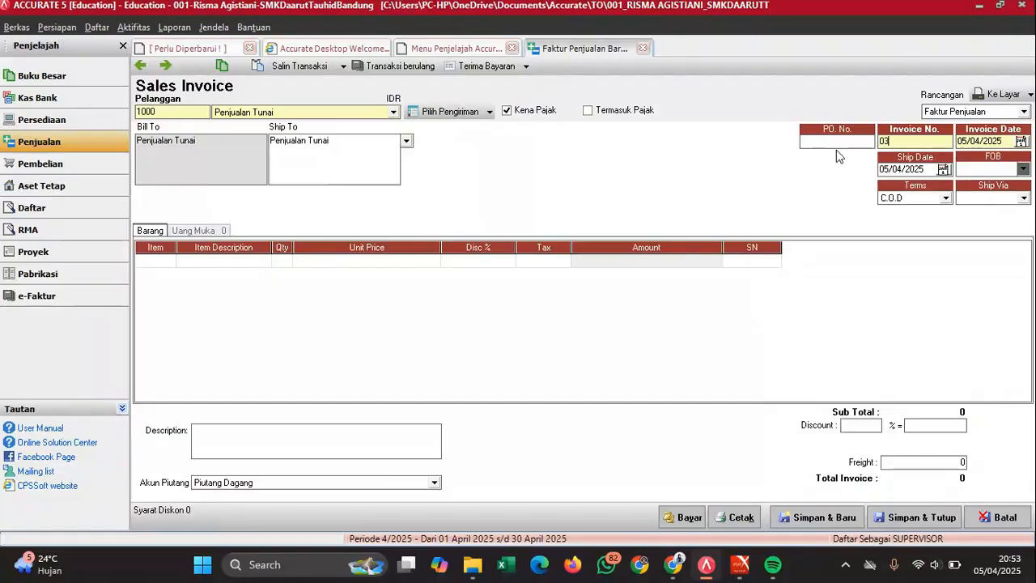
type("/NK")
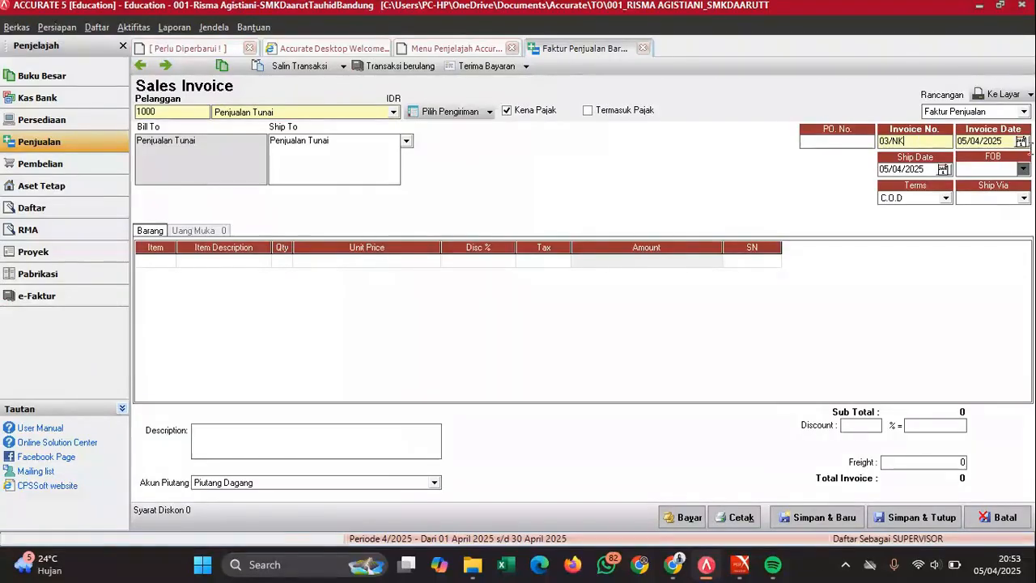
double_click(988, 141)
type("09/1")
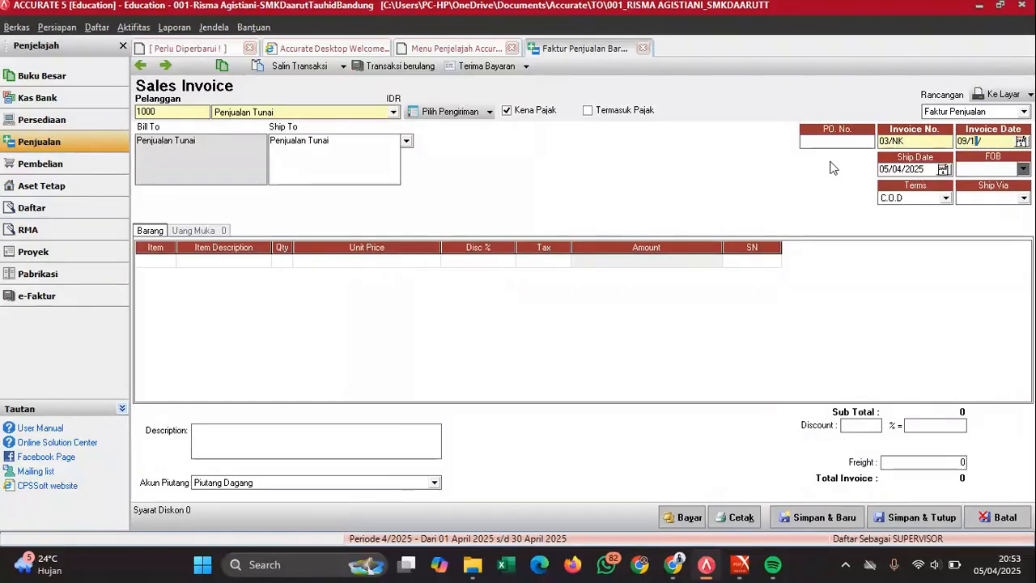
type("2/2022")
left_click_drag(920, 174, 866, 174)
type("09/")
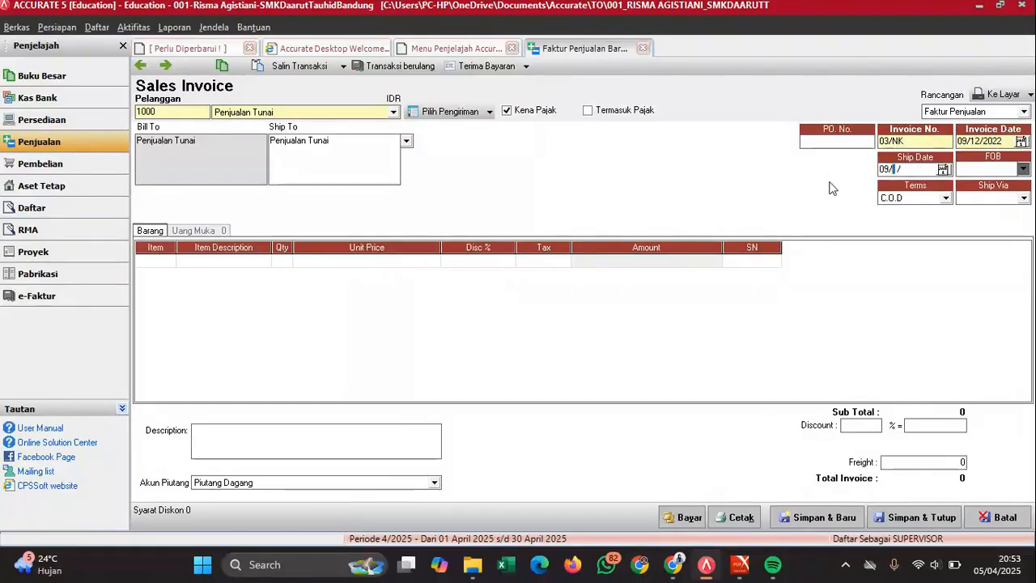
type("12/2022")
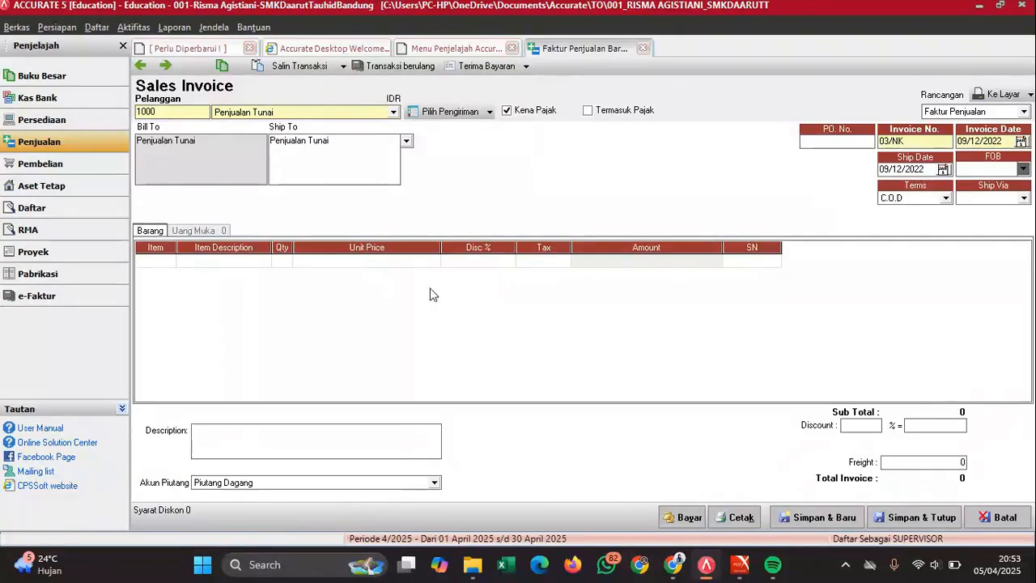
left_click(159, 261)
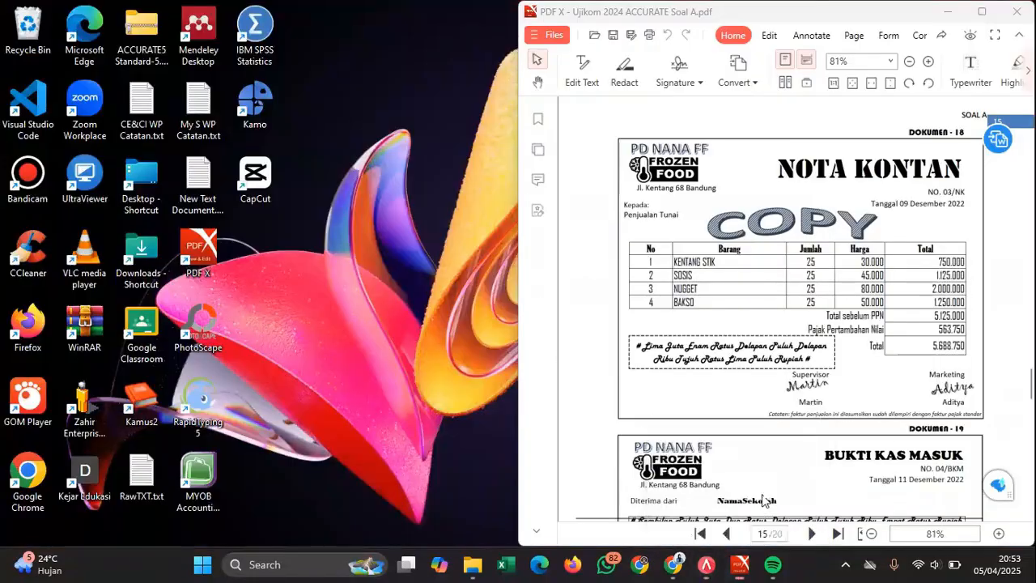
- Add KENTANG STIK as the first invoice line with quantity 25
left_click(762, 500)
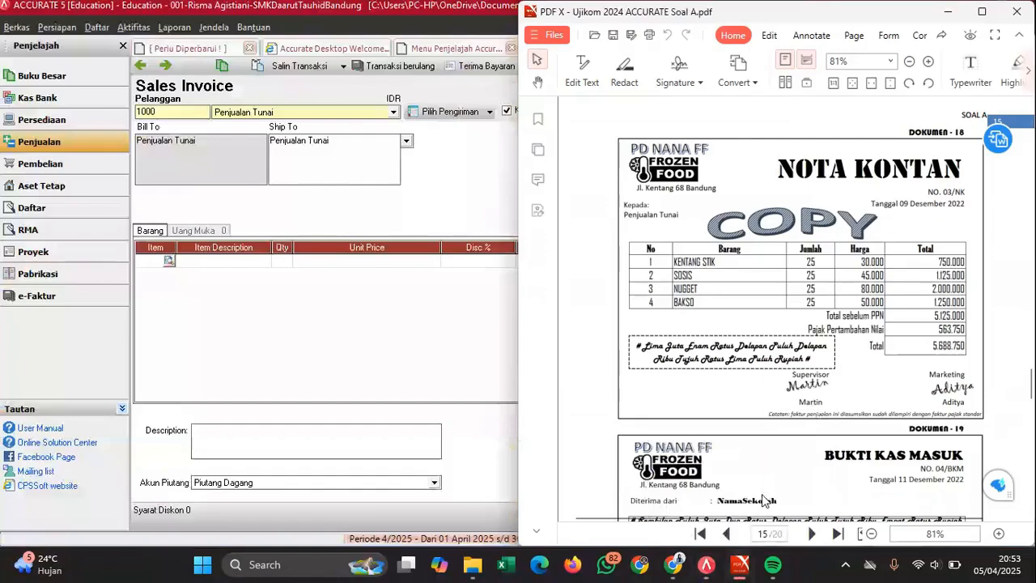
scroll(831, 339, "down", 1)
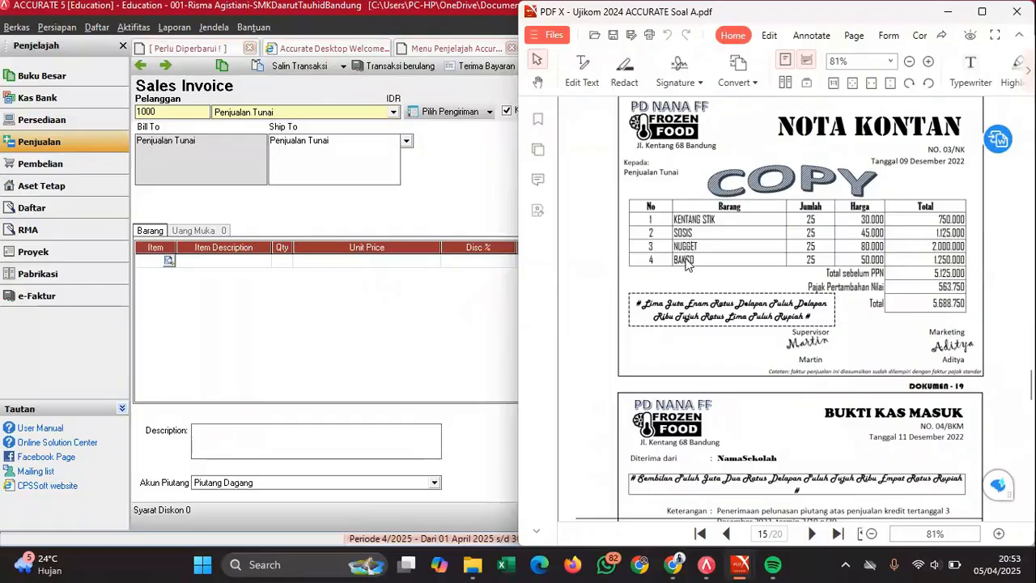
left_click(169, 260)
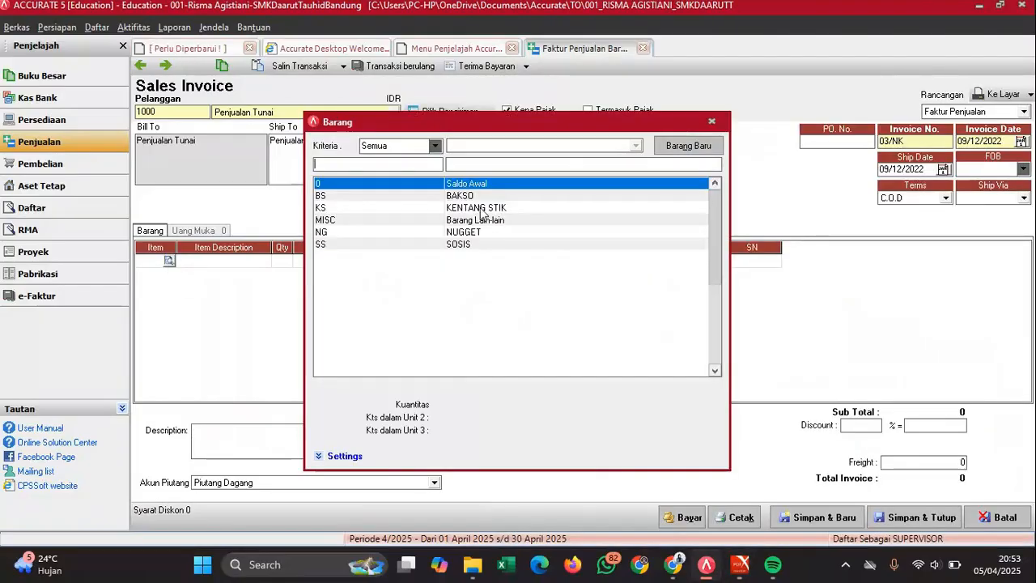
double_click(478, 207)
mouse_move(737, 571)
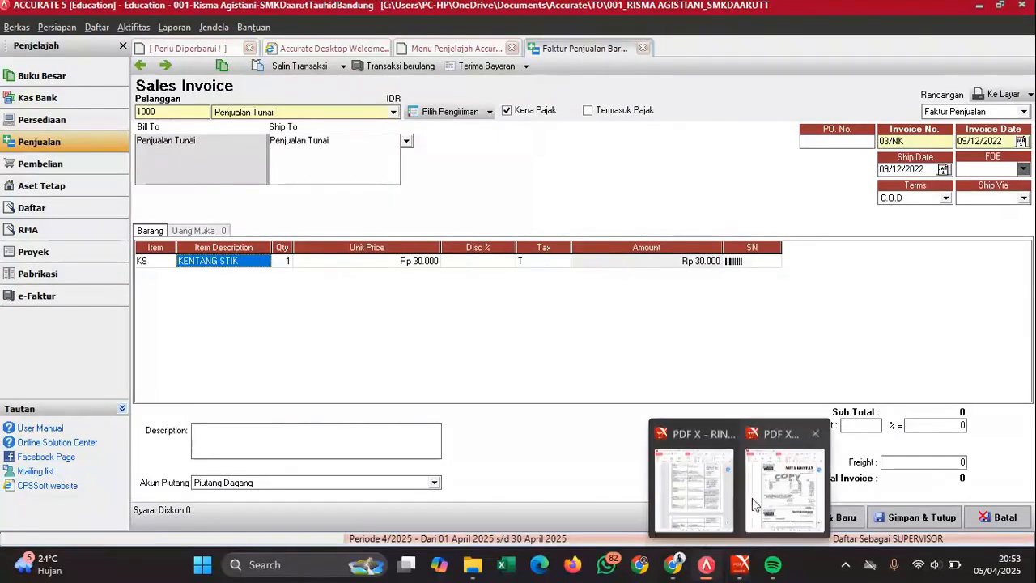
left_click(760, 490)
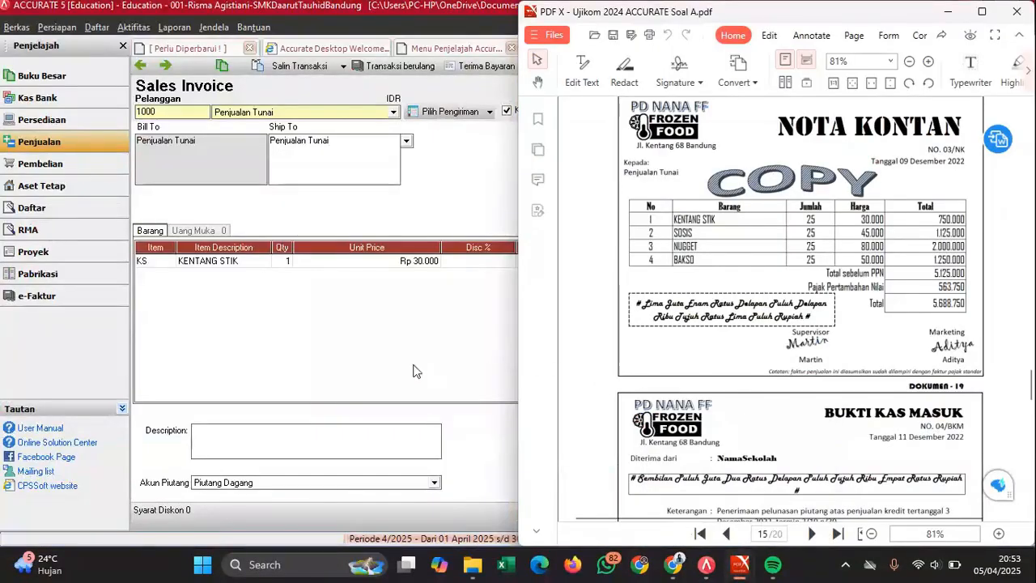
left_click(294, 267)
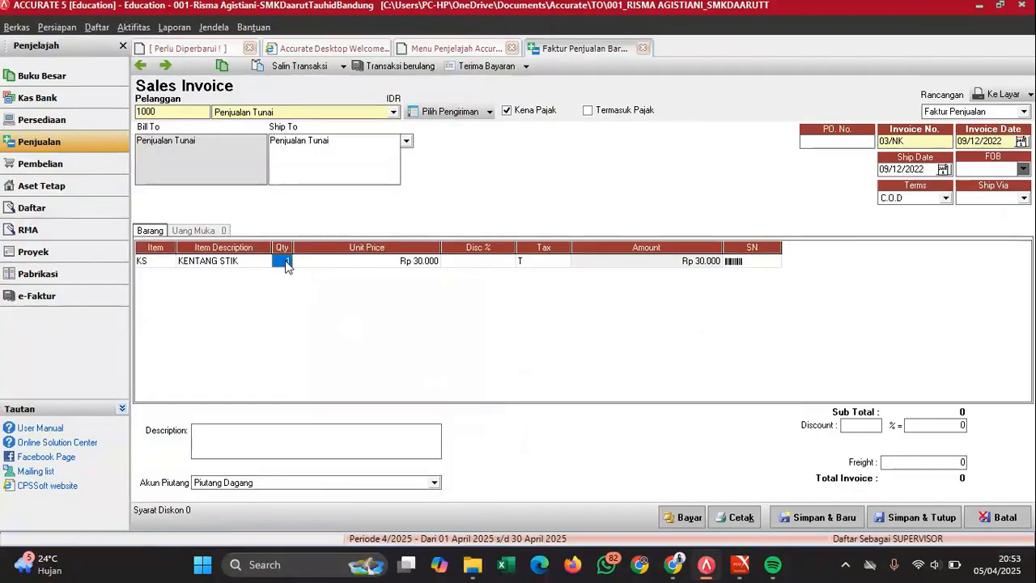
type("25")
key("Tab")
key("Tab")
key("Tab")
key("Tab")
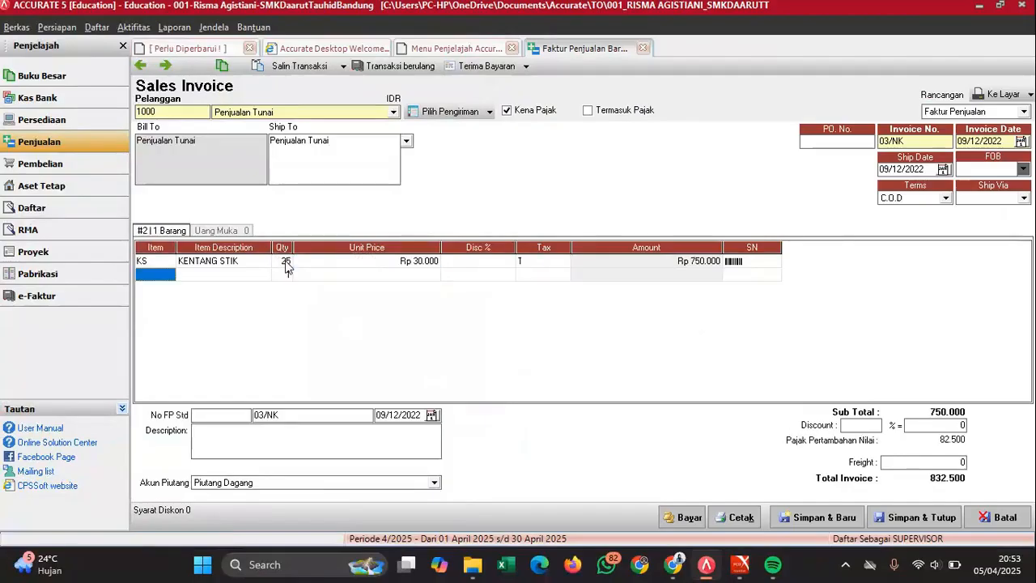
- Add SOSIS and NUGGET lines, each with quantity 25
left_click(162, 276)
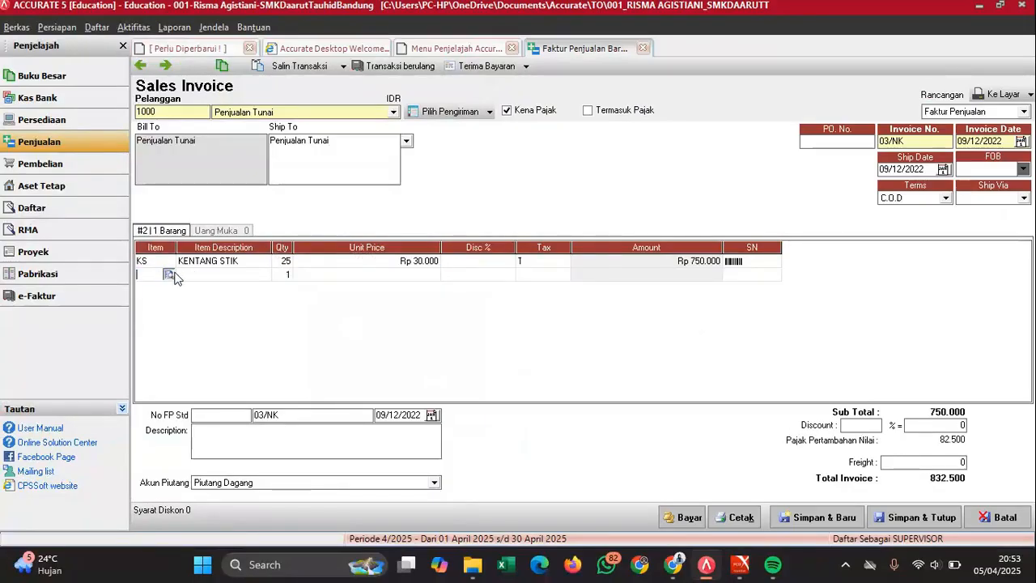
left_click(168, 274)
double_click(462, 245)
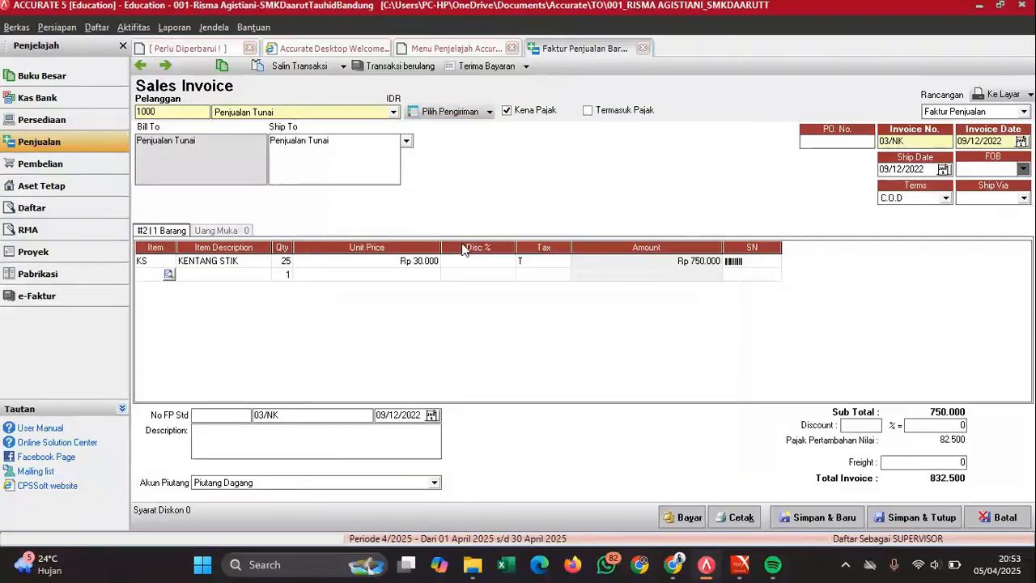
left_click(283, 276)
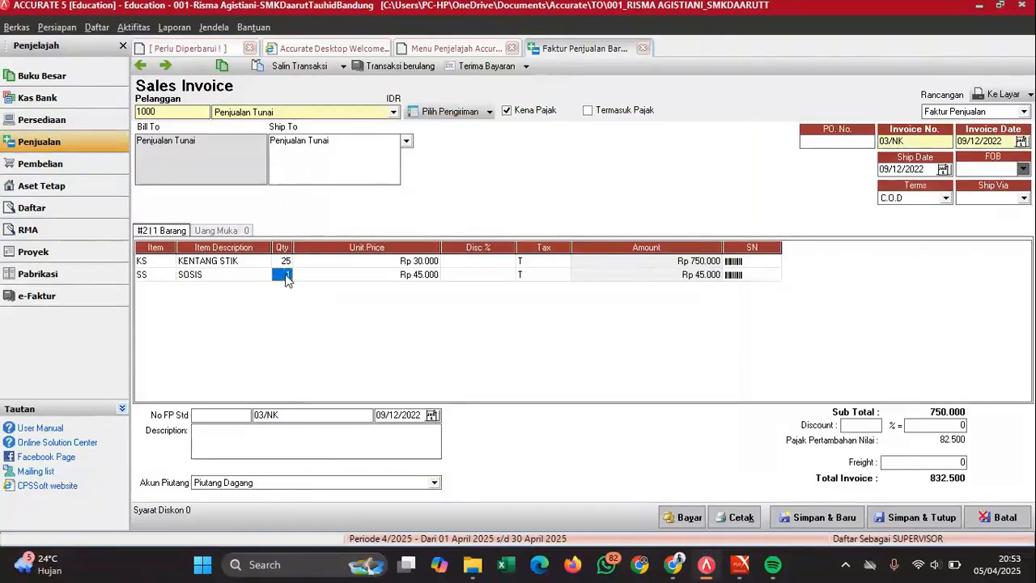
type("25")
key("Tab")
key("Tab")
key("Tab")
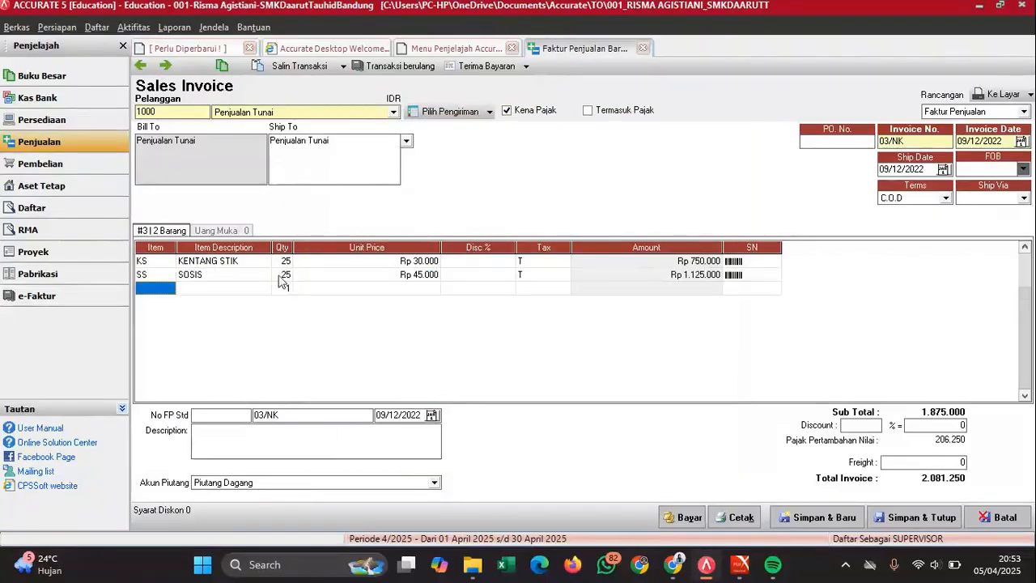
left_click(165, 289)
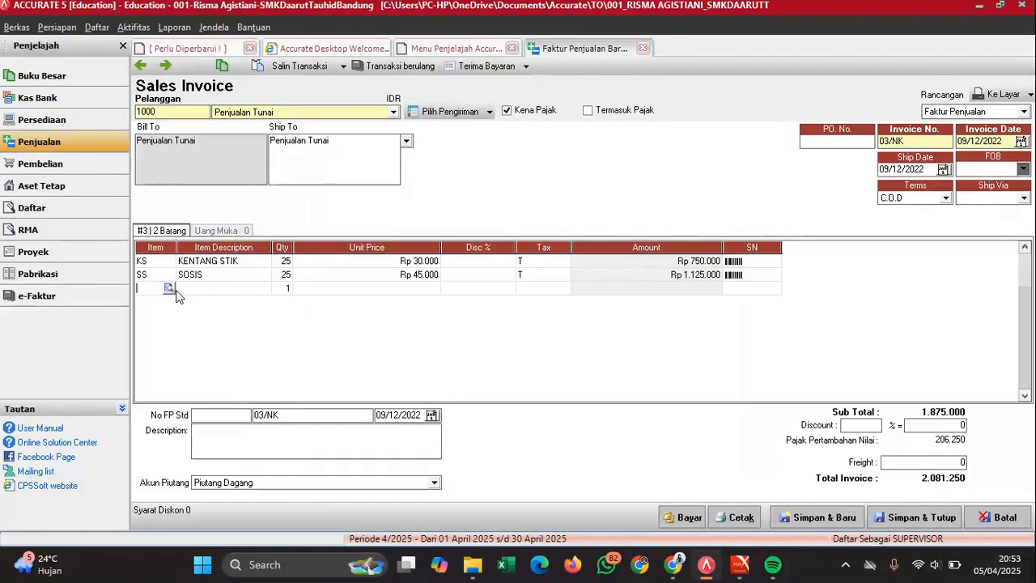
left_click(169, 289)
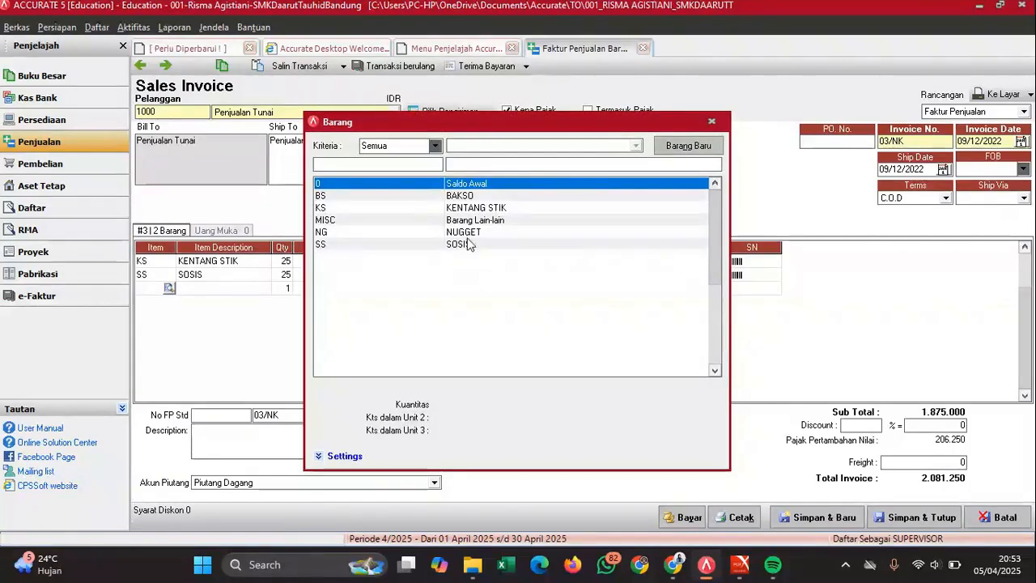
double_click(465, 233)
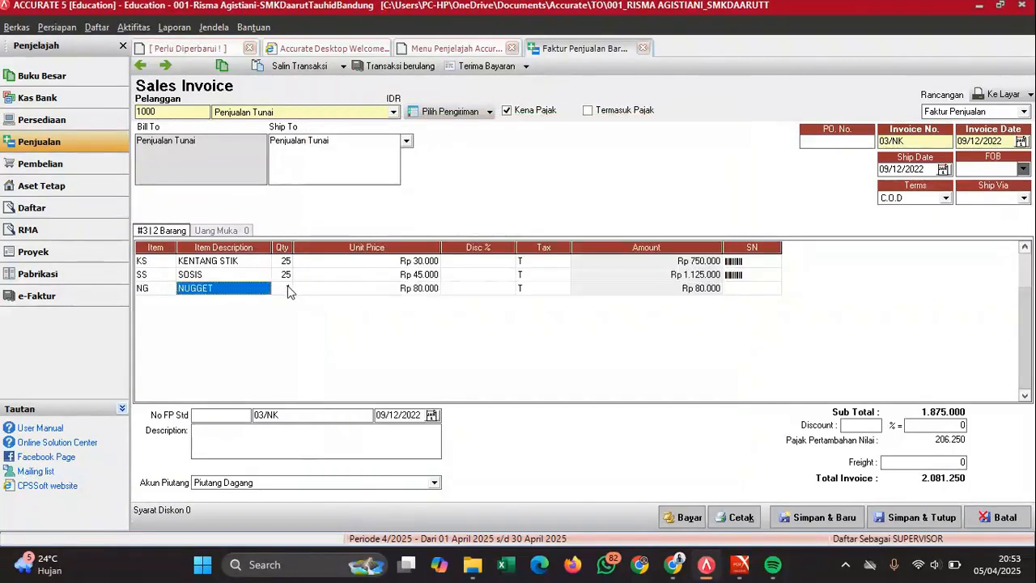
left_click(281, 289)
type("25")
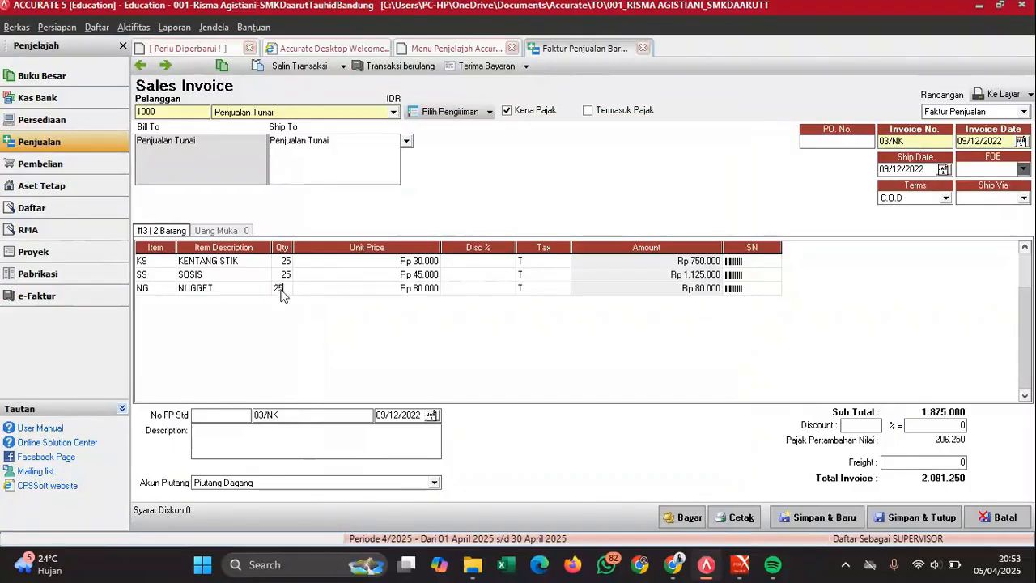
key("Tab")
key("Tab")
key("Tab")
key("Tab")
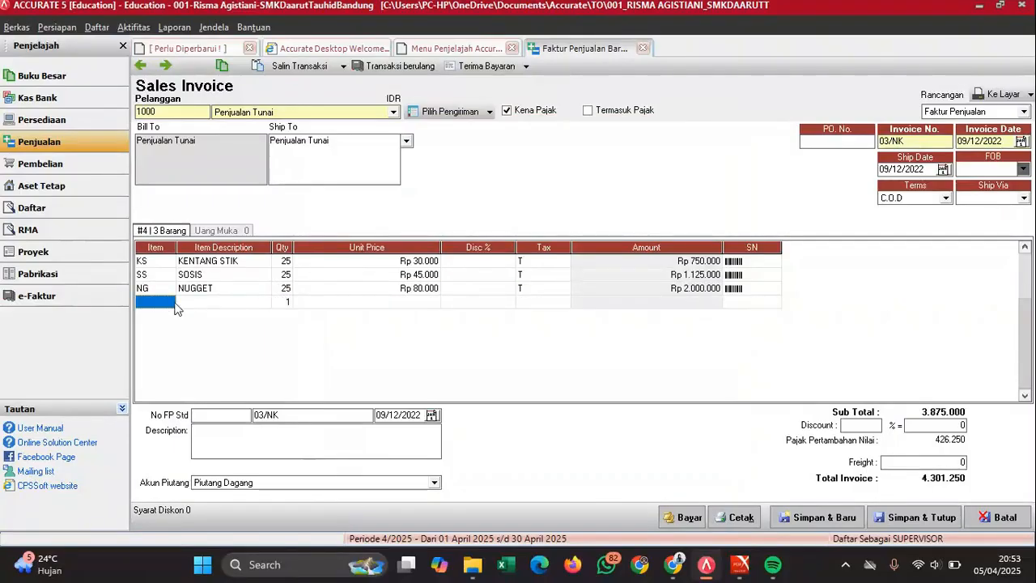
- Add BAKSO with quantity 25, drop the empty row, and check the 5.688.750 total against the PDF
left_click(172, 306)
left_click(169, 301)
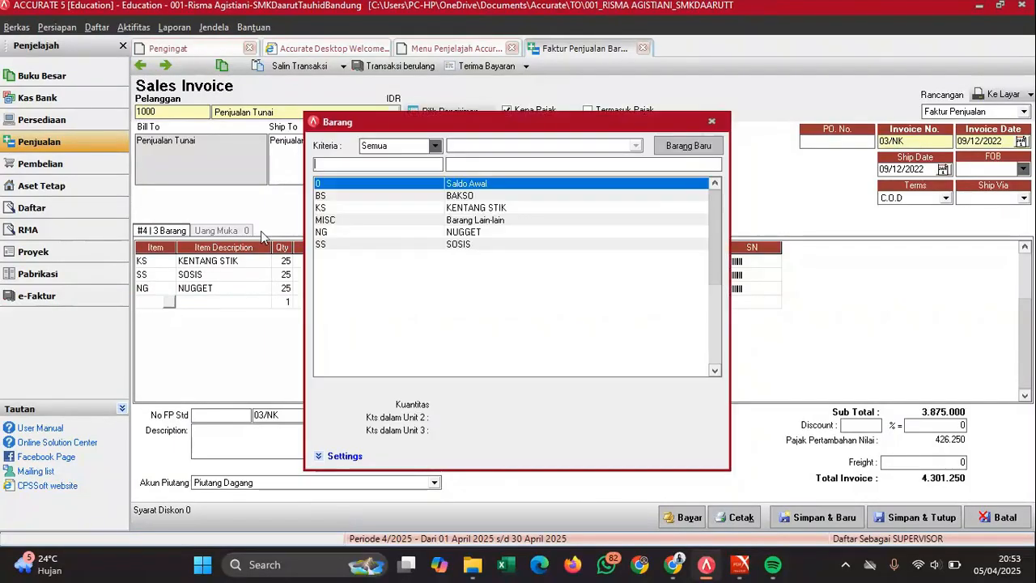
double_click(470, 197)
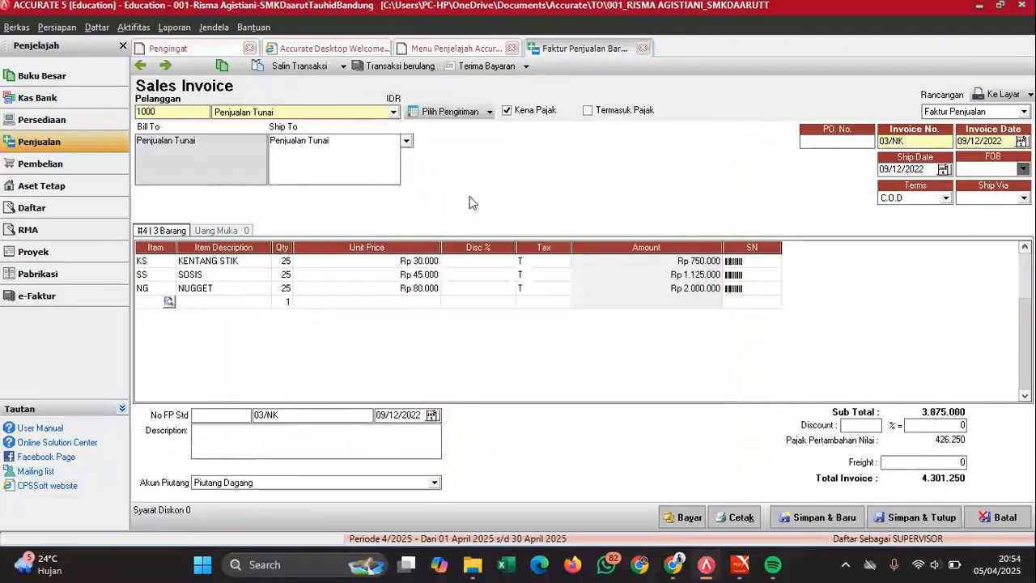
left_click(285, 304)
type("25")
key("Tab")
key("Tab")
key("Tab")
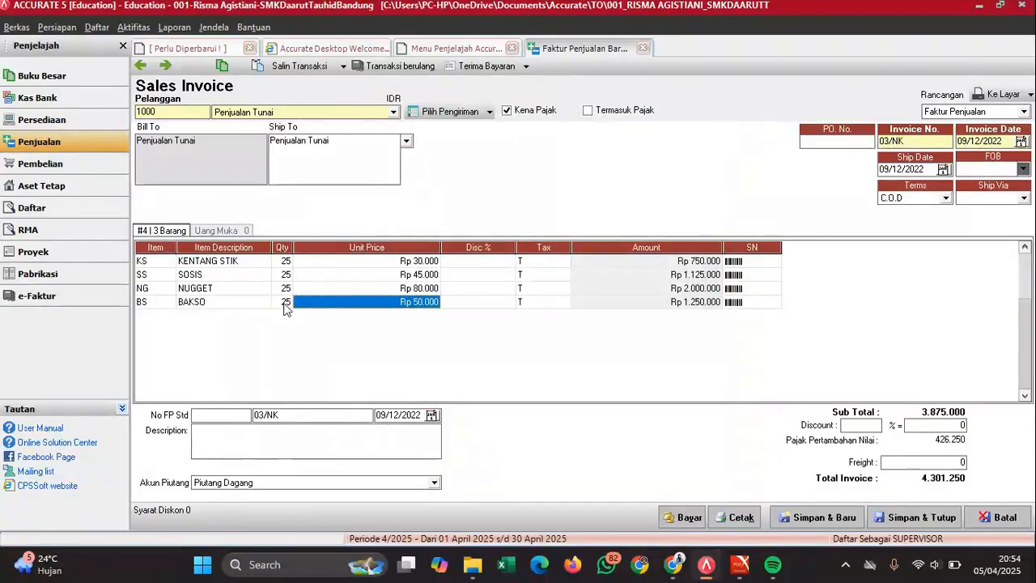
key("Tab")
left_click(274, 304)
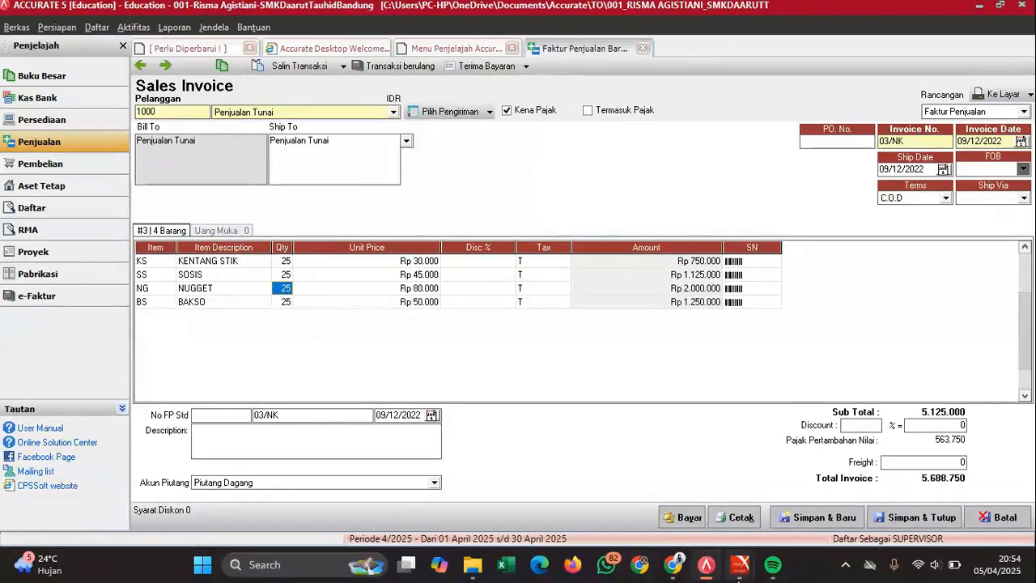
mouse_move(745, 558)
left_click(793, 443)
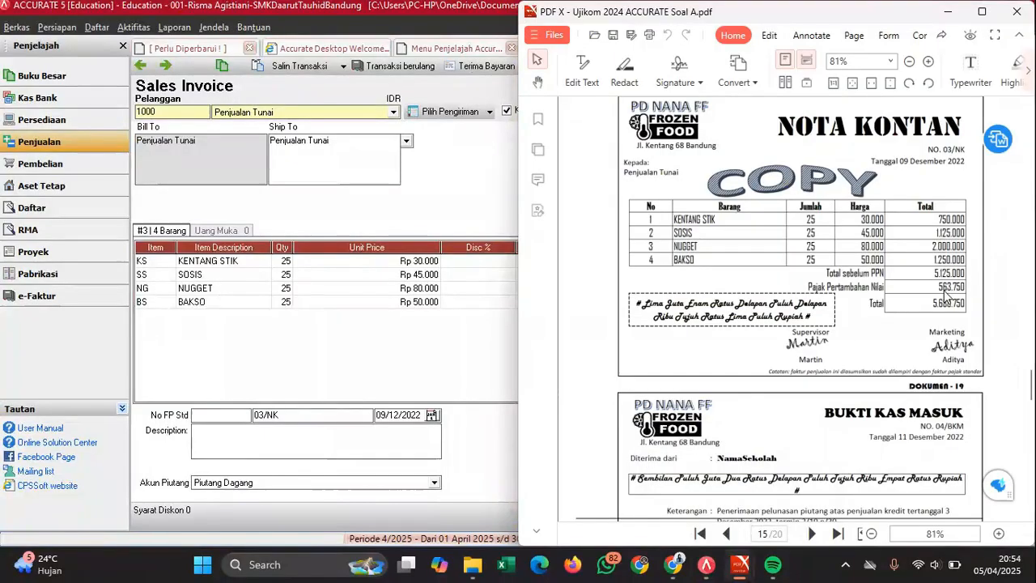
left_click(490, 365)
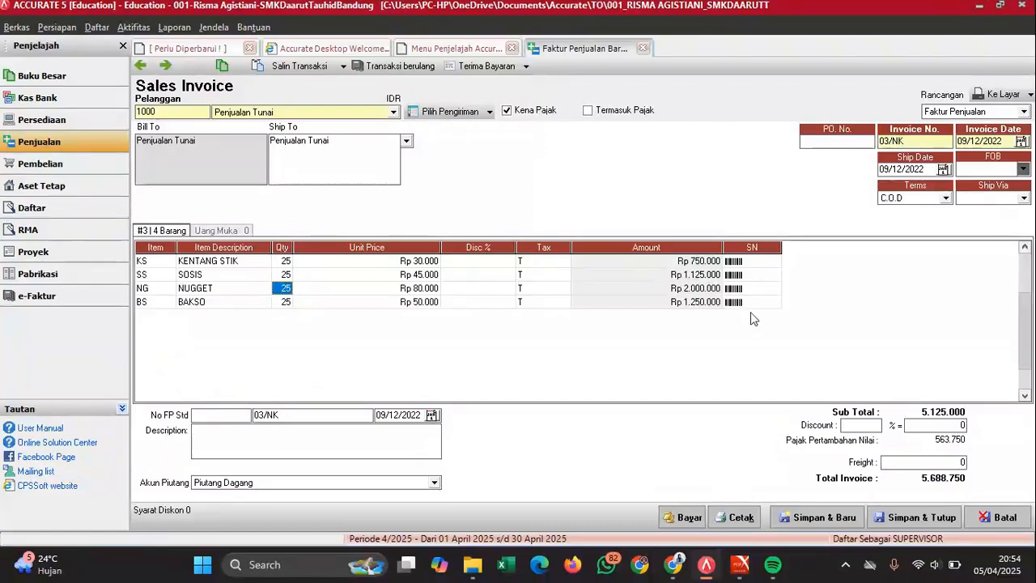
- Pay invoice 03/NK with payment and cheque dates 09/12/2022 and memo 'Penjualan tunai 9 Des'
left_click(682, 512)
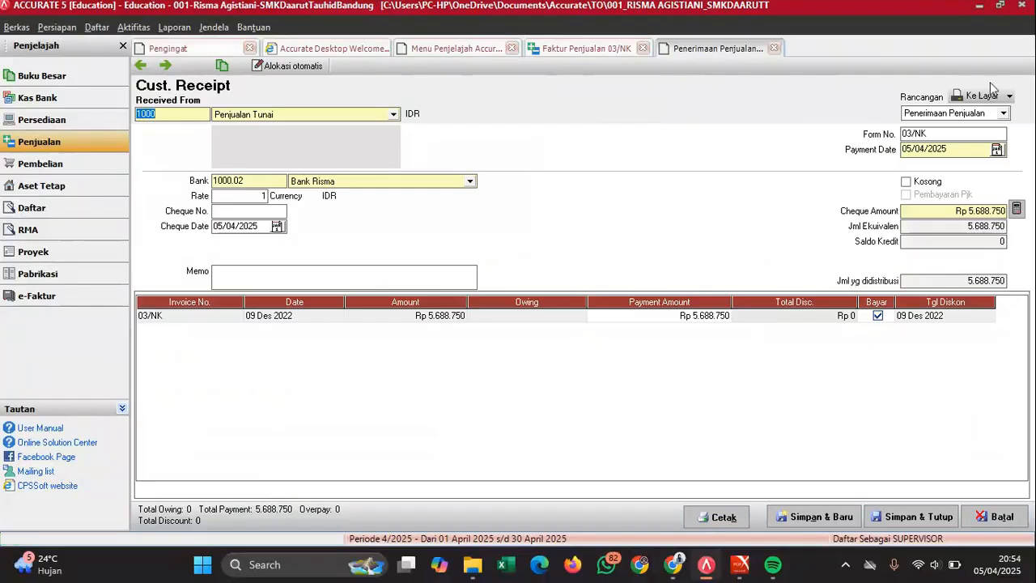
left_click(944, 148)
type("09/12/2022")
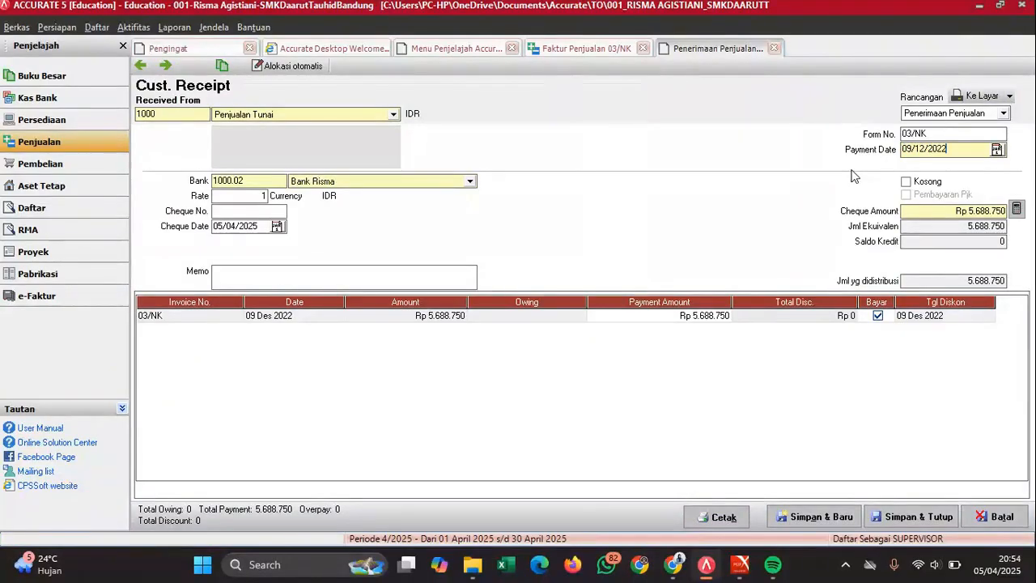
left_click(256, 227)
type("09/12/2")
left_click(256, 281)
type("Penjualan tunai 9 Des")
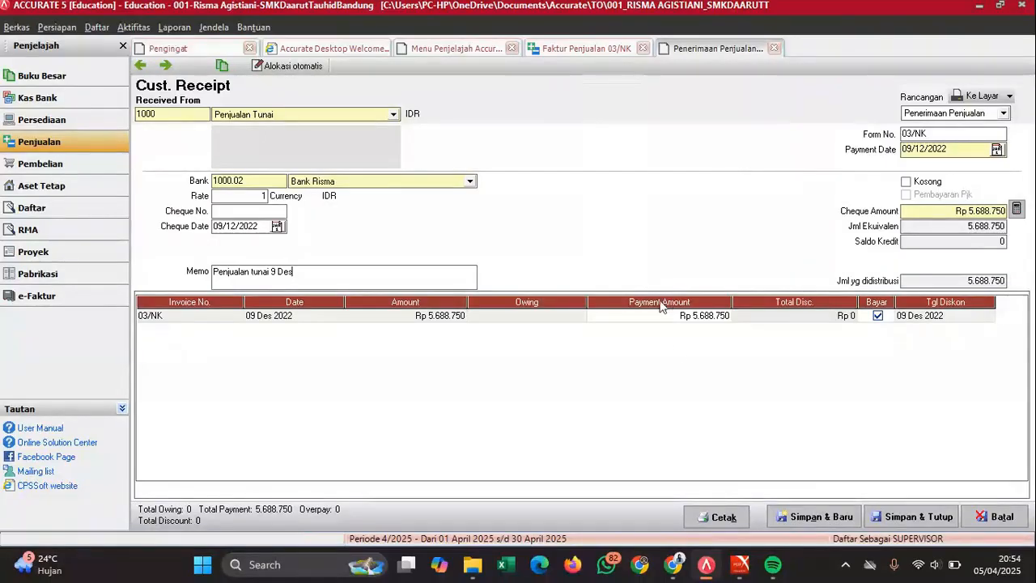
- Save the receipt and the PAID invoice, then show voucher 04/BKM in the exam PDF
left_click(904, 515)
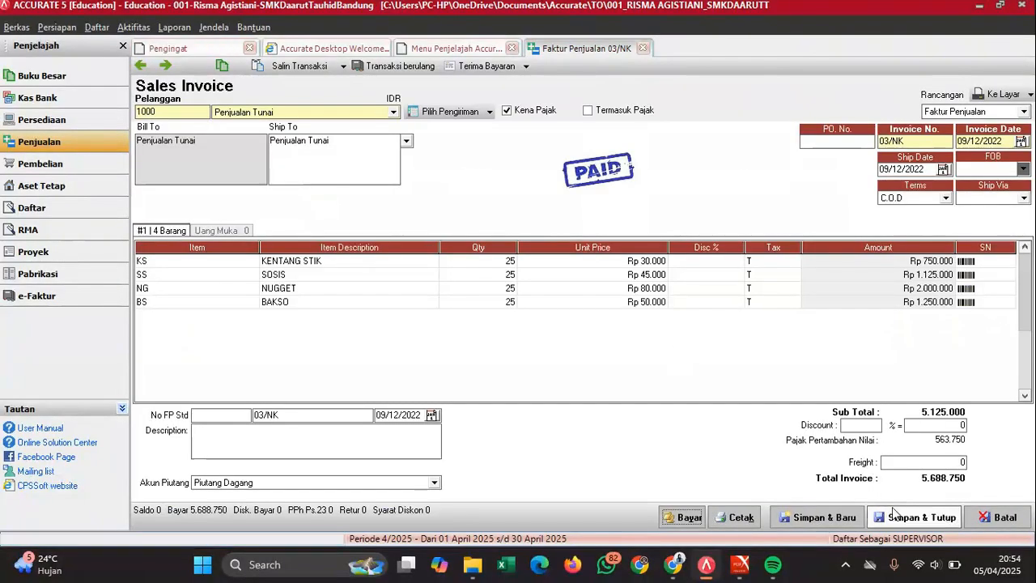
left_click(901, 519)
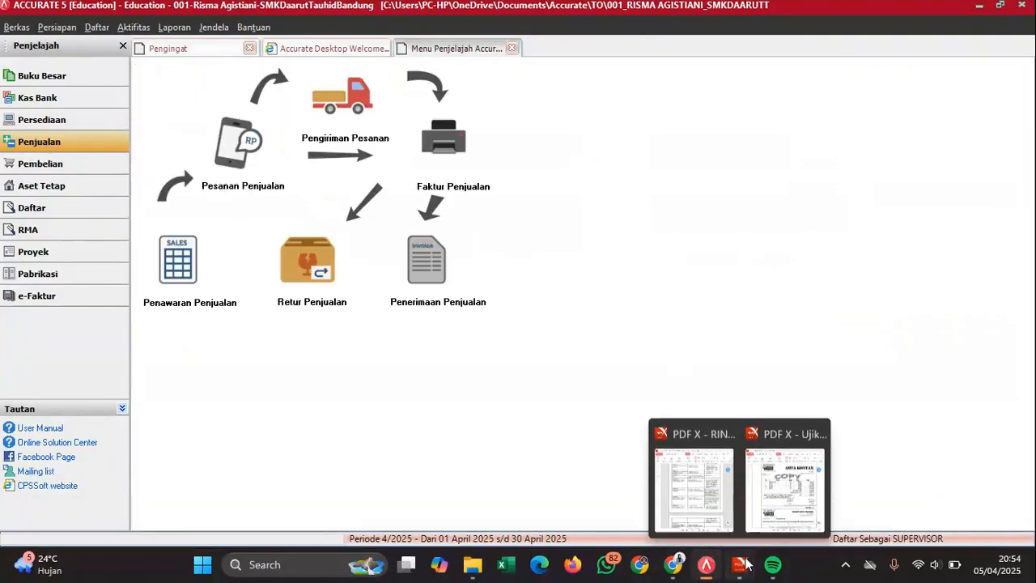
left_click_drag(745, 560, 773, 555)
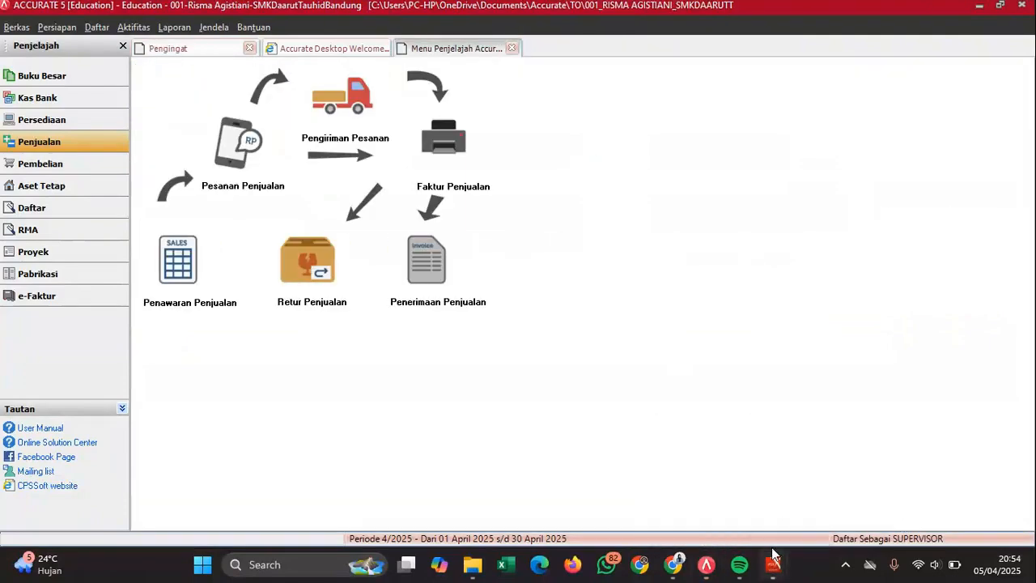
left_click(800, 500)
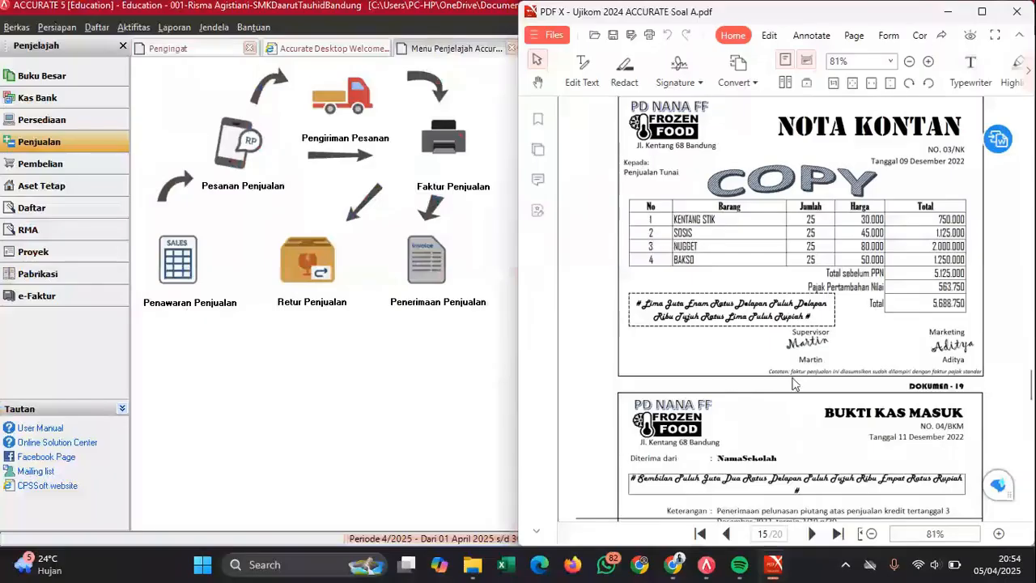
scroll(798, 414, "down", 3)
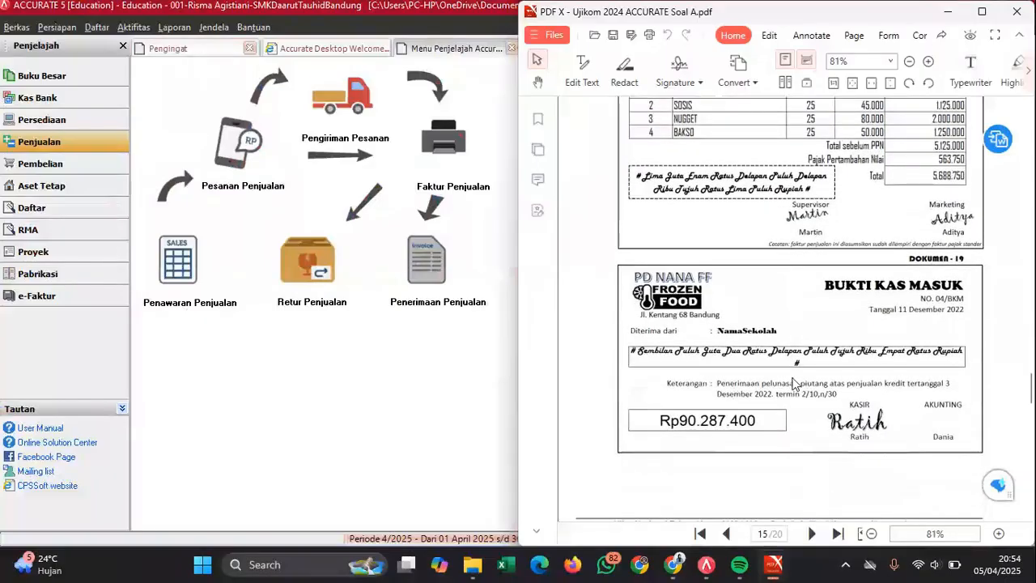
scroll(793, 376, "down", 3)
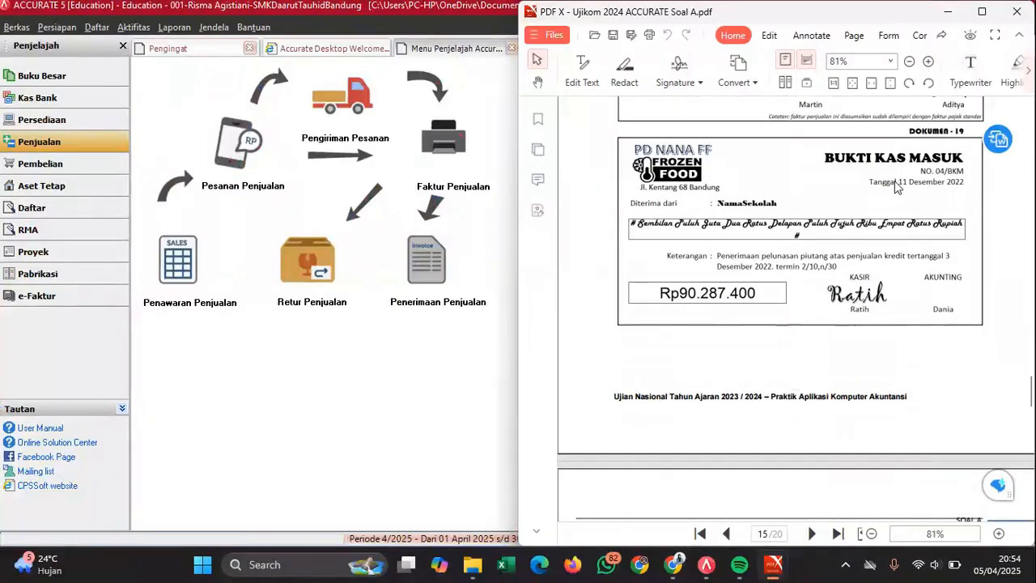
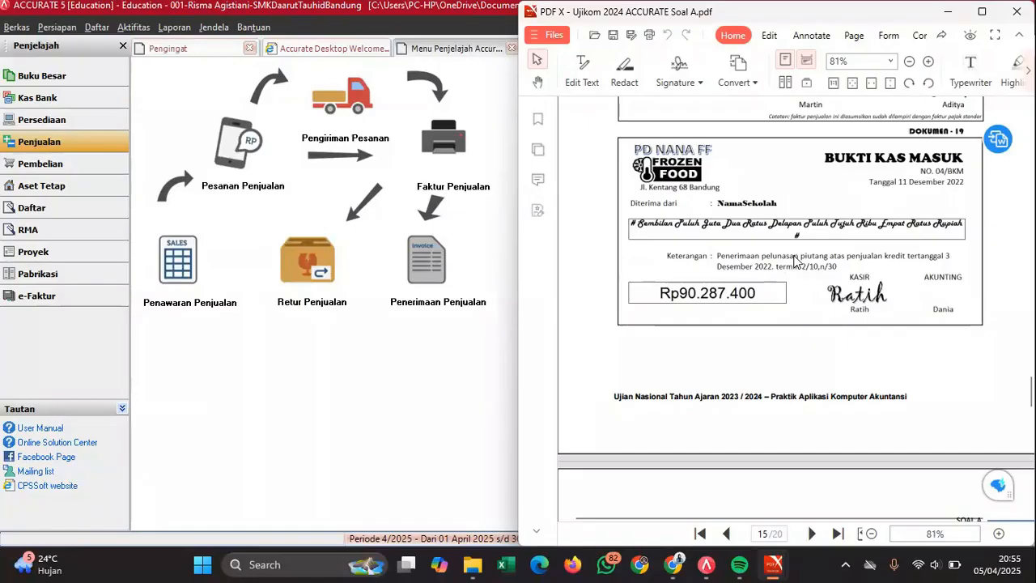
- Open a new Penerimaan Penjualan customer receipt from the Penjualan explorer
left_click(447, 283)
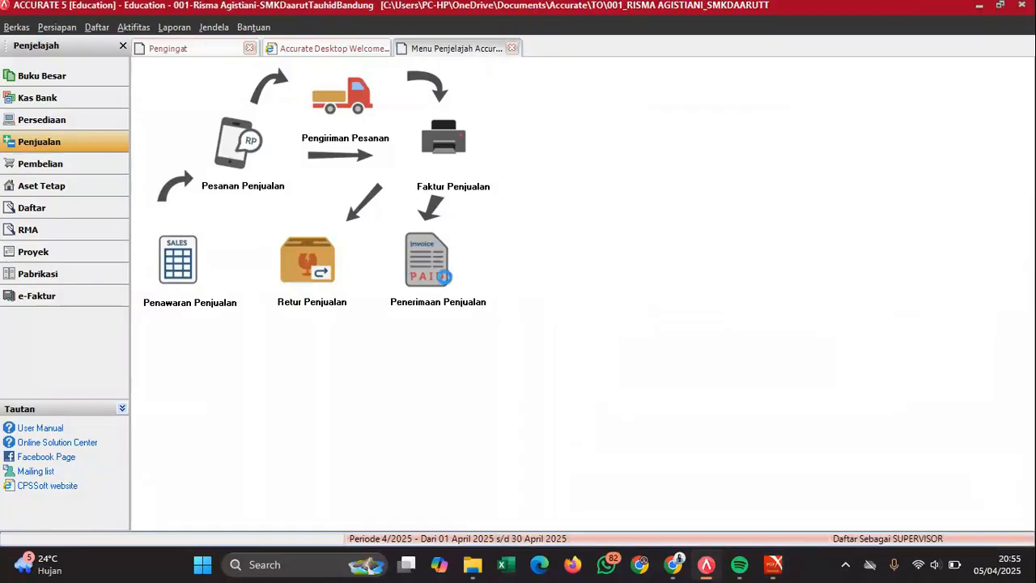
- Choose SMK Daarut Tahuid Bandung as the payer and set form number 04/BKM
left_click(341, 115)
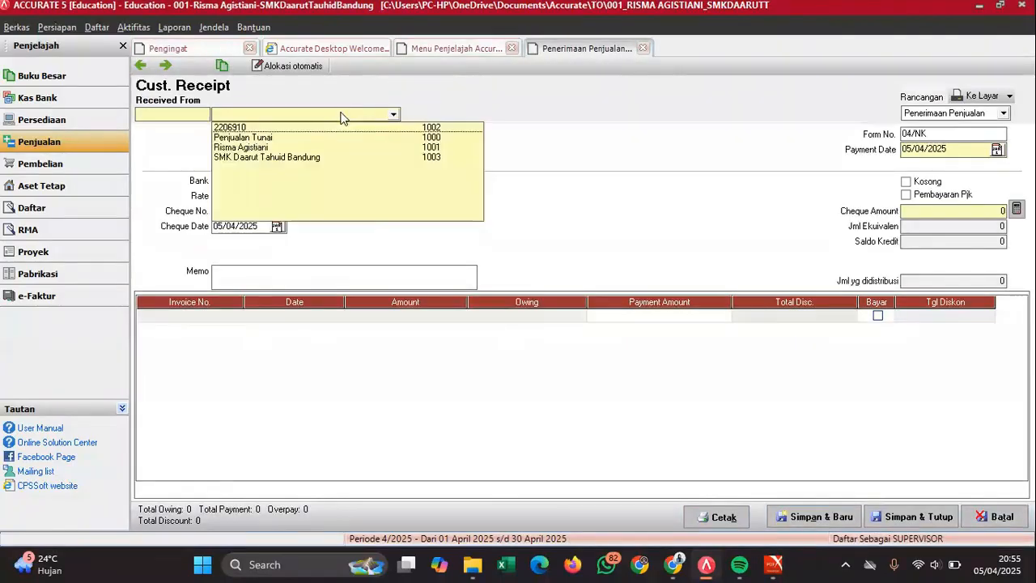
left_click(263, 157)
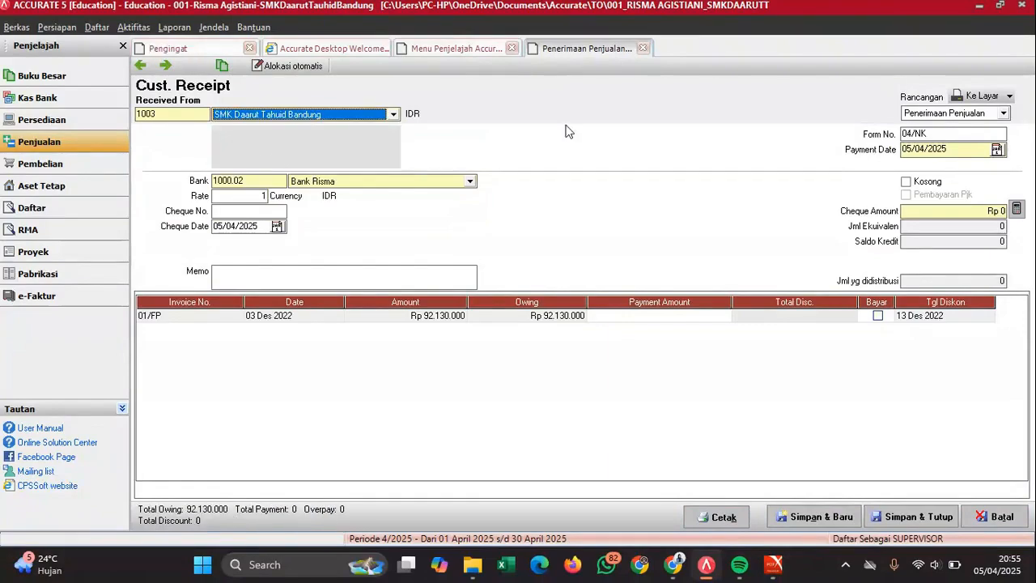
mouse_move(774, 564)
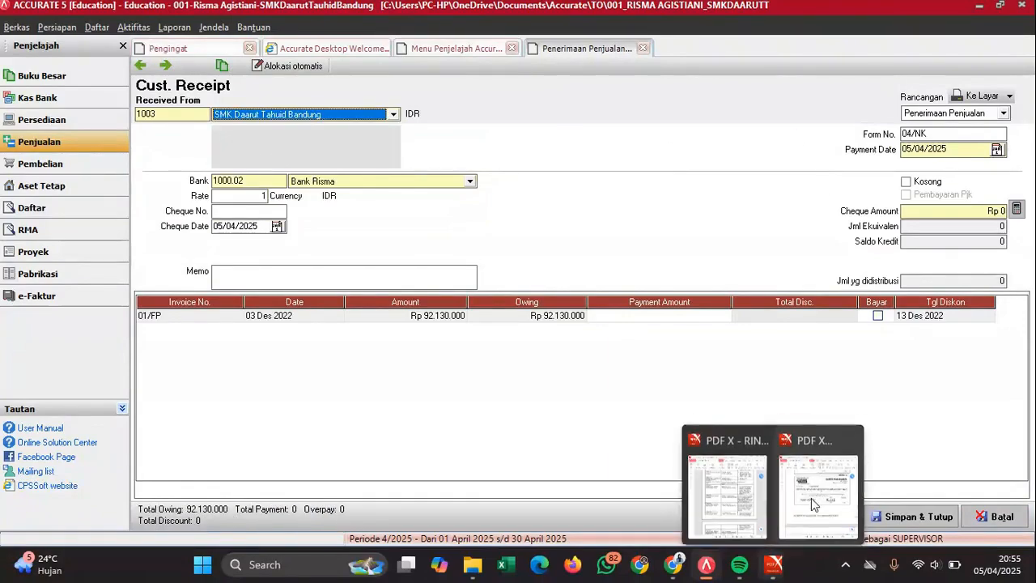
left_click(822, 474)
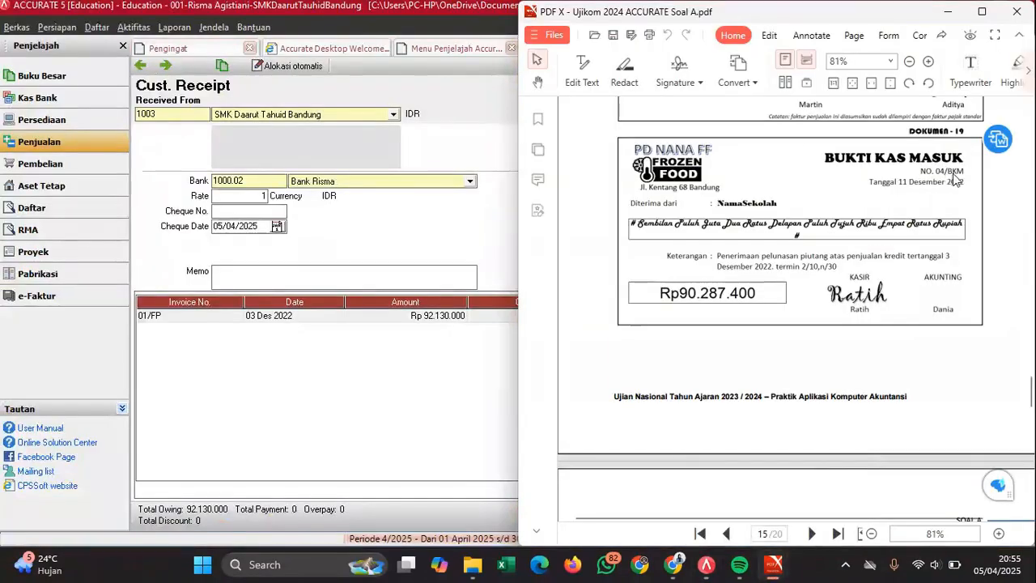
left_click(460, 245)
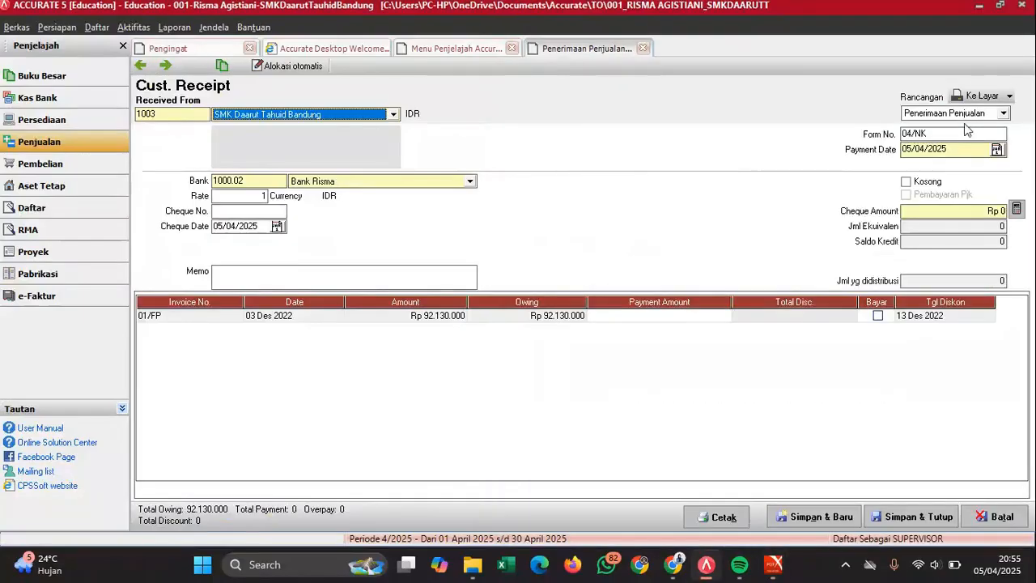
left_click_drag(923, 135, 873, 138)
key("BackSpace")
key("Delete")
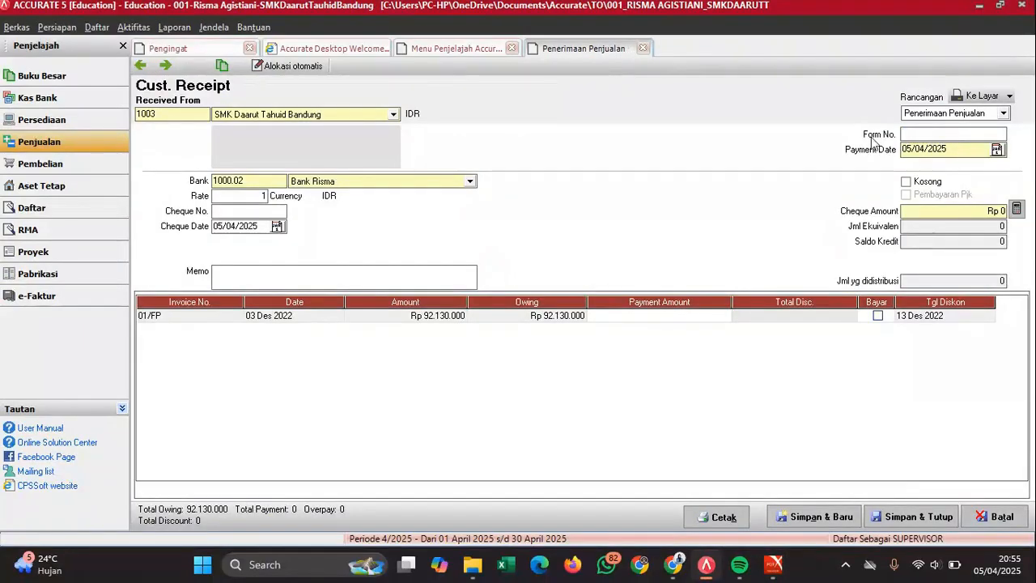
type("04/BKM")
- Set the payment and cheque dates to 11/12/2022
left_click(973, 151)
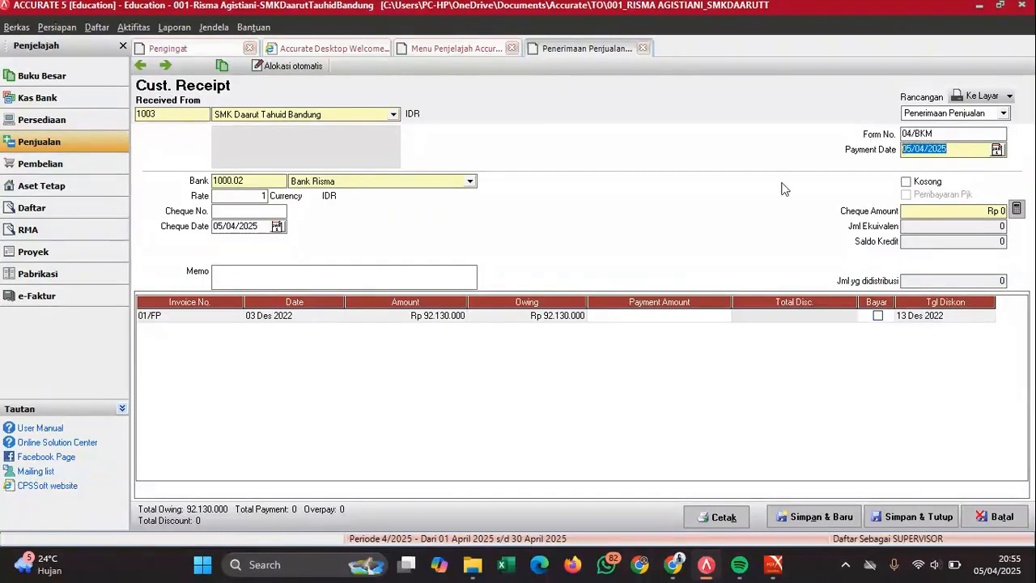
type("11/2")
type("2/2022")
left_click_drag(265, 226, 145, 259)
type("11/12/2022")
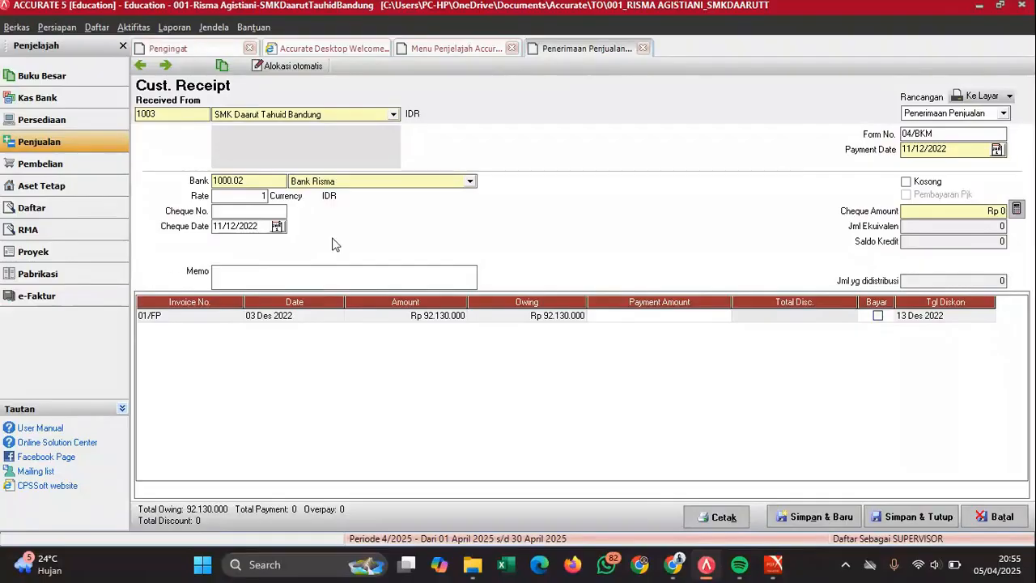
- Enter memo 'Pelunasan piutang tanggal 3 Desember, SMK DTB' and mark invoice 01/FP paid
left_click(424, 274)
type("Pelunasan piutang tang")
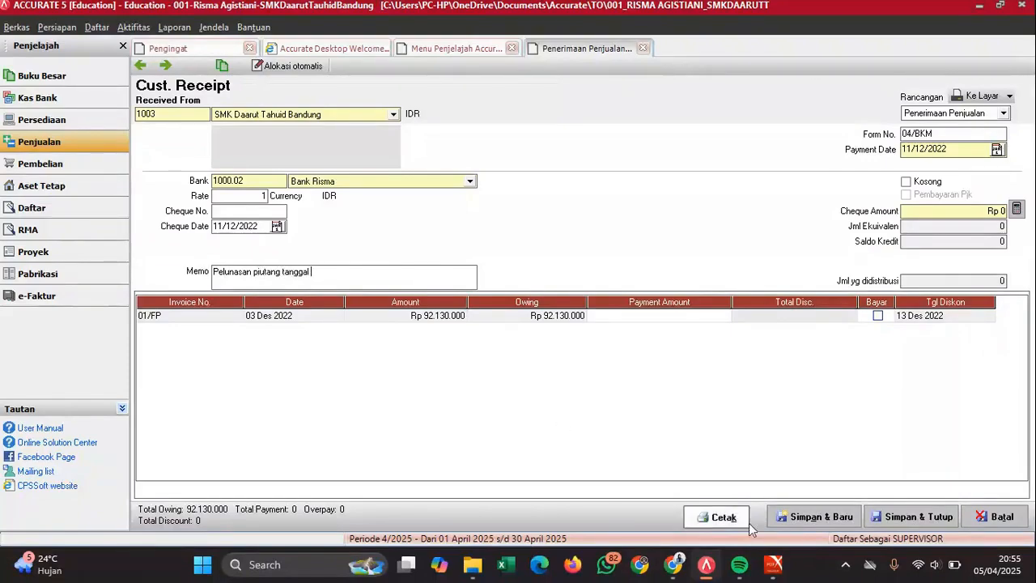
mouse_move(772, 563)
mouse_move(831, 492)
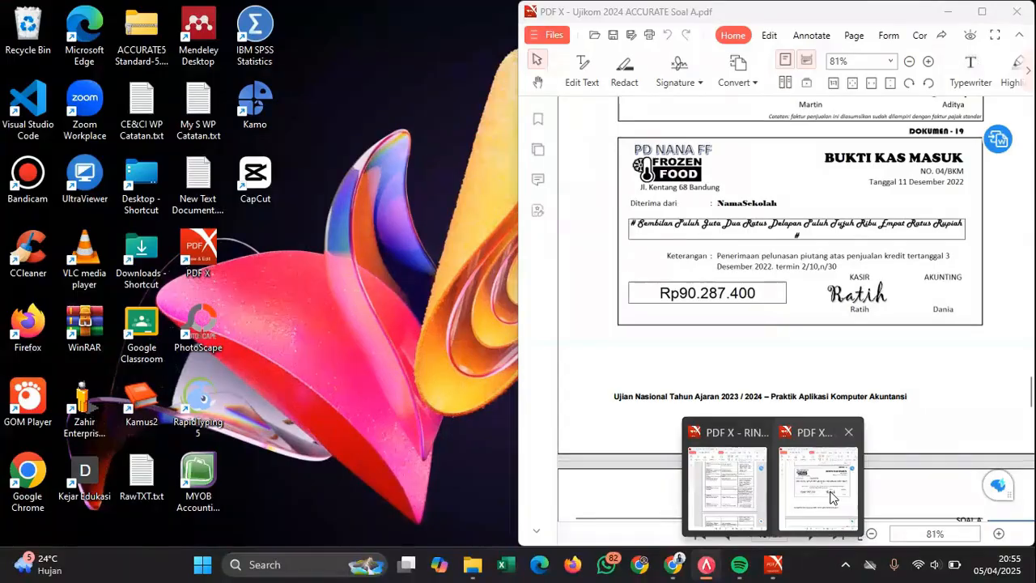
type("gal")
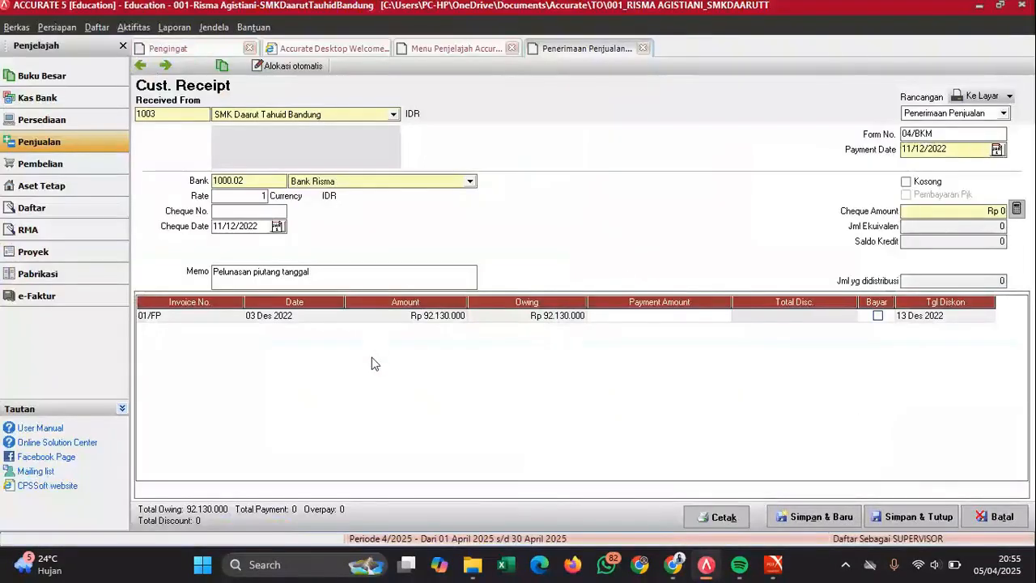
type(" 3 Desember,")
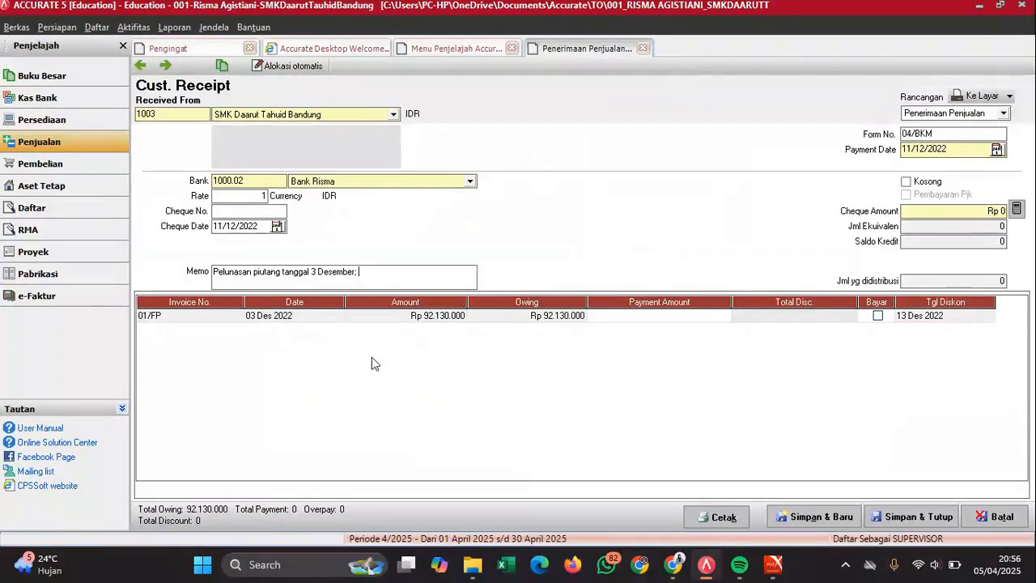
type(" SMK DTB")
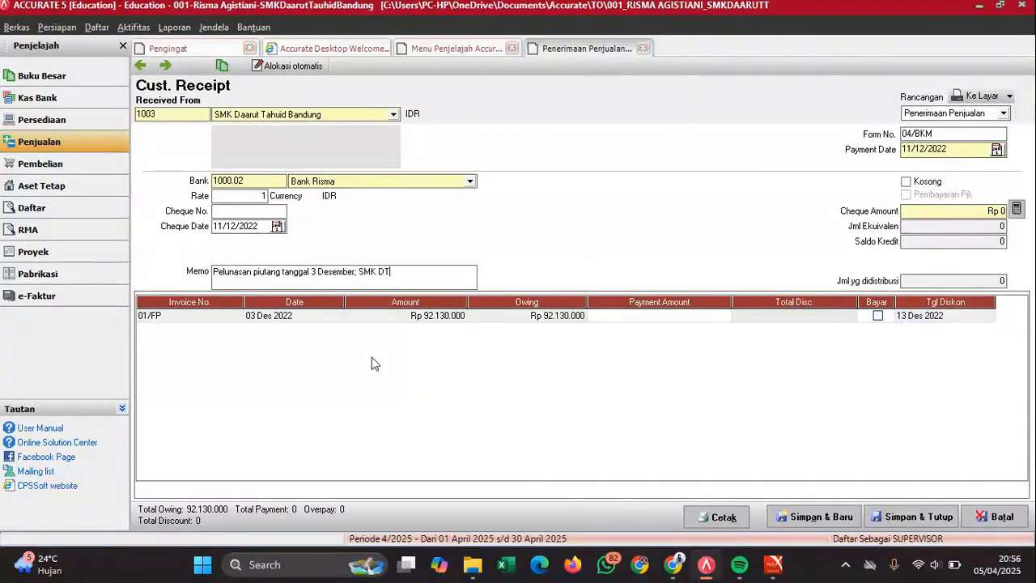
left_click(877, 317)
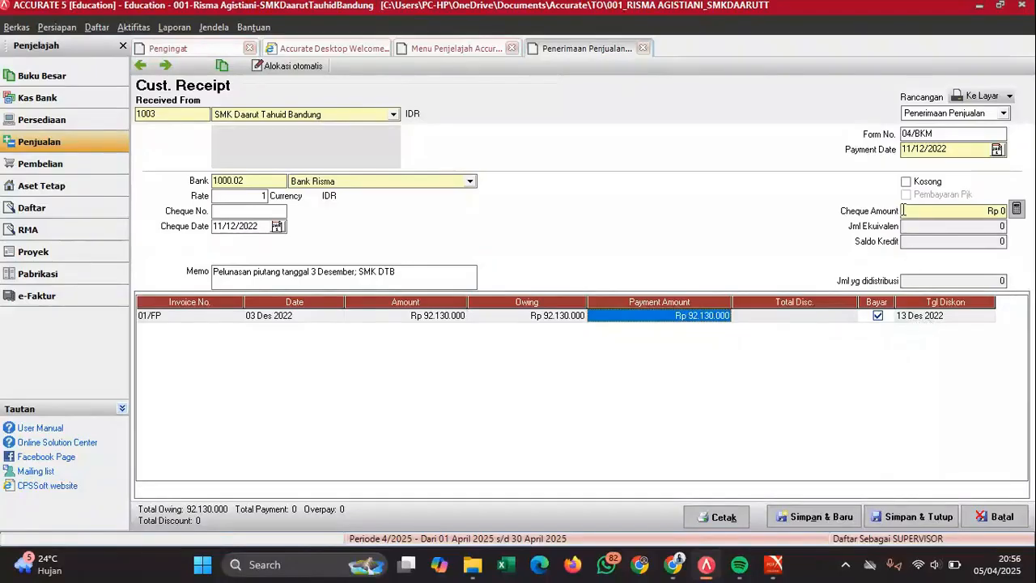
left_click(822, 321)
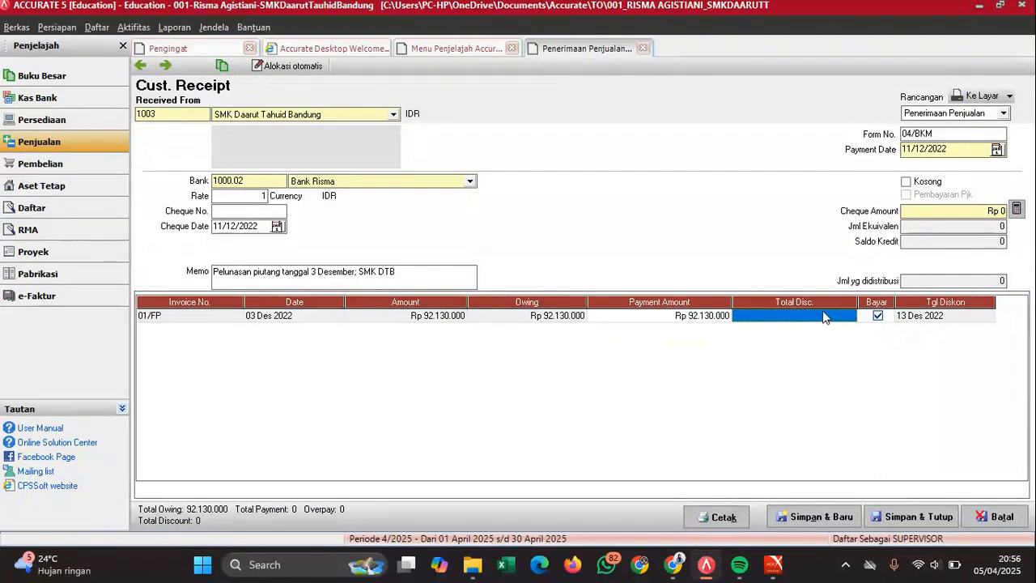
- Give invoice 01/FP a 1.842.600 discount posted to the Potongan Penjualan account
right_click(824, 315)
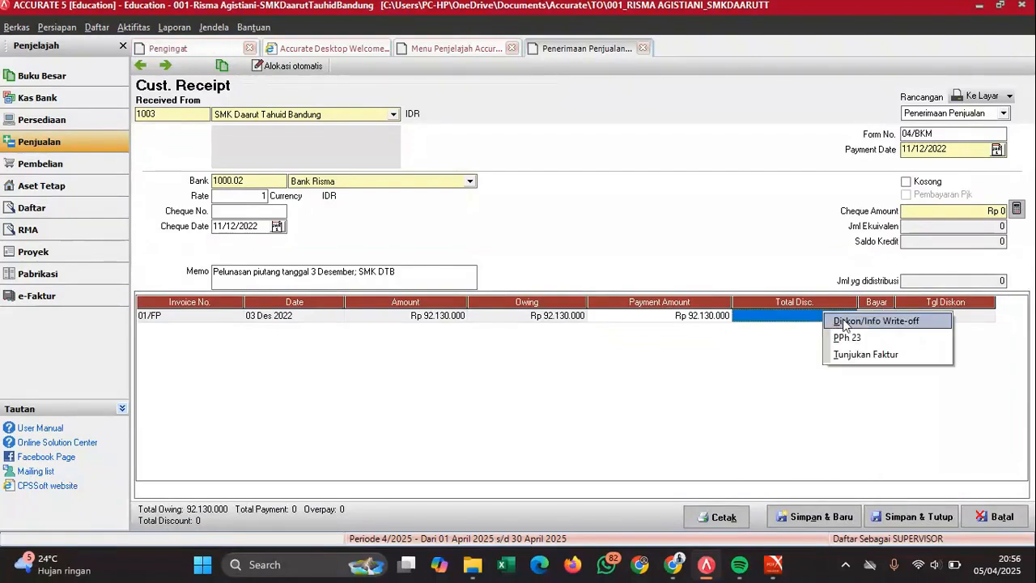
left_click(844, 322)
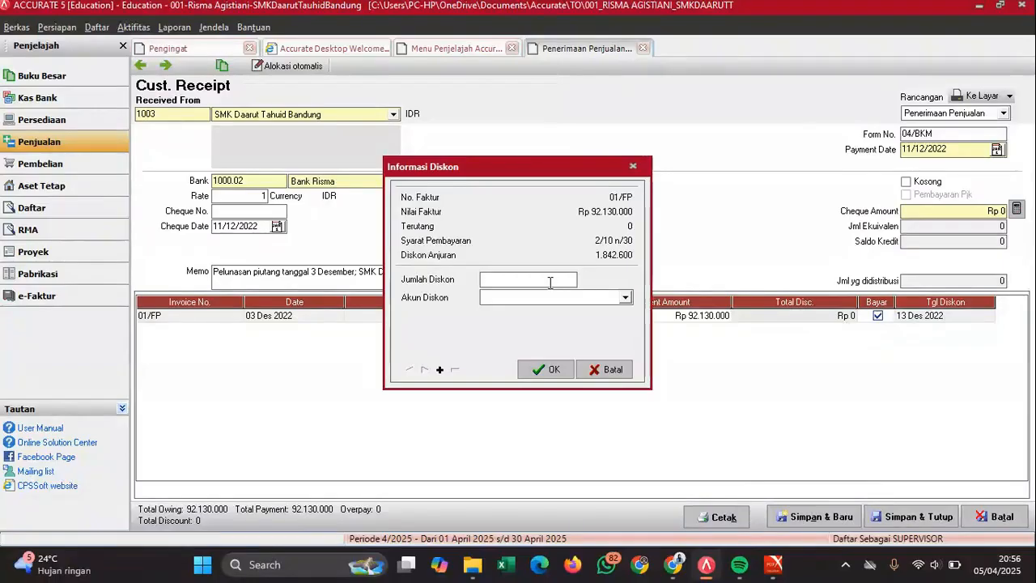
type("1842600")
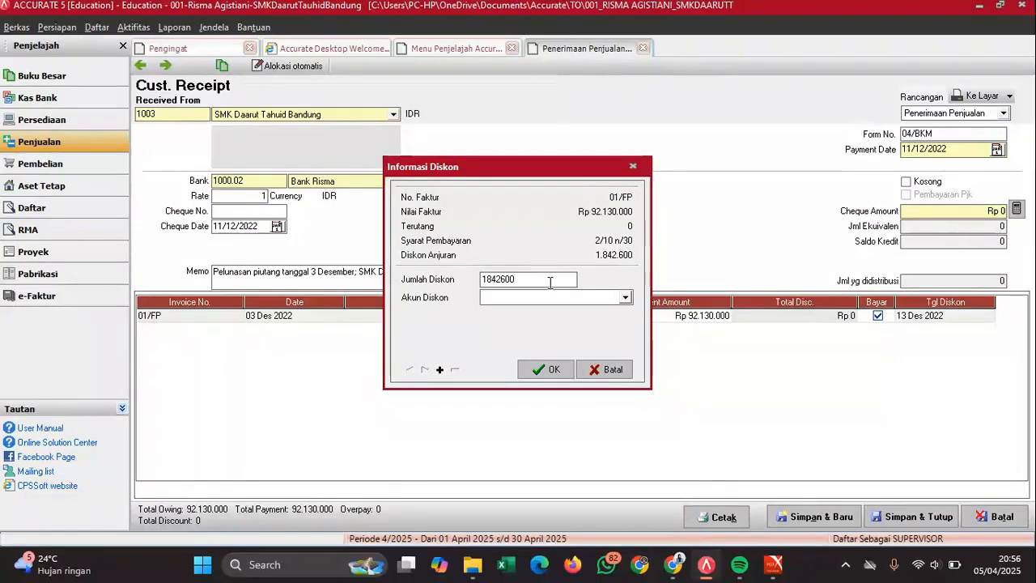
left_click(550, 297)
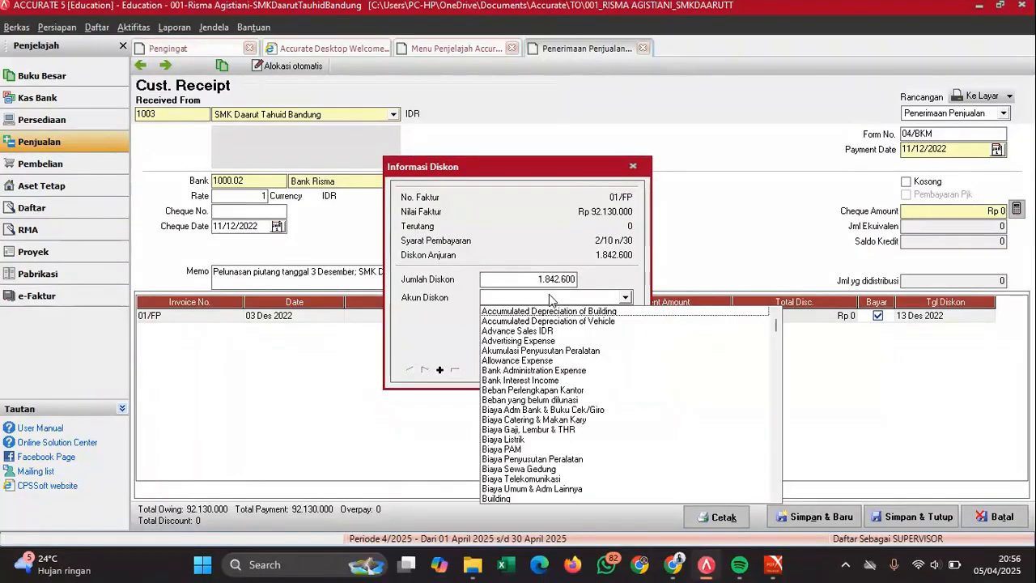
type("Poto")
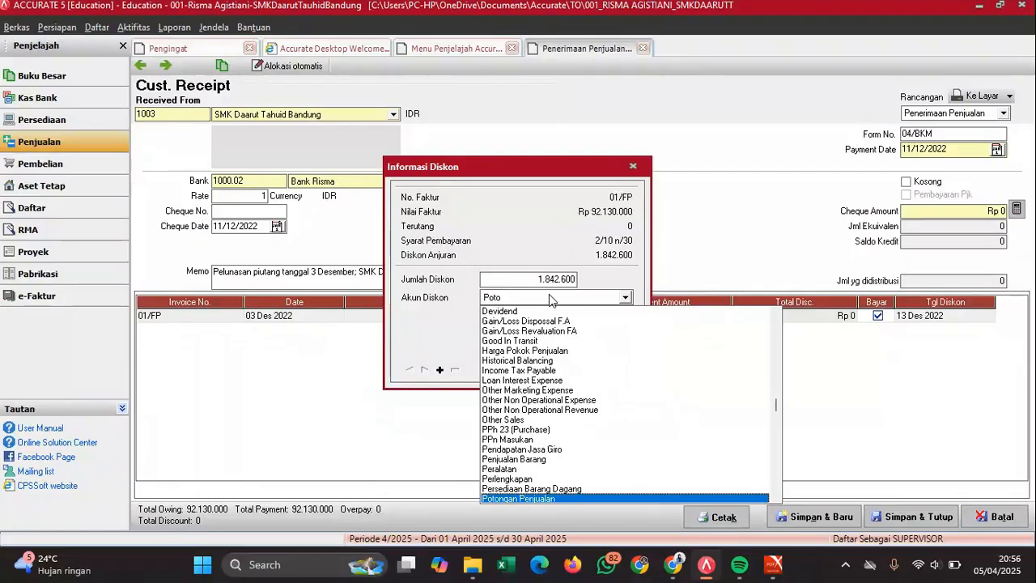
key("Return")
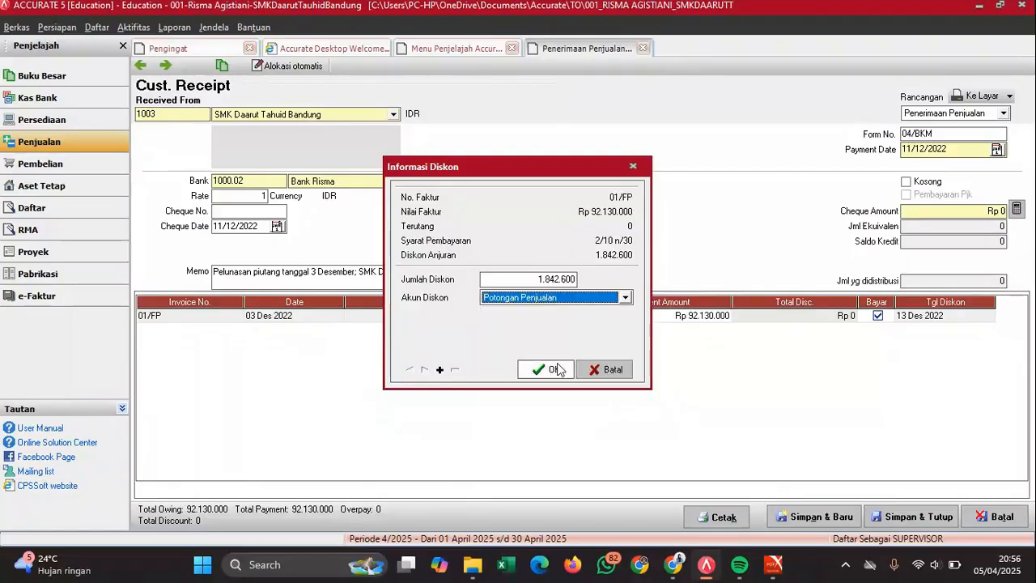
left_click(551, 370)
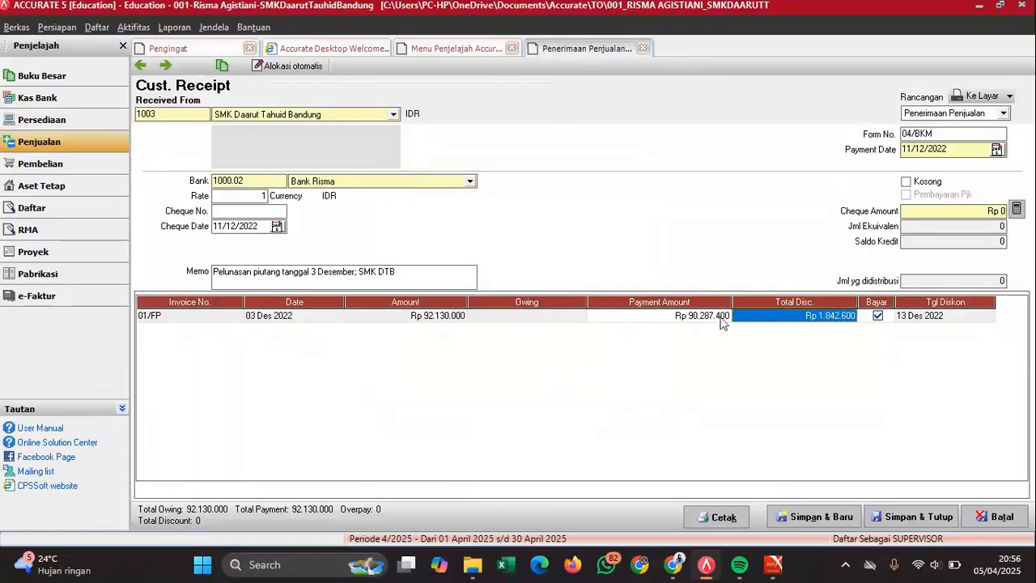
- Fill the cheque amount with 90.287.400 and verify it against the exam PDF
left_click(681, 322)
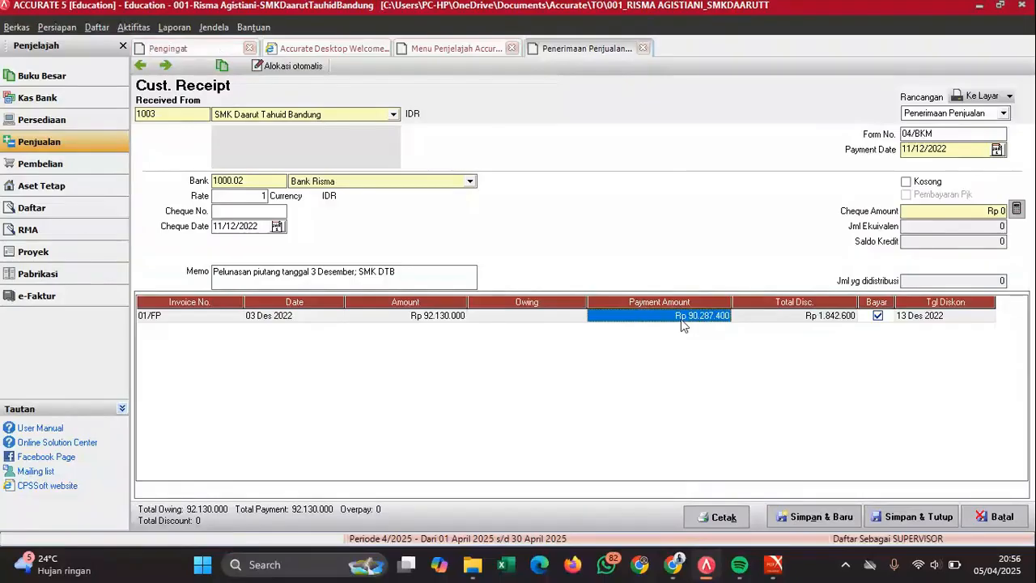
left_click(1017, 209)
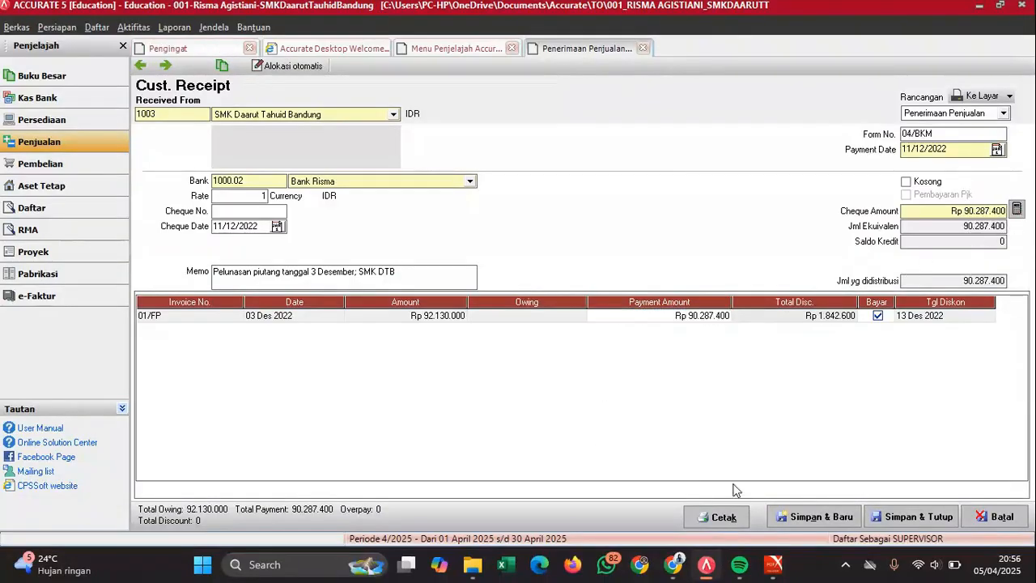
left_click(820, 492)
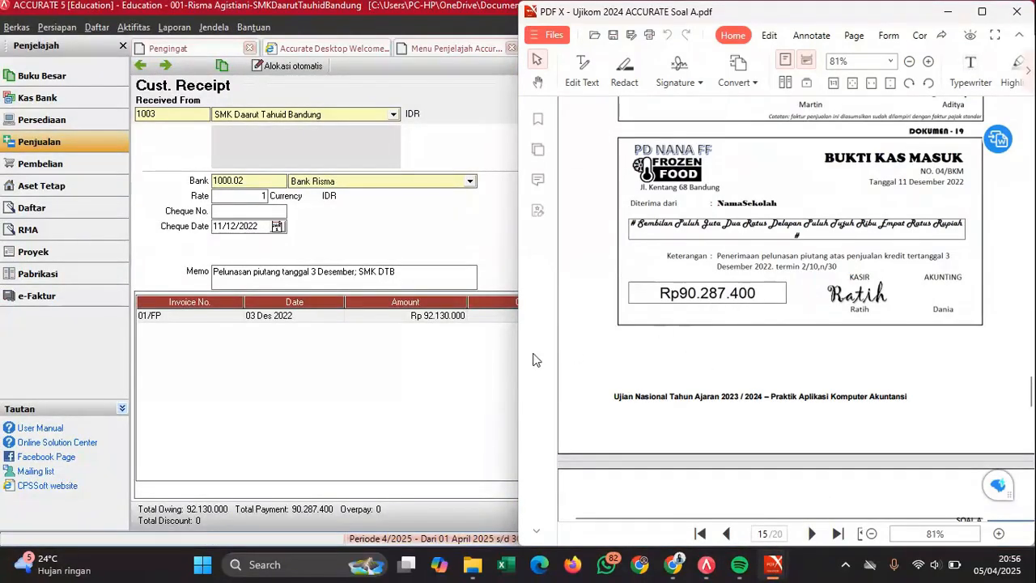
left_click(487, 366)
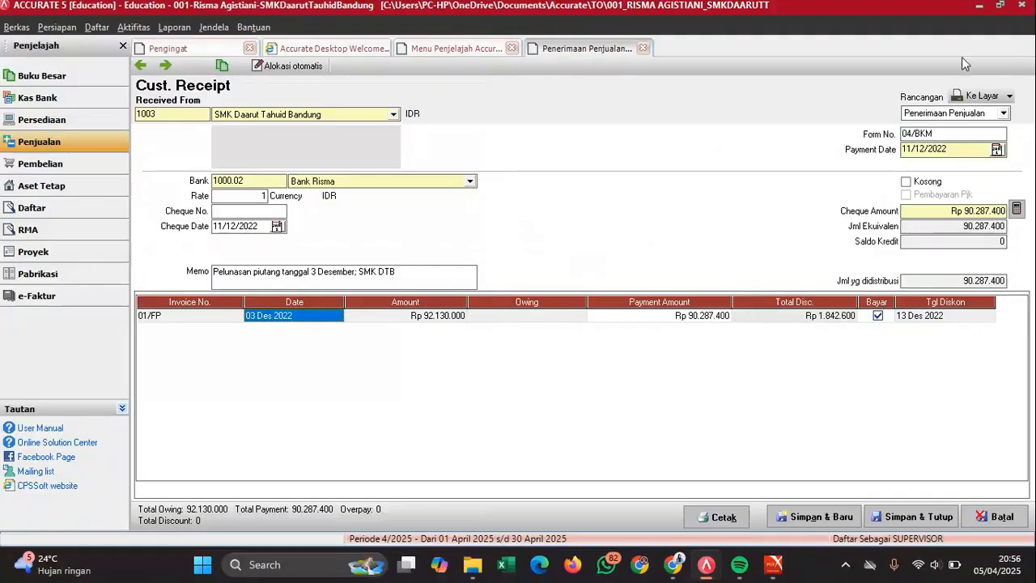
- Renumber the receipt to 05/BKM after the duplicate-number error and save it
left_click(929, 517)
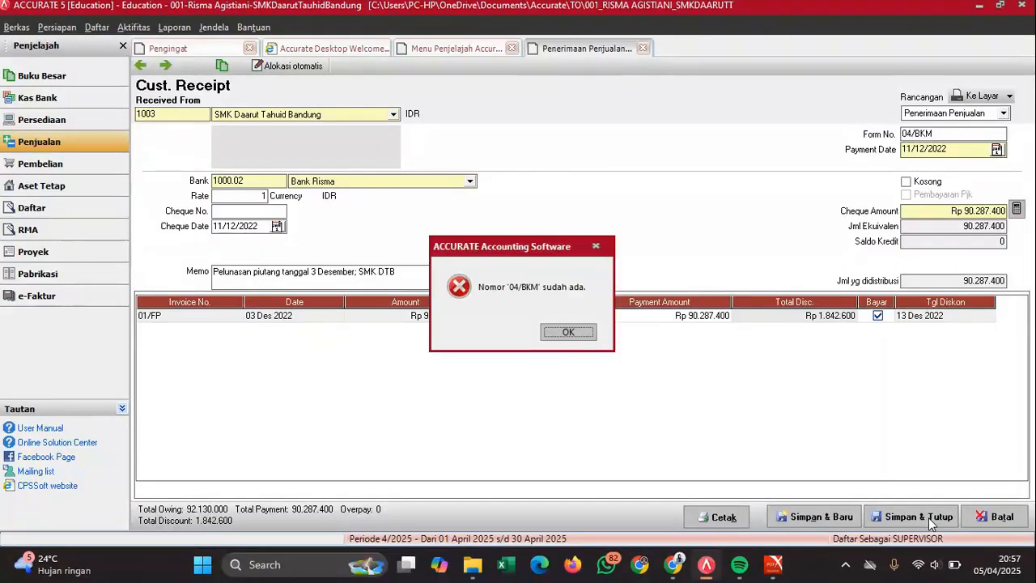
left_click(577, 332)
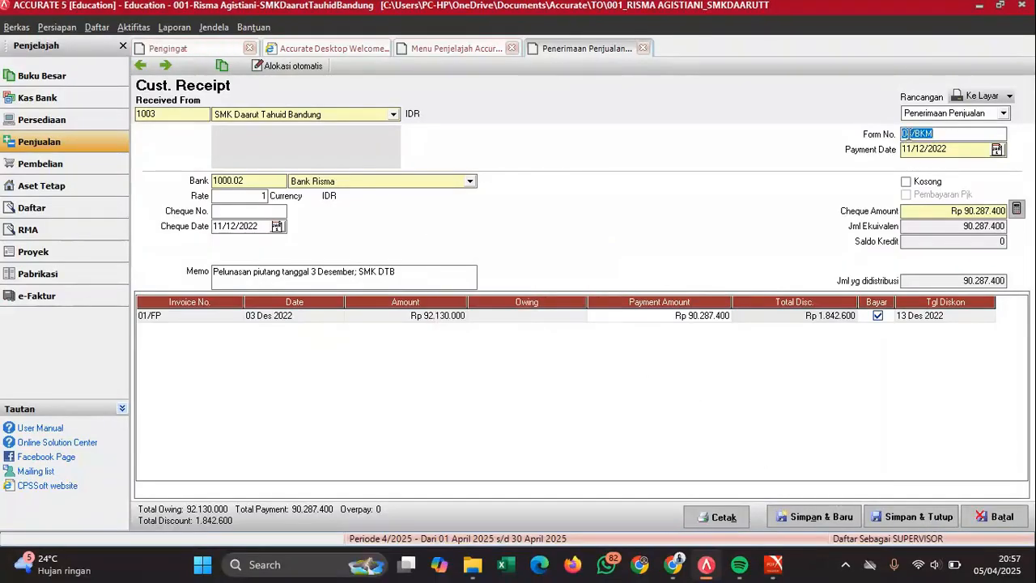
left_click(921, 134)
key("BackSpace")
type("5")
left_click(887, 520)
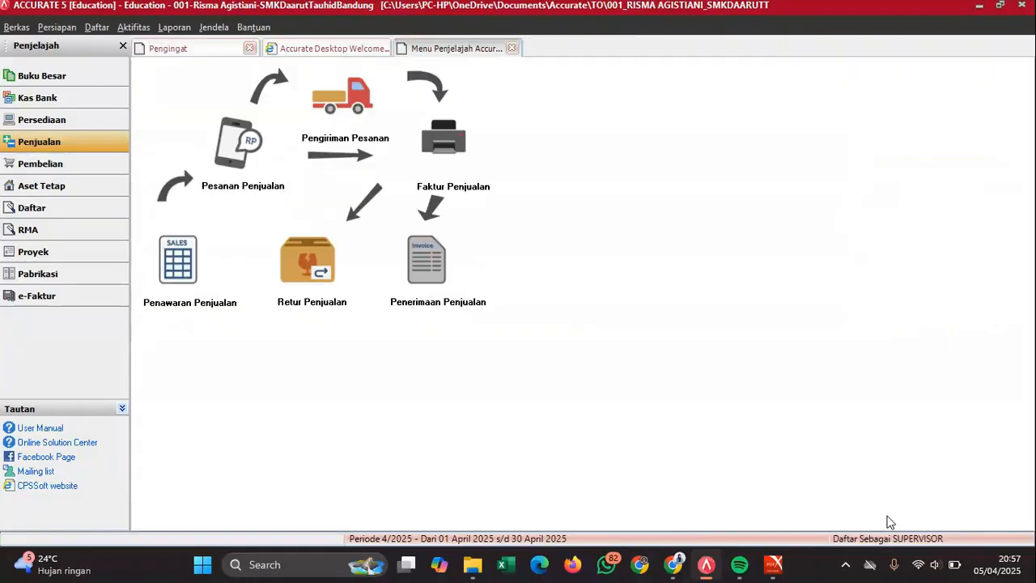
- Read document 20's Rp 23.822.820 cash payment in the PDF, then show the Pembelian menu
mouse_move(765, 571)
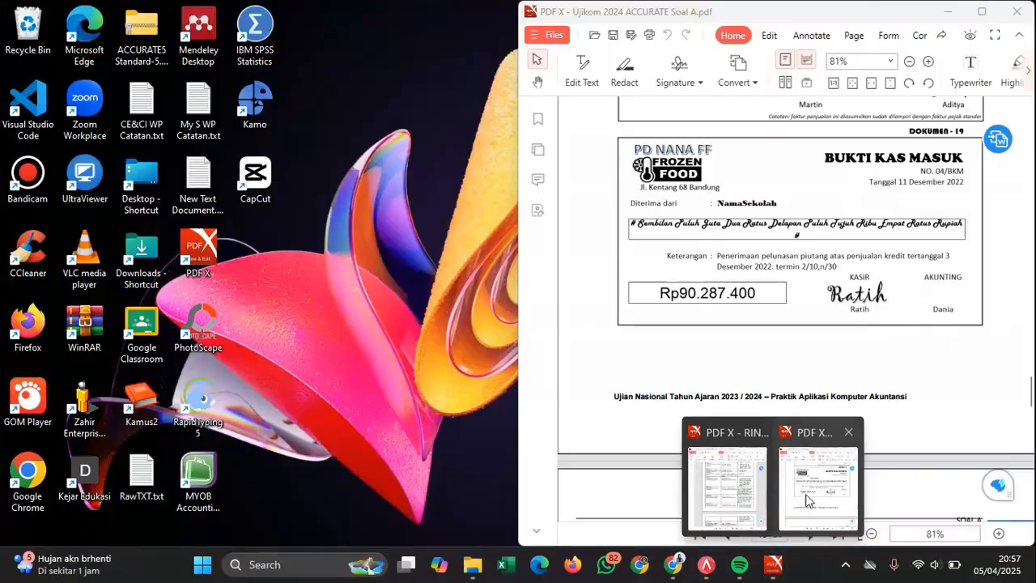
left_click(814, 485)
scroll(836, 296, "down", 5)
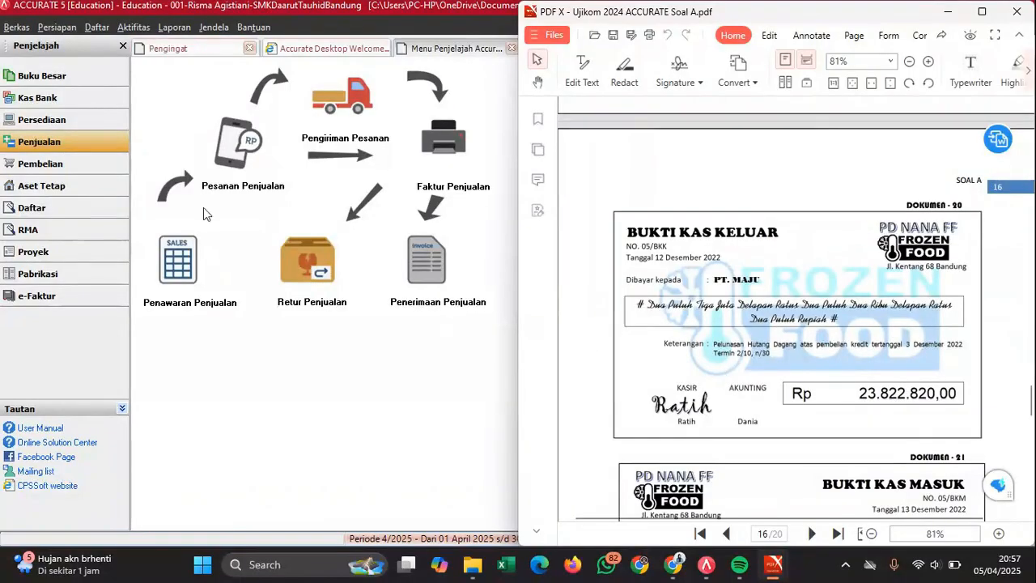
left_click(101, 168)
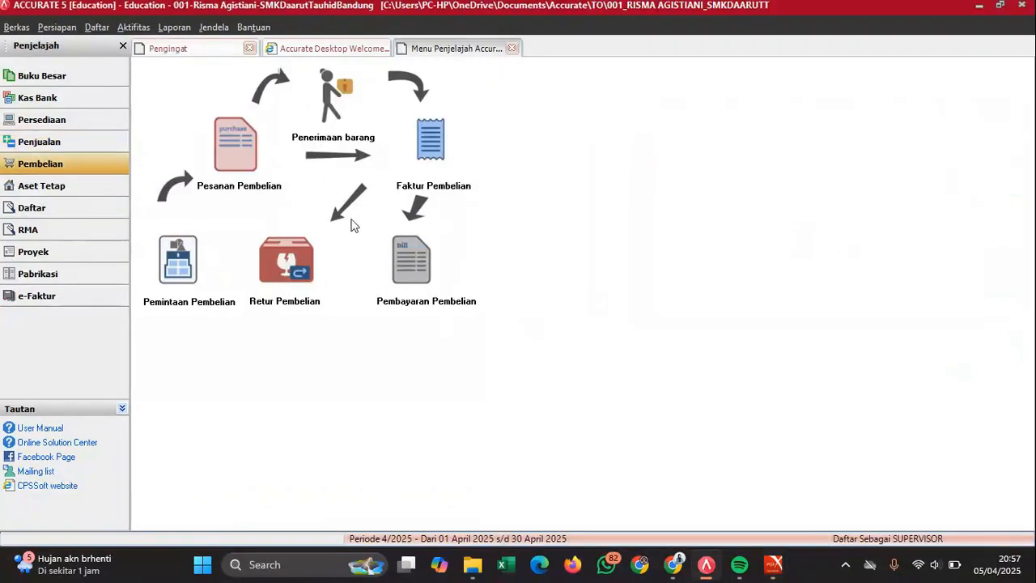
- Start a new Pembayaran Pembelian to vendor PT MAJU
left_click(409, 258)
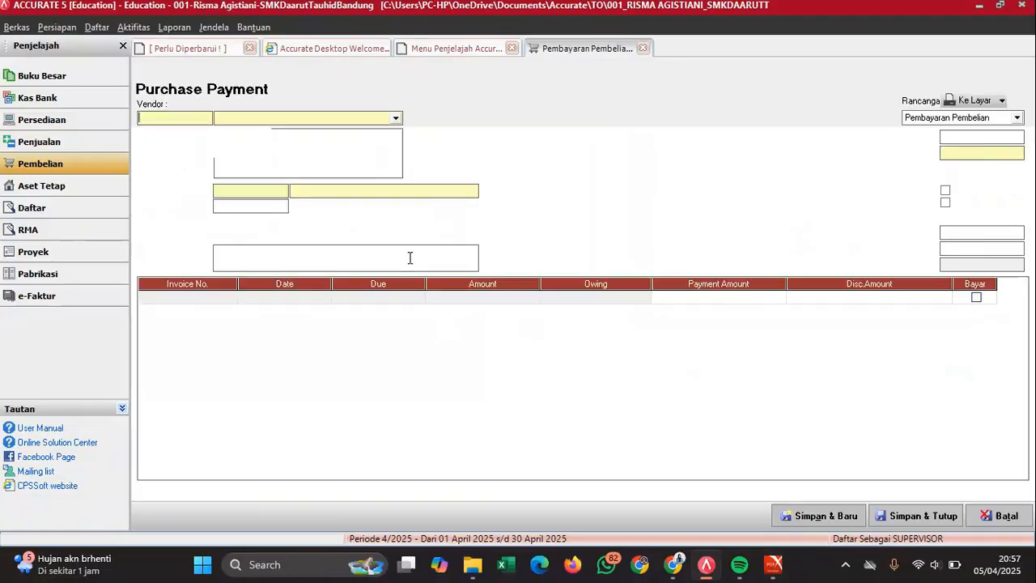
mouse_move(773, 564)
mouse_move(809, 482)
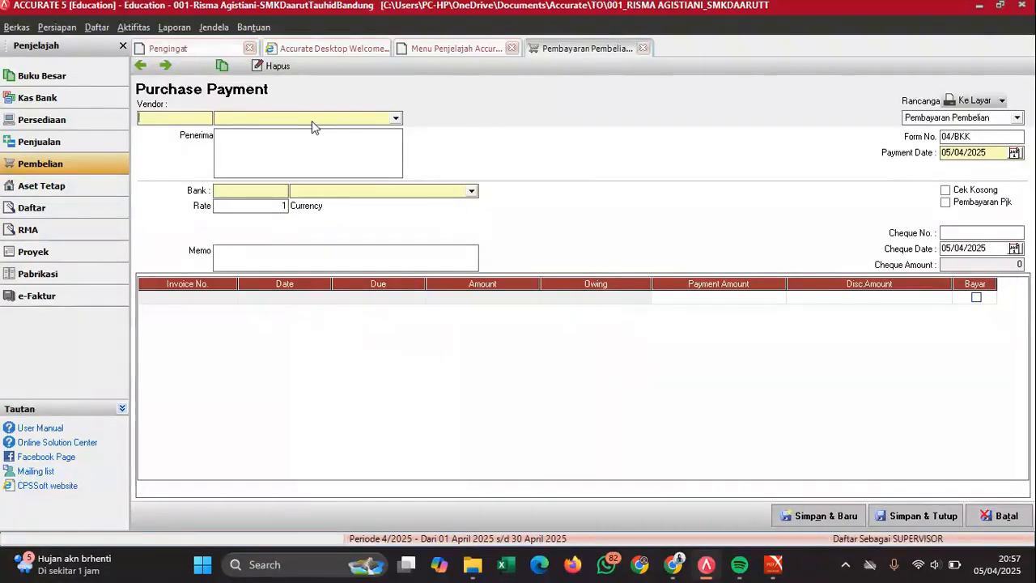
left_click(309, 117)
left_click(257, 142)
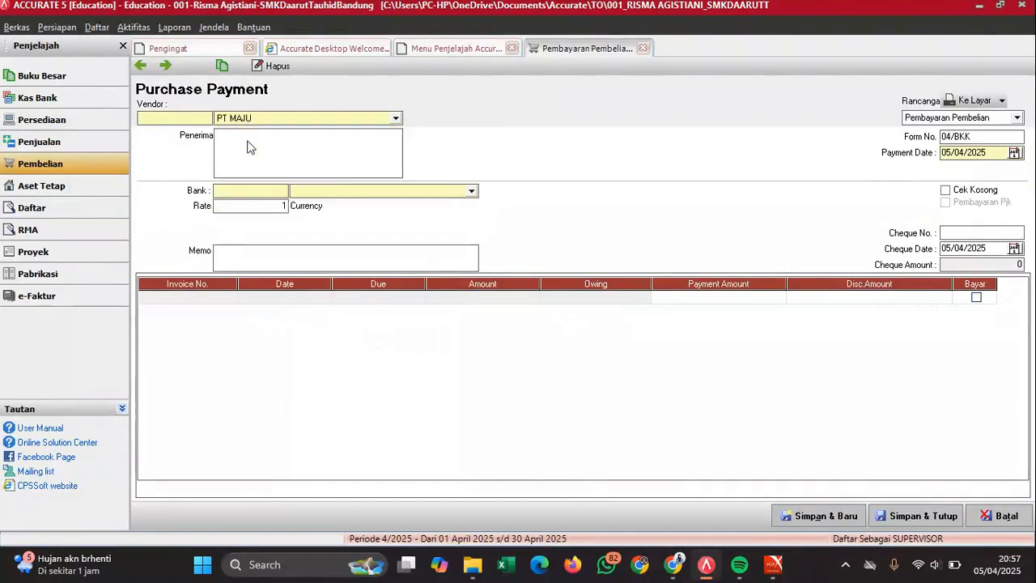
mouse_move(773, 565)
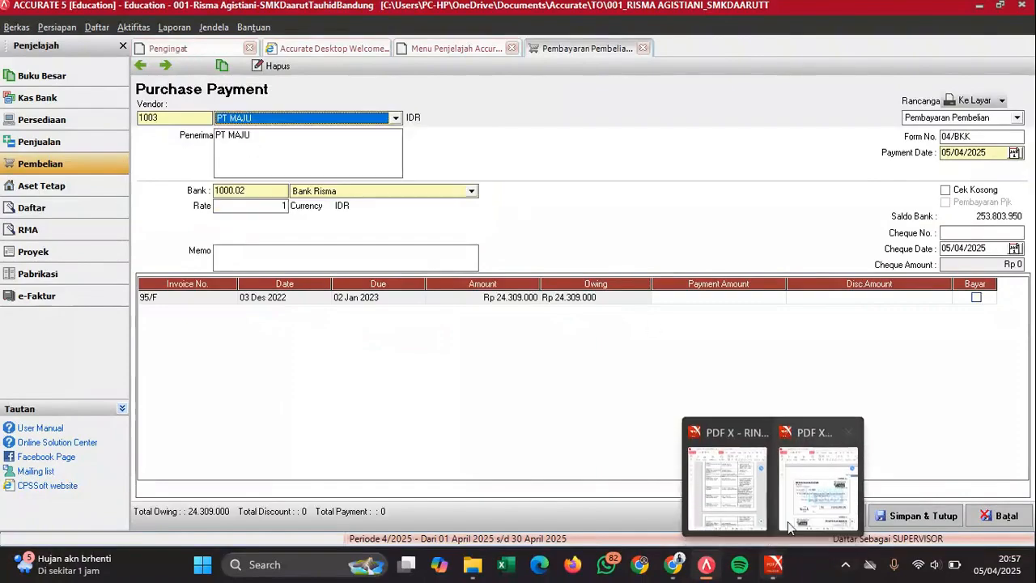
left_click(807, 482)
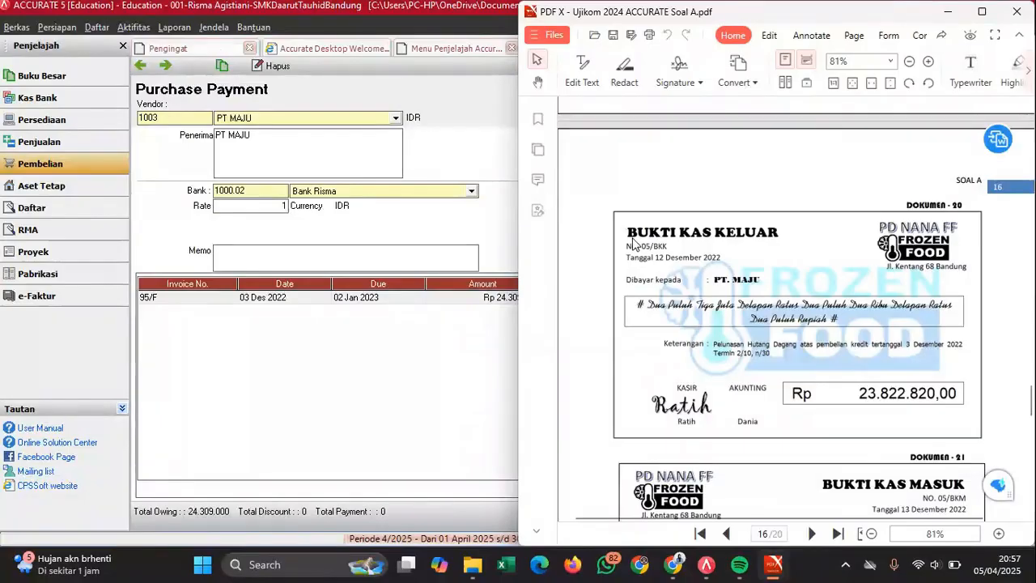
left_click(476, 215)
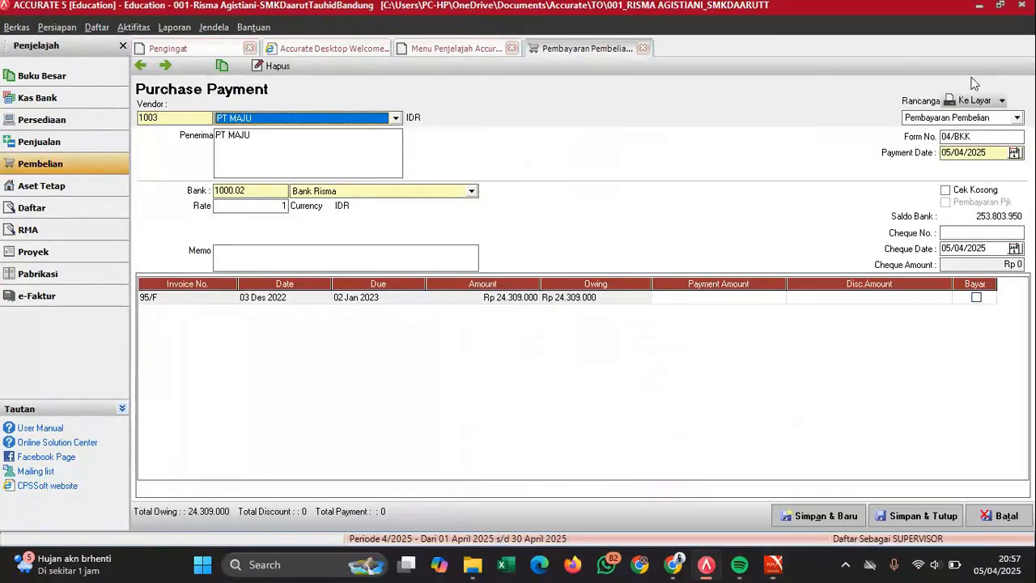
- Set form number 05/BKK with payment and cheque dates 12/12/2022
left_click(950, 136)
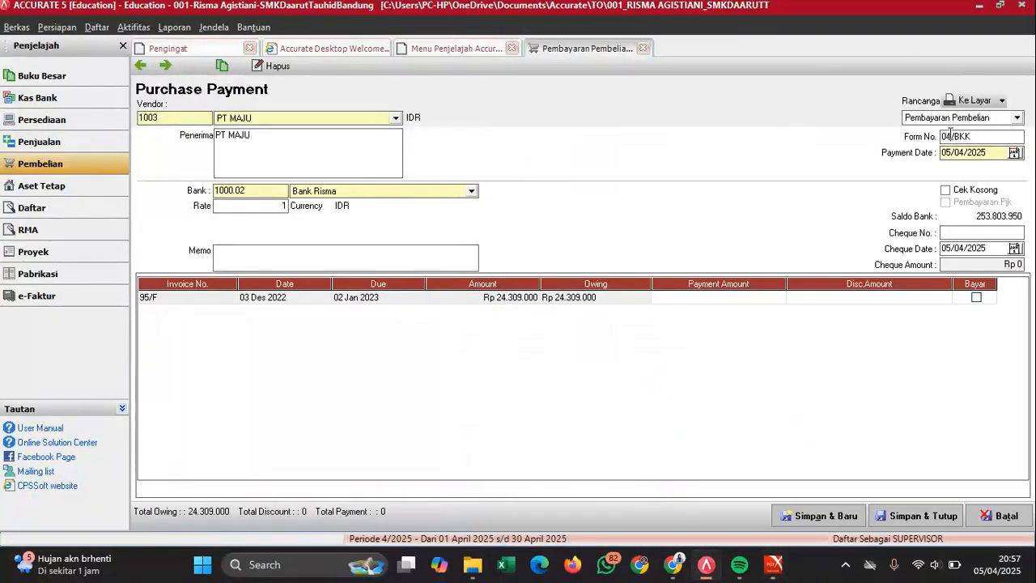
type("5")
key("Tab")
type("12/12/")
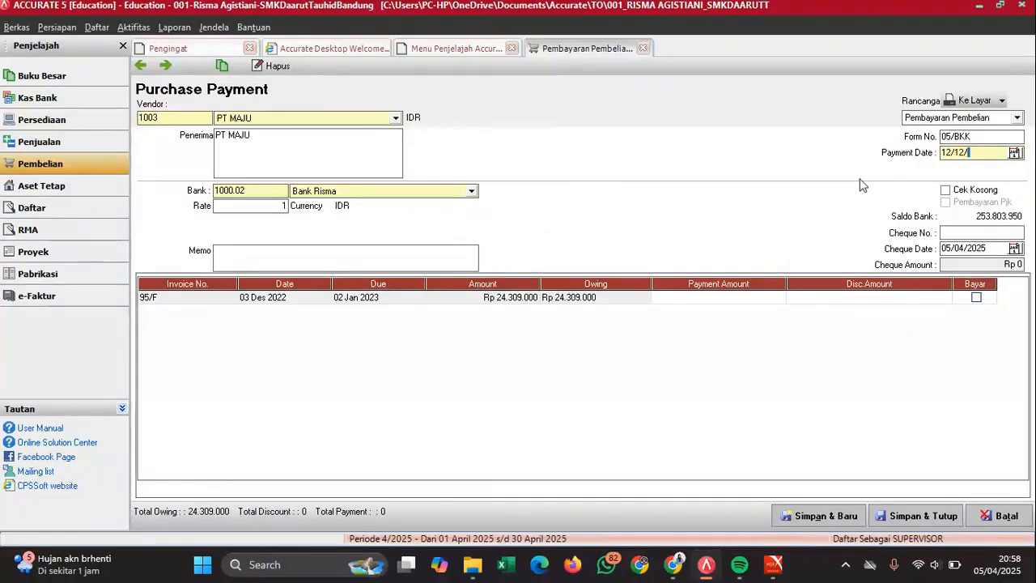
type("2022")
key("Tab")
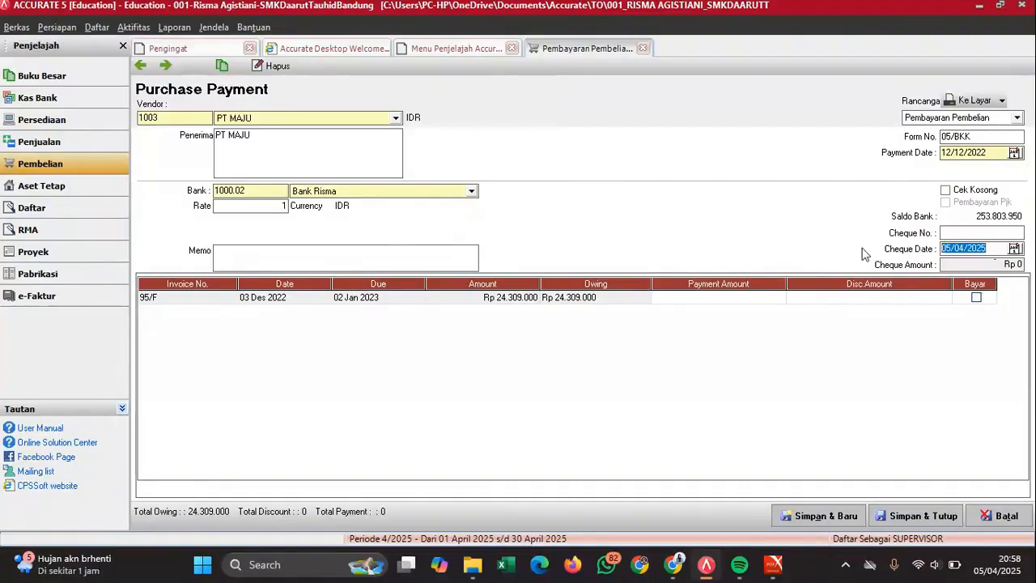
type("12/12/2022")
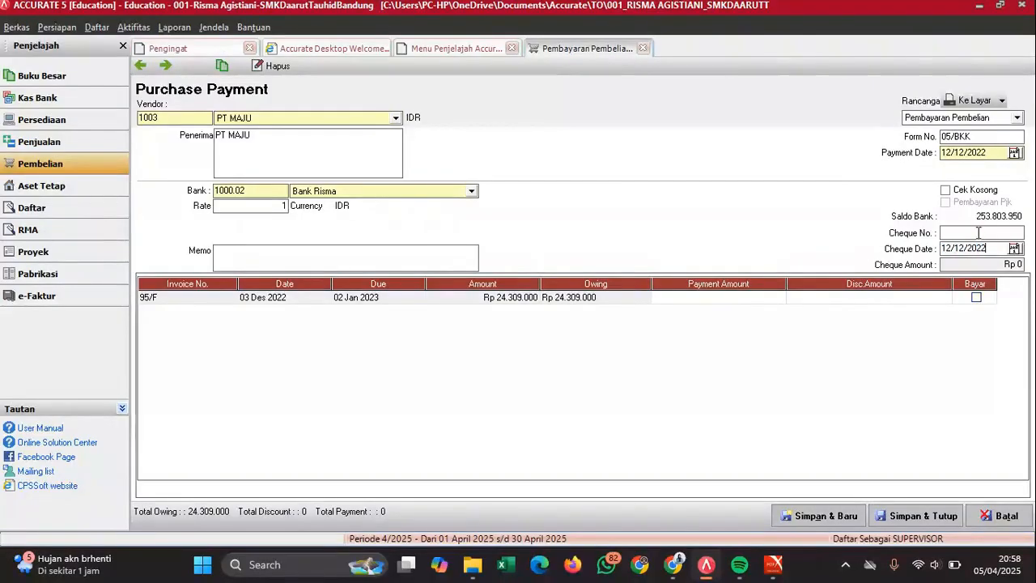
left_click(977, 232)
- Write the 'Pelunasan hutang' memo for 3 Desember and mark invoice 95/F paid
left_click(386, 251)
type("Pelunasan ")
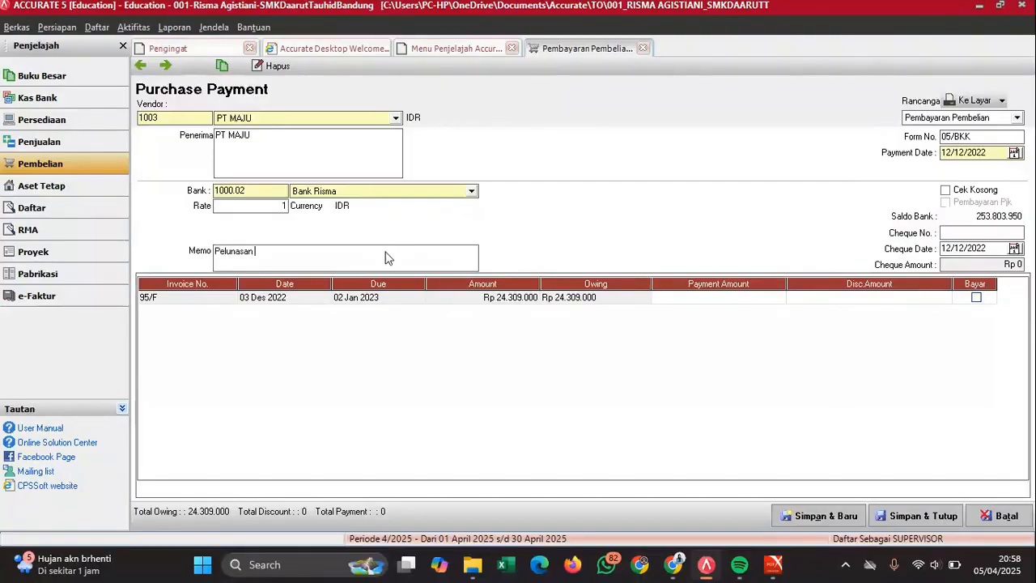
type("hutang tanggal")
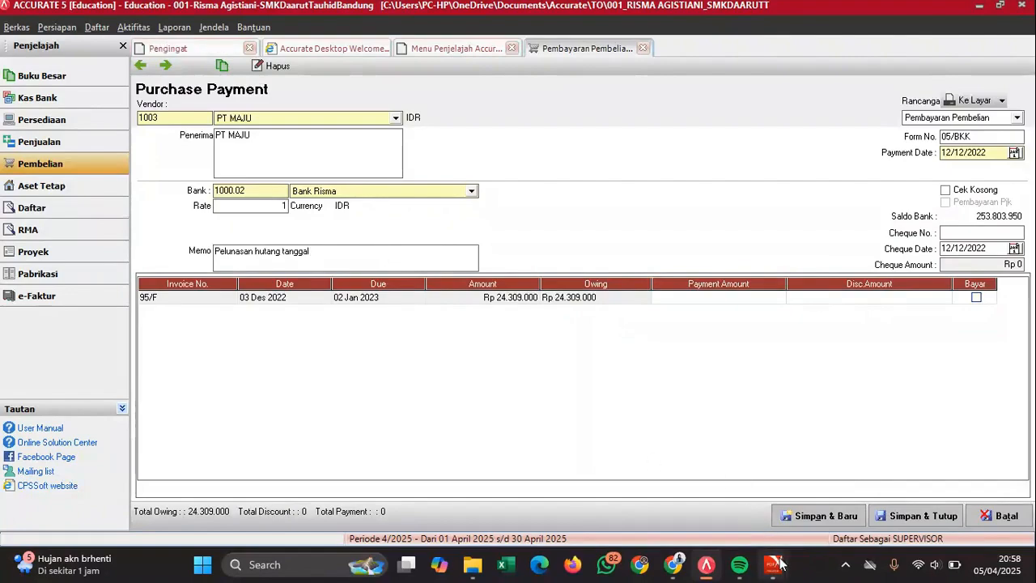
mouse_move(775, 564)
mouse_move(816, 498)
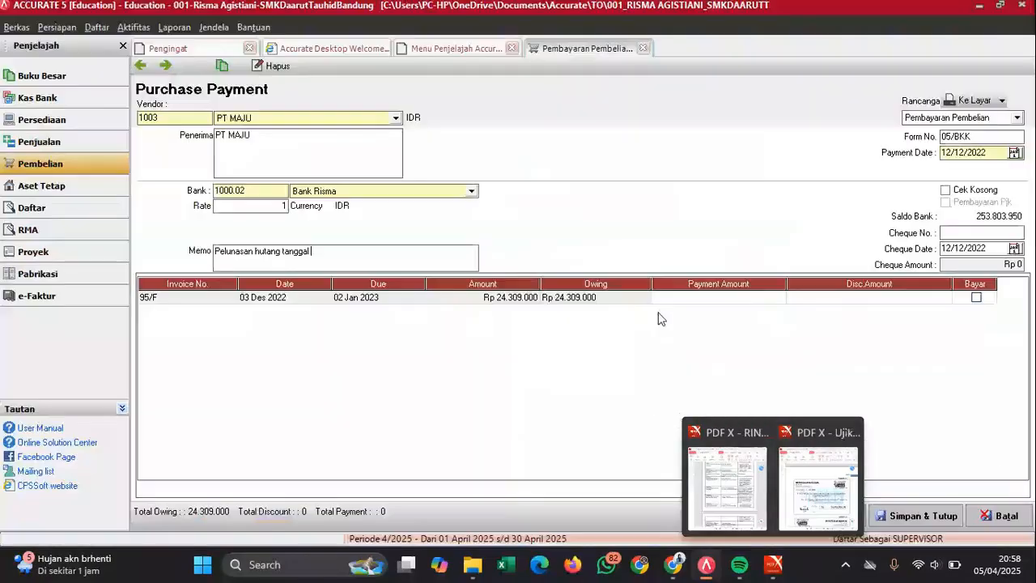
type("3")
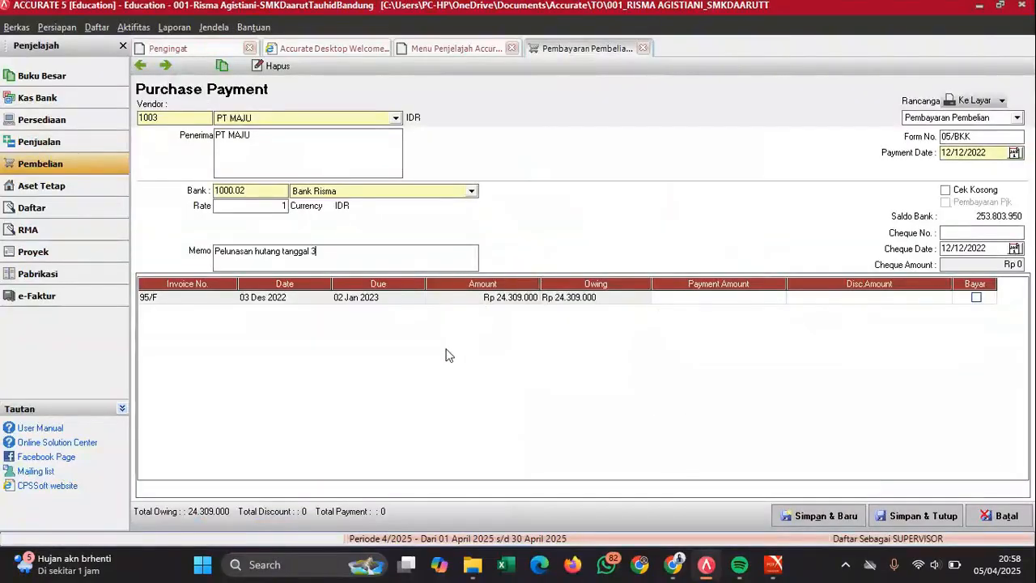
type(" Desember")
left_click(976, 298)
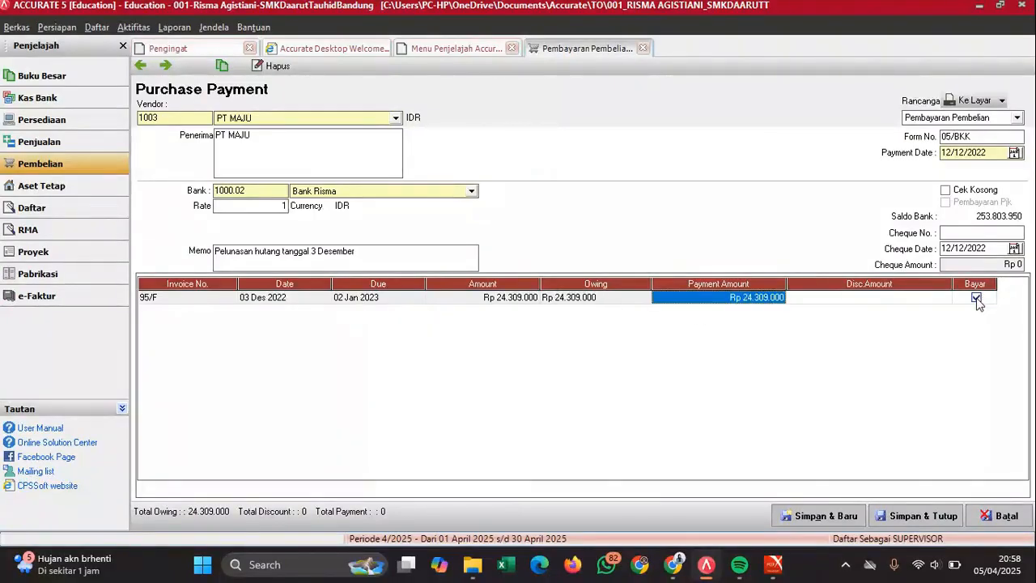
left_click(905, 300)
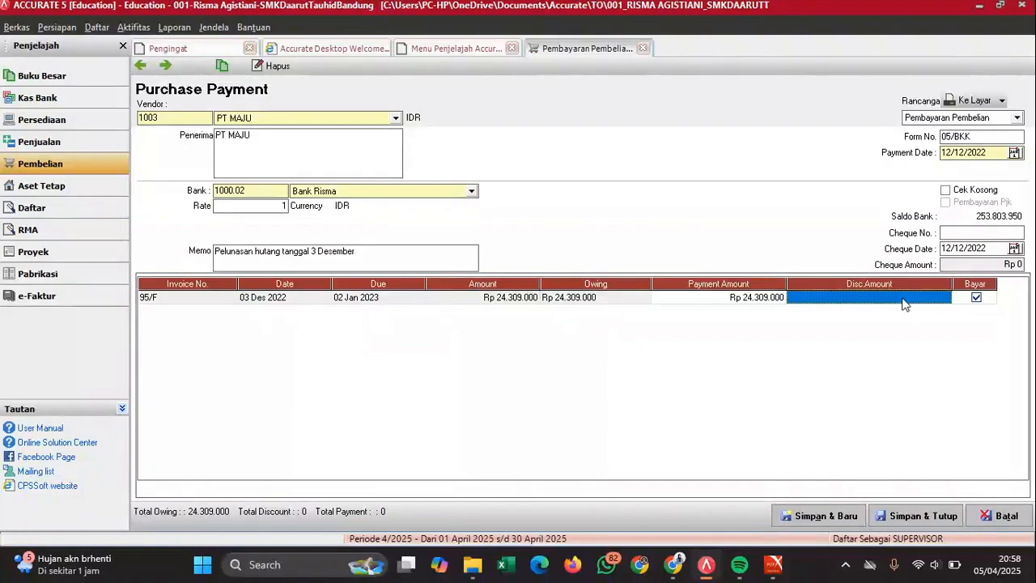
- Give invoice 95/F a 486.180 discount posted to Persediaan Barang Dagang
right_click(904, 303)
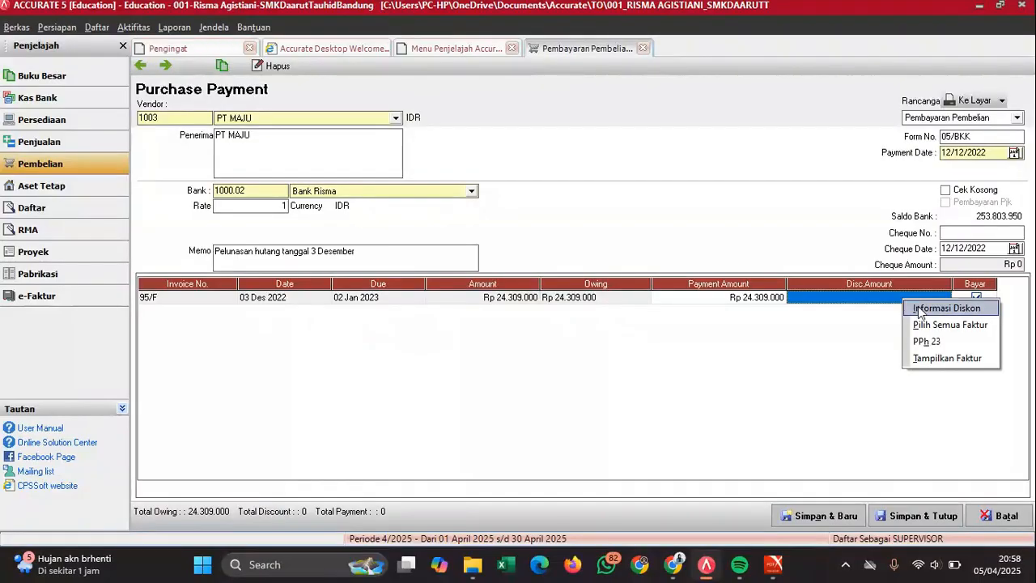
left_click(919, 308)
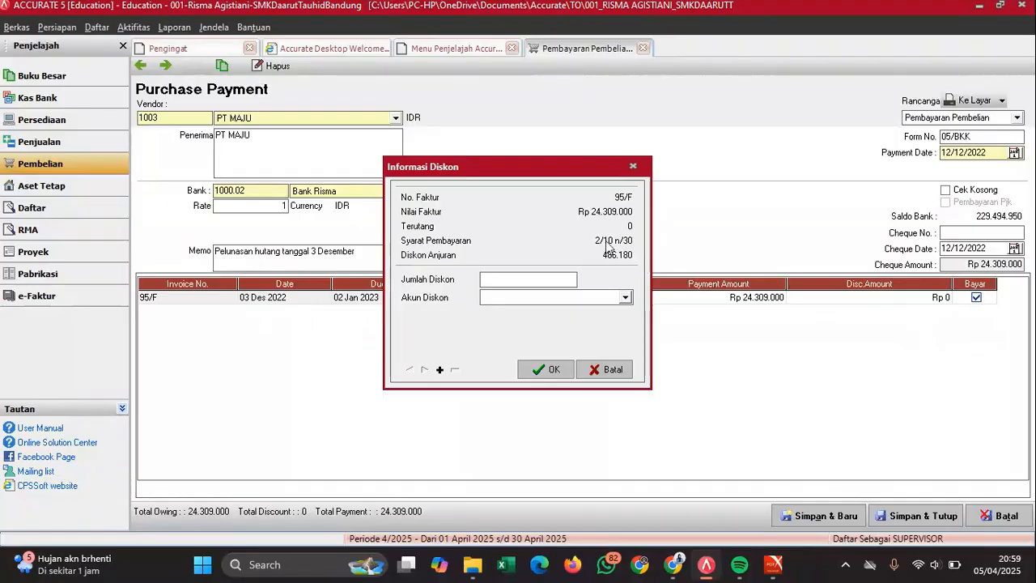
left_click(537, 279)
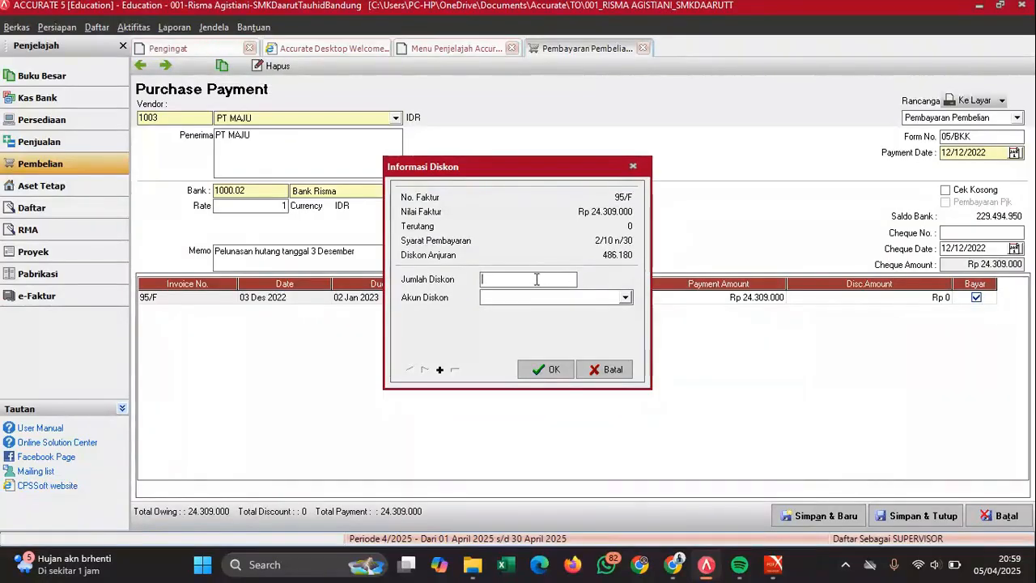
type("486180")
left_click(527, 297)
type("Persediaa")
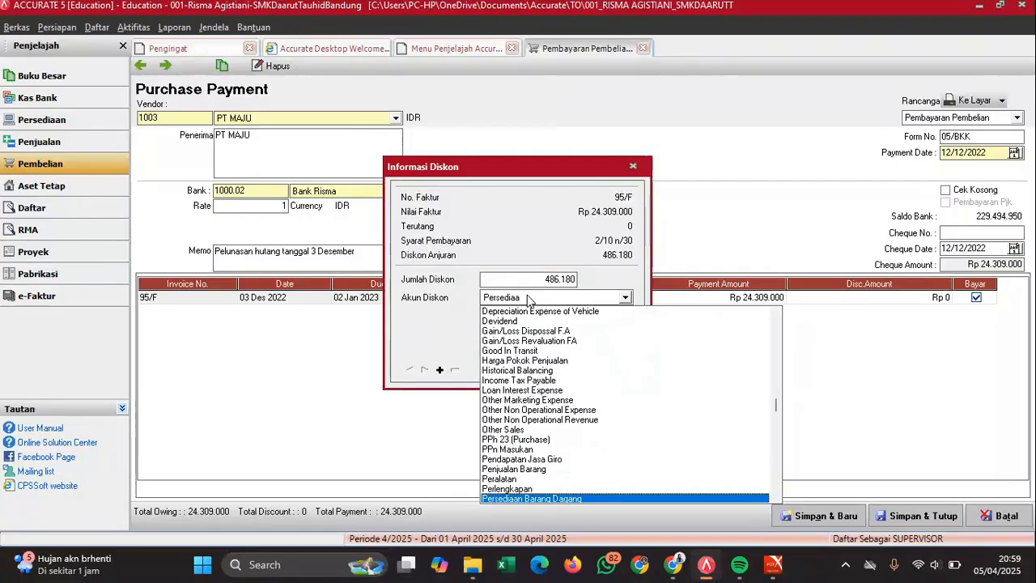
key("Return")
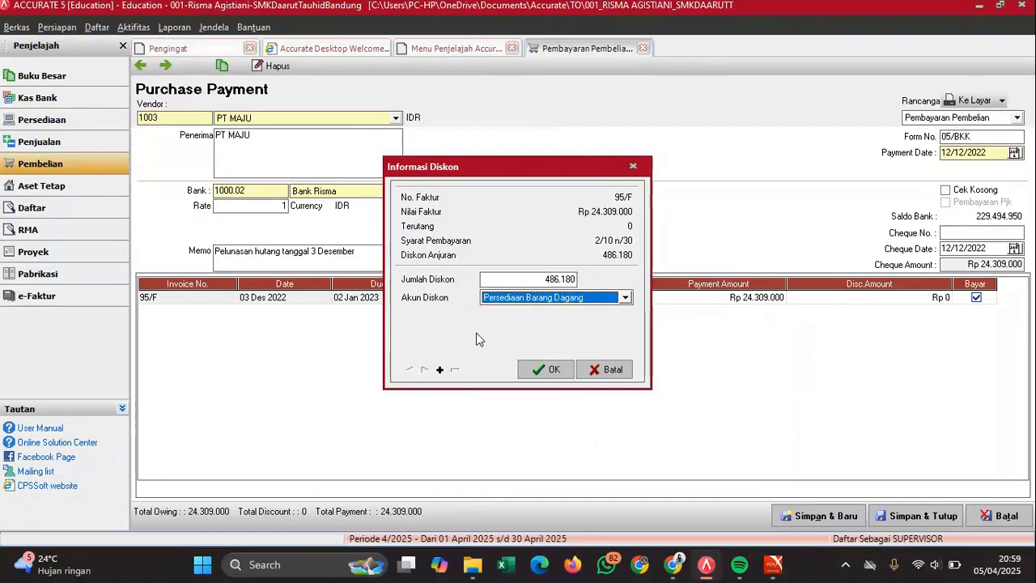
left_click(544, 369)
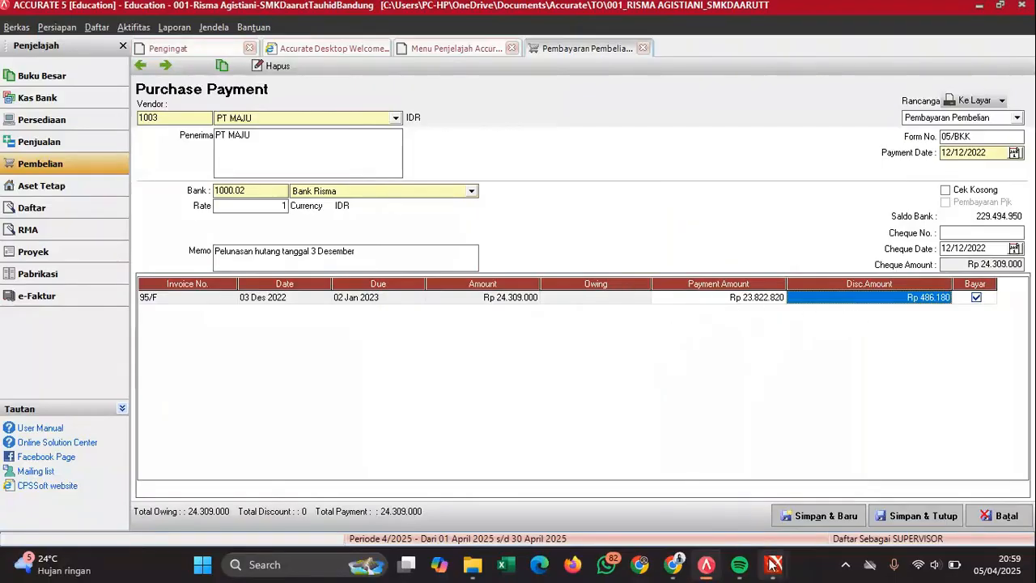
- Append PT MAJU to the memo and save payment 05/BKK
mouse_move(772, 567)
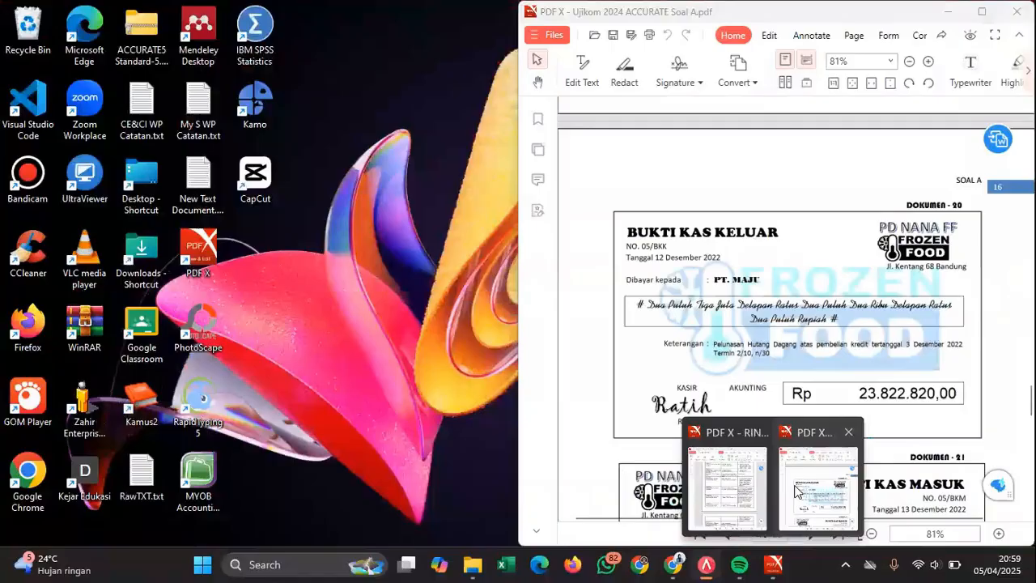
left_click(818, 486)
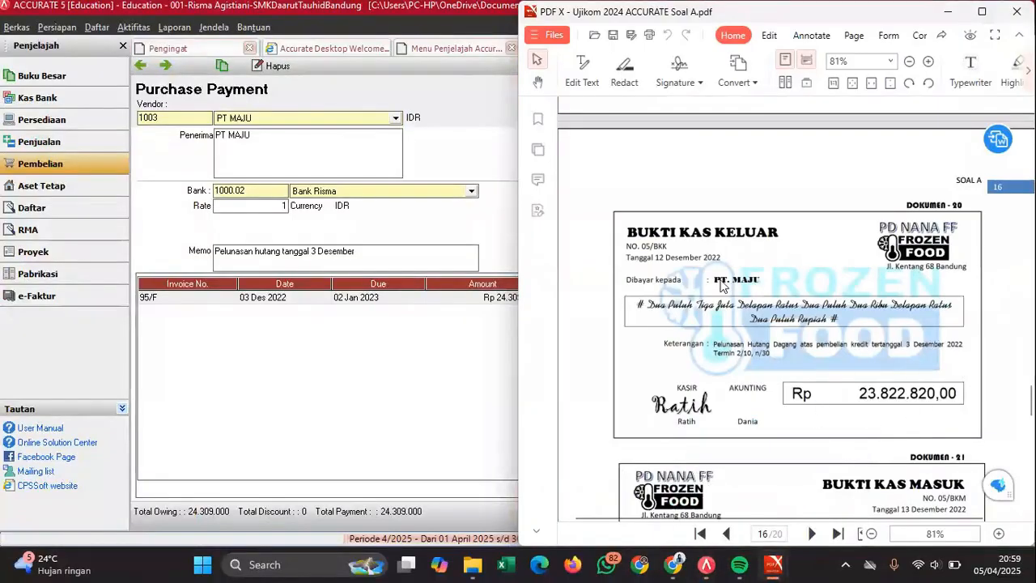
left_click(446, 363)
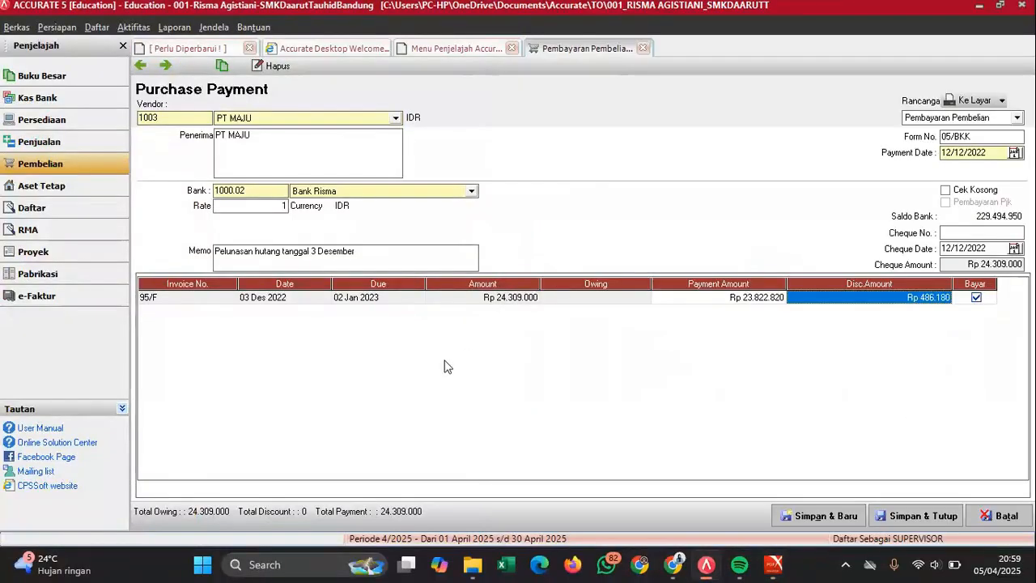
left_click(373, 258)
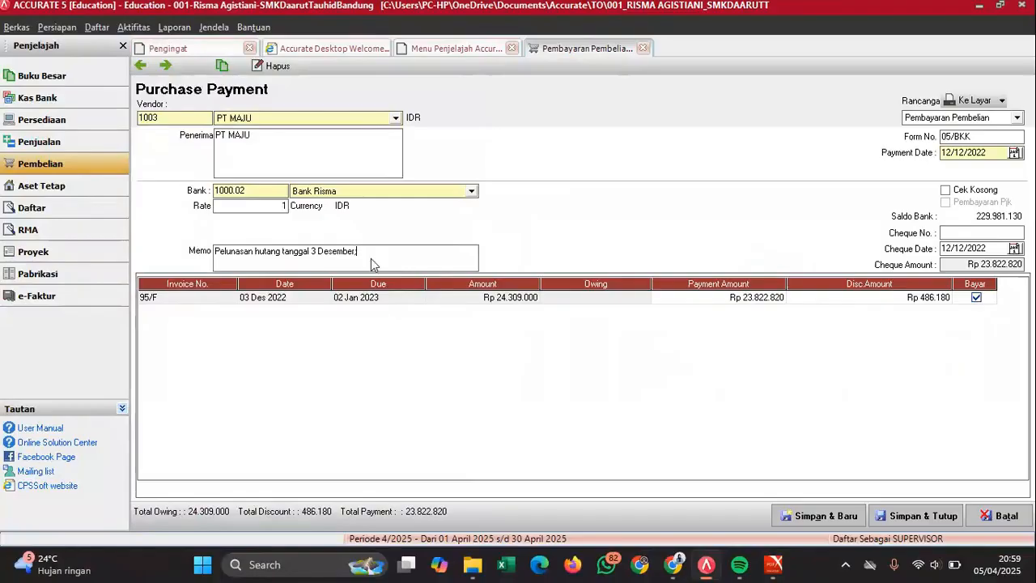
type("; PT MAJU")
left_click(920, 516)
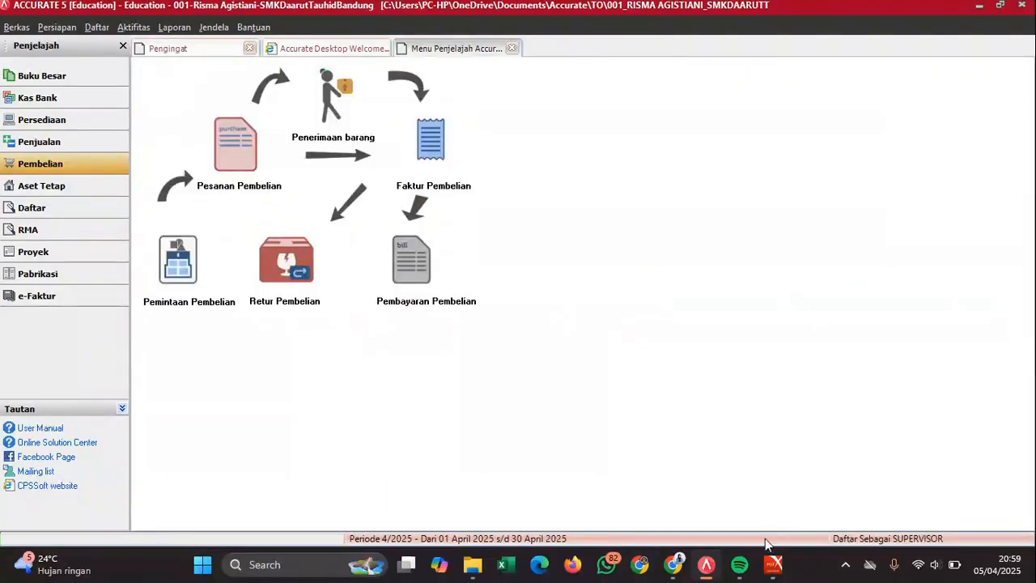
- Locate Bukti Kas Masuk 05/BKM for Rp239.316.000 in the PDF and open a blank receipt 06/BKM
mouse_move(772, 564)
left_click(811, 465)
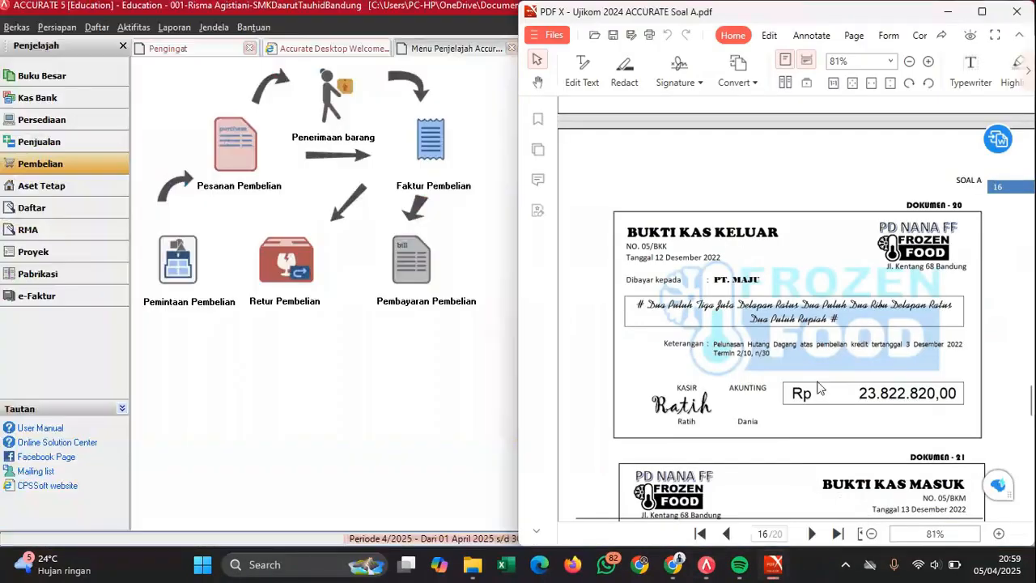
scroll(812, 330, "down", 5)
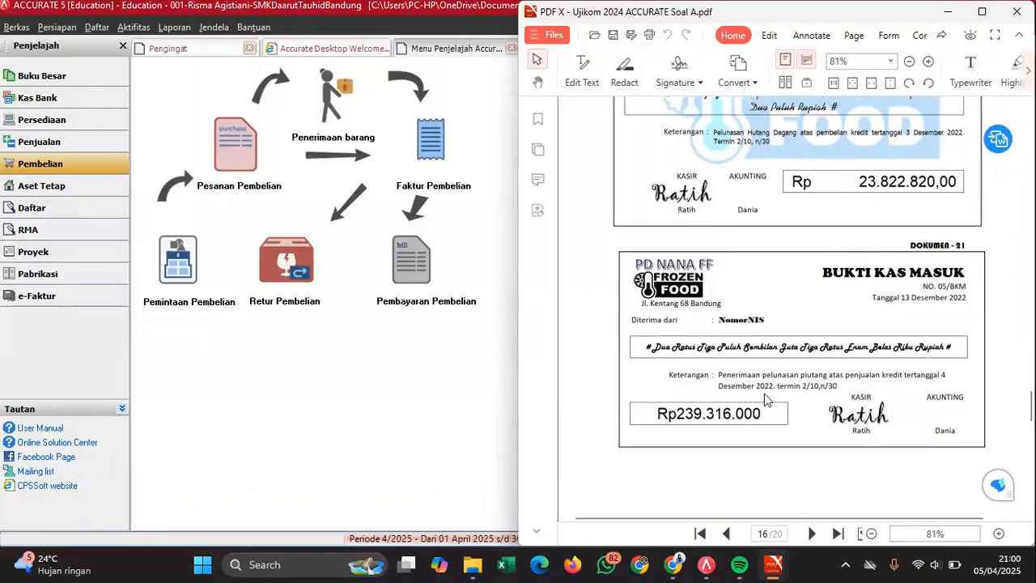
left_click(88, 152)
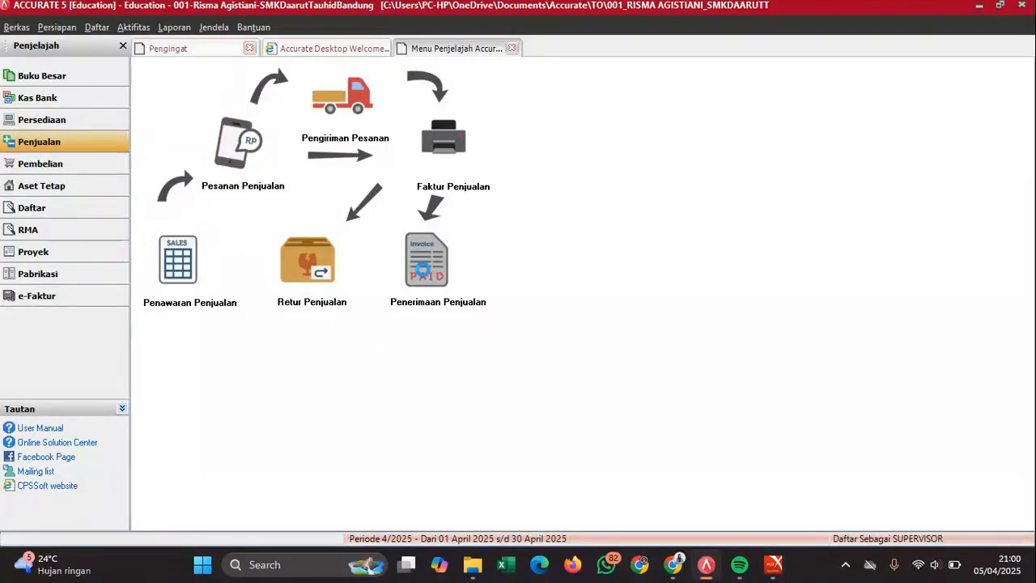
left_click(424, 267)
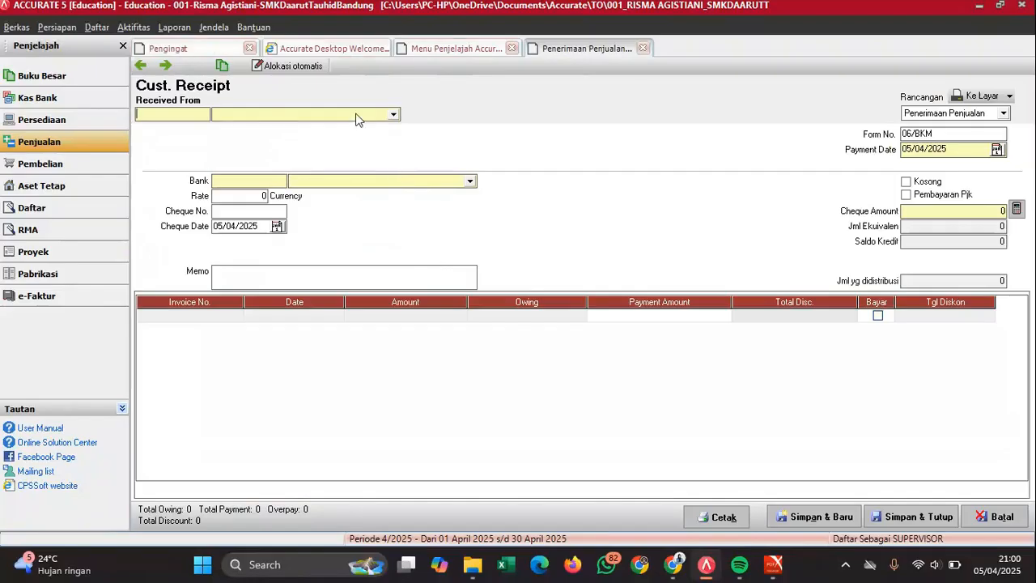
- Choose the participant's customer account and set payment and cheque dates to 13/12/2022
left_click(358, 116)
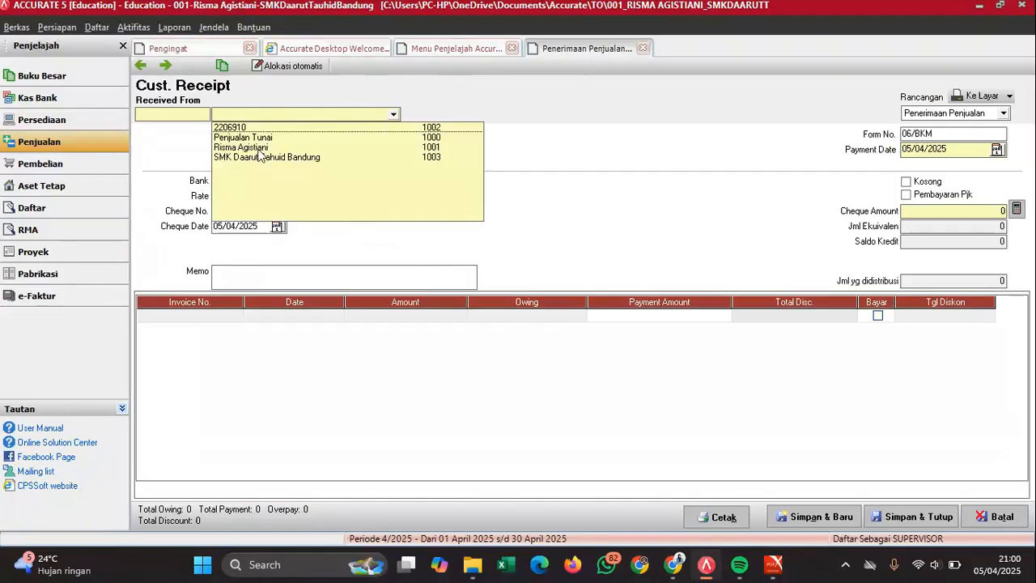
left_click(244, 130)
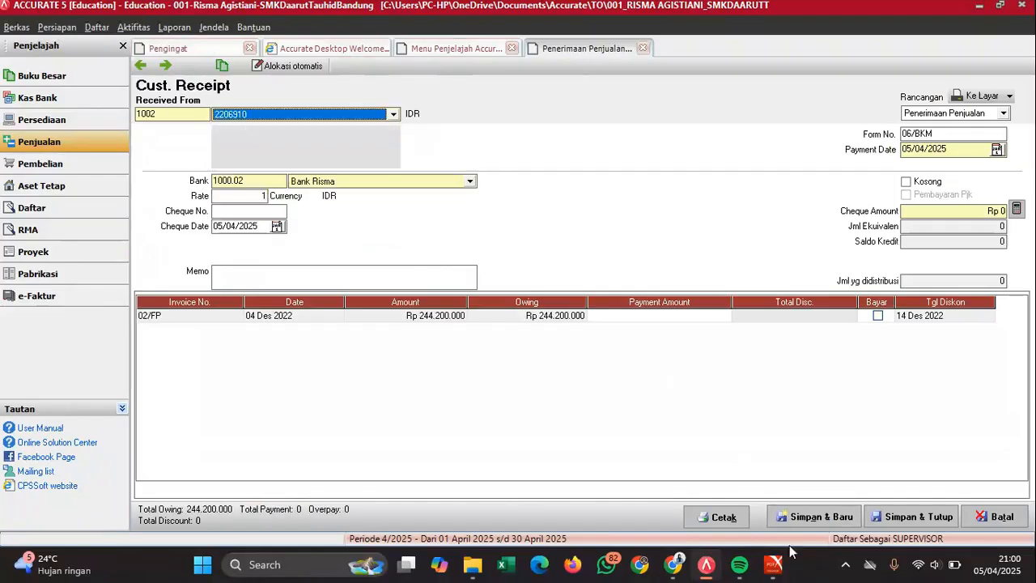
mouse_move(774, 575)
left_click(817, 527)
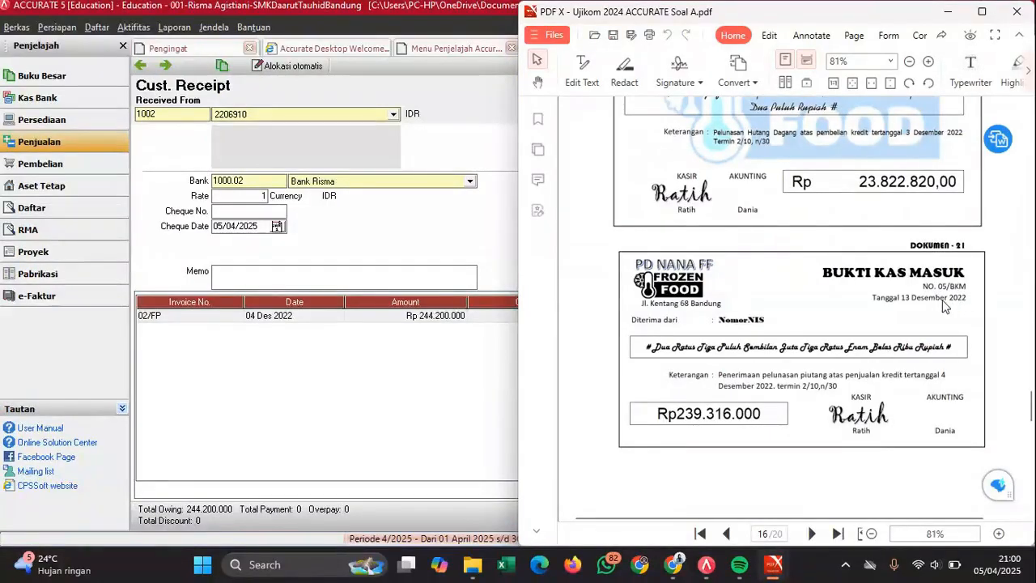
left_click(409, 266)
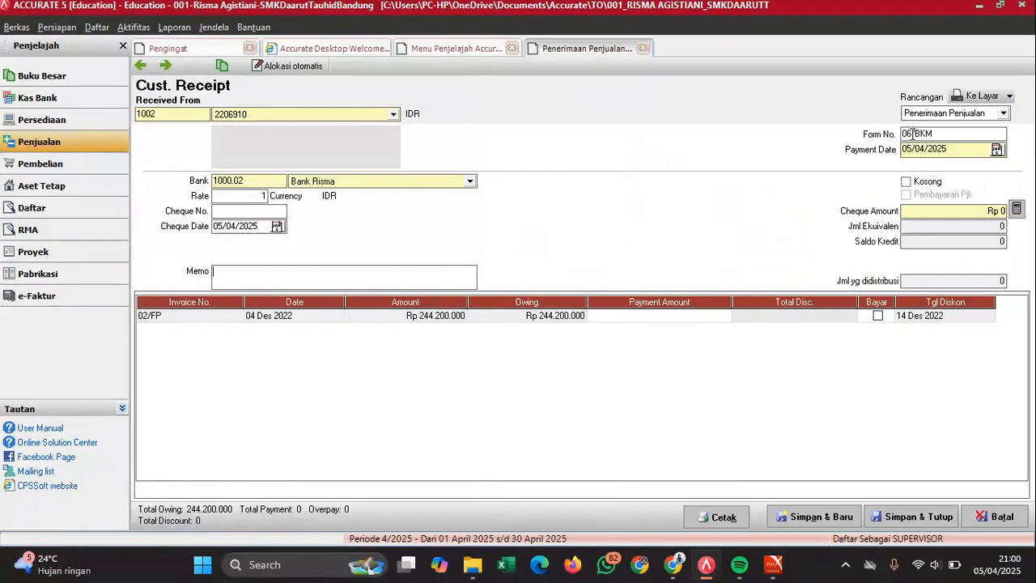
left_click(969, 152)
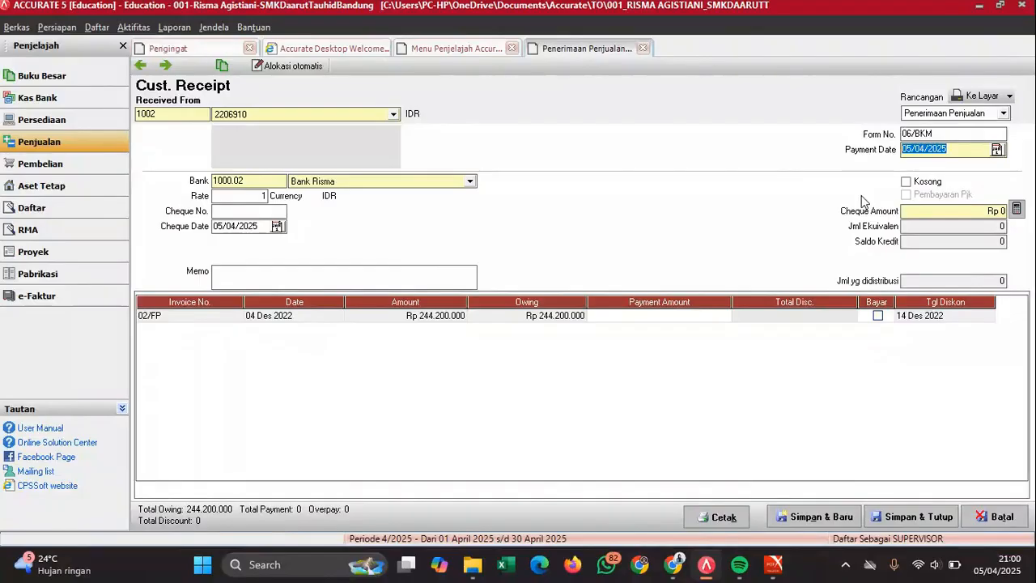
type("131220")
type("2")
type("22")
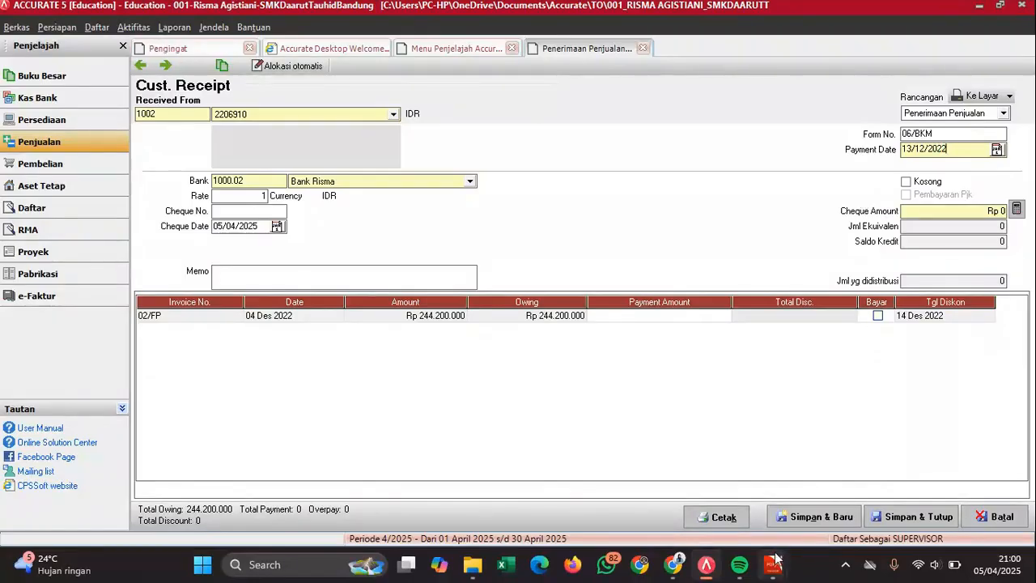
mouse_move(774, 565)
mouse_move(820, 507)
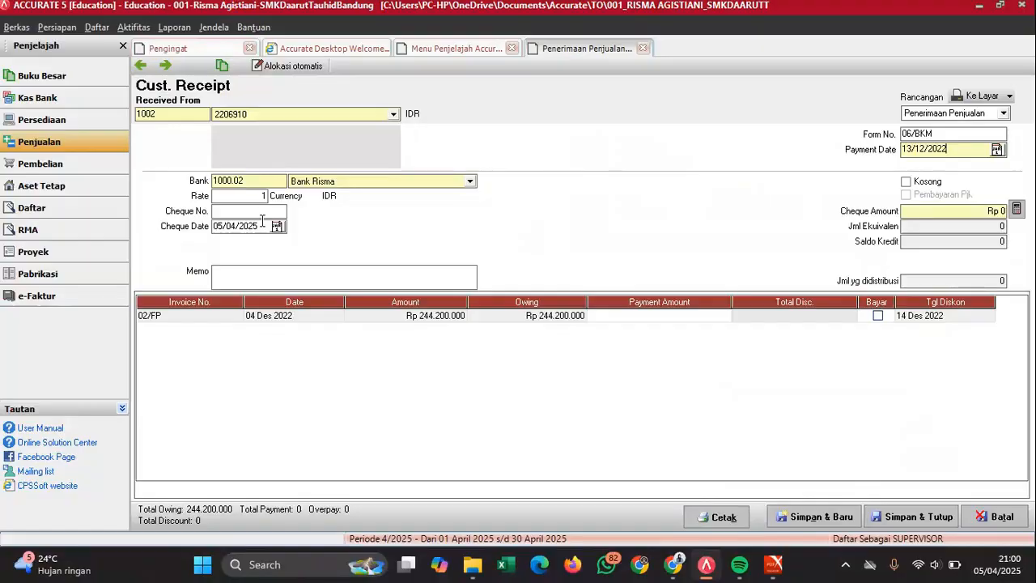
left_click(260, 226)
type("13/12/")
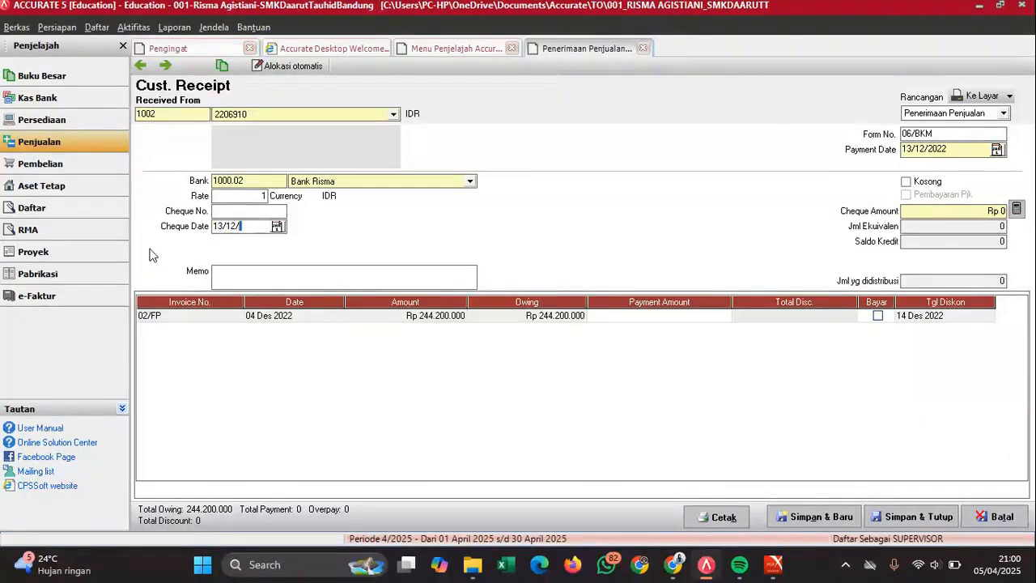
type("2022")
- Enter the 'Pelunasan piutang tanggal 4 Des' memo and mark invoice 02/FP paid
left_click(450, 279)
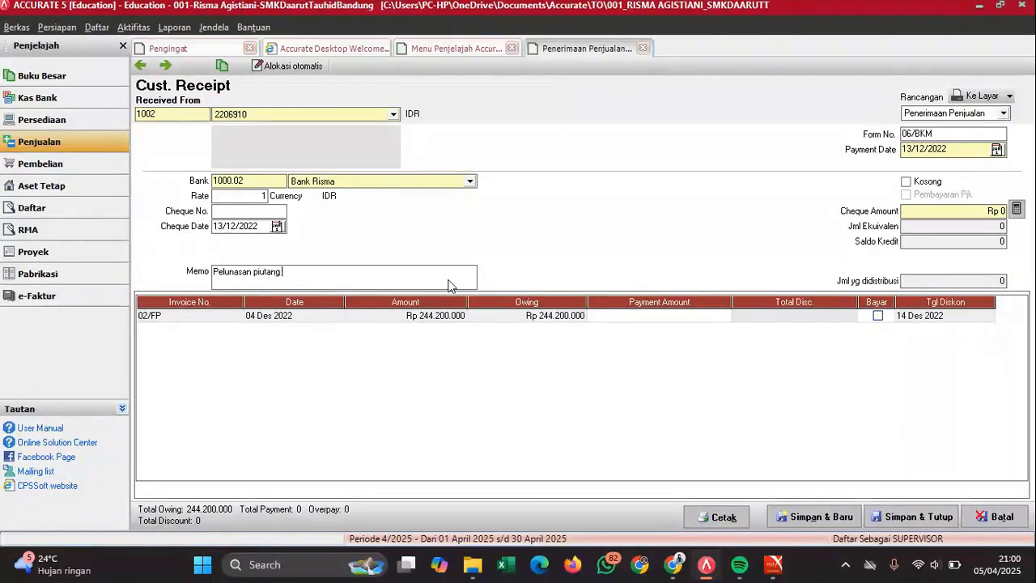
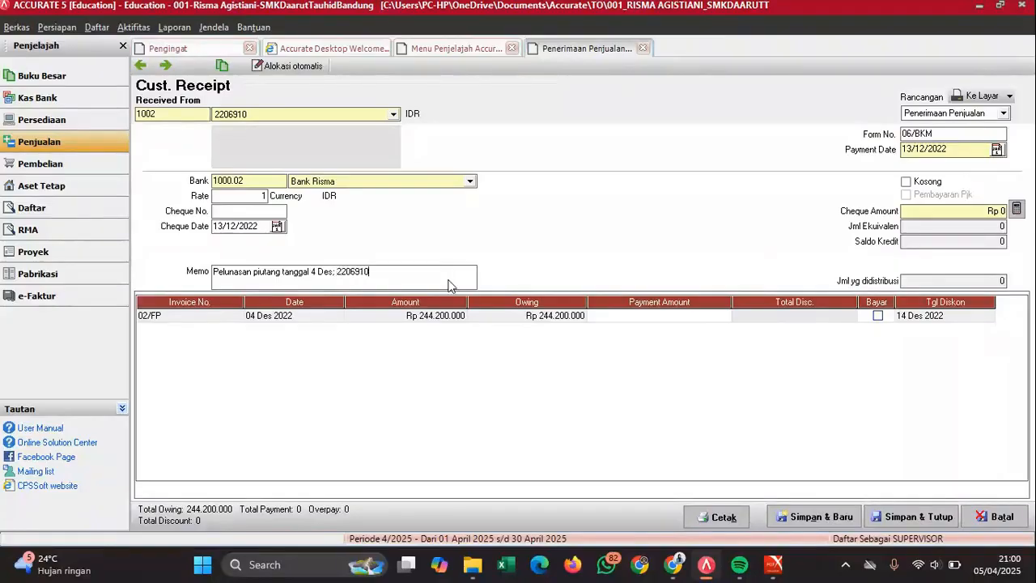
left_click(878, 315)
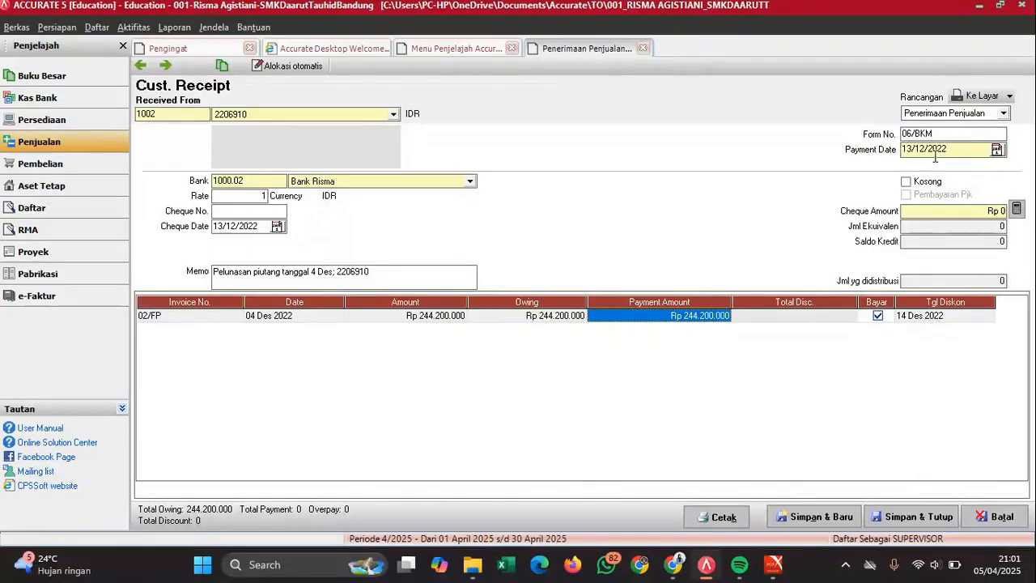
- Give invoice 02/FP a 4.884.000 discount on the Potongan Penjualan account
left_click(833, 316)
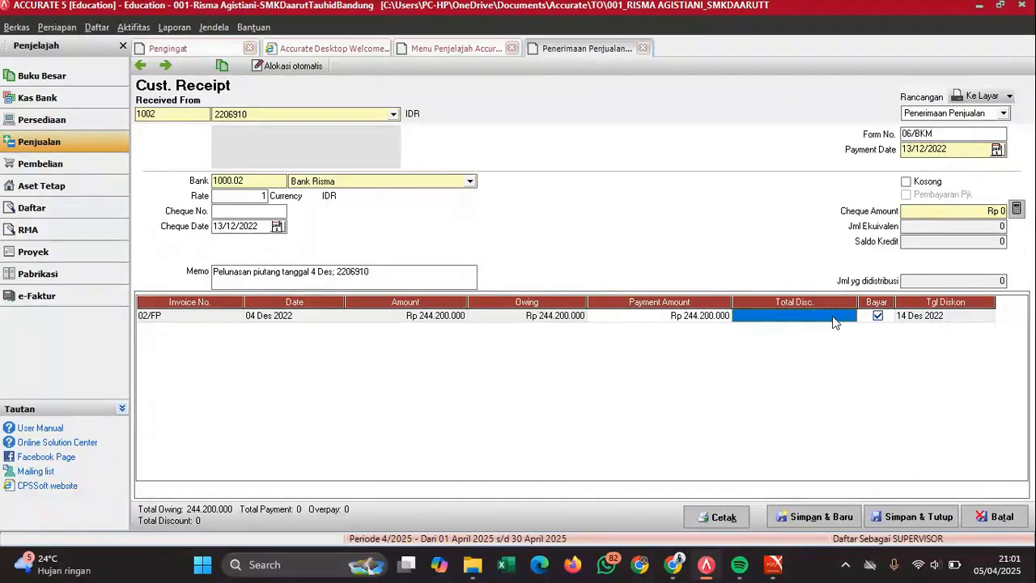
right_click(834, 321)
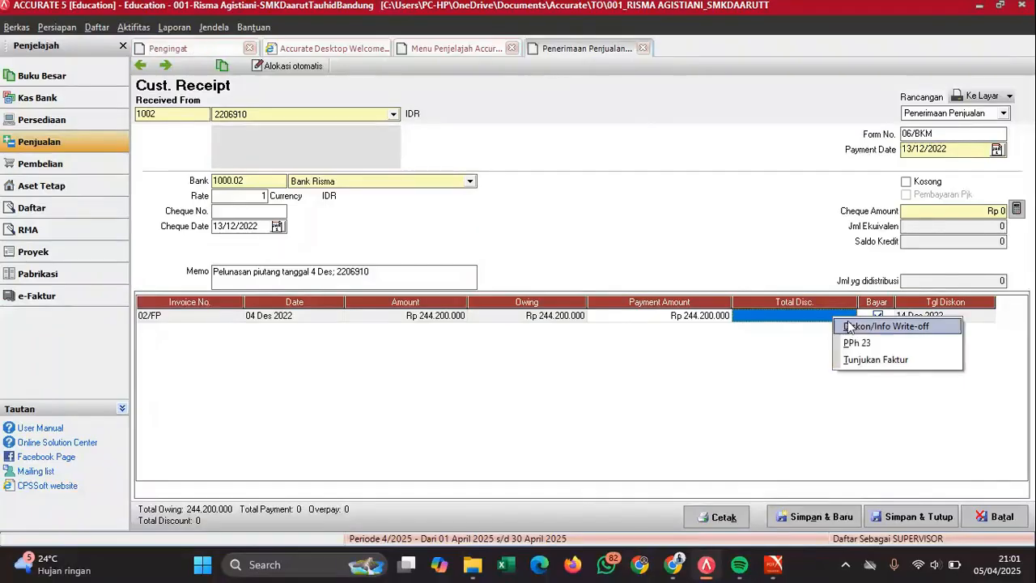
left_click(855, 327)
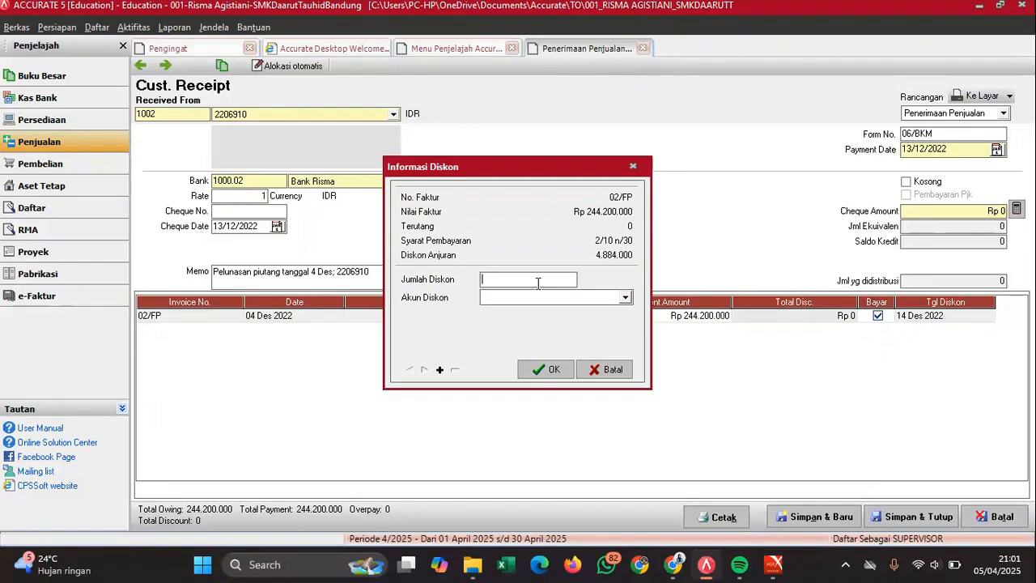
type("8")
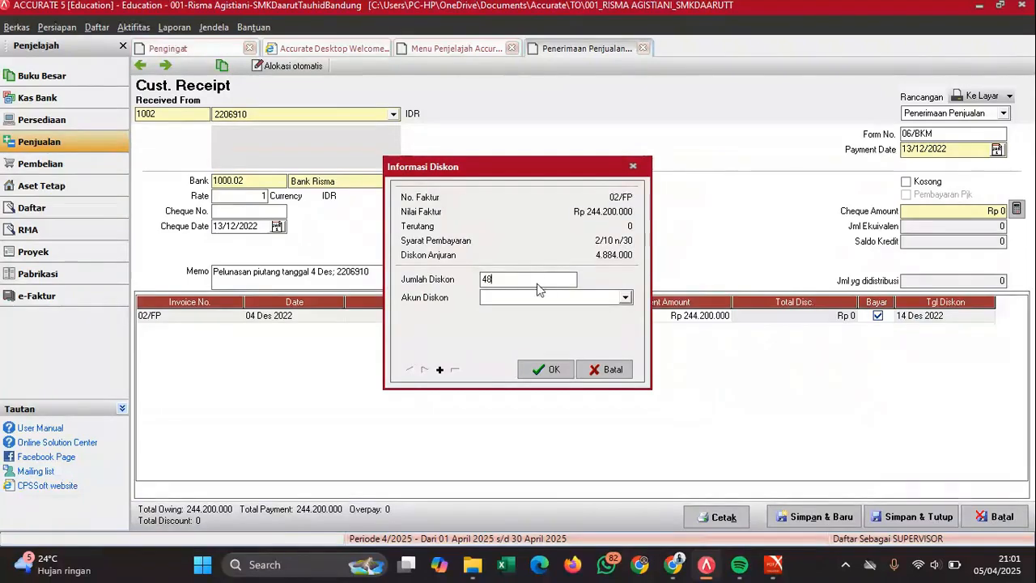
type("84000")
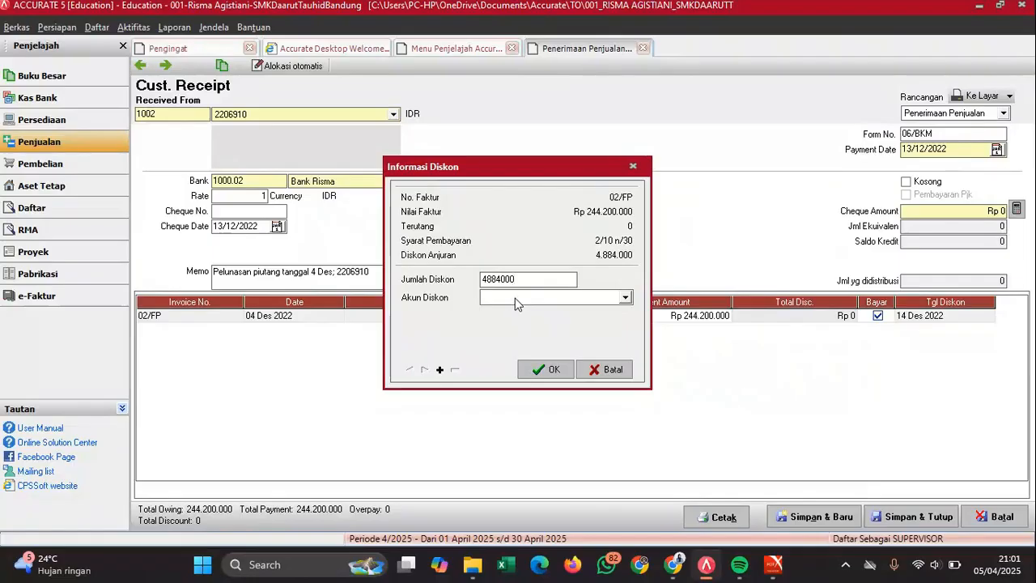
left_click(515, 299)
type("Po")
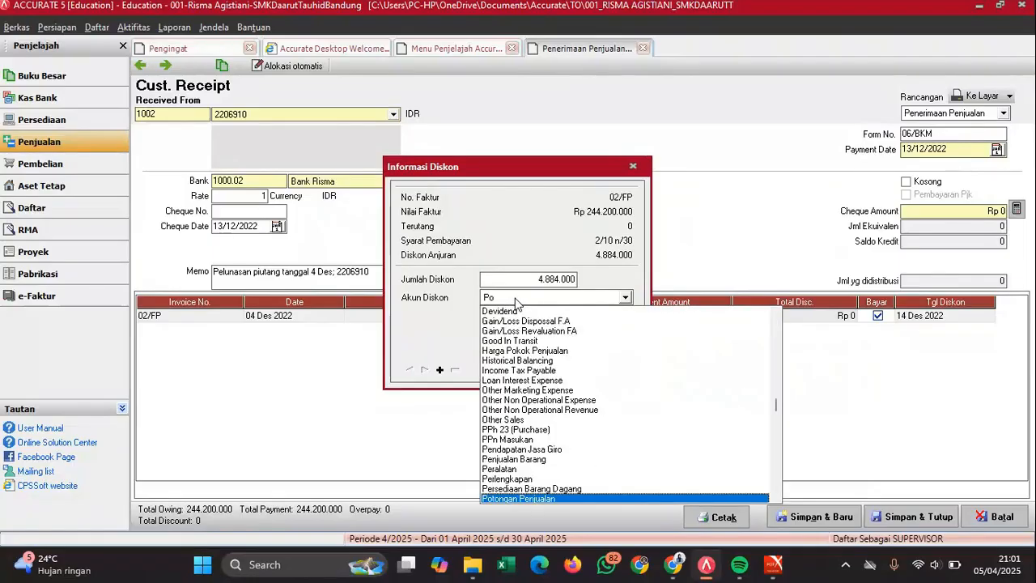
type("to")
key("Return")
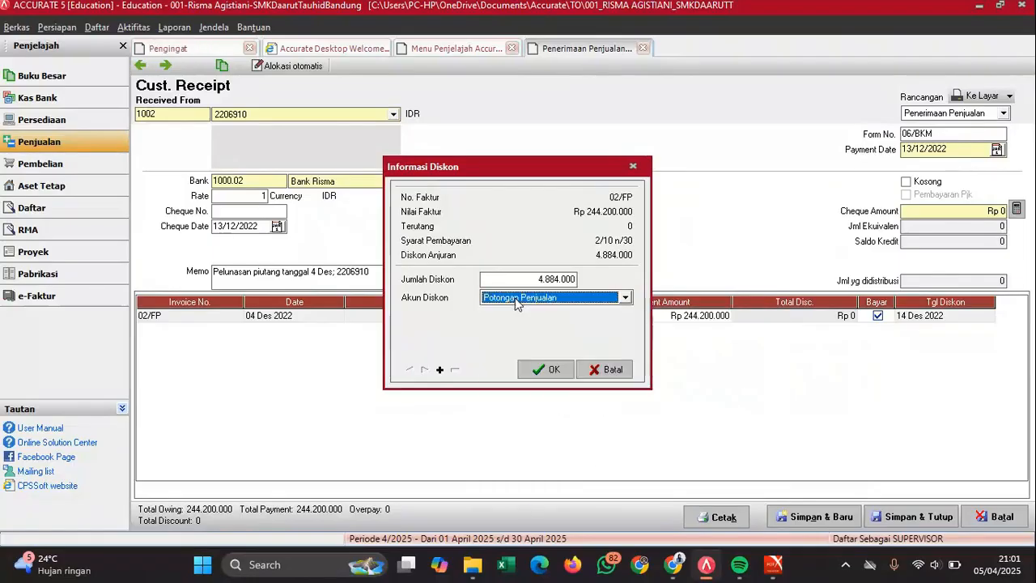
left_click(549, 369)
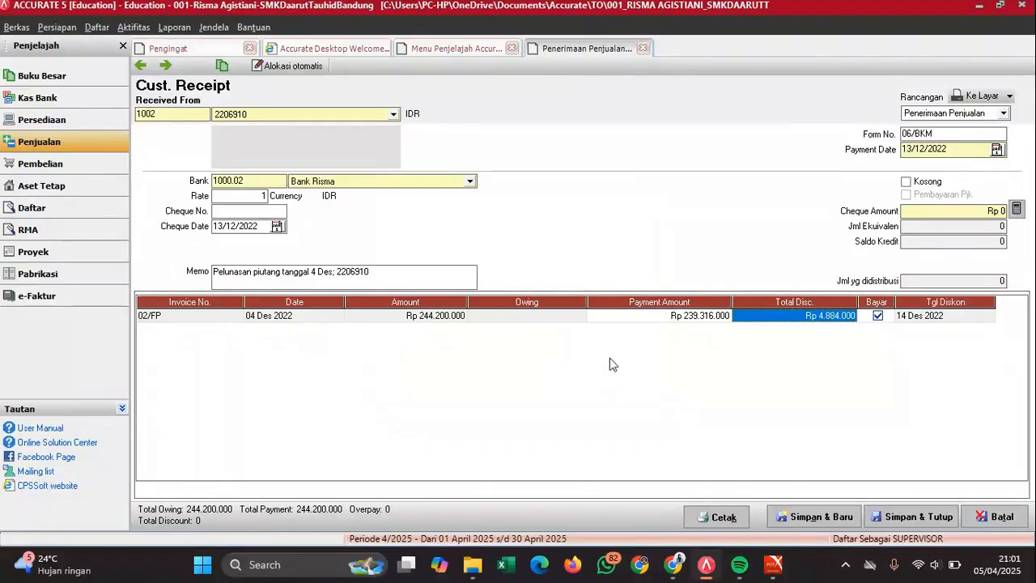
- Fill the received amount with Rp 239.316.000, checked against the PDF, and save the receipt
left_click(685, 320)
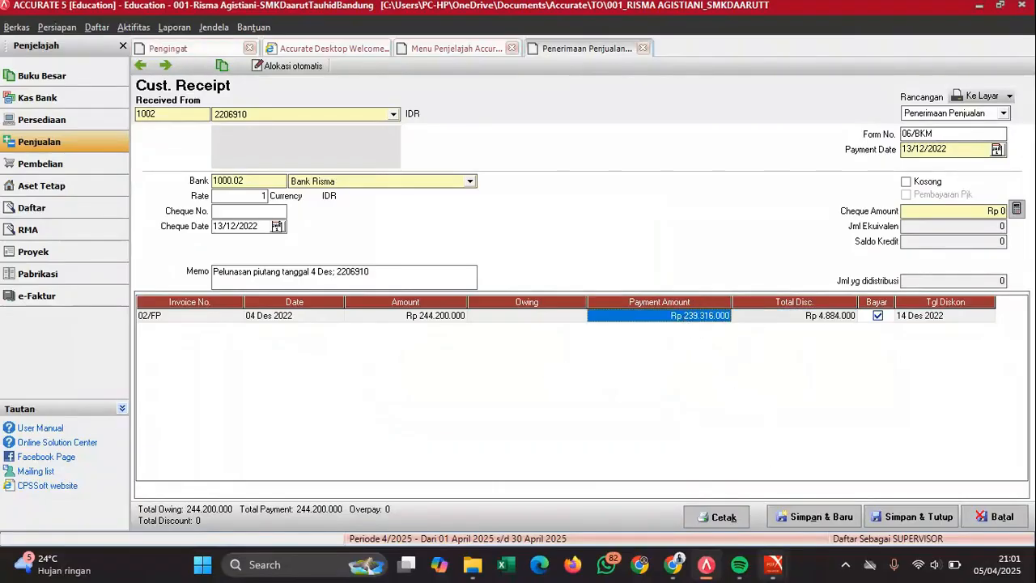
mouse_move(774, 565)
left_click(806, 498)
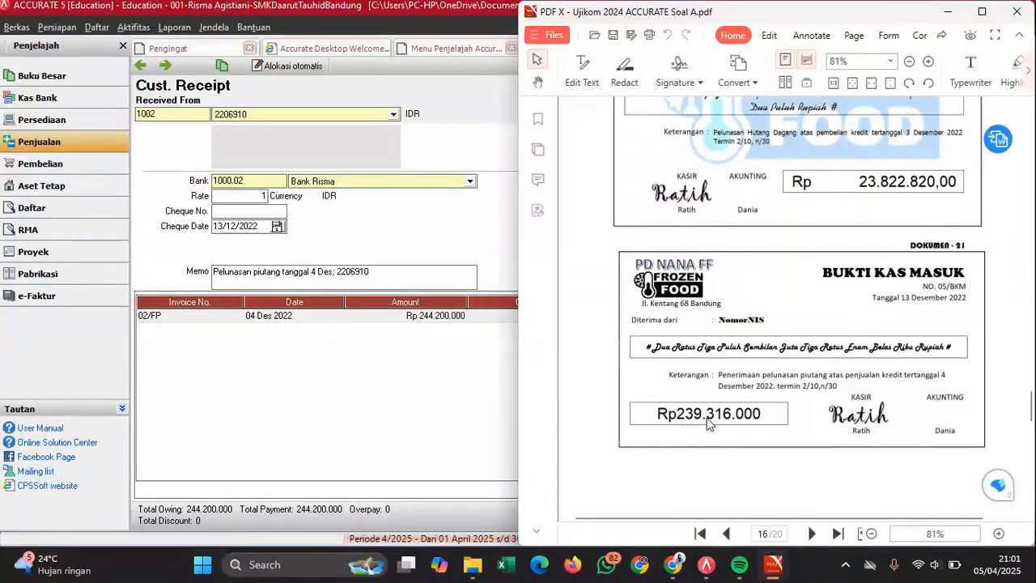
left_click(458, 403)
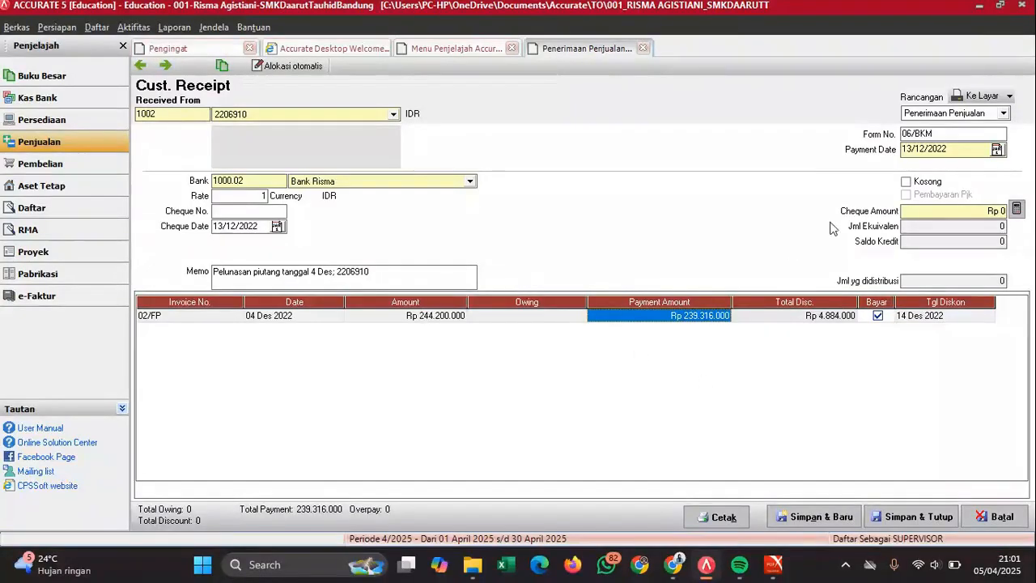
left_click(1017, 209)
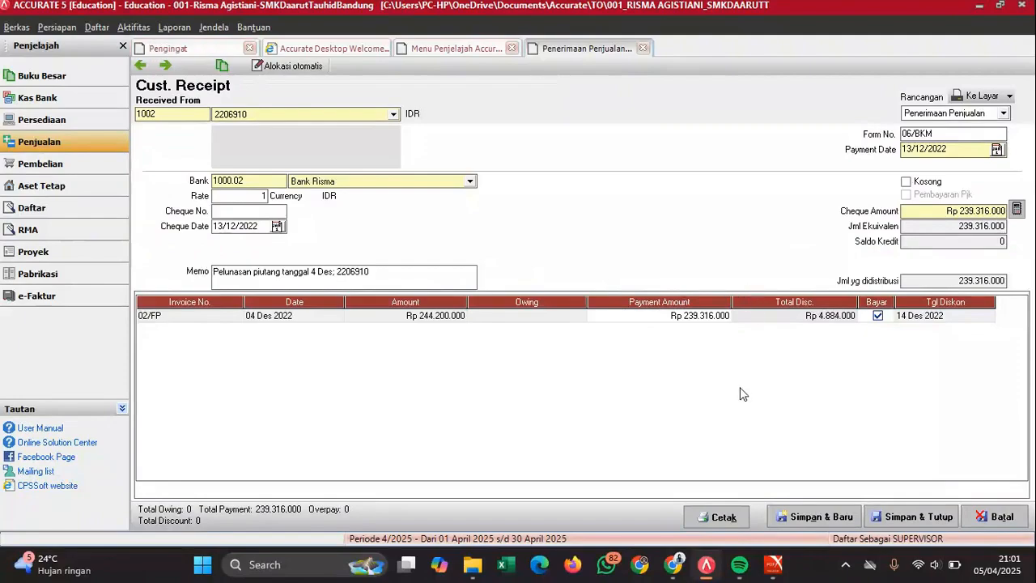
left_click(895, 518)
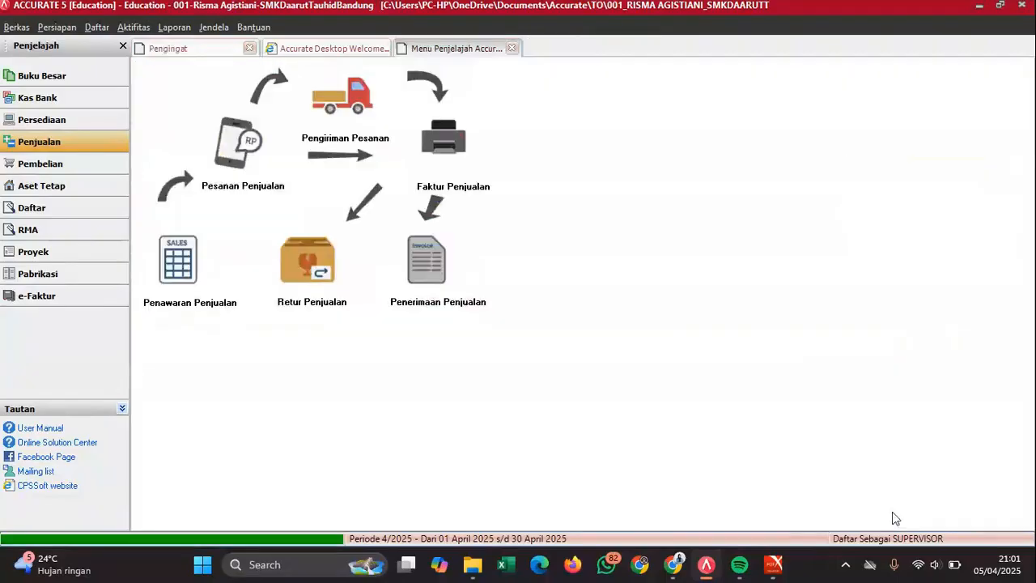
- Start another customer receipt and choose the paying customer
left_click(774, 564)
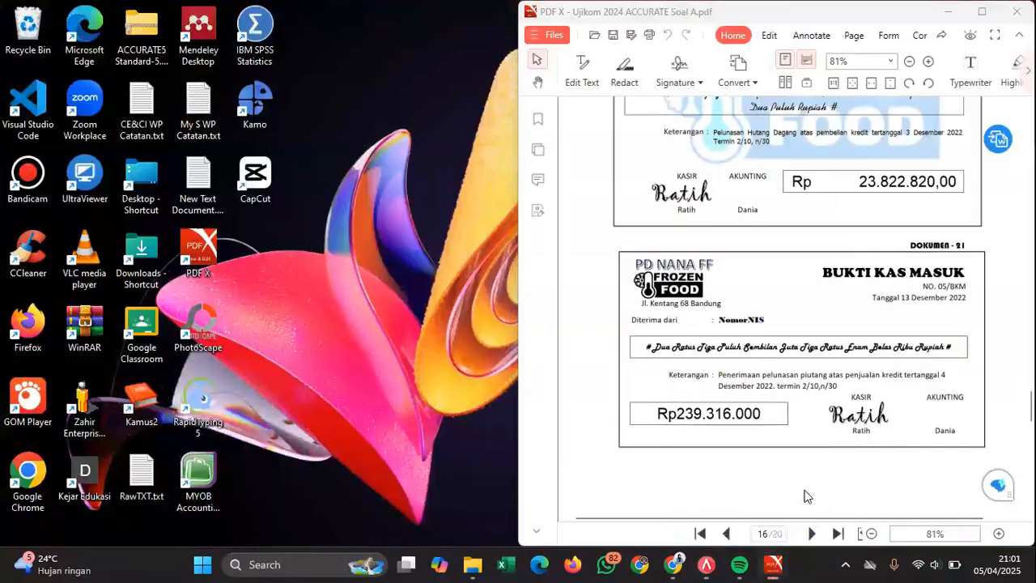
scroll(807, 313, "down", 8)
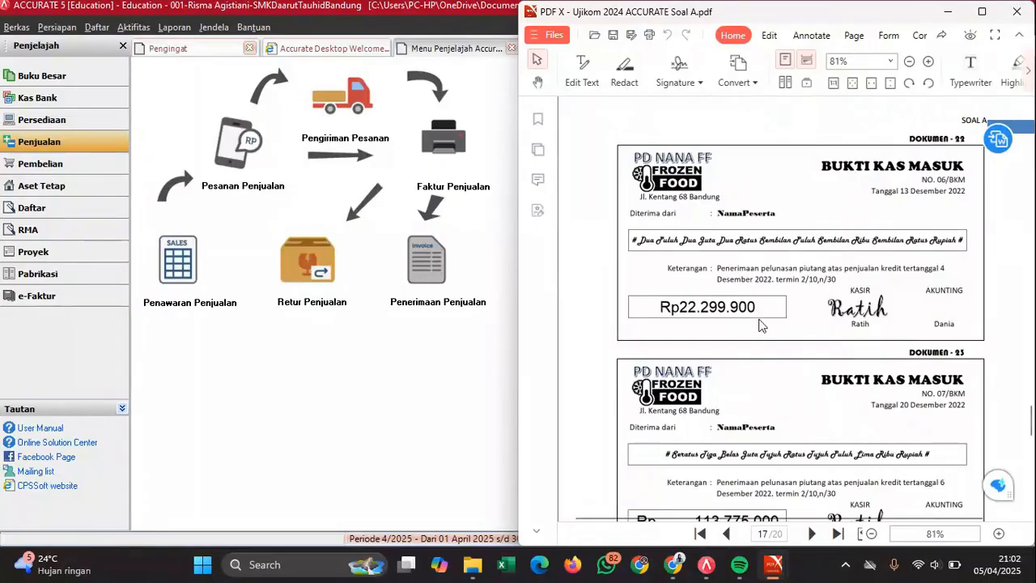
left_click(423, 259)
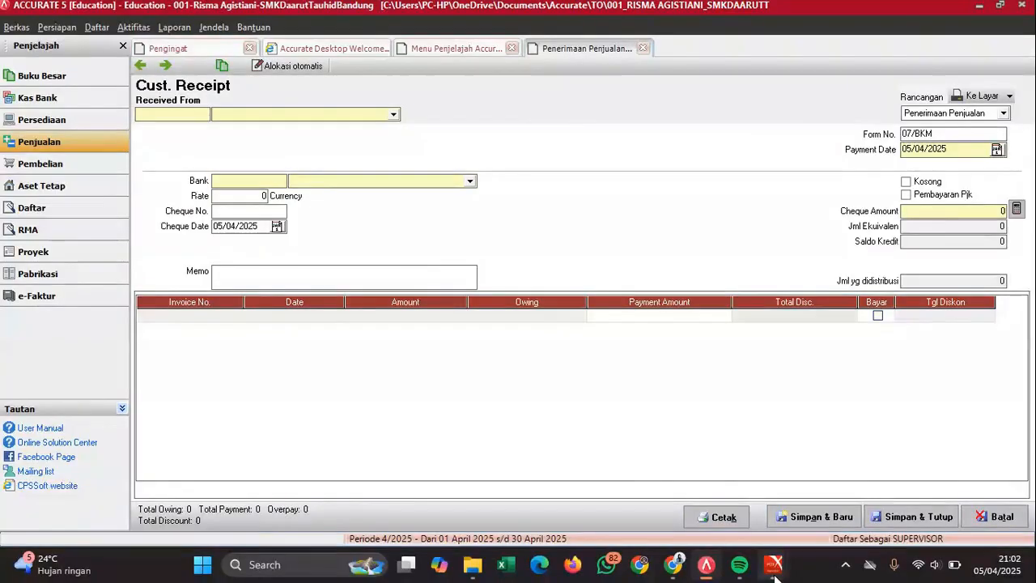
mouse_move(813, 504)
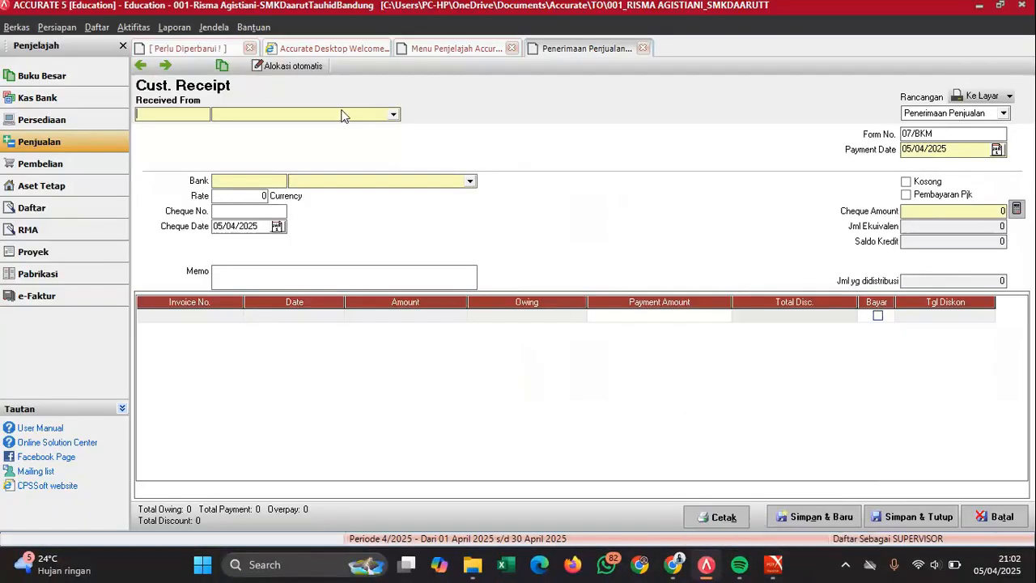
left_click(341, 116)
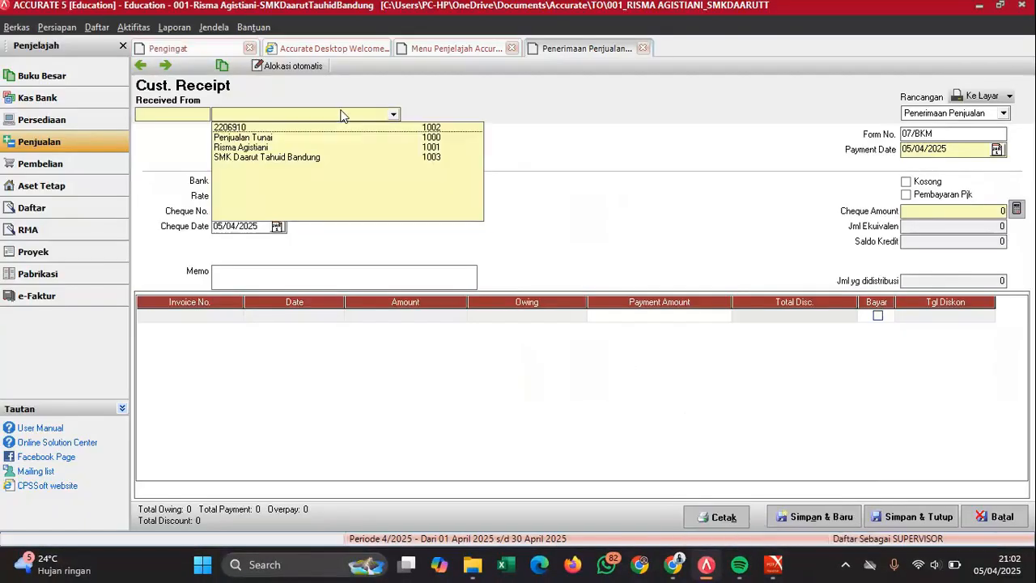
left_click(284, 147)
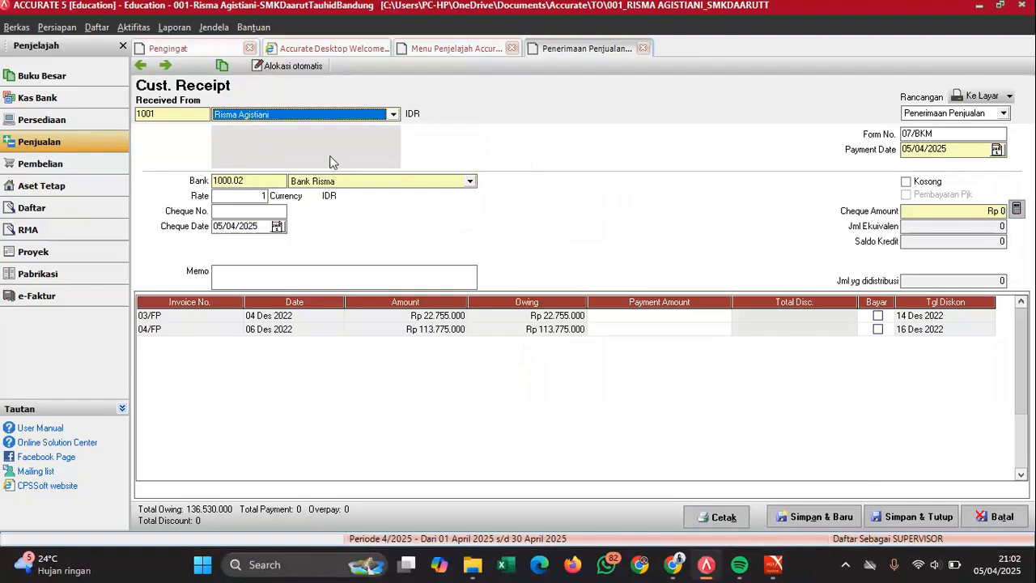
- Set the payment date and cheque date to 13/12/2022
mouse_move(776, 571)
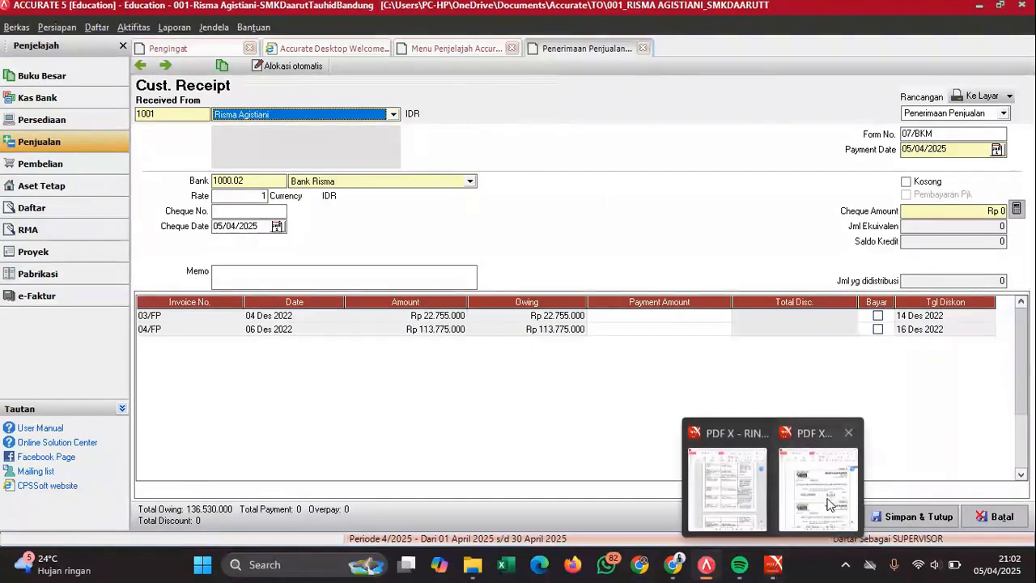
left_click(820, 457)
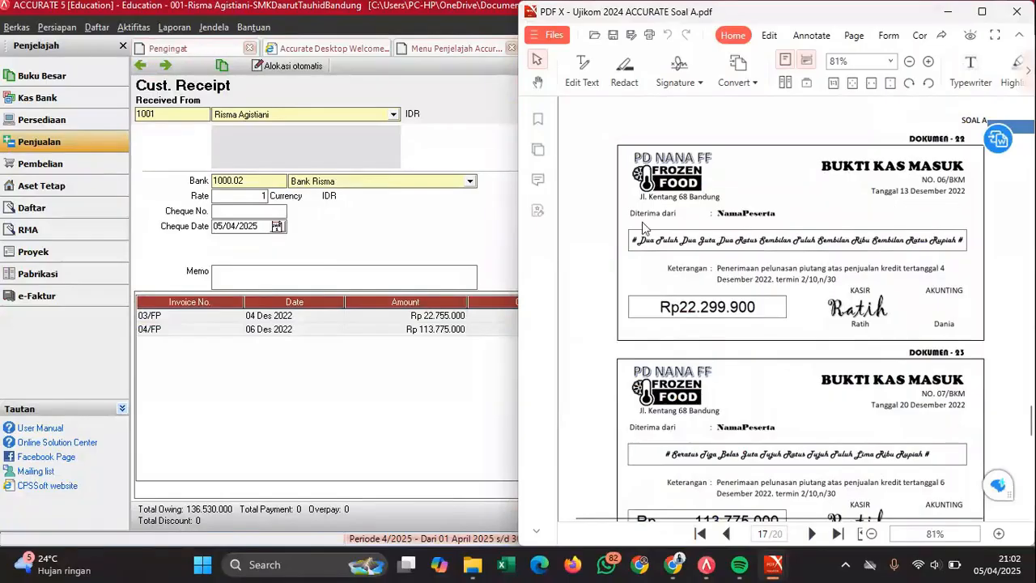
left_click(408, 159)
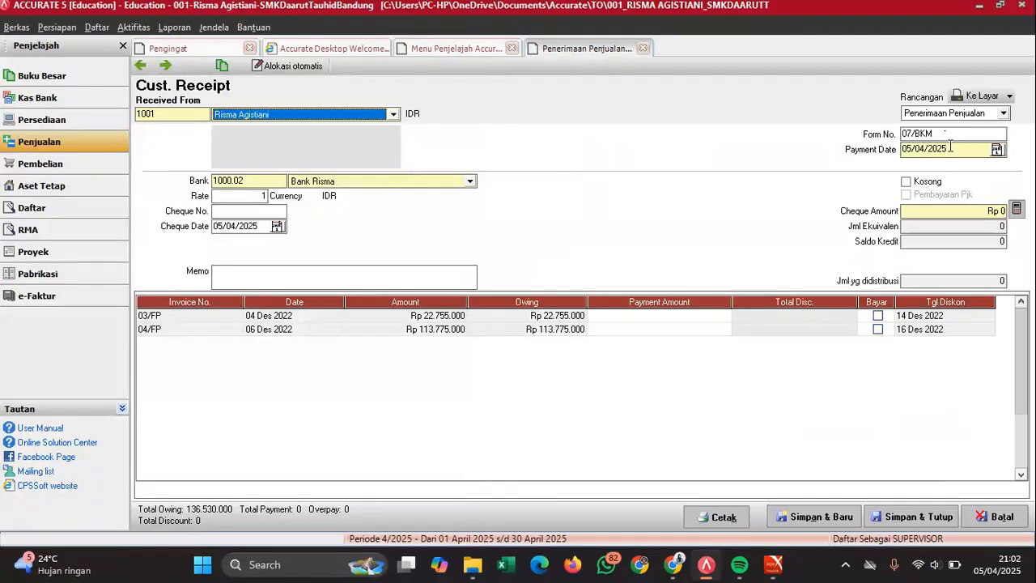
type("13/12/")
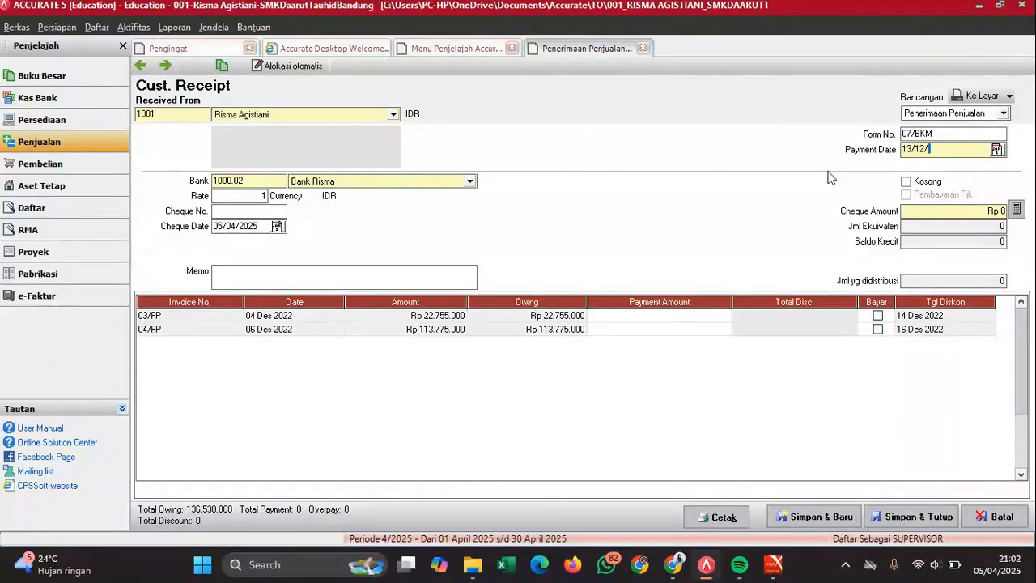
type("2022")
double_click(259, 227)
type("13/12/202")
- Write the memo settling the 4 Des receivable and mark invoice 03/FP as paid
left_click(289, 275)
type("Pek")
key("BackSpace")
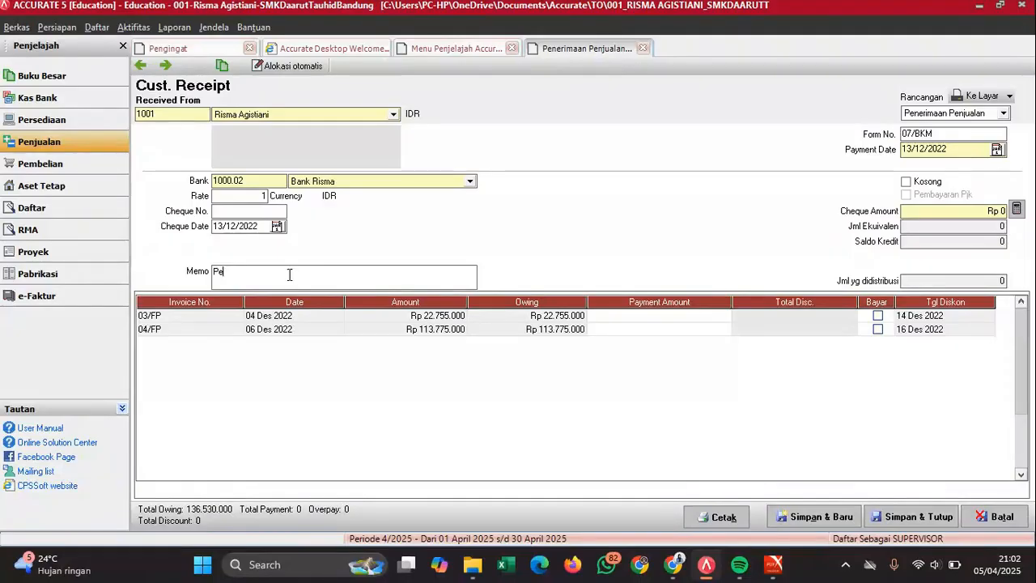
type("lunasan piutang tand")
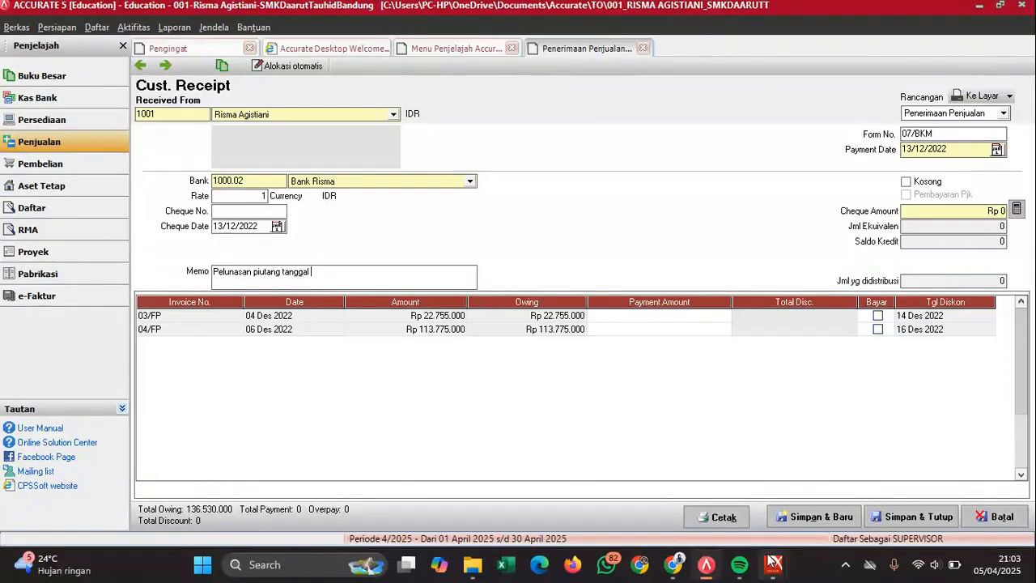
mouse_move(775, 564)
left_click(816, 497)
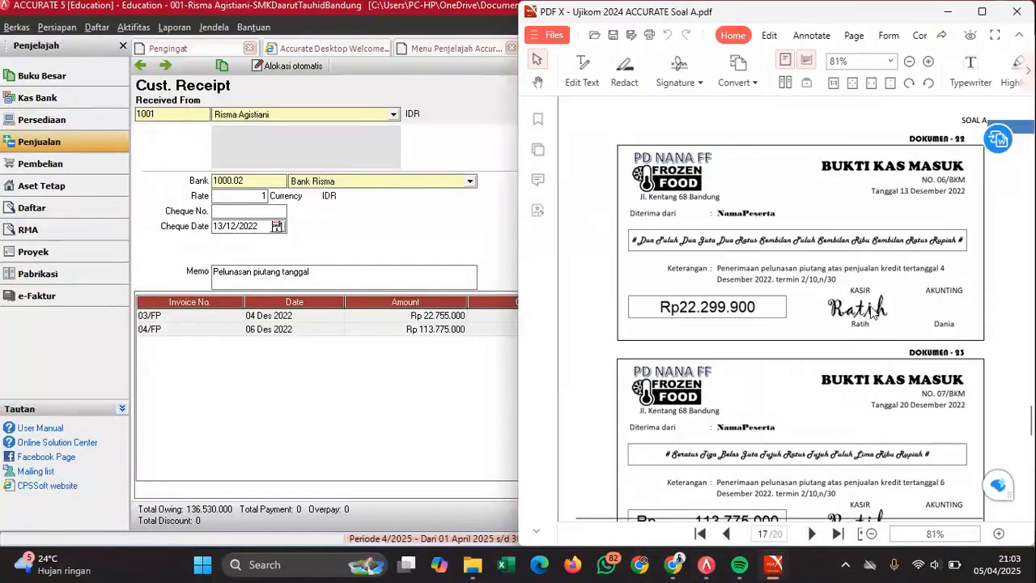
left_click(321, 424)
left_click(331, 281)
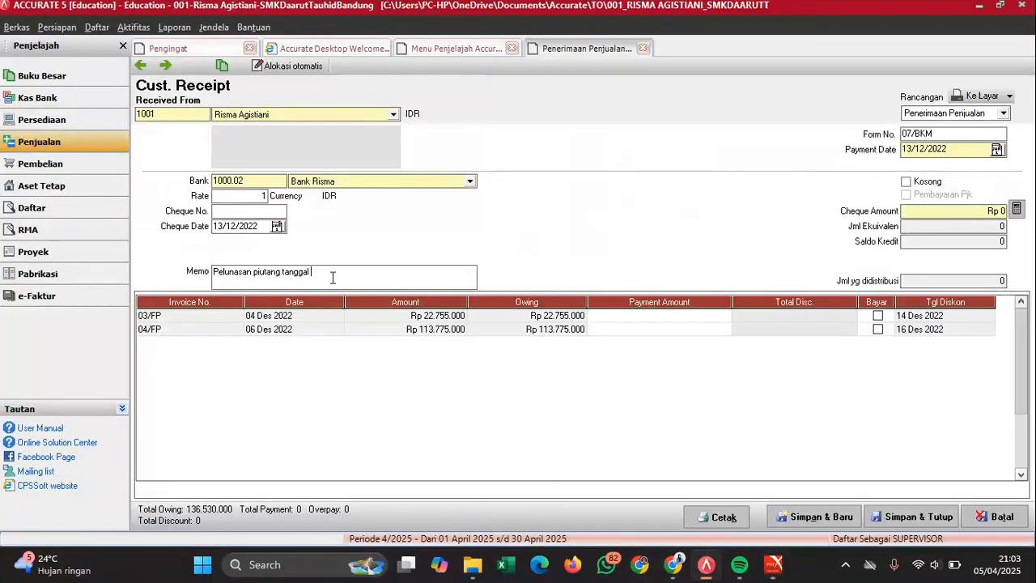
type("4 Des")
type(": ")
type("Risma")
left_click(879, 316)
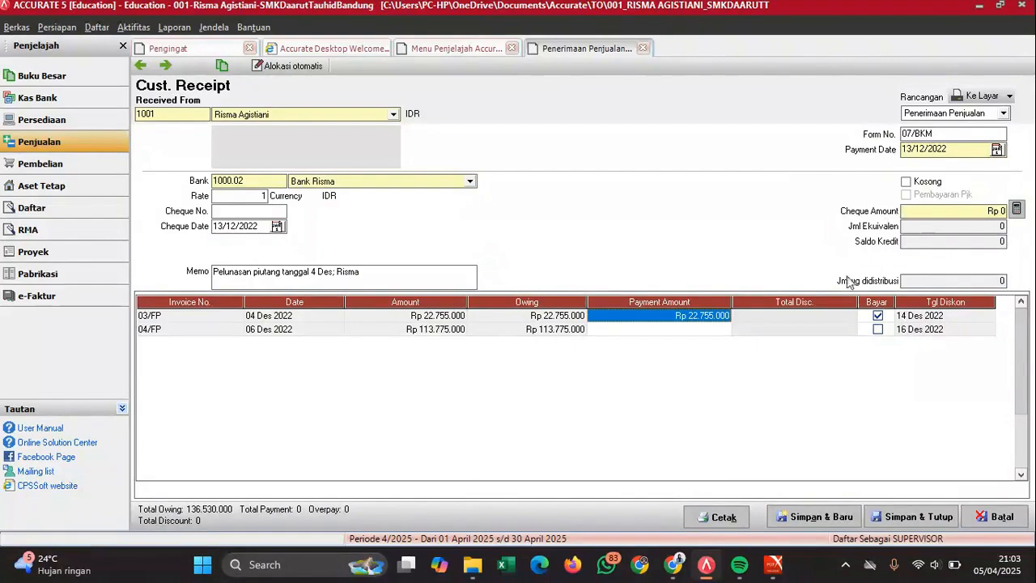
- Give invoice 03/FP a 455.100 discount charged to the Potongan Penjualan account
left_click(816, 319)
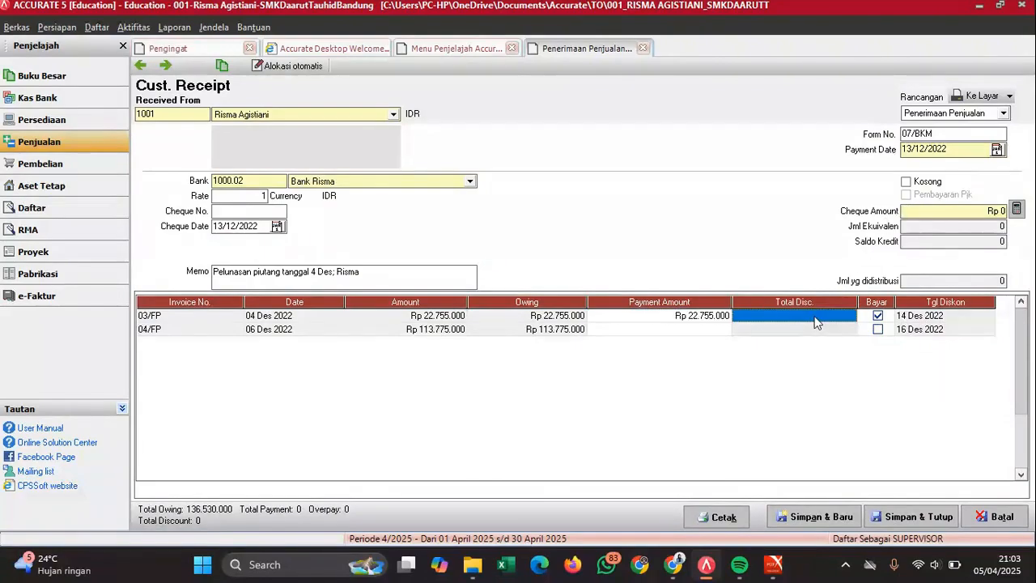
right_click(816, 322)
left_click(844, 327)
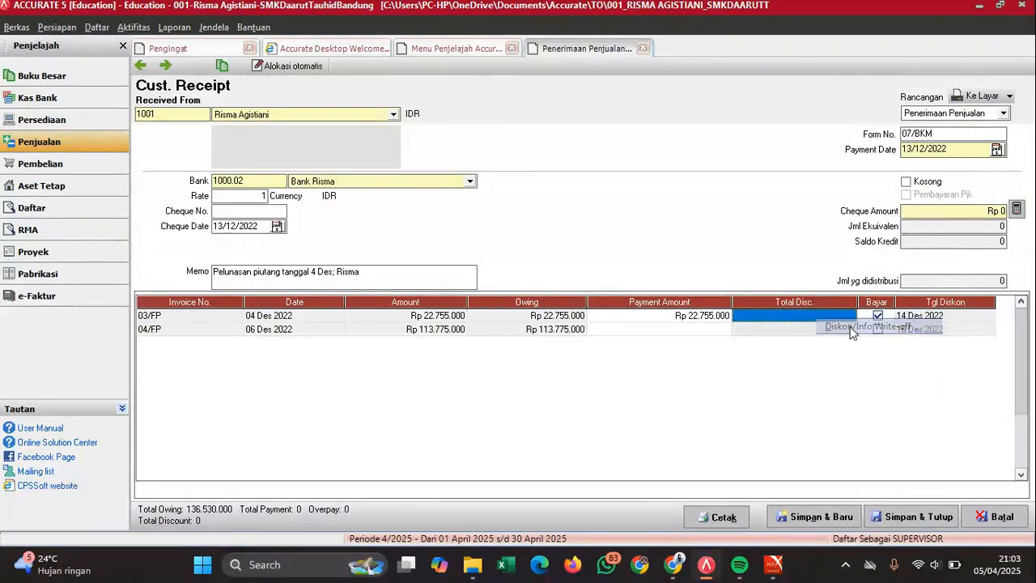
left_click(520, 278)
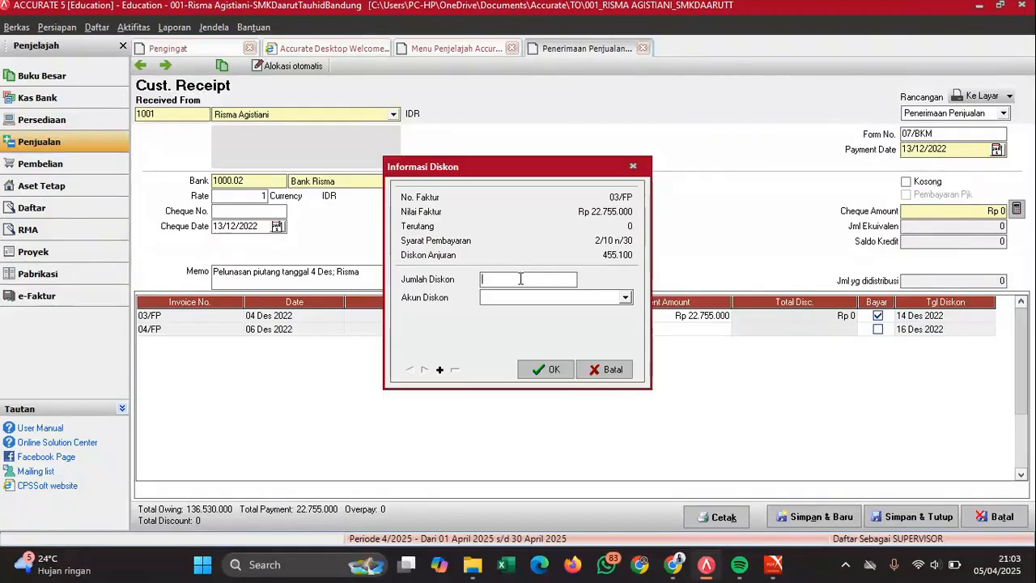
type("455.")
type("1")
type("00")
left_click(535, 299)
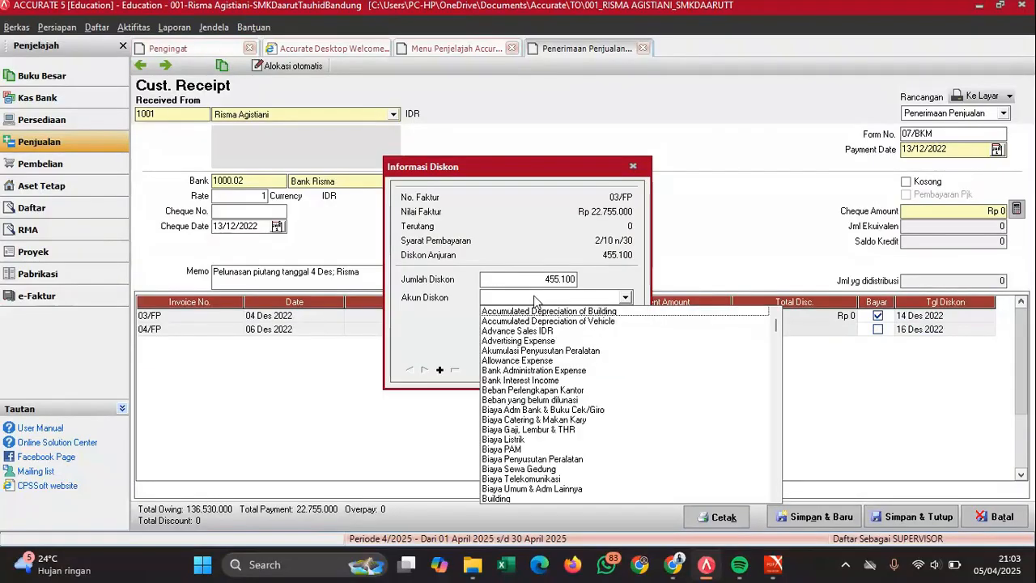
type("Poto")
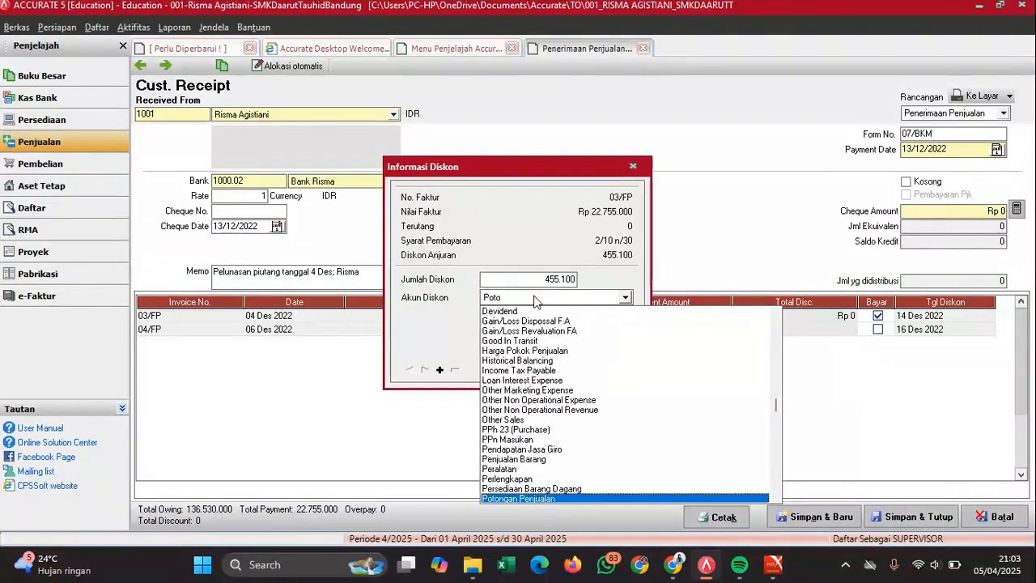
key("Return")
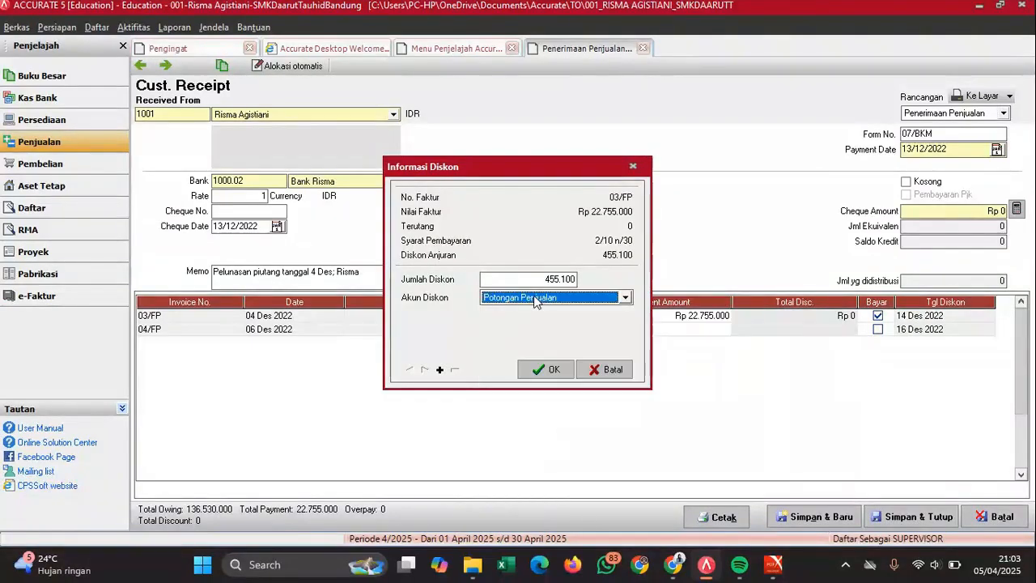
left_click(554, 371)
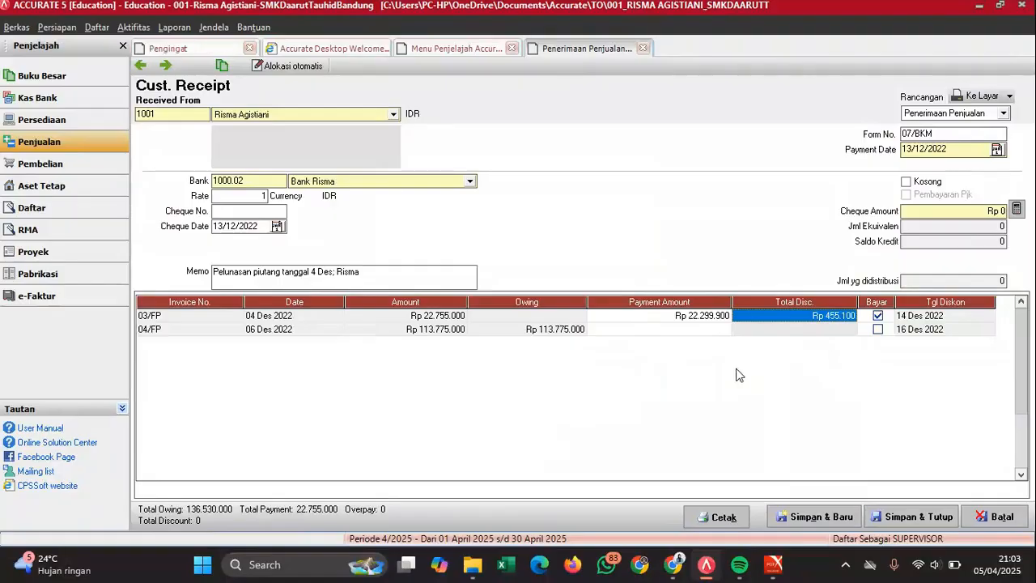
- Fill the cheque amount with 22.299.900, then save receipt 07/BKM and start a new one
left_click(708, 321)
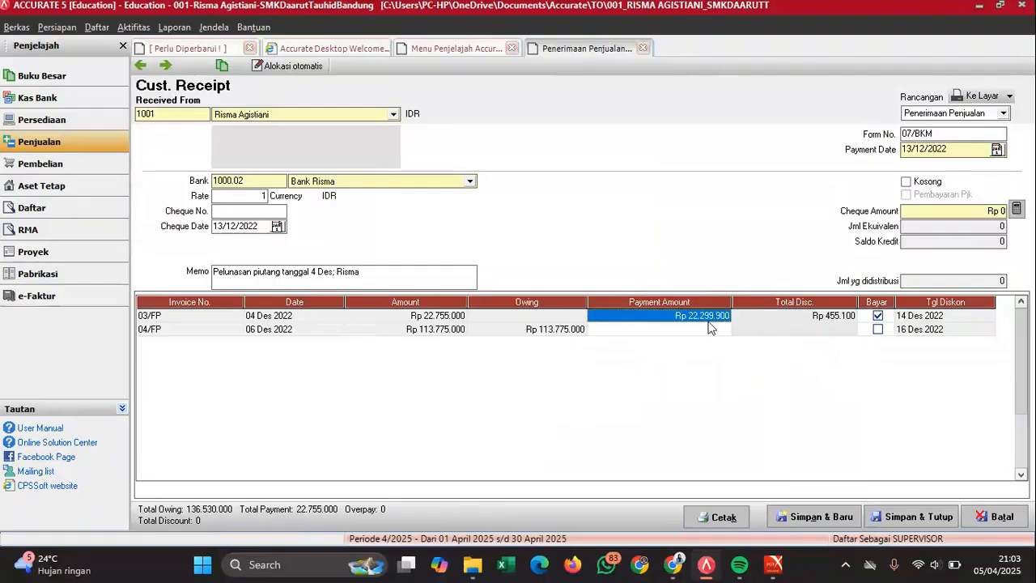
left_click(774, 564)
left_click(819, 475)
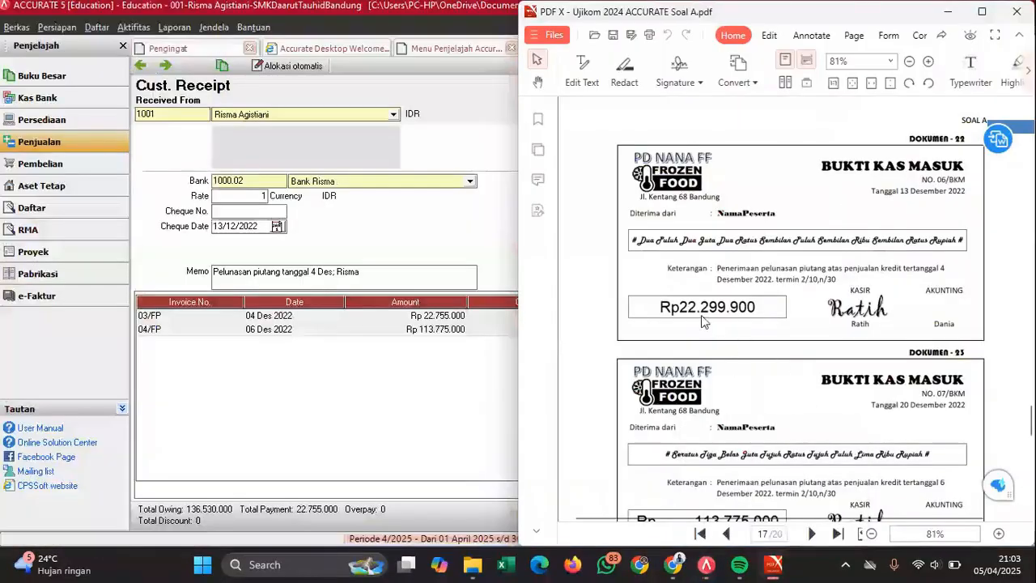
scroll(725, 315, "down", 2)
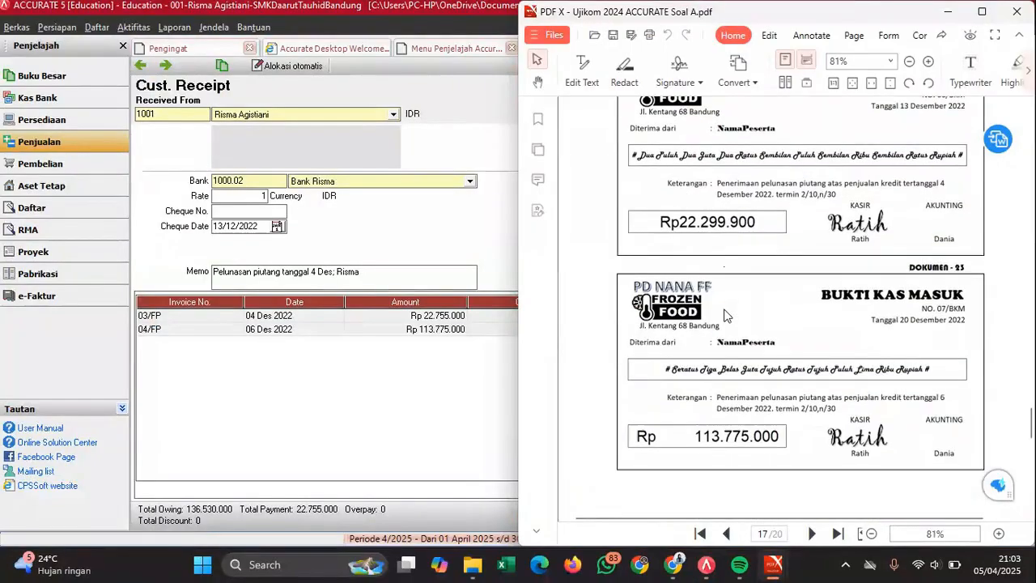
left_click(459, 401)
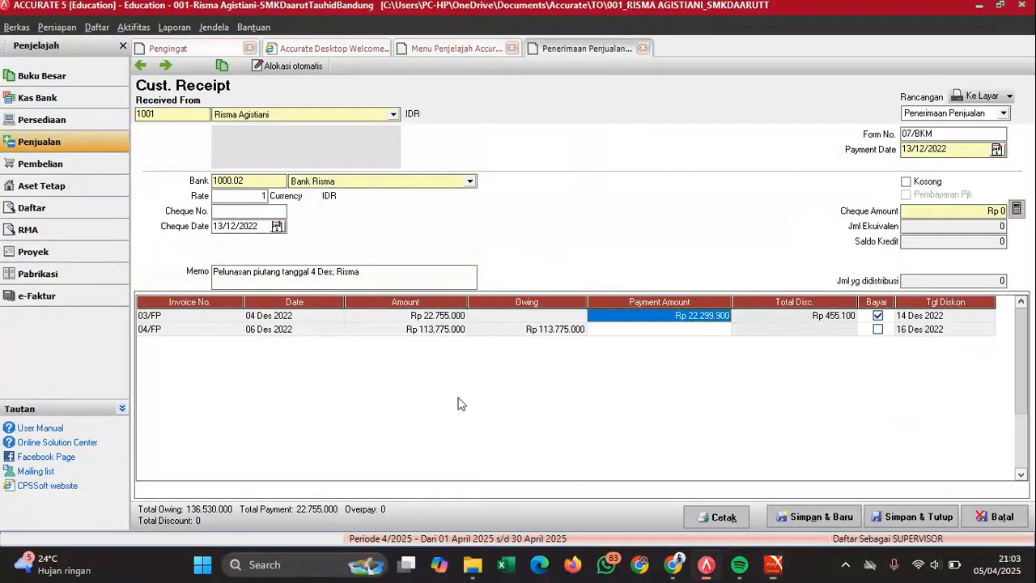
left_click(1017, 209)
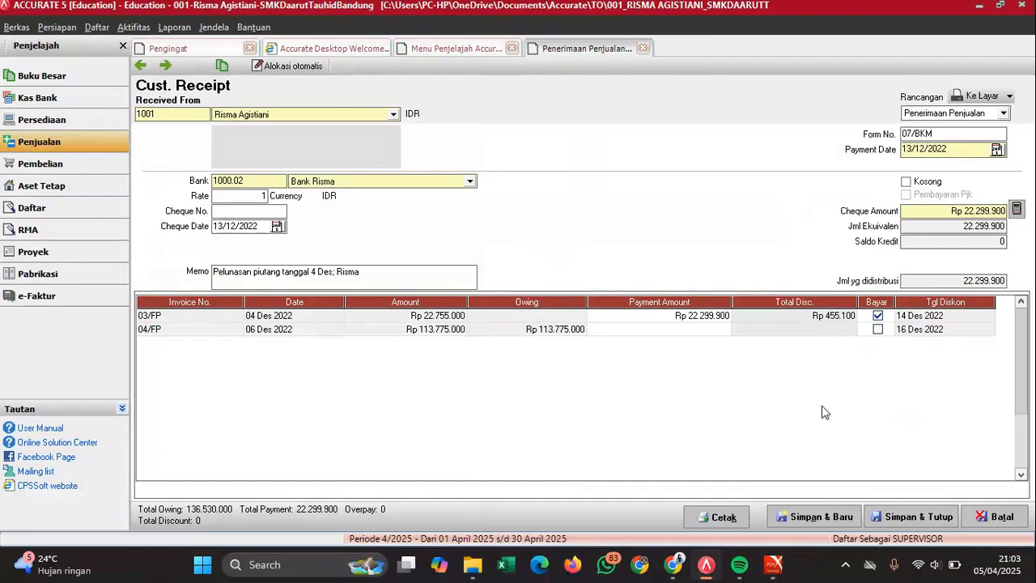
left_click(832, 520)
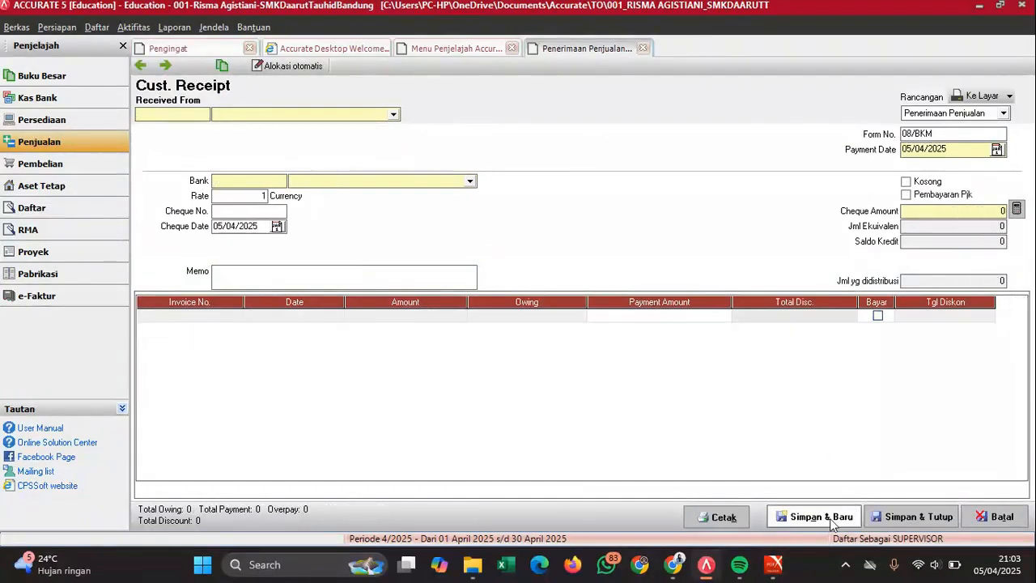
- Choose the paying customer and set the payment date to 20/12/2022
left_click(269, 115)
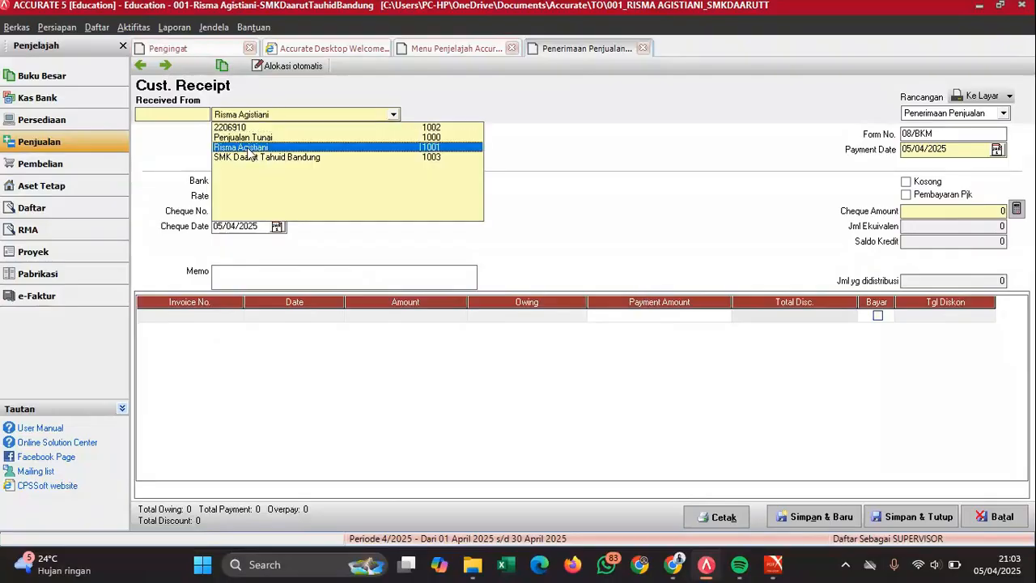
left_click(247, 146)
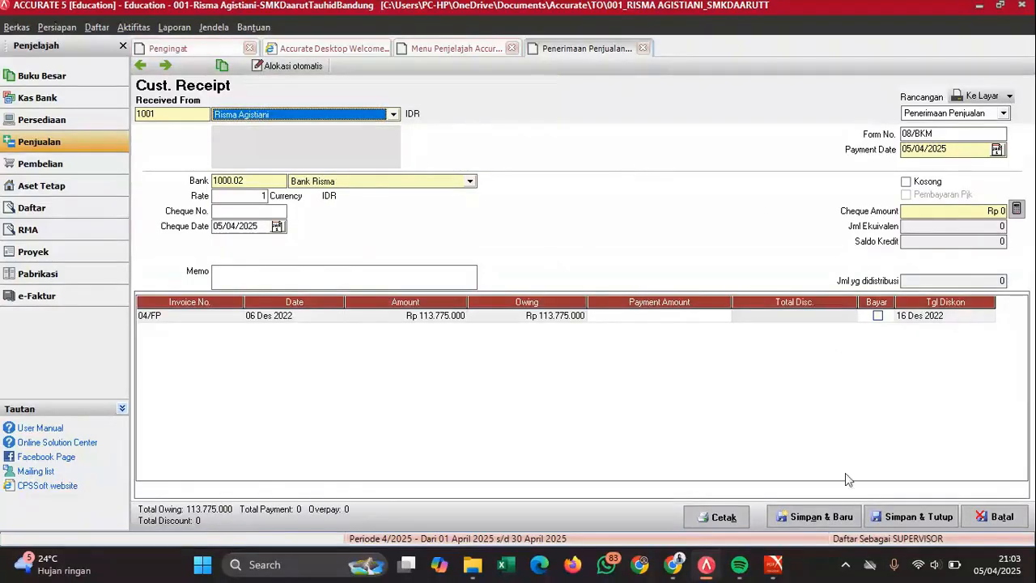
mouse_move(775, 573)
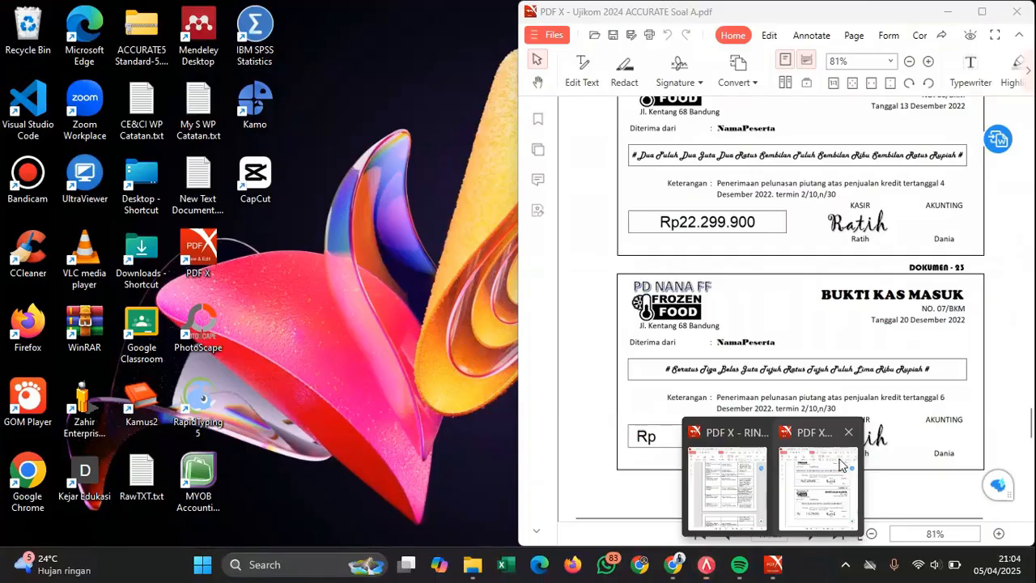
left_click(814, 476)
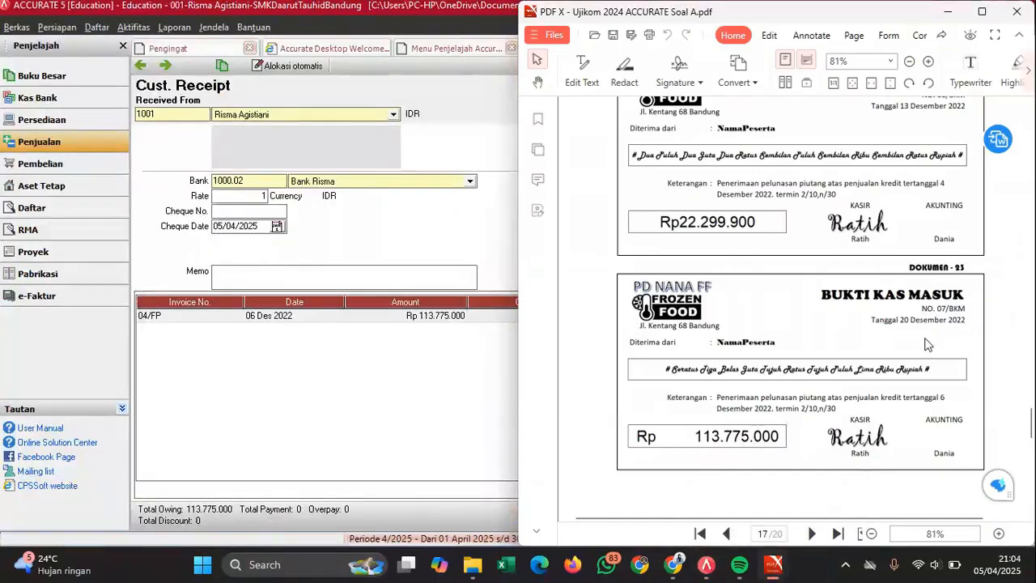
left_click(491, 403)
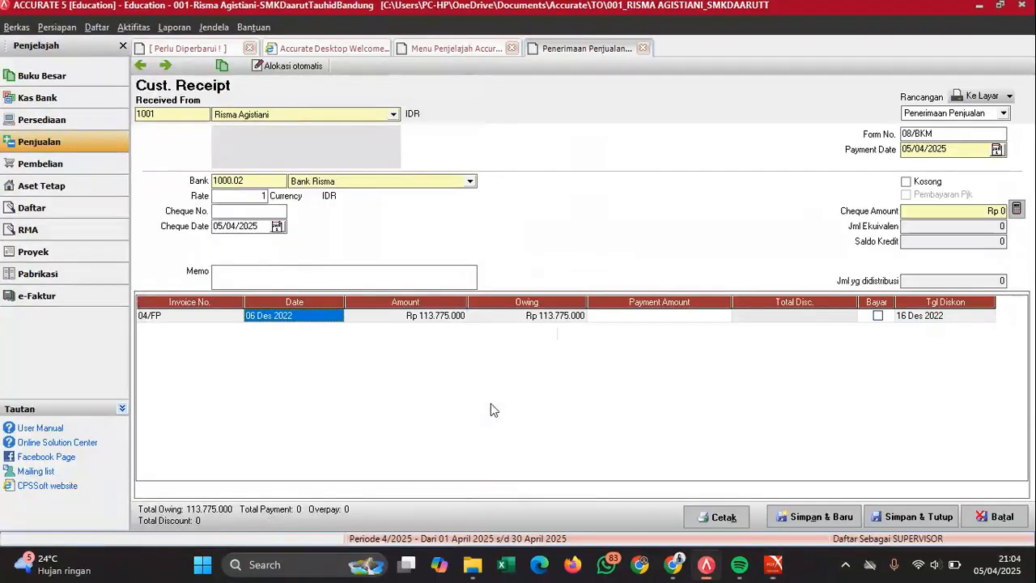
left_click(964, 149)
type("20/12/2022")
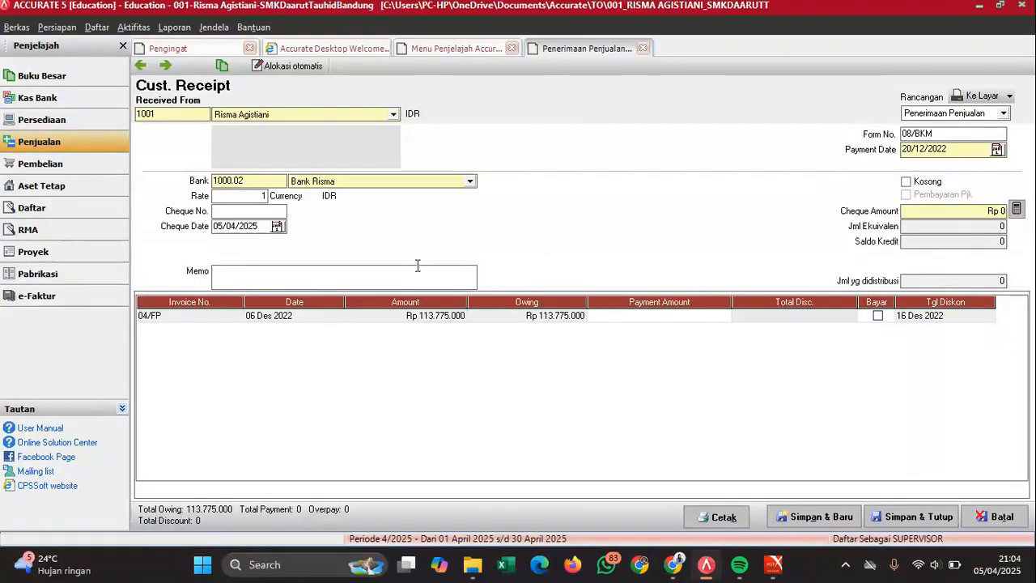
- Set the cheque date to 20/12/2022 and write the memo settling the 6 Des receivable
left_click(259, 227)
type("201220")
type("Peluna")
type("san piutan")
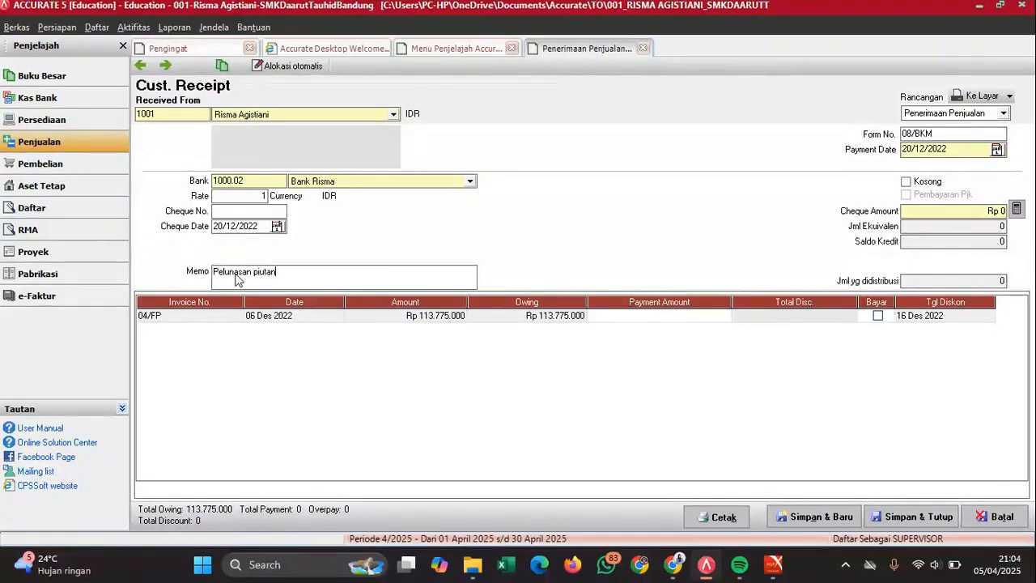
type("b")
key("BackSpace")
type("g tanggal 6 Des")
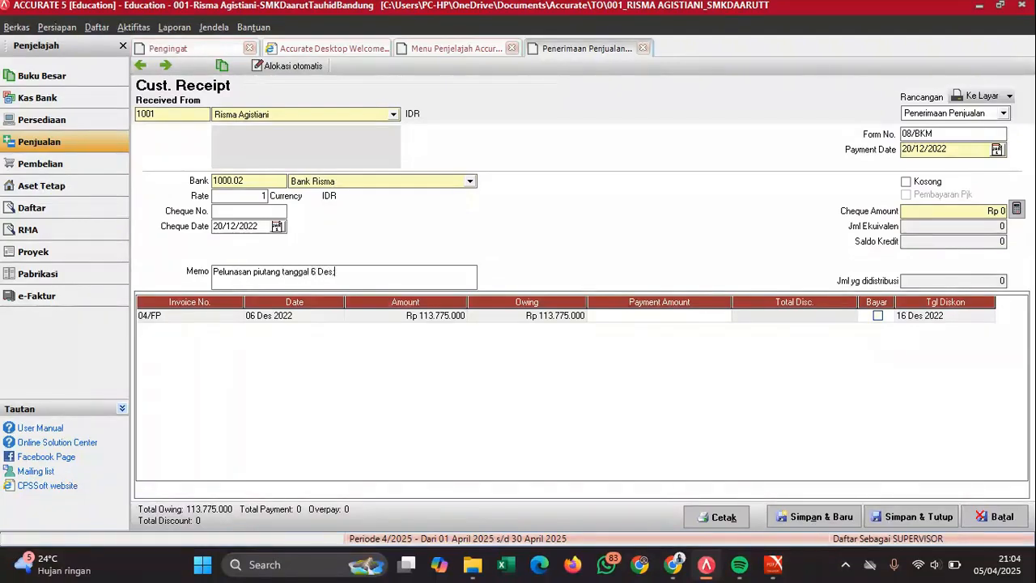
type("  Risma")
- Mark invoice 04/FP as fully paid and fill the cheque amount with 113.775.000
mouse_move(774, 564)
left_click(804, 498)
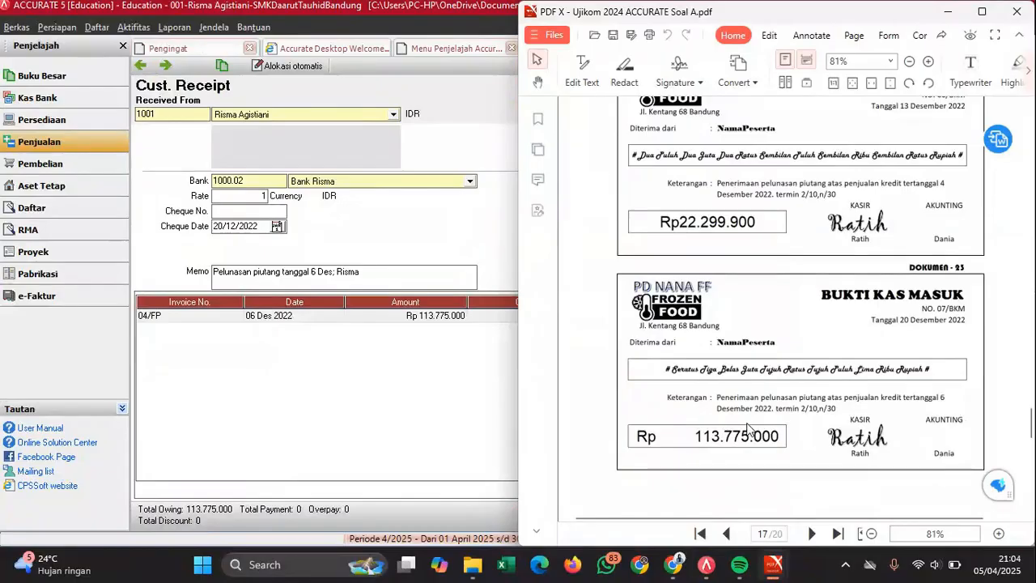
left_click(466, 390)
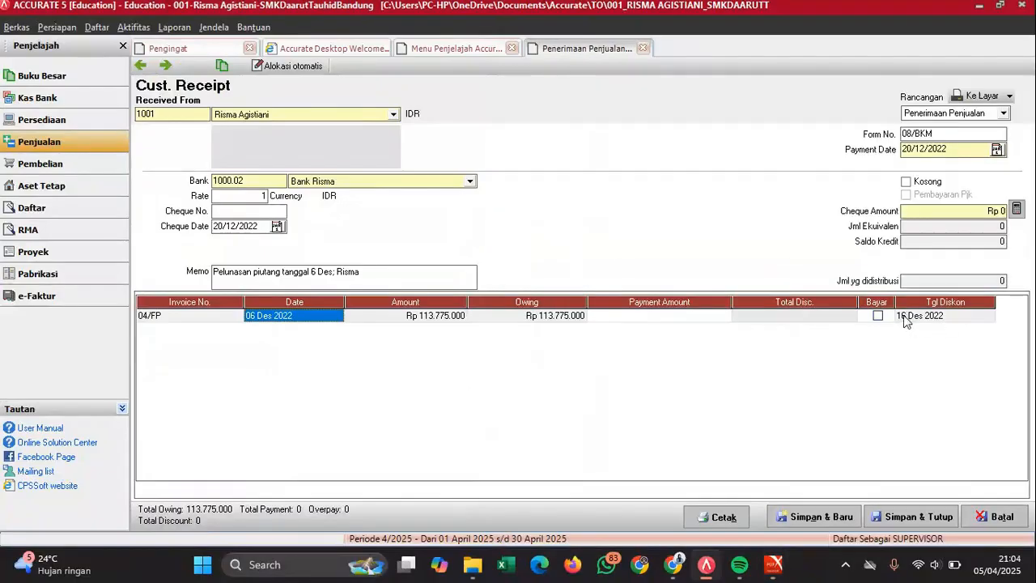
left_click(878, 316)
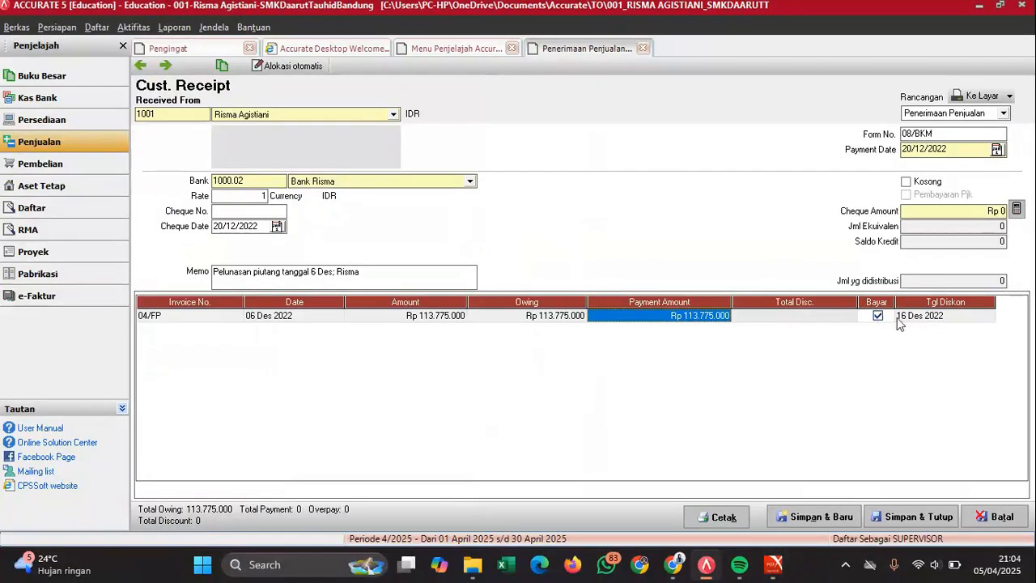
left_click(930, 315)
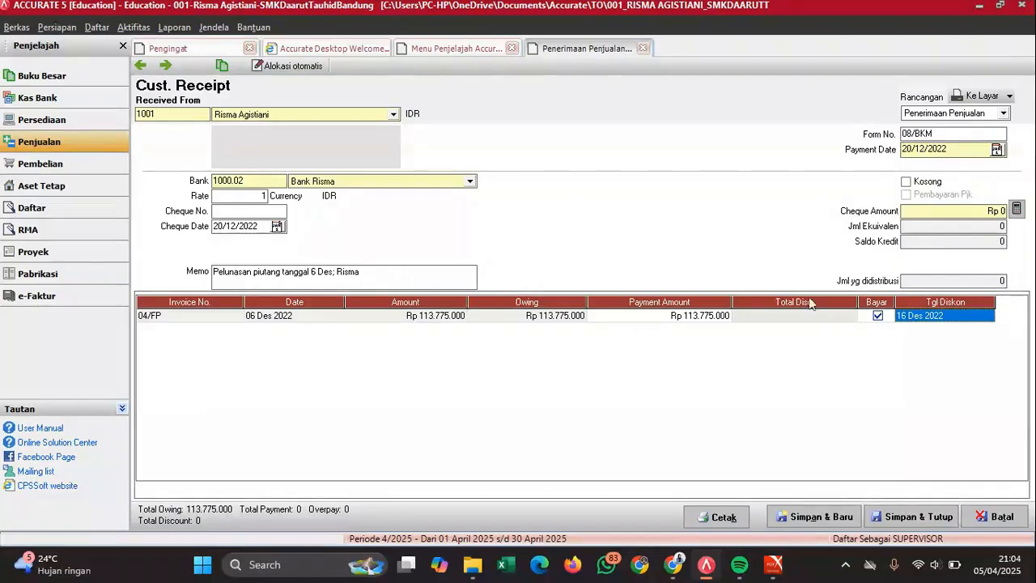
left_click(658, 316)
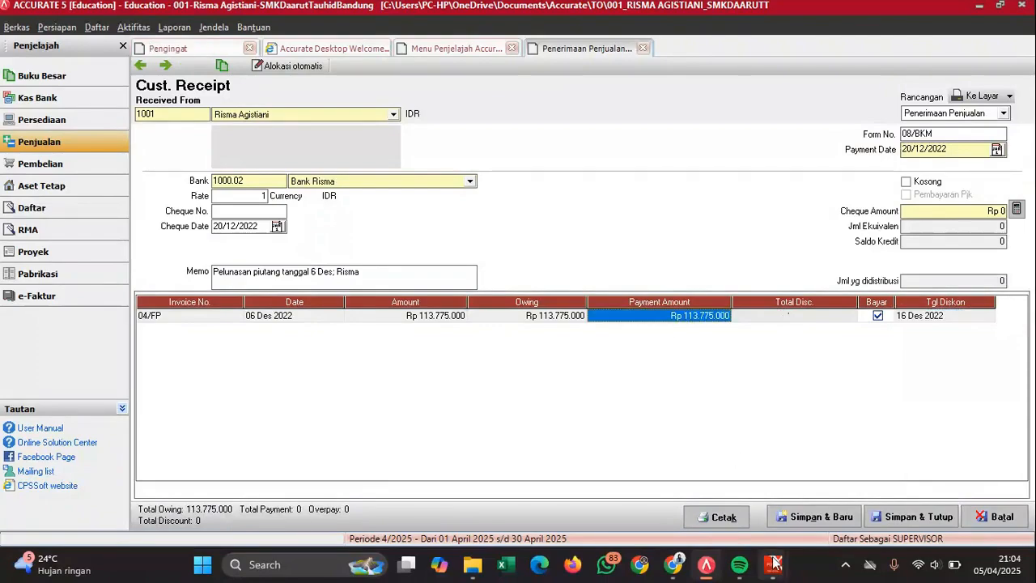
mouse_move(773, 565)
mouse_move(780, 518)
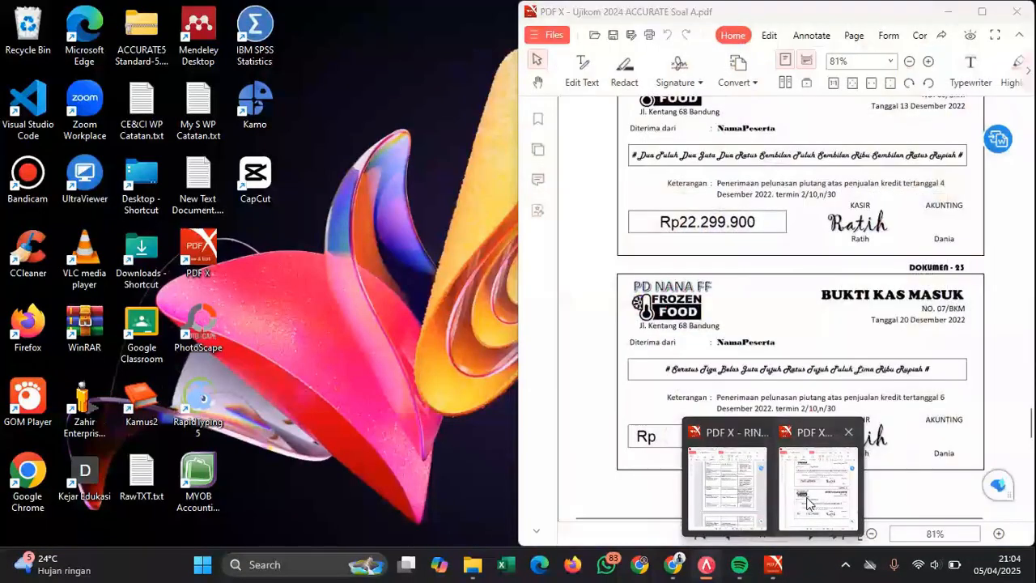
left_click(808, 502)
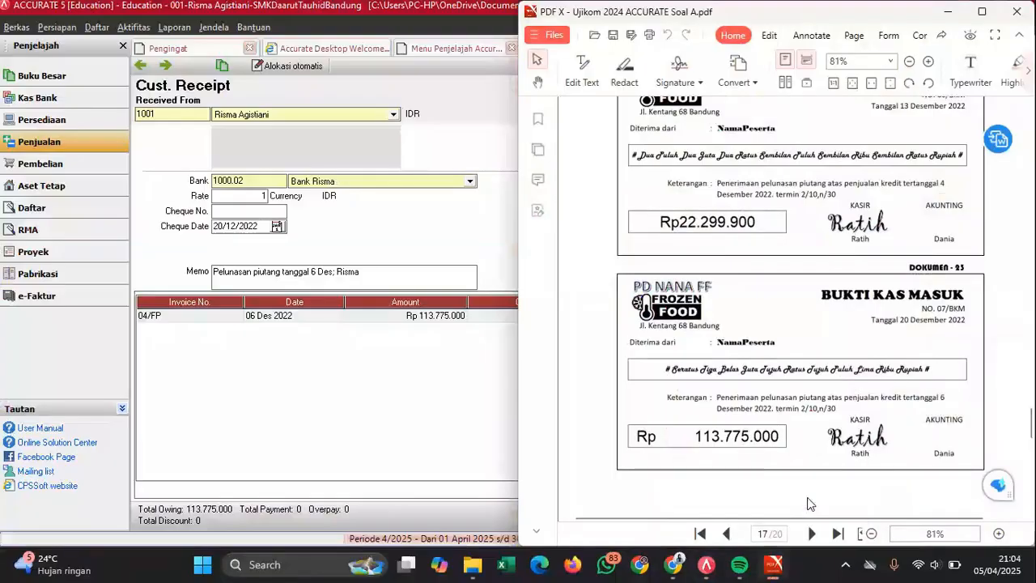
left_click(421, 422)
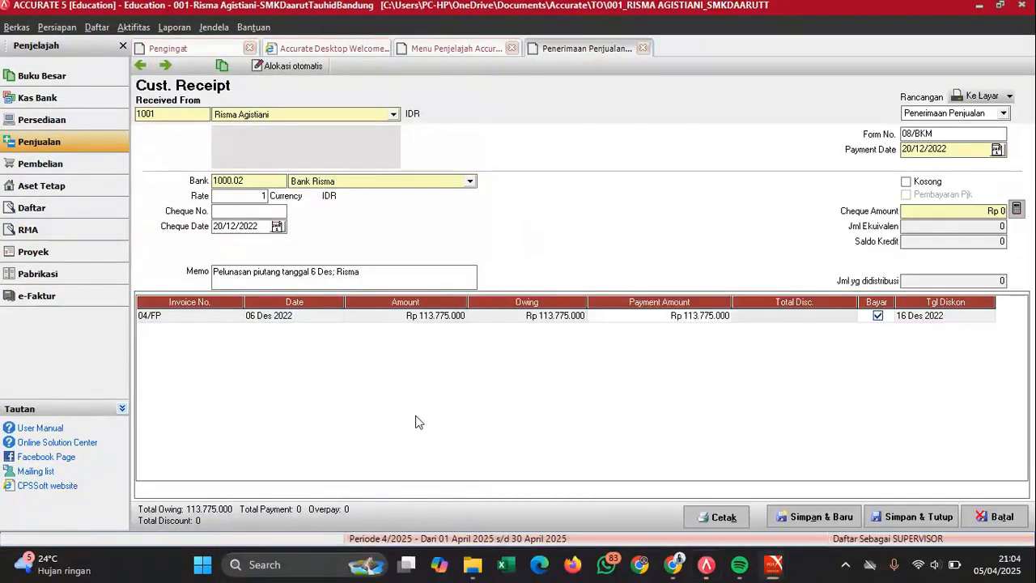
left_click(1017, 209)
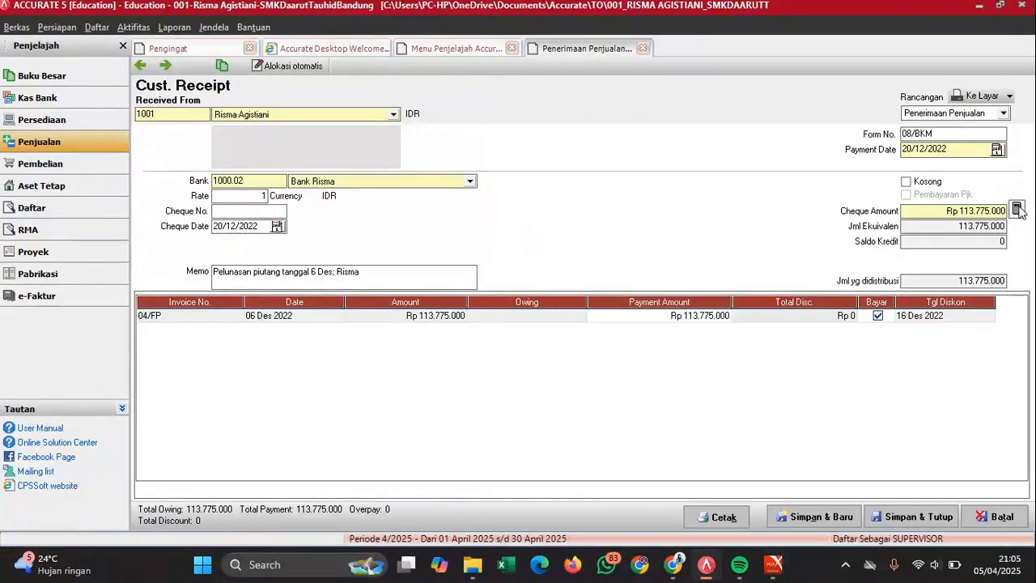
- Save and close receipt 08/BKM, then switch to the Pembelian purchasing flow
left_click(901, 516)
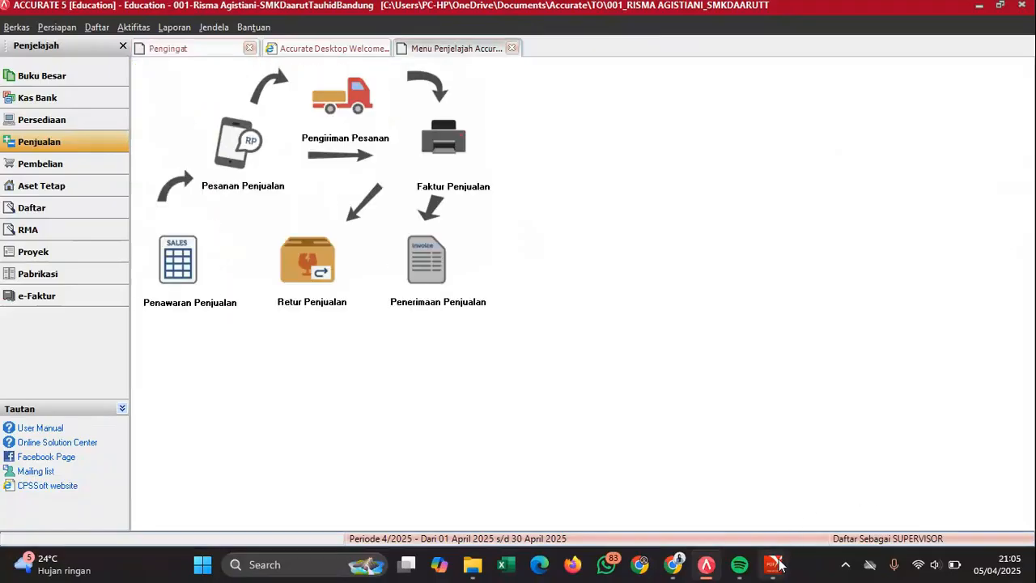
mouse_move(778, 567)
left_click(824, 463)
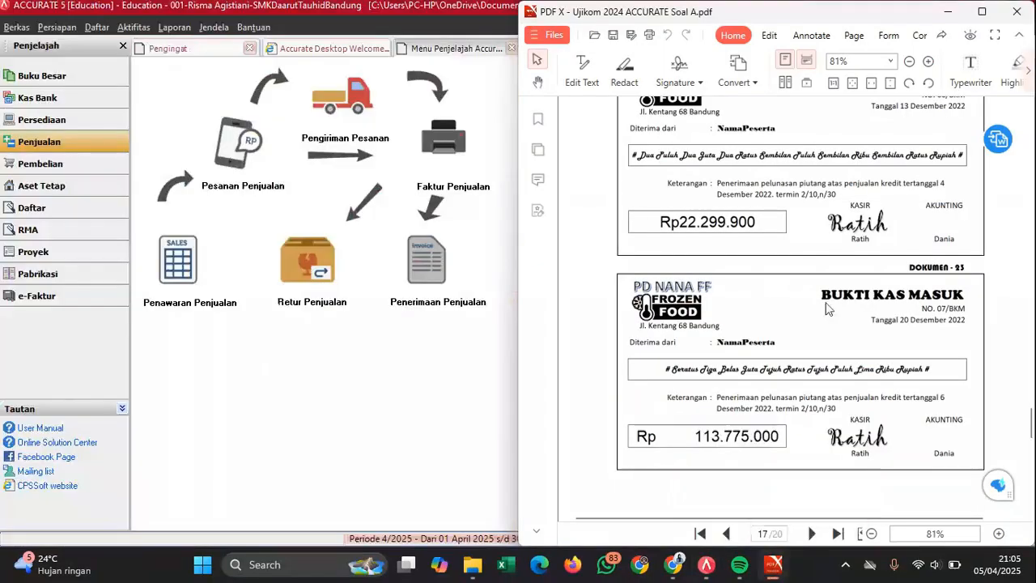
scroll(827, 308, "down", 5)
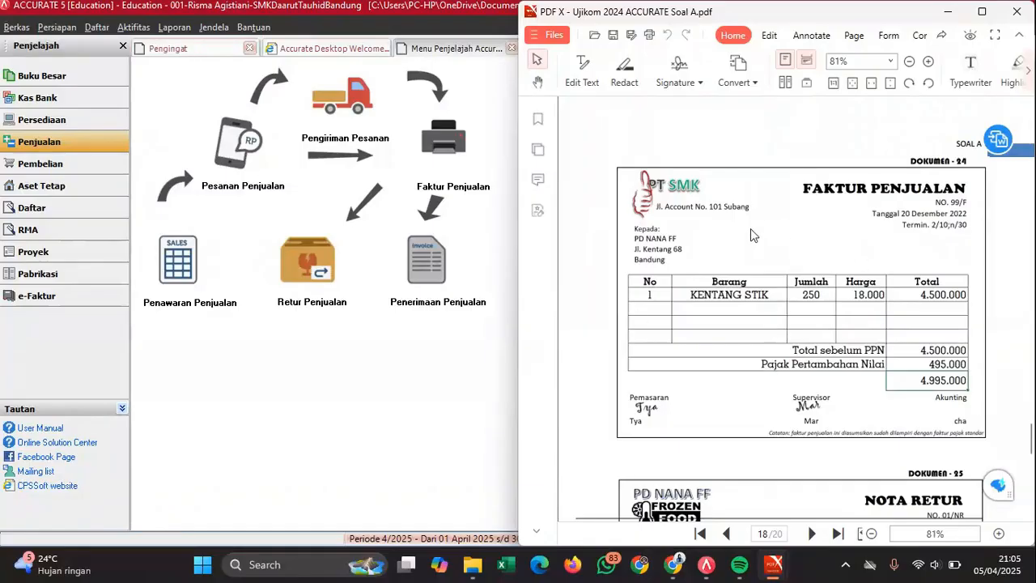
left_click(96, 164)
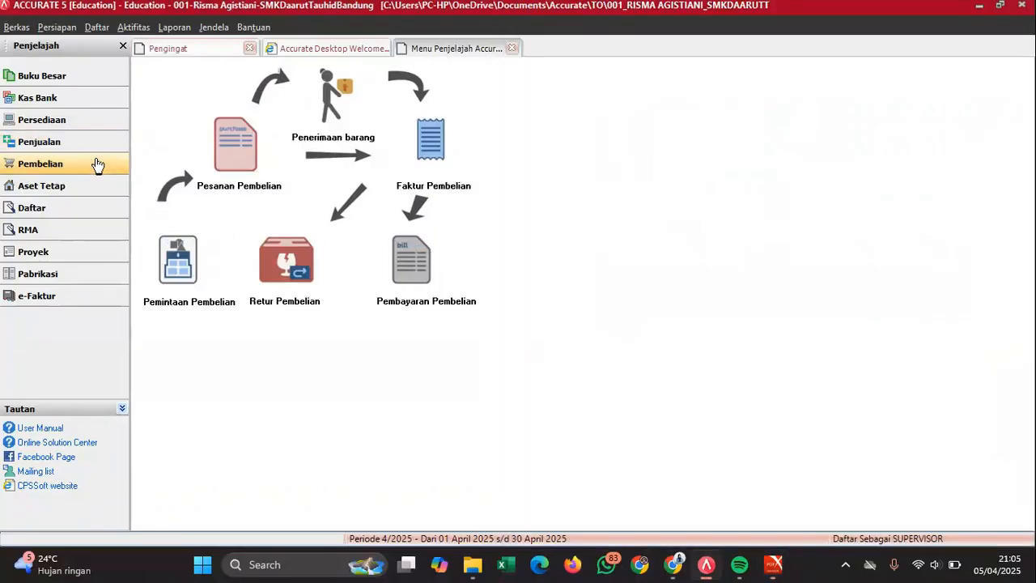
- Start a new purchase invoice from vendor PT SMK with invoice number 99/F
left_click(432, 141)
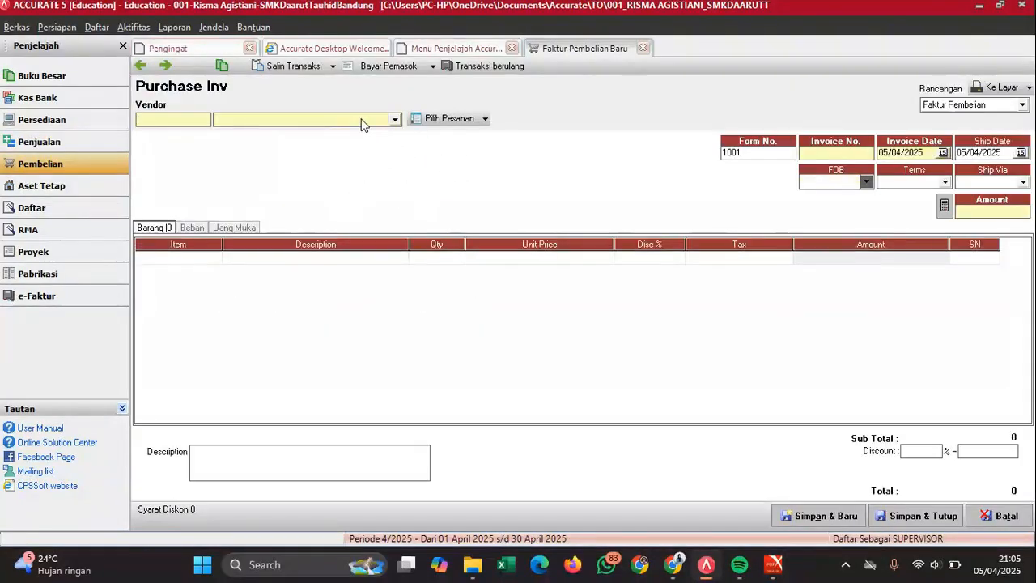
left_click(361, 119)
left_click(231, 162)
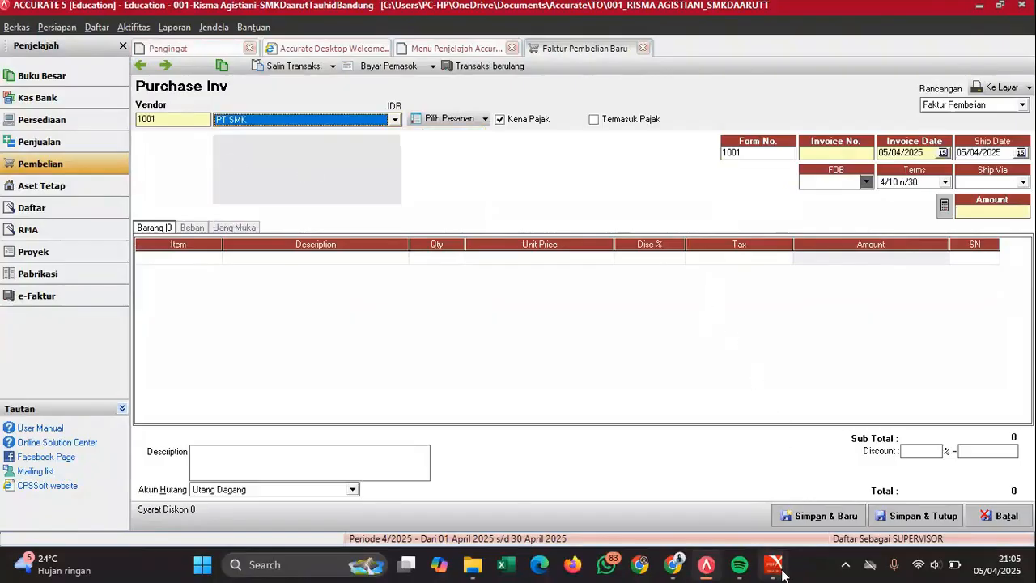
mouse_move(775, 564)
left_click(801, 483)
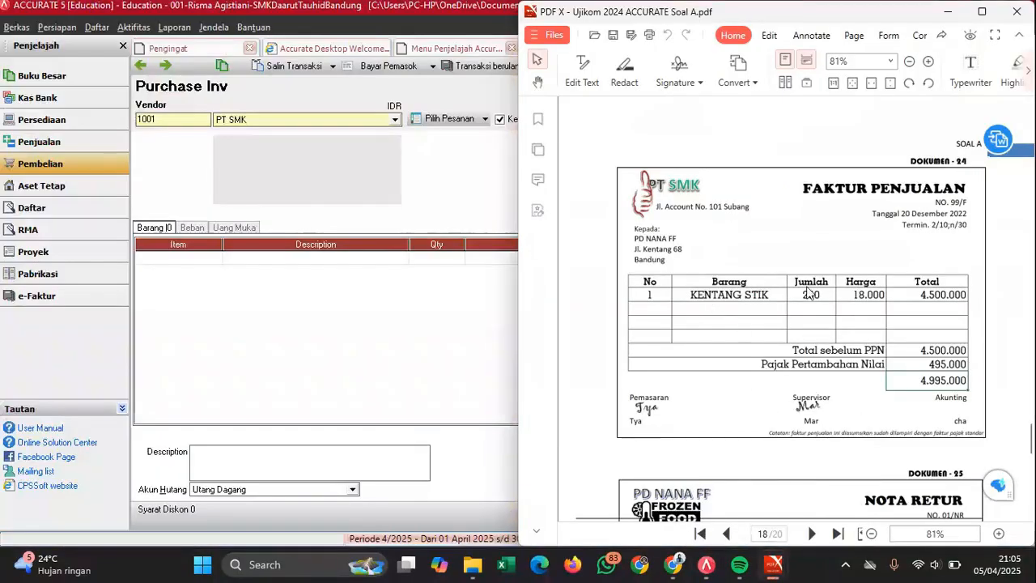
left_click(458, 181)
left_click(864, 156)
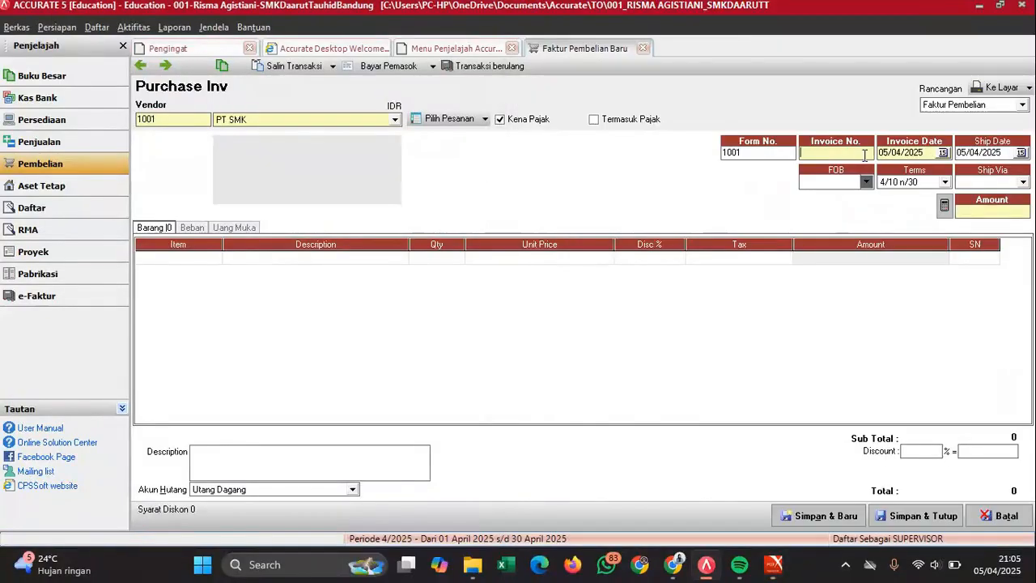
type("99/F")
- Set invoice and ship dates to 20/12/2022 and payment terms to 2/10 n/30
left_click(903, 153)
left_click_drag(901, 154, 800, 183)
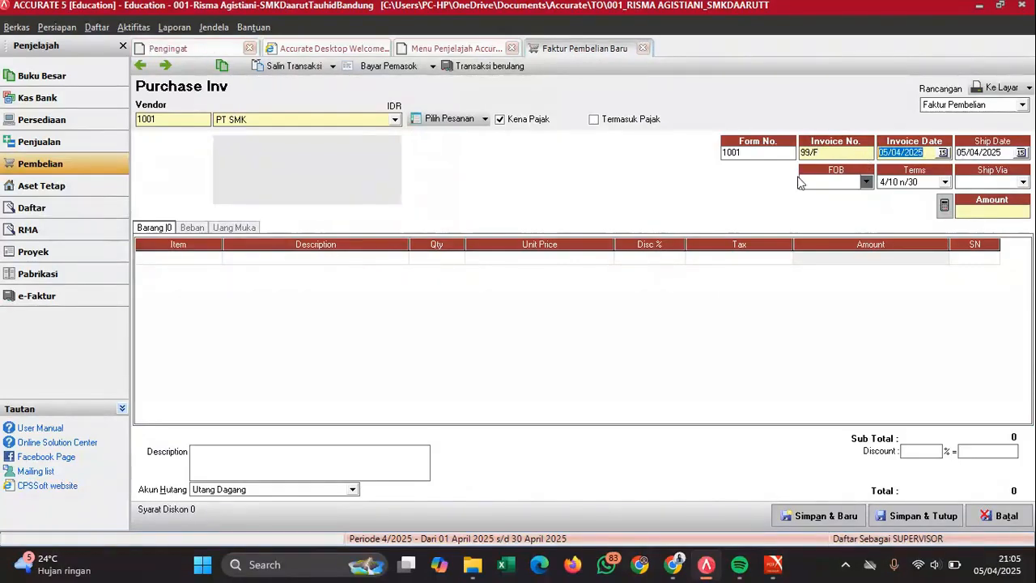
type("20/12/202")
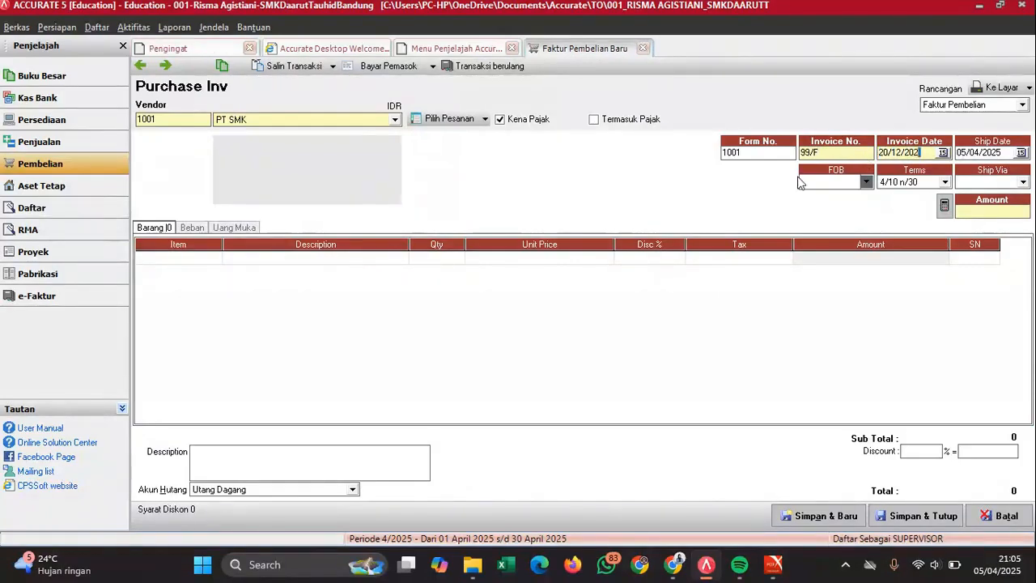
left_click_drag(998, 153, 952, 150)
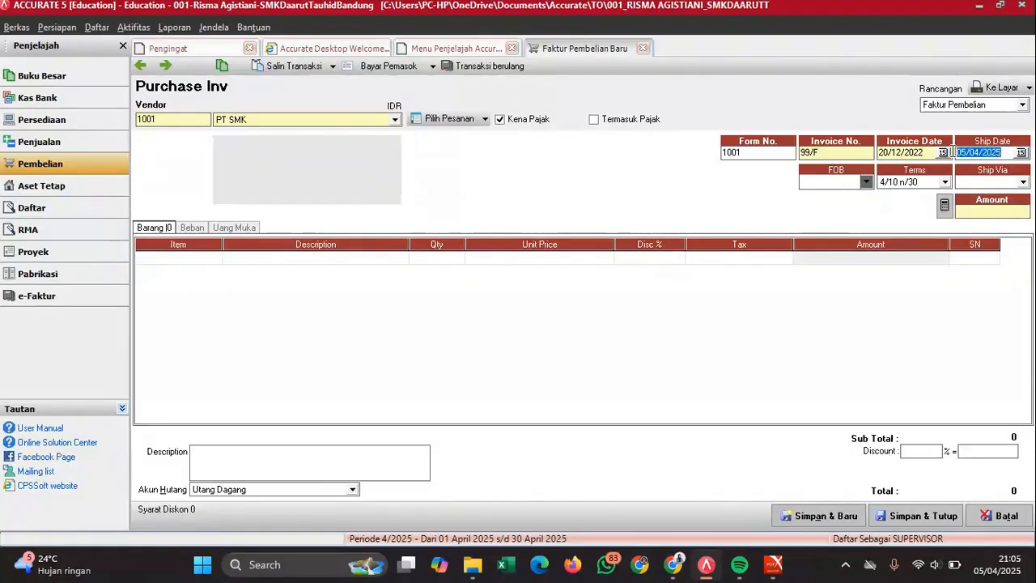
type("20/12/2022")
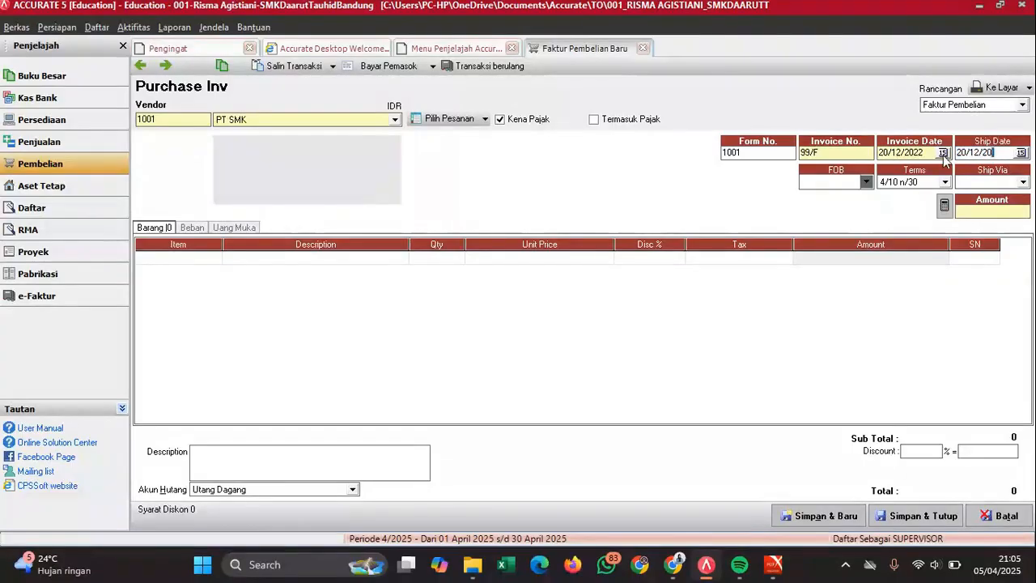
mouse_move(777, 563)
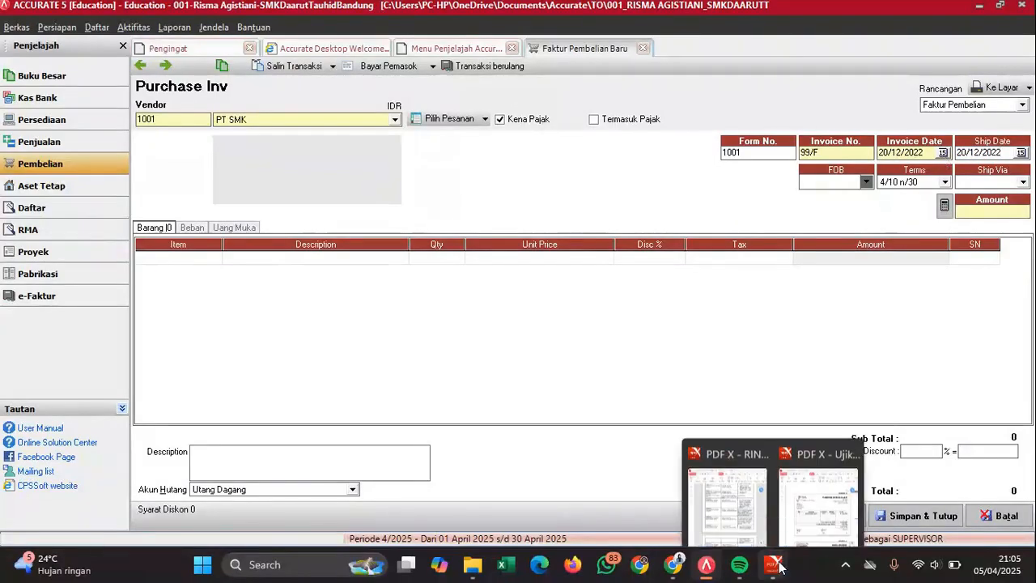
left_click(834, 470)
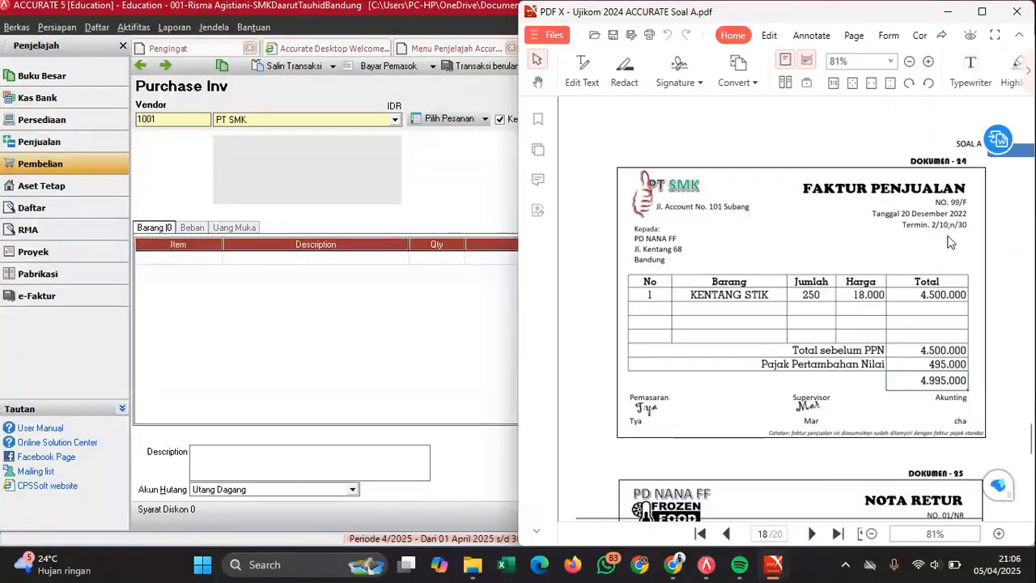
left_click(467, 162)
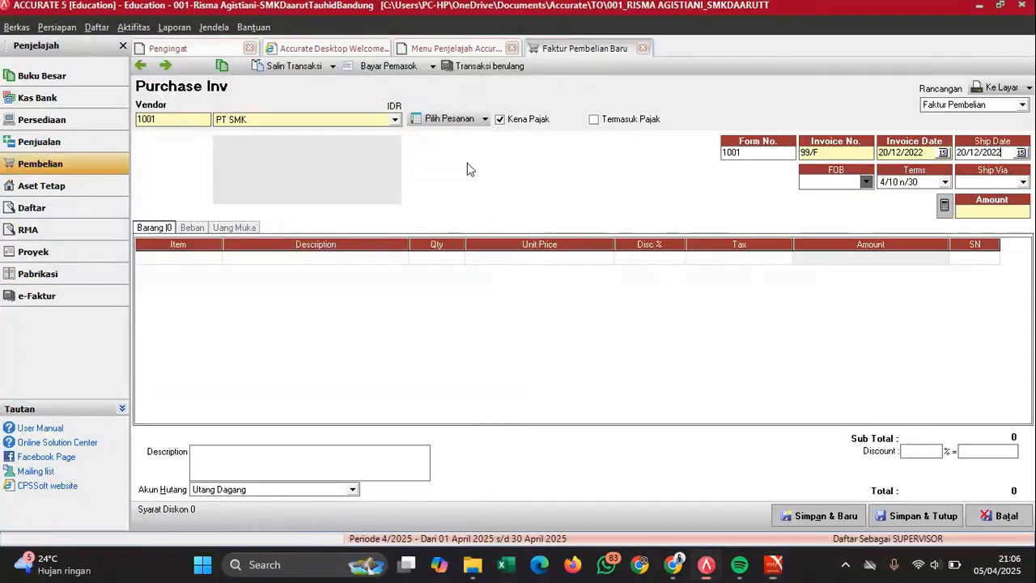
left_click(925, 182)
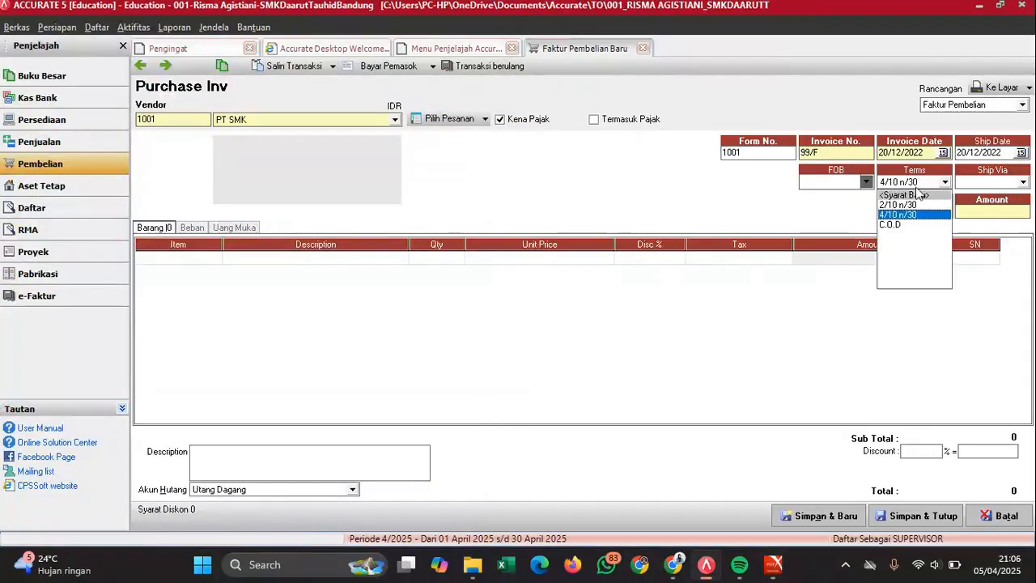
left_click(899, 205)
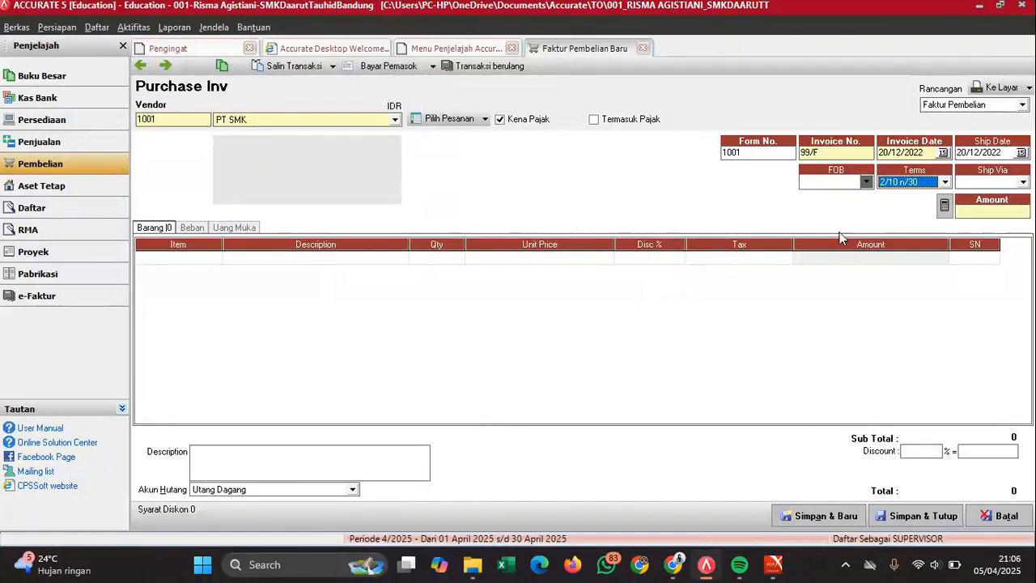
left_click(174, 260)
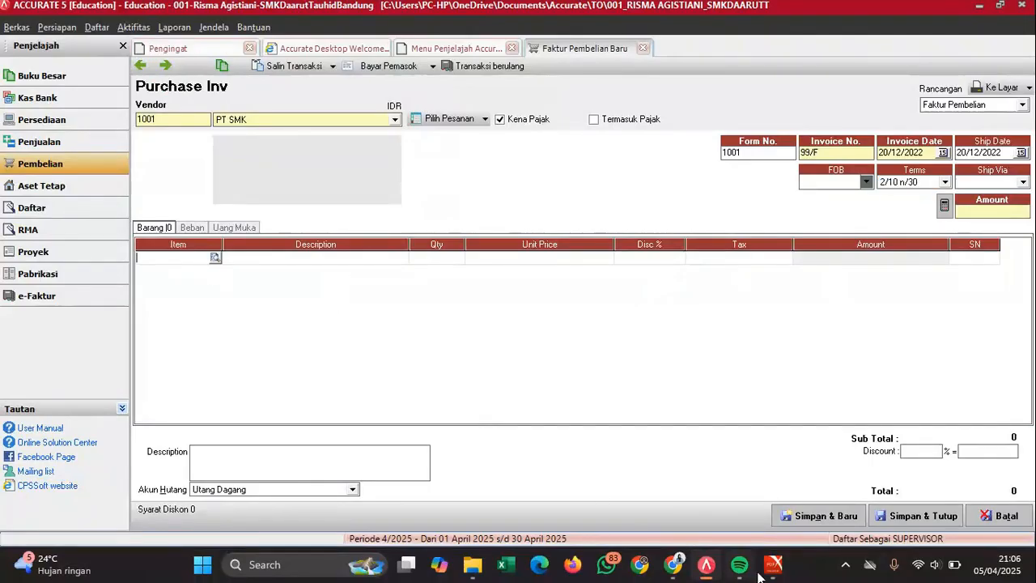
- Add KENTANG STIK as the first invoice line with quantity 250
mouse_move(774, 564)
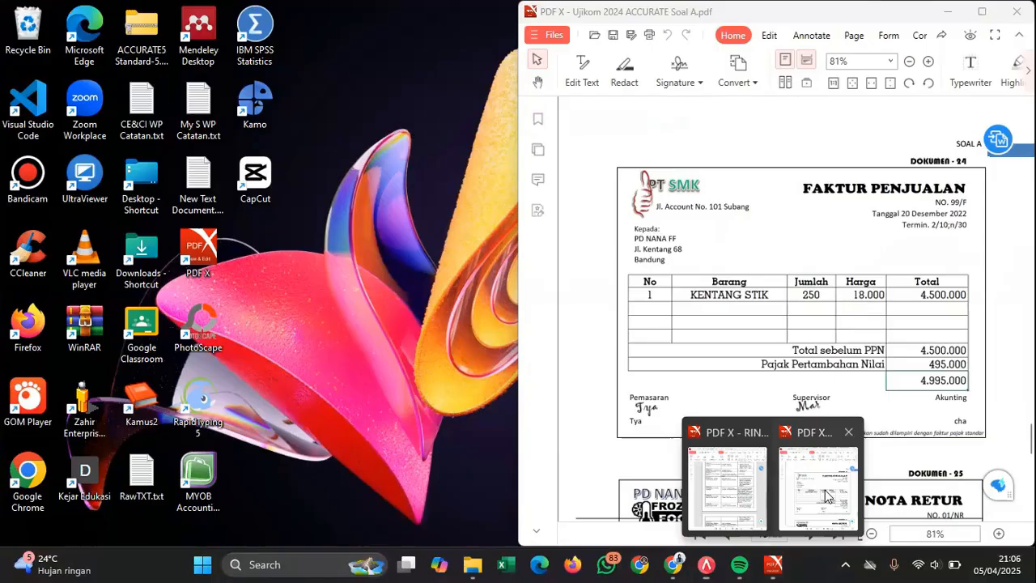
left_click(825, 489)
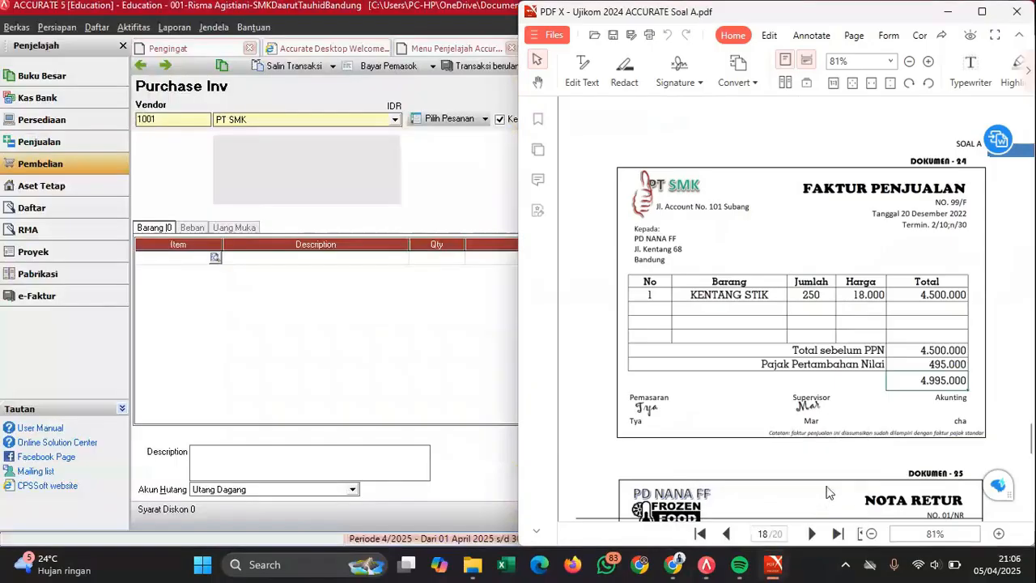
scroll(893, 330, "down", 1)
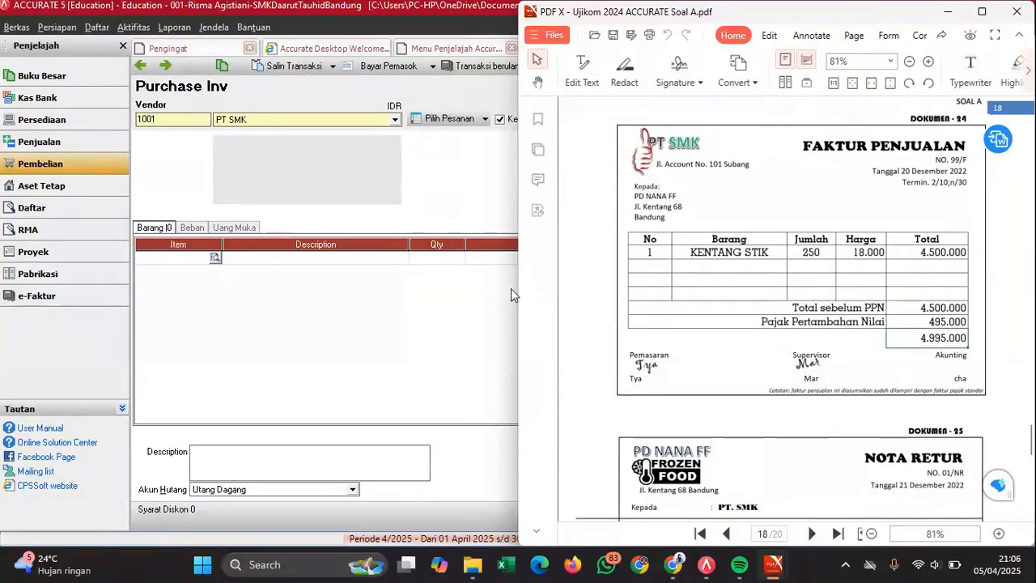
left_click(214, 257)
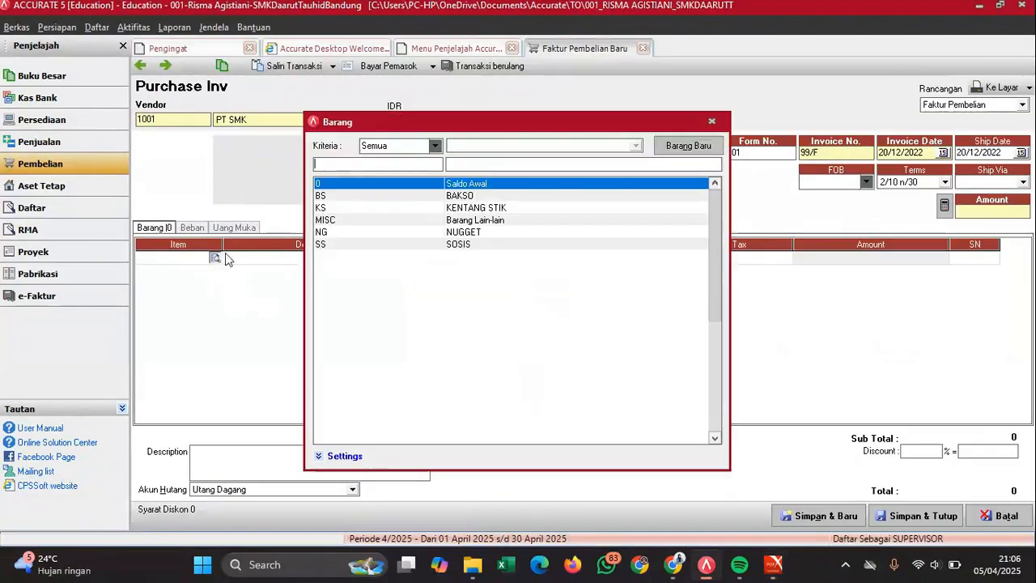
double_click(484, 208)
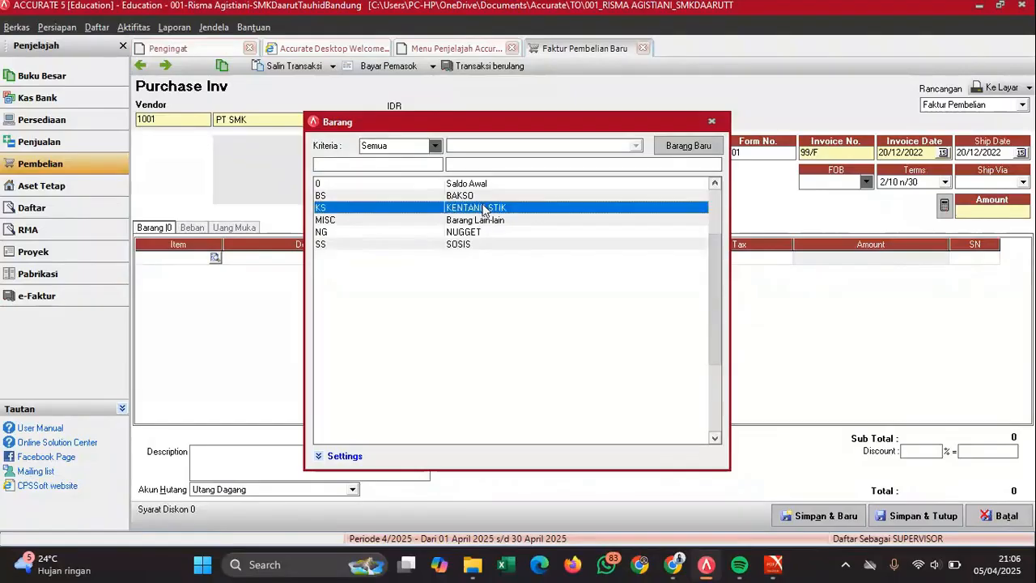
left_click(435, 258)
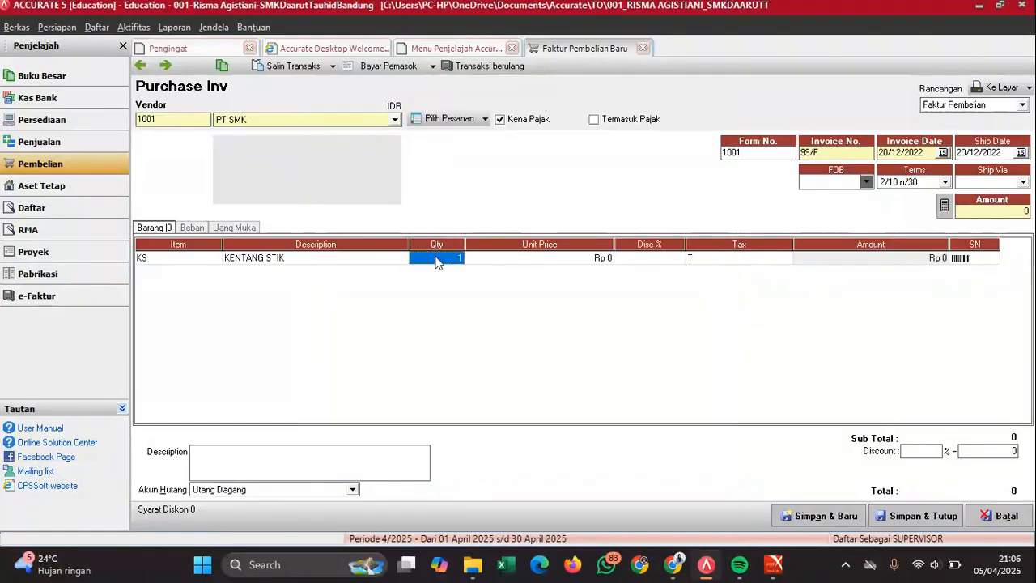
type("2")
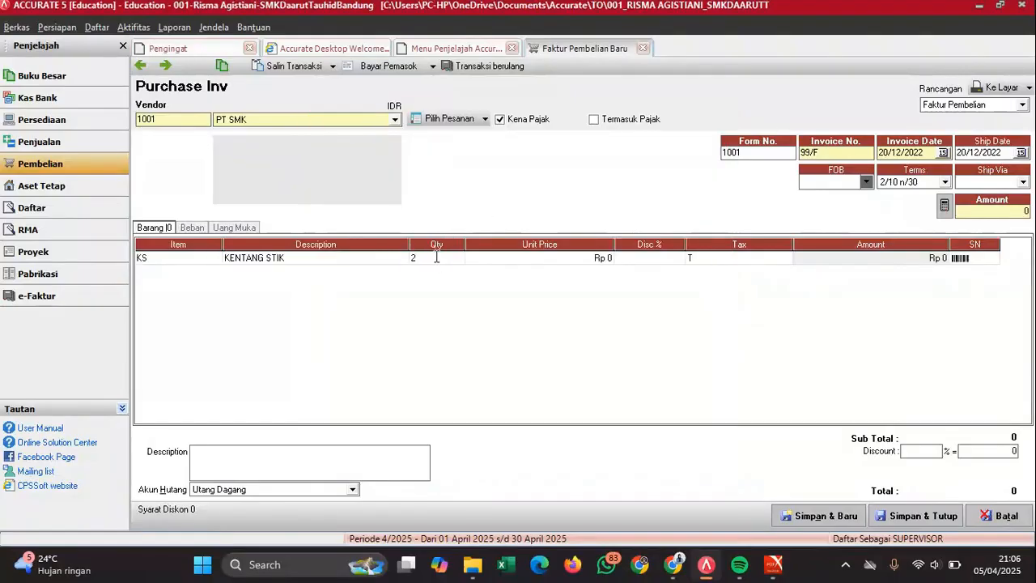
type("50")
key("Tab")
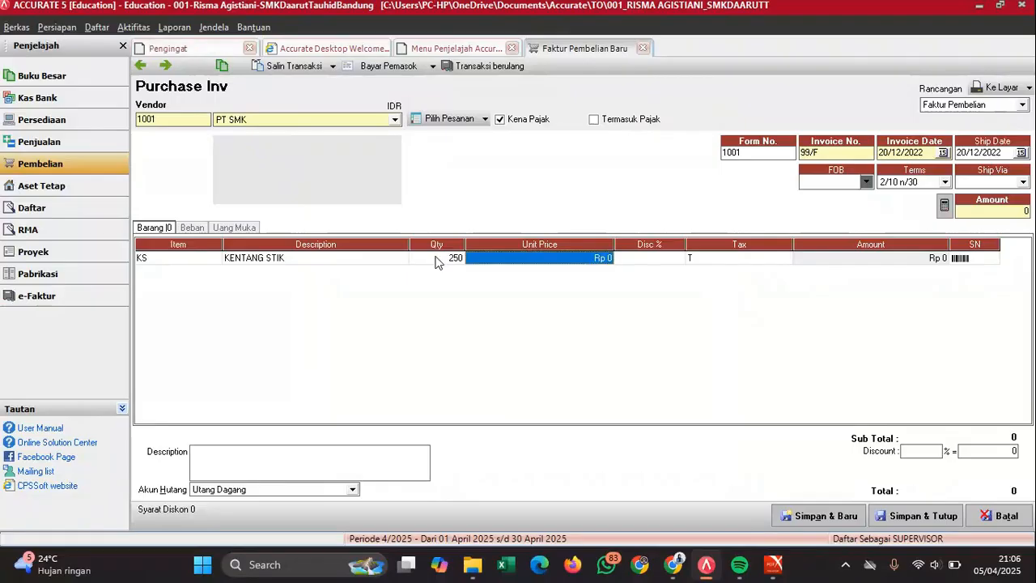
- Enter 18.000 as the KENTANG STIK unit price so the line totals calculate
mouse_move(773, 564)
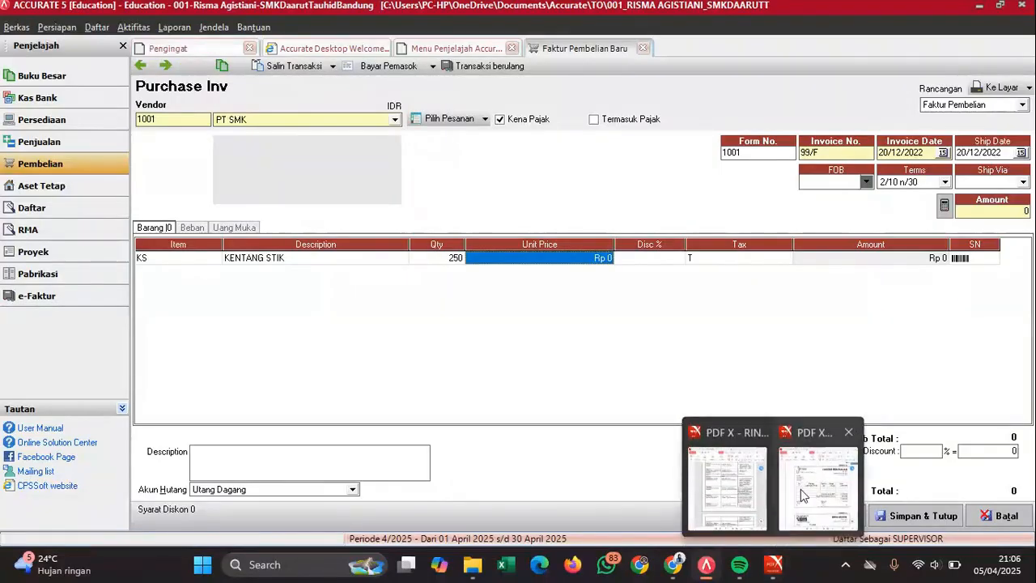
left_click(801, 489)
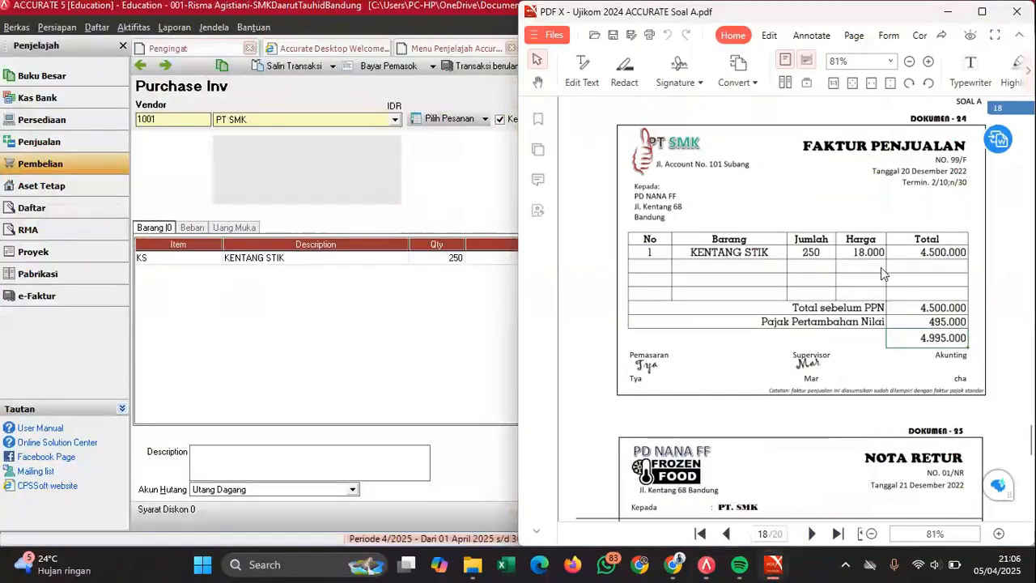
left_click(434, 338)
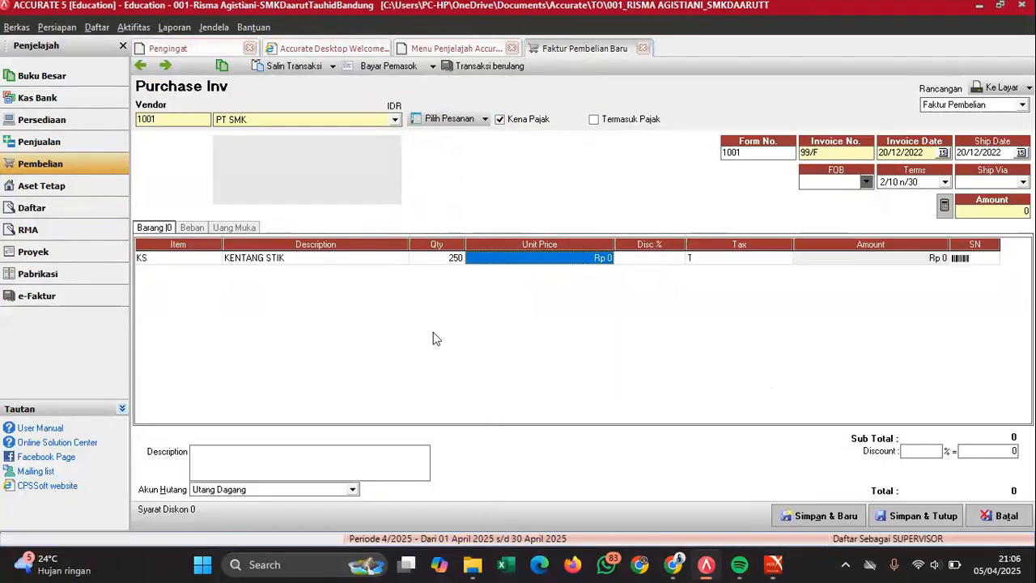
type("18")
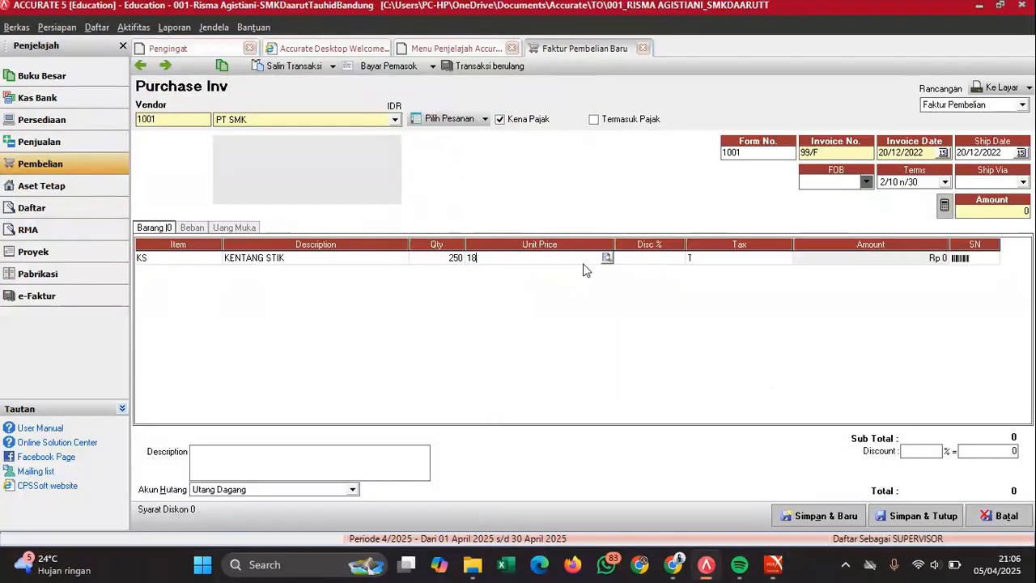
type("000")
key("Tab")
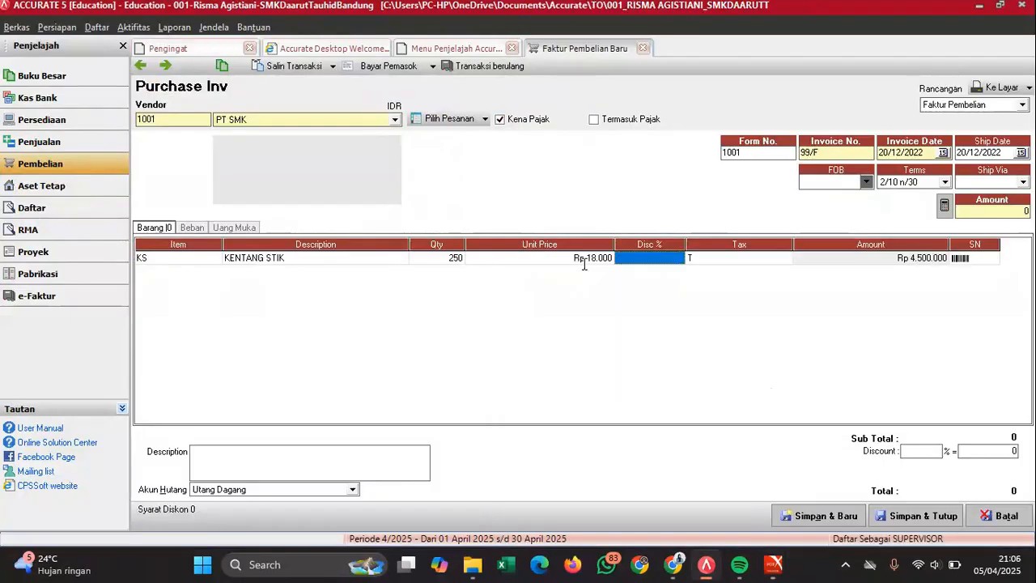
key("Tab")
key("Tab")
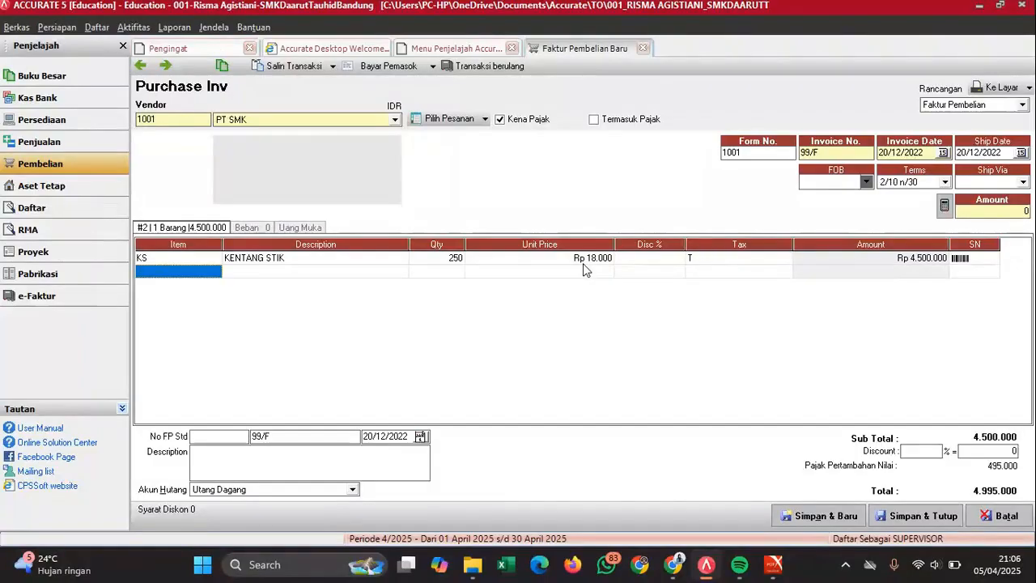
left_click(583, 259)
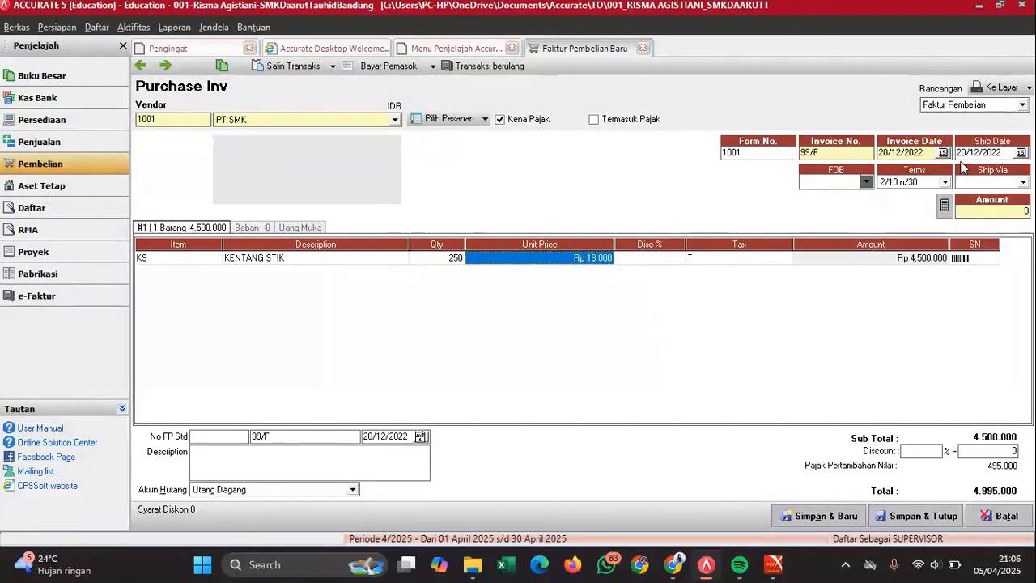
- Fill the invoice amount with 4.995.000, check it against the PDF, and save and close invoice 99/F
left_click(943, 205)
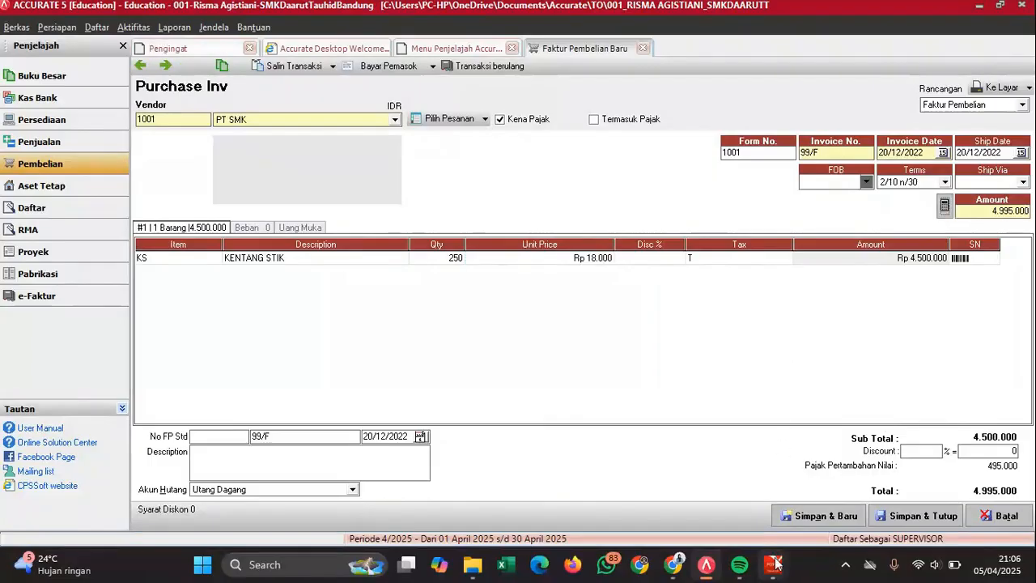
mouse_move(776, 566)
left_click(793, 502)
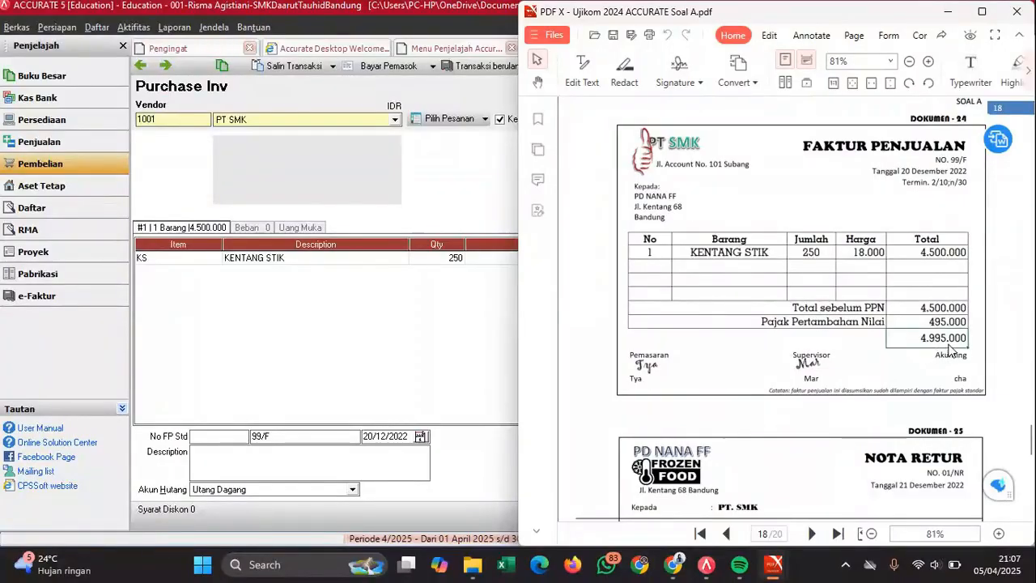
left_click(496, 364)
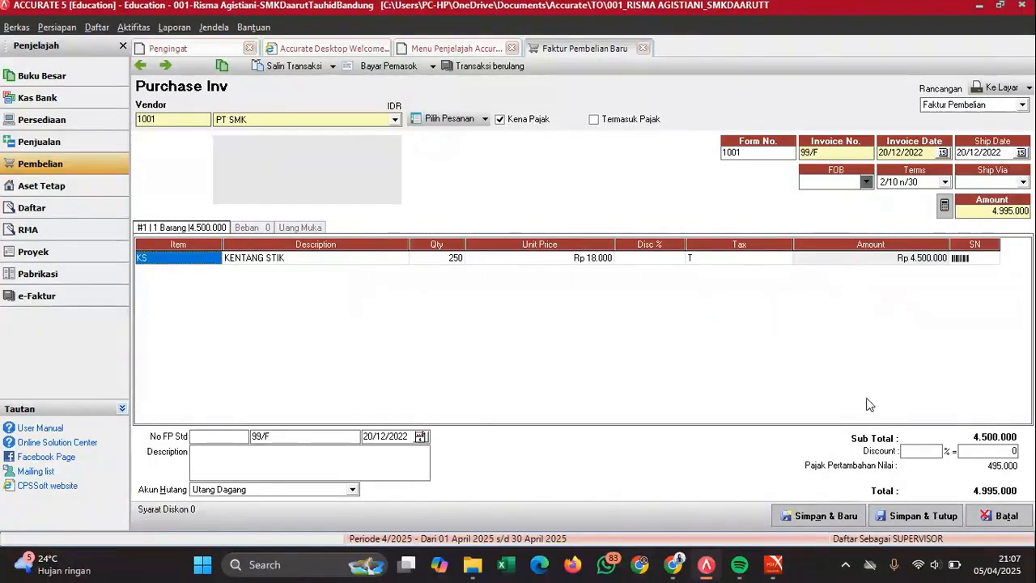
left_click(901, 520)
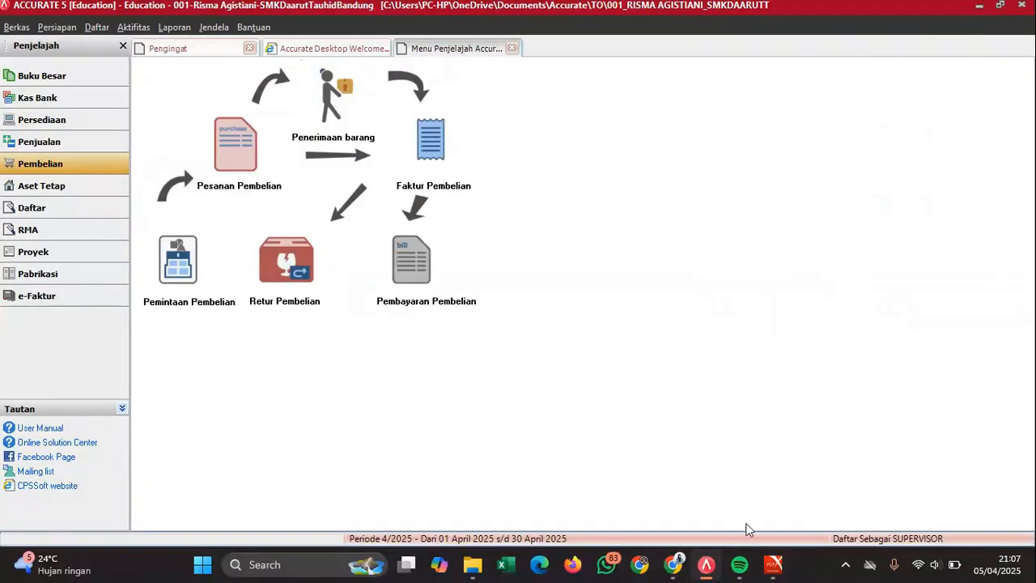
- Find return note 01/NR for 199.800 in Dokumen 25 and start a new purchase return
mouse_move(773, 564)
left_click(819, 484)
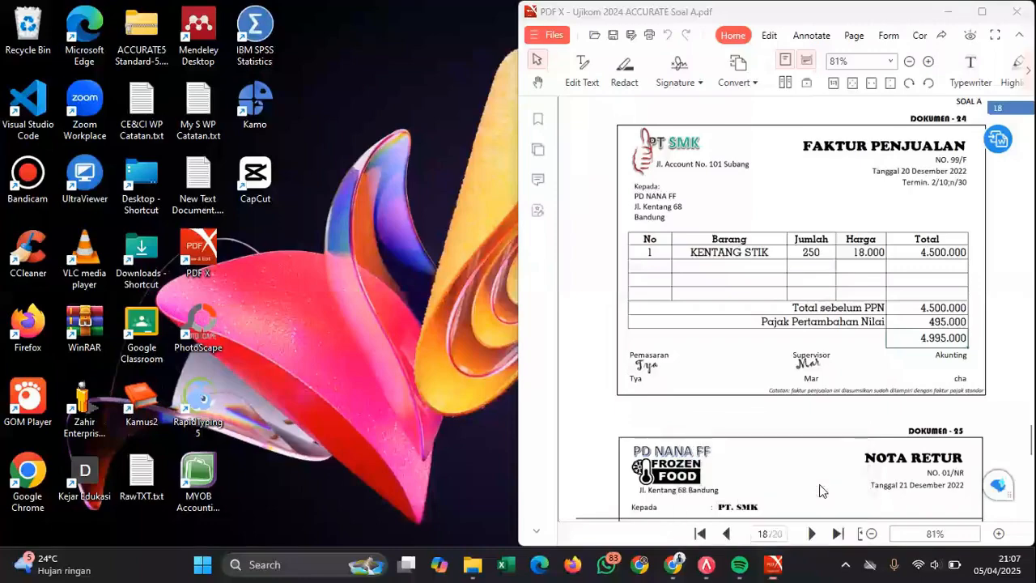
scroll(844, 377, "down", 4)
scroll(844, 377, "down", 1)
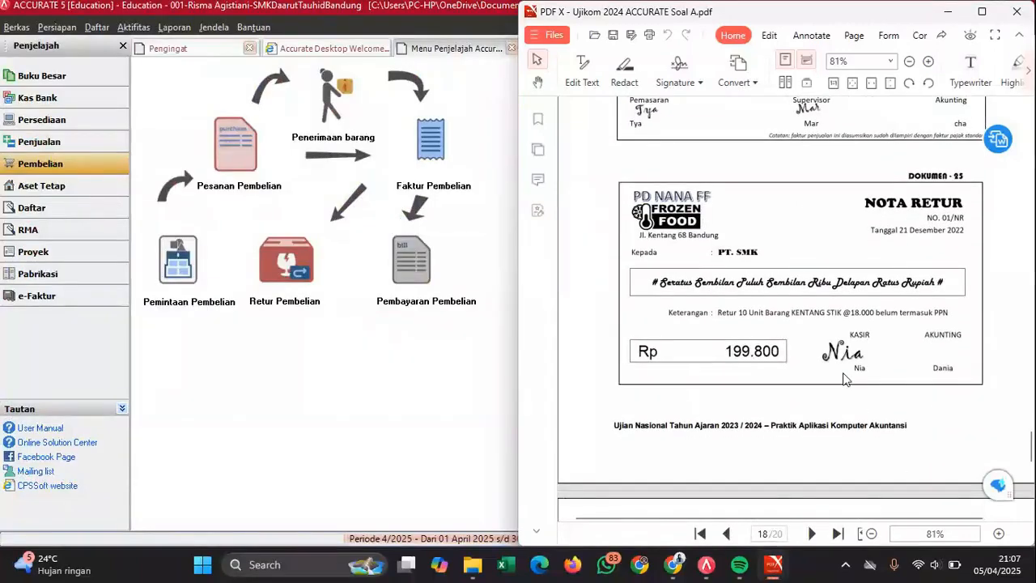
scroll(843, 377, "up", 2)
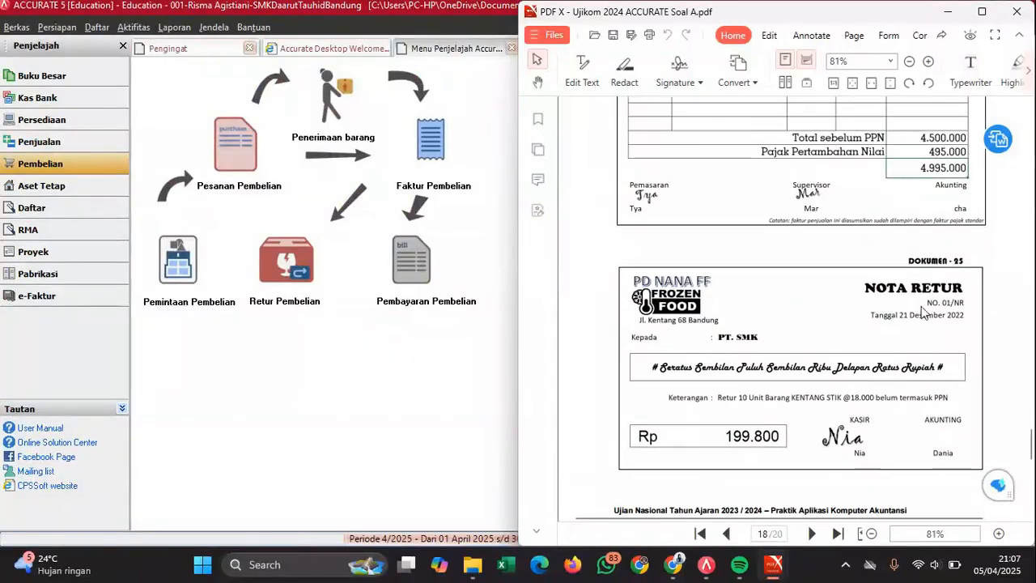
scroll(783, 375, "up", 3)
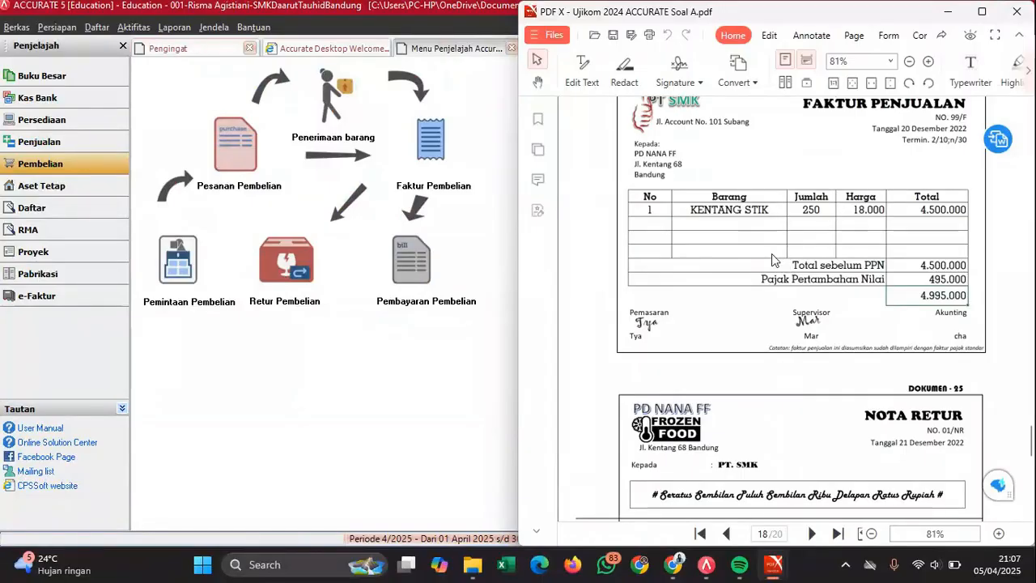
scroll(775, 259, "down", 4)
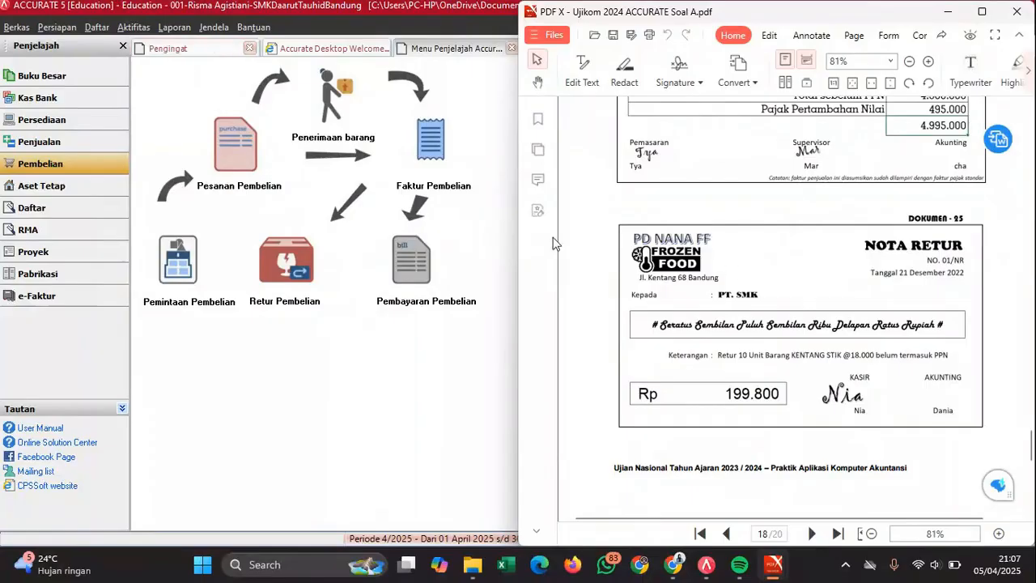
left_click(277, 278)
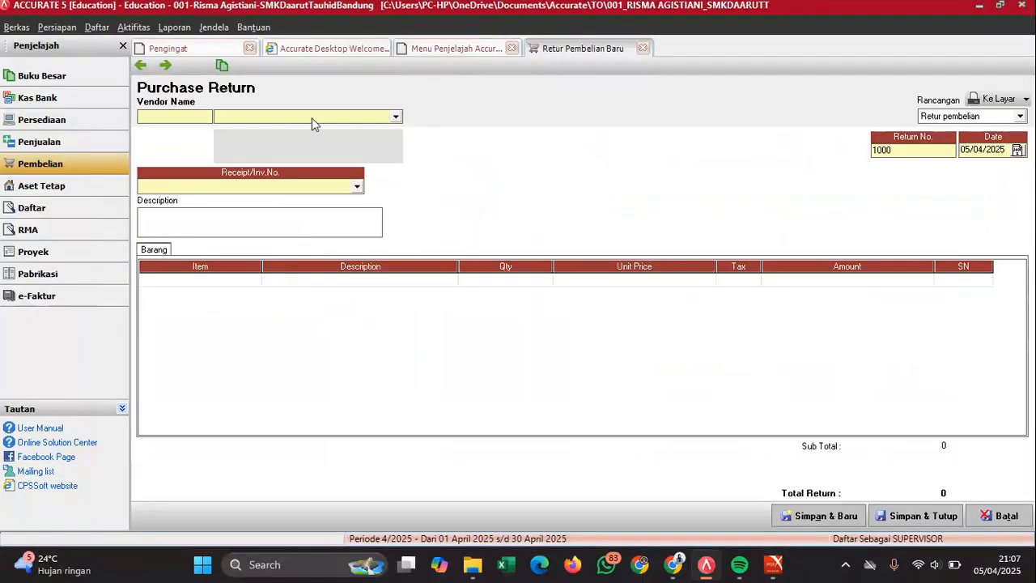
- Choose PT SMK as the vendor for the purchase return
left_click(312, 117)
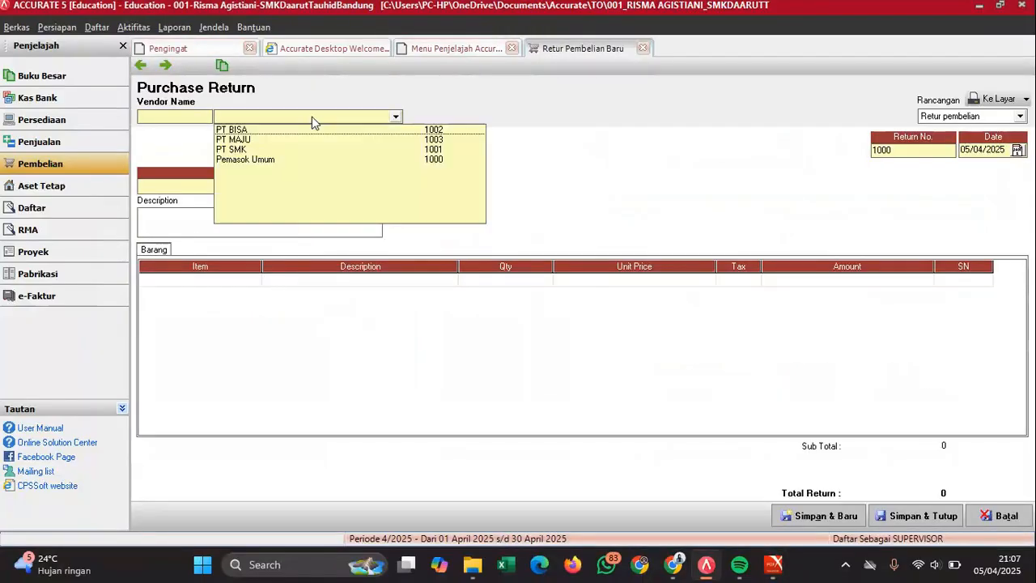
left_click(237, 149)
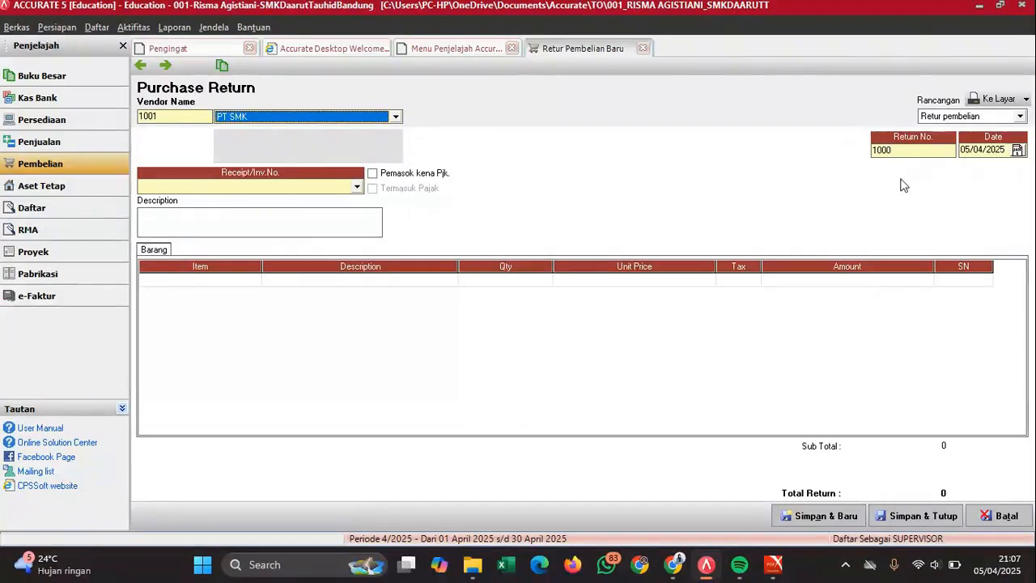
mouse_move(773, 564)
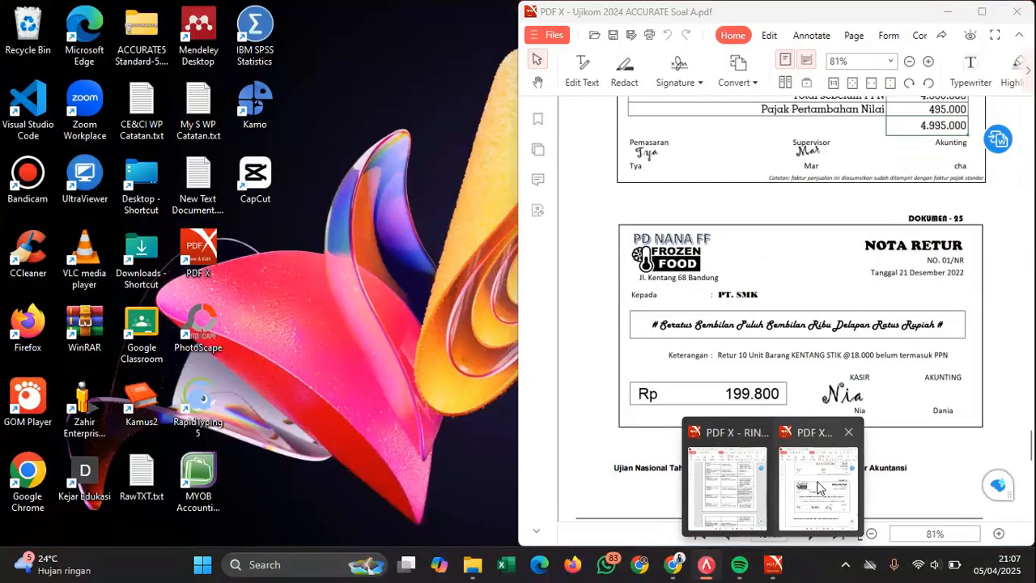
left_click(819, 488)
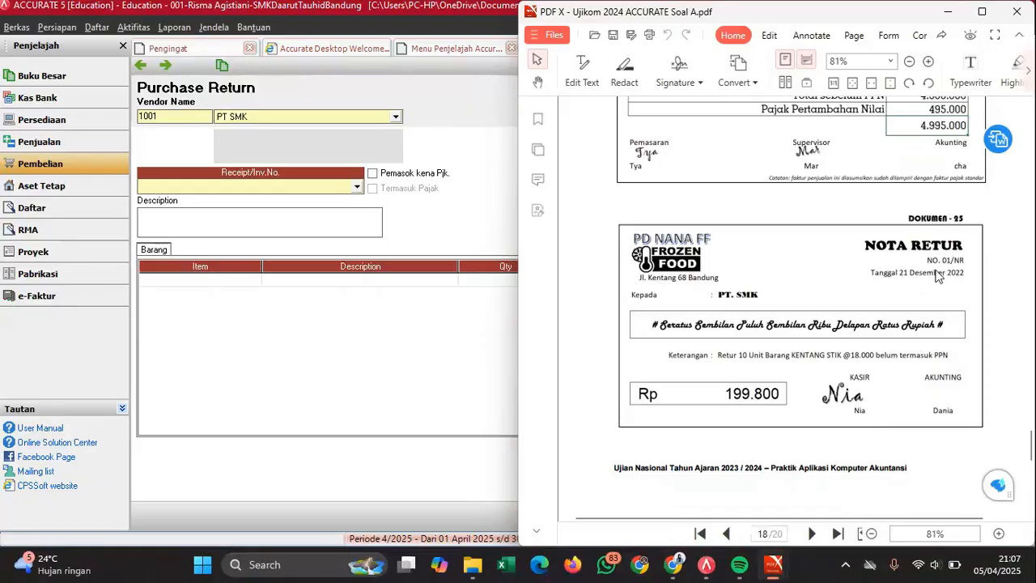
left_click(498, 182)
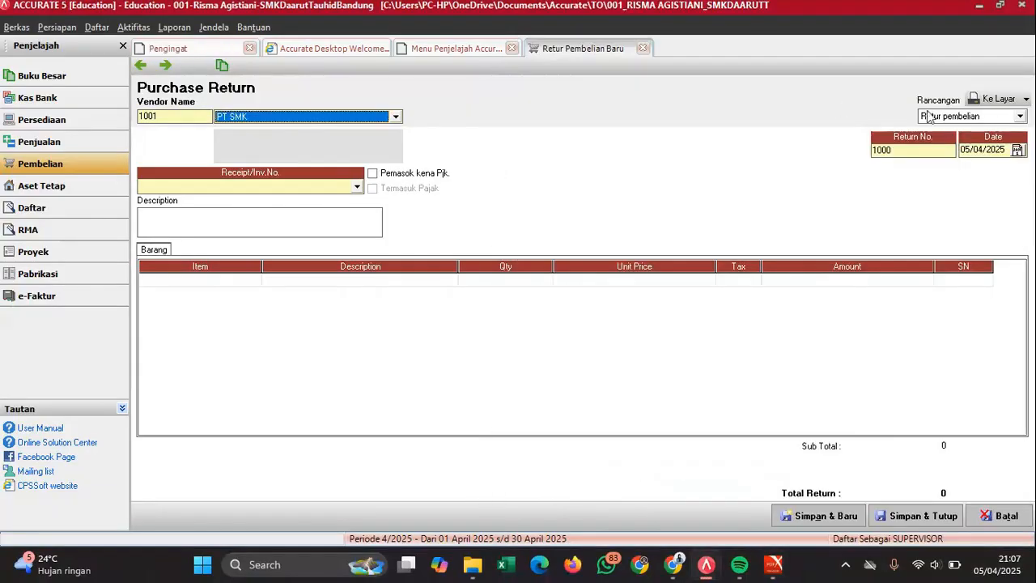
- Set return number 01/NR and date 21/12/2022, then list the vendor's invoices
left_click(901, 150)
left_click_drag(901, 150, 823, 162)
type("0")
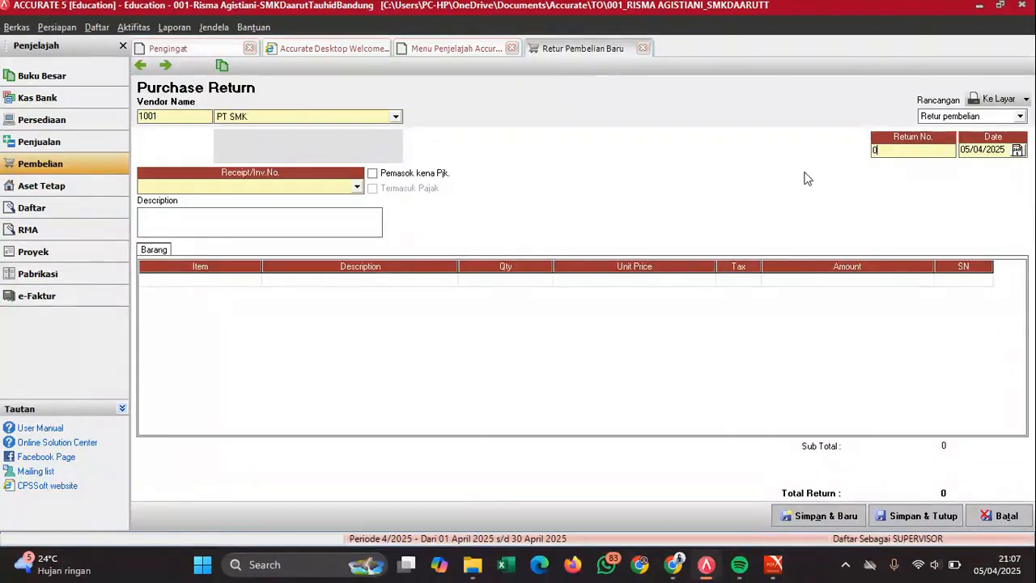
type("1/NR")
left_click_drag(1005, 149, 964, 150)
key("BackSpace")
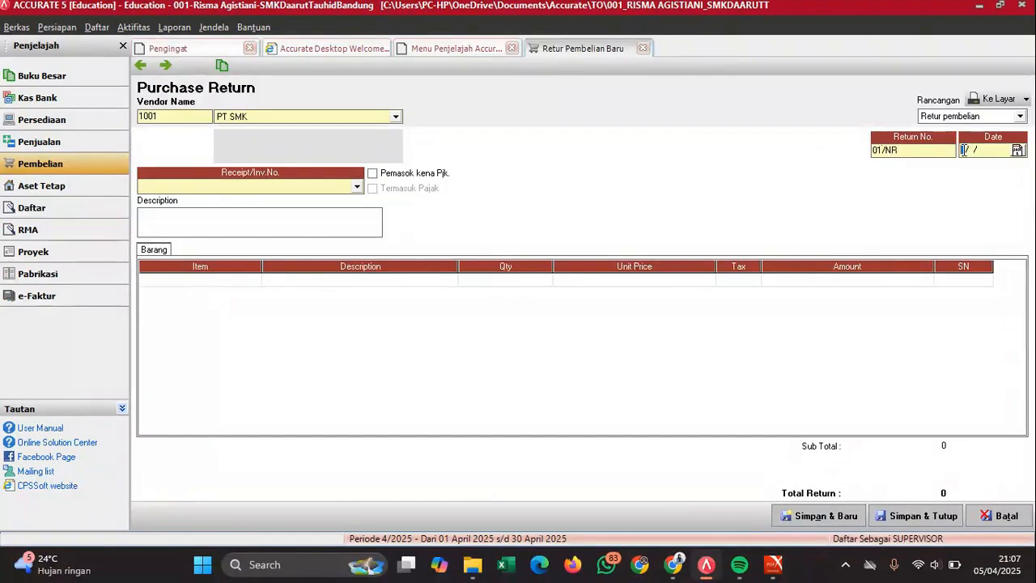
type("01122")
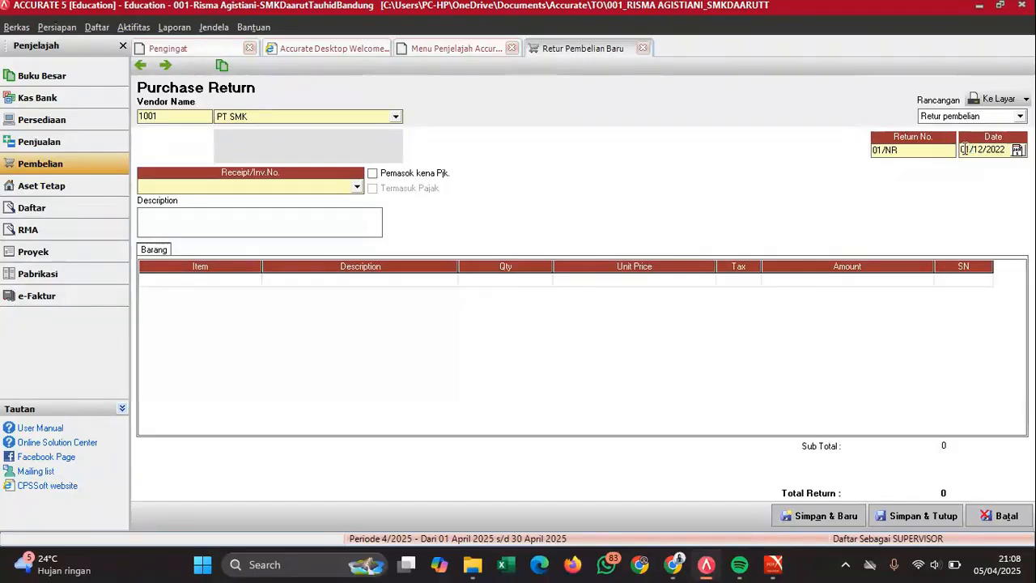
key("BackSpace")
type("21")
left_click(341, 189)
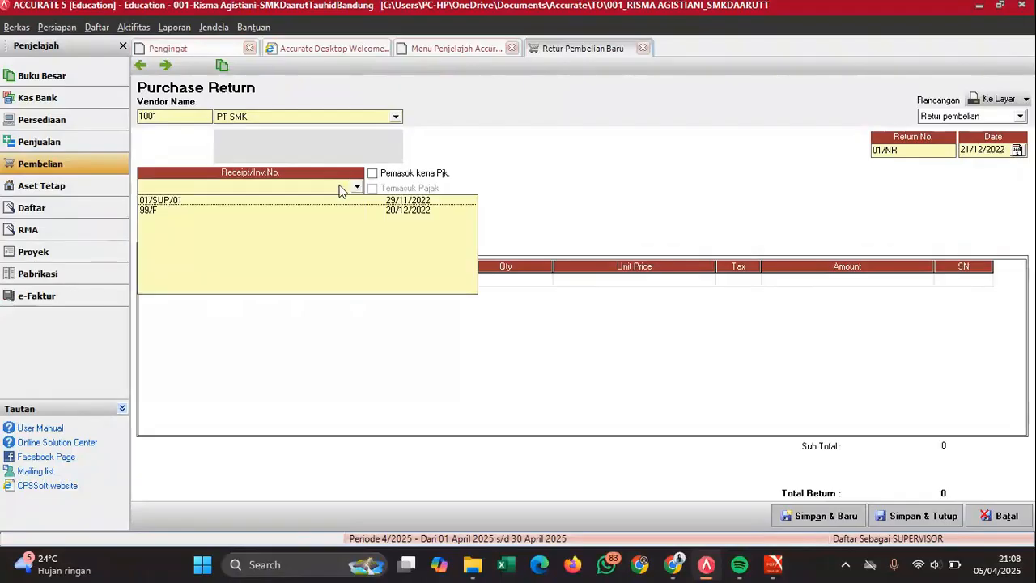
- Link return 01/NR to source invoice 99/F
left_click(396, 212)
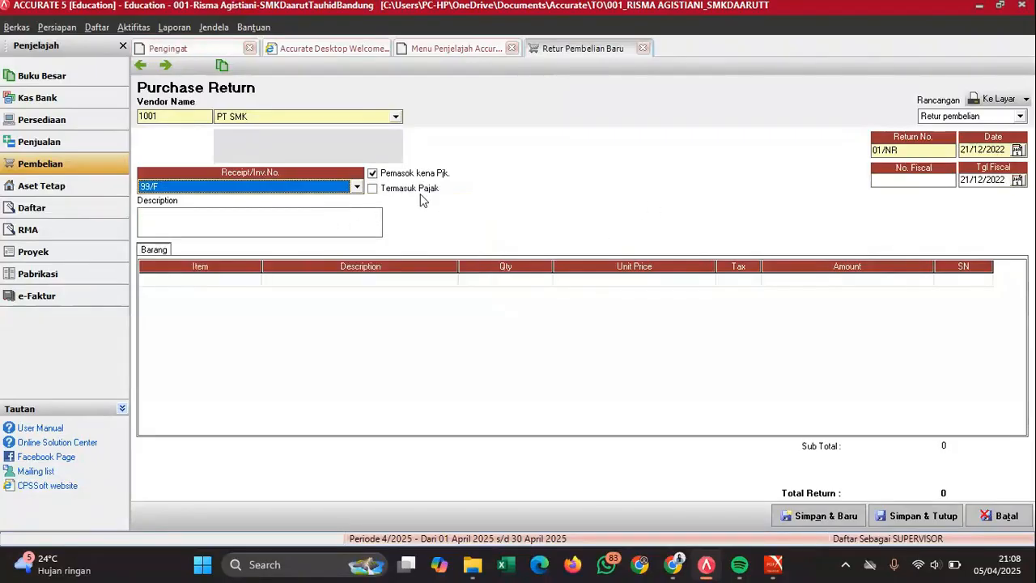
left_click(356, 187)
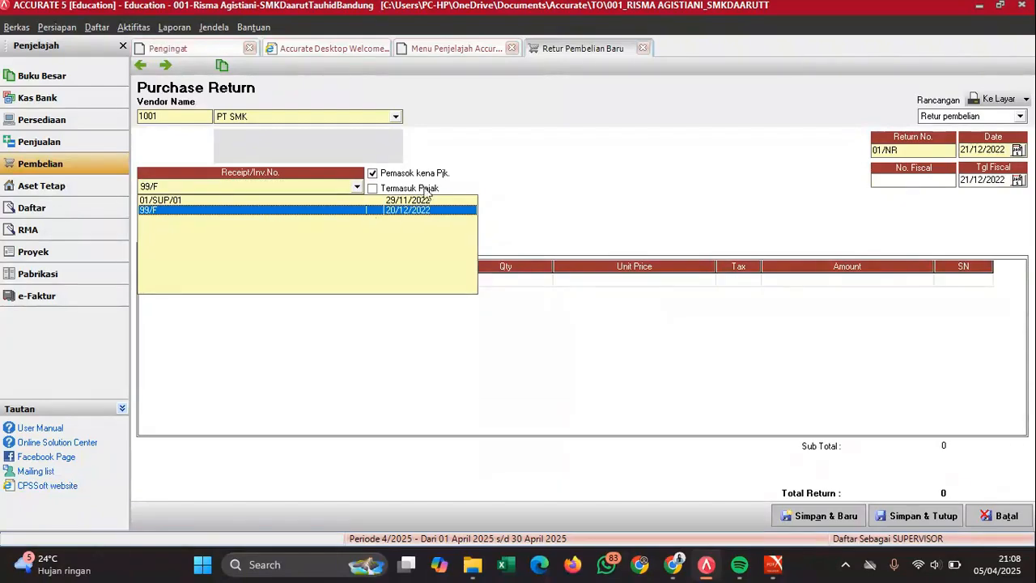
left_click(576, 209)
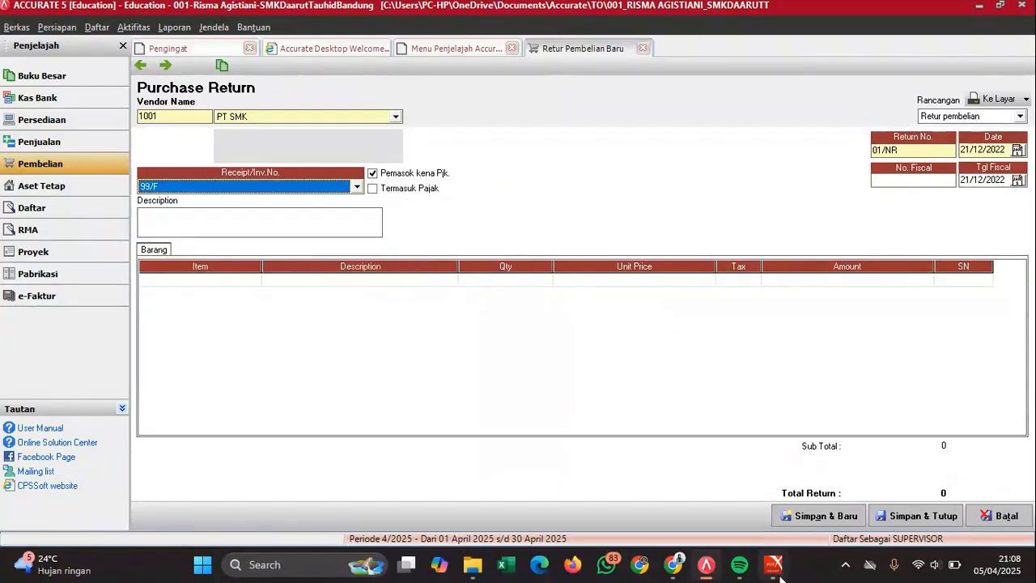
- Check the return note in the exam PDF, then begin the description 'Retur Pembelian 10 Kentang…'
mouse_move(774, 564)
left_click(822, 486)
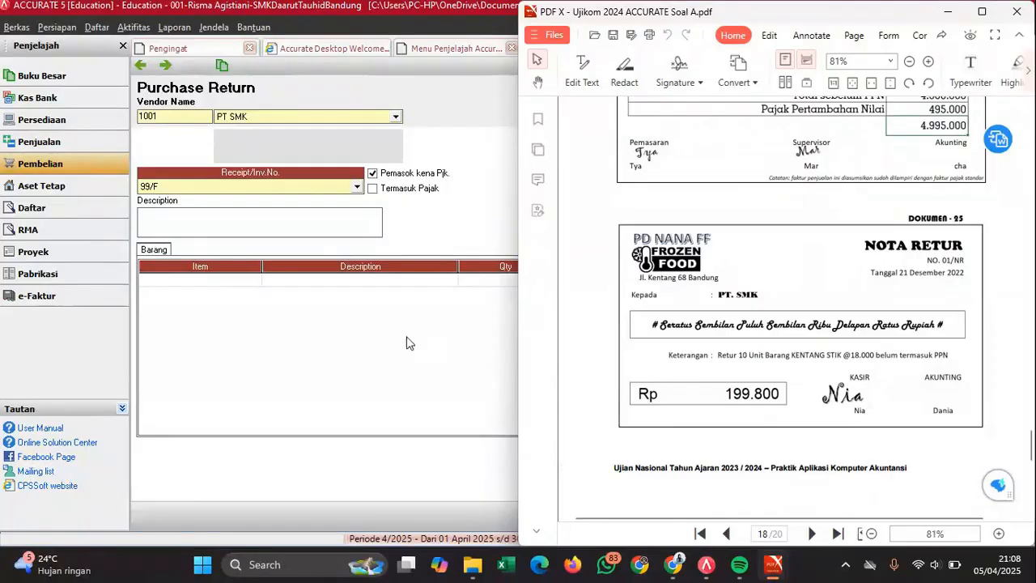
left_click(249, 218)
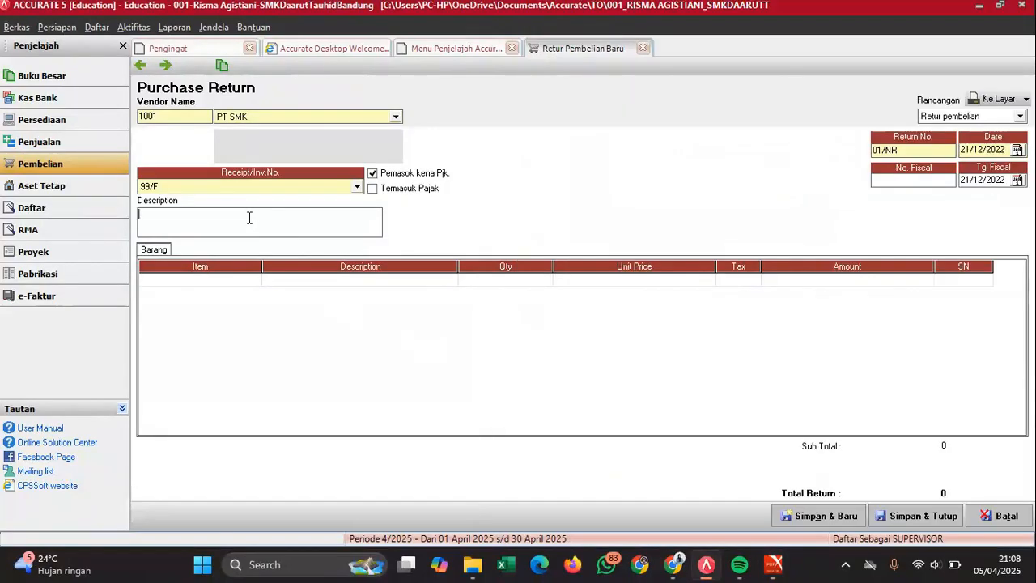
type("Retur Pembelian 10 ")
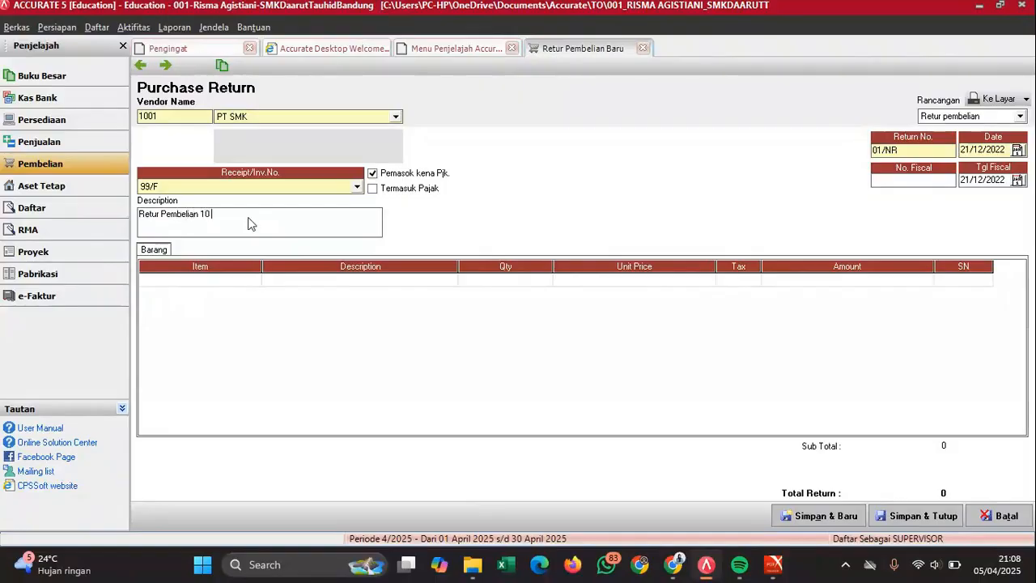
type("Kentang Sak")
type(";")
type(" PT SMK")
- Pick KENTANG STIK from invoice 99/F's items, declining to return every invoice item
left_click(320, 287)
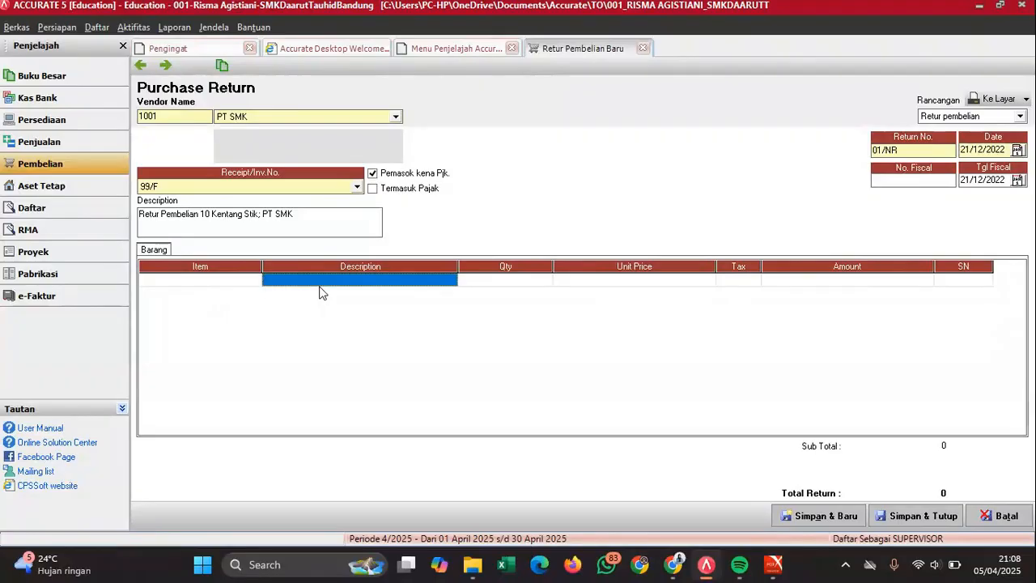
left_click(273, 280)
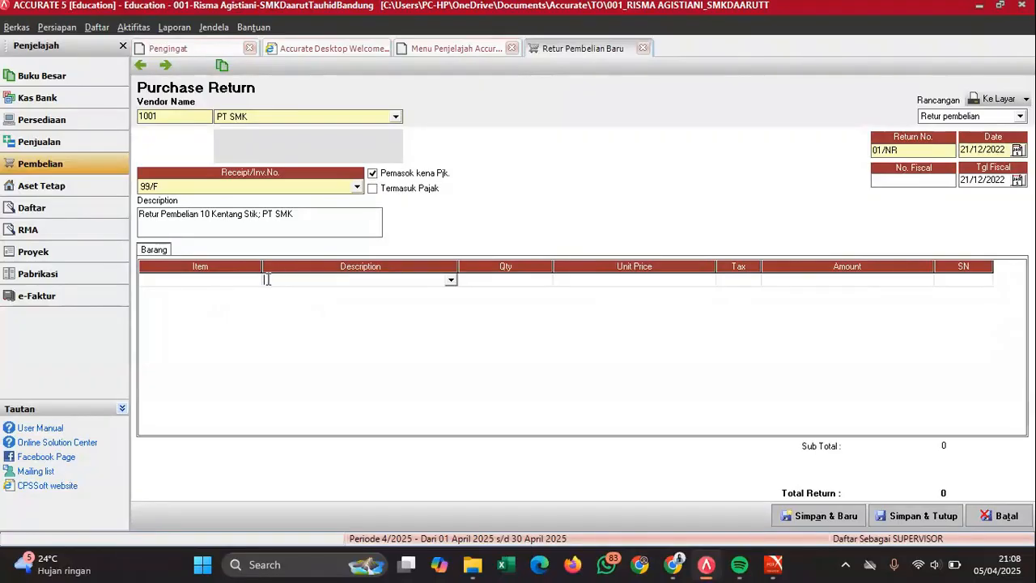
left_click(238, 284)
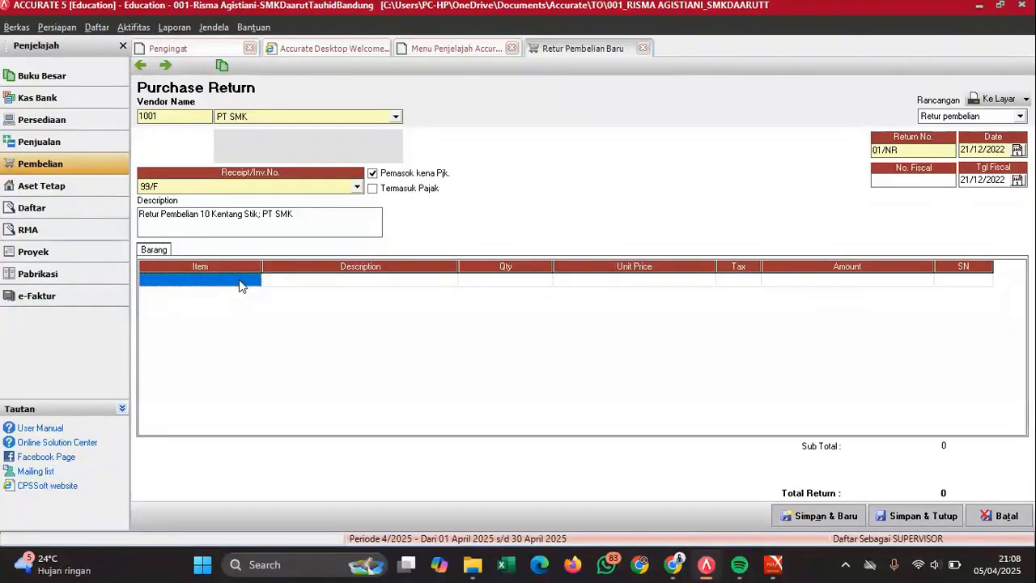
left_click(305, 284)
left_click(347, 283)
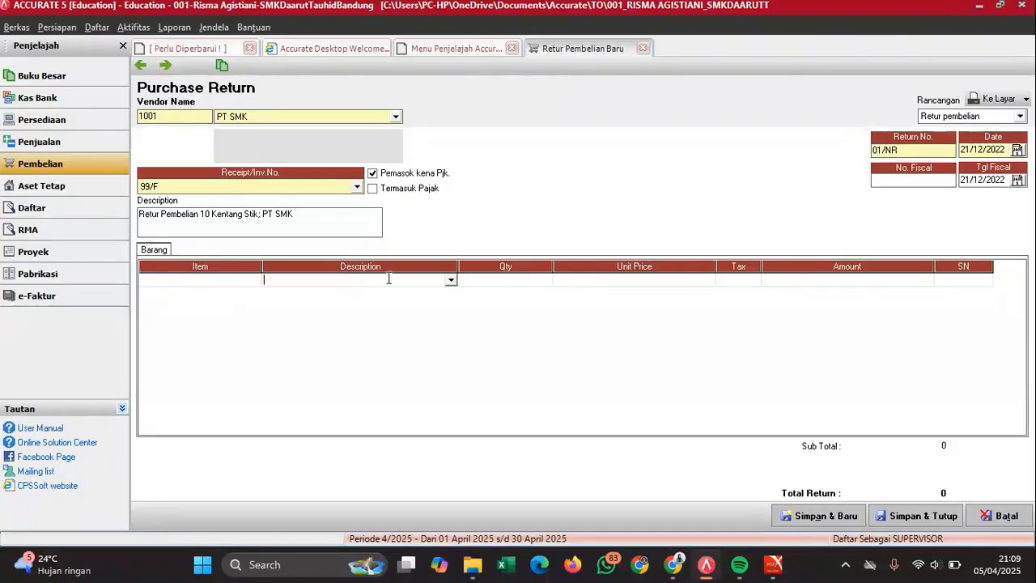
left_click(451, 280)
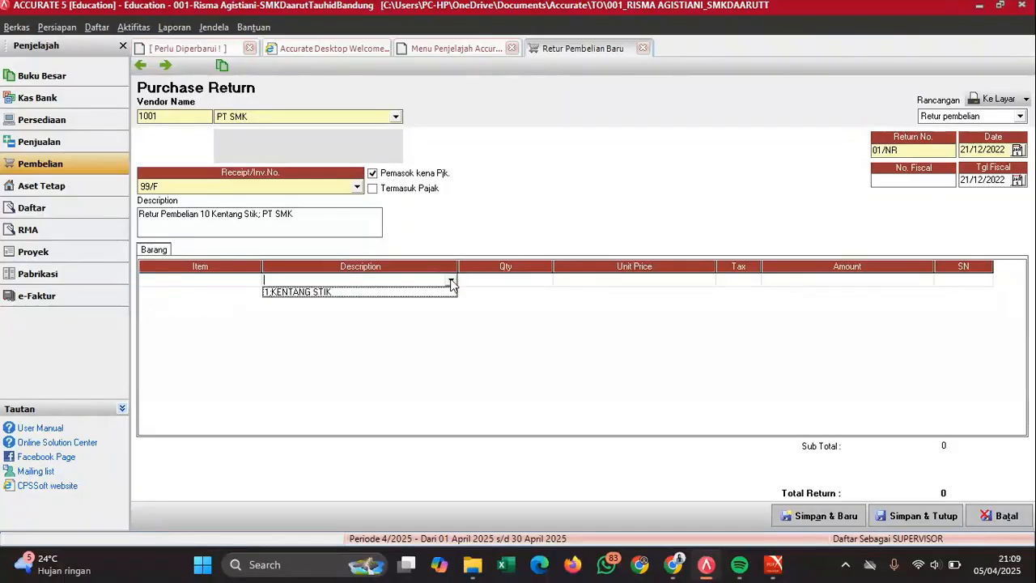
left_click(347, 292)
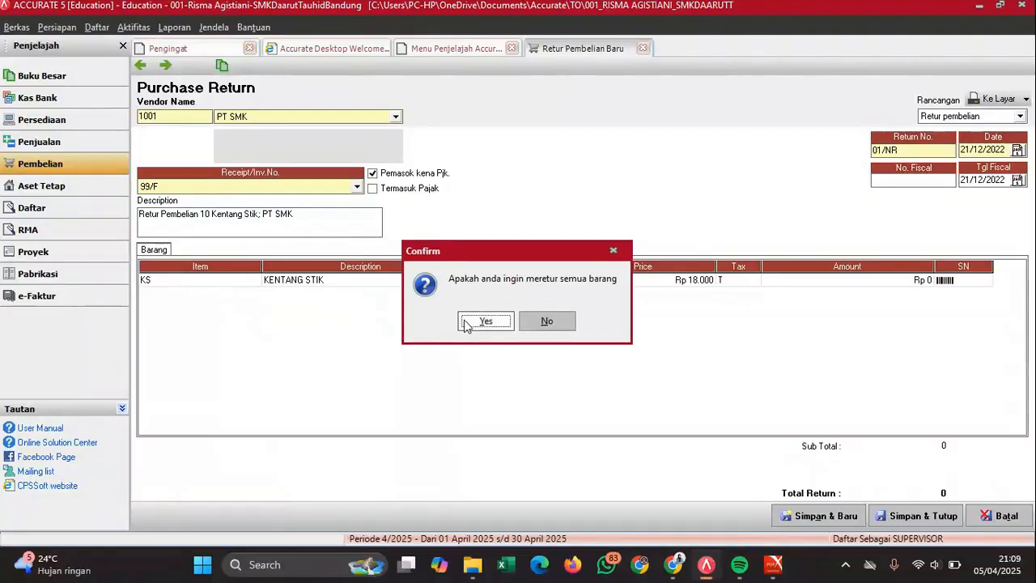
left_click(558, 324)
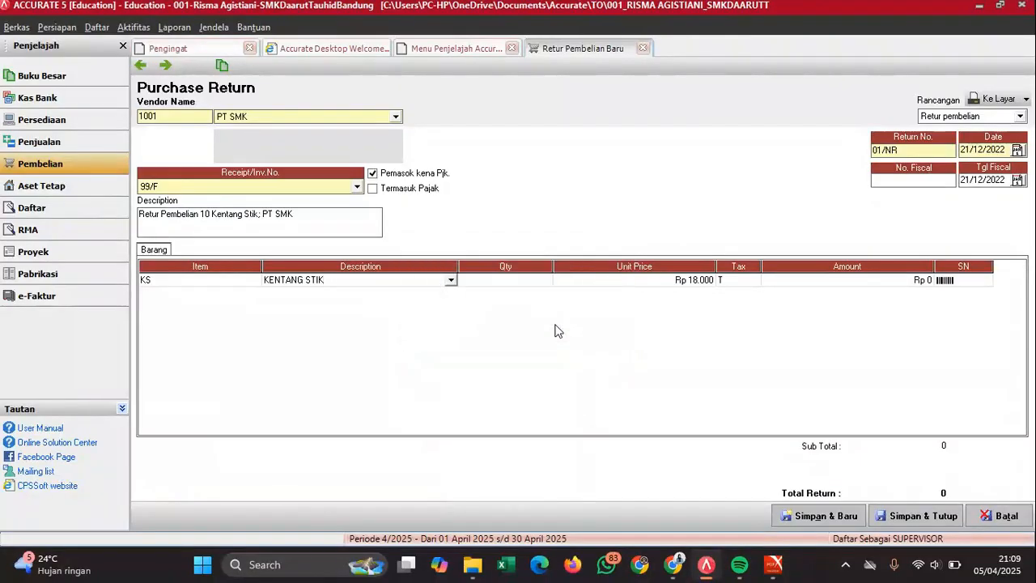
- Set the KENTANG STIK quantity to 10 and commit the line for a 199.800 total
left_click(537, 281)
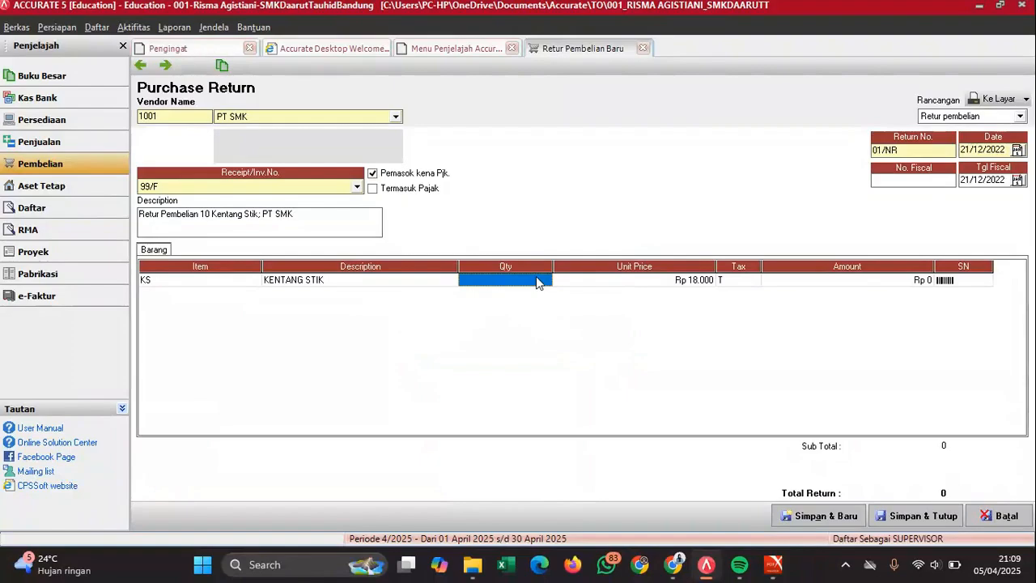
type("10")
key("Tab")
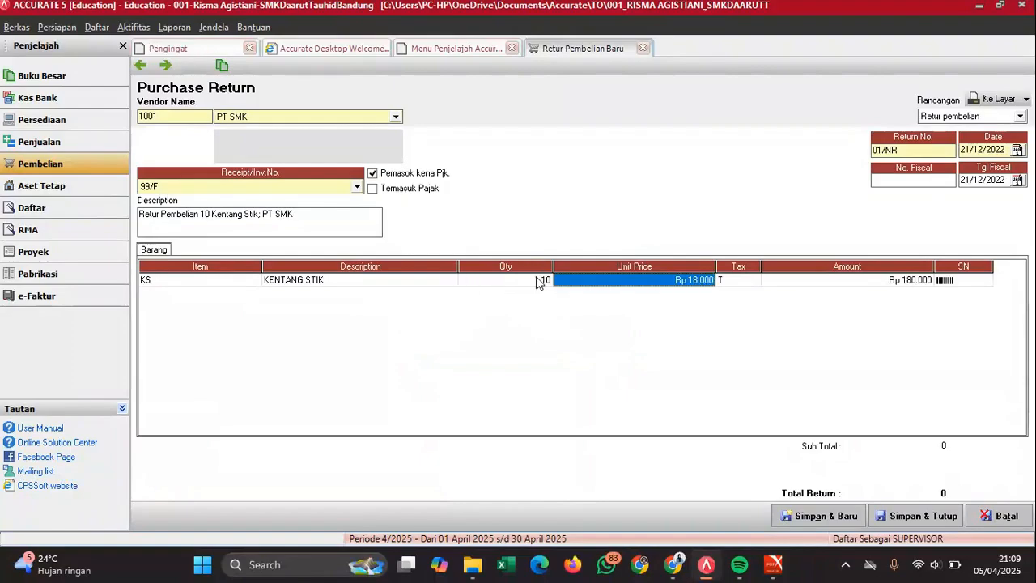
mouse_move(776, 564)
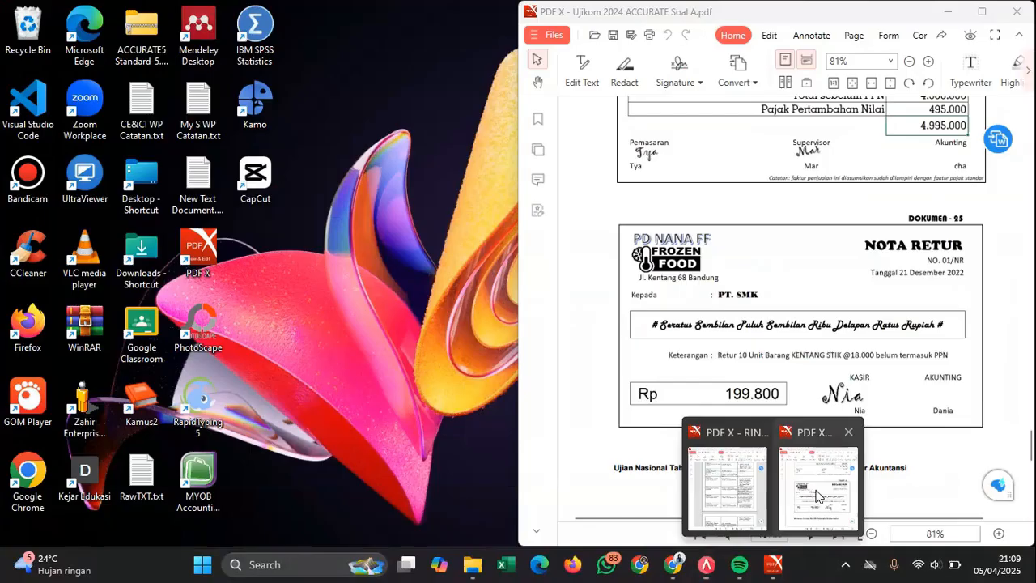
left_click(818, 490)
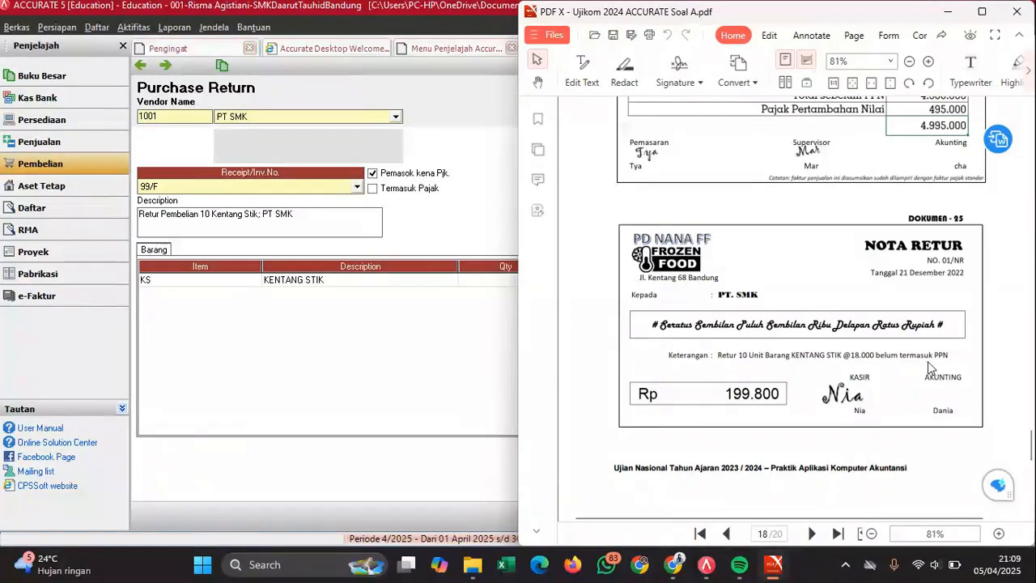
left_click(415, 336)
key("Tab")
key("Tab")
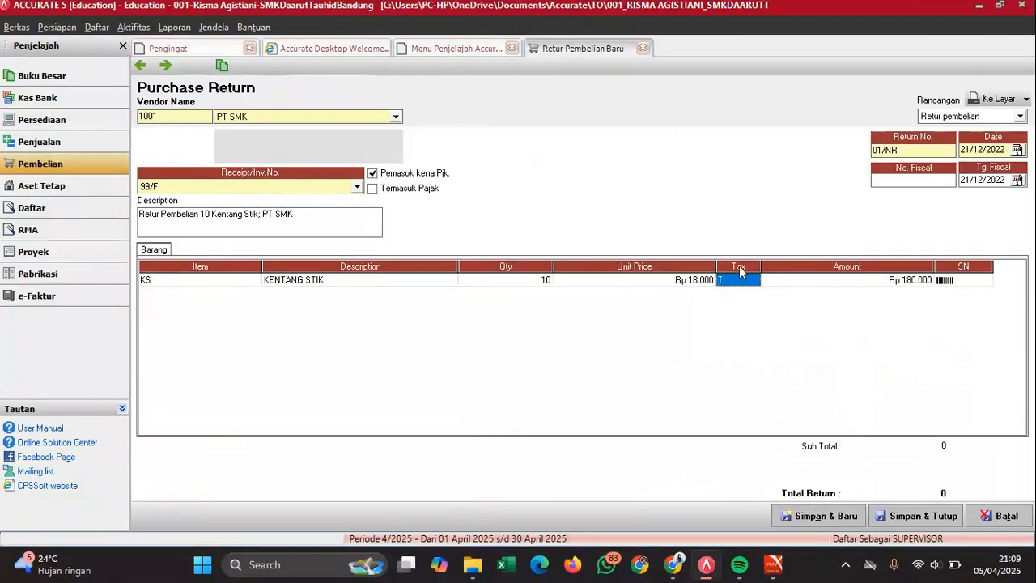
key("Tab")
key("Tab")
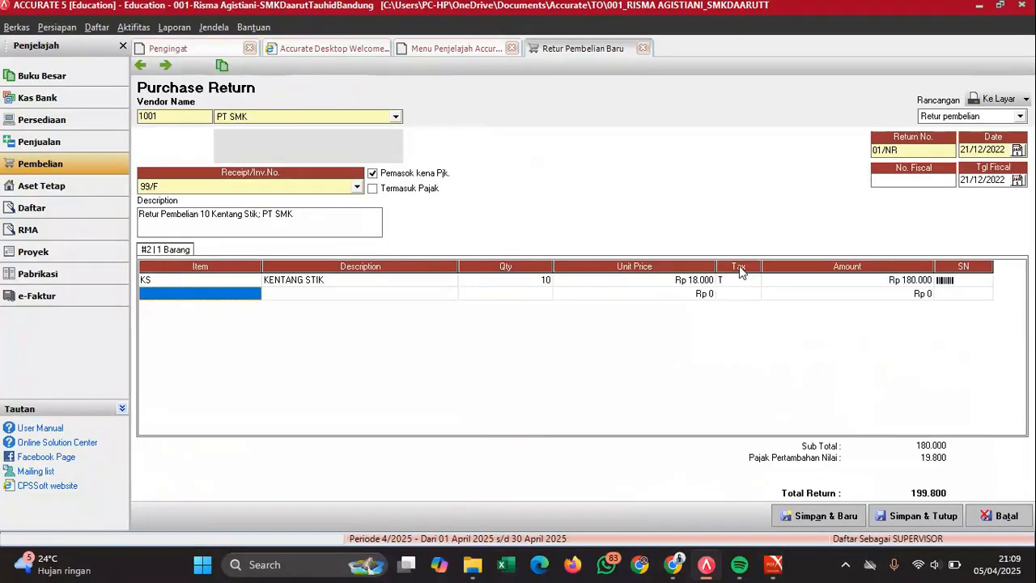
- Remove the empty extra item line and compare the totals against the exam PDF
left_click(752, 278)
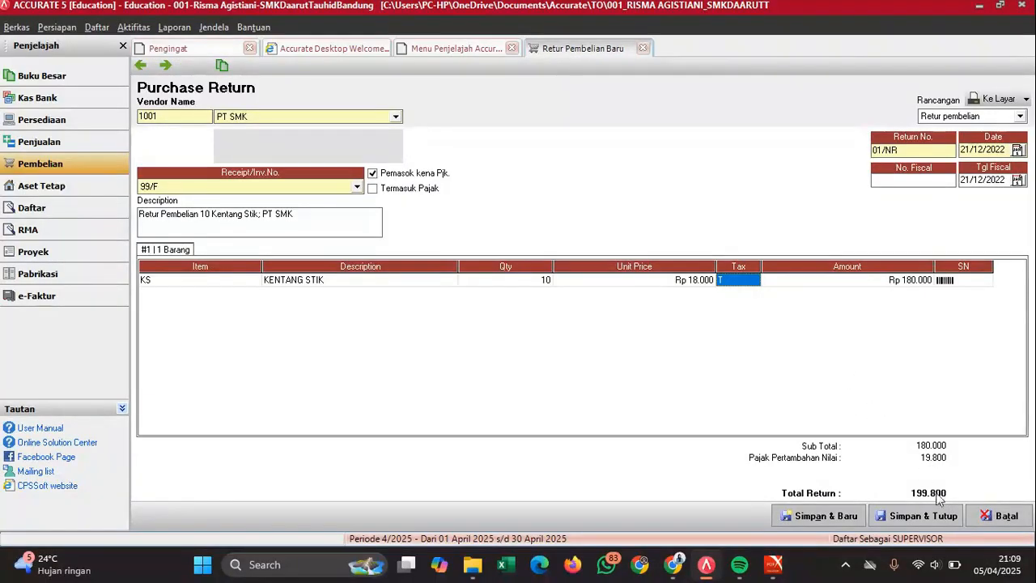
mouse_move(775, 567)
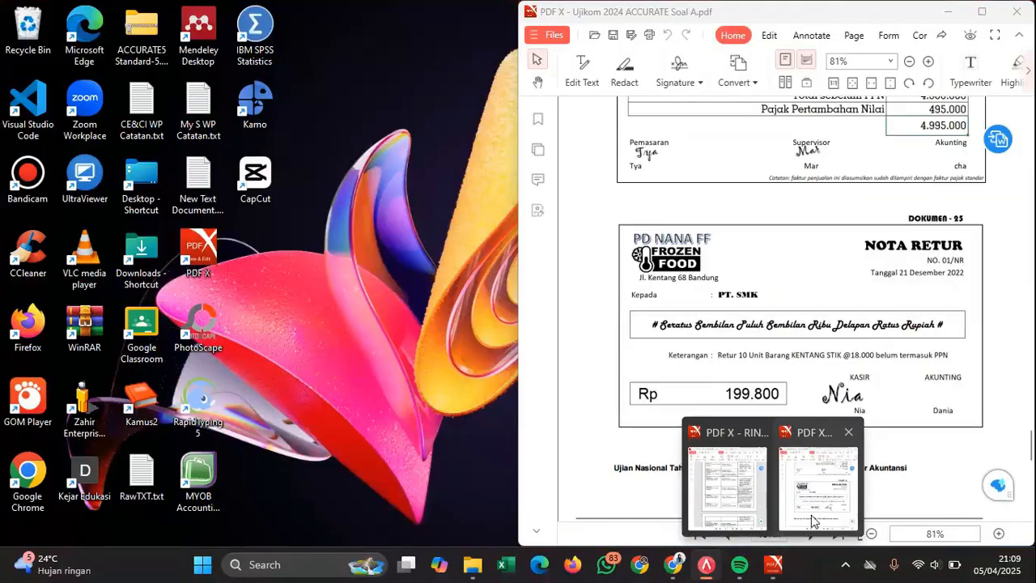
left_click(814, 521)
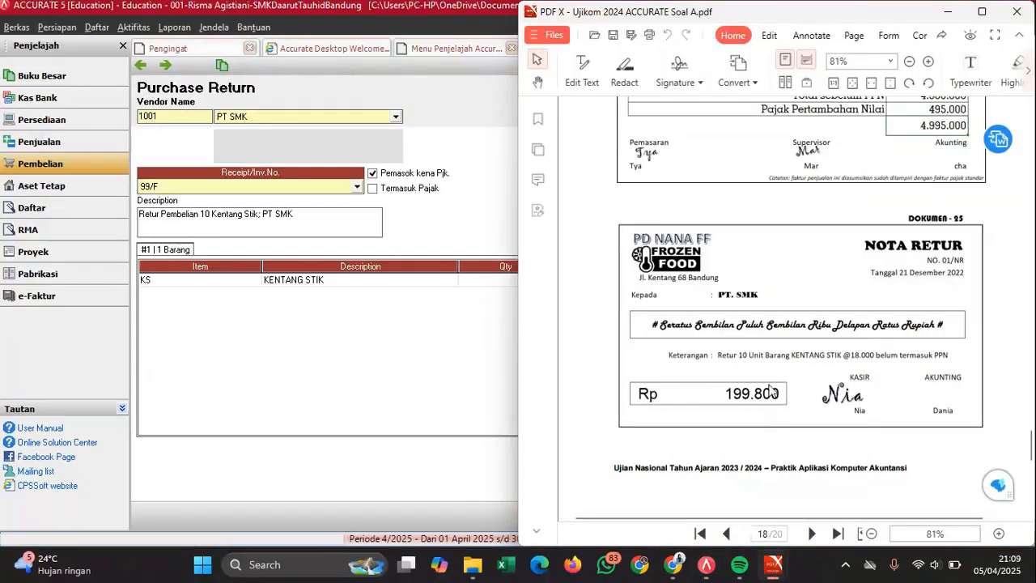
left_click(364, 340)
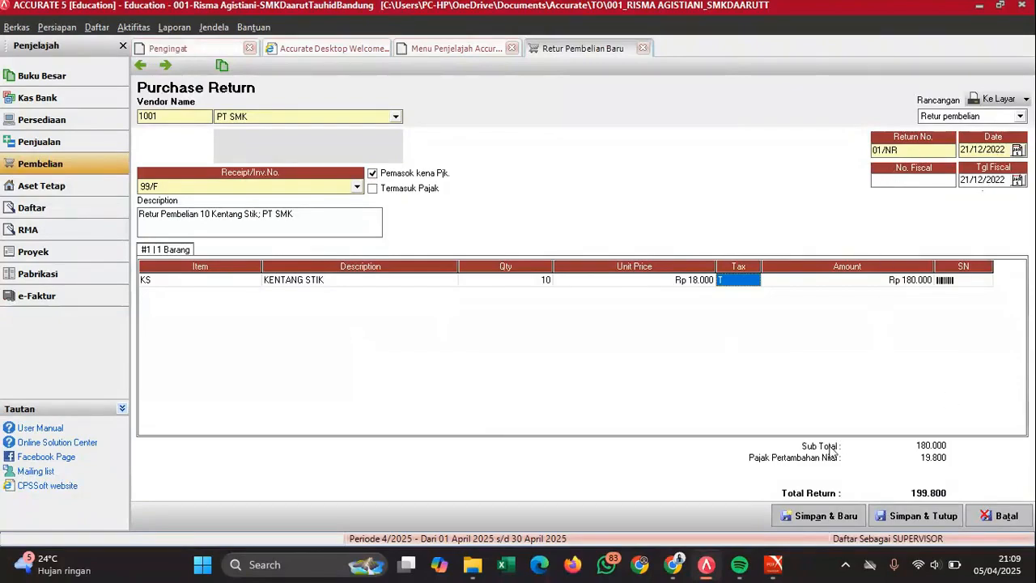
- Save and close the purchase return, acknowledging the cost notice
mouse_move(773, 565)
left_click(930, 518)
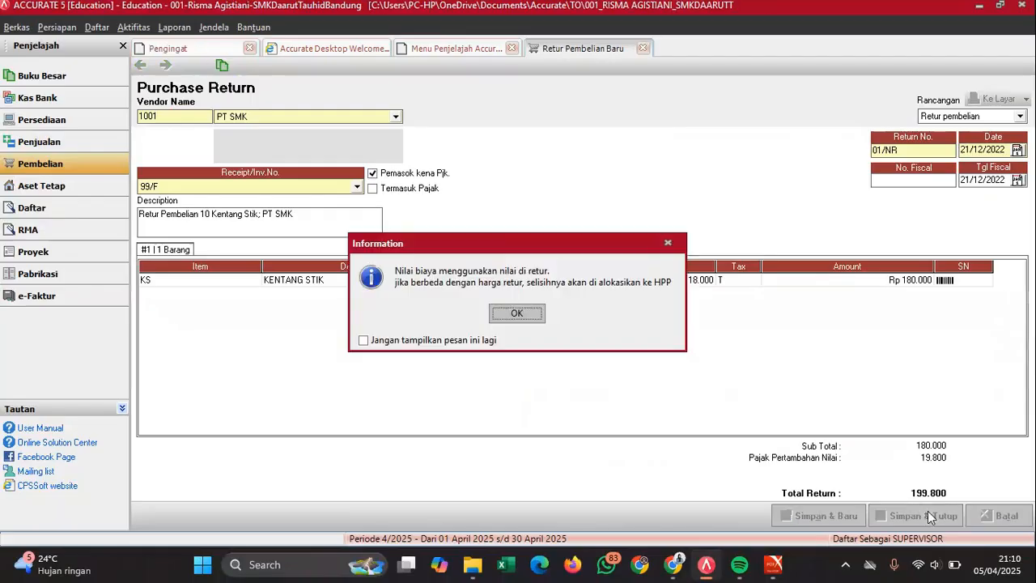
left_click(517, 316)
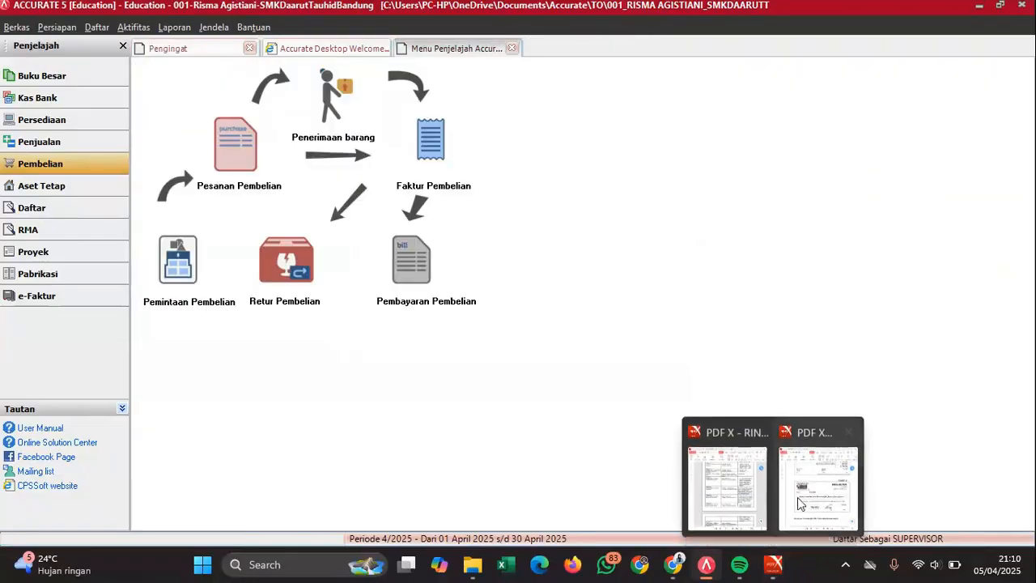
- Scroll the exam PDF down to page 19, memorial voucher BM01
left_click(805, 483)
scroll(804, 302, "down", 4)
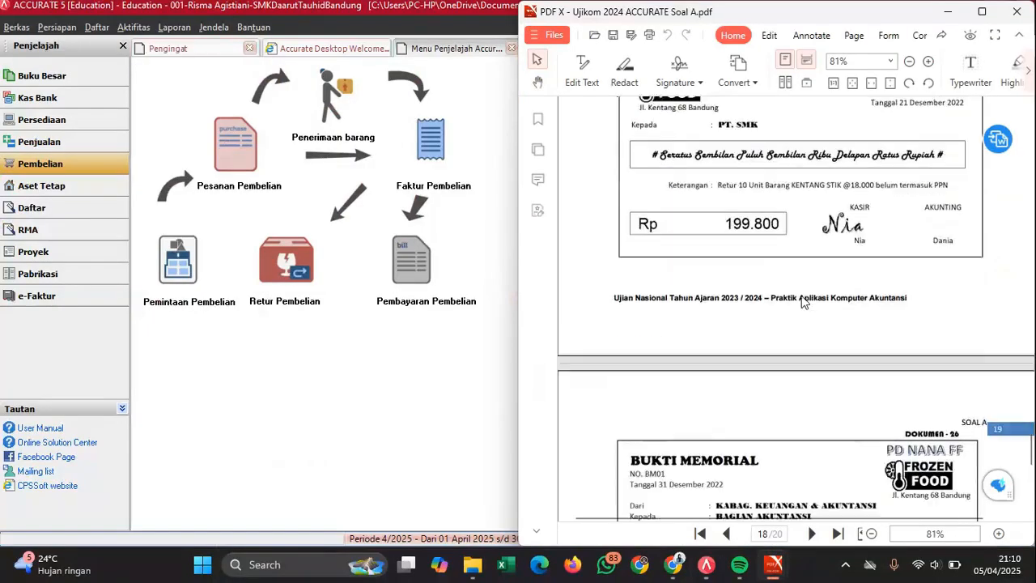
scroll(804, 302, "down", 2)
scroll(801, 301, "down", 2)
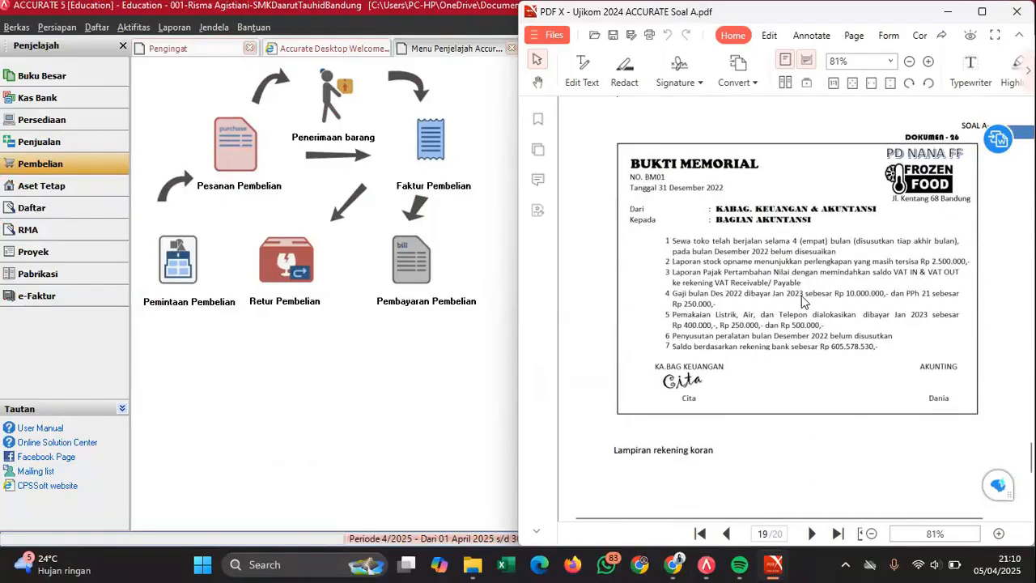